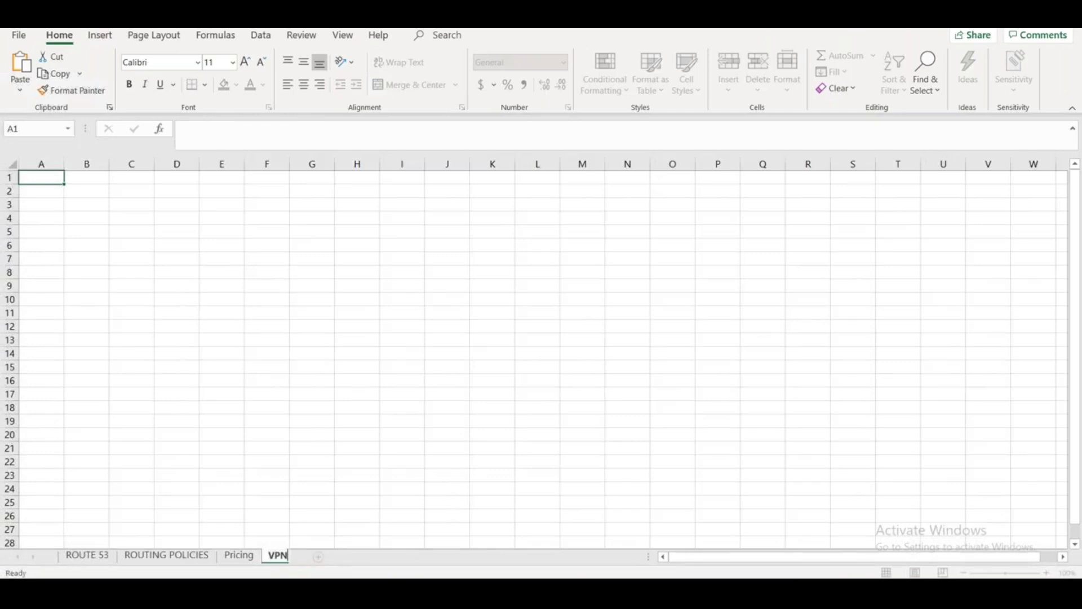
# Enter the title "Virtual Private Network (VPN)" in cell A1 of the VPN sheet and widen columns A and B
pyautogui.click(34, 179)
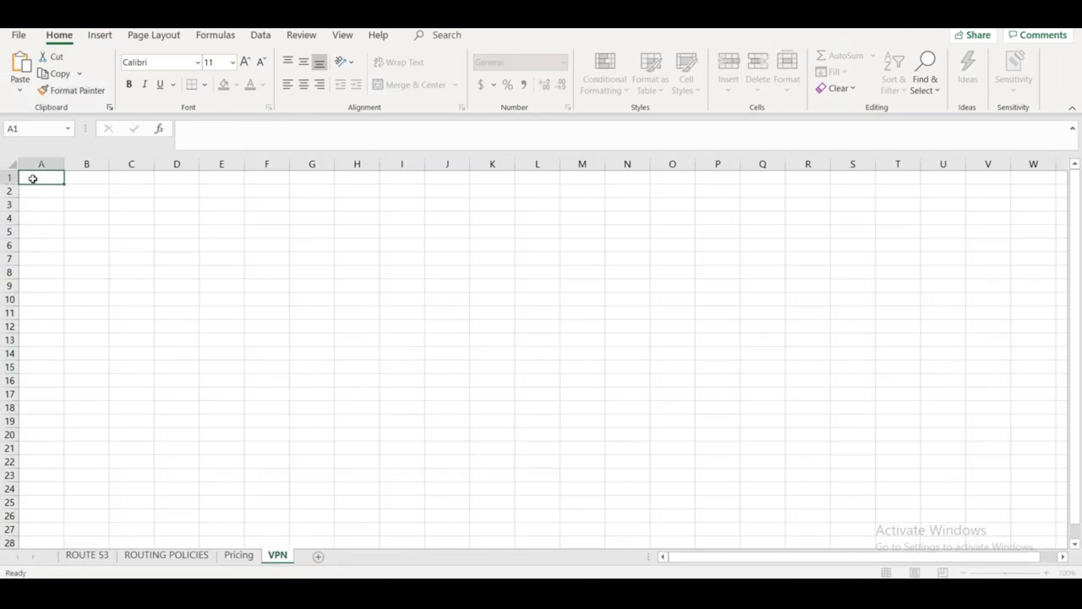
pyautogui.write('Virtual')
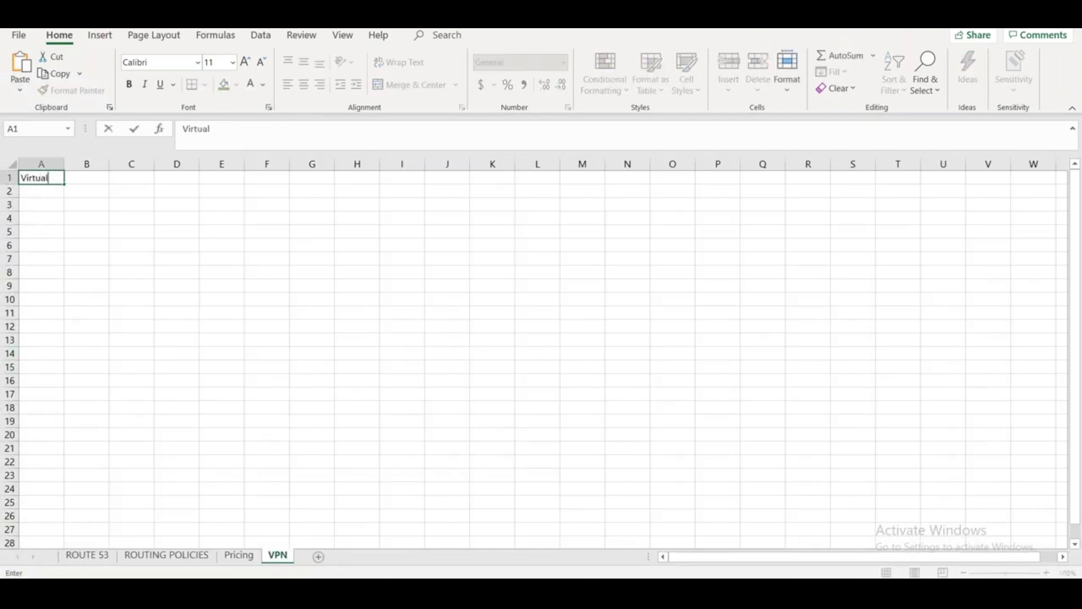
pyautogui.write(' Private Network (VPN)')
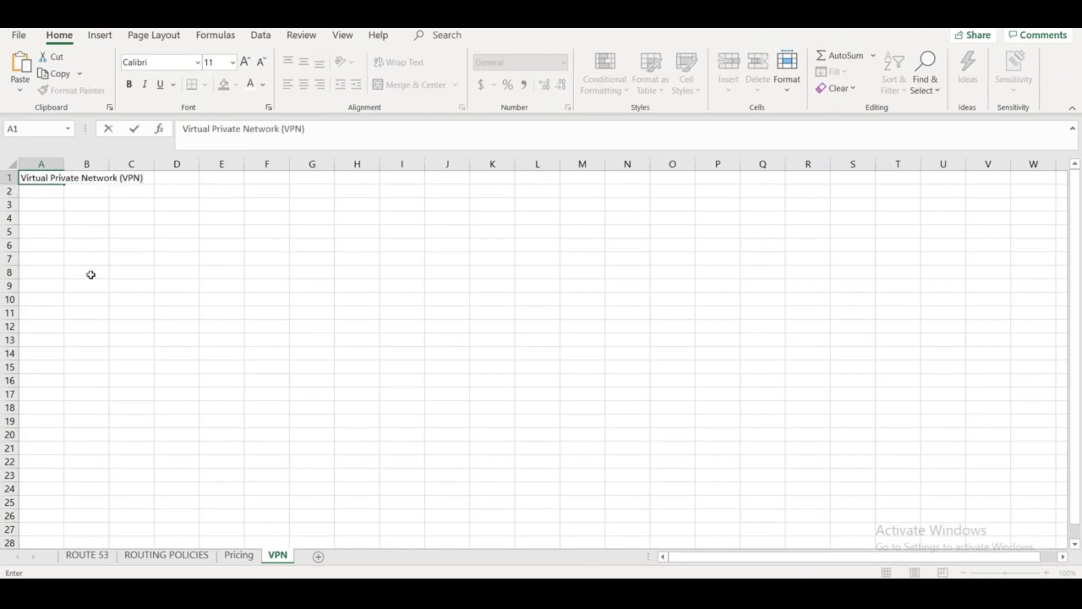
pyautogui.click(169, 288)
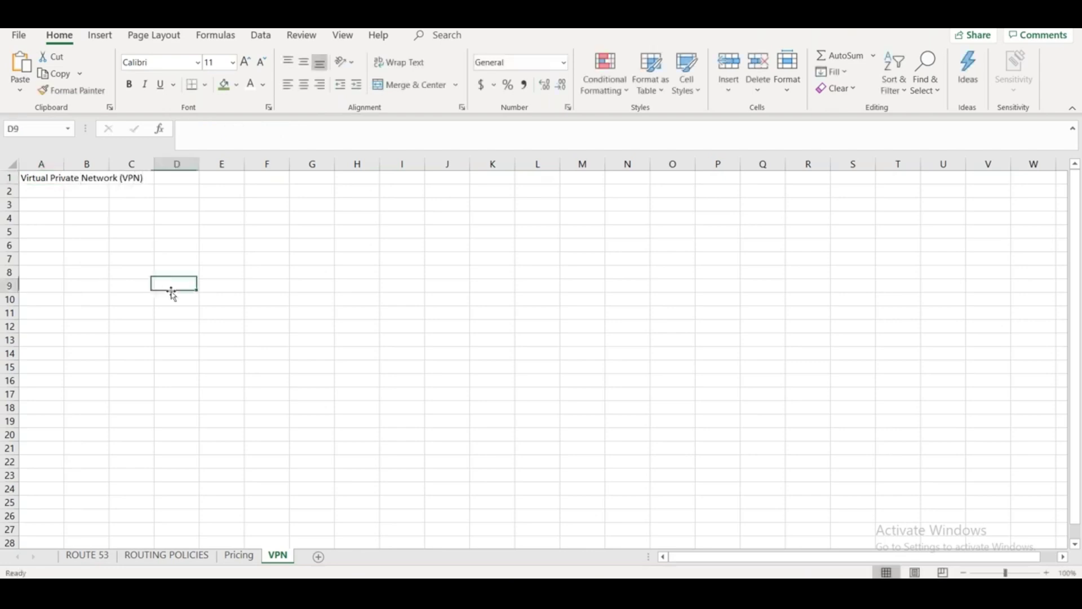
pyautogui.moveTo(65, 164); pyautogui.dragTo(420, 164)
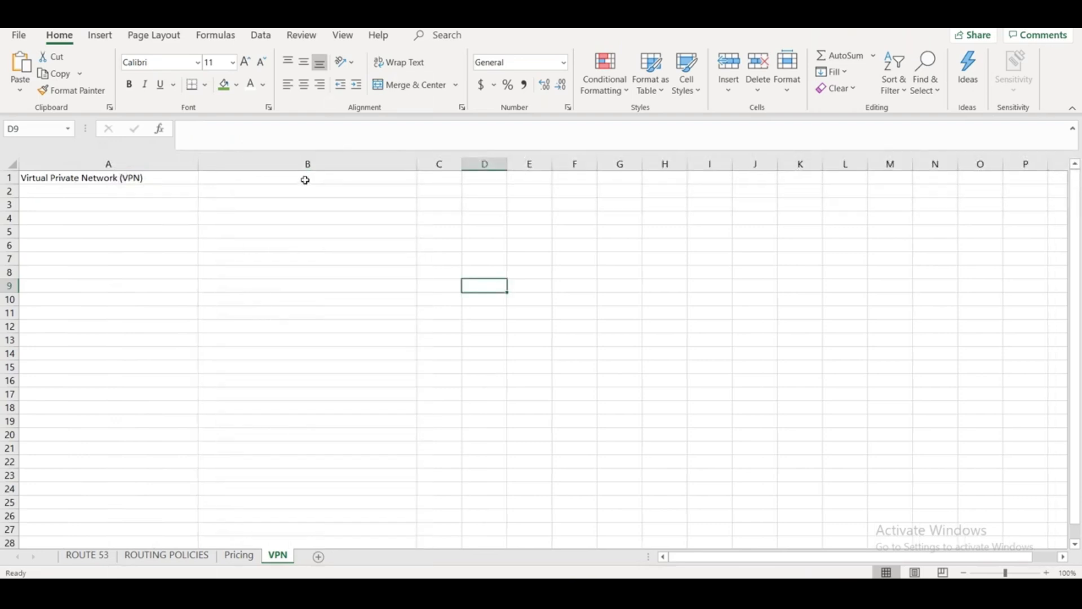
# Enter "Client VPN Endpoints (Point to Site VPN)" in B1 and "Site to Site VPN" in B2
pyautogui.click(307, 179)
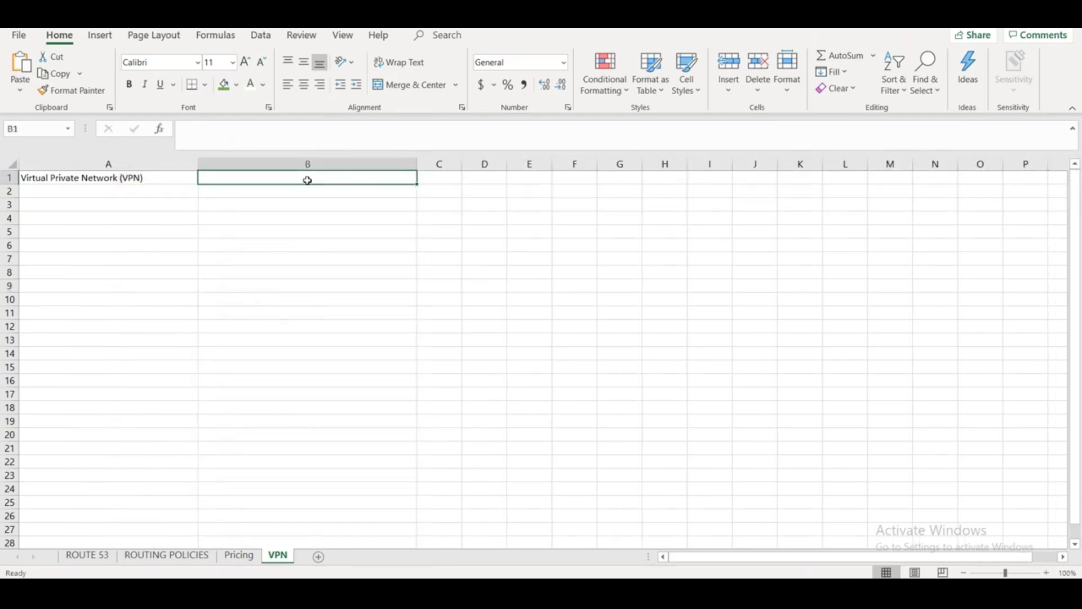
pyautogui.write('Client VP')
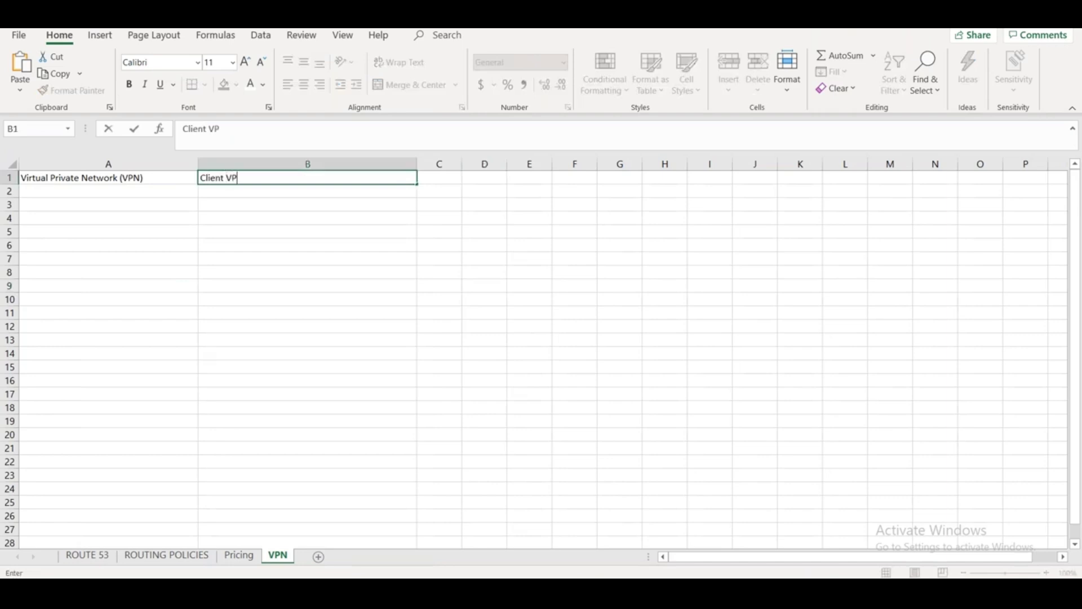
pyautogui.write('N Endpoints (P')
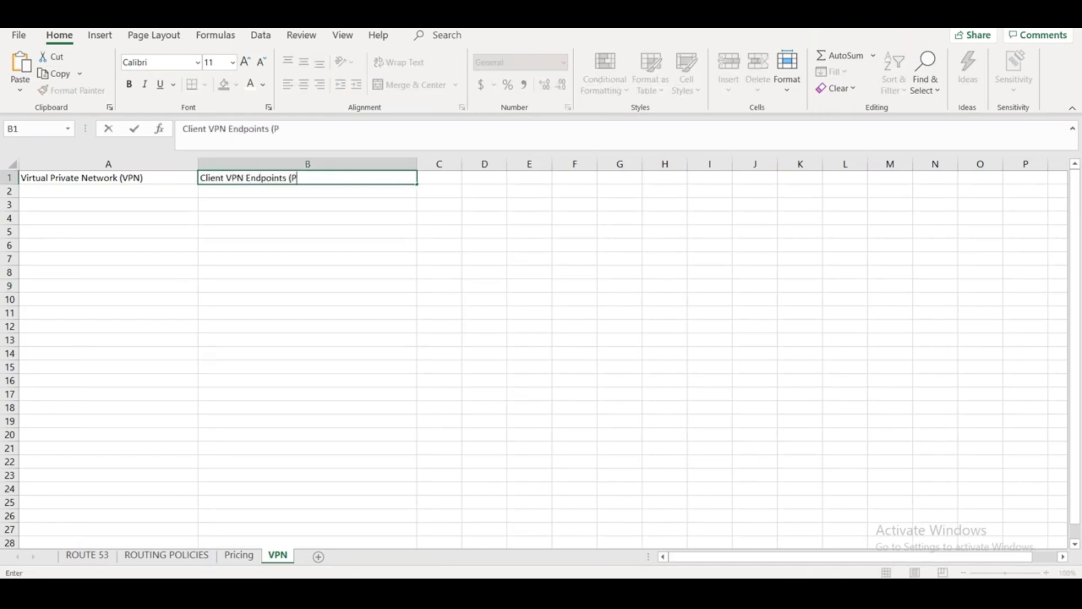
pyautogui.write('oint to Site VPN)')
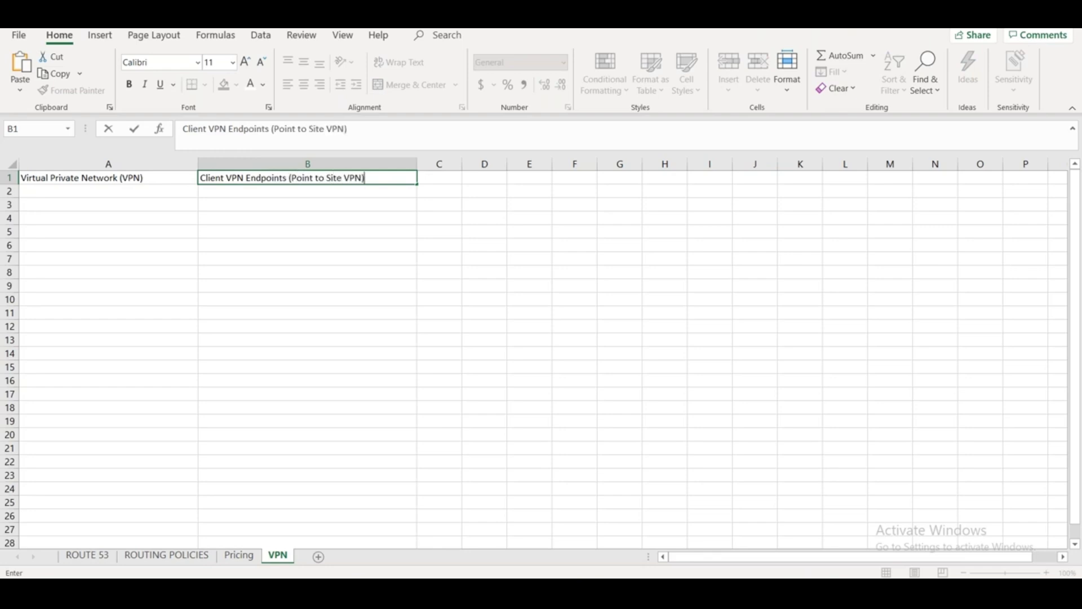
pyautogui.press('Return')
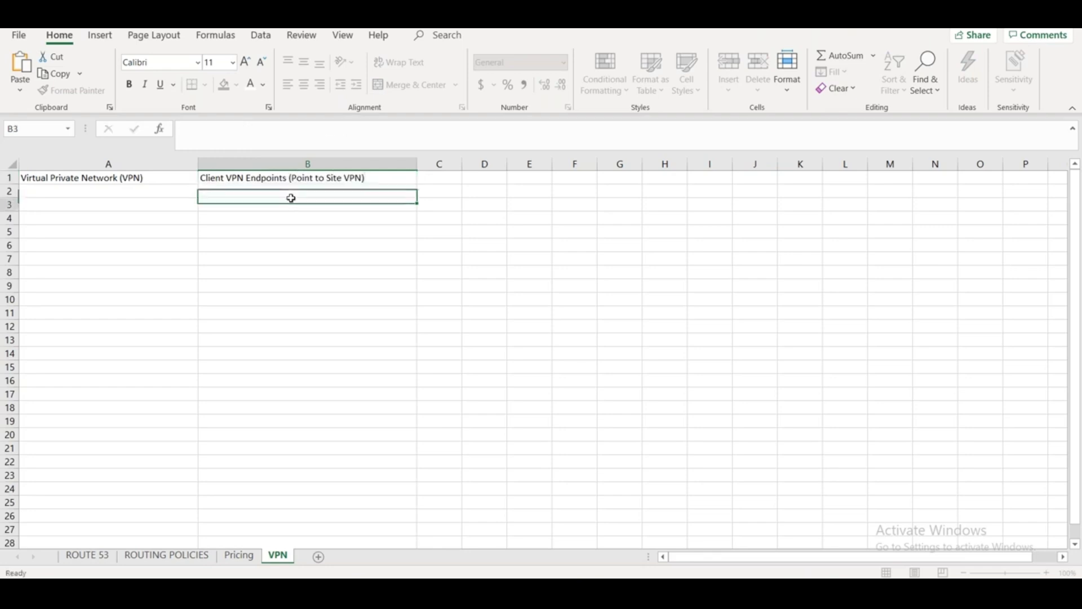
pyautogui.write('Site ')
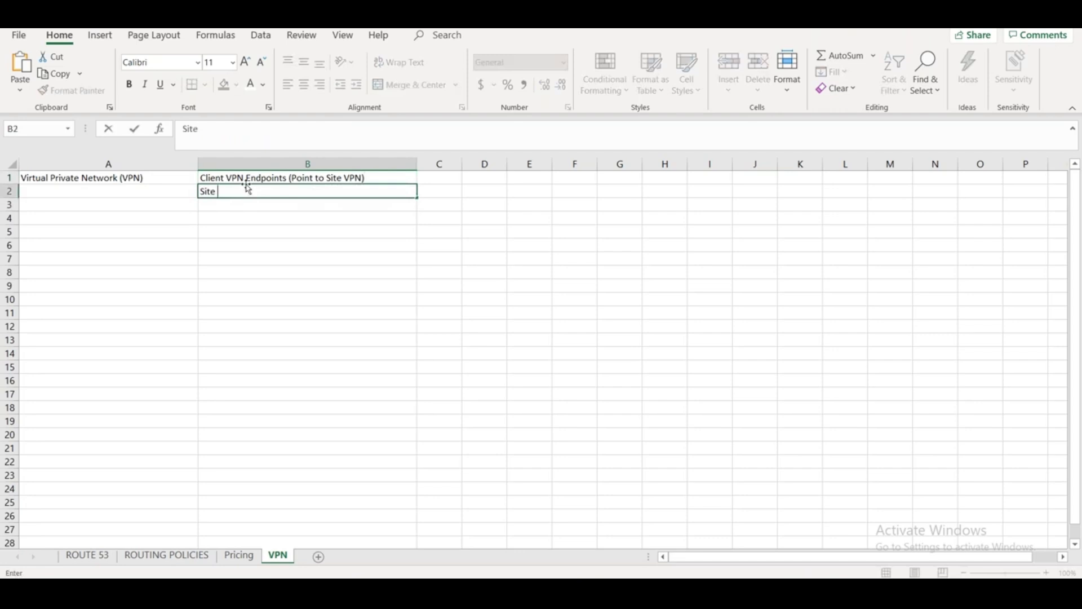
pyautogui.write('to Site VPN')
# Merge cells A1:A2 and align the title to the vertical middle and horizontal left
pyautogui.moveTo(160, 177); pyautogui.dragTo(154, 189)
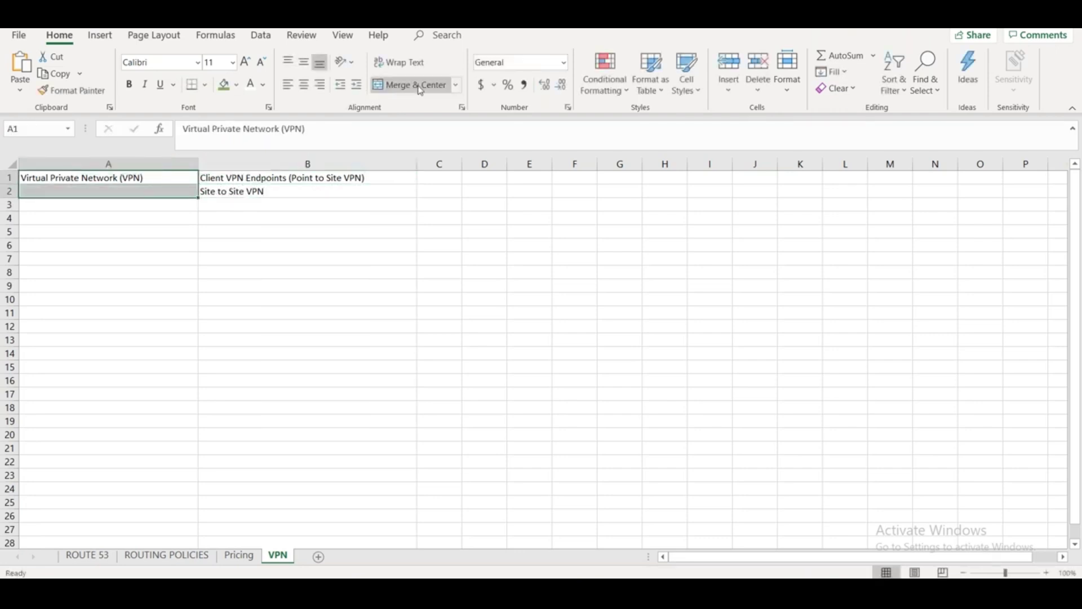
pyautogui.click(420, 85)
pyautogui.click(303, 62)
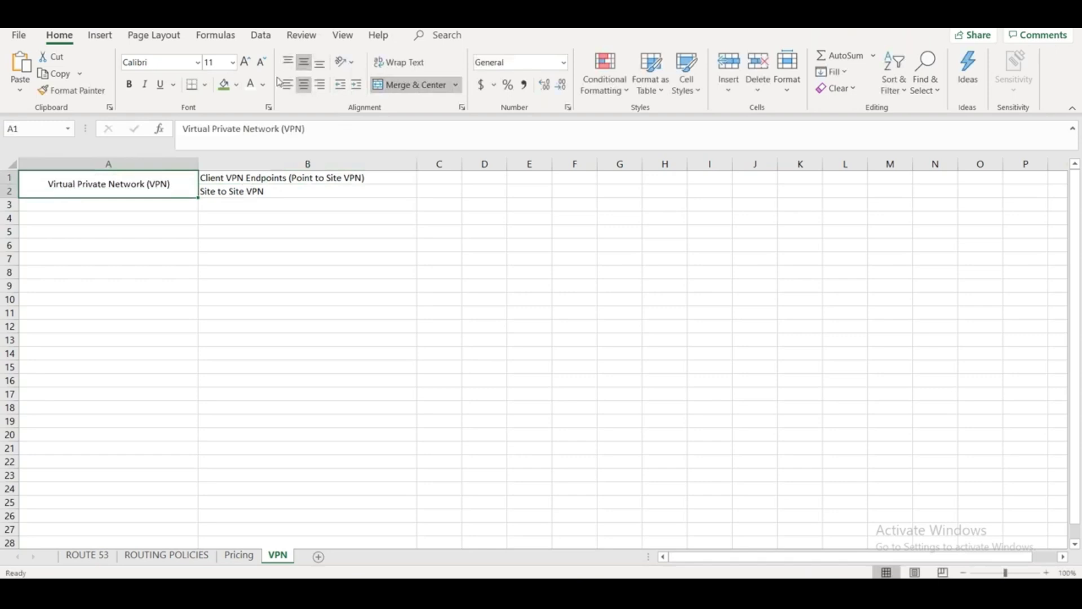
pyautogui.click(287, 85)
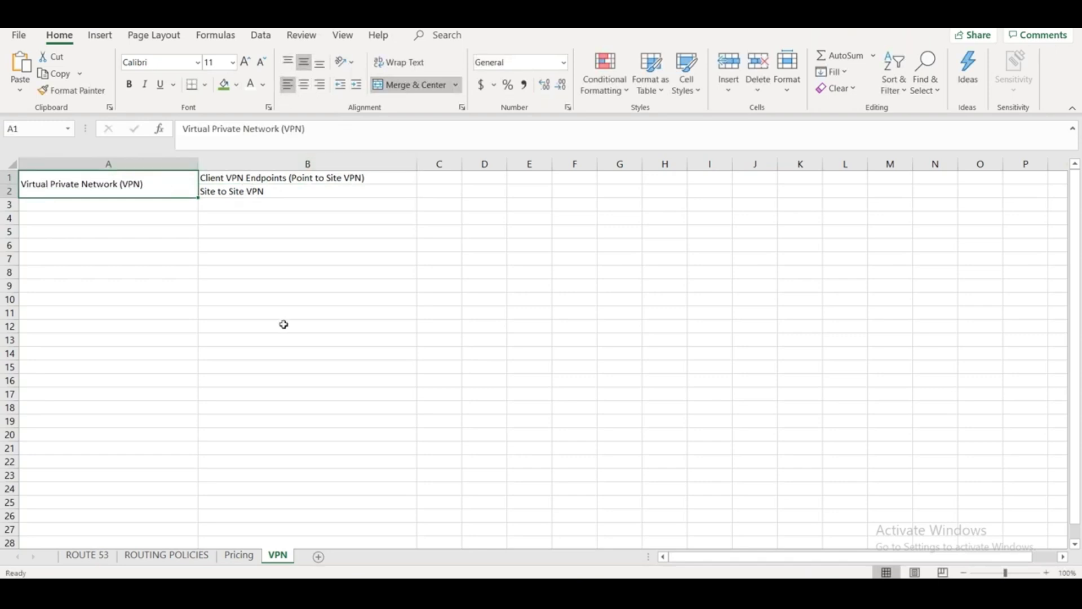
pyautogui.click(367, 299)
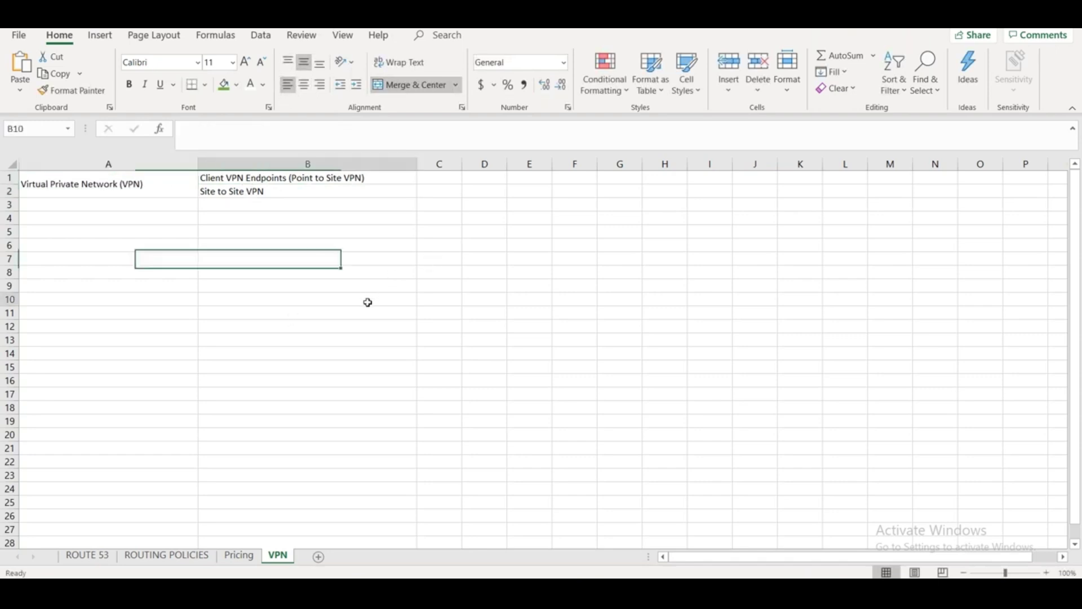
# Widen column C and enter "Remote user, roaming user, home users.." in C1
pyautogui.moveTo(461, 164); pyautogui.dragTo(729, 163)
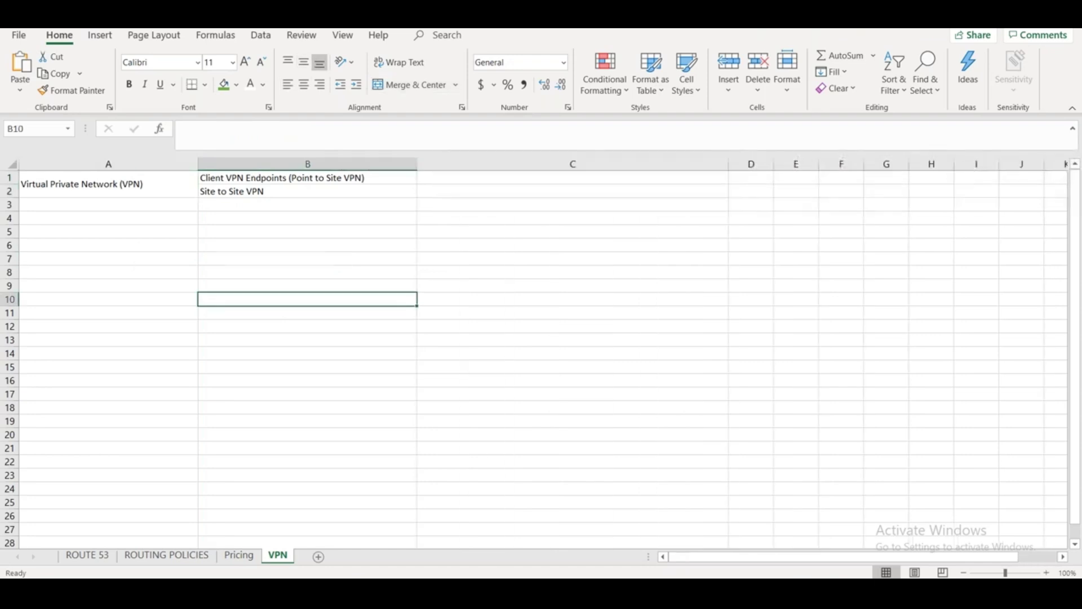
pyautogui.click(573, 178)
pyautogui.write('R')
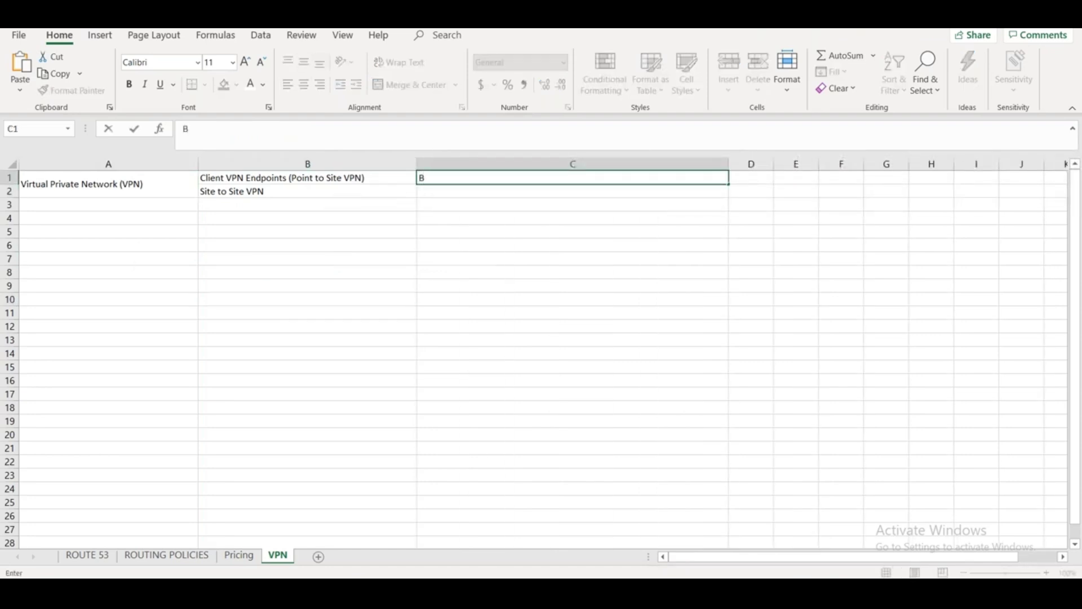
pyautogui.press('BackSpace')
pyautogui.write('Remote user, roai')
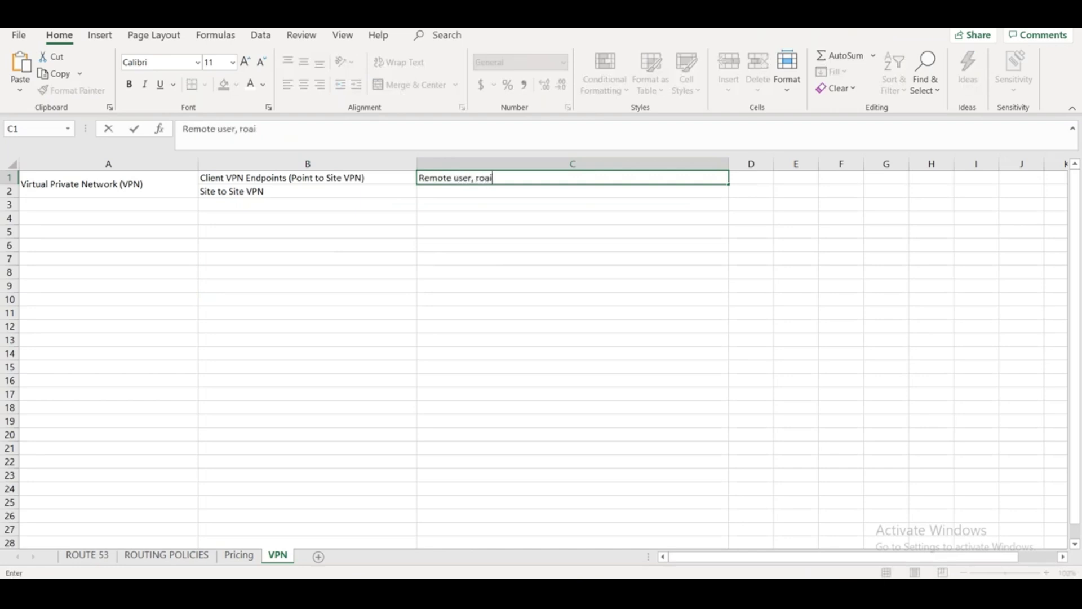
pyautogui.press('BackSpace')
pyautogui.write('ming user, home users..')
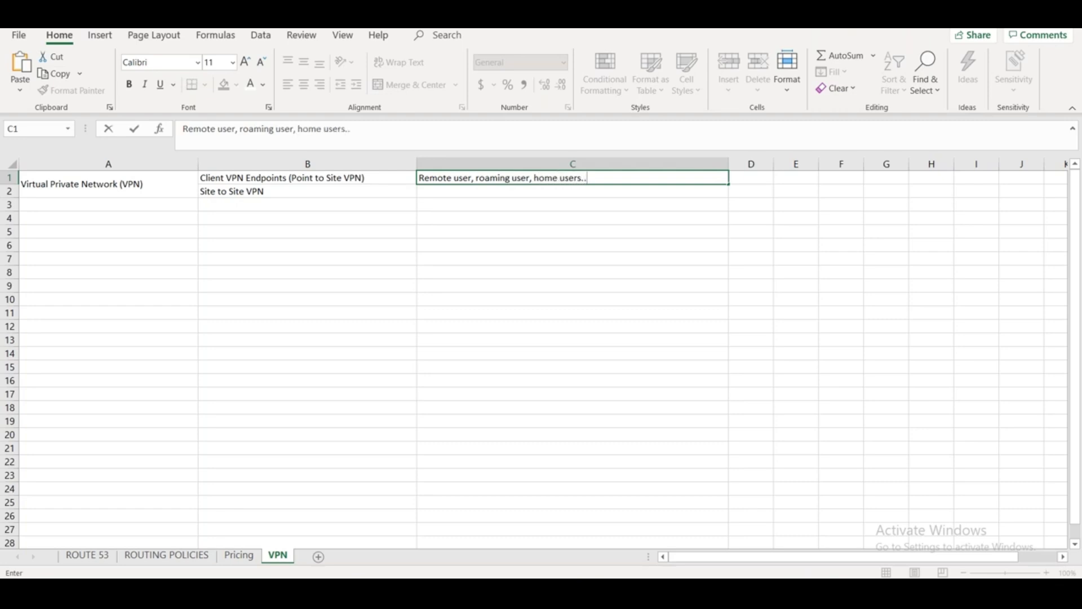
# Enter "Branch Office, Main Office, Support office locations.." in C2 beside the Site to Site VPN entry
pyautogui.click(479, 193)
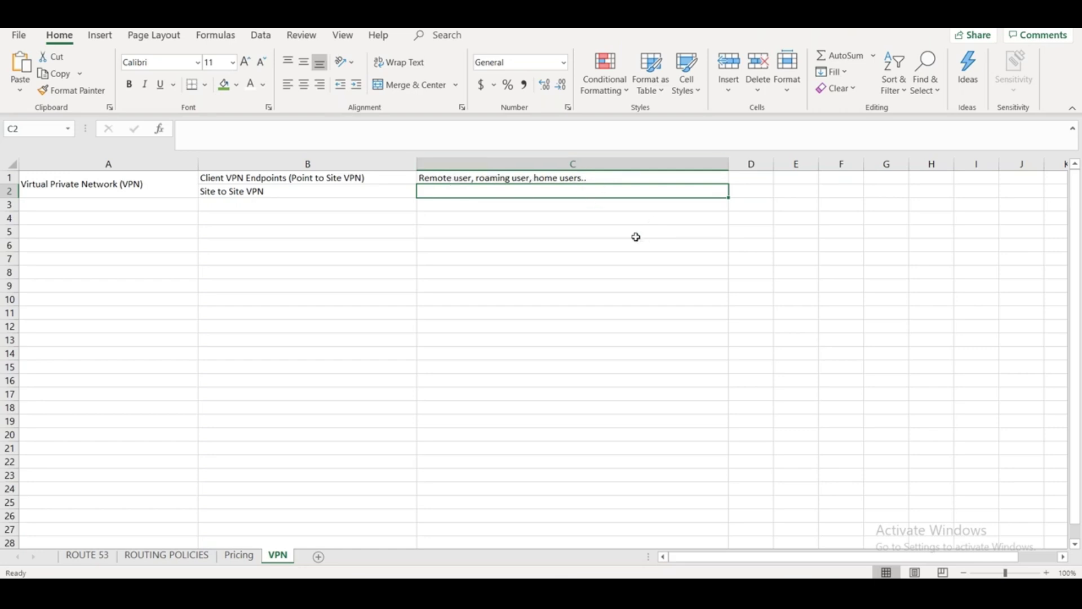
pyautogui.write('R')
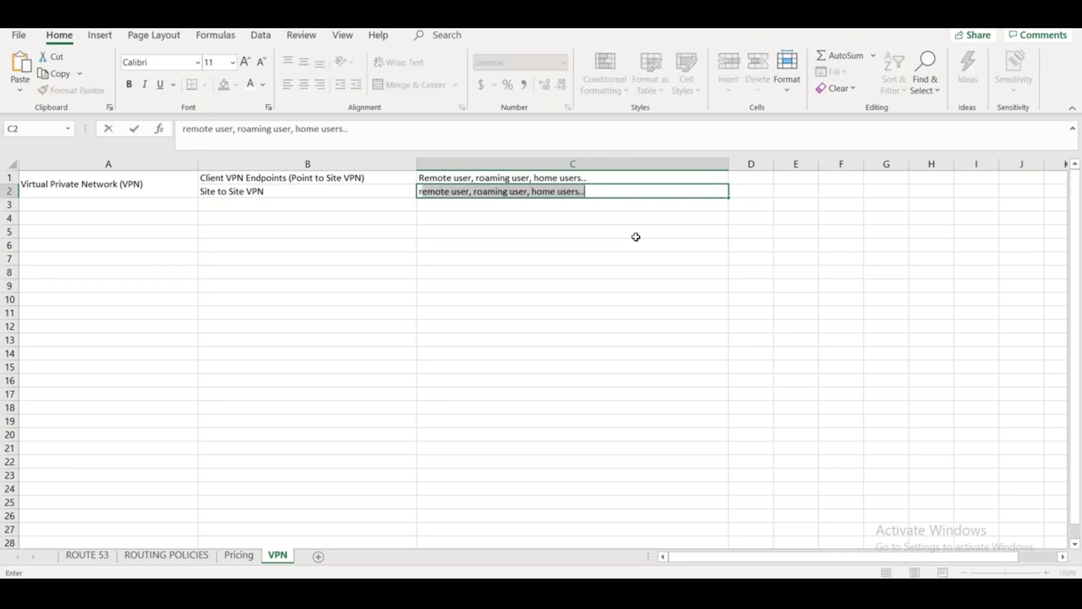
pyautogui.press('BackSpace')
pyautogui.press('BackSpace')
pyautogui.write('Bran ch Office,')
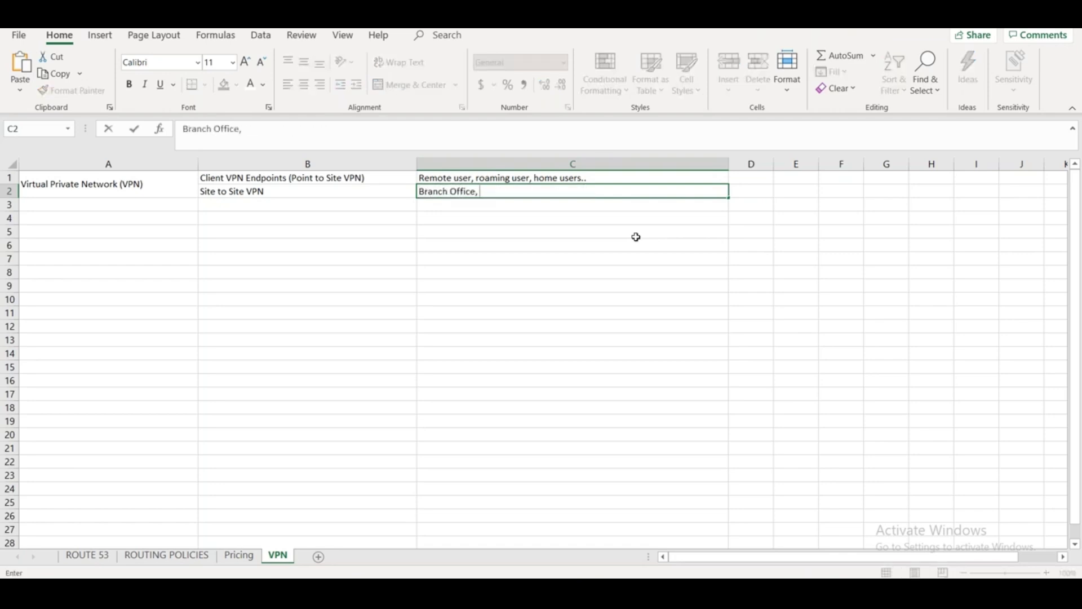
pyautogui.write(' Main Office,')
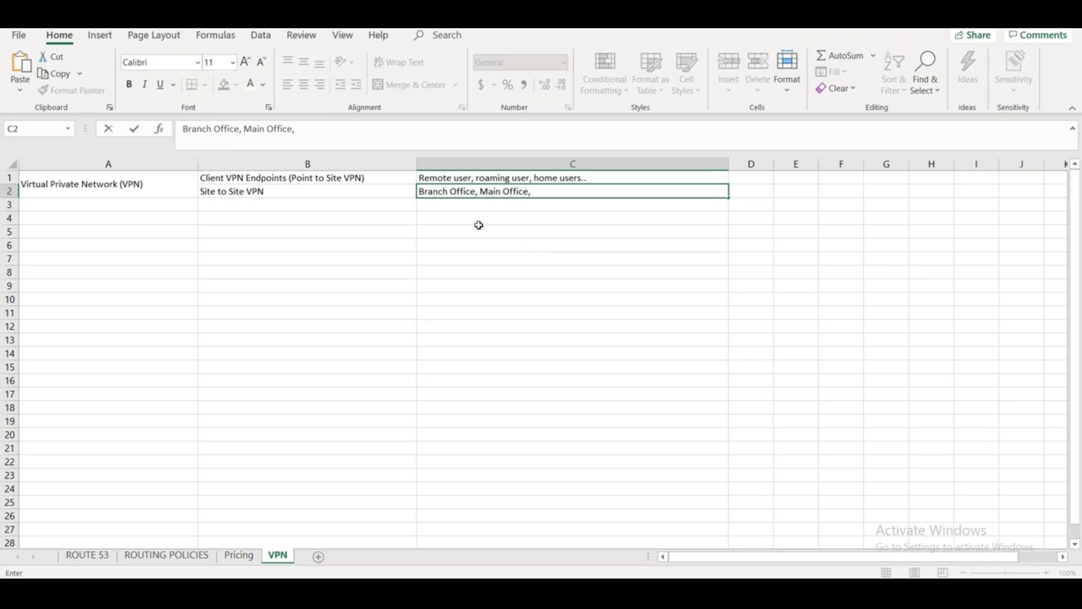
pyautogui.write('Support office locations..')
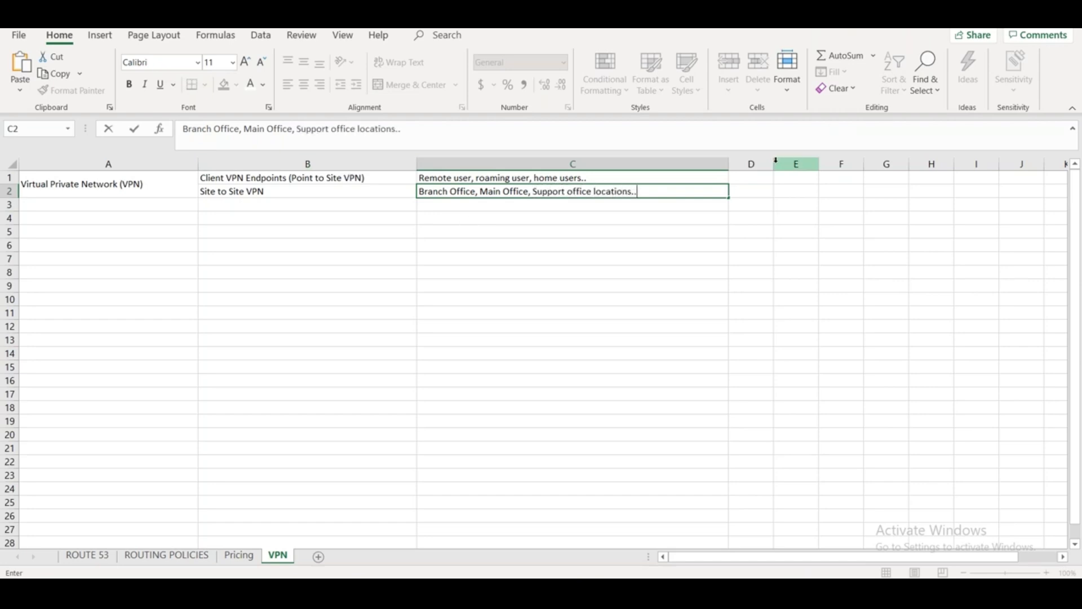
# Enter "1 to 10 users" in D1 and "10 to 100 to 1000's of users" in D2, fitting column D to its contents
pyautogui.click(763, 178)
pyautogui.write('1 to')
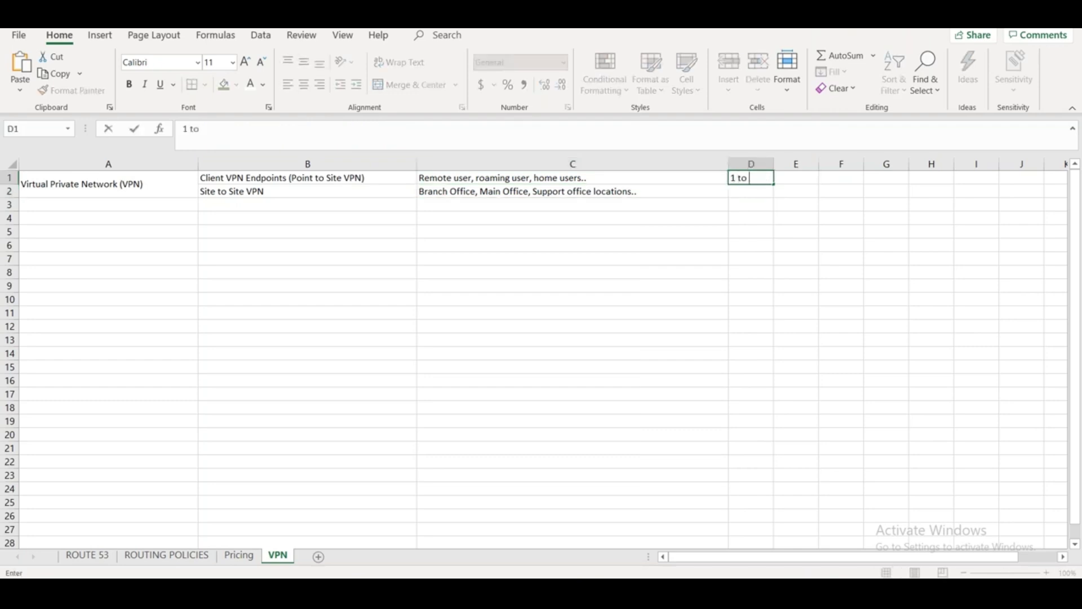
pyautogui.write(' 10 users')
pyautogui.click(760, 190)
pyautogui.write('1')
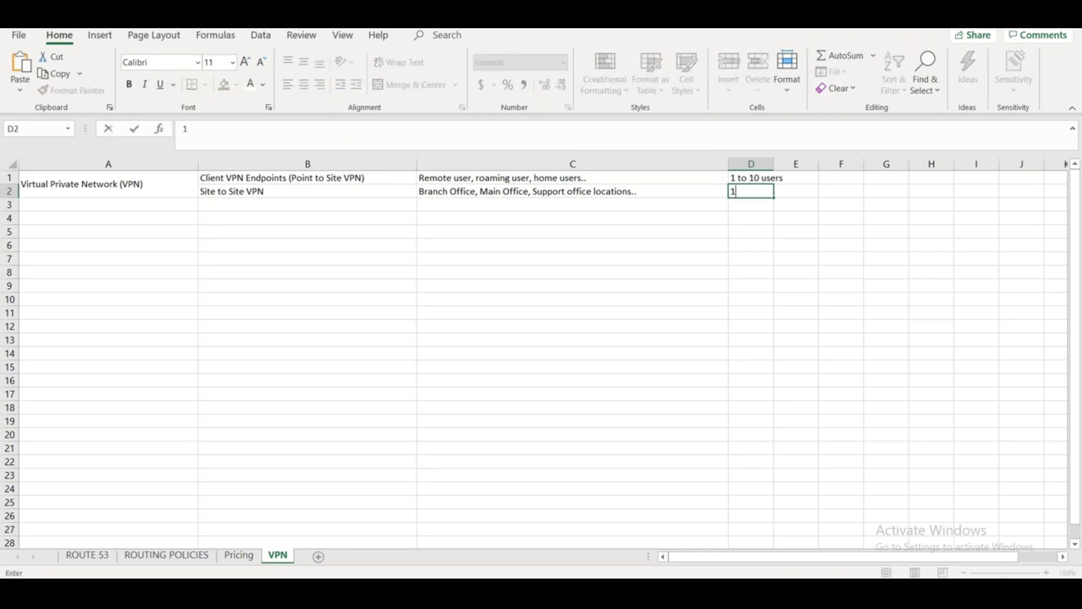
pyautogui.write("0 to 100 to 1000's of users")
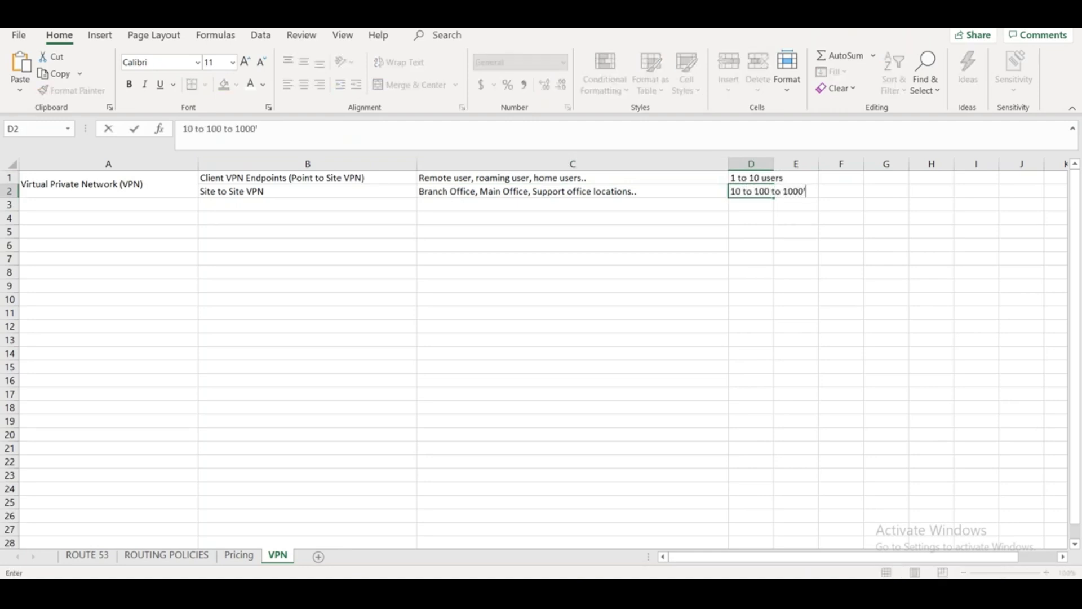
pyautogui.click(742, 222)
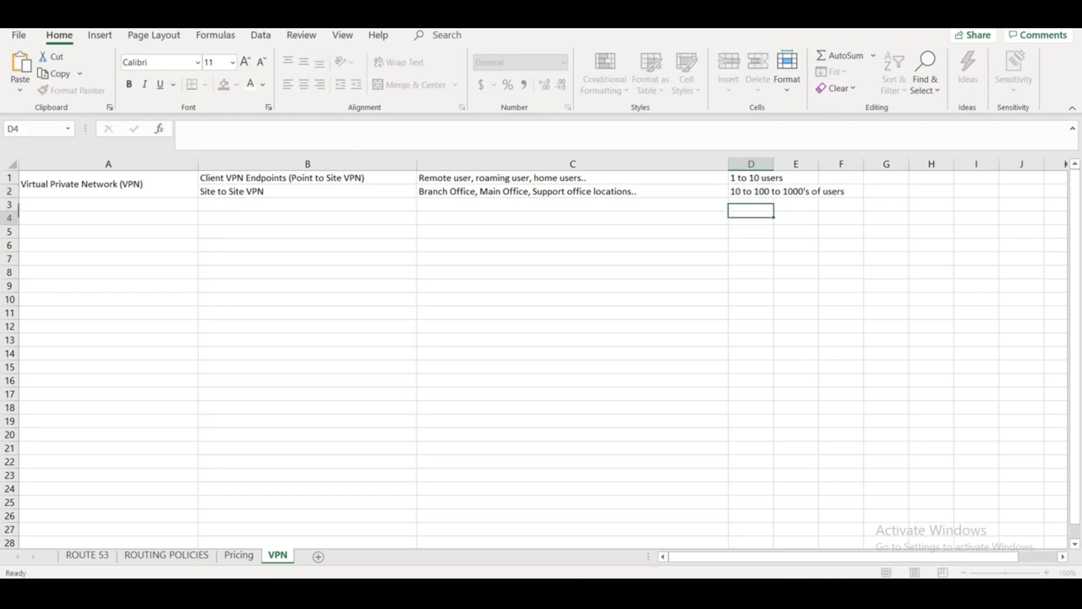
pyautogui.doubleClick(773, 164)
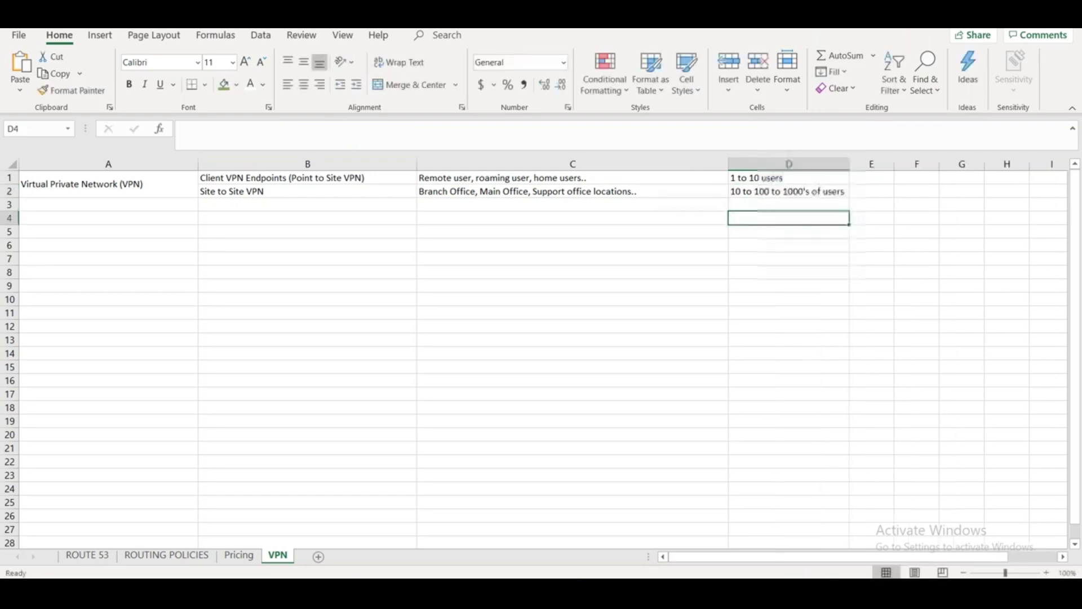
# Format the merged title cell A1 with a green fill and white text
pyautogui.click(156, 183)
pyautogui.click(224, 85)
pyautogui.click(251, 86)
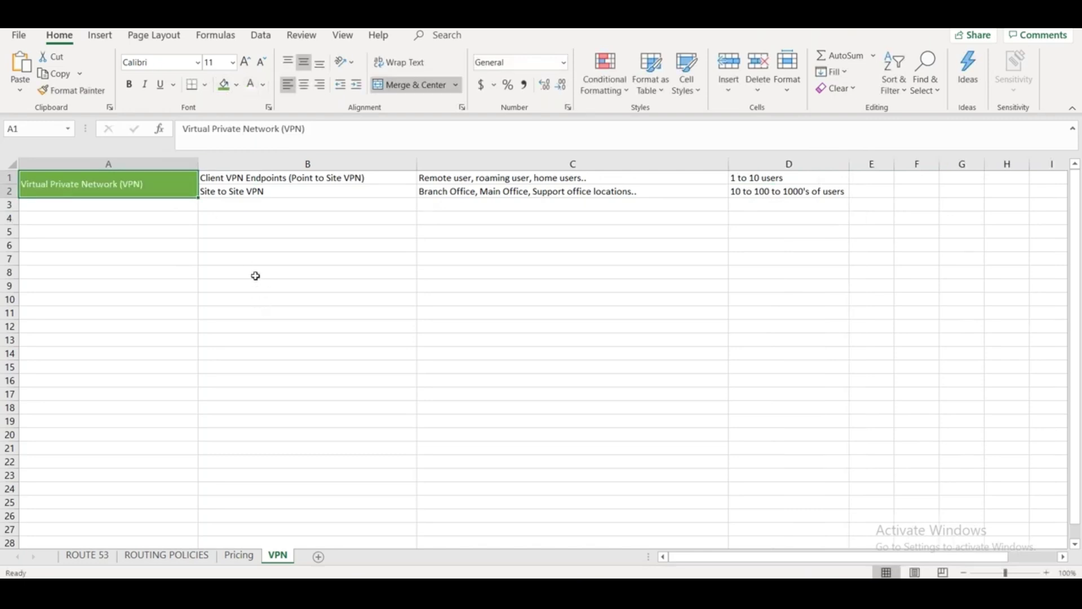
# Add the note "Create a VPN Tunnel within the Public internet" in cell B4
pyautogui.click(222, 221)
pyautogui.write('Cr')
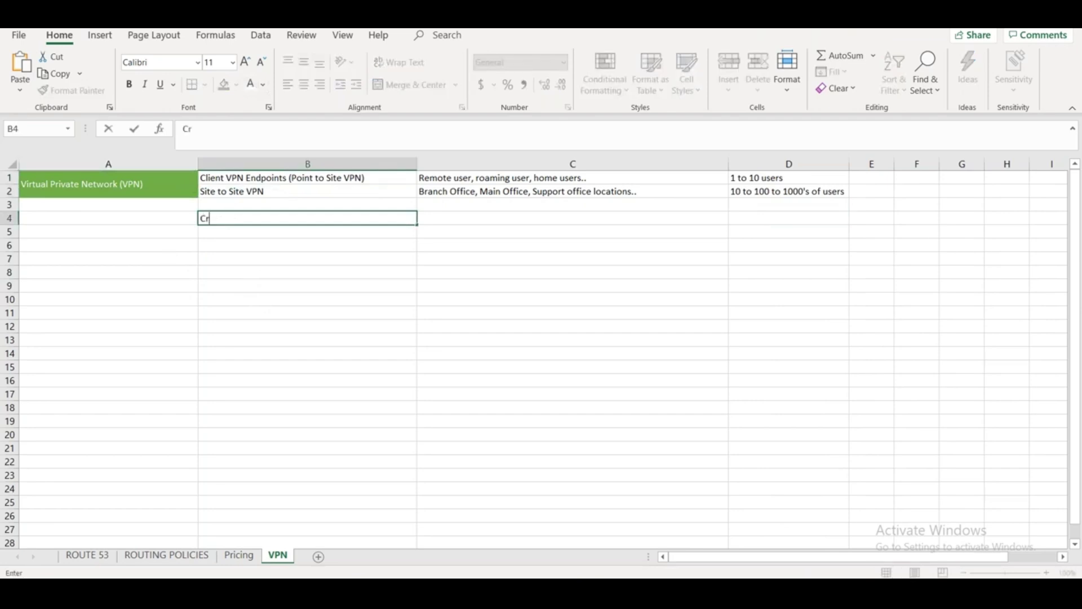
pyautogui.write('eate a VPN Tunn')
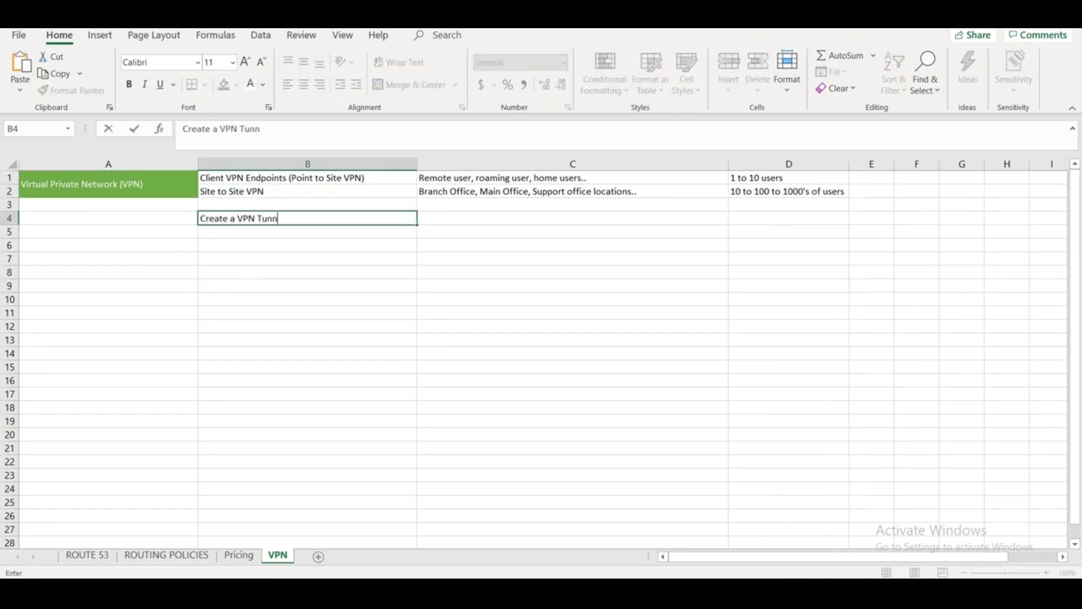
pyautogui.write('el within the Pu')
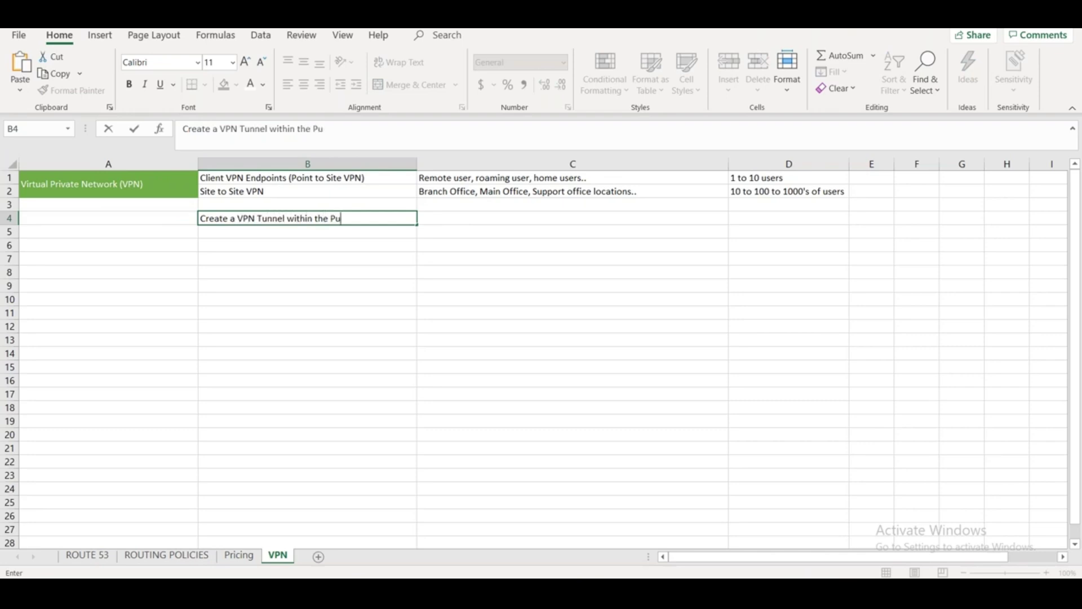
pyautogui.write('blic internet')
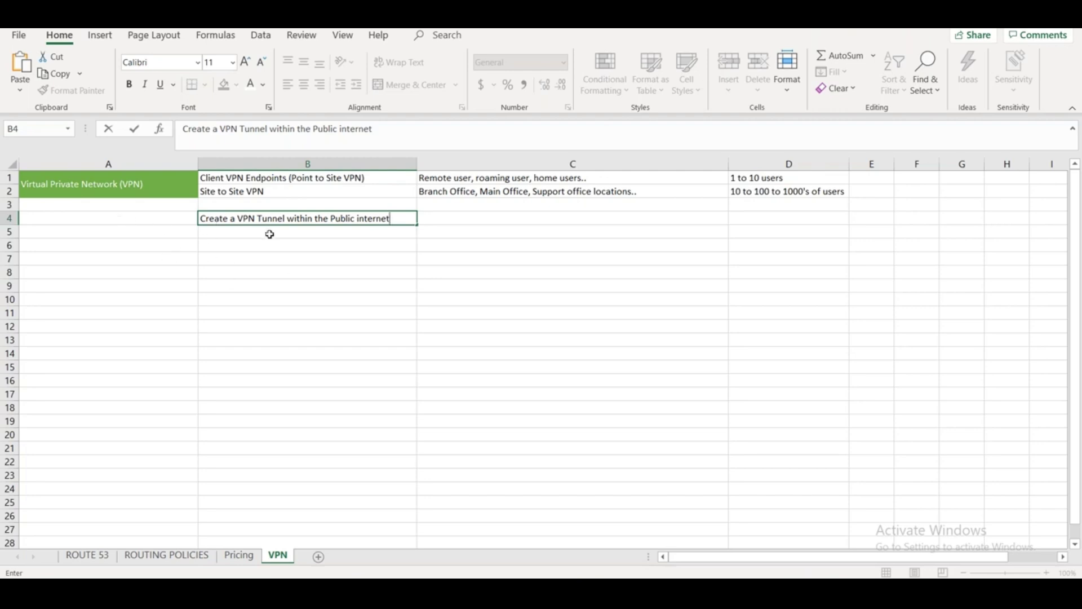
pyautogui.click(374, 290)
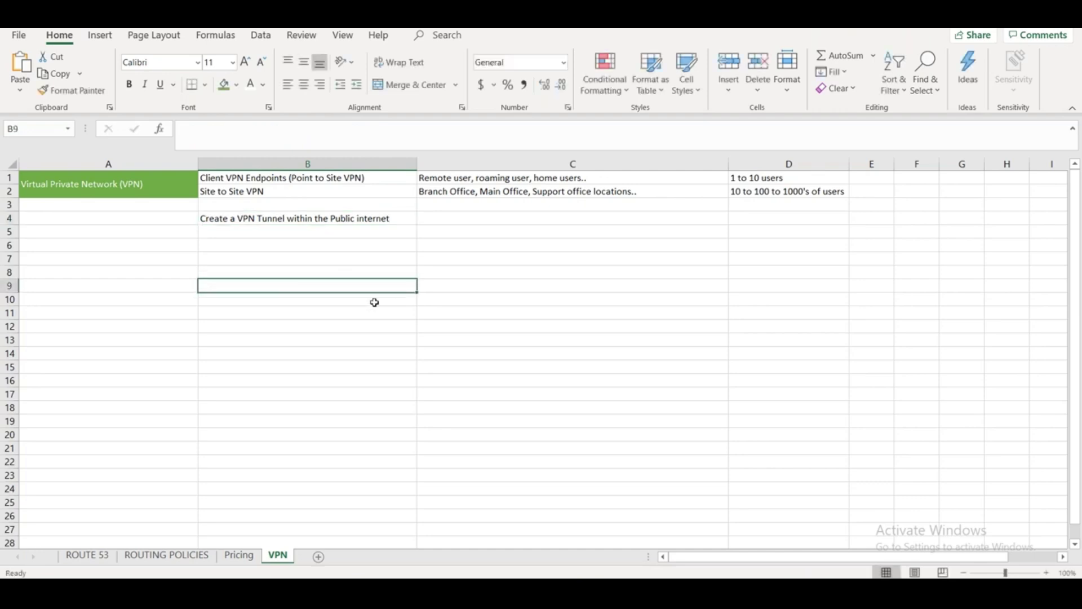
# Add the note "Connect to all the office devices / apps using Private IP addresses" in B5 and fit column B to its contents
pyautogui.hotkey('alt', 'Tab')
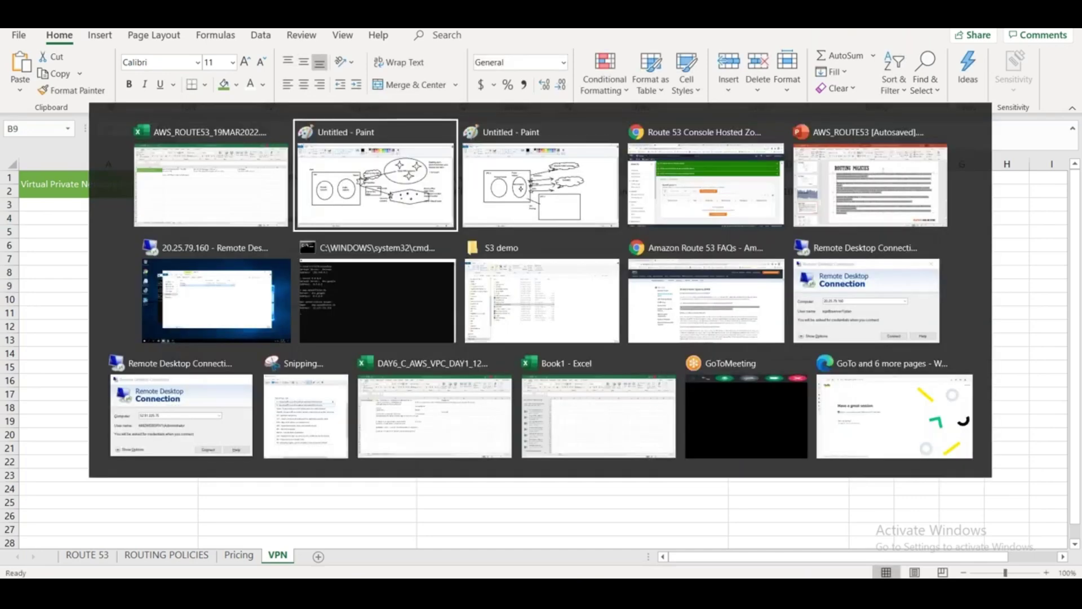
pyautogui.press('Escape')
pyautogui.click(377, 230)
pyautogui.write('Con')
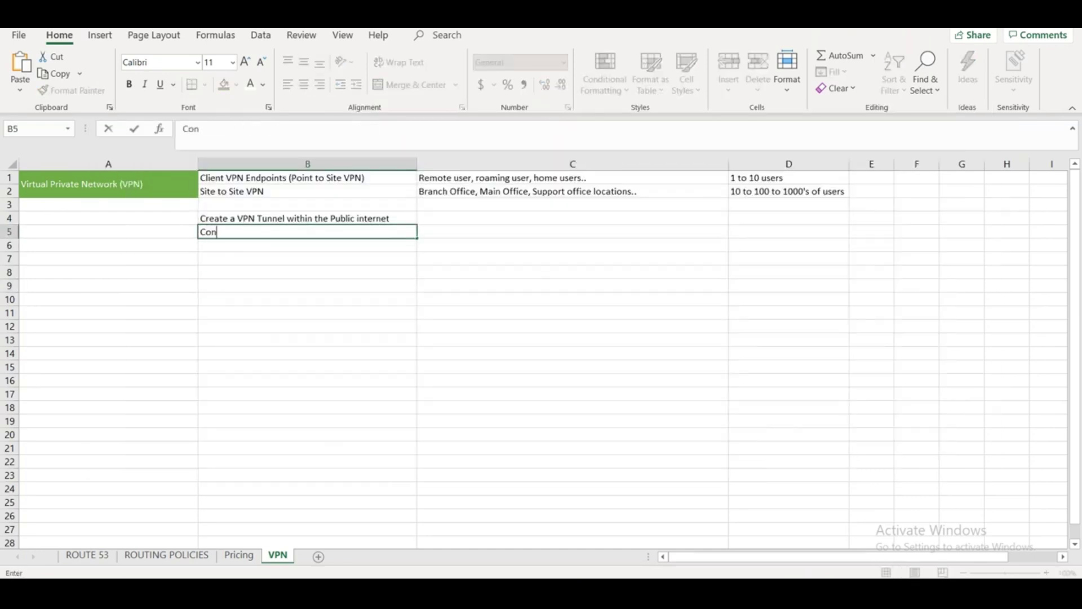
pyautogui.write('nect to all the o')
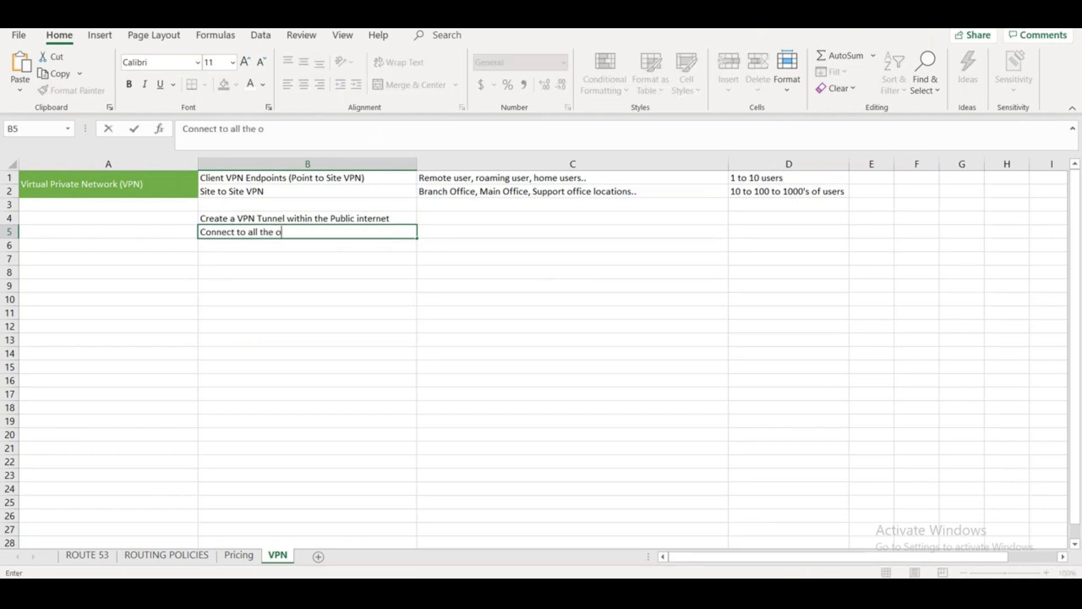
pyautogui.write('ffice devices / ap')
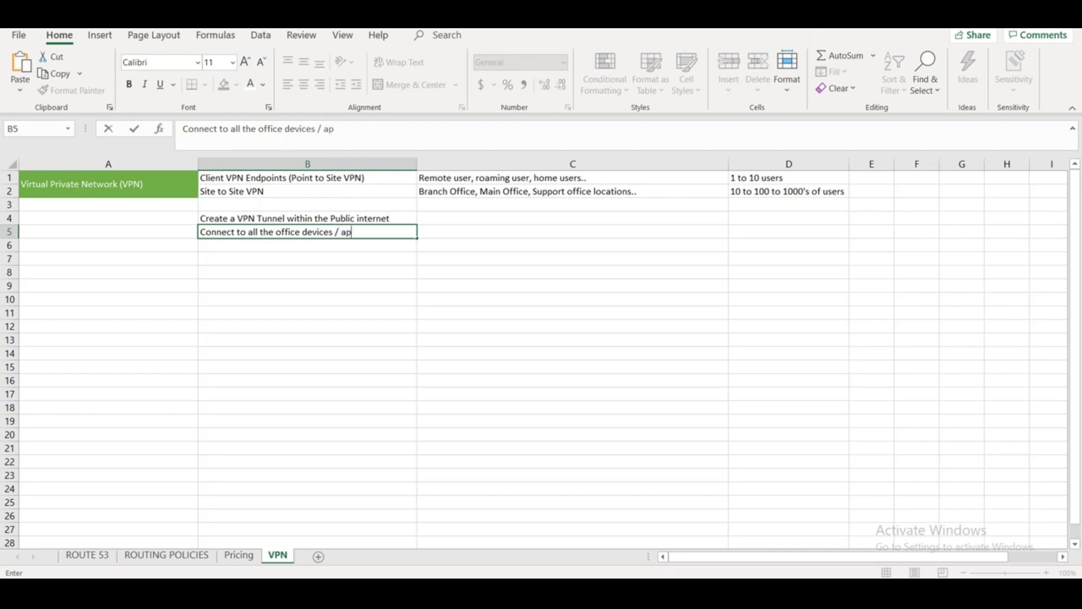
pyautogui.write('ps using Private IP')
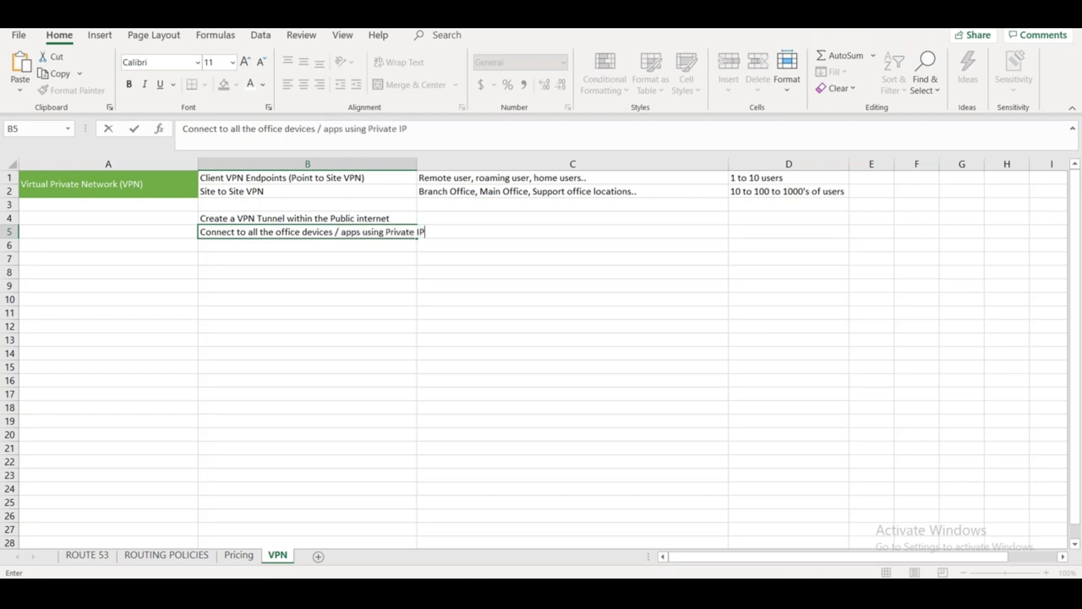
pyautogui.write(' addresses')
pyautogui.click(351, 326)
pyautogui.doubleClick(418, 164)
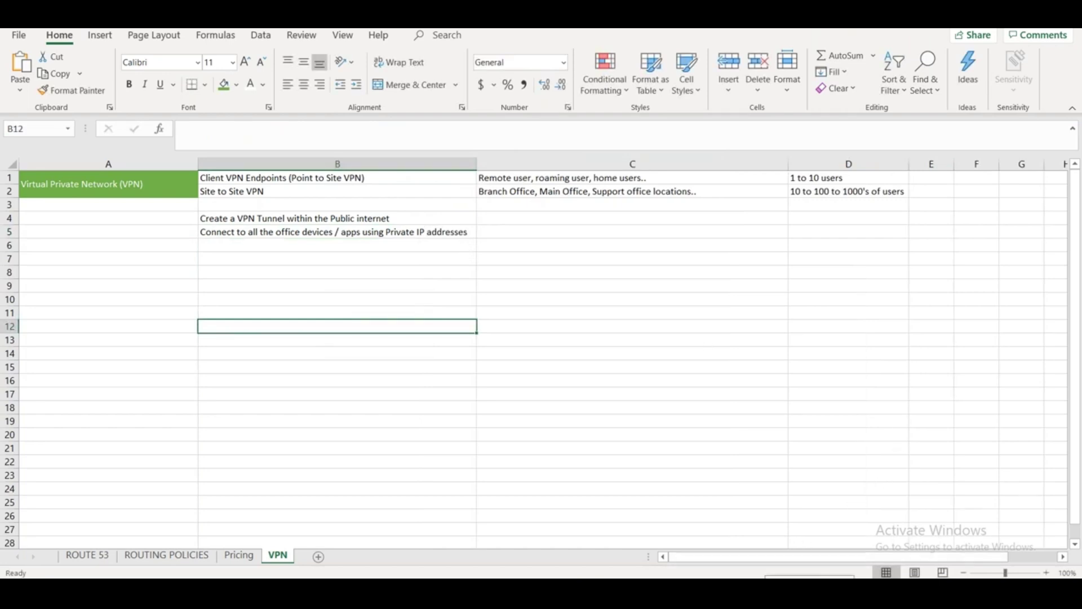
pyautogui.click(800, 368)
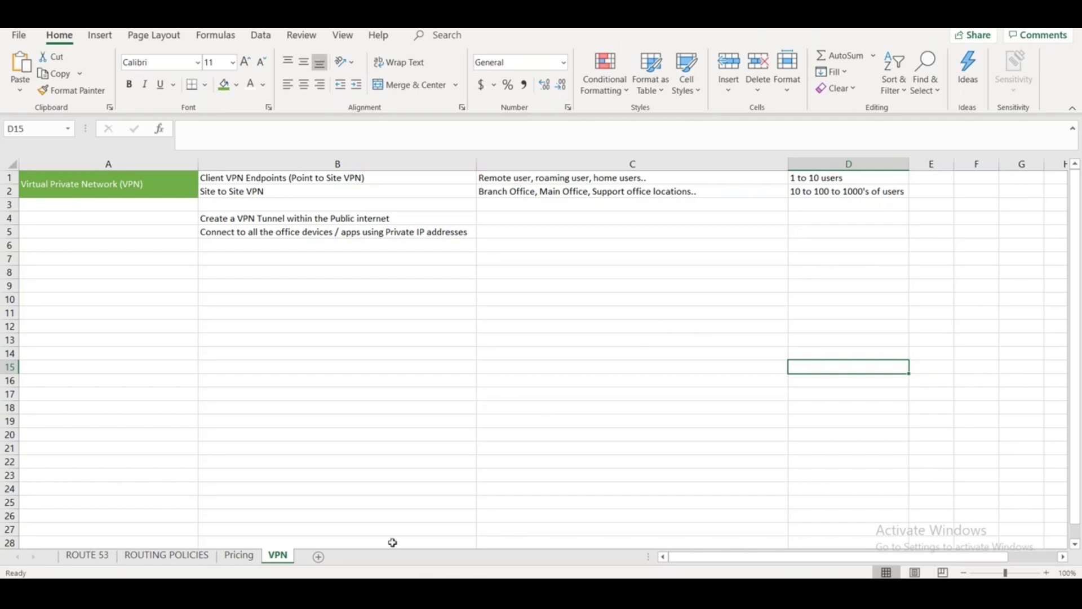
# Add a new worksheet after the VPN sheet and name it "Client VPN Endpoints"
pyautogui.click(318, 558)
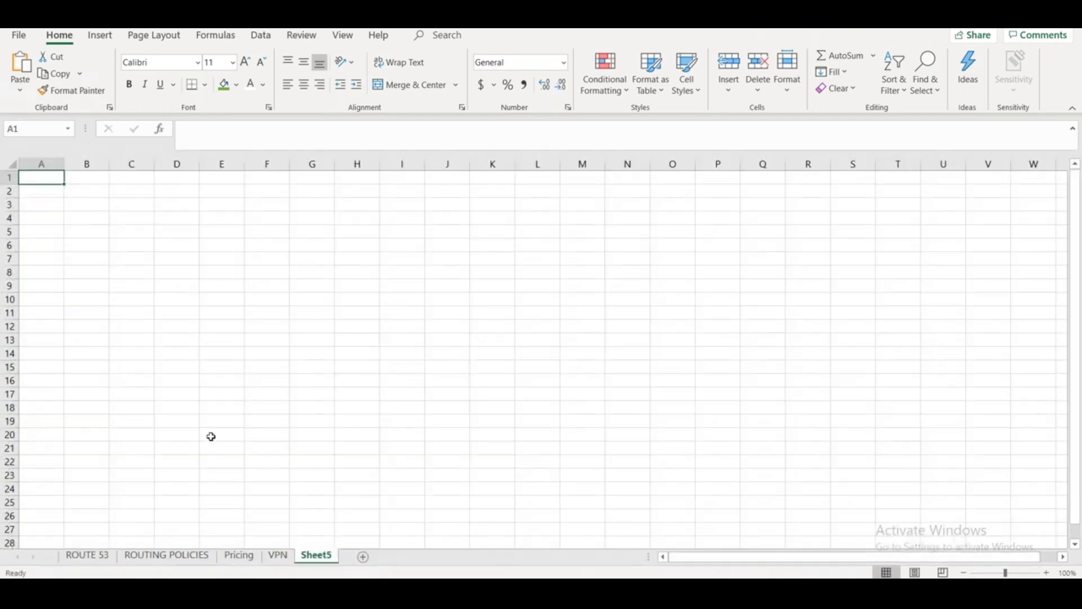
pyautogui.doubleClick(316, 556)
pyautogui.write('Clie')
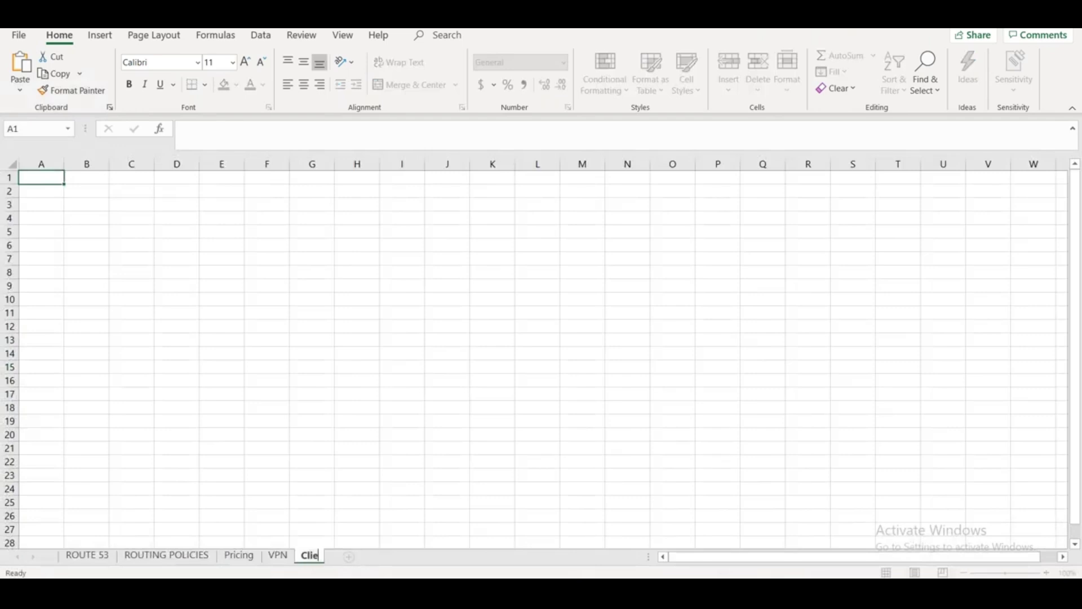
pyautogui.write('nt VPN Endpoints')
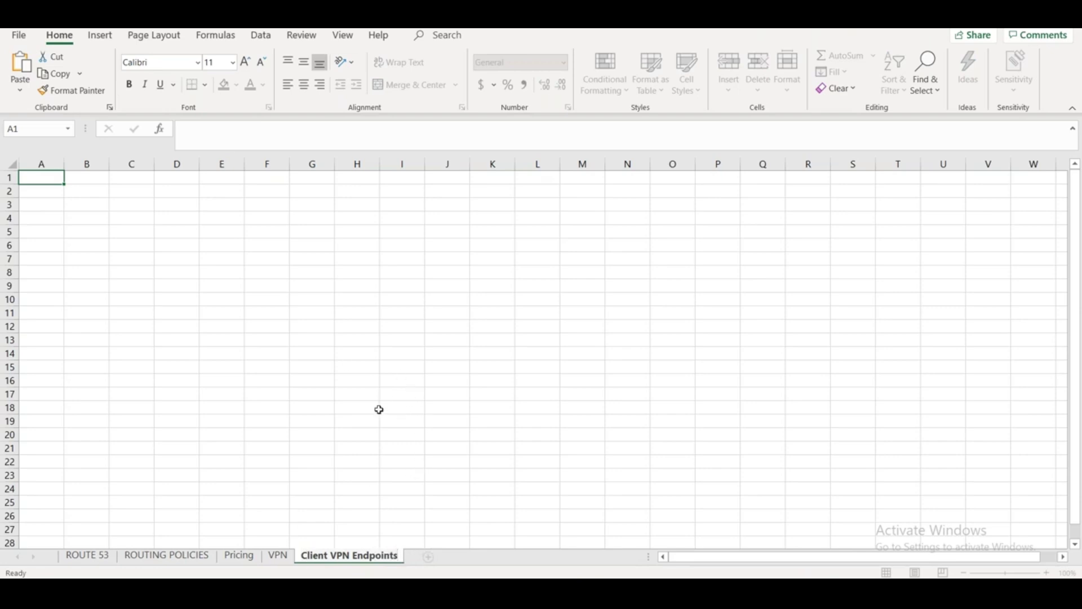
# Add another worksheet after Client VPN Endpoints and name it "Site to Site VPN"
pyautogui.click(427, 557)
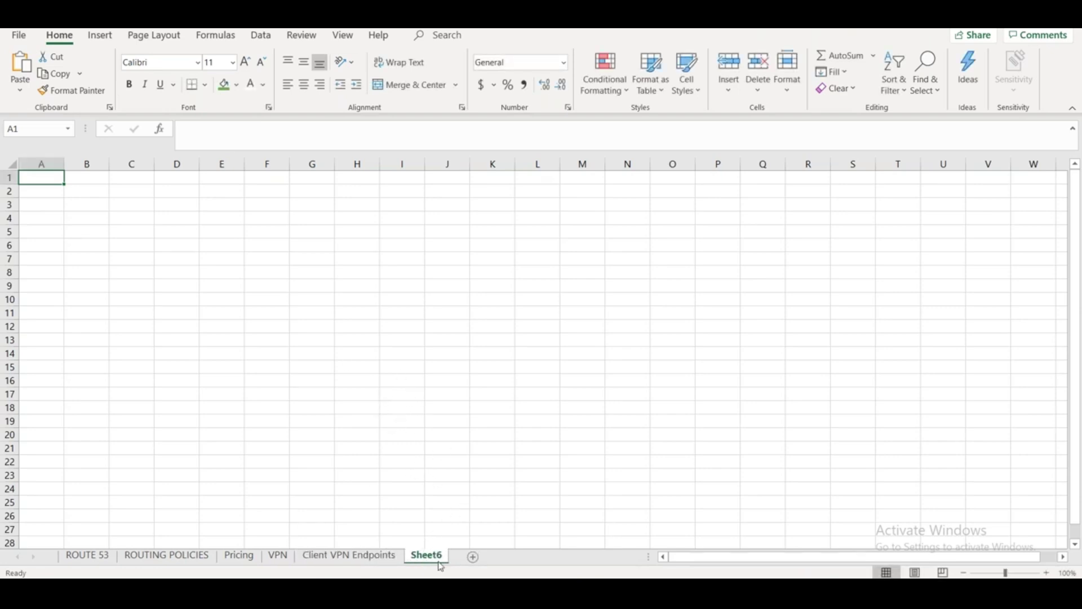
pyautogui.doubleClick(438, 561)
pyautogui.write('Site to')
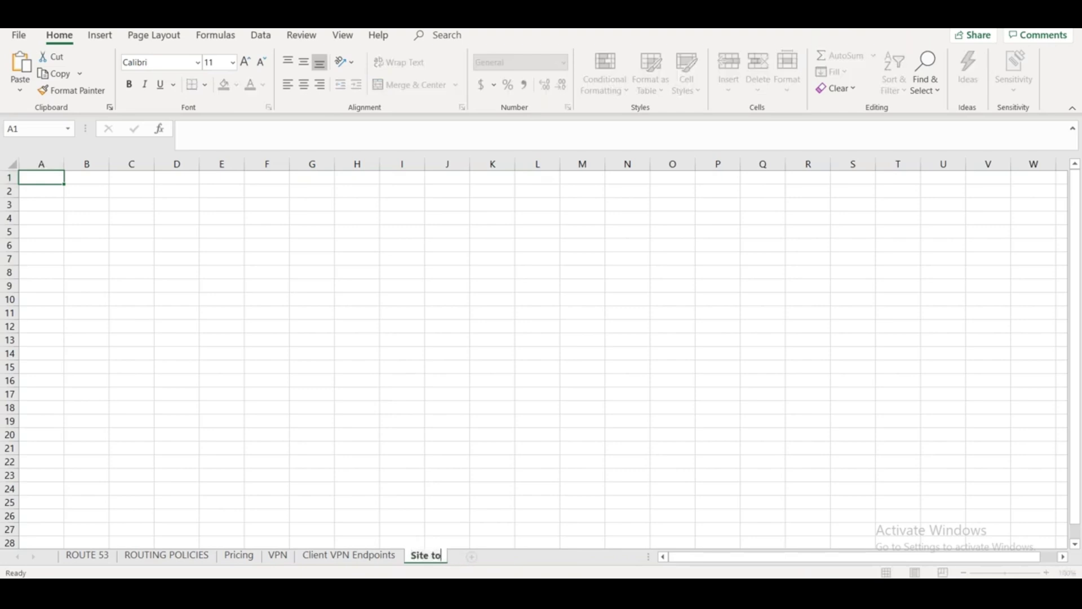
pyautogui.write(' Site VPN')
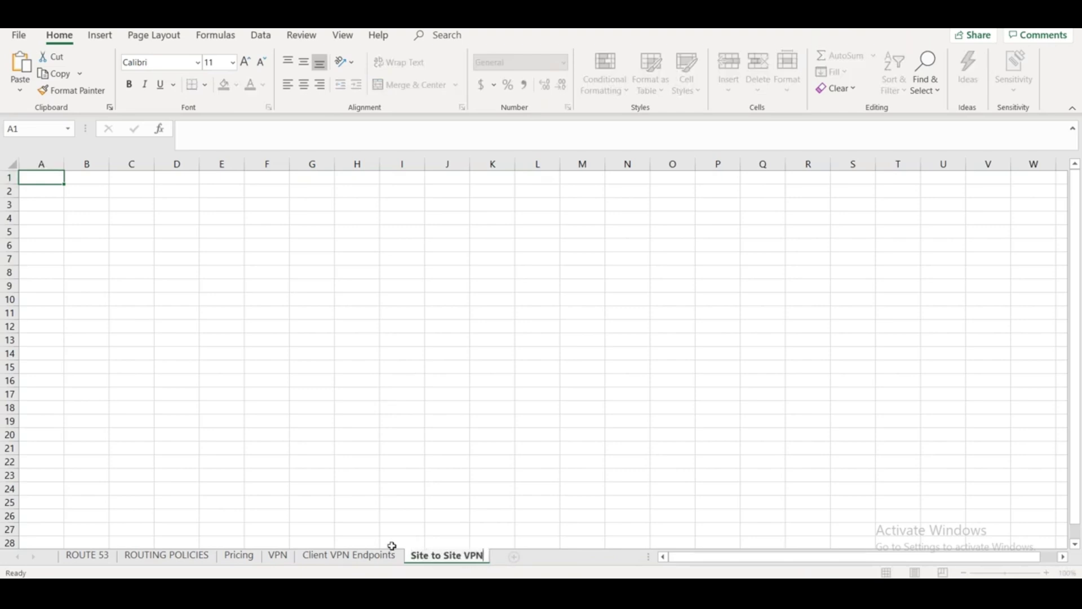
# On the Client VPN Endpoints sheet, enter "Client VPN Endpoints" in A1, sizing column A slightly wider than that text and widening column B
pyautogui.click(361, 555)
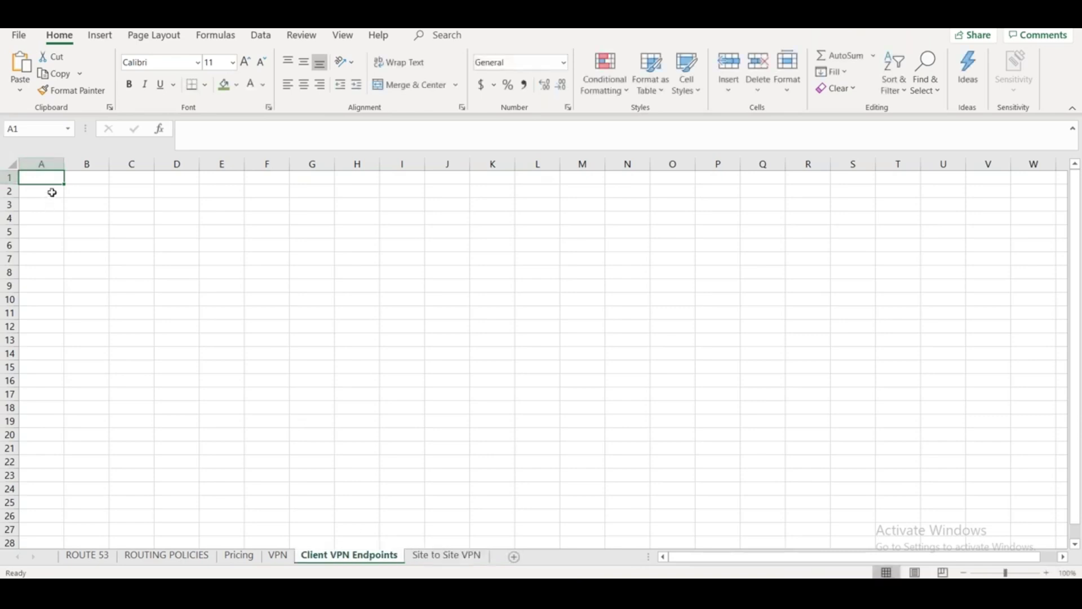
pyautogui.moveTo(64, 164); pyautogui.dragTo(260, 163)
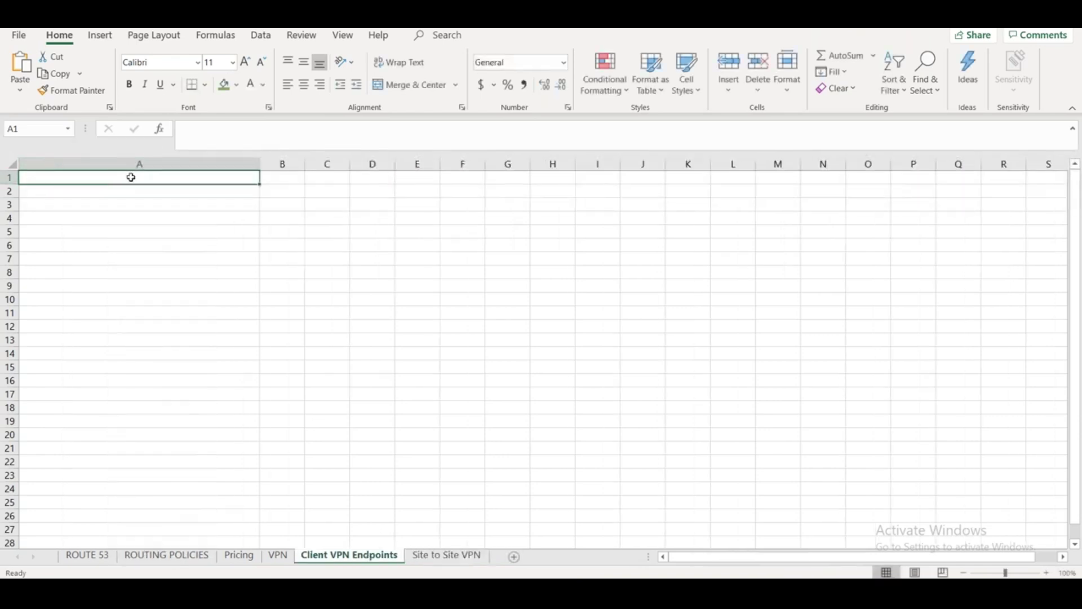
pyautogui.write('Client VPN Endpoints')
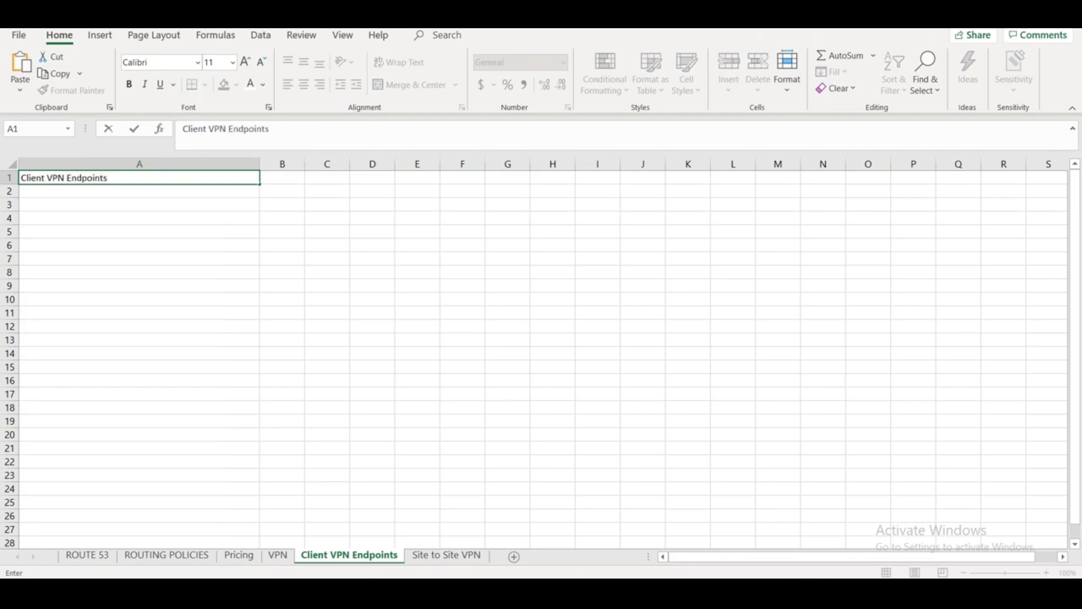
pyautogui.click(180, 298)
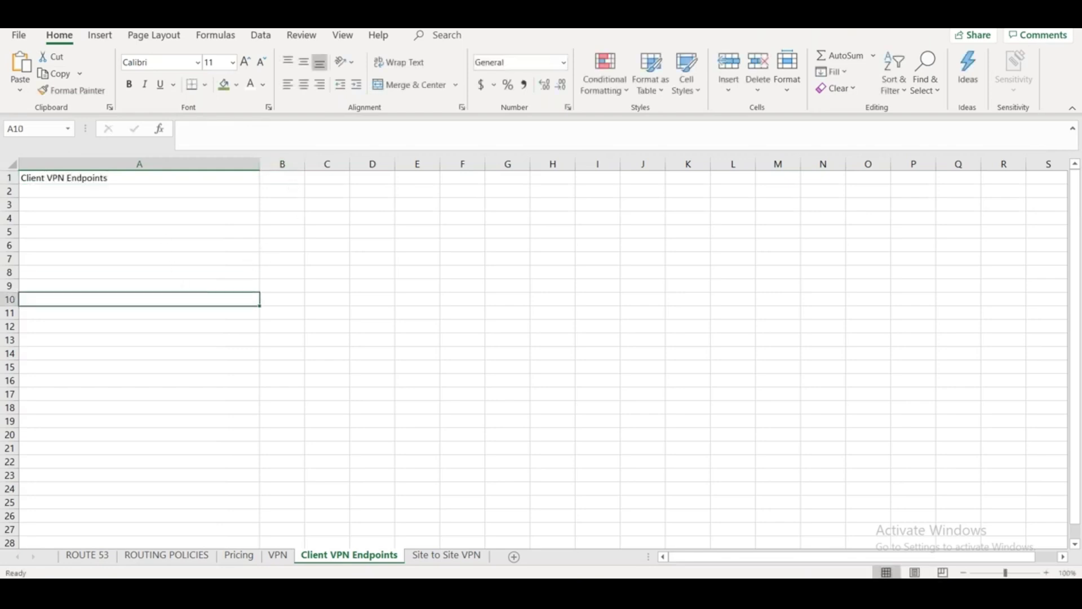
pyautogui.moveTo(305, 163); pyautogui.dragTo(482, 163)
pyautogui.moveTo(258, 162); pyautogui.dragTo(132, 163)
# Enter "AWS managed VPN Service" in B1 beside the Client VPN Endpoints title
pyautogui.click(197, 178)
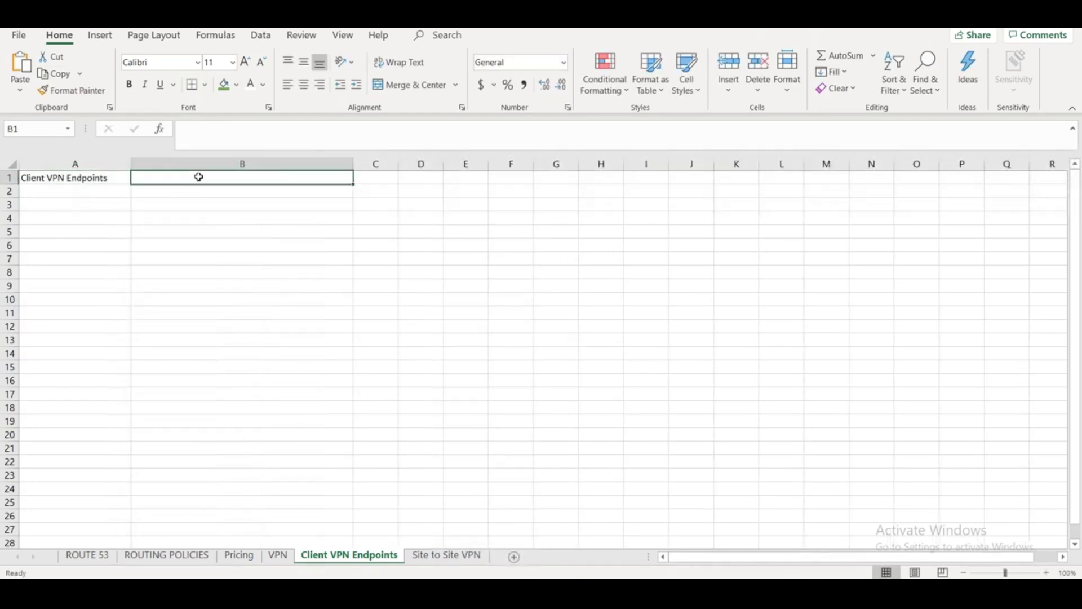
pyautogui.write('AWS')
pyautogui.press('BackSpace')
pyautogui.press('BackSpace')
pyautogui.press('BackSpace')
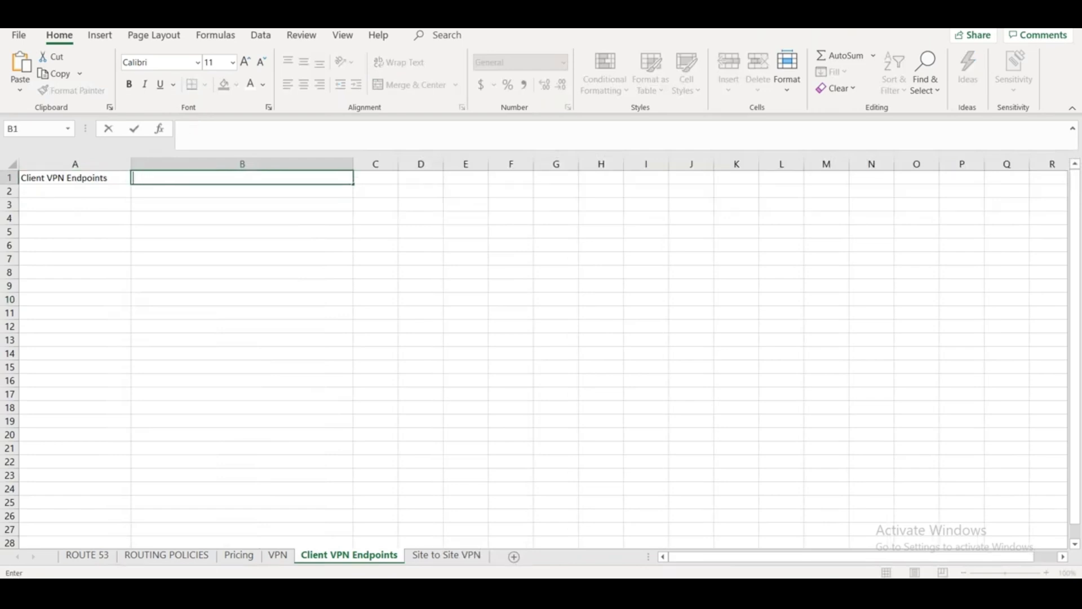
pyautogui.write('AWS managed VPN Service')
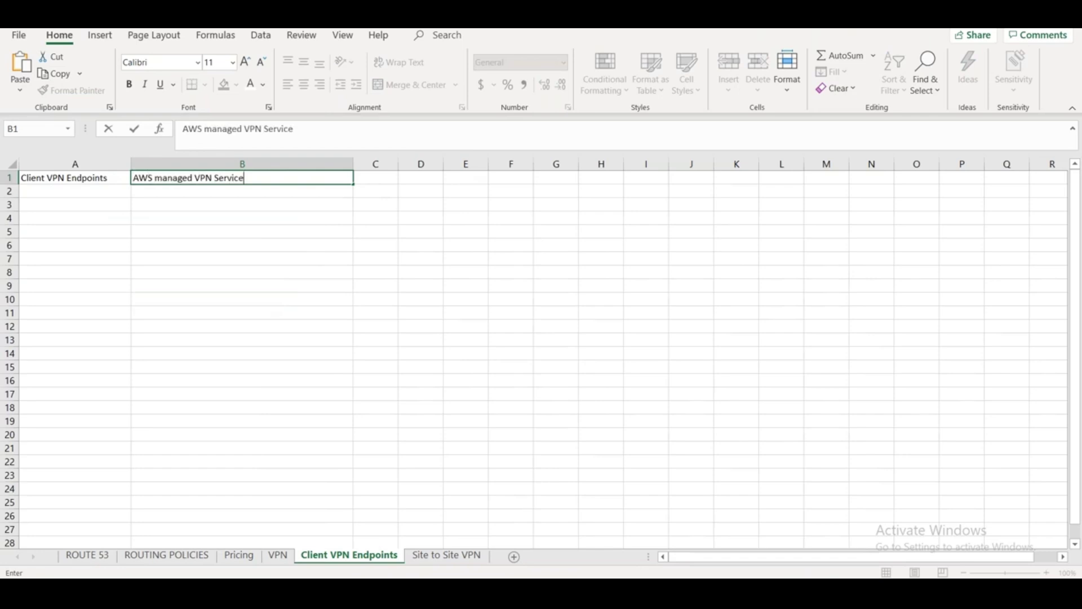
pyautogui.press('Tab')
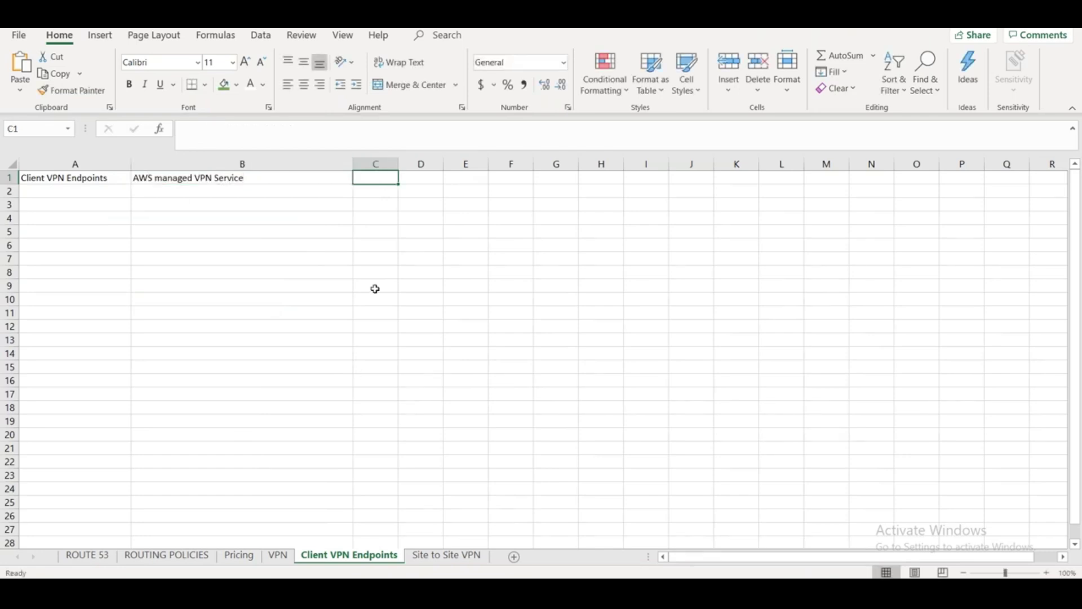
# Enter "Allows connections from remote locations or onpremises network for end users" in C1 and fit column C to its contents
pyautogui.write('Allows ')
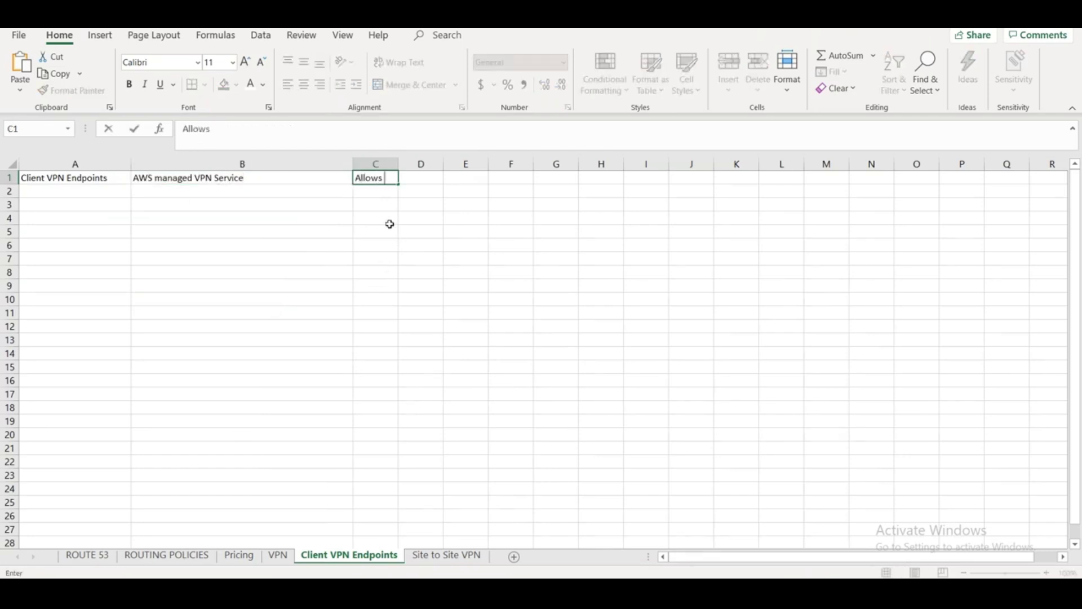
pyautogui.write('connections fr')
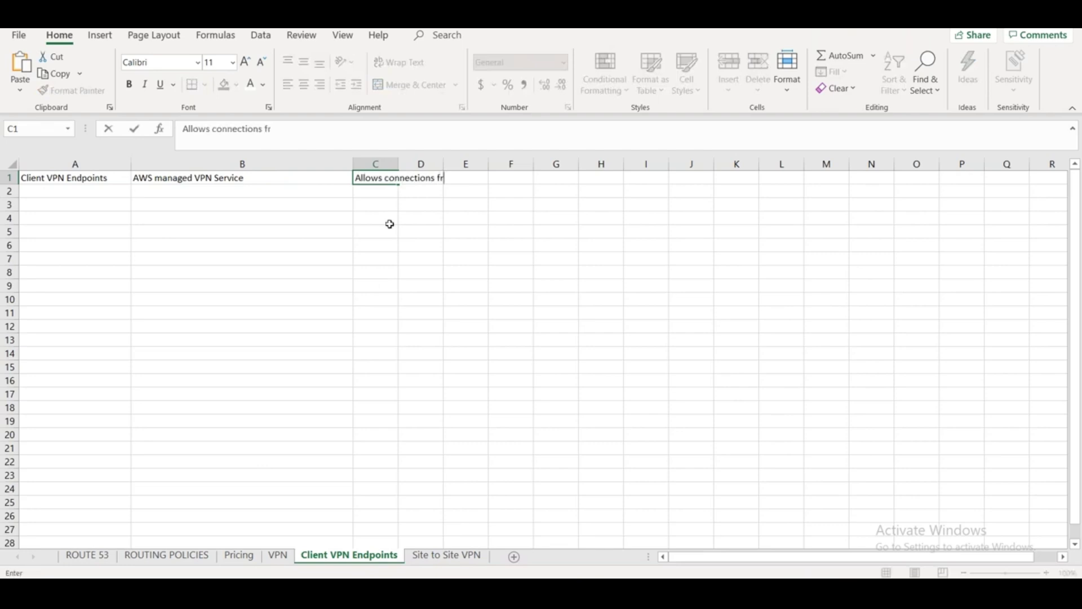
pyautogui.write('om remote locations')
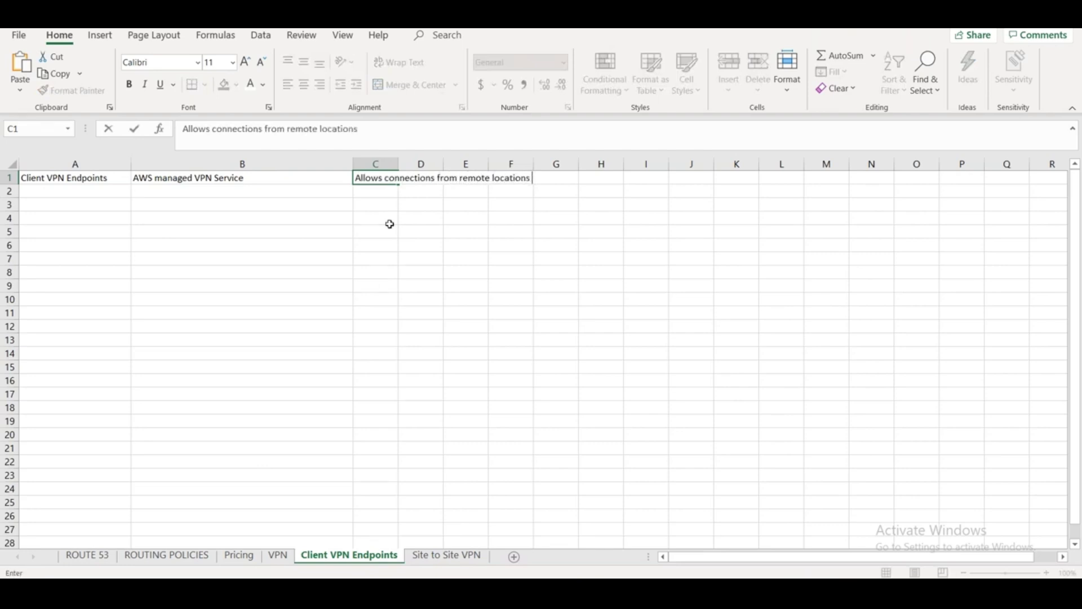
pyautogui.write(' or onpremises network')
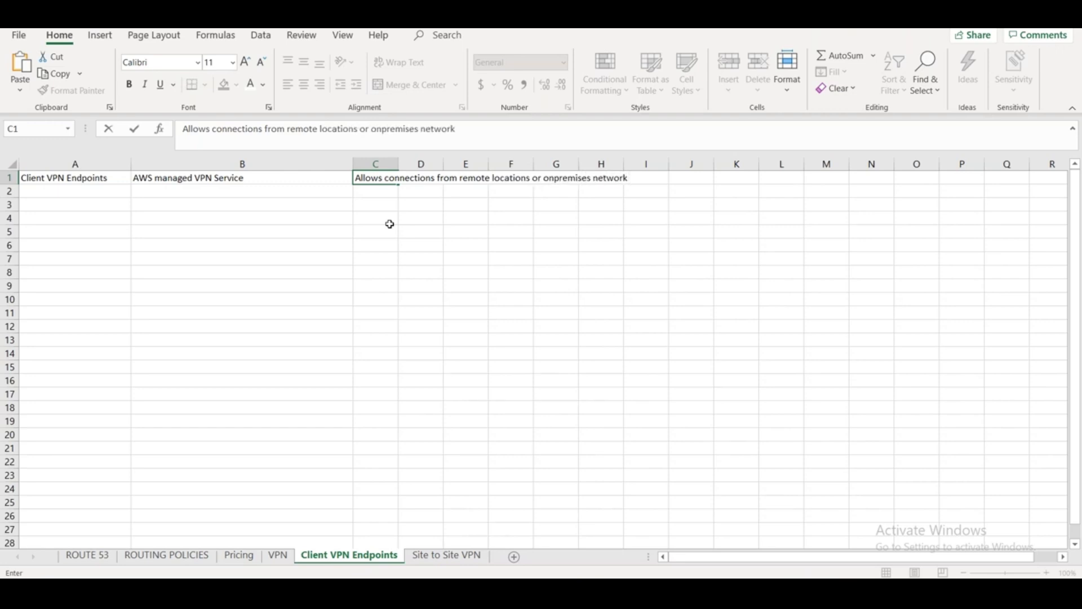
pyautogui.write(' for end users')
pyautogui.click(368, 257)
pyautogui.doubleClick(403, 164)
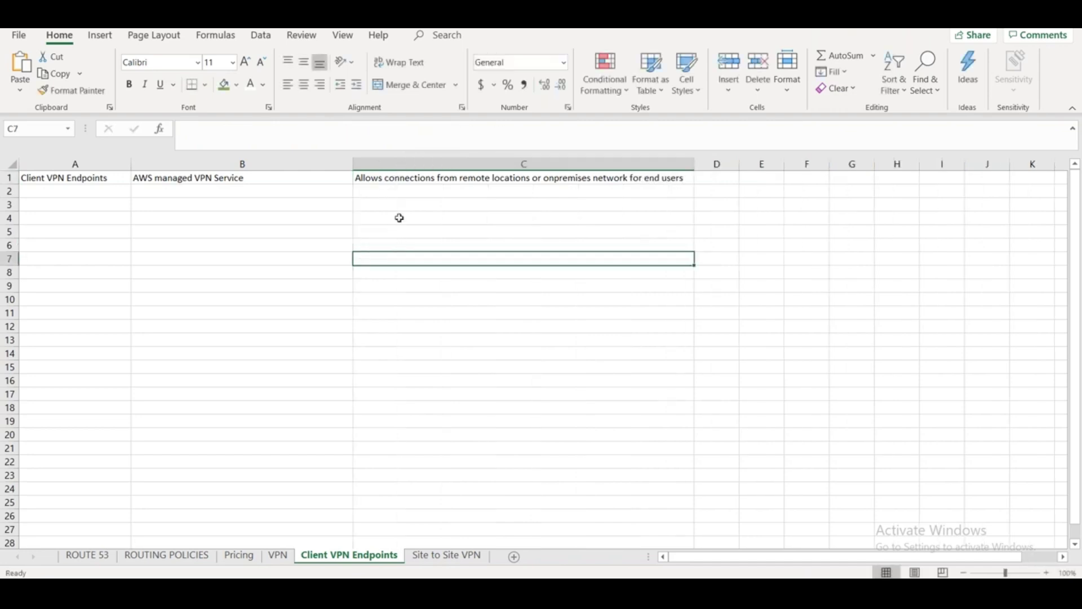
pyautogui.click(345, 332)
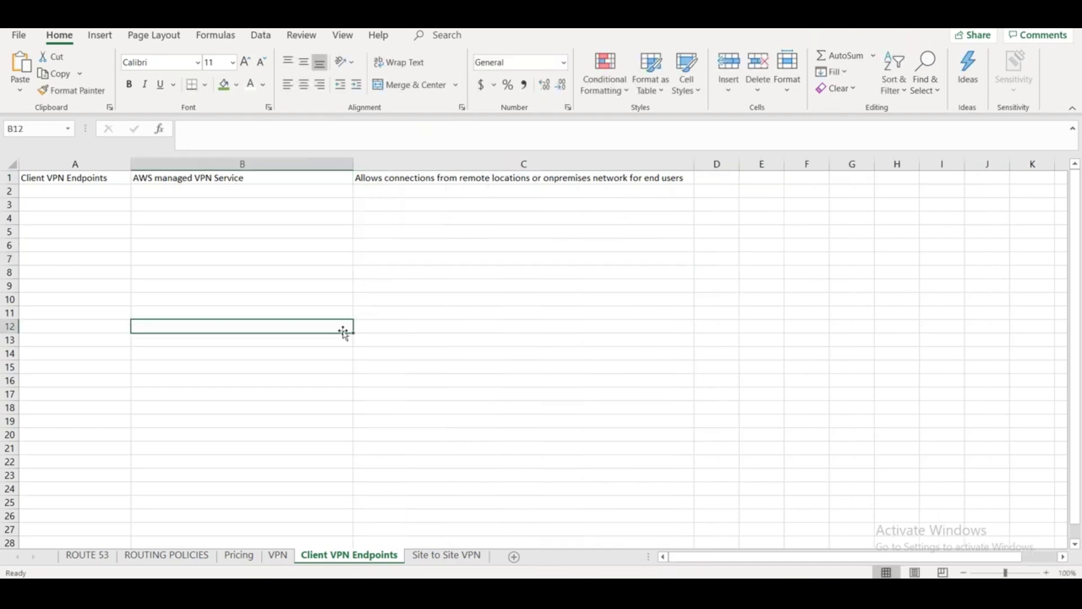
# Enter "Access all the resources in a private tunnel using Private IP after the VPN connection is established" in B2
pyautogui.click(193, 196)
pyautogui.write('Ac')
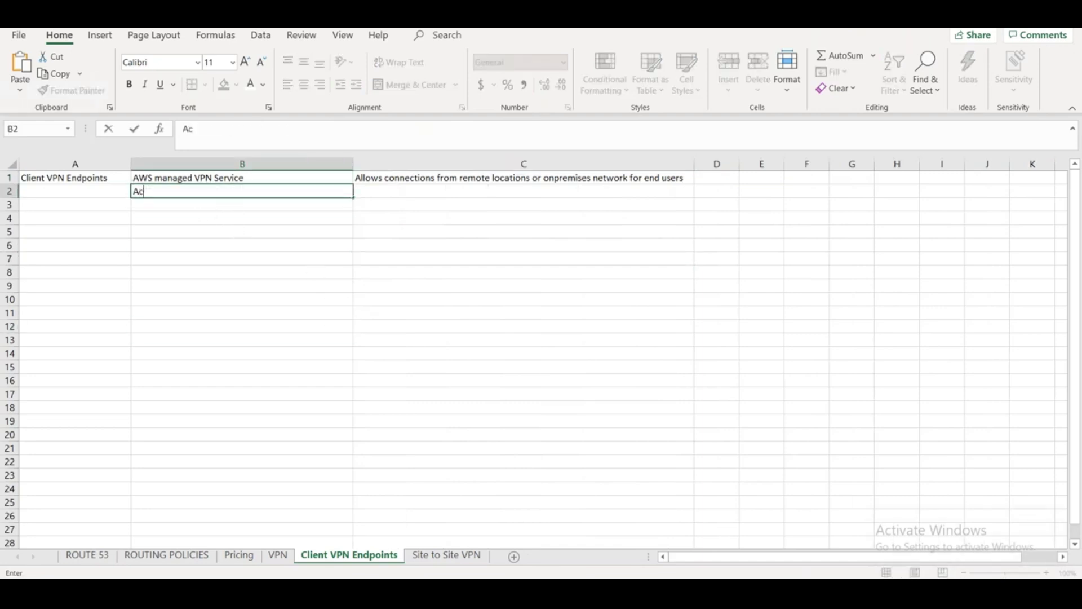
pyautogui.write('cess all the resou')
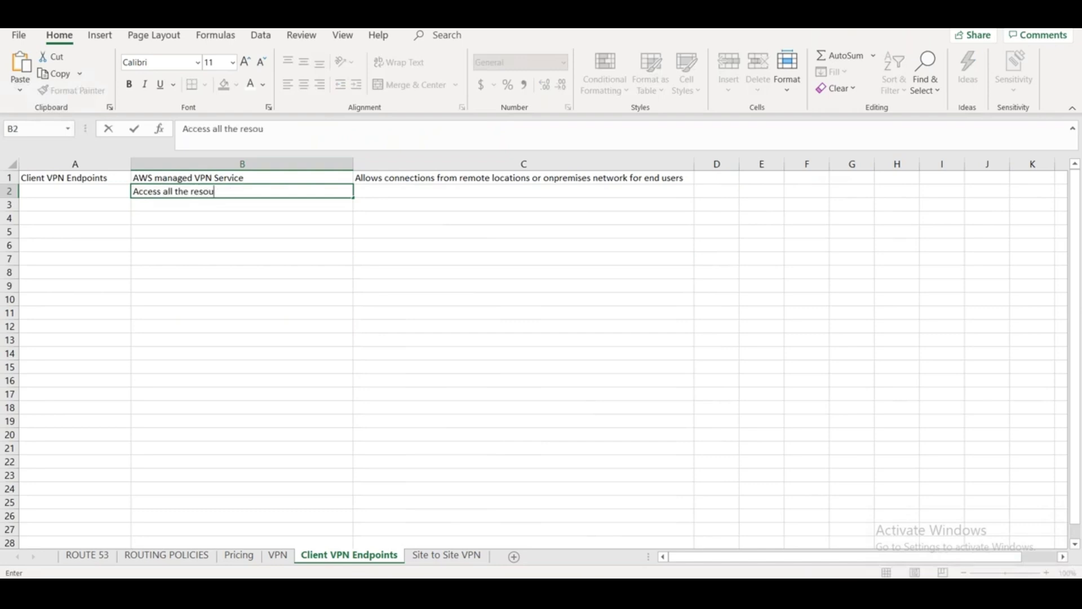
pyautogui.write('rces in a private tunnel ')
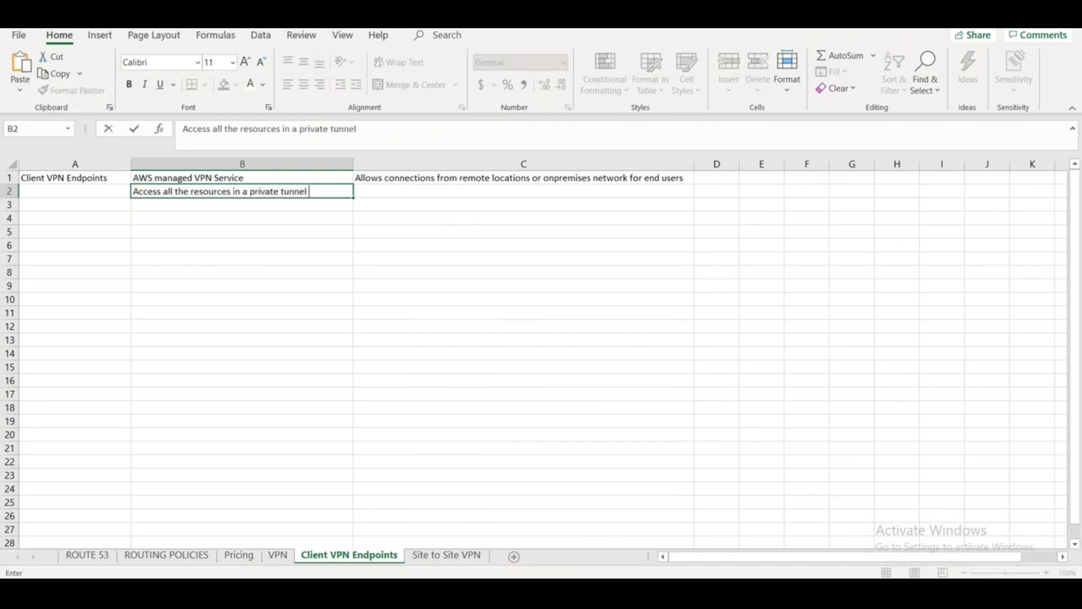
pyautogui.write('using Private')
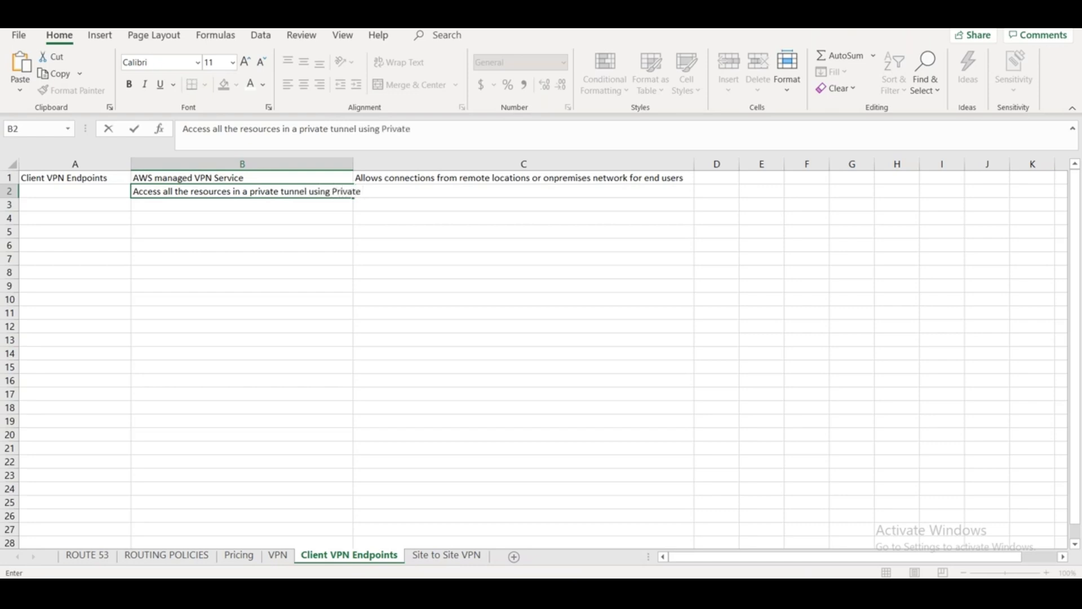
pyautogui.write(' IP after the VPN connection i')
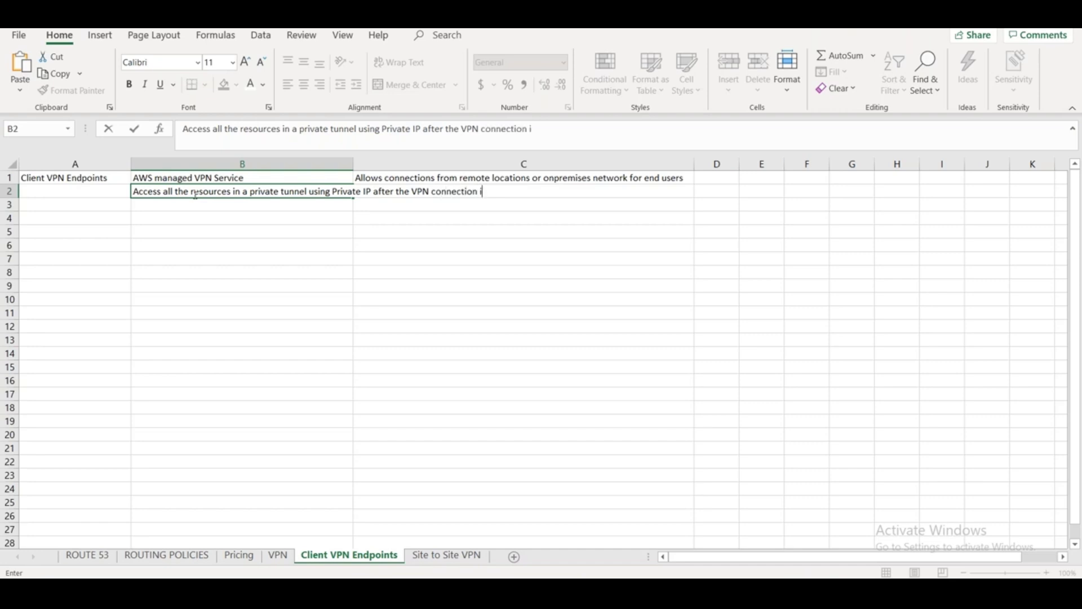
pyautogui.write('s established')
pyautogui.click(310, 420)
# Switch to the AWS console in Chrome and open the VPC service dashboard
pyautogui.hotkey('alt', 'Tab')
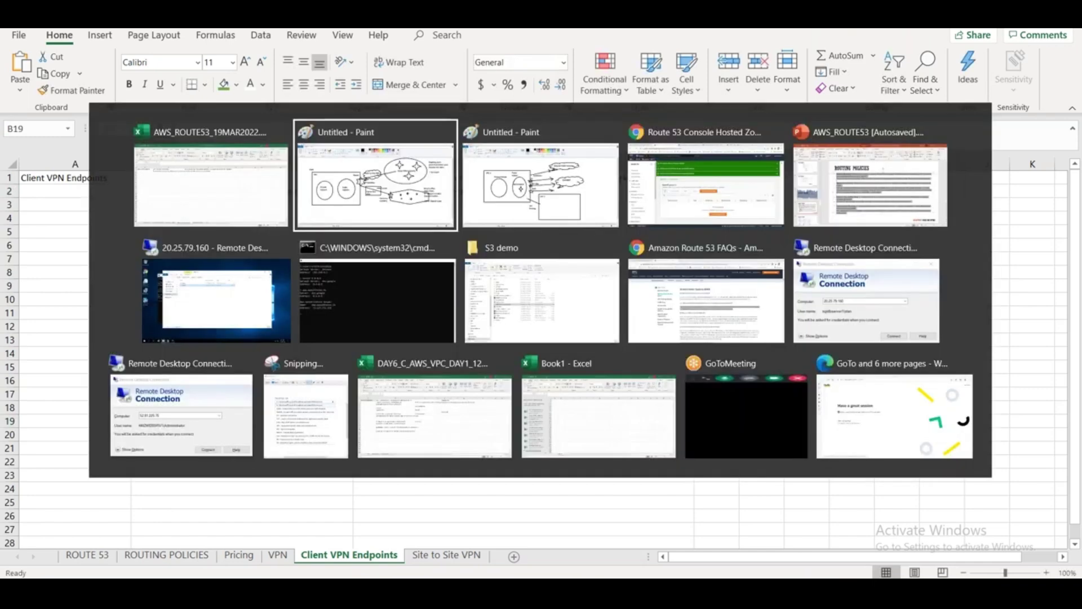
pyautogui.hotkey('alt', 'Tab')
pyautogui.hotkey('alt', 'Tab')
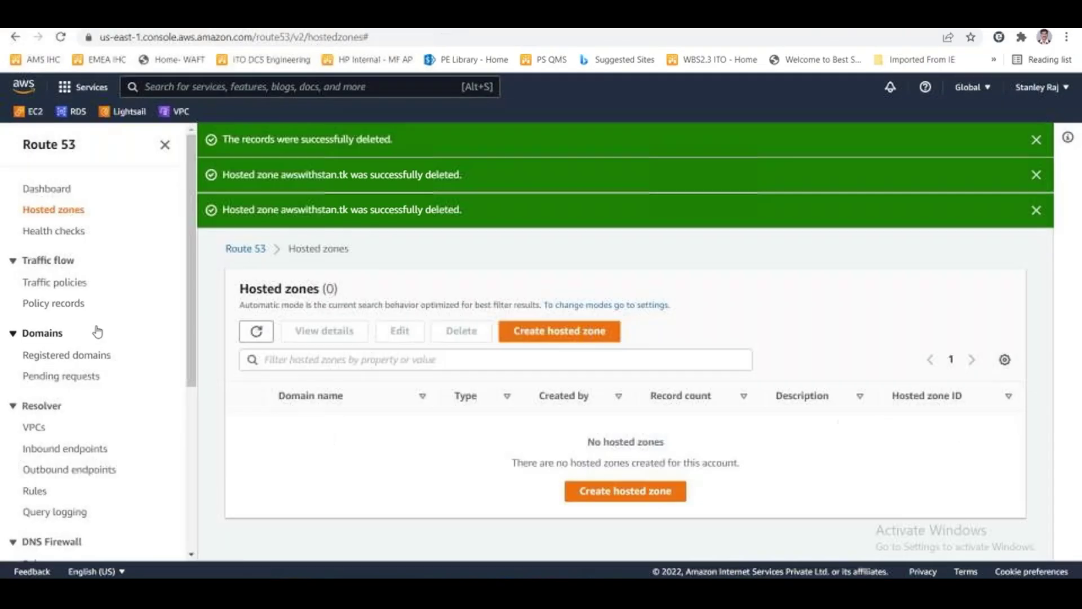
pyautogui.click(179, 111)
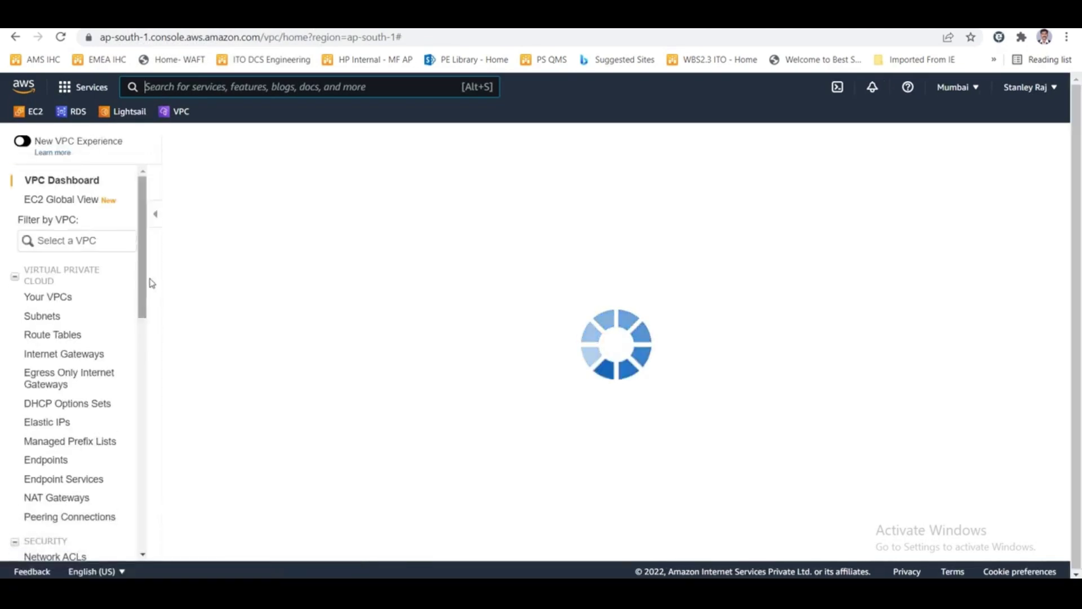
# Open the Client VPN Endpoints page of the VPC console and start creating a Client VPN endpoint
pyautogui.scroll(-10, 141, 305)
pyautogui.scroll(7, 142, 353)
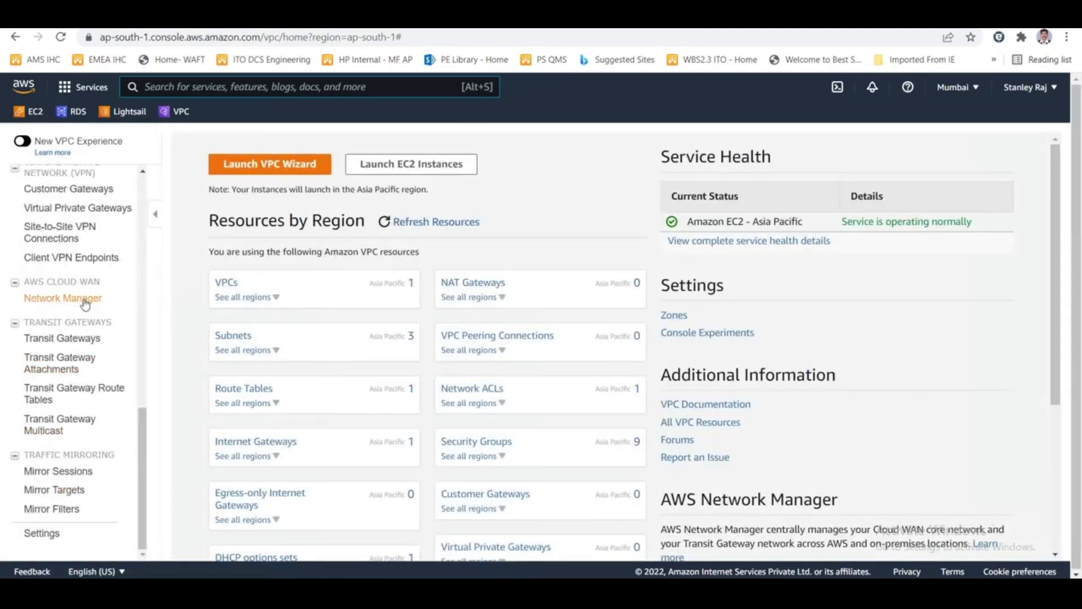
pyautogui.scroll(-4, 142, 353)
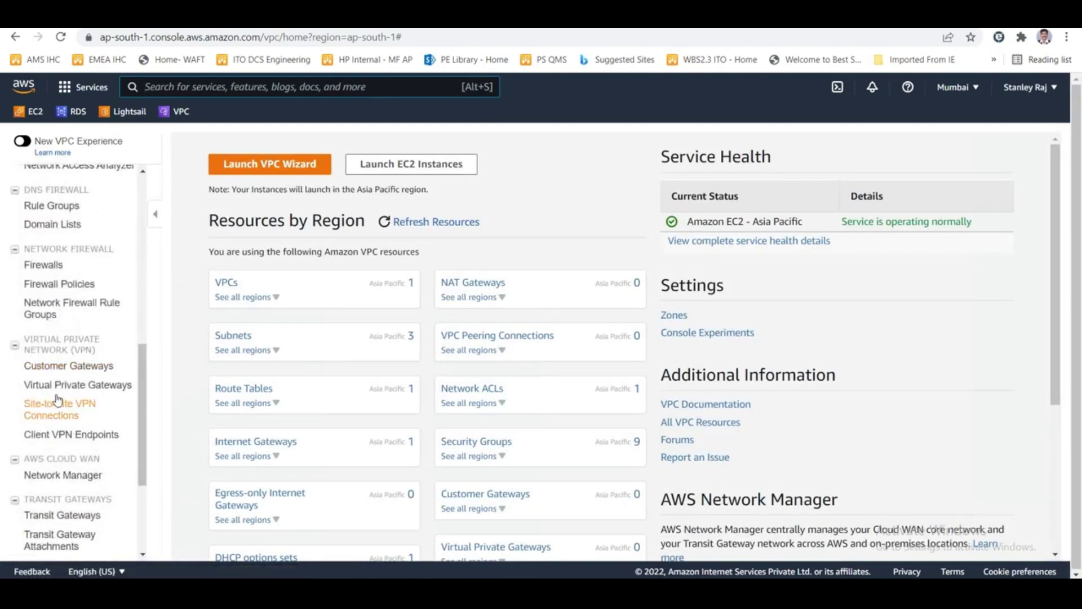
pyautogui.click(85, 349)
pyautogui.click(85, 349)
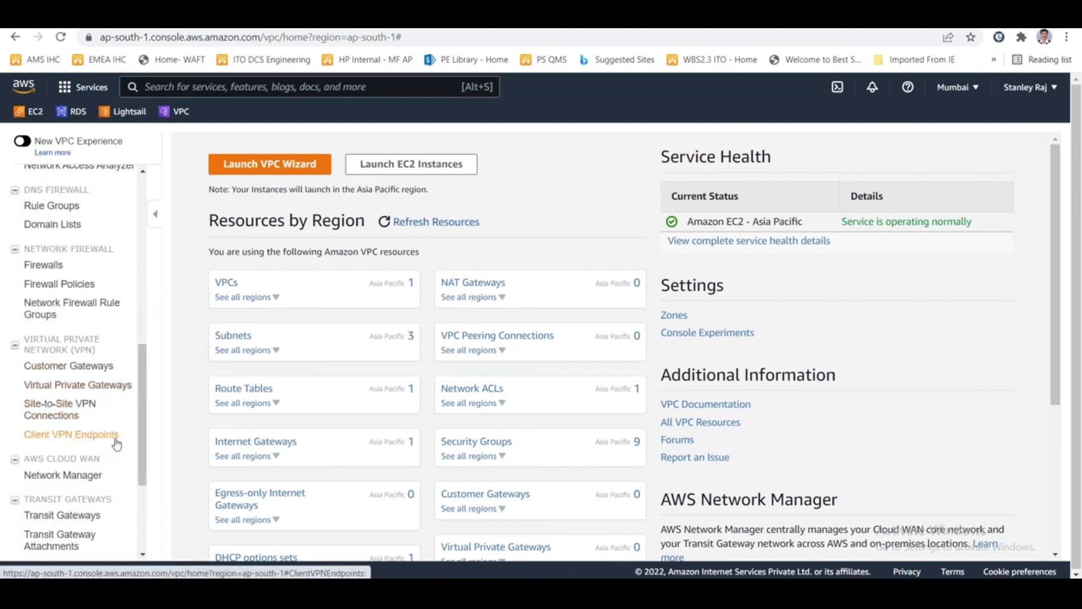
pyautogui.click(86, 438)
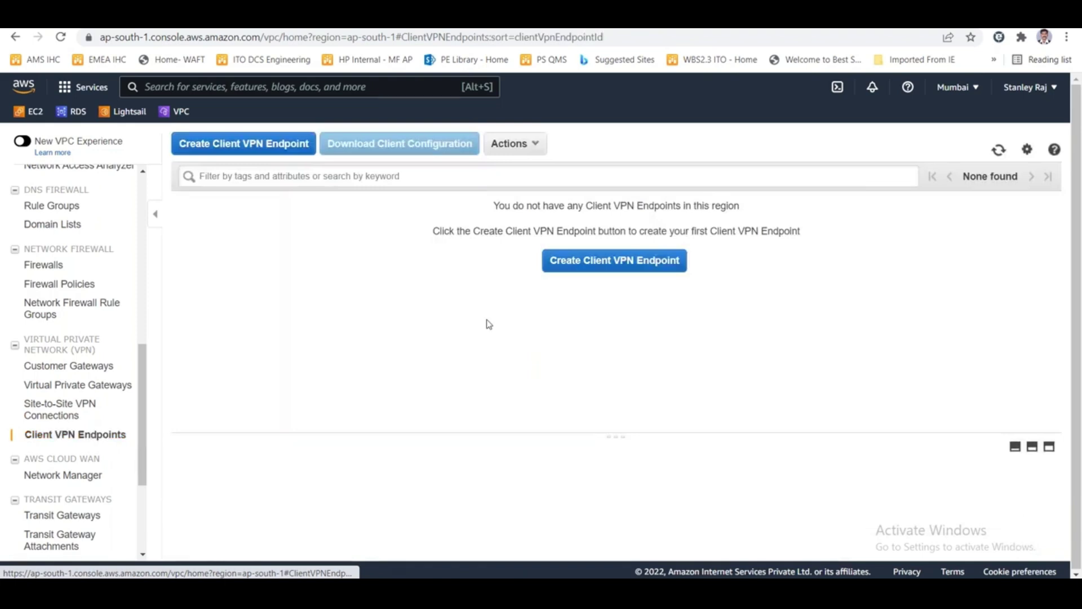
pyautogui.click(604, 263)
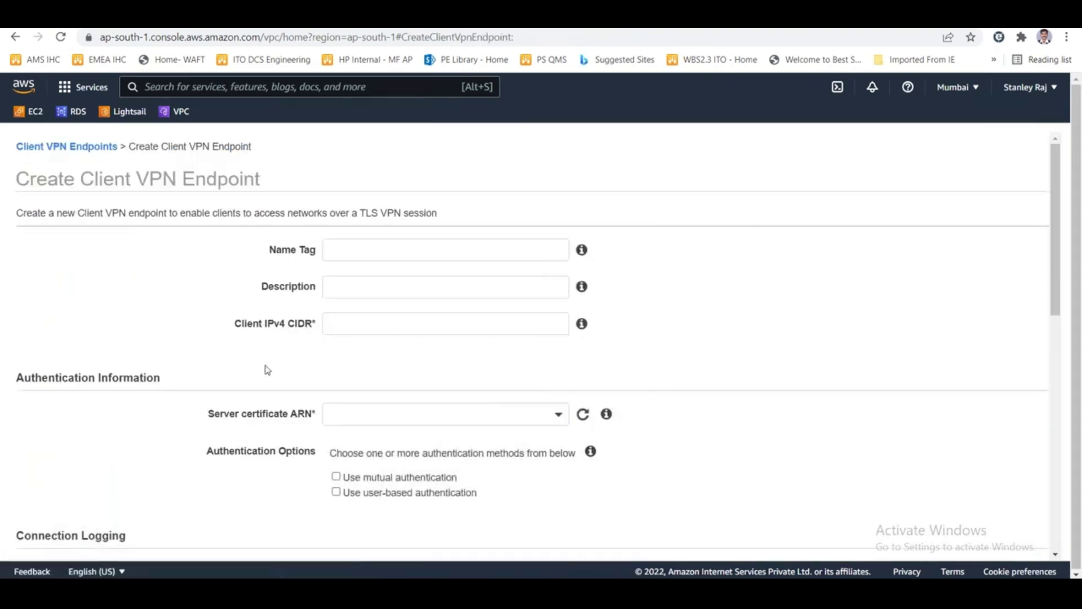
# Review the Create Client VPN Endpoint form and copy its Authentication Options label into A4 of the Client VPN Endpoints sheet in Excel
pyautogui.scroll(-10, 261, 355)
pyautogui.scroll(-1, 262, 355)
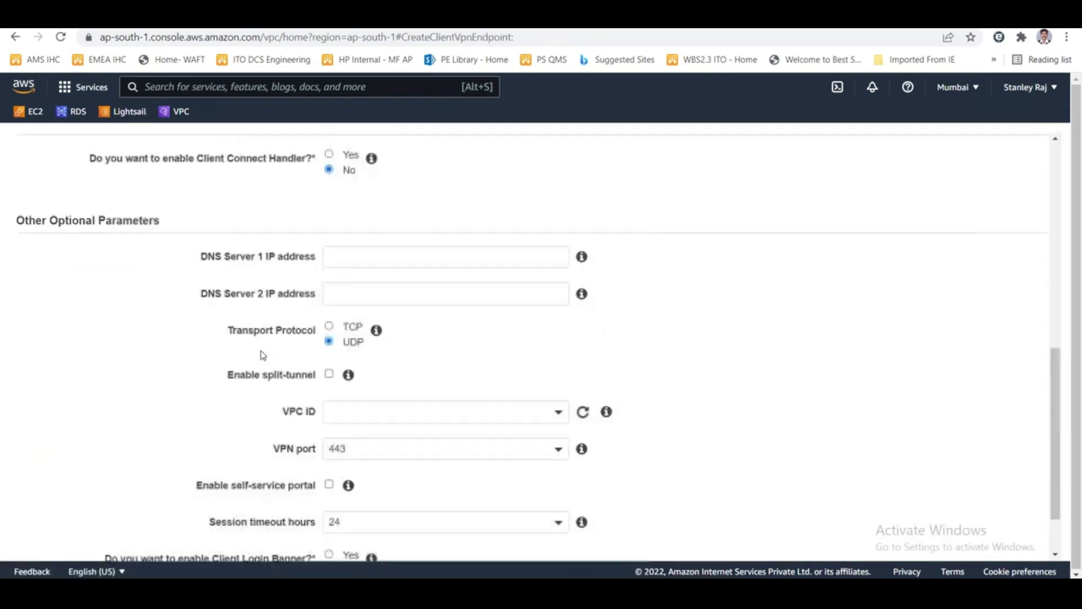
pyautogui.scroll(10, 262, 355)
pyautogui.scroll(-10, 262, 356)
pyautogui.scroll(10, 262, 353)
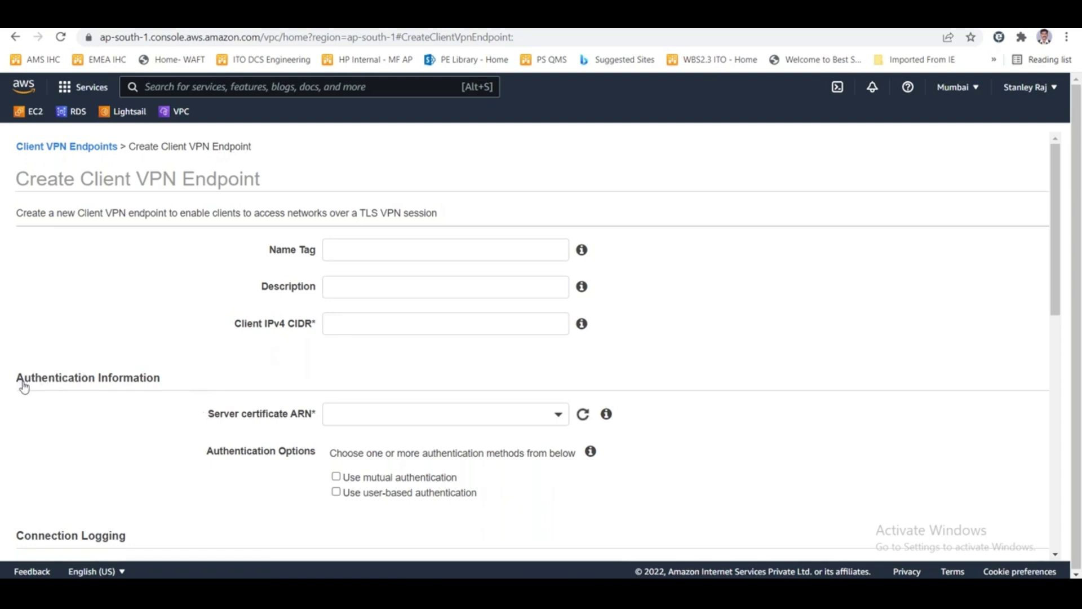
pyautogui.moveTo(314, 451); pyautogui.dragTo(195, 455)
pyautogui.hotkey('ctrl', 'c')
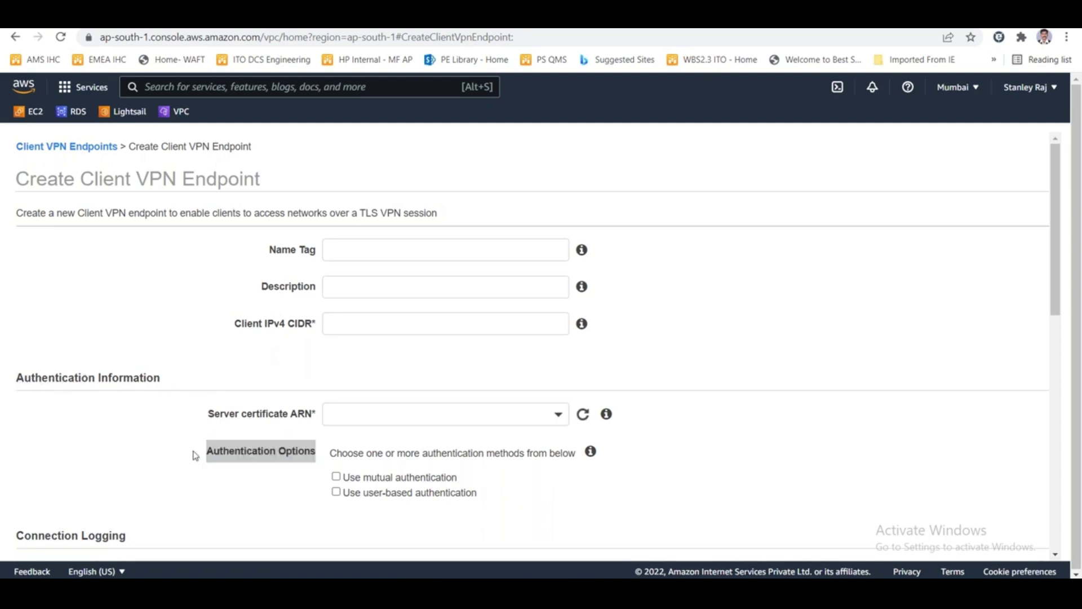
pyautogui.hotkey('alt', 'Tab')
pyautogui.click(101, 221)
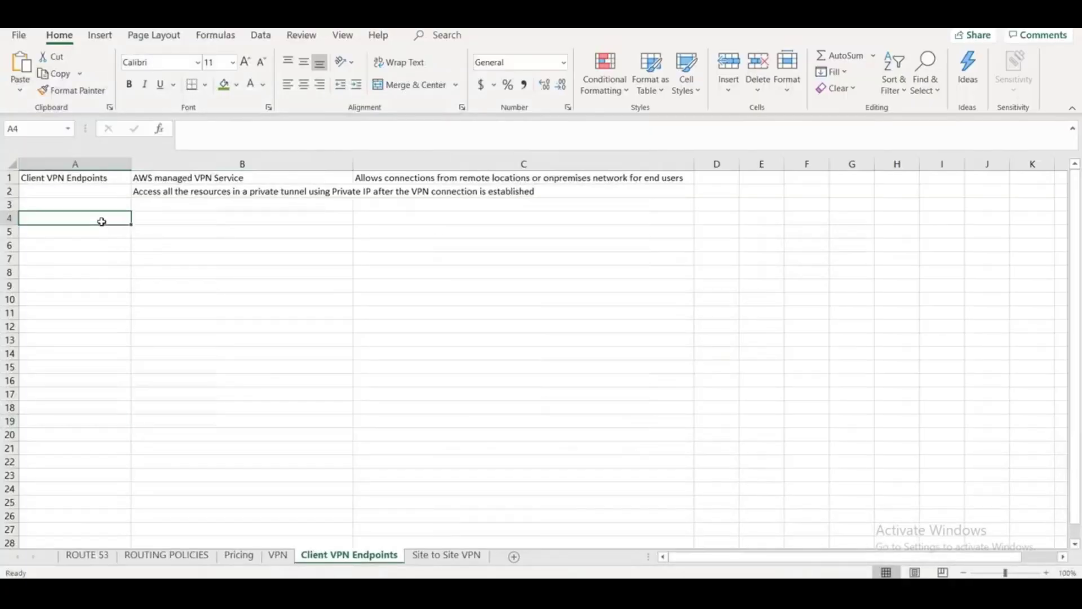
pyautogui.hotkey('ctrl', 'v')
# Enter "Certificate based option" in B4 and "Active Directory based option" in B5 beside the Authentication Options label
pyautogui.click(199, 218)
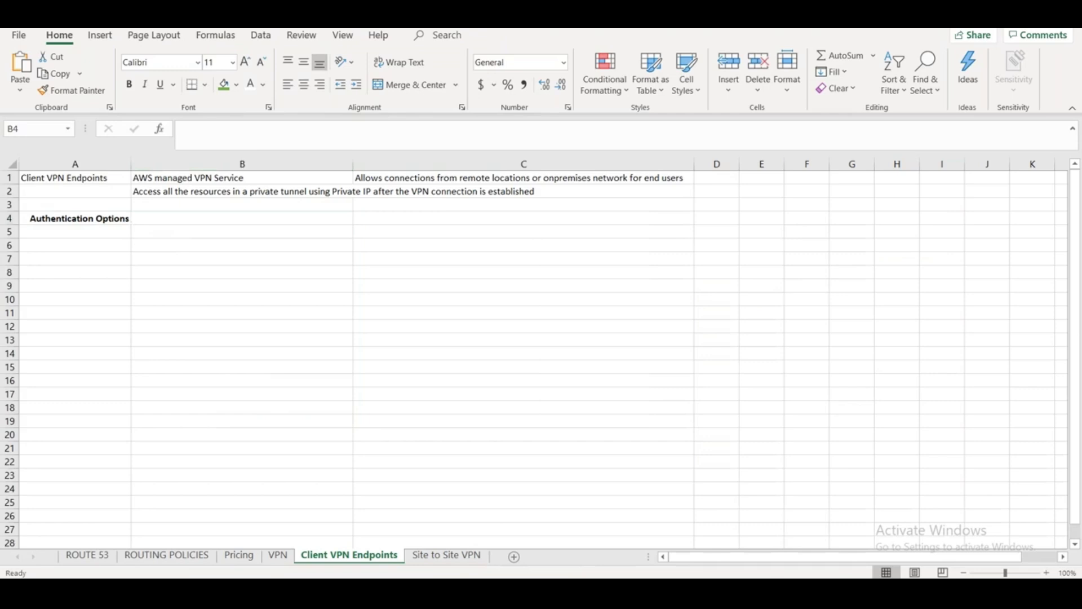
pyautogui.hotkey('alt', 'Tab')
pyautogui.hotkey('alt', 'Tab')
pyautogui.write('Cert')
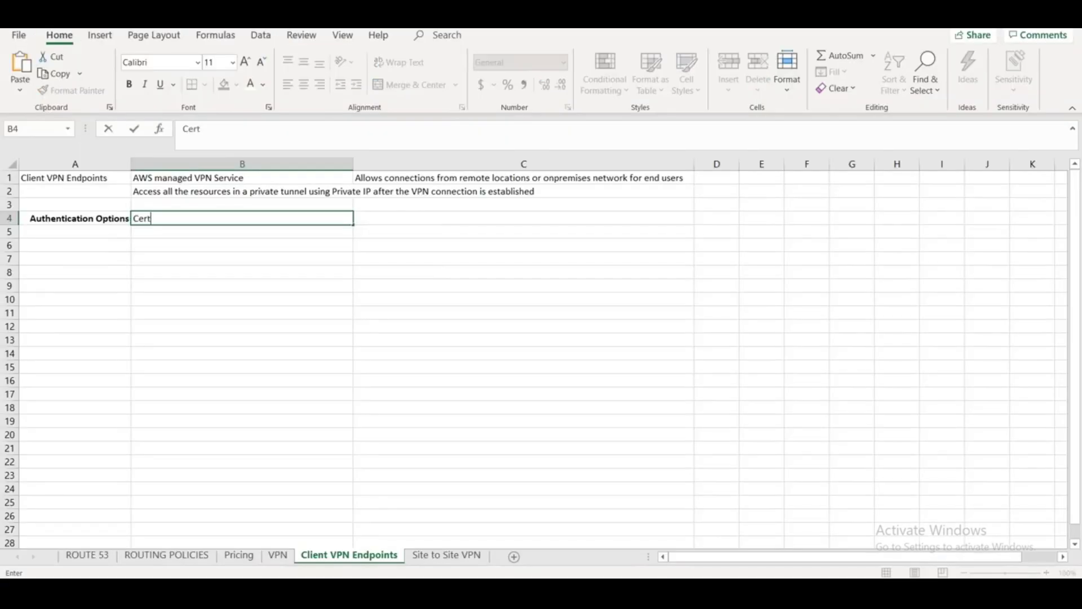
pyautogui.write('ificatio')
pyautogui.write('based option')
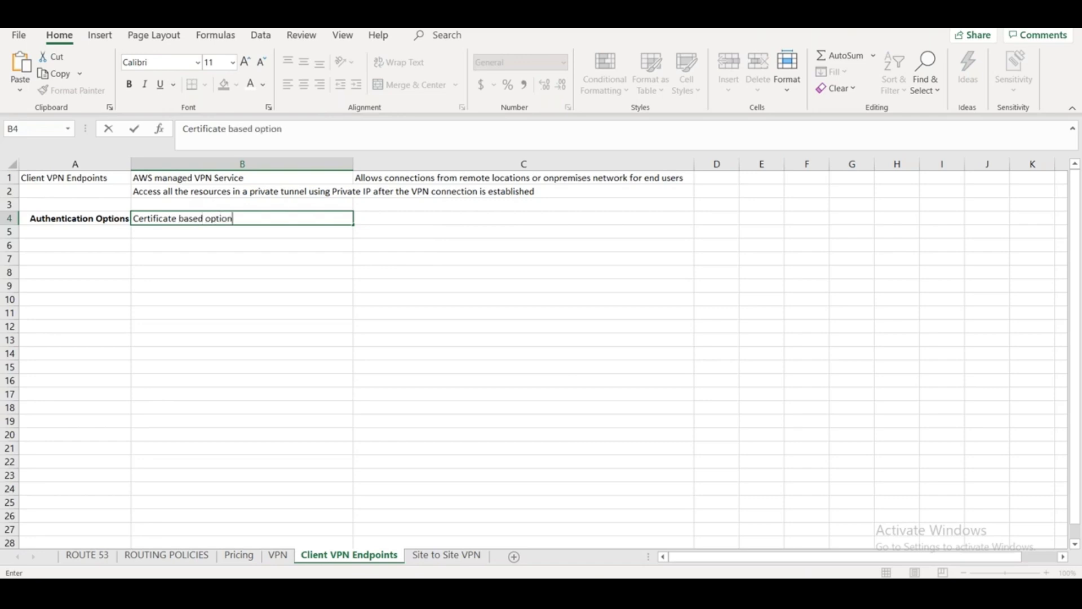
pyautogui.press('Return')
pyautogui.write('Active Direc')
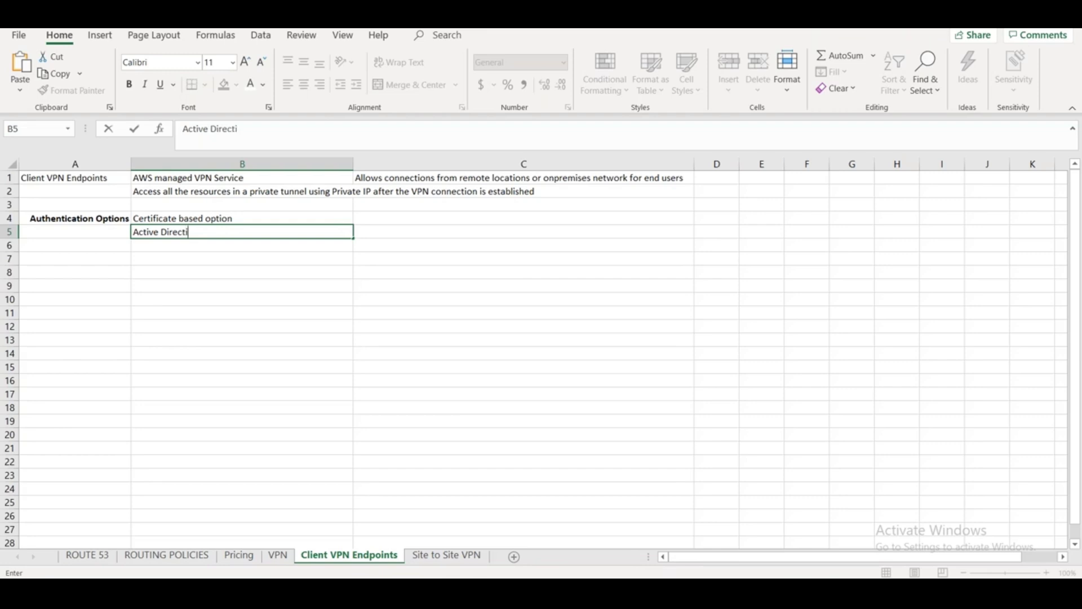
pyautogui.write('tory based option')
pyautogui.press('Return')
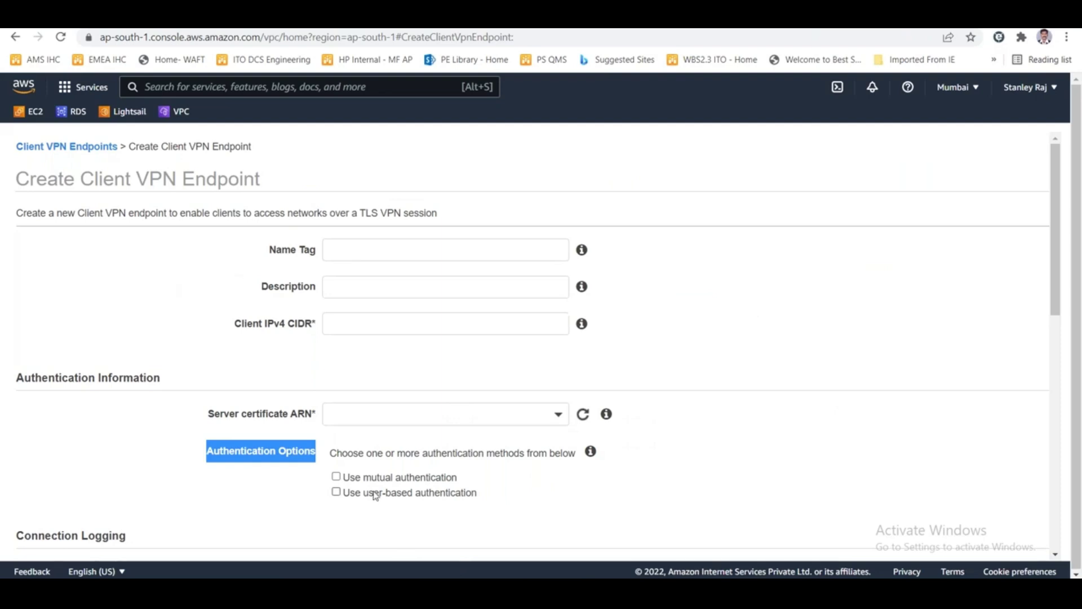
# Enter "User based" in C5 and left-align the Authentication Options label in A4
pyautogui.hotkey('alt', 'Tab')
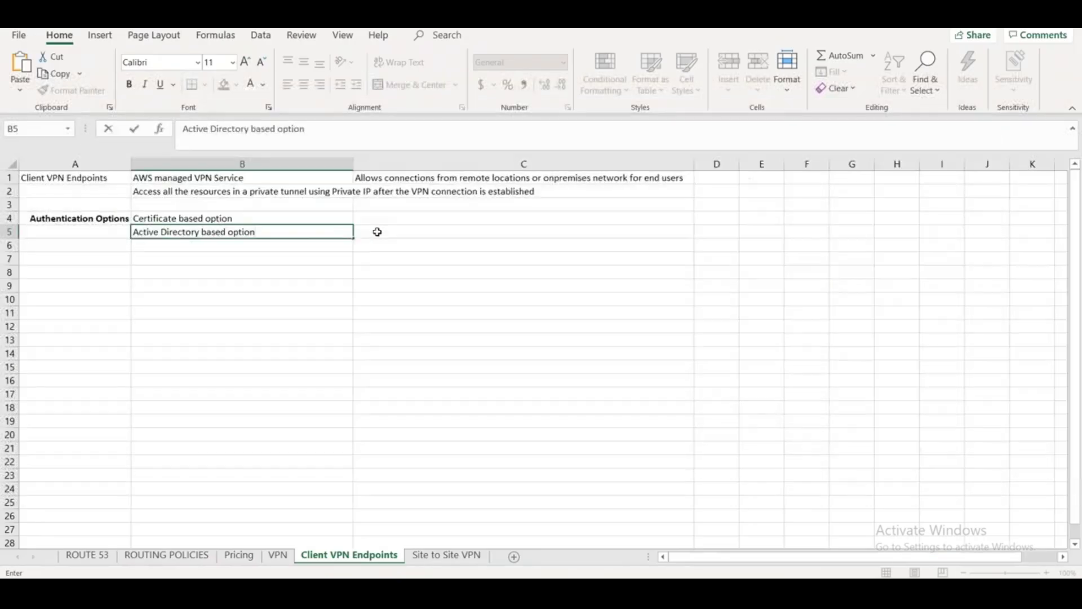
pyautogui.click(377, 231)
pyautogui.write('User based')
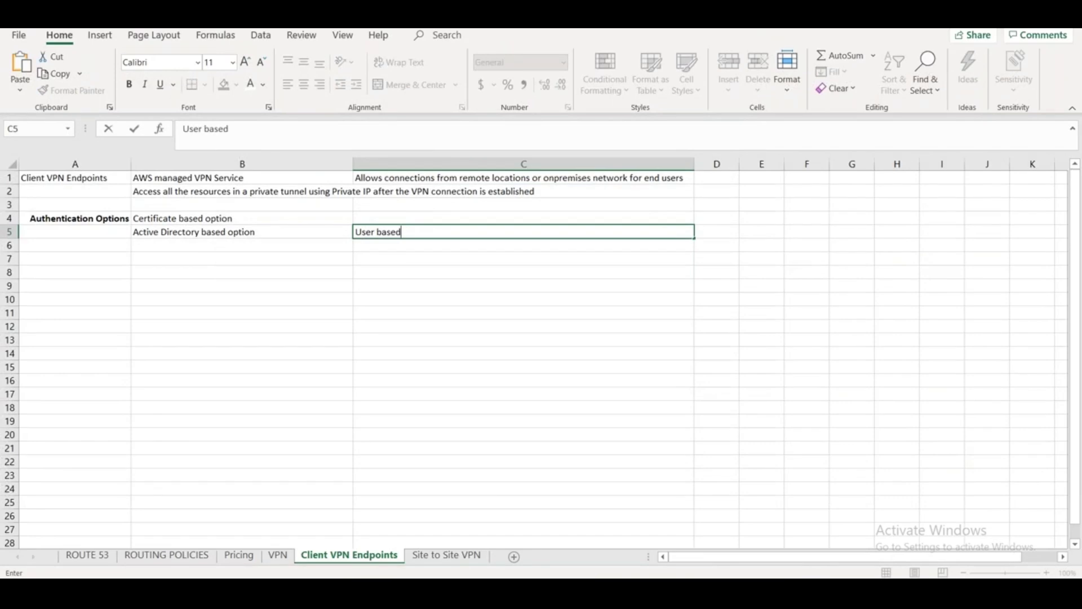
pyautogui.click(105, 216)
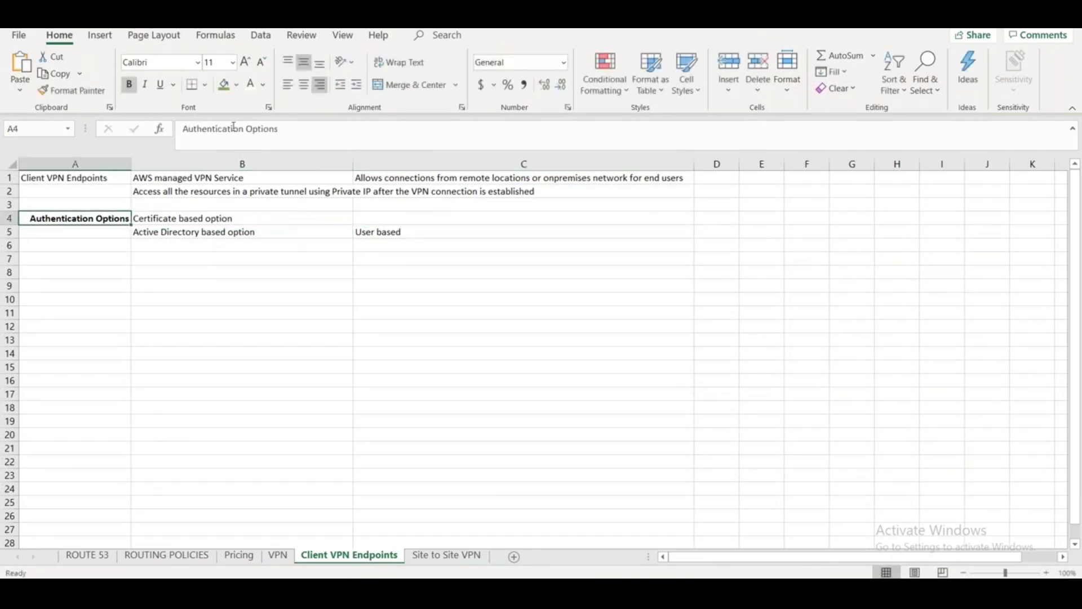
pyautogui.click(287, 88)
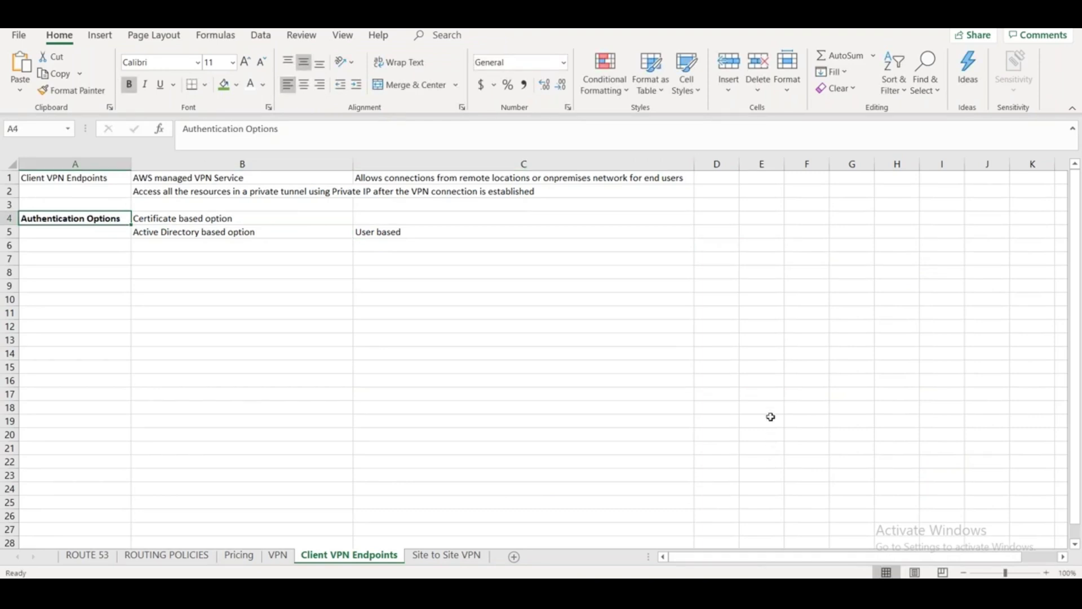
# Enter "public <> Private (Server <> Client) Certificate authentication" in C4 beside the certificate based option
pyautogui.click(415, 237)
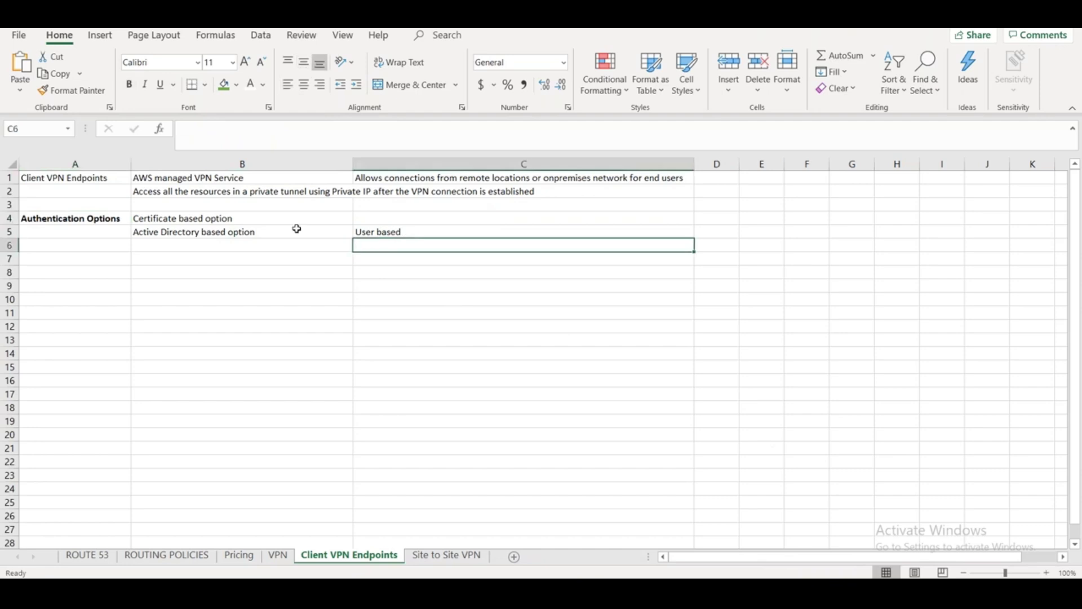
pyautogui.click(287, 221)
pyautogui.click(376, 215)
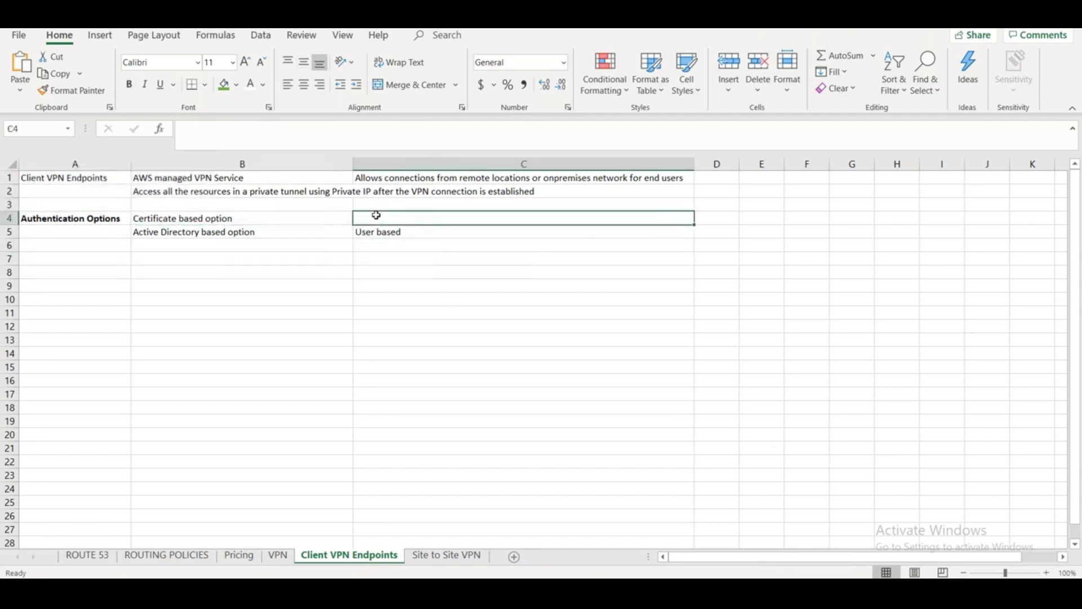
pyautogui.write('Priv')
pyautogui.press('BackSpace')
pyautogui.press('BackSpace')
pyautogui.press('BackSpace')
pyautogui.press('BackSpace')
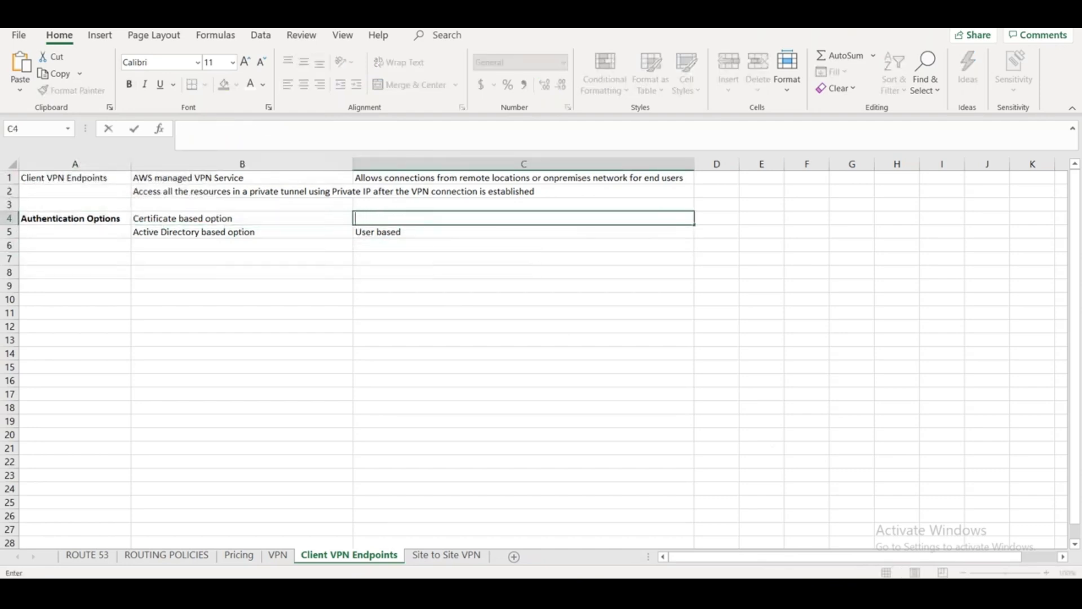
pyautogui.write('public <> Private')
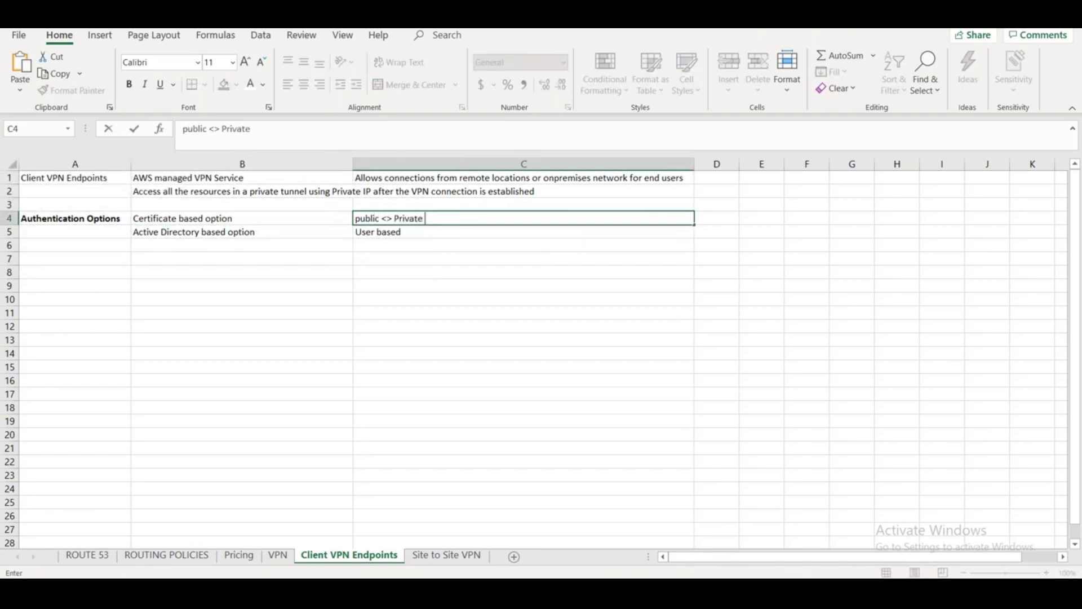
pyautogui.write(' (Server <>')
pyautogui.write('Client')
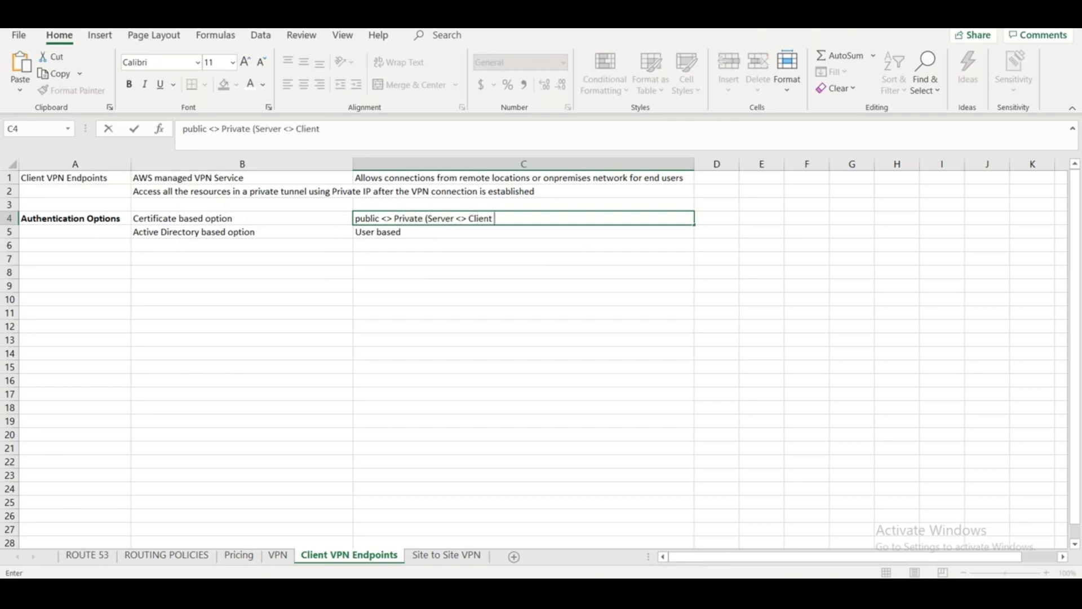
pyautogui.write(') Certif')
pyautogui.write('icate aute')
pyautogui.write('entication')
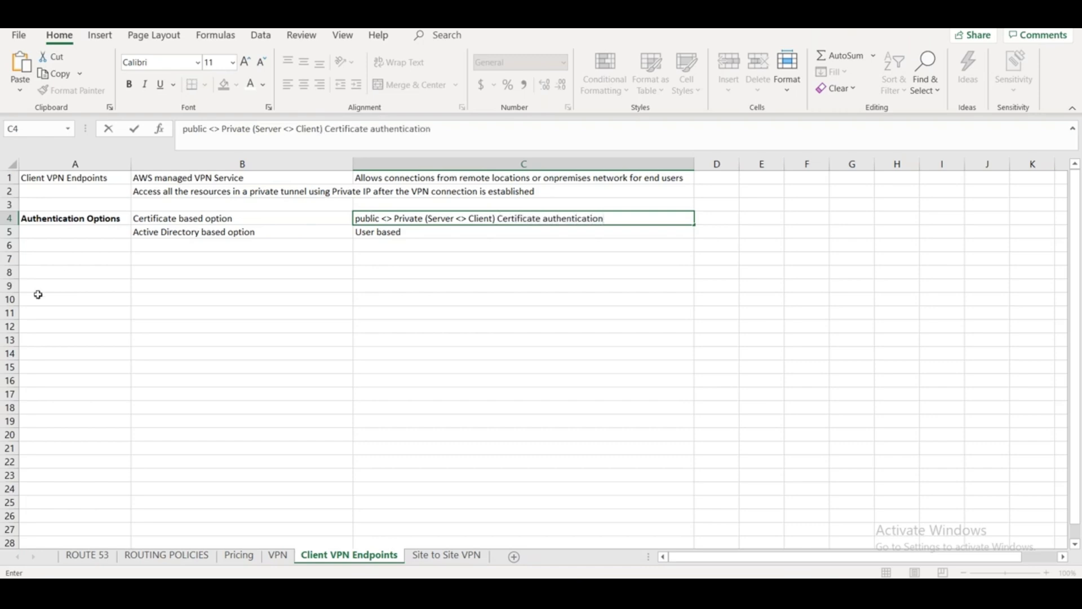
# Merge and center cells A4 and A5 so the Authentication Options label spans both option rows
pyautogui.click(258, 326)
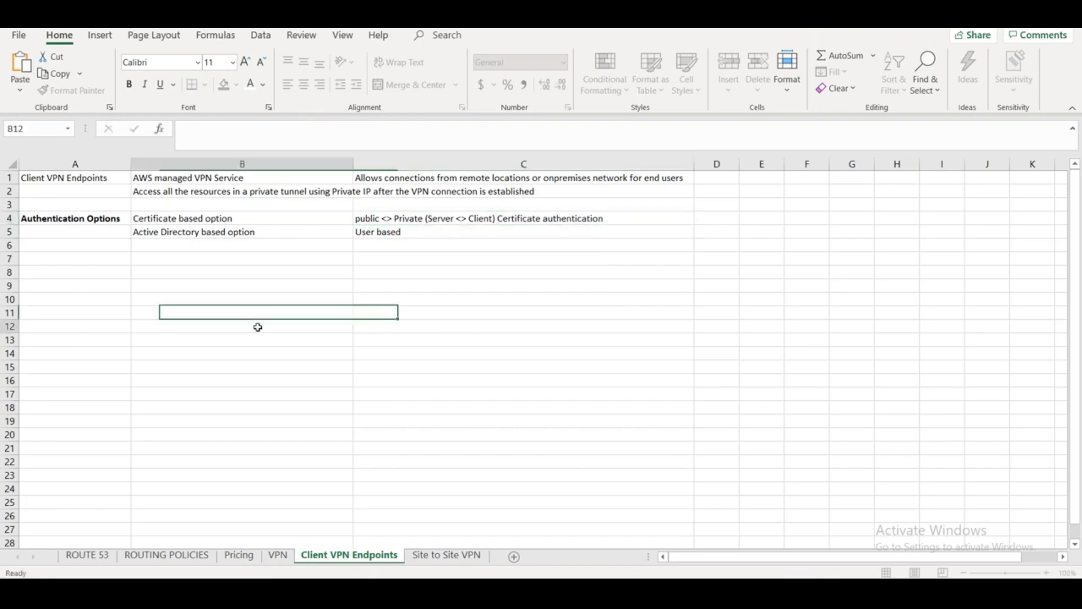
pyautogui.moveTo(112, 217); pyautogui.dragTo(112, 232)
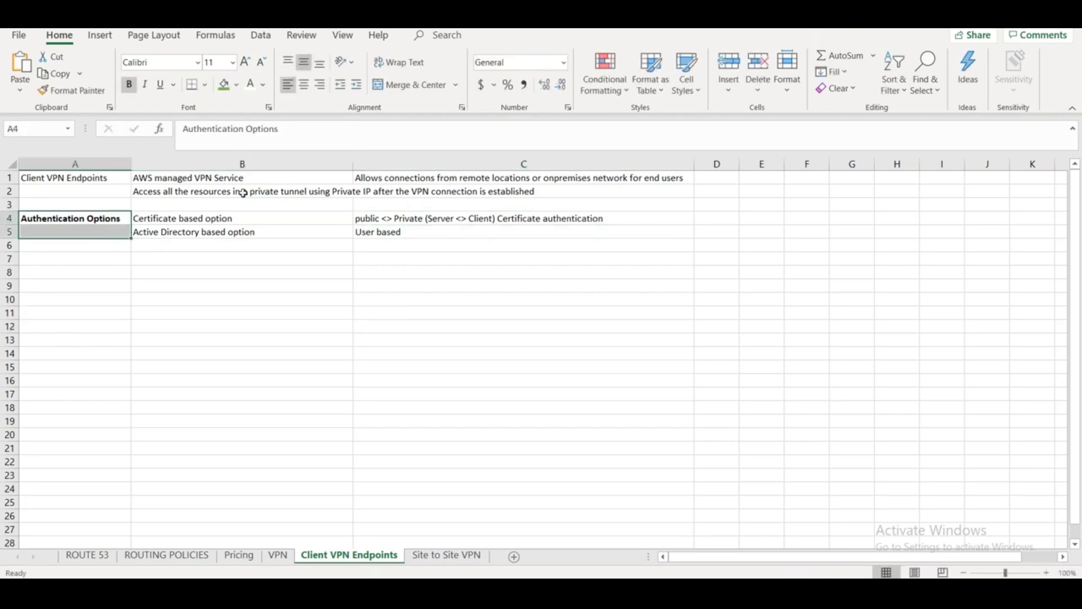
pyautogui.click(412, 85)
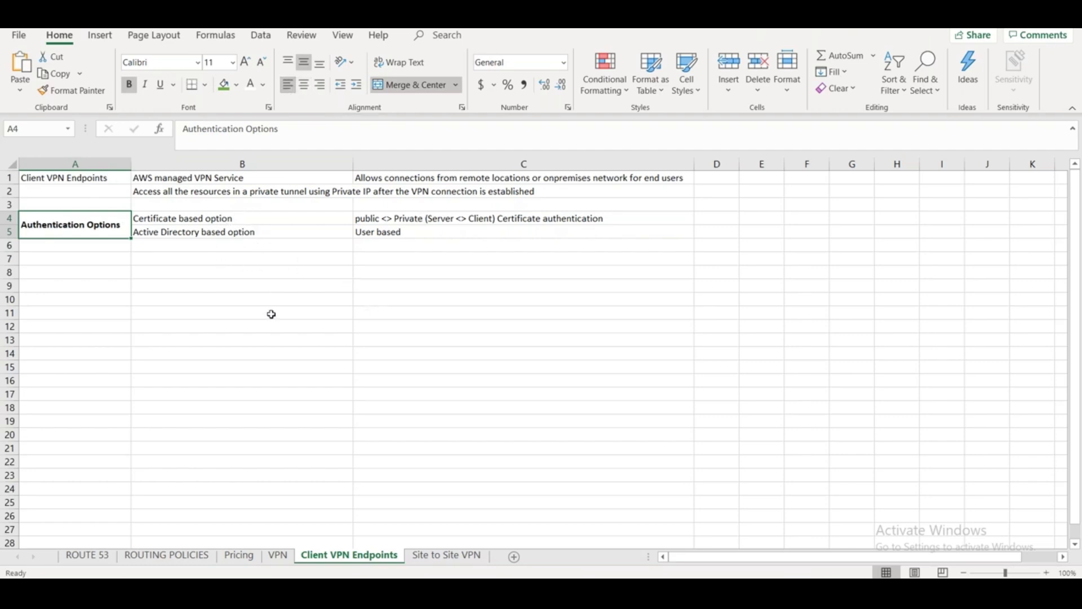
# Give the Client VPN Endpoints title in A1 a green fill and a white font
pyautogui.click(93, 178)
pyautogui.click(224, 84)
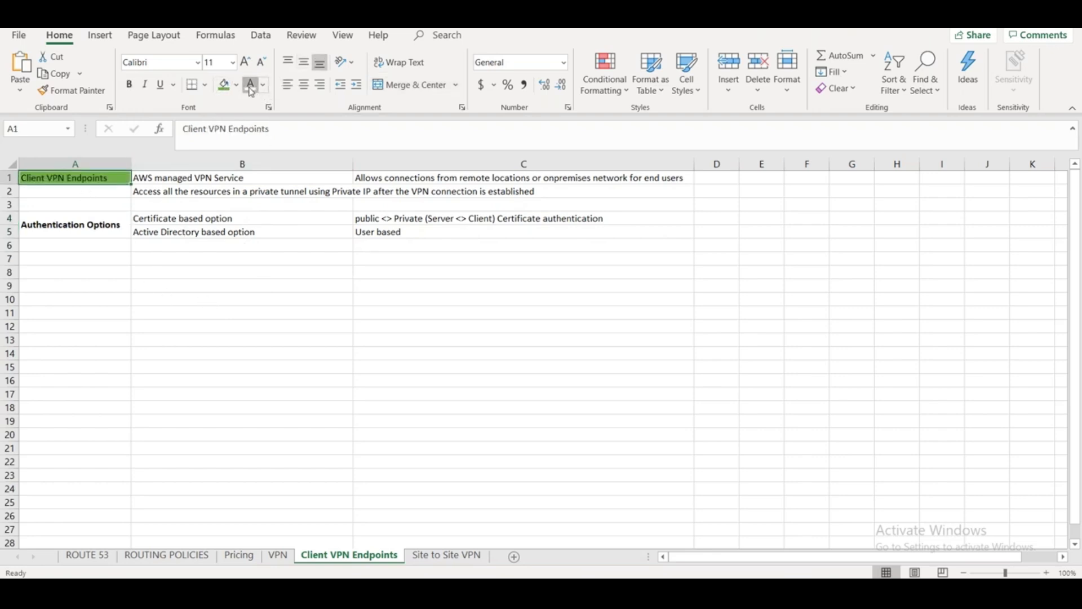
pyautogui.click(250, 86)
# Enter "Enhance the security" in B7 below the authentication options
pyautogui.click(186, 263)
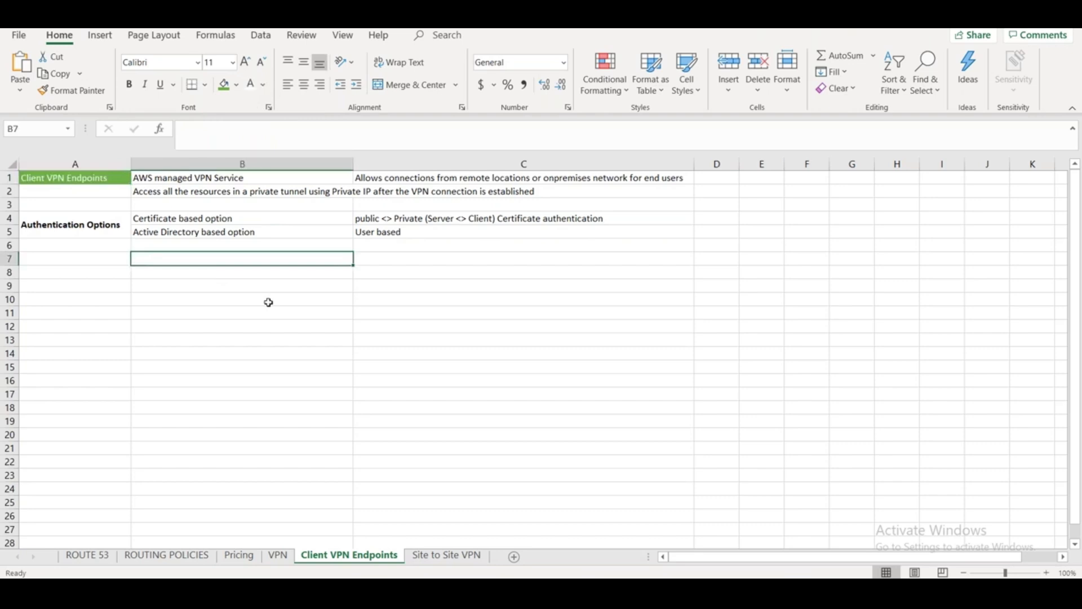
pyautogui.write('Enhance the sec')
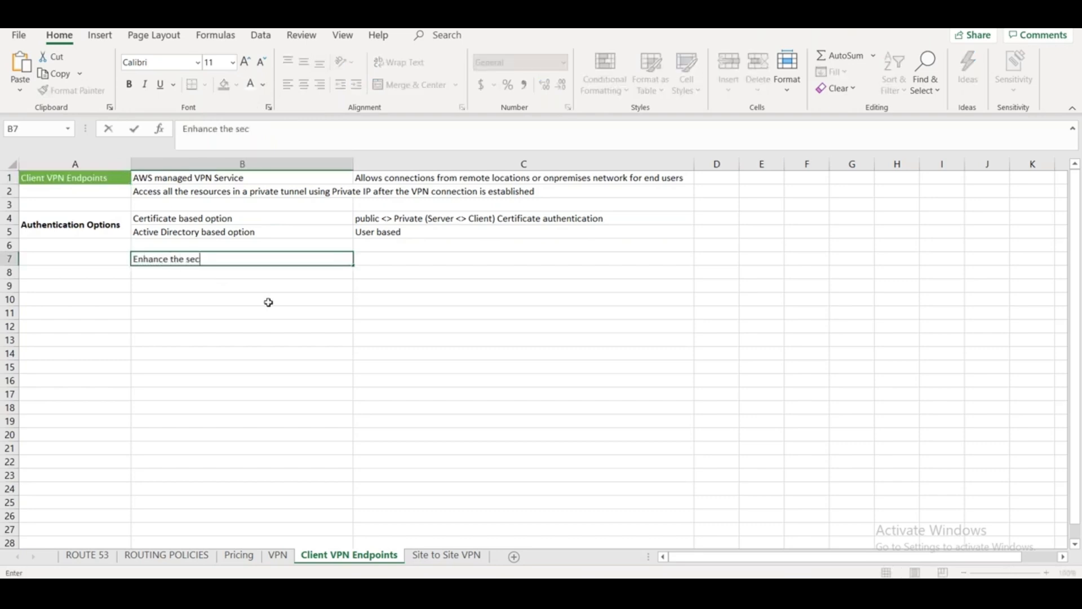
pyautogui.write('urity')
pyautogui.press('Tab')
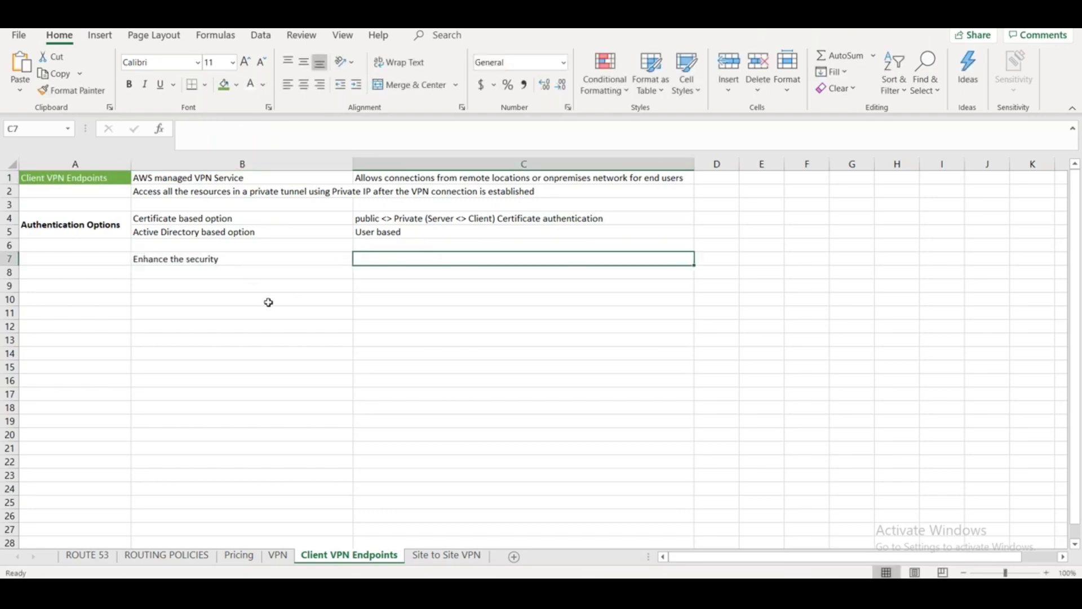
# Enter "Instead of sending the traffic via public internet, we are transmitting it via VPN Tunnel (Encryption Channel)" in C7 and widen column C to fit
pyautogui.write('Inste')
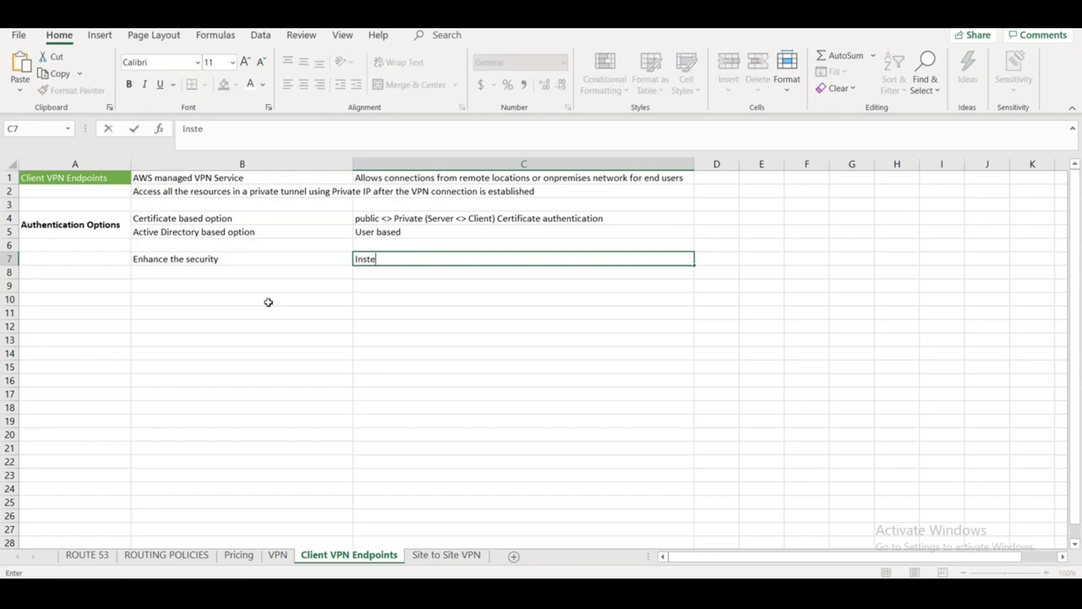
pyautogui.write('ad of sending the')
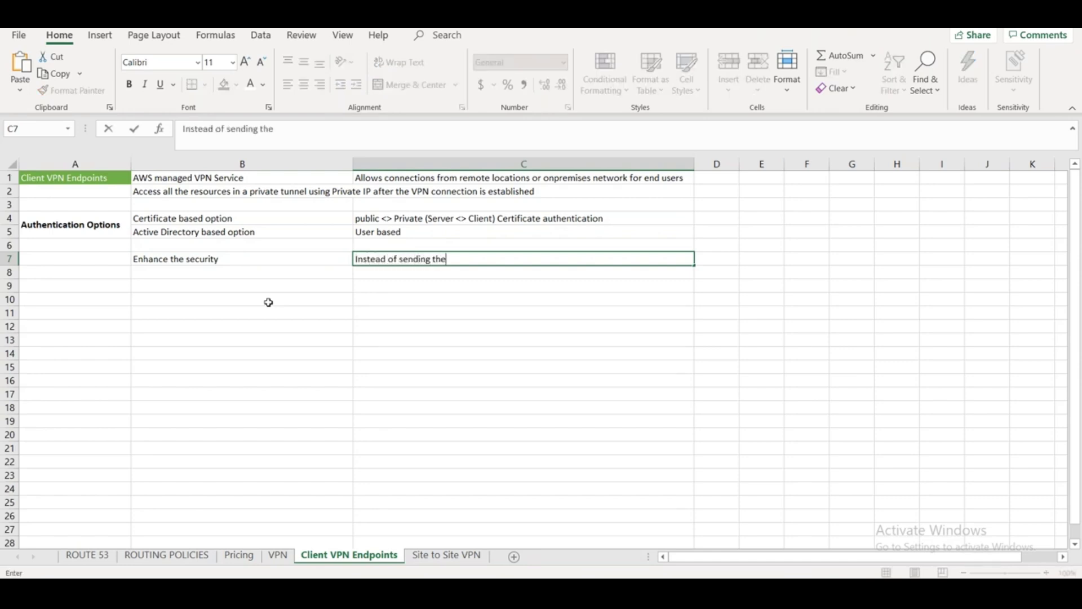
pyautogui.write(' traffic via public internet,')
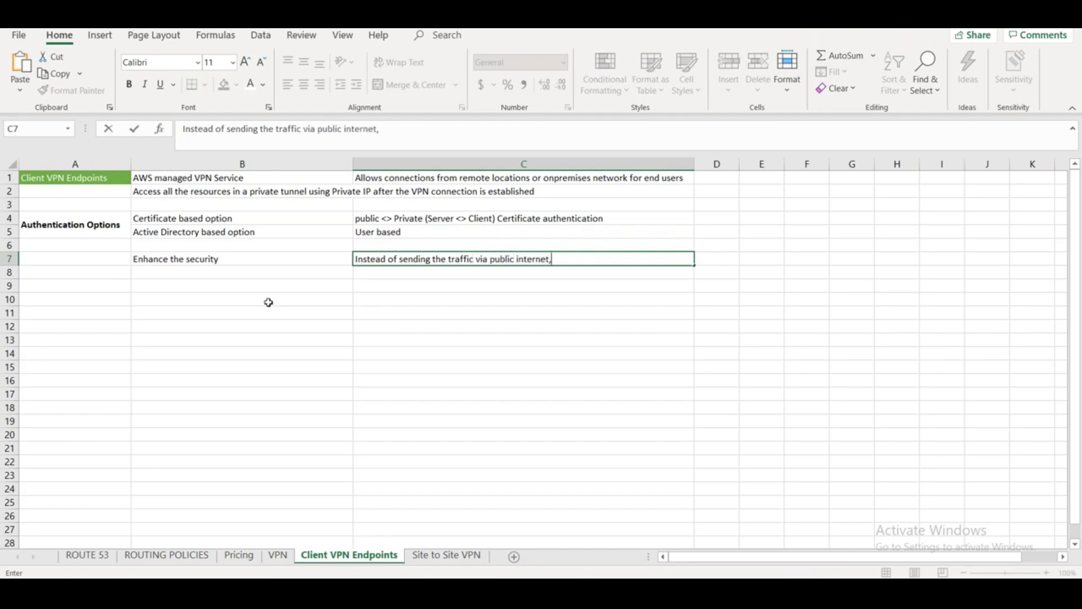
pyautogui.write(' we are transi')
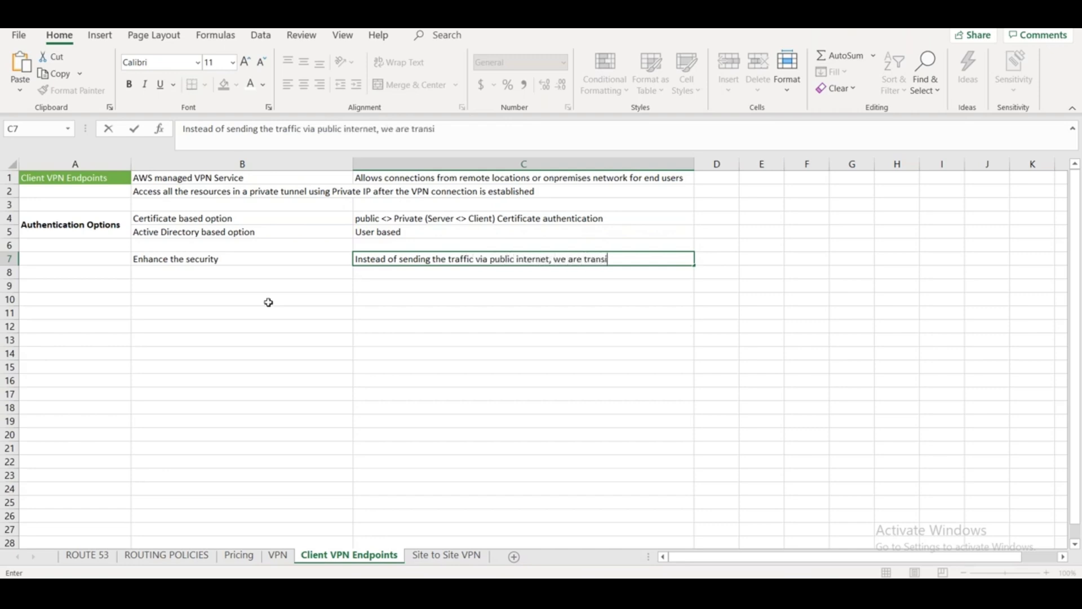
pyautogui.press('BackSpace')
pyautogui.write('mitting it via VPN Tunnel')
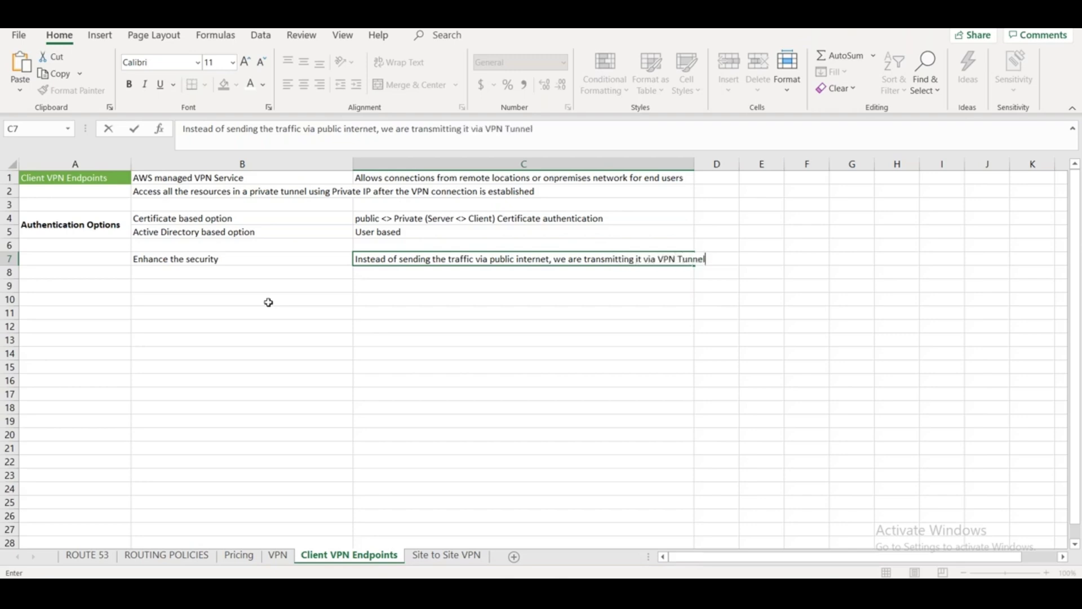
pyautogui.write(' (Encryption Channe')
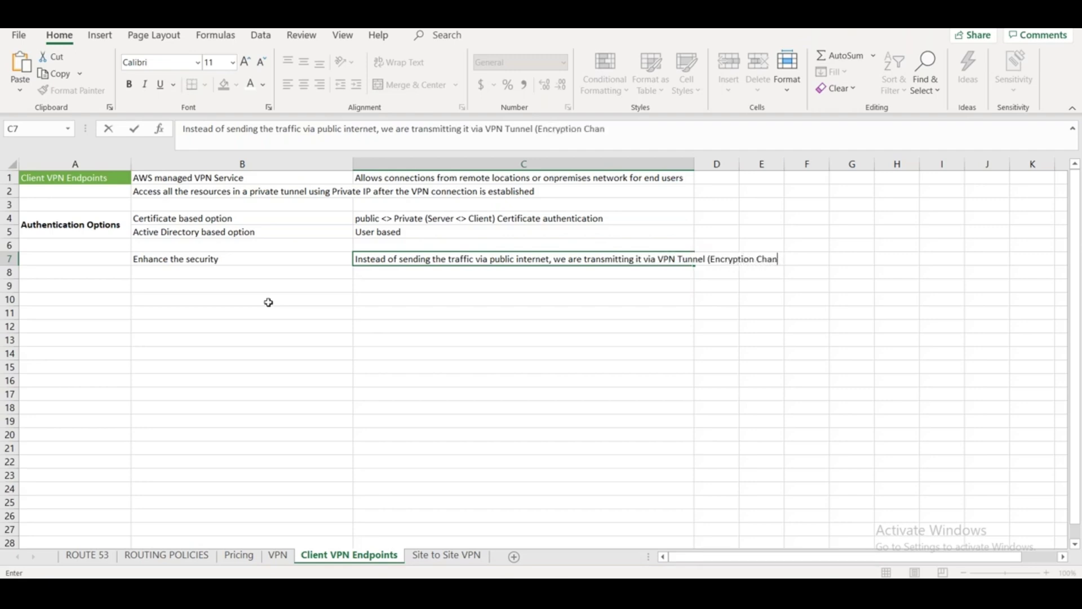
pyautogui.press('BackSpace')
pyautogui.press('BackSpace')
pyautogui.write('l)')
pyautogui.click(524, 368)
pyautogui.moveTo(695, 164); pyautogui.dragTo(807, 164)
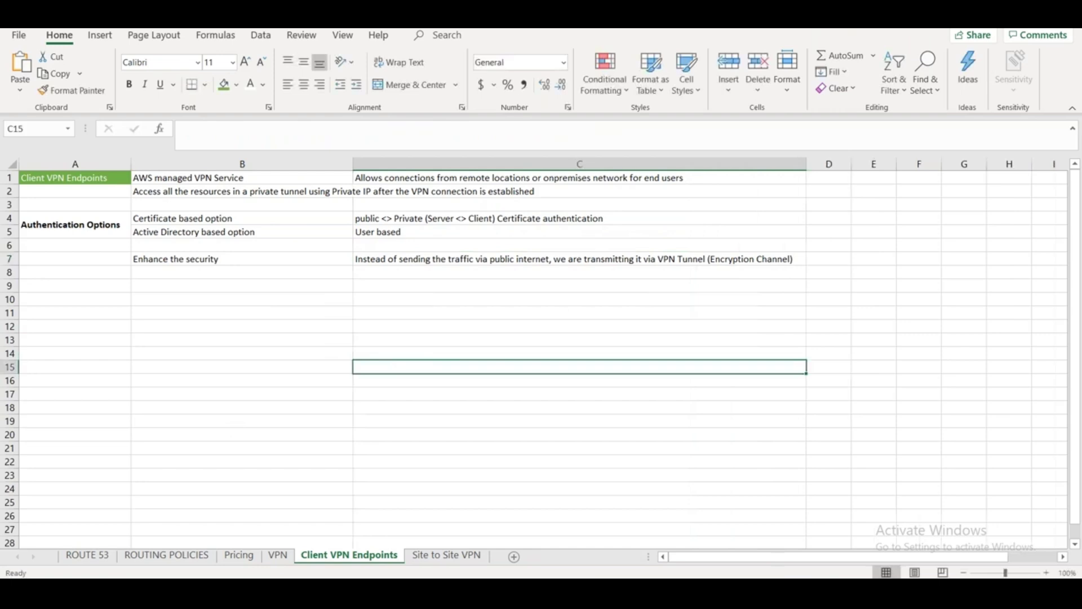
# Enter "Managed service" in B8 and "No Operational overhead; No need to deploy; no need to manage; upgrade;" in C8
pyautogui.click(233, 177)
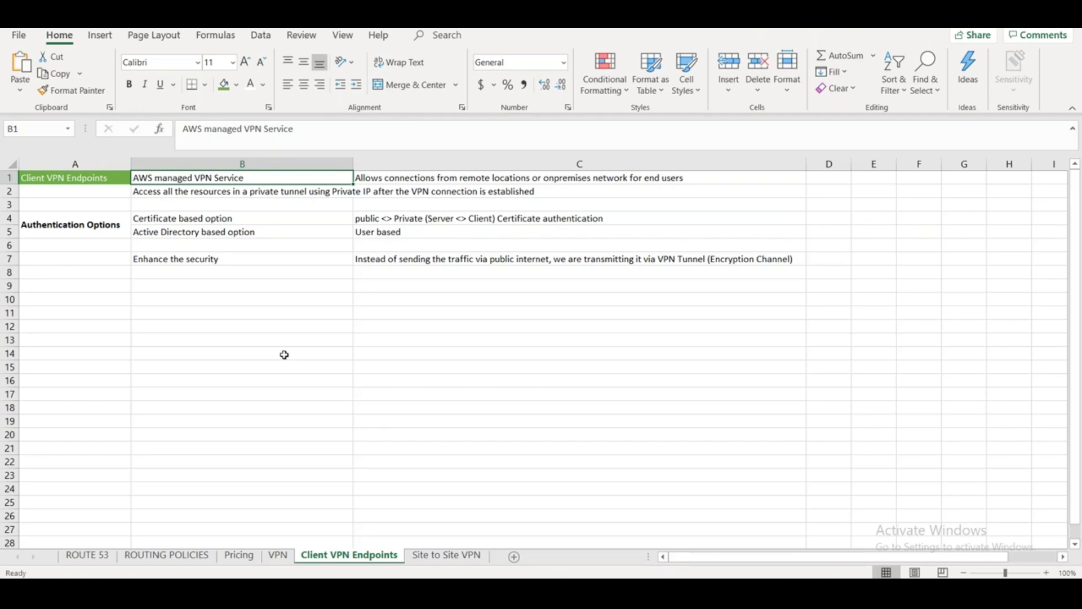
pyautogui.click(193, 273)
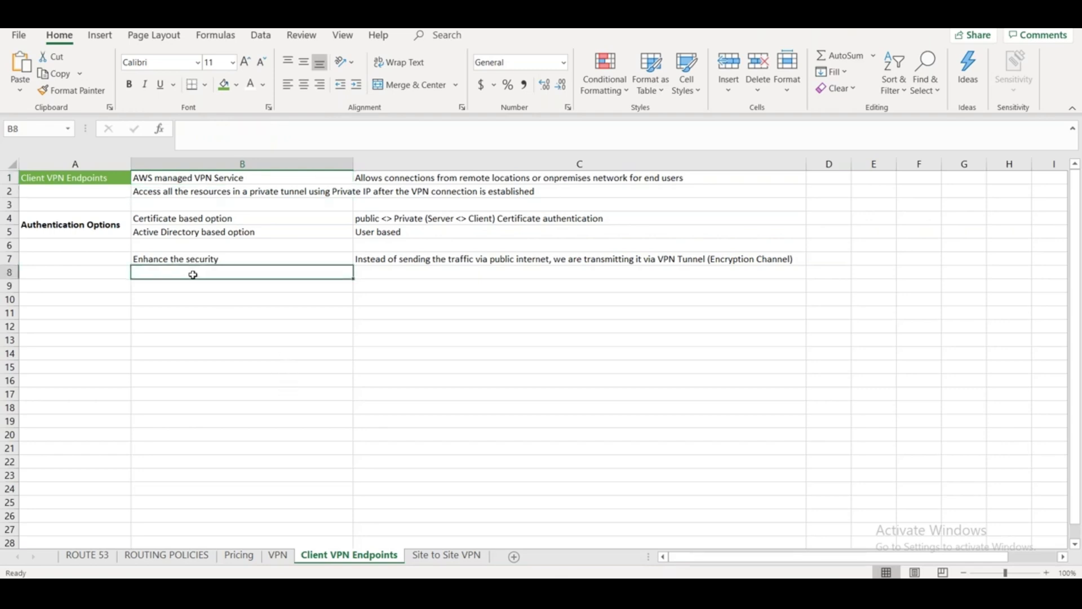
pyautogui.write('Manages')
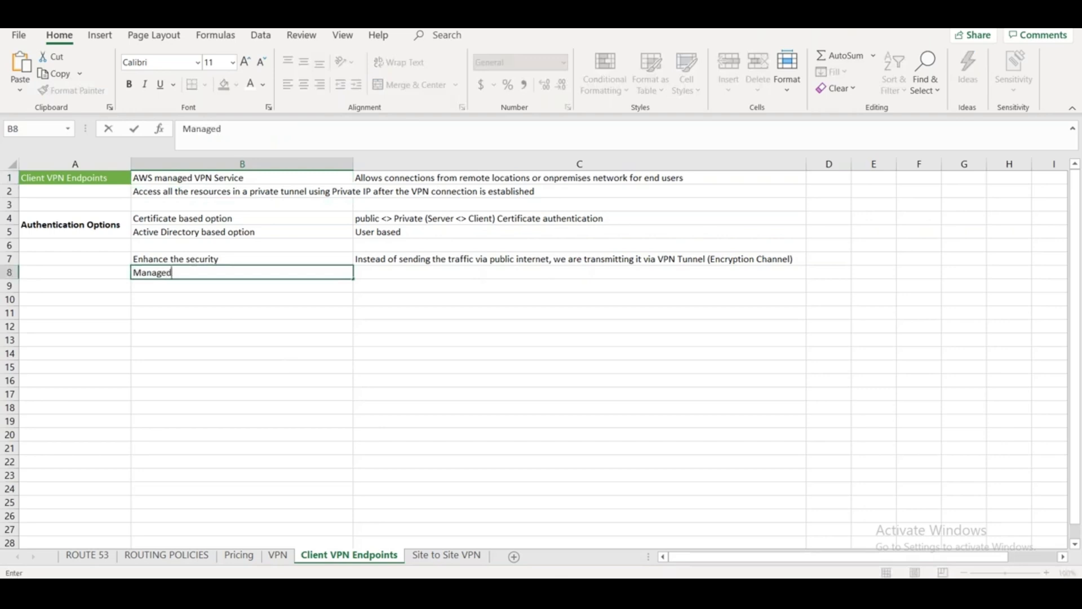
pyautogui.write(' service')
pyautogui.press('Tab')
pyautogui.write('No')
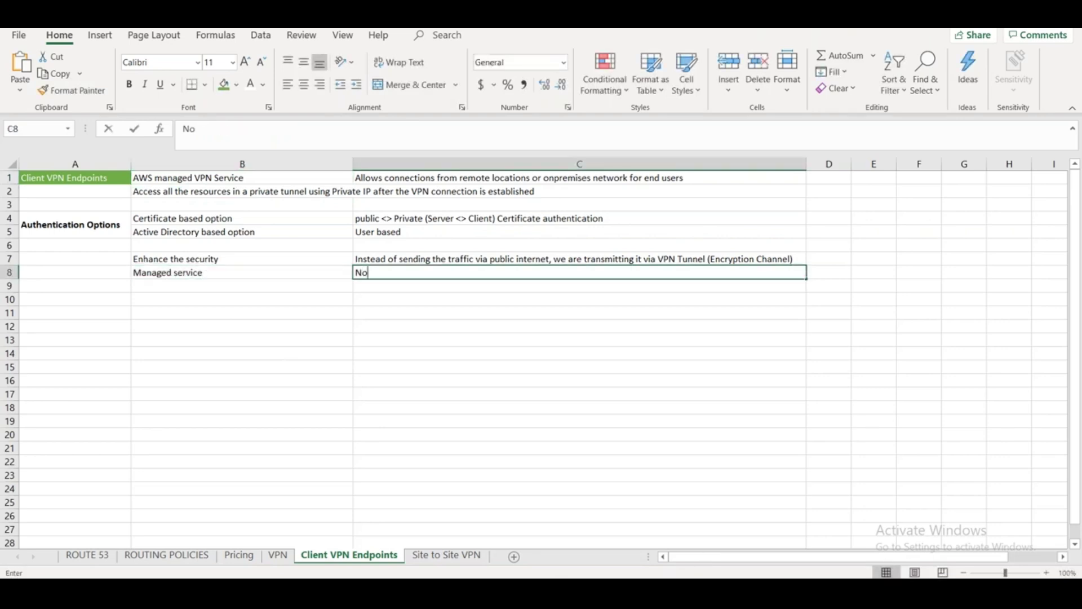
pyautogui.write(' Operation')
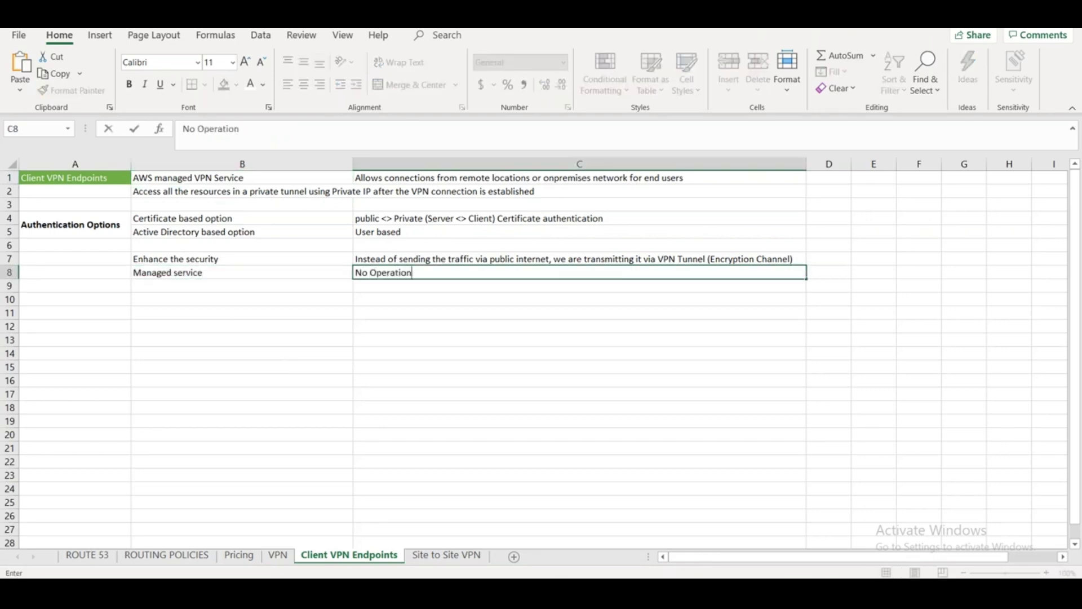
pyautogui.write('al overhead; No need to')
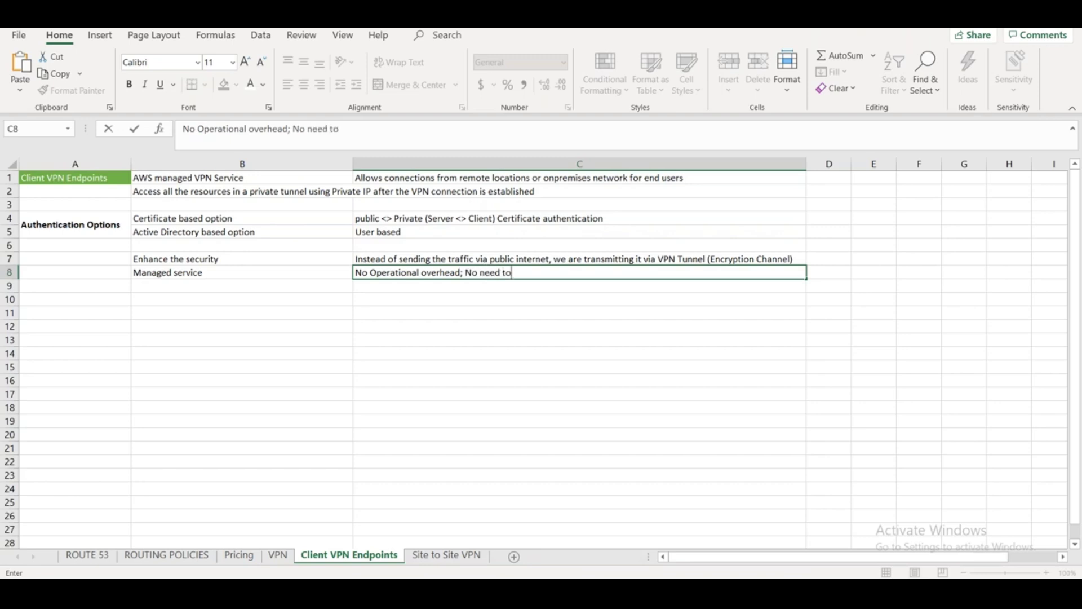
pyautogui.write(' deploy; no need to manag')
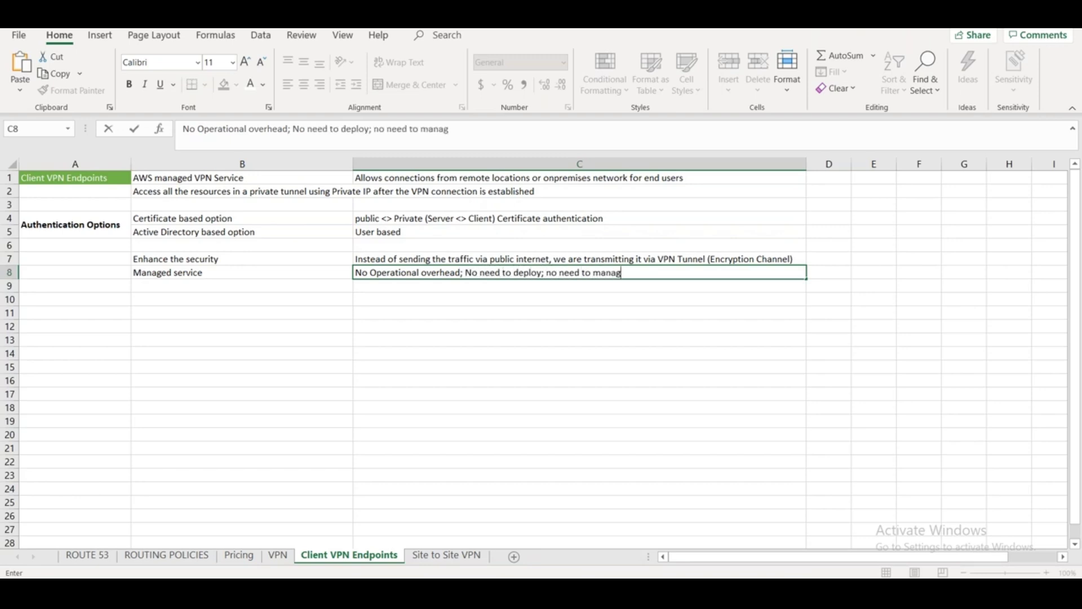
pyautogui.write('e; upgrade;')
# Enter "Maintained by AWS" in D8 beside the managed service note
pyautogui.click(823, 272)
pyautogui.write('M')
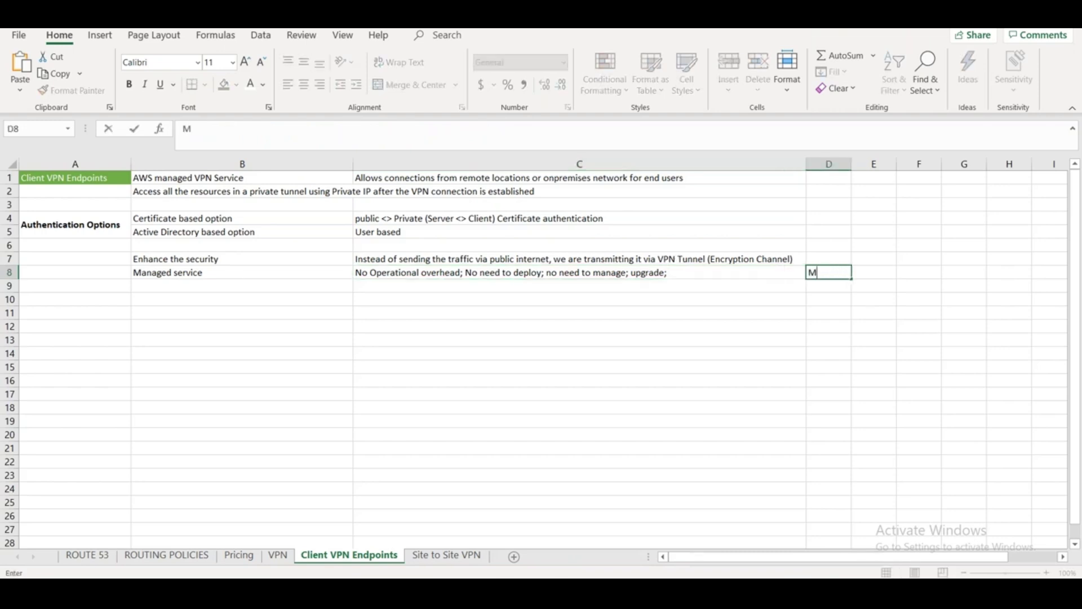
pyautogui.write('aintained by AWS')
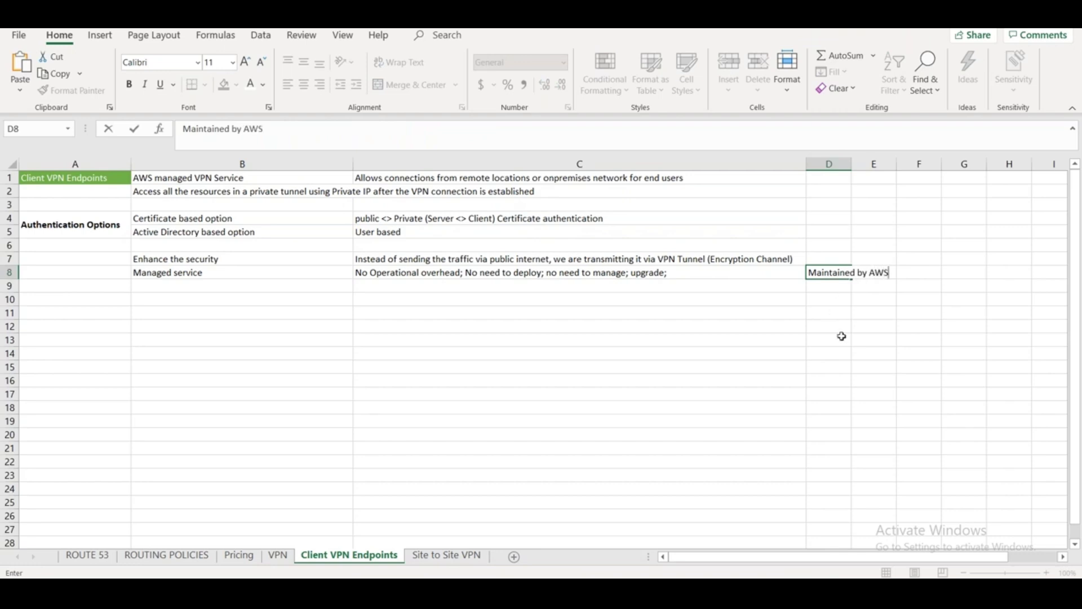
# Enter "High Available" in B9 and "Durable" in B10 below the managed service entry
pyautogui.click(210, 287)
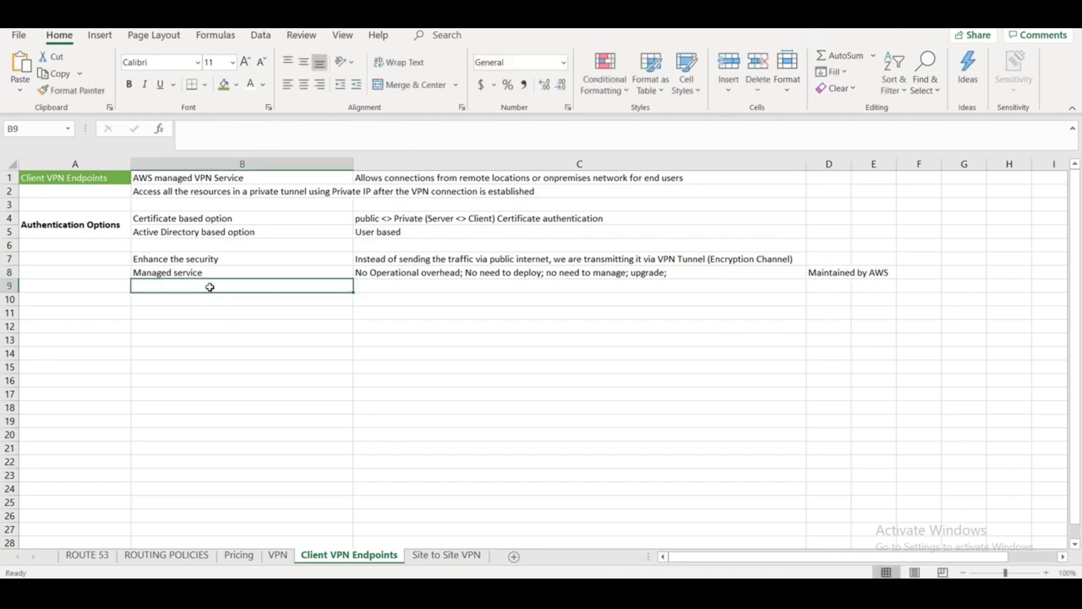
pyautogui.write('High Available')
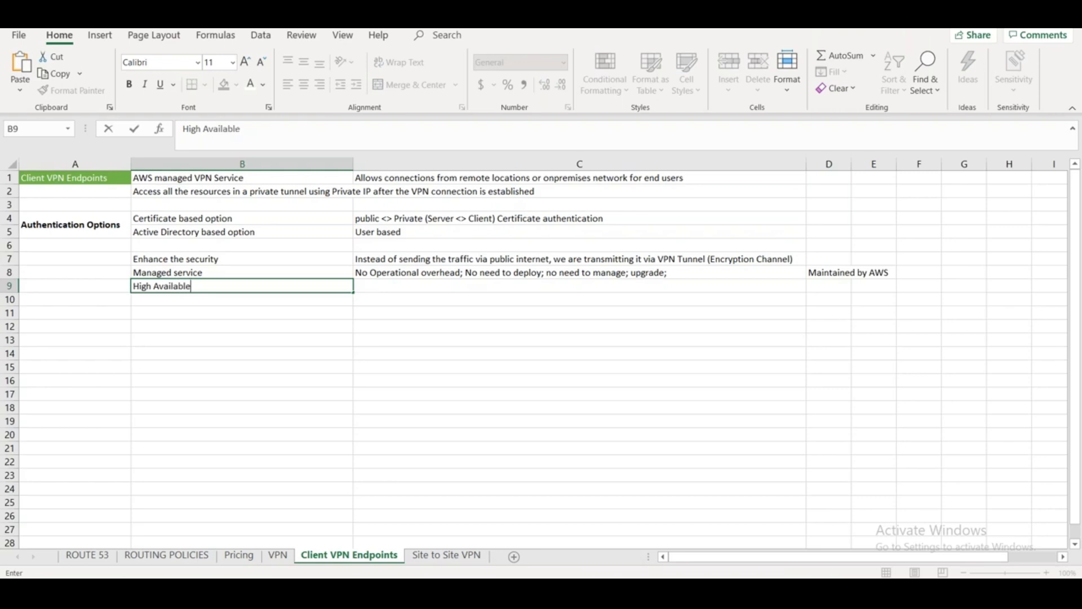
pyautogui.press('Return')
pyautogui.write('H')
pyautogui.press('BackSpace')
pyautogui.press('BackSpace')
pyautogui.write('D')
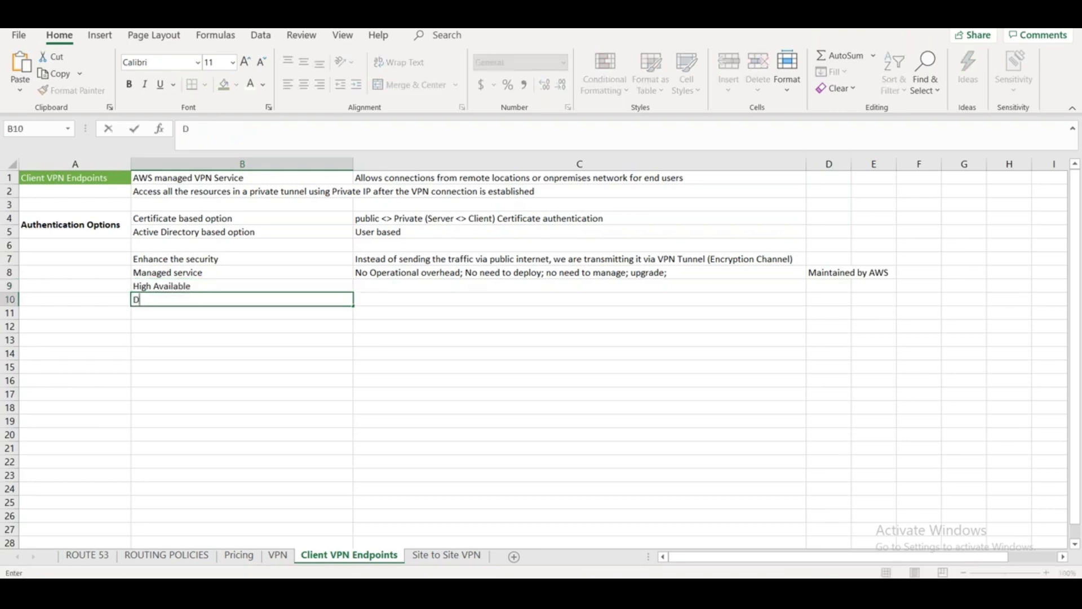
pyautogui.write('urable')
pyautogui.press('Return')
# Continue the benefits list with "Scalable" in B11 and "Elasticity" in B12
pyautogui.write('Sca')
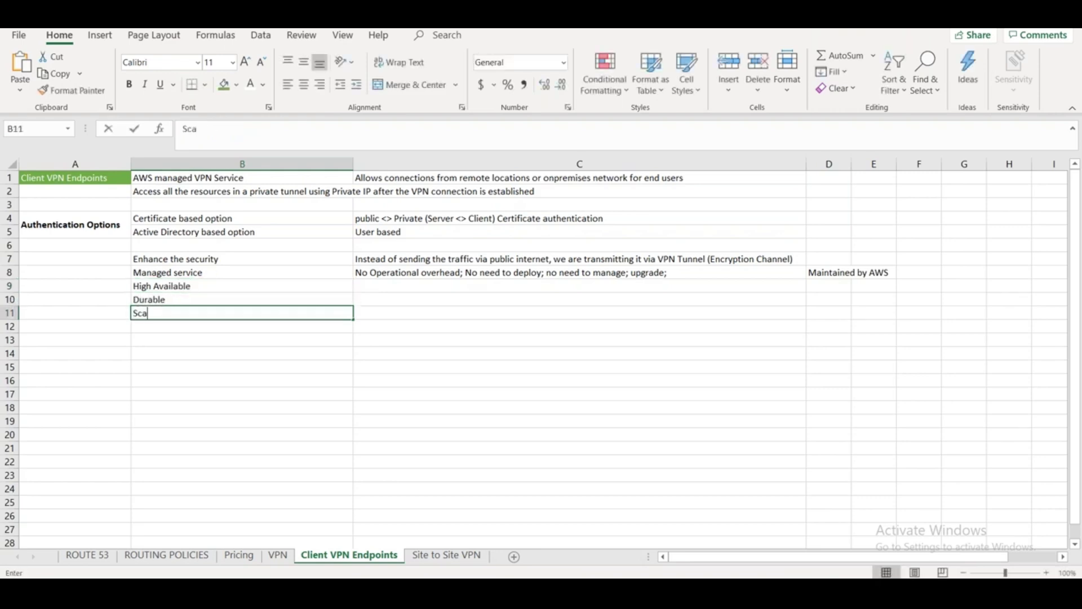
pyautogui.write('lab')
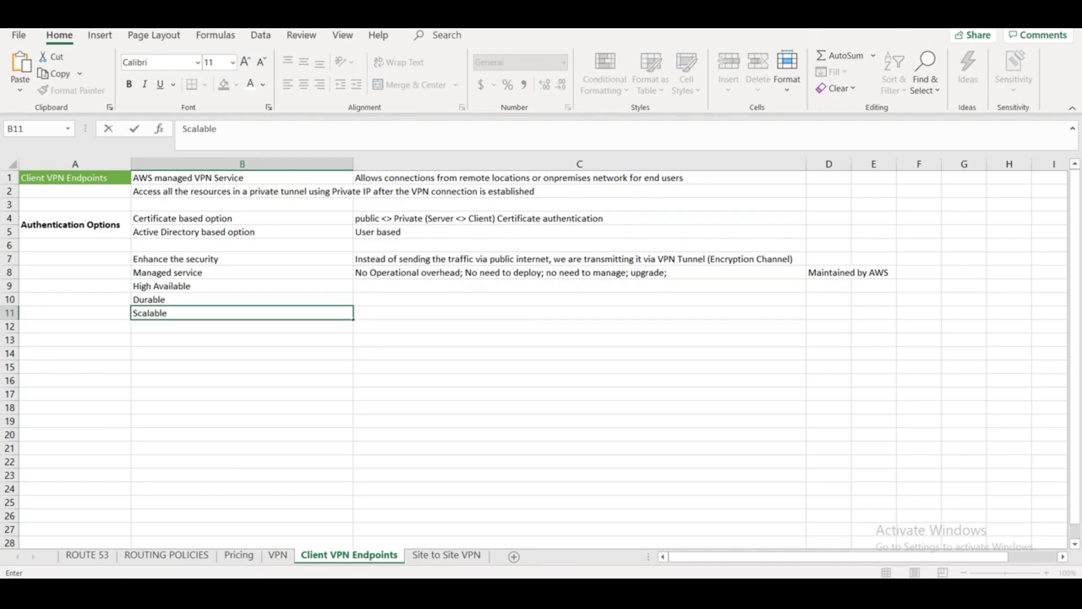
pyautogui.write('le')
pyautogui.press('Return')
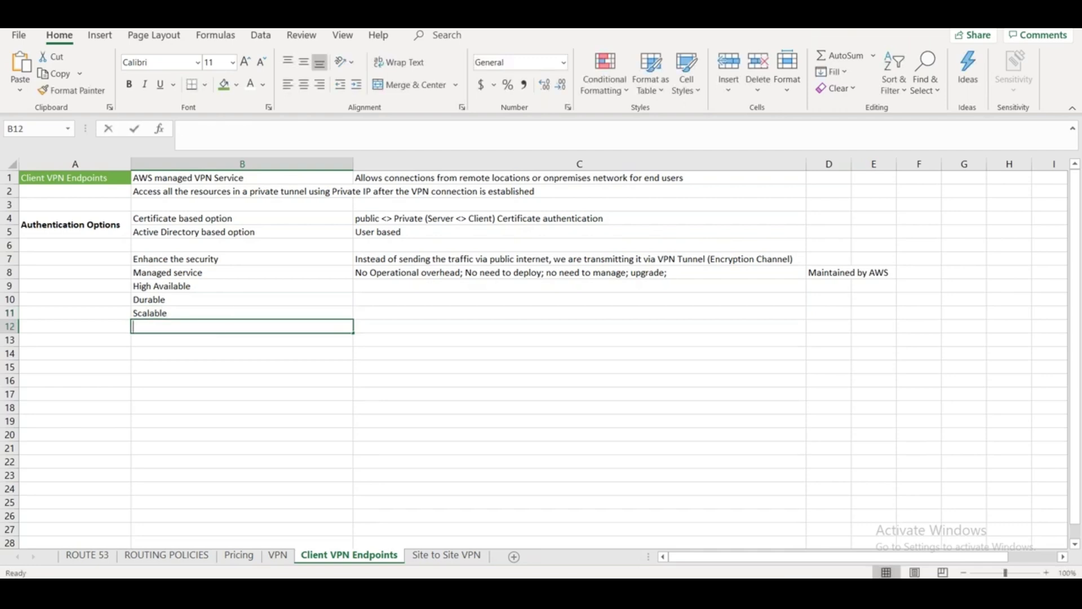
pyautogui.write('Elasticity')
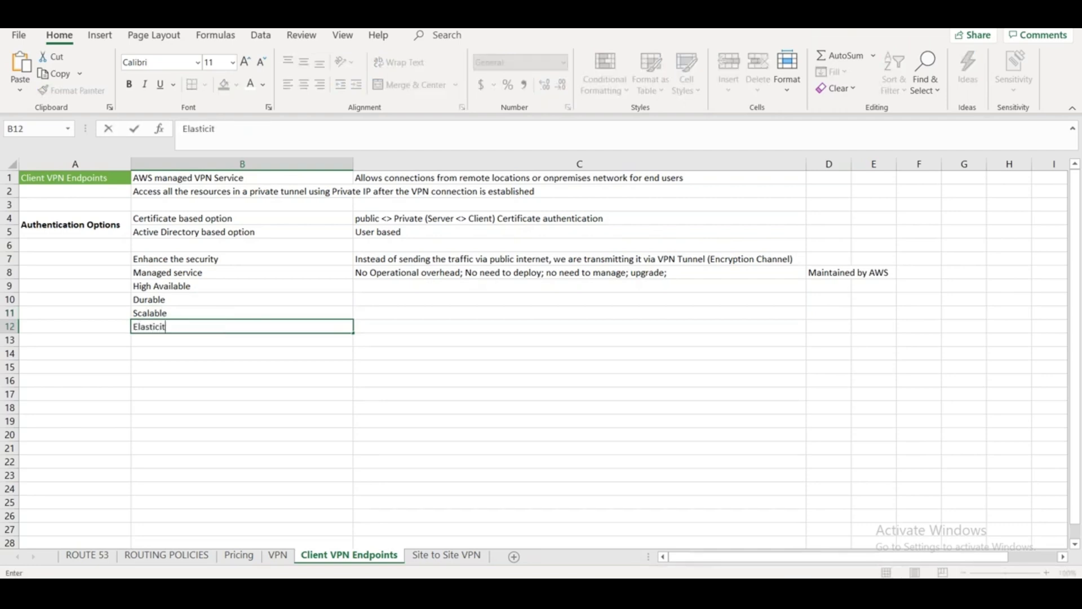
pyautogui.click(102, 223)
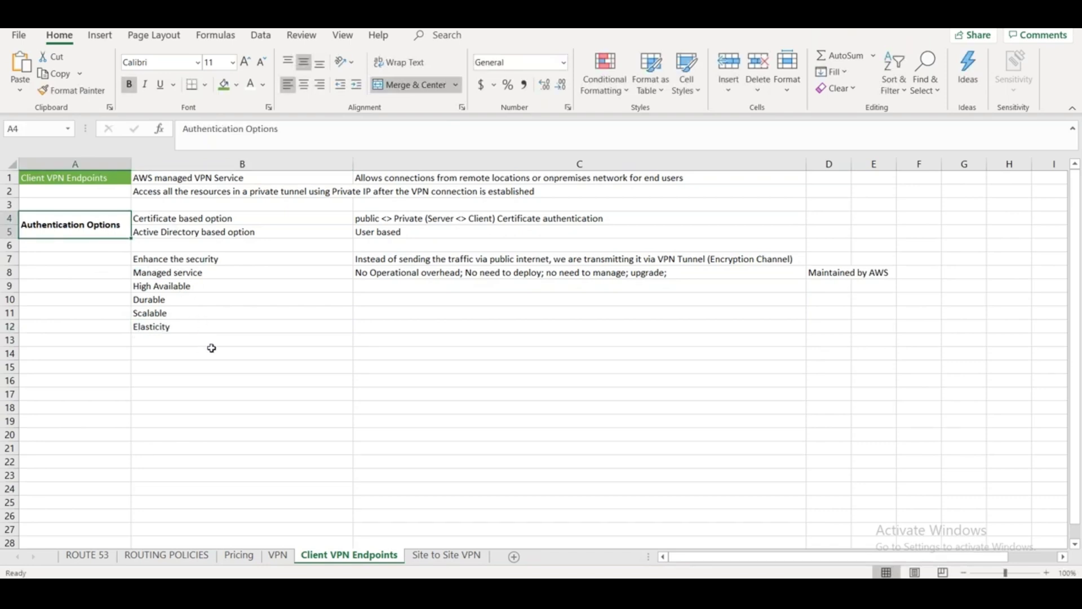
# Enter "Ease of use" in B13 and "Integration with AWS VPC" in B14, completing the benefits list
pyautogui.click(186, 334)
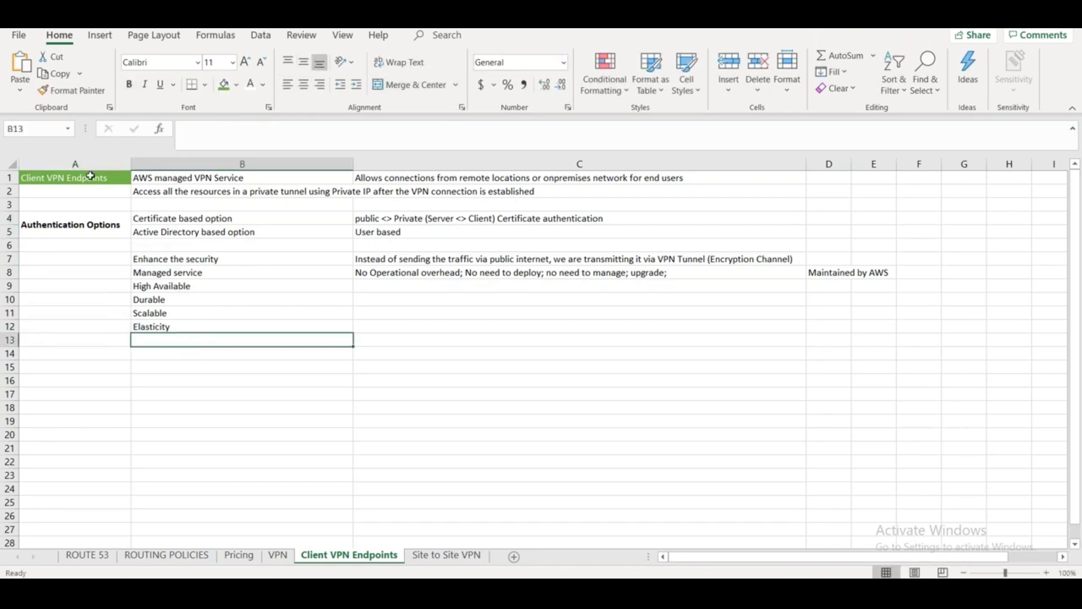
pyautogui.write('Ease of use')
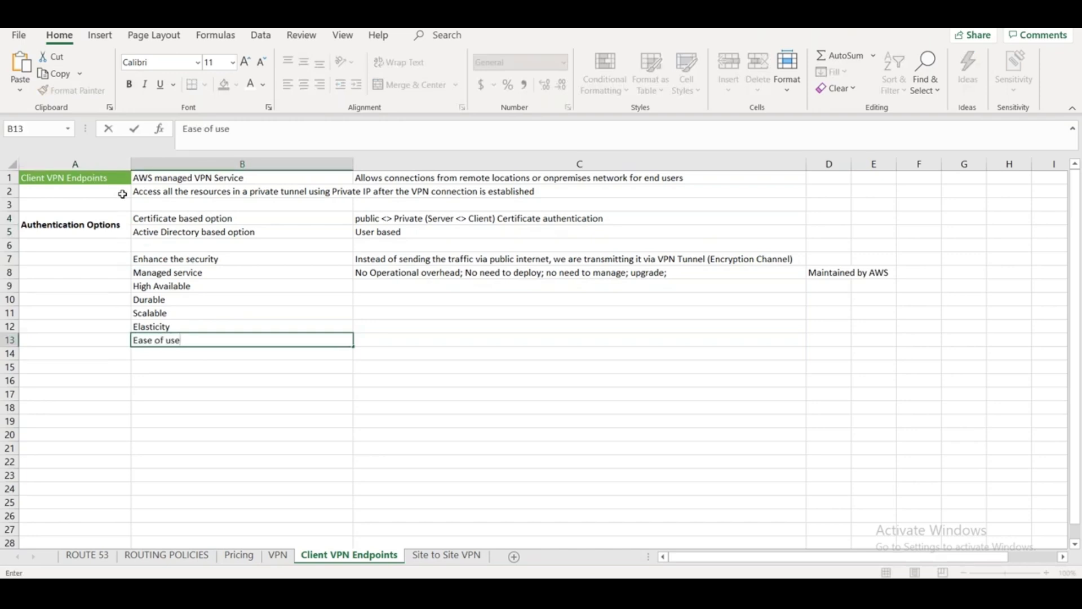
pyautogui.press('Return')
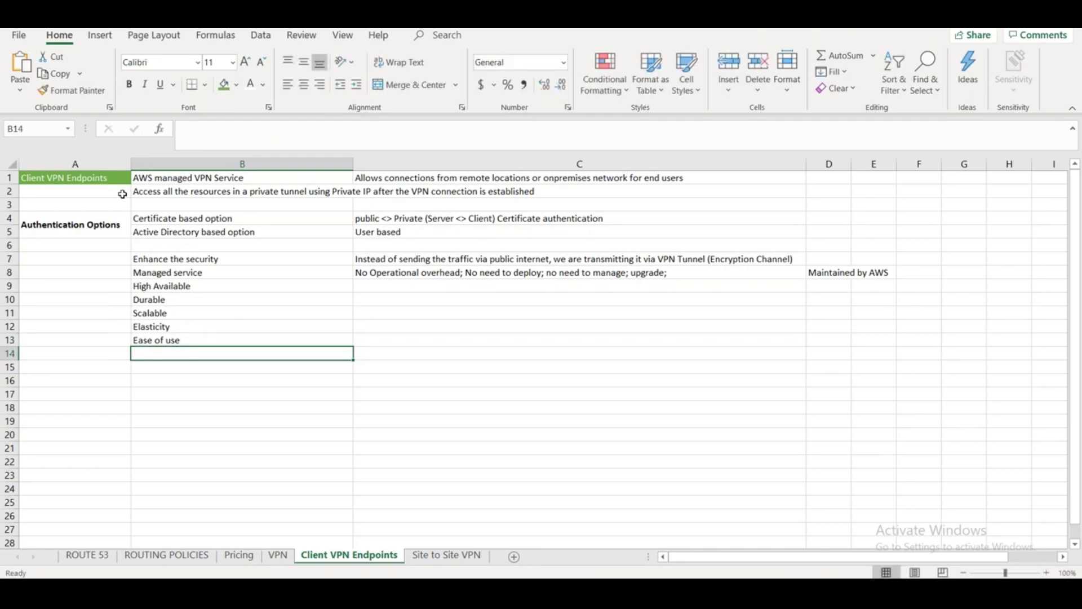
pyautogui.write('Integration')
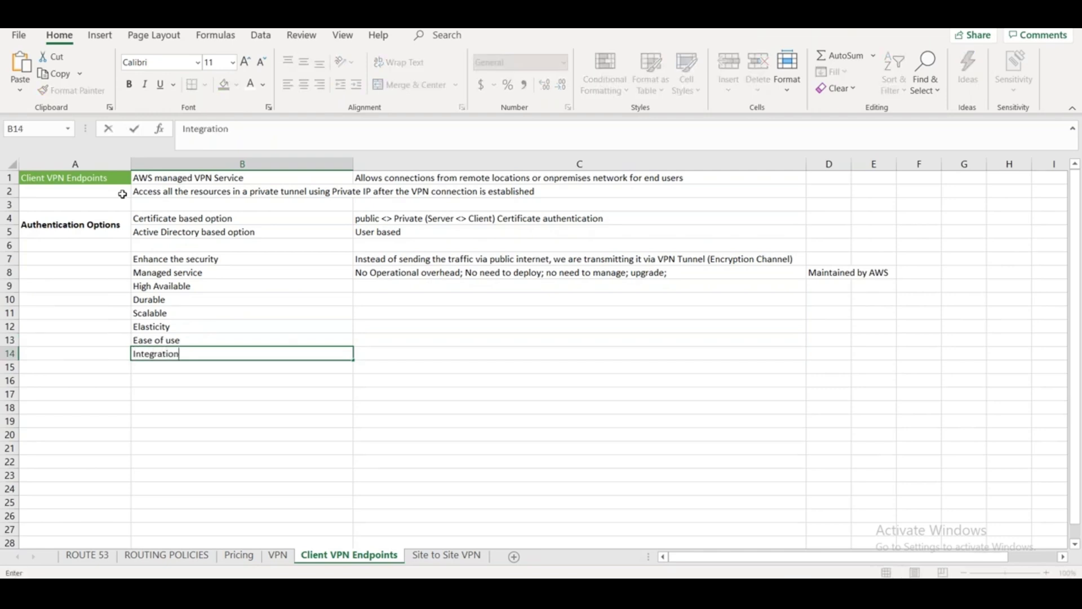
pyautogui.write(' with AWS VPC')
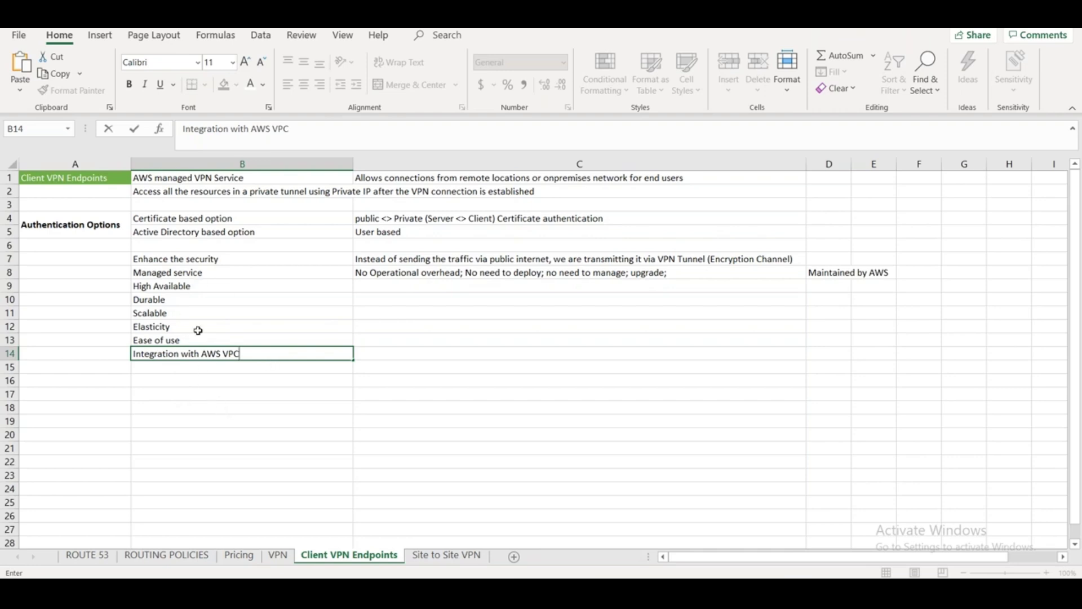
pyautogui.moveTo(281, 256); pyautogui.dragTo(276, 352)
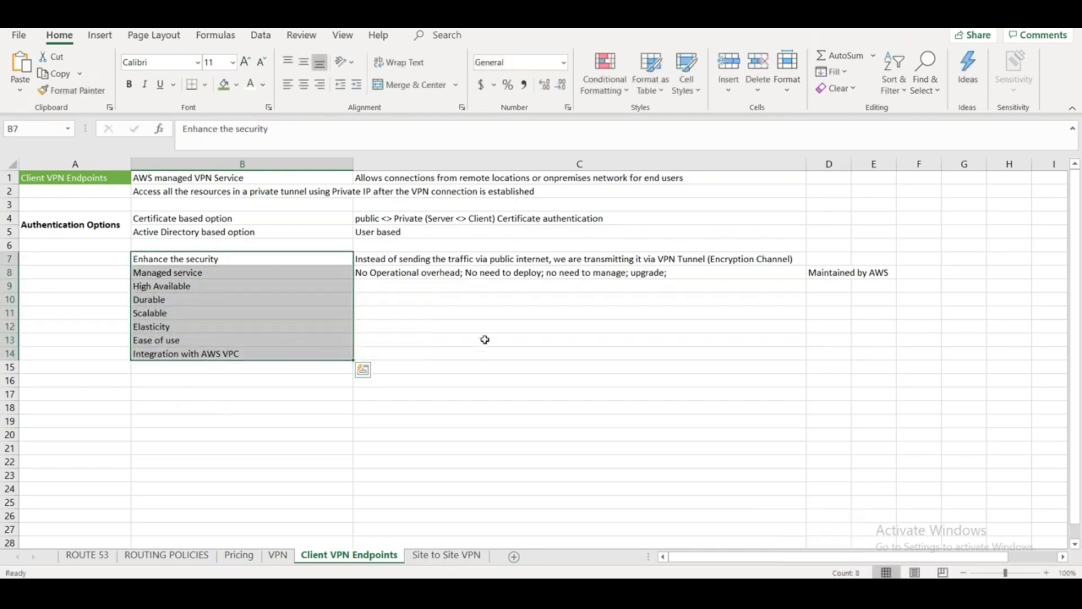
# Switch to the AWS console in the browser and review the Connection Logging section of the Create Client VPN Endpoint form
pyautogui.hotkey('alt', 'Tab')
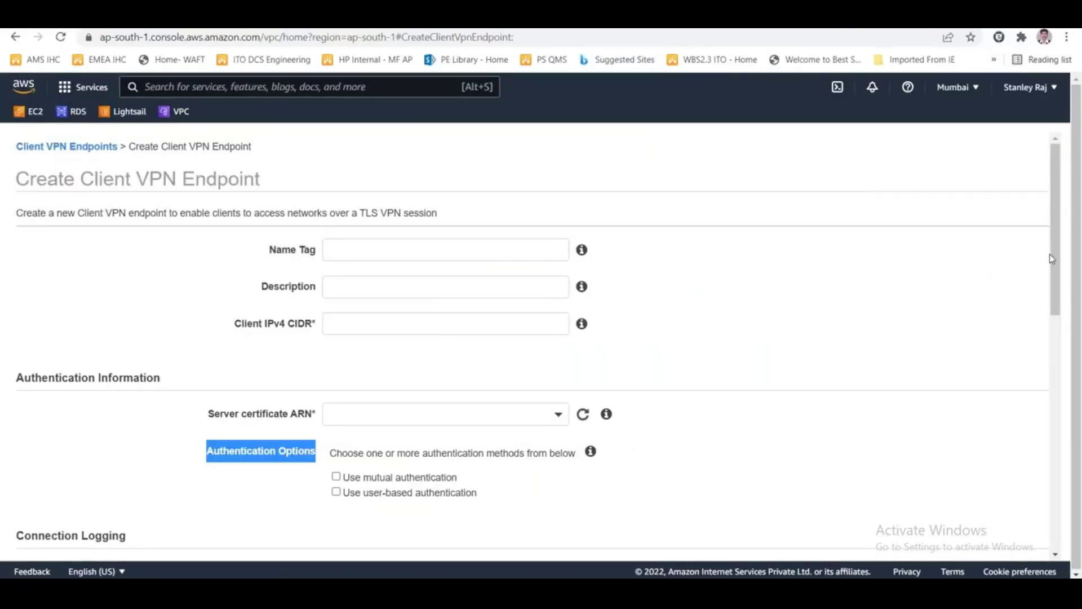
pyautogui.moveTo(1049, 253); pyautogui.dragTo(1065, 366)
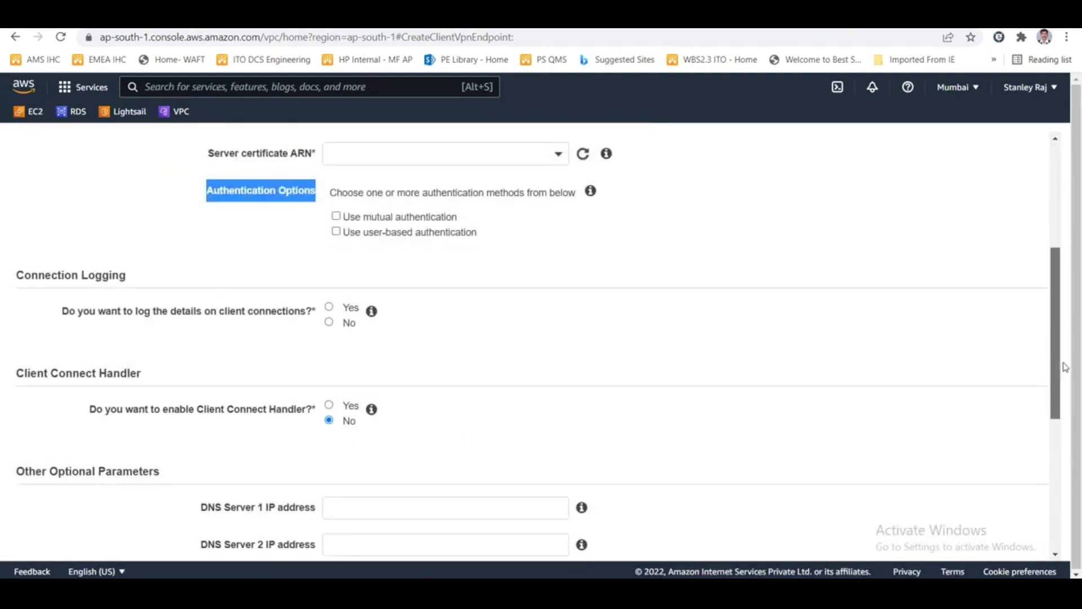
pyautogui.click(45, 285)
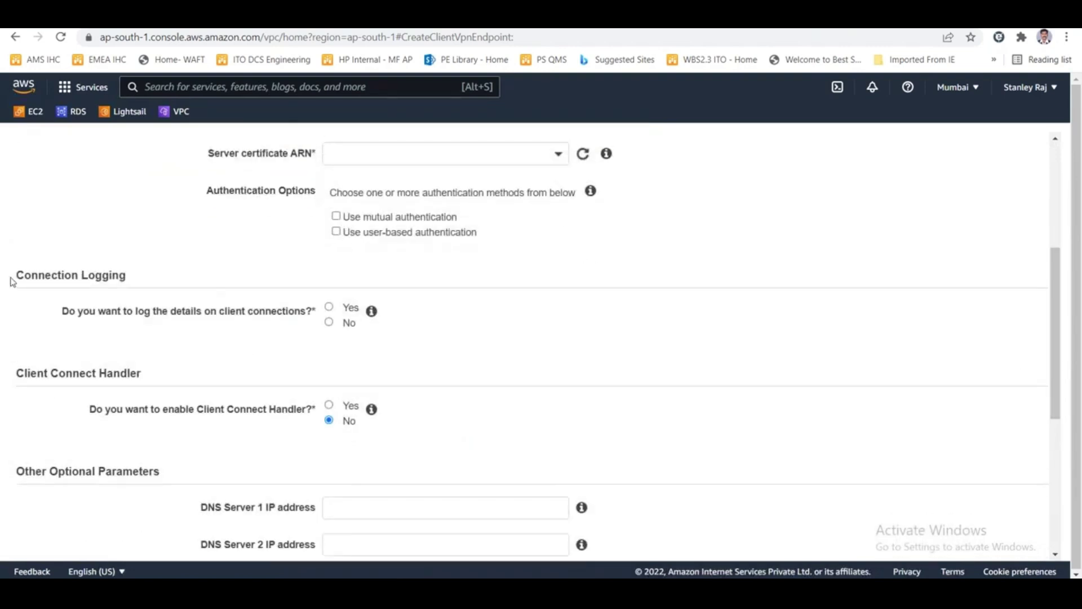
# Return to the workbook and enter "Connection Logging" in B16 and "All the connections can be tracked / audited" in C16
pyautogui.hotkey('alt', 'Tab')
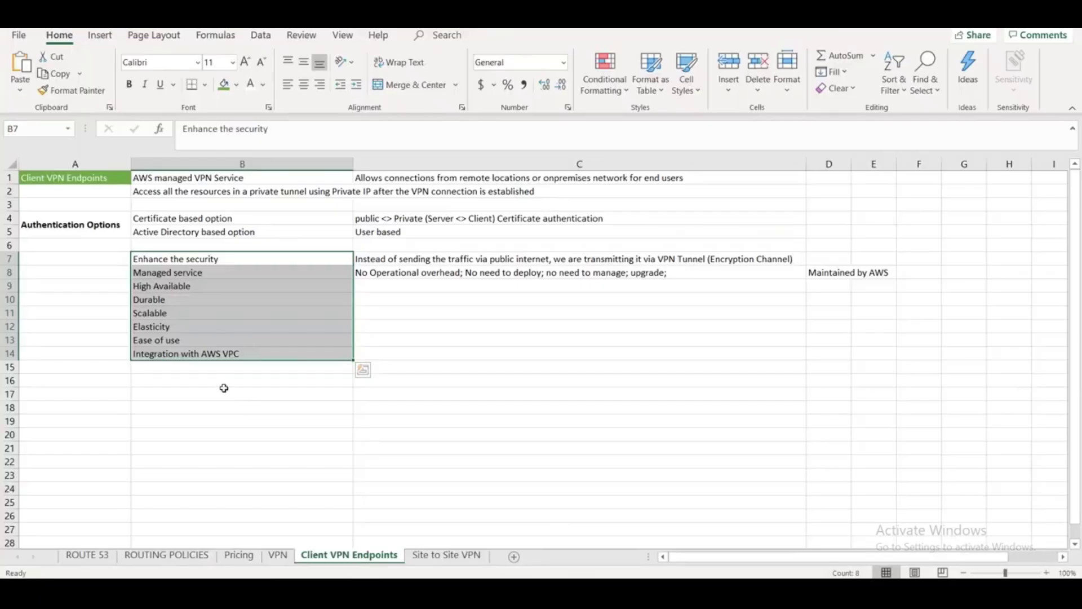
pyautogui.click(223, 386)
pyautogui.write('A')
pyautogui.press('BackSpace')
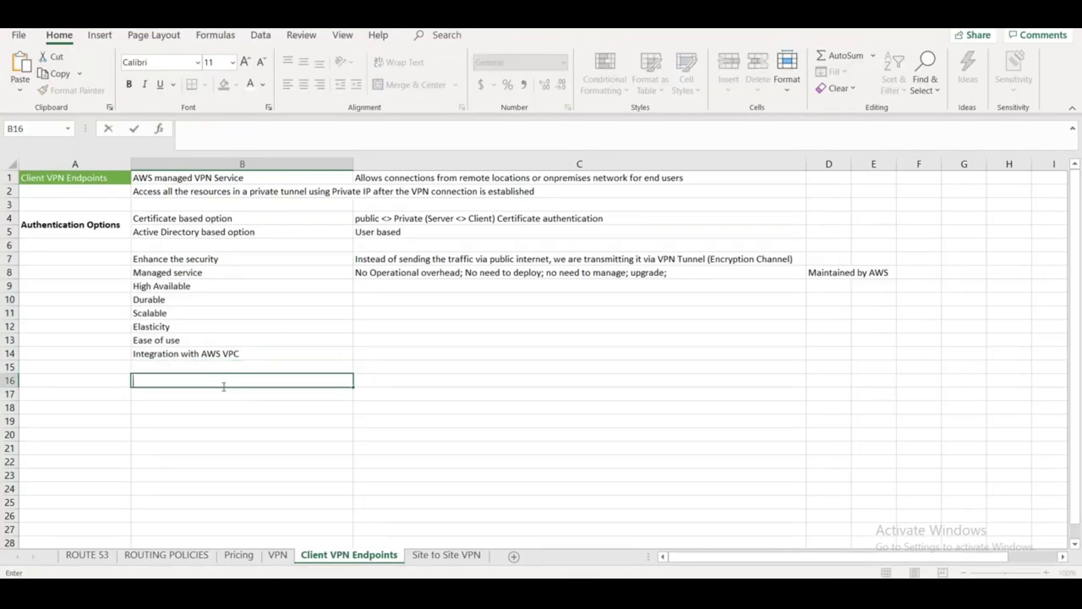
pyautogui.write('Connection Logging')
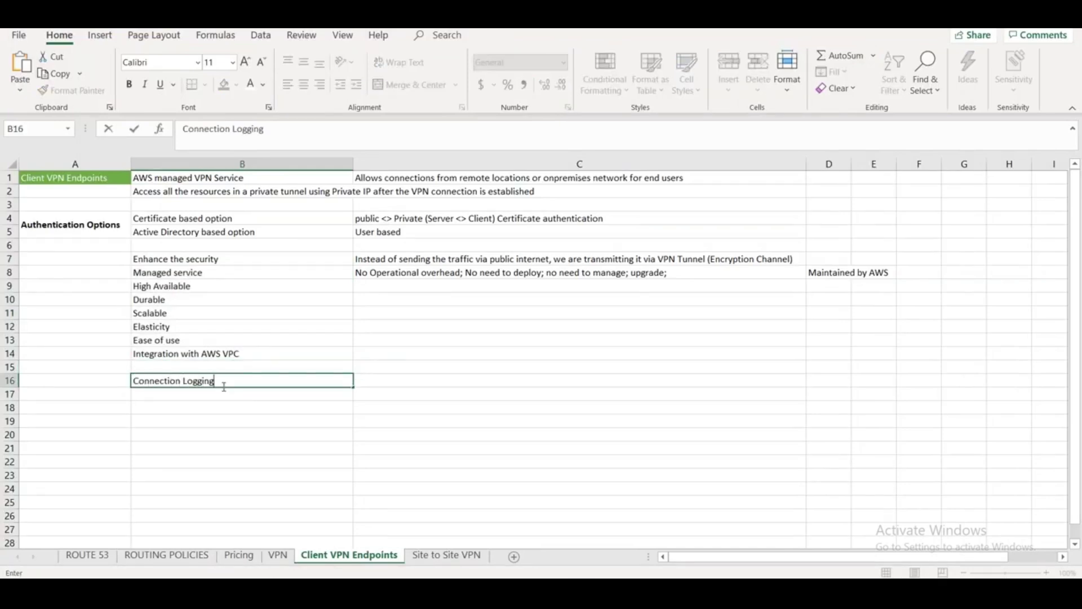
pyautogui.press('Tab')
pyautogui.write('All the')
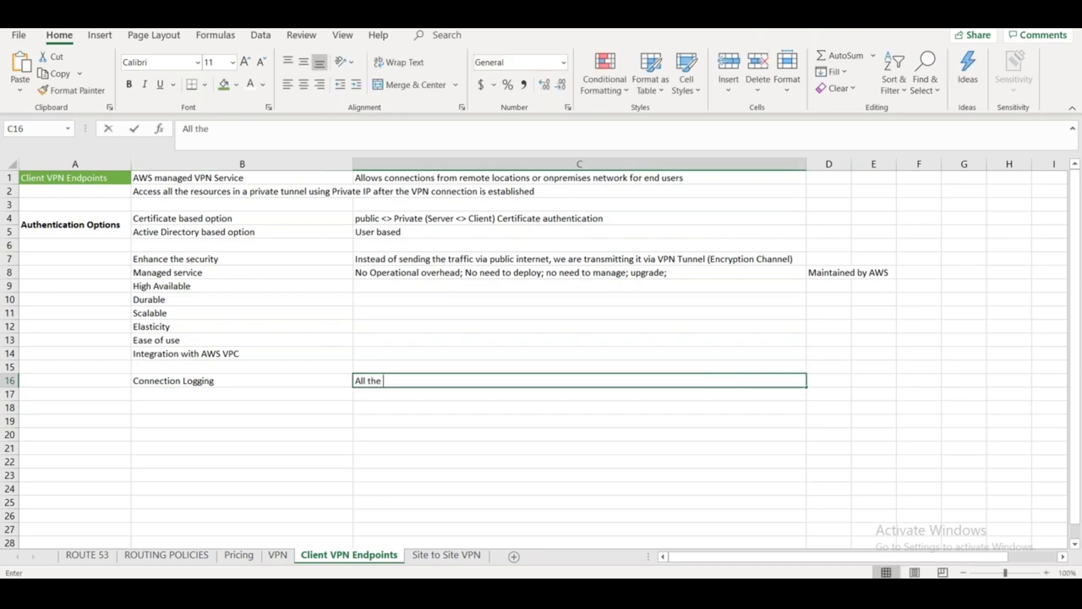
pyautogui.write(' connections can be tracked')
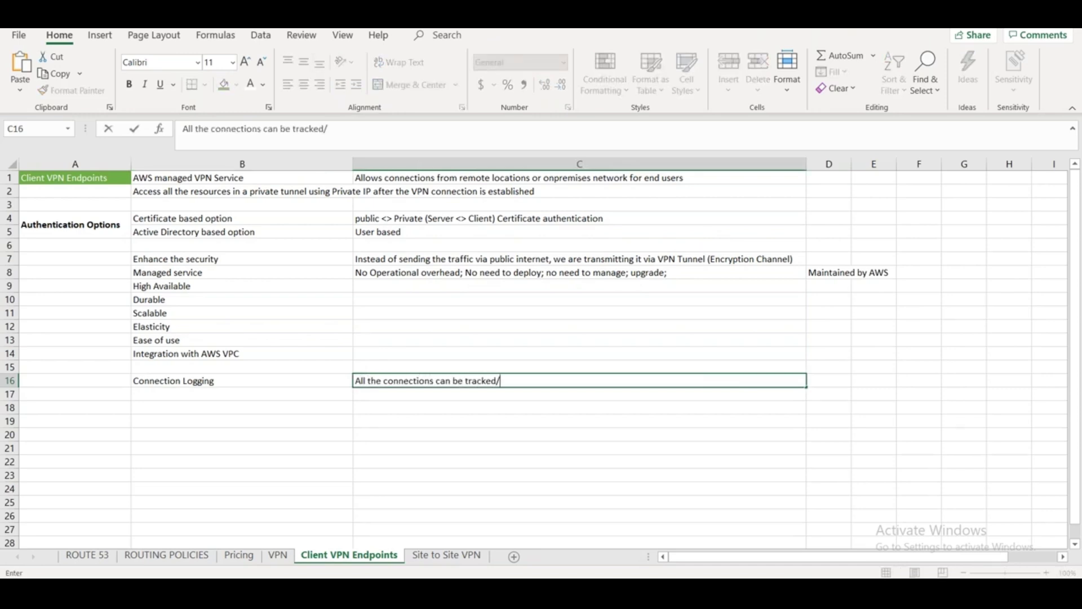
pyautogui.write(' / audited')
pyautogui.press('Return')
# Review the Create Client VPN Endpoint form in the browser alongside the point-to-site and site-to-site VPN diagram in Paint
pyautogui.hotkey('alt', 'Tab')
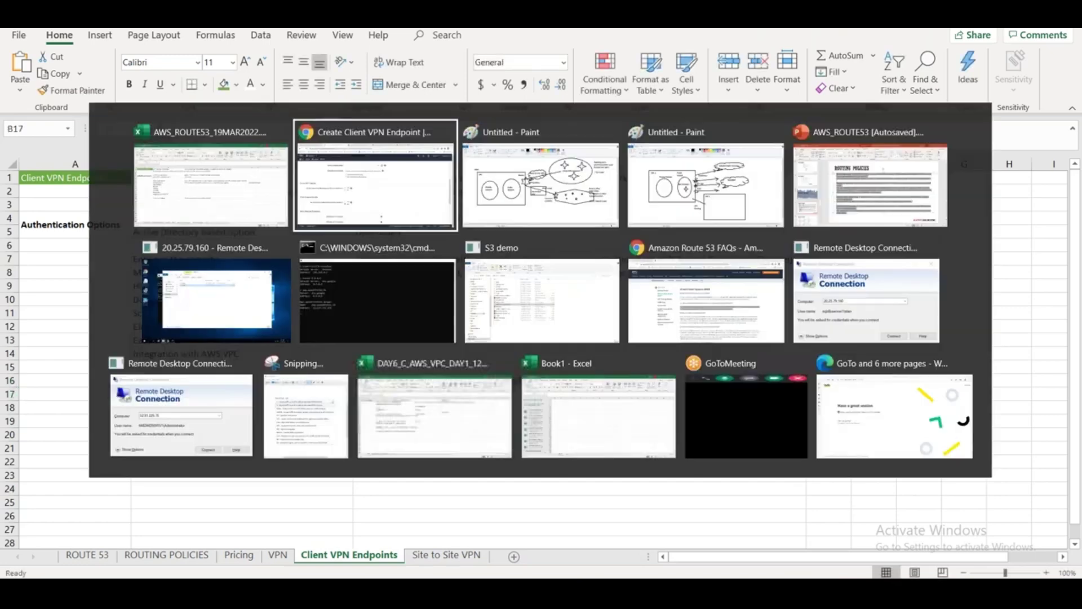
pyautogui.scroll(-5, 525, 407)
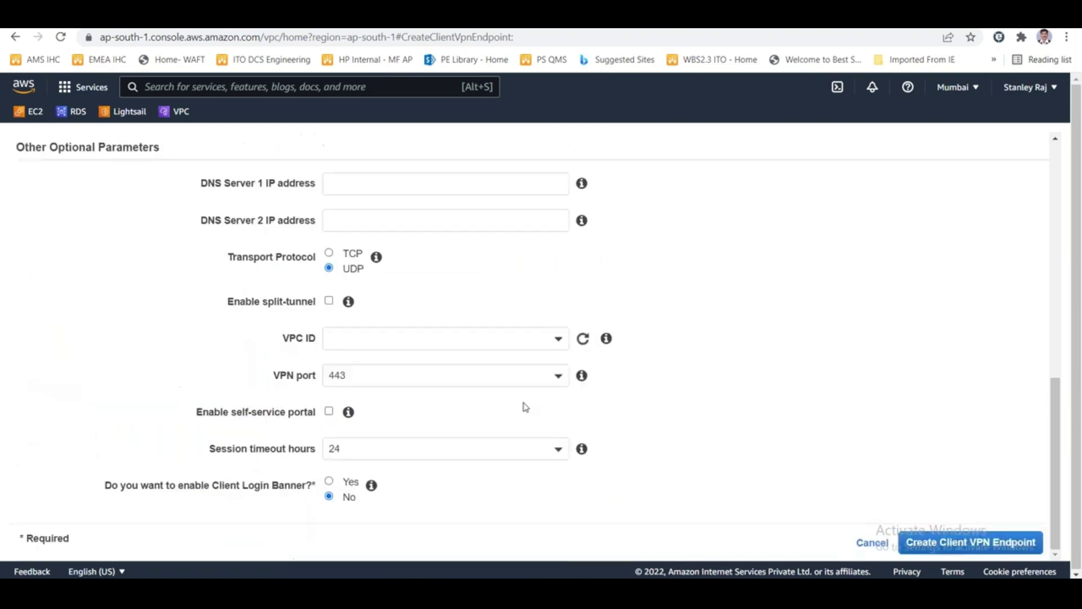
pyautogui.scroll(5, 524, 407)
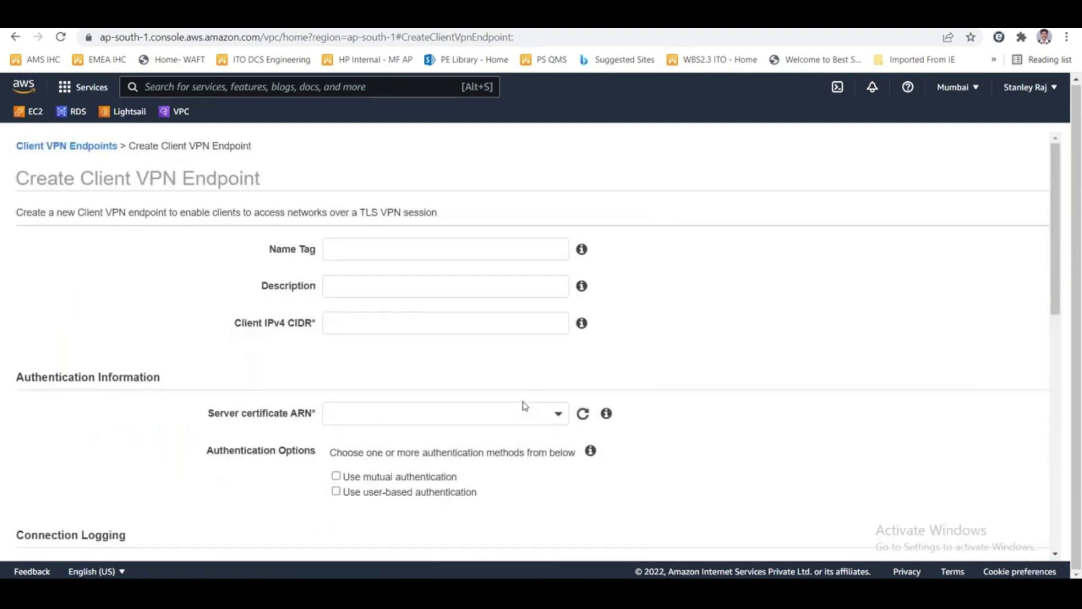
pyautogui.hotkey('alt', 'Tab')
pyautogui.hotkey('alt', 'Tab')
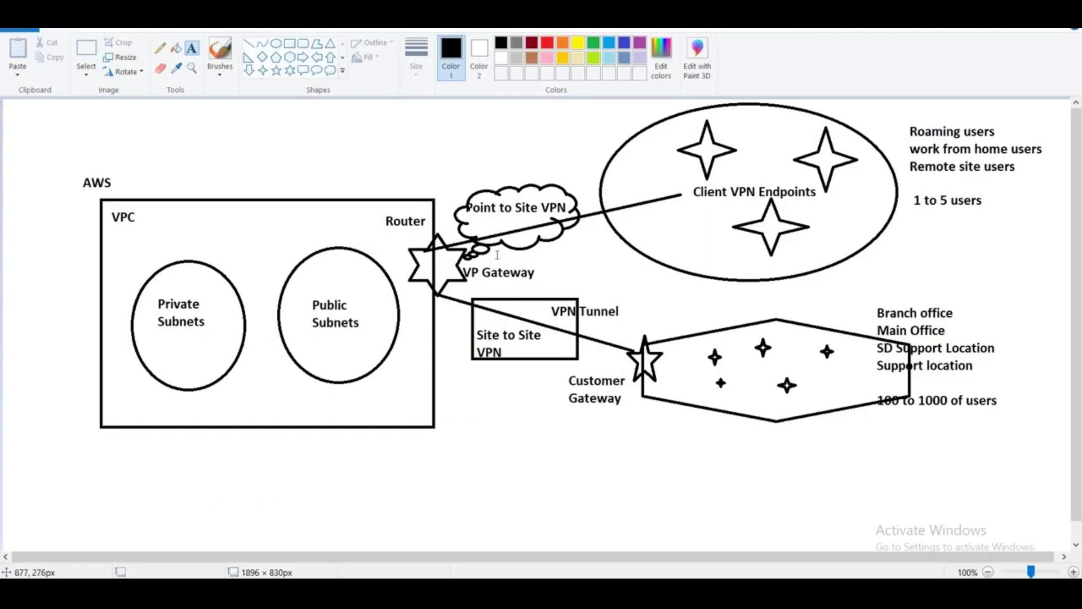
pyautogui.hotkey('alt', 'Tab')
pyautogui.hotkey('alt', 'Tab')
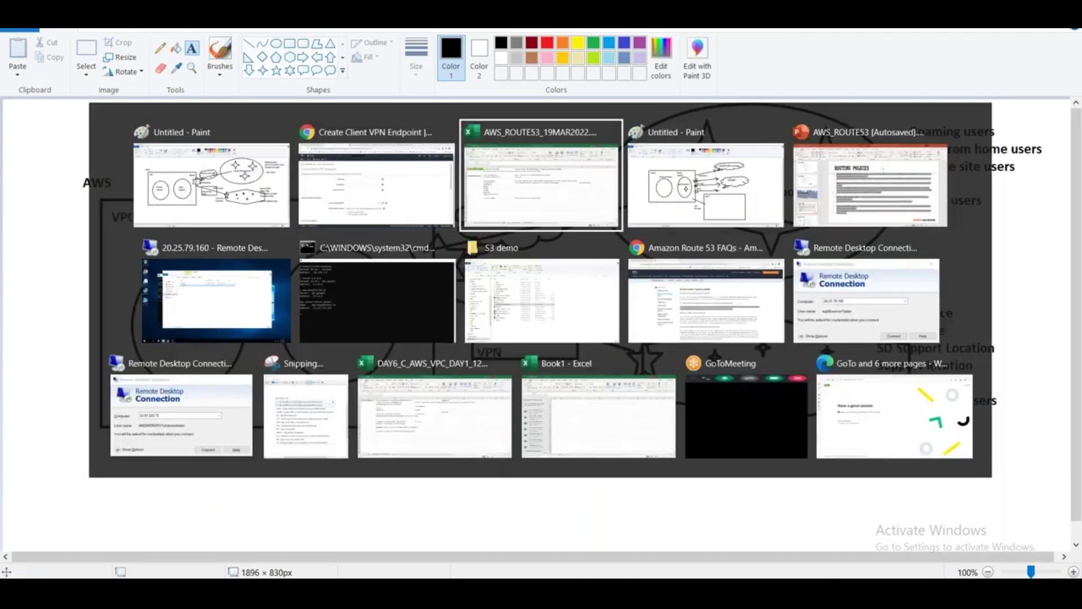
pyautogui.hotkey('alt', 'Tab')
pyautogui.hotkey('alt', 'shift', 'Tab')
pyautogui.hotkey('alt', 'shift', 'Tab')
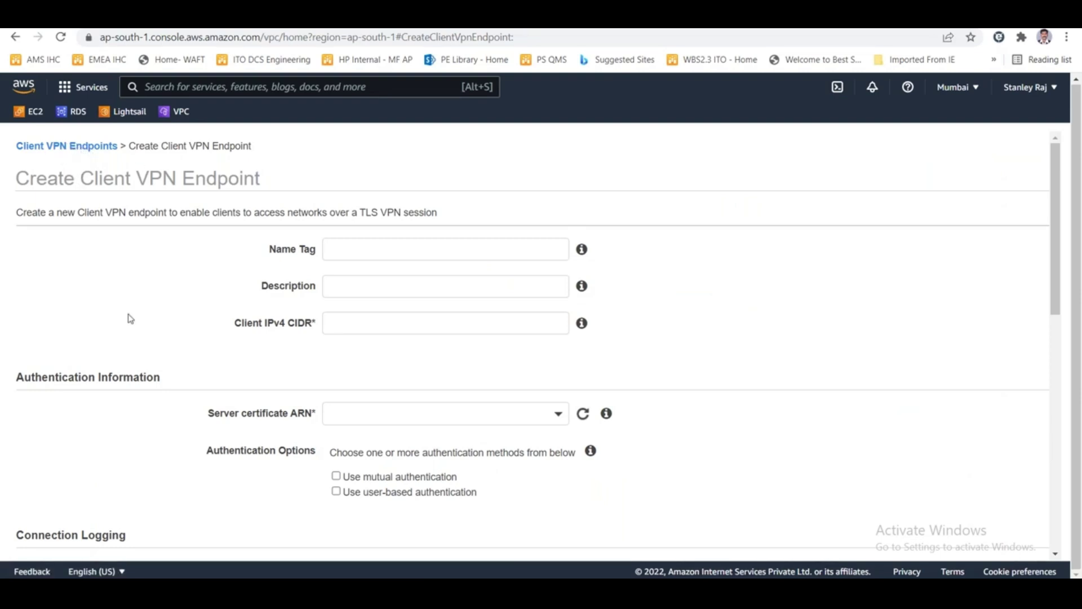
# Cancel the Create Client VPN Endpoint form and highlight "Client VPN Endpoints" in the message on the endpoints page
pyautogui.scroll(-10, 160, 316)
pyautogui.scroll(5, 746, 410)
pyautogui.scroll(-5, 864, 493)
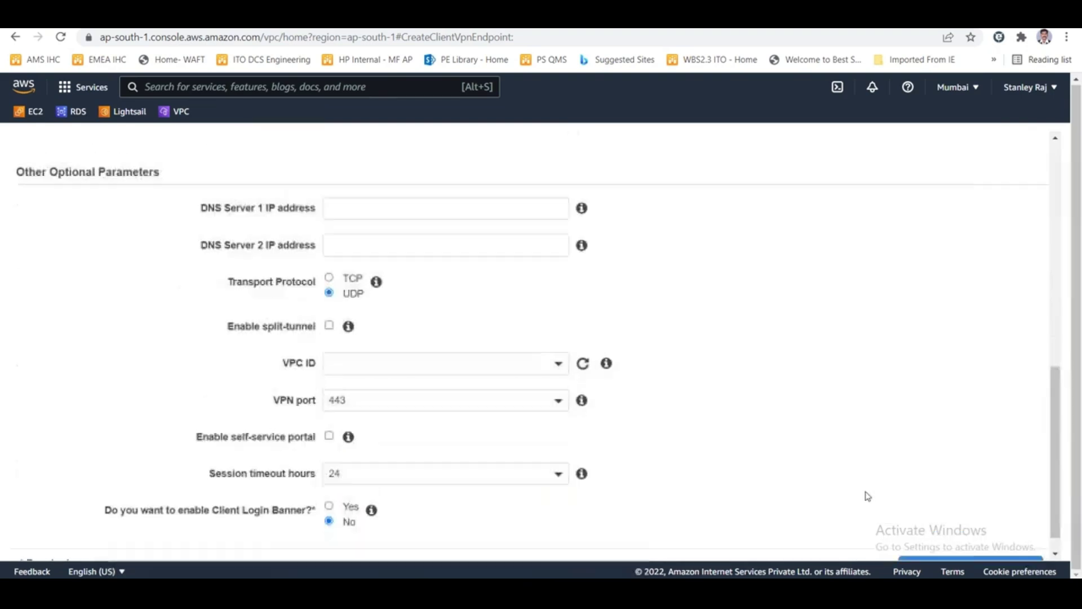
pyautogui.click(873, 543)
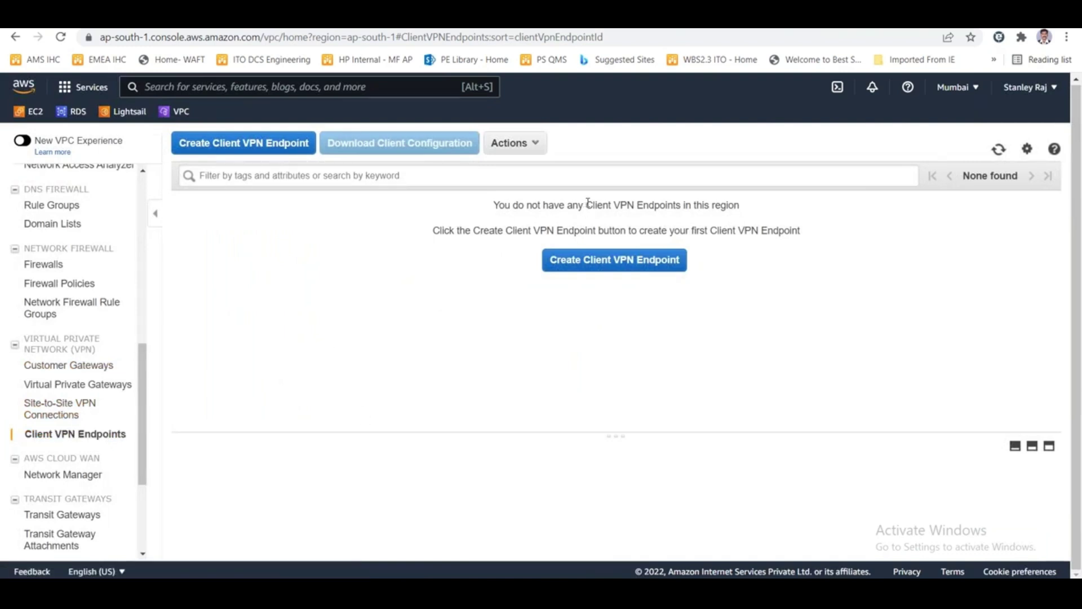
pyautogui.moveTo(586, 204); pyautogui.dragTo(683, 206)
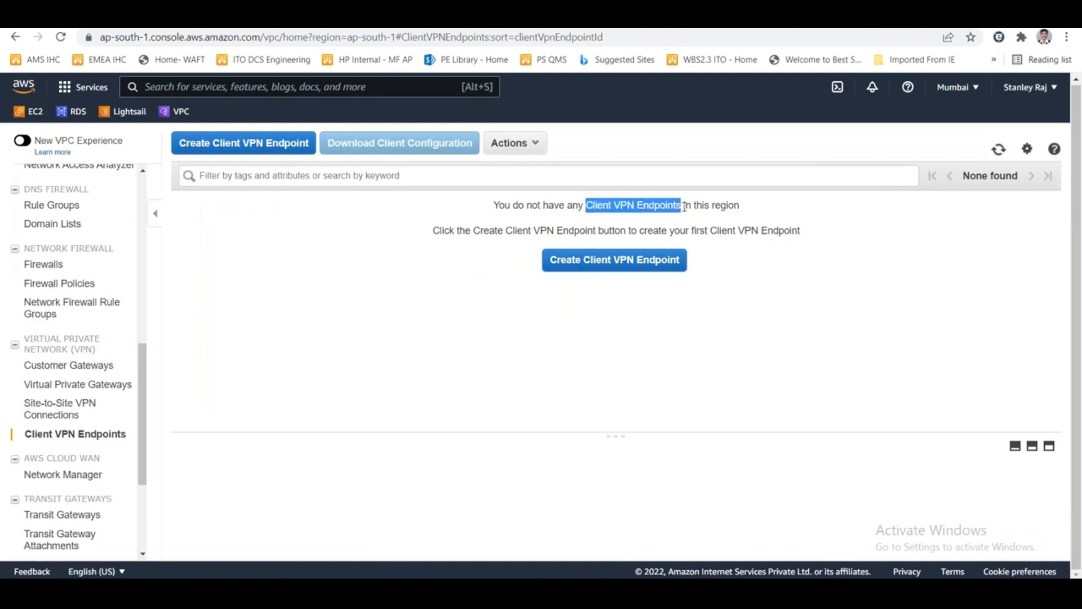
# Switch back to the workbook and enter "Client VPN Endpoints" in B3 above the authentication options
pyautogui.hotkey('alt', 'Tab')
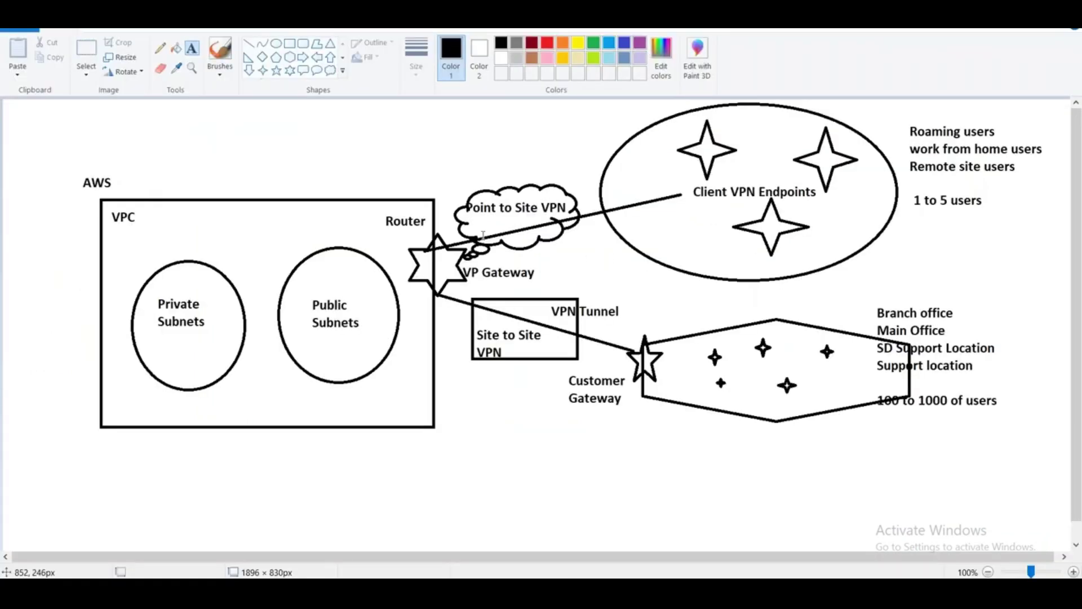
pyautogui.hotkey('alt', 'Tab')
pyautogui.hotkey('alt', 'Tab')
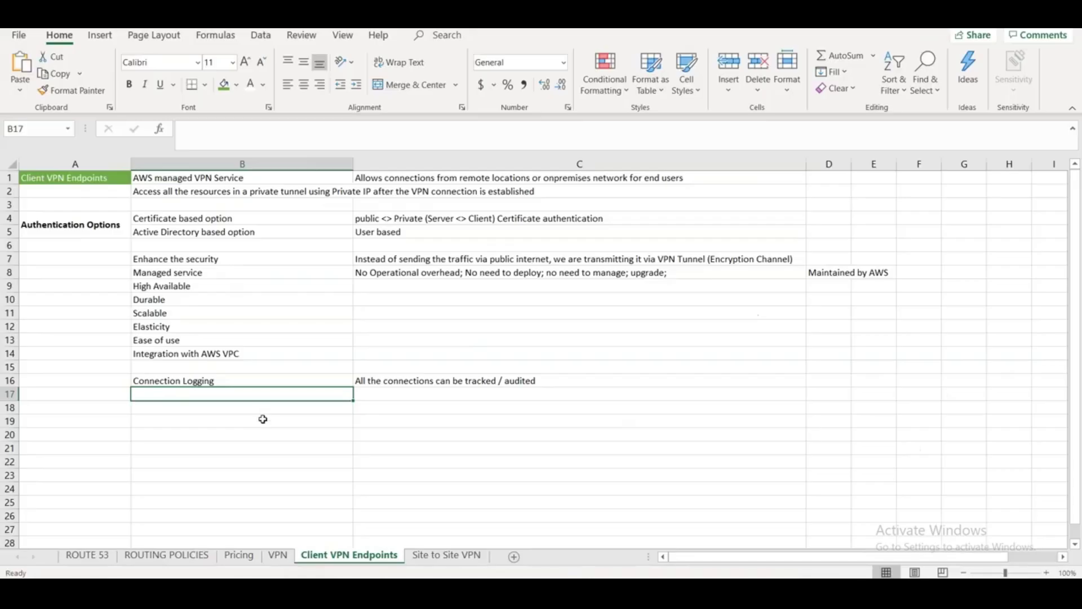
pyautogui.click(212, 201)
pyautogui.write('Client VPN Endpoints')
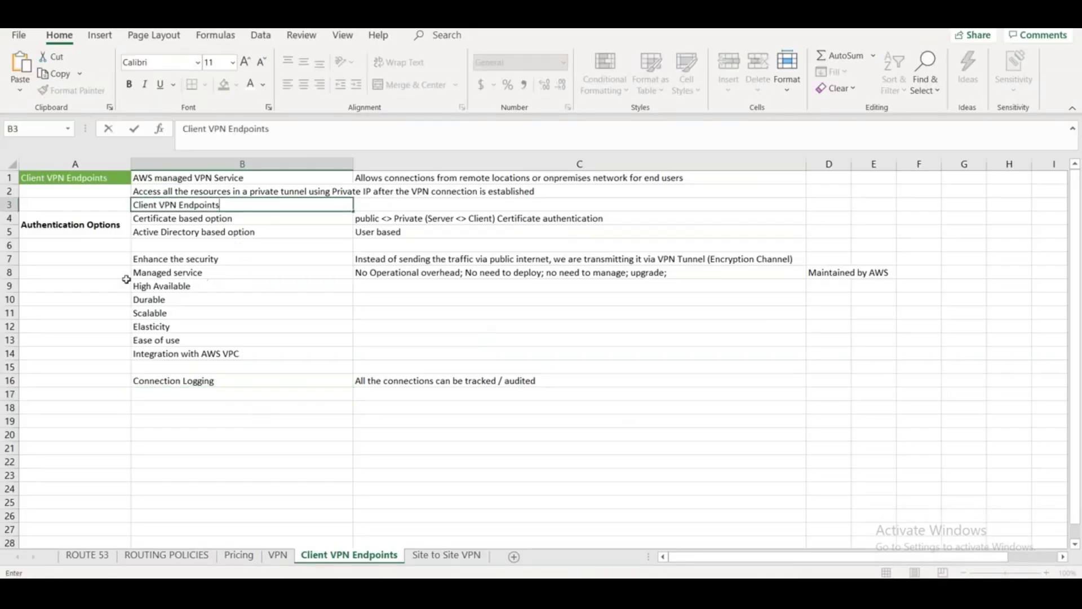
pyautogui.moveTo(90, 261); pyautogui.dragTo(90, 354)
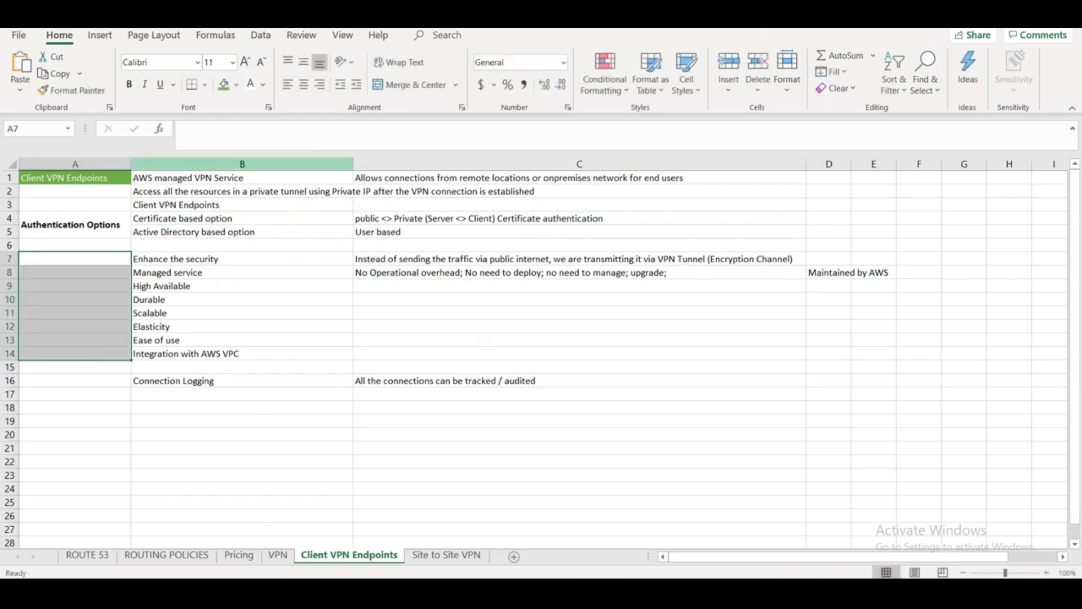
# Extend B3 to read "Client VPN Endpoints (Clustered Physical / Virtual Appliances)" and widen column B to fit it
pyautogui.doubleClick(242, 205)
pyautogui.write('(Clustered ')
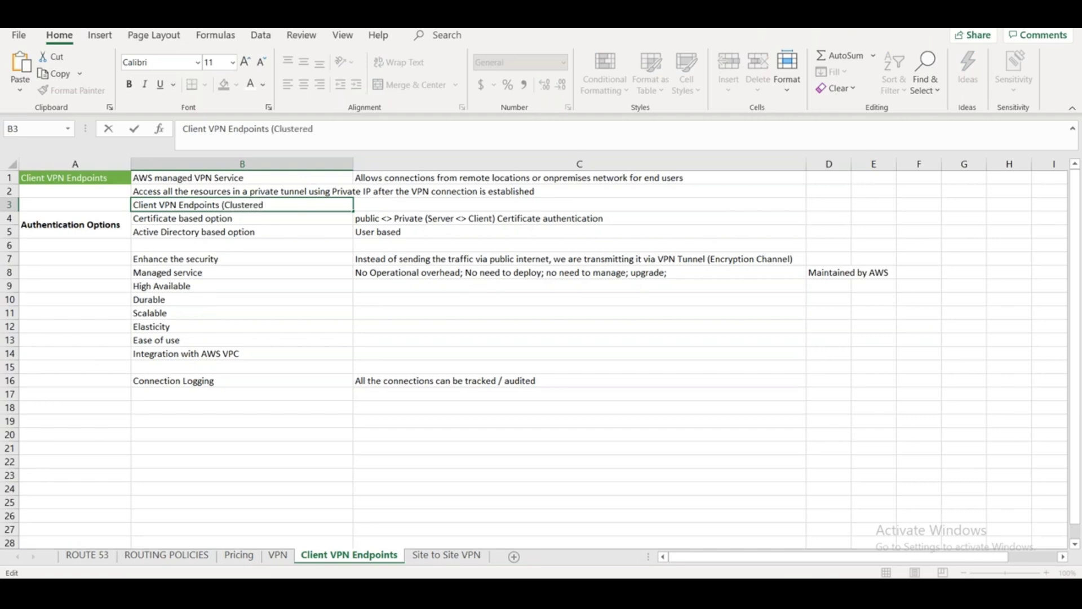
pyautogui.write('Physical / Virtual A')
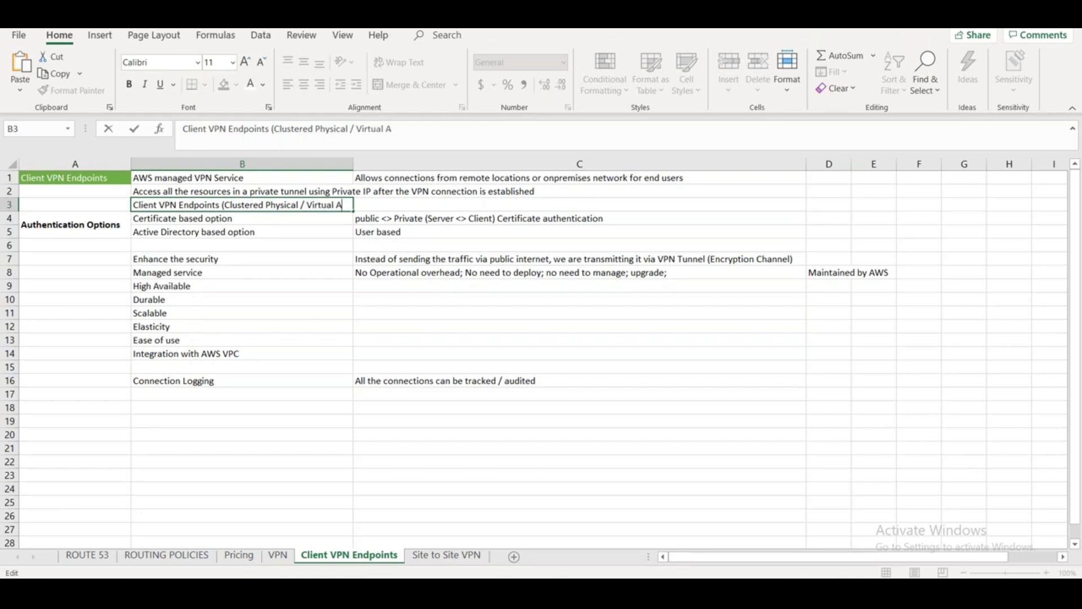
pyautogui.write('ppliance s')
pyautogui.click(272, 461)
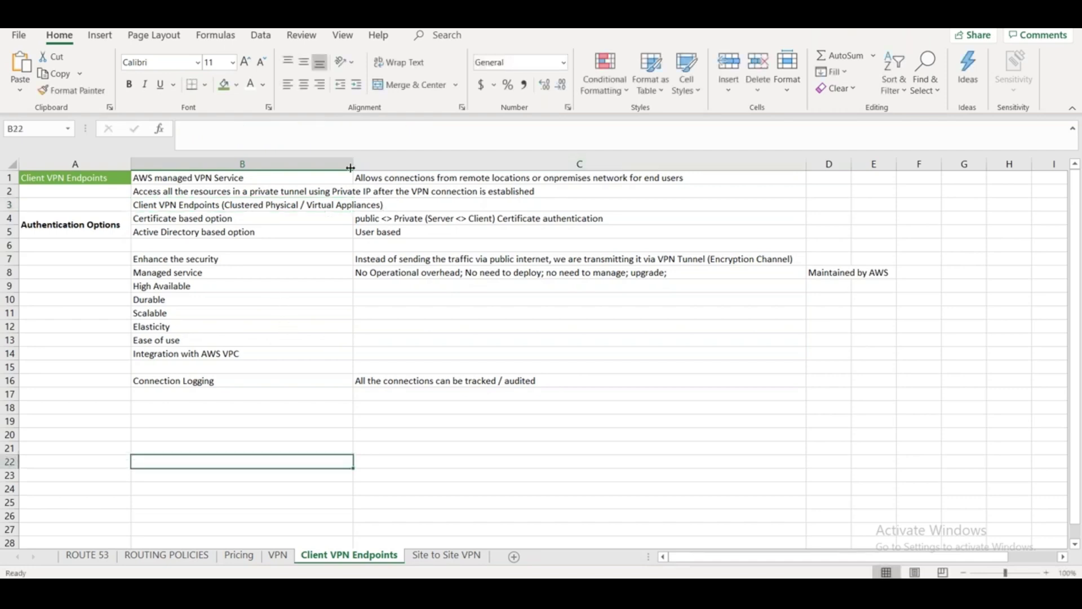
pyautogui.moveTo(350, 168); pyautogui.dragTo(393, 166)
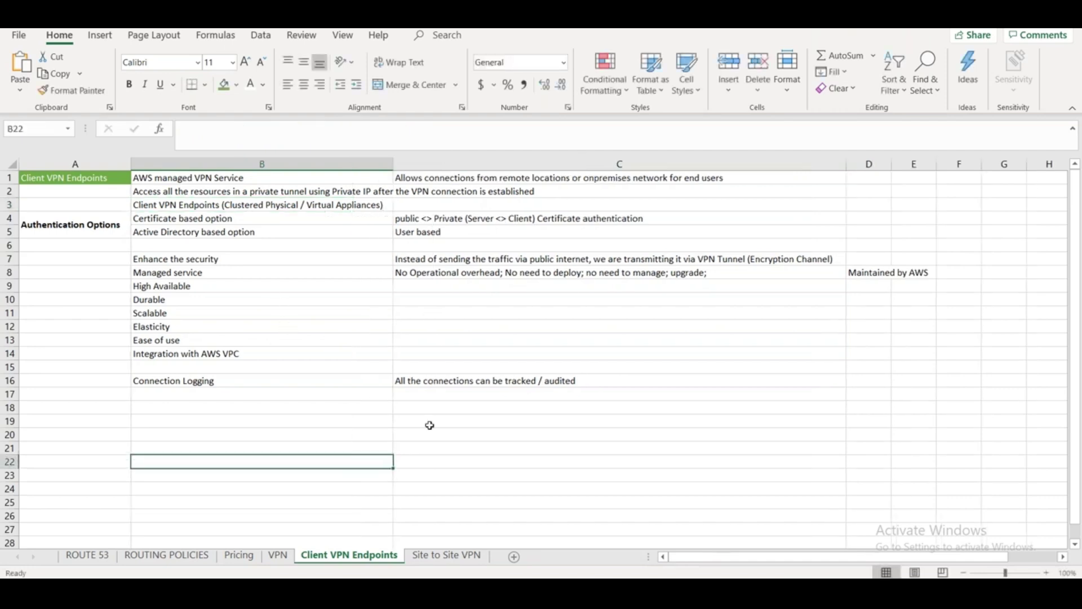
pyautogui.click(184, 206)
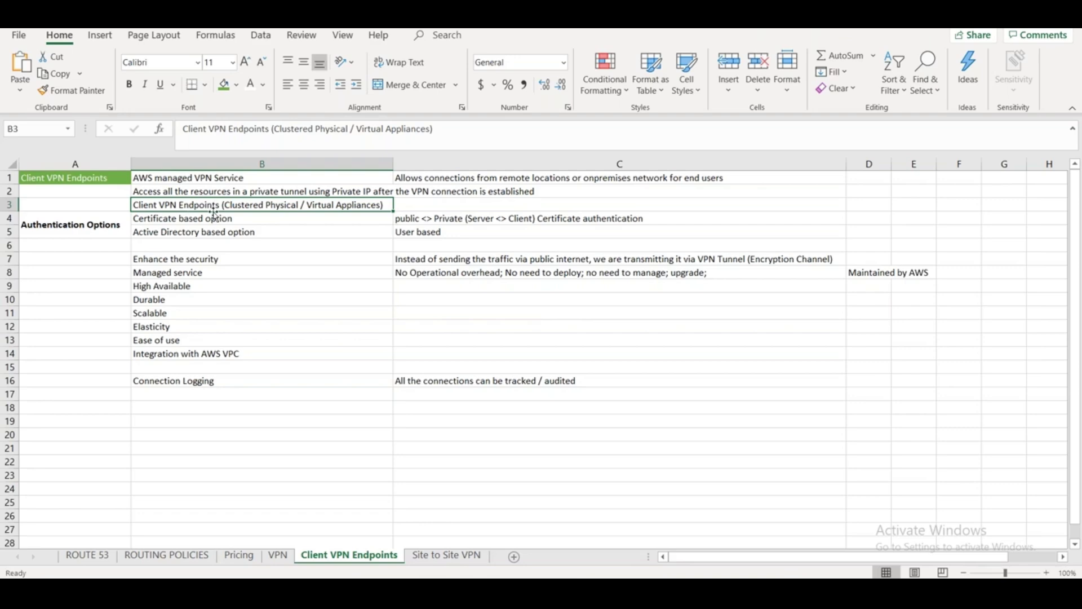
# Look at the Client VPN Endpoints page in the AWS console and the VPN architecture diagram in Paint
pyautogui.hotkey('alt', 'Tab')
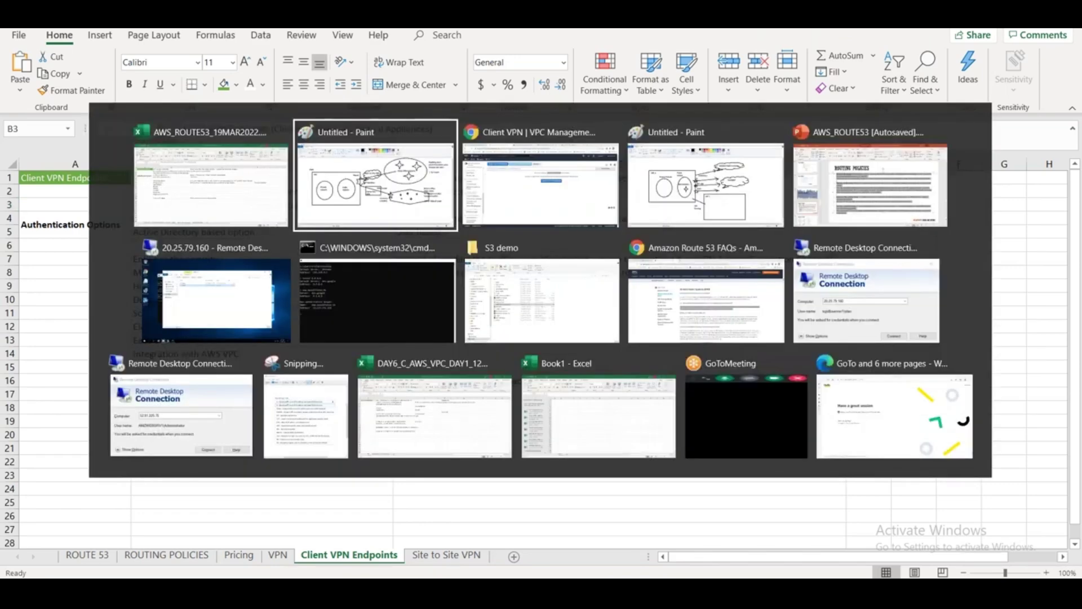
pyautogui.hotkey('alt', 'Tab')
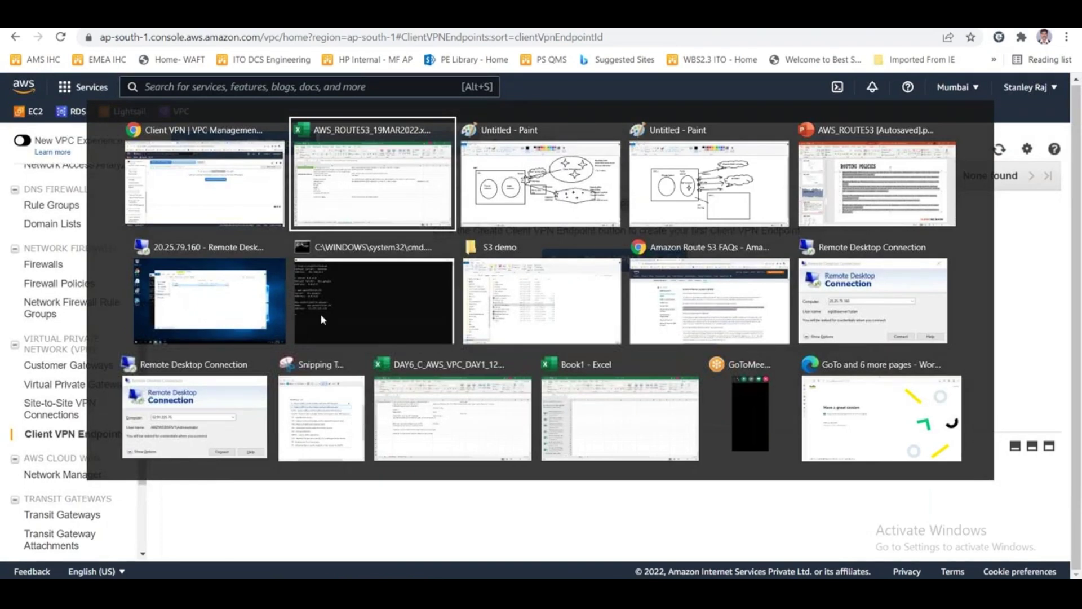
pyautogui.hotkey('alt', 'shift', 'Tab')
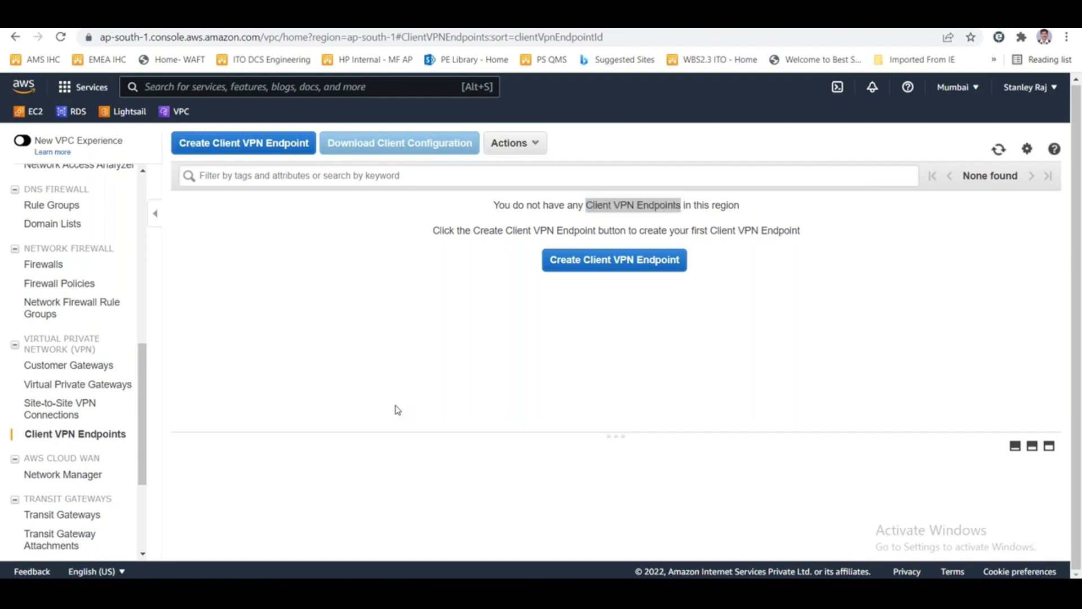
pyautogui.hotkey('alt', 'Tab')
pyautogui.hotkey('alt', 'Tab')
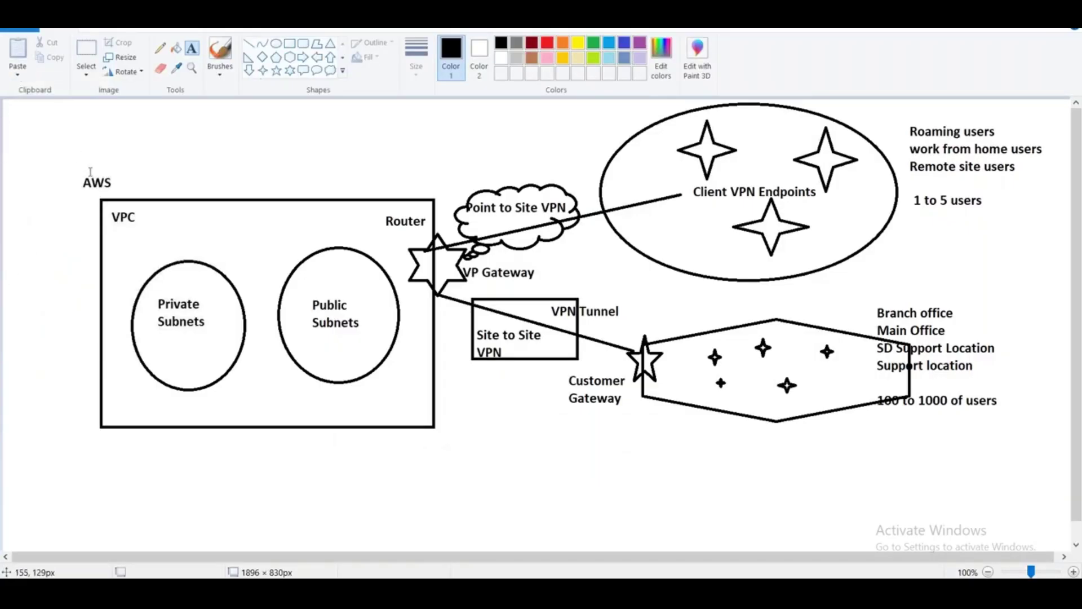
# Open a new maximized Paint window and draw a large ellipse about 575 × 383 px in the canvas's left half
pyautogui.press('super+r')
pyautogui.press('Return')
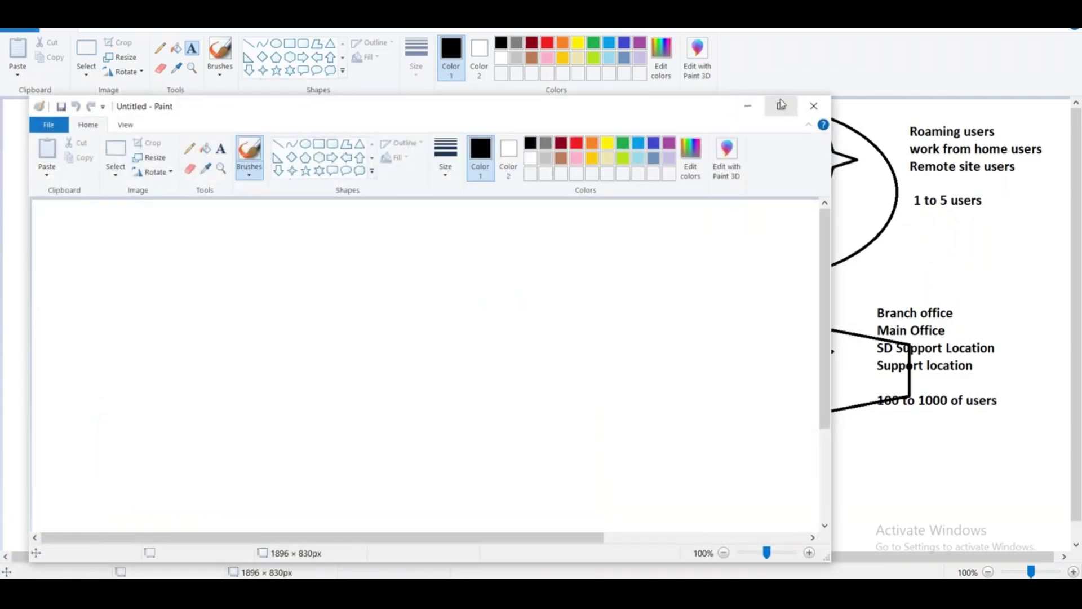
pyautogui.click(782, 105)
pyautogui.click(290, 44)
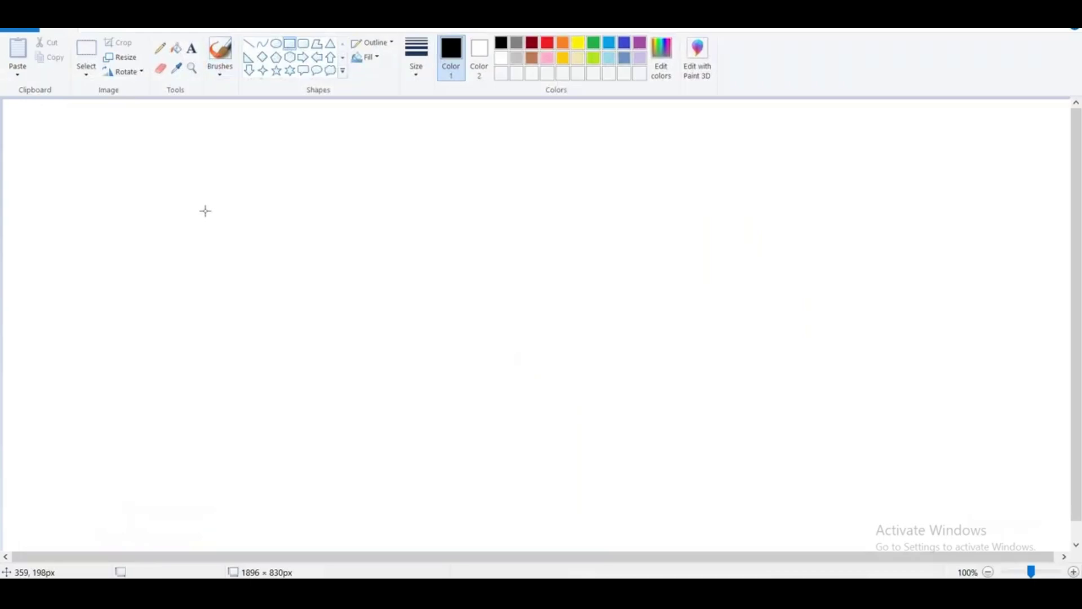
pyautogui.click(276, 44)
pyautogui.moveTo(134, 211); pyautogui.dragTo(460, 427)
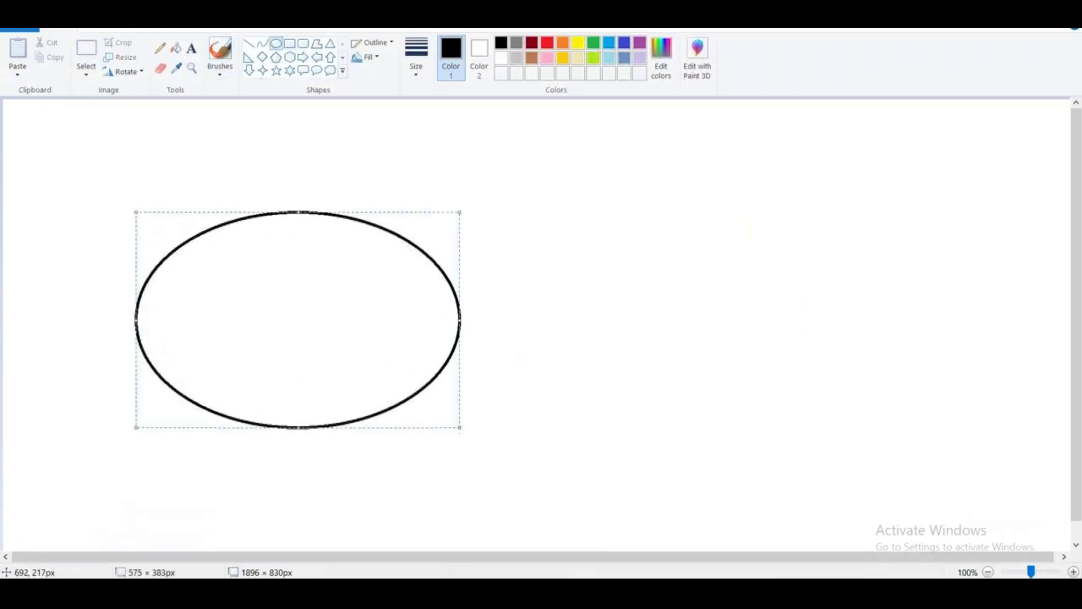
# Draw a diamond over the large ellipse's right edge and a roughly horizontal line about 274 px long extending right from it
pyautogui.click(265, 58)
pyautogui.moveTo(403, 278); pyautogui.dragTo(493, 346)
pyautogui.click(539, 411)
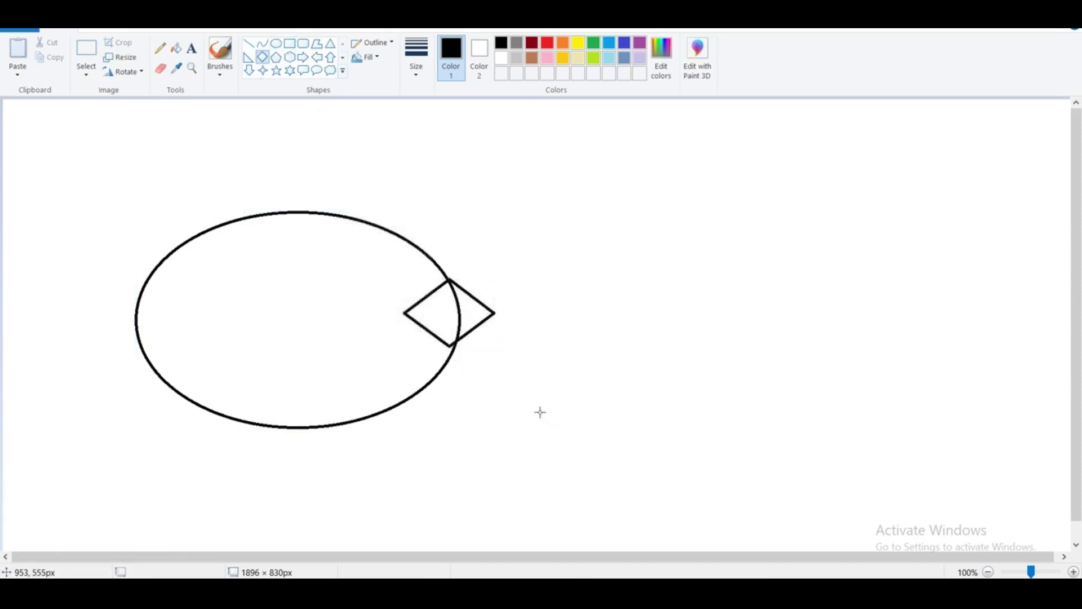
pyautogui.click(249, 44)
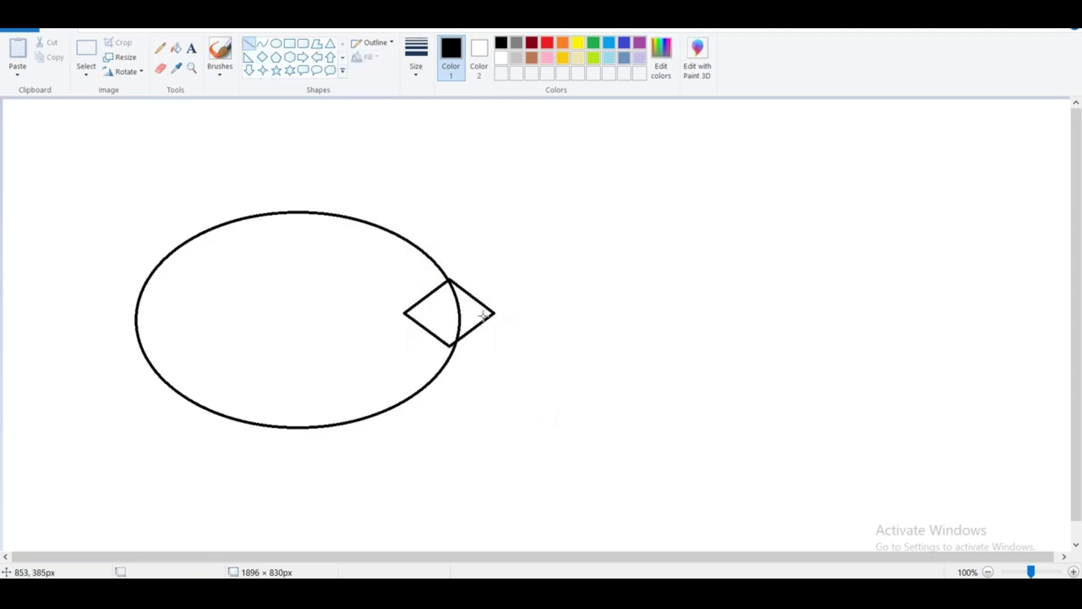
pyautogui.moveTo(484, 316); pyautogui.dragTo(638, 313)
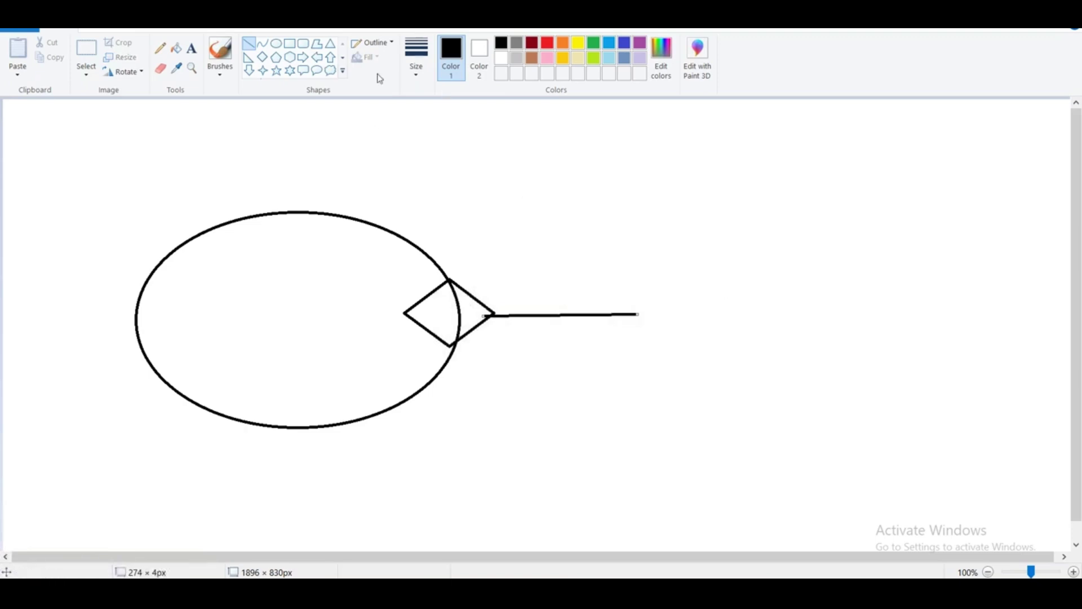
# Draw a small ellipse about 194 × 101 px around the line's right end and a horizontal line about 395 px long through it to the right
pyautogui.click(275, 43)
pyautogui.moveTo(589, 287); pyautogui.dragTo(699, 344)
pyautogui.click(249, 44)
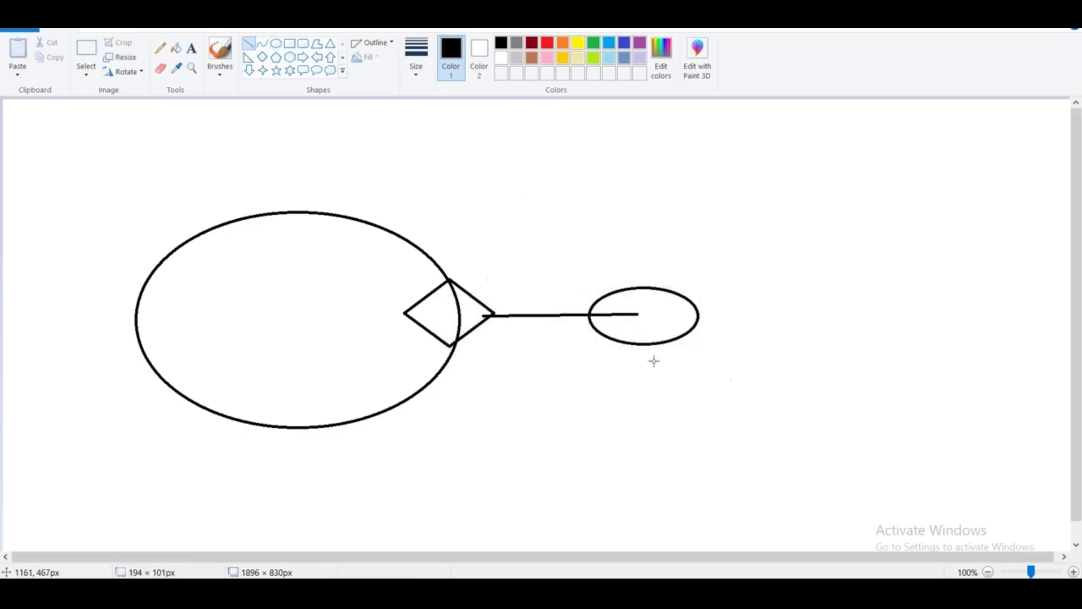
pyautogui.moveTo(617, 314); pyautogui.dragTo(840, 314)
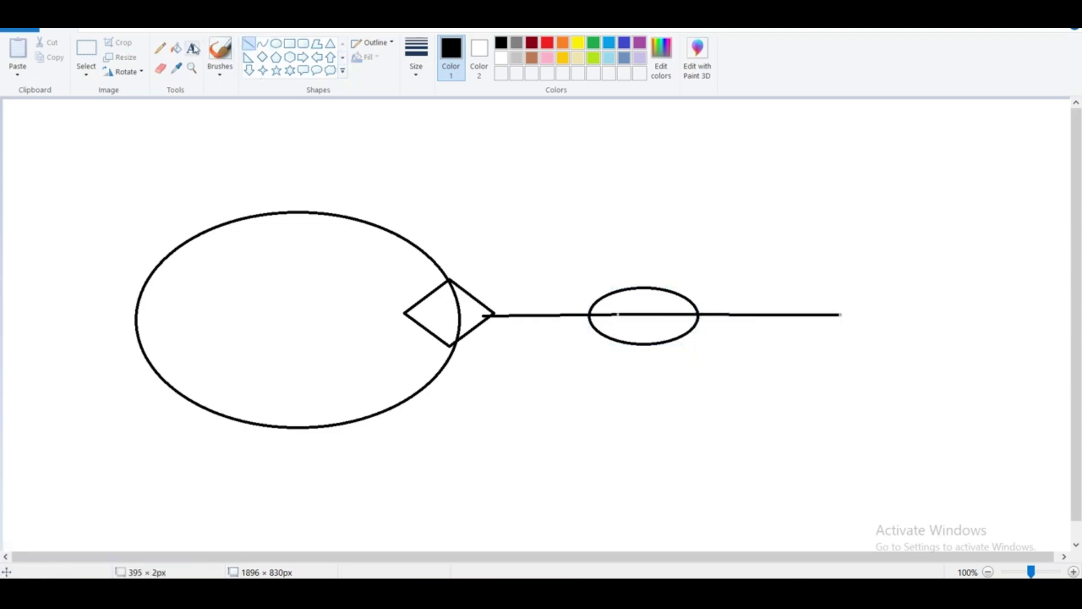
# Draw a star about 119 × 126 px at the line's right end and a rectangle about 657 × 57 px around the line from diamond to star
pyautogui.click(262, 57)
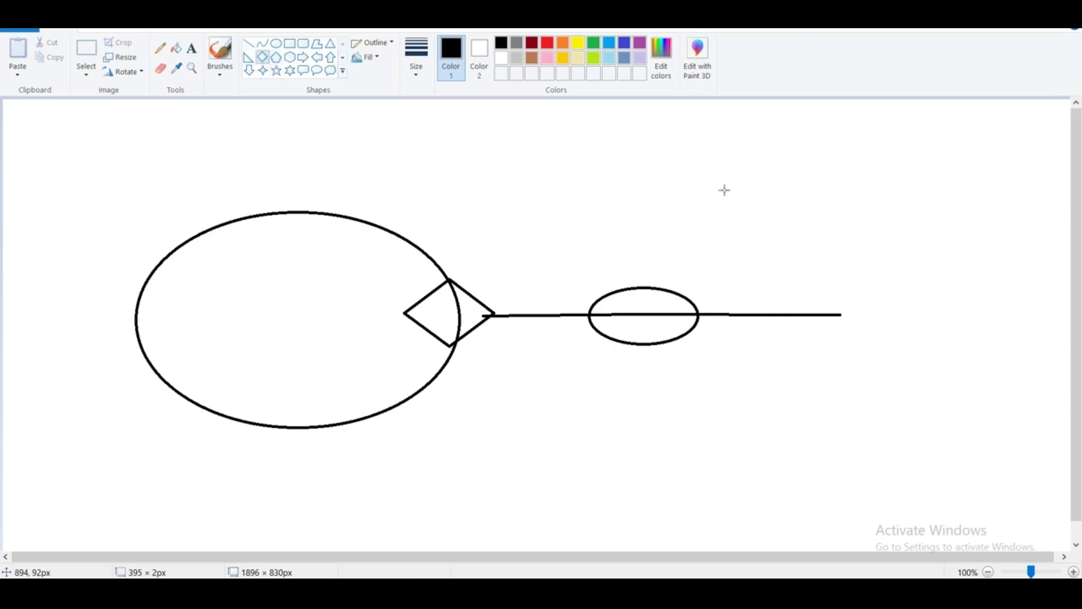
pyautogui.click(276, 71)
pyautogui.moveTo(832, 280); pyautogui.dragTo(899, 351)
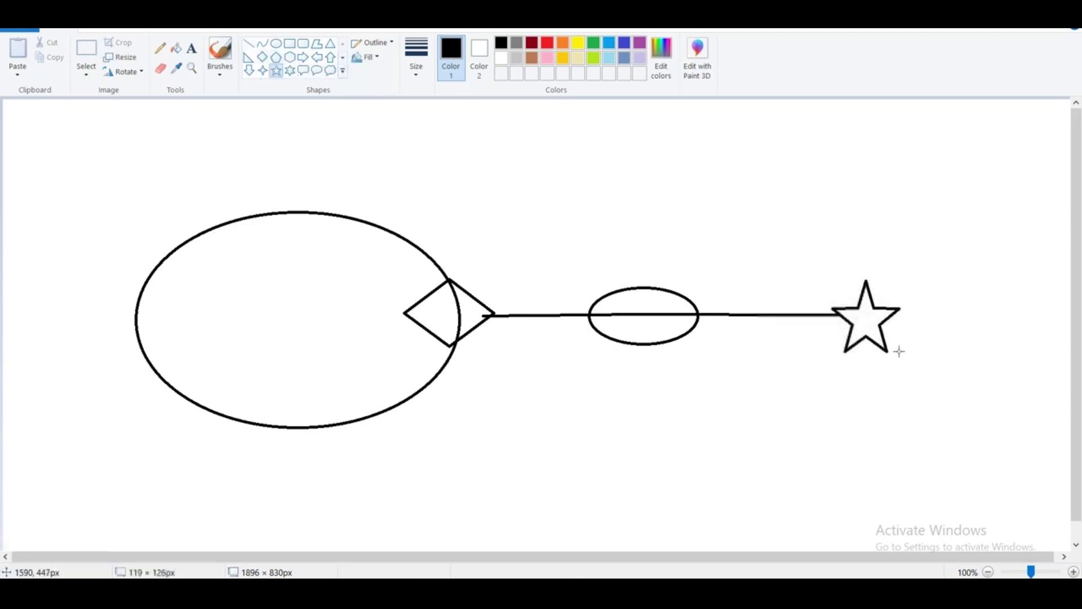
pyautogui.click(889, 424)
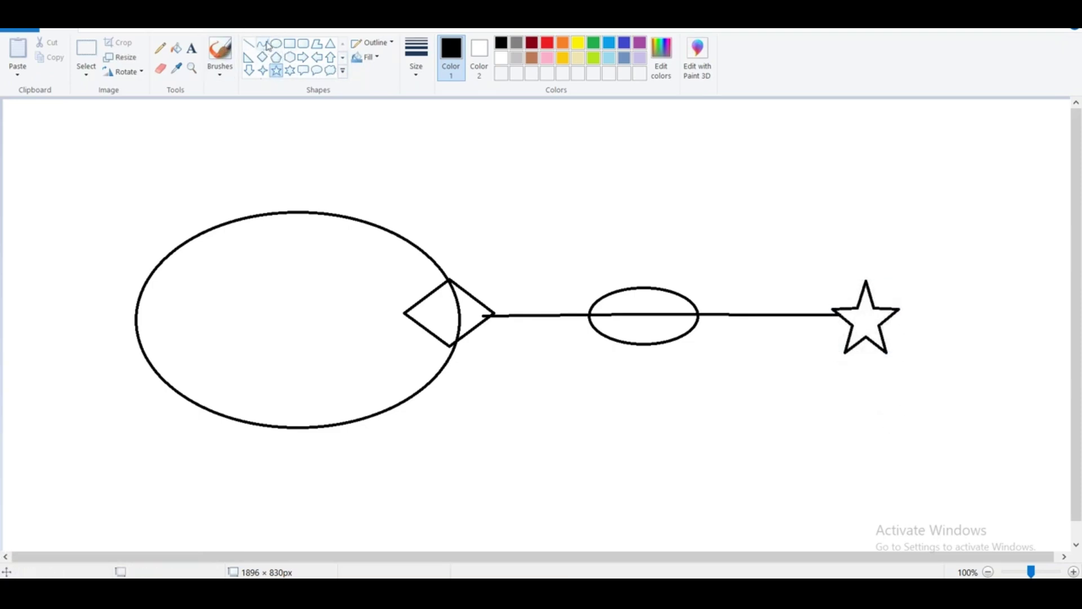
pyautogui.click(290, 43)
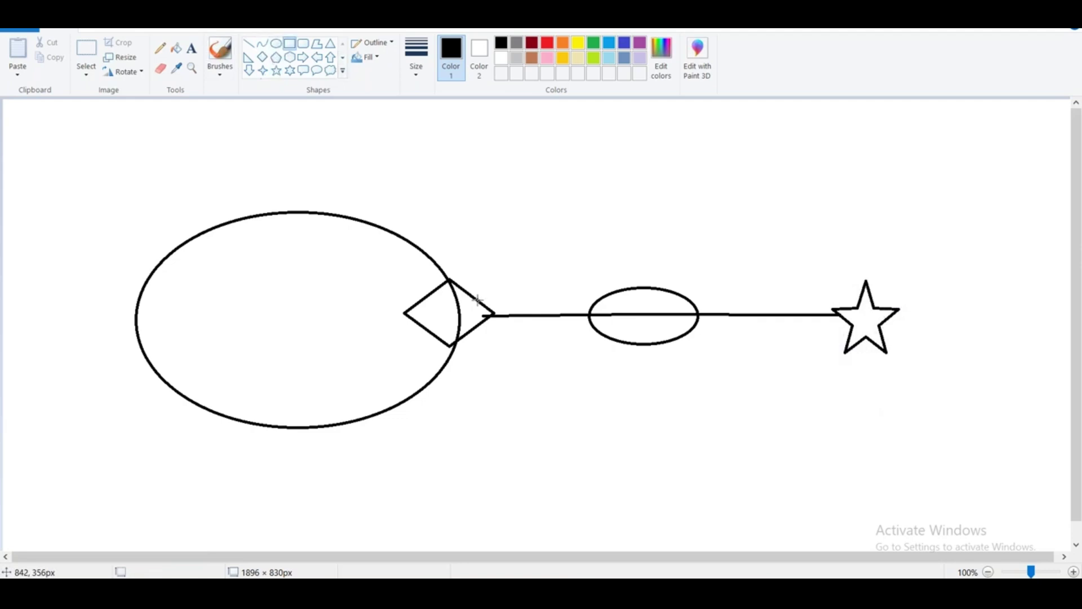
pyautogui.moveTo(476, 299); pyautogui.dragTo(847, 331)
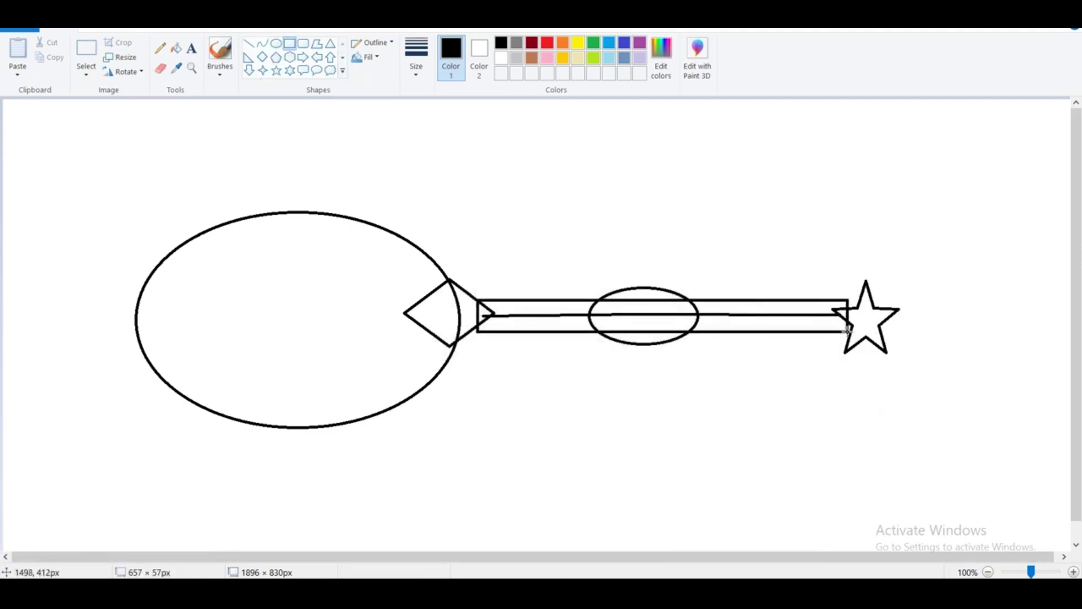
# Add the text label "Internet" centred below the small ellipse
pyautogui.click(192, 48)
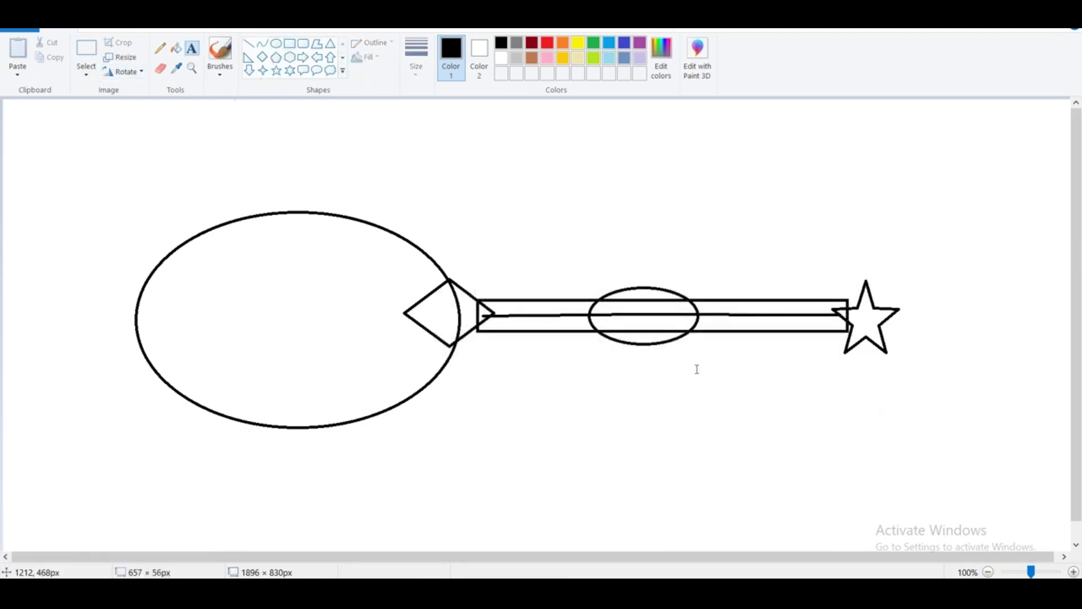
pyautogui.moveTo(565, 350); pyautogui.dragTo(753, 410)
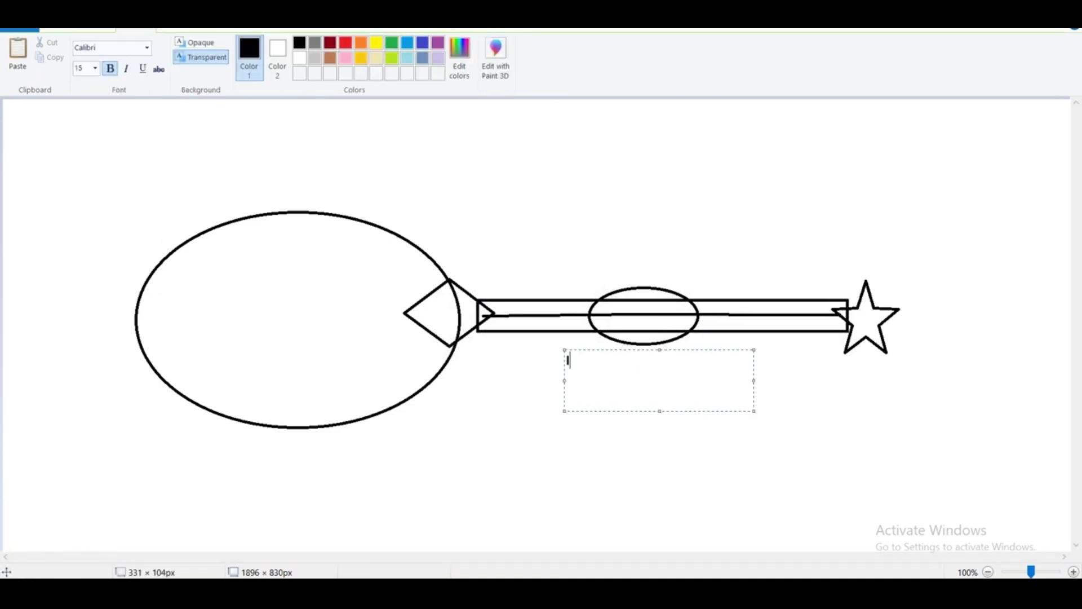
pyautogui.write('Internet')
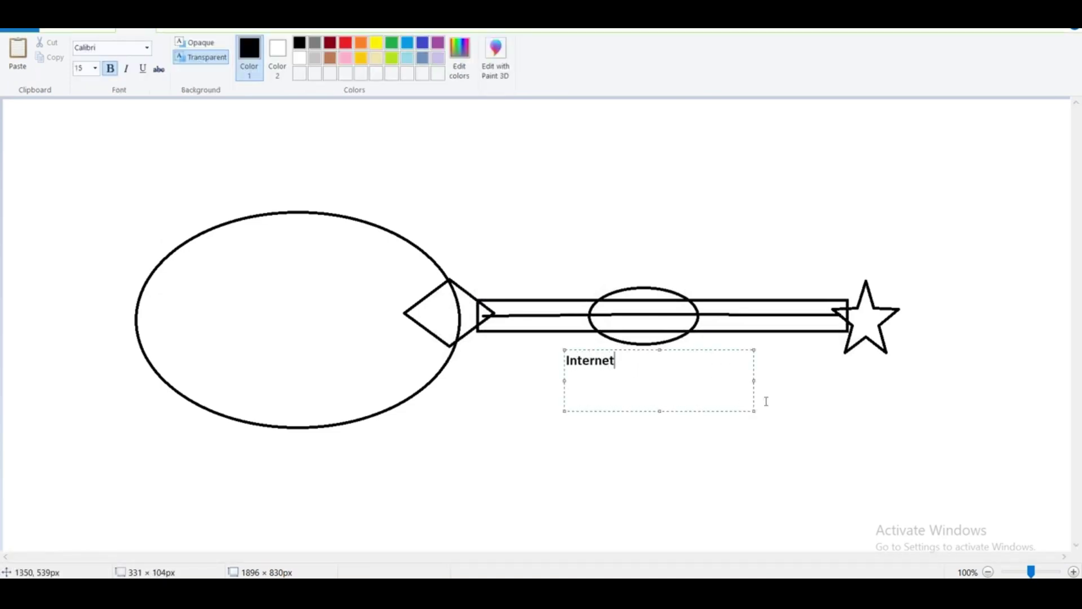
pyautogui.moveTo(717, 348); pyautogui.dragTo(766, 350)
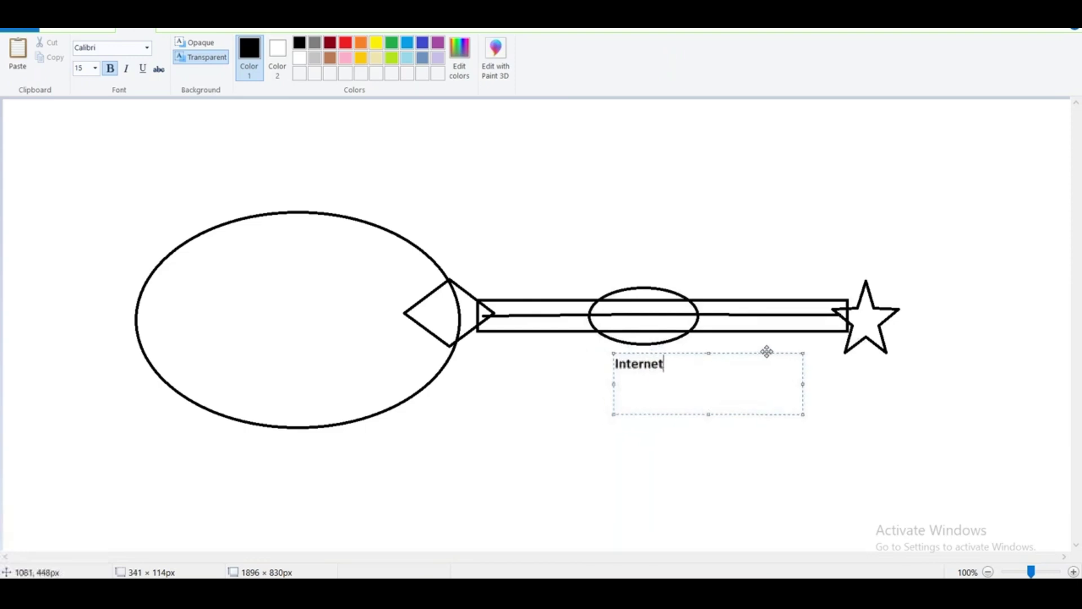
pyautogui.click(749, 458)
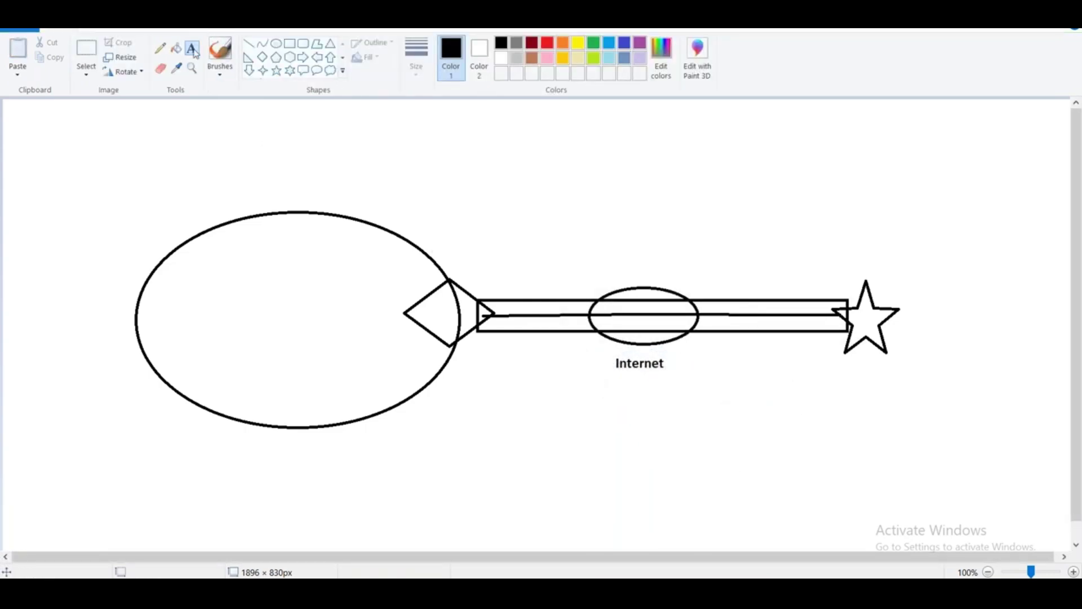
# Add the text label "VPN Client" just to the right of the star
pyautogui.click(861, 314)
pyautogui.write('VPN Client')
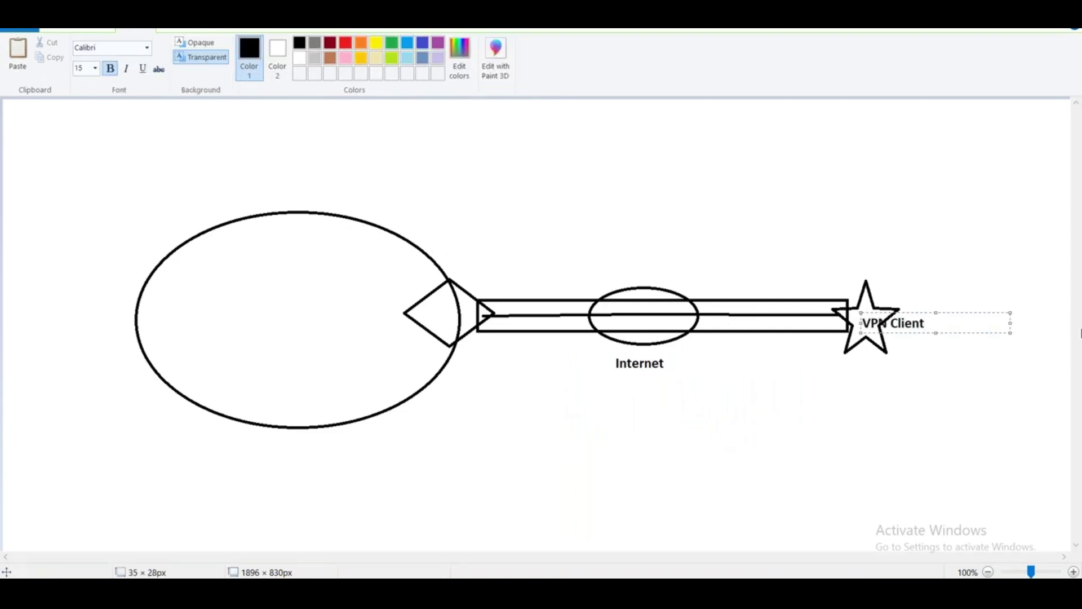
pyautogui.moveTo(972, 312); pyautogui.dragTo(1002, 320)
pyautogui.click(947, 344)
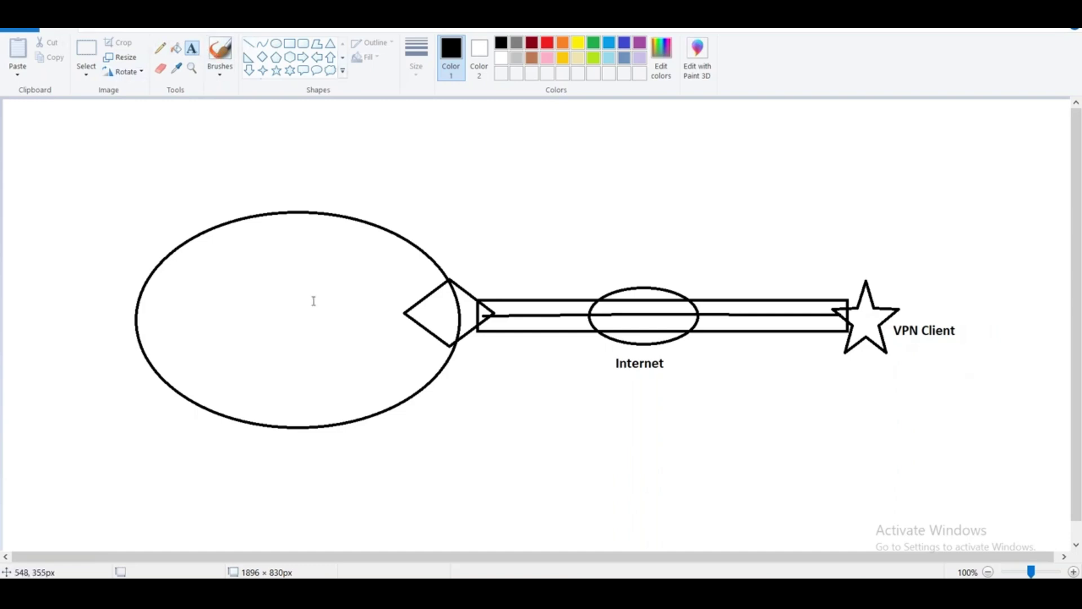
# Label the diamond "VPN Server Device" on two lines, placing the text inside the large ellipse at the diamond's upper left
pyautogui.click(348, 276)
pyautogui.write('VPN ')
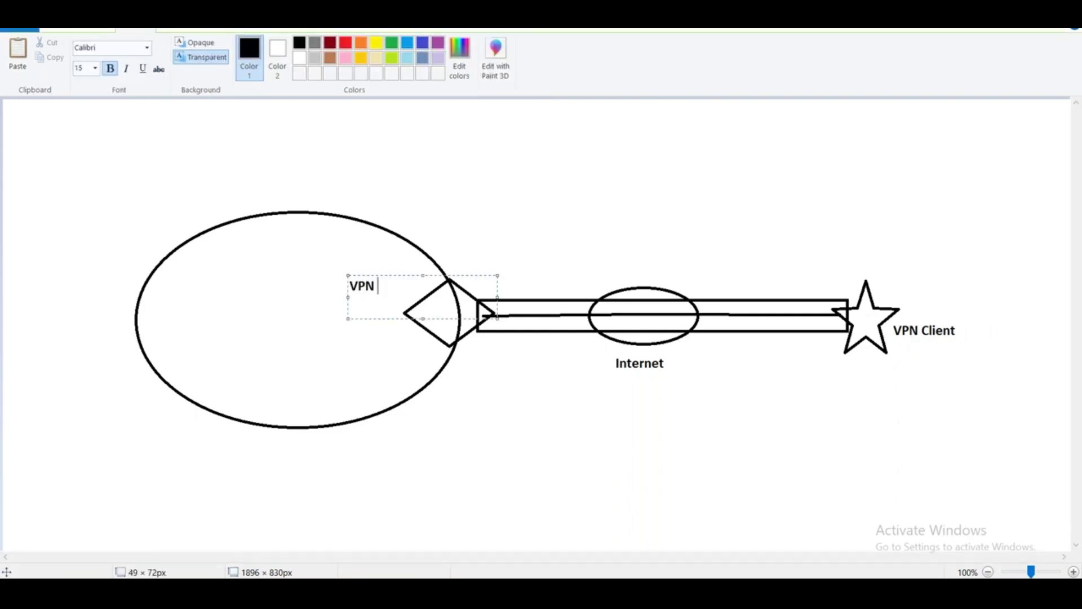
pyautogui.write('Dev')
pyautogui.press('BackSpace')
pyautogui.press('BackSpace')
pyautogui.press('BackSpace')
pyautogui.write('Server')
pyautogui.press('Return')
pyautogui.write('Dev')
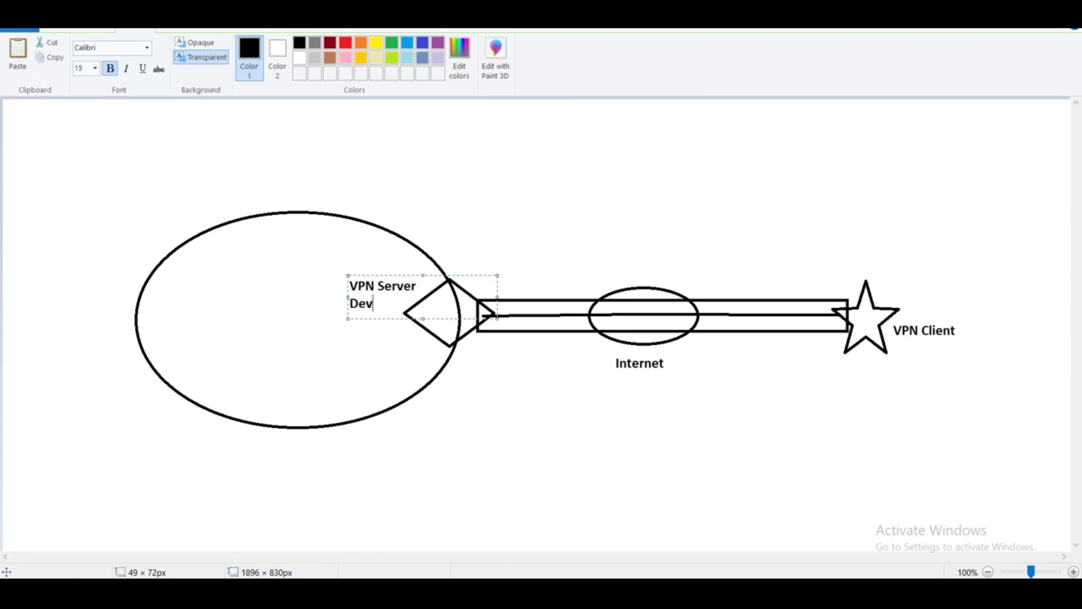
pyautogui.write('ice')
pyautogui.click(348, 449)
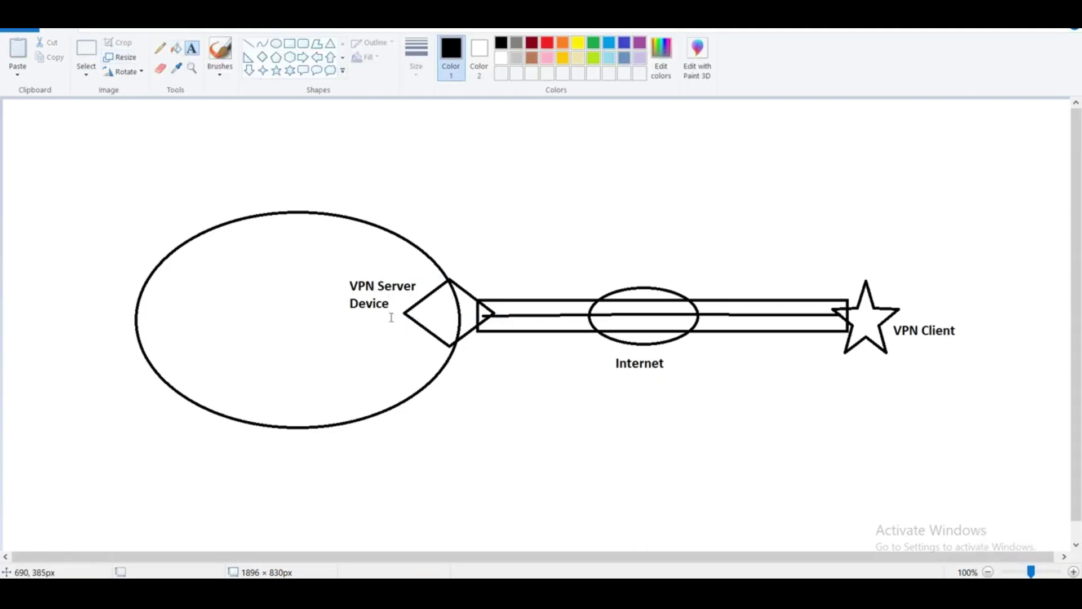
# Add the label "Private range of IP" below the diamond inside the large ellipse and "Private IP" below the star
pyautogui.moveTo(327, 338); pyautogui.dragTo(477, 377)
pyautogui.write('Private ')
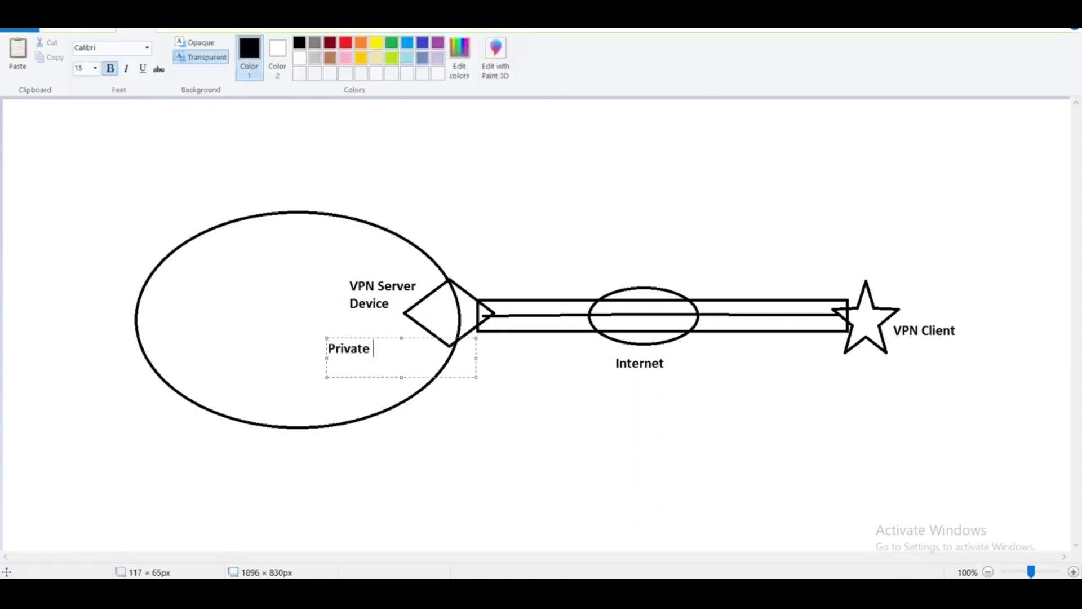
pyautogui.write('range of IP')
pyautogui.moveTo(855, 352); pyautogui.dragTo(907, 387)
pyautogui.write('Private IP')
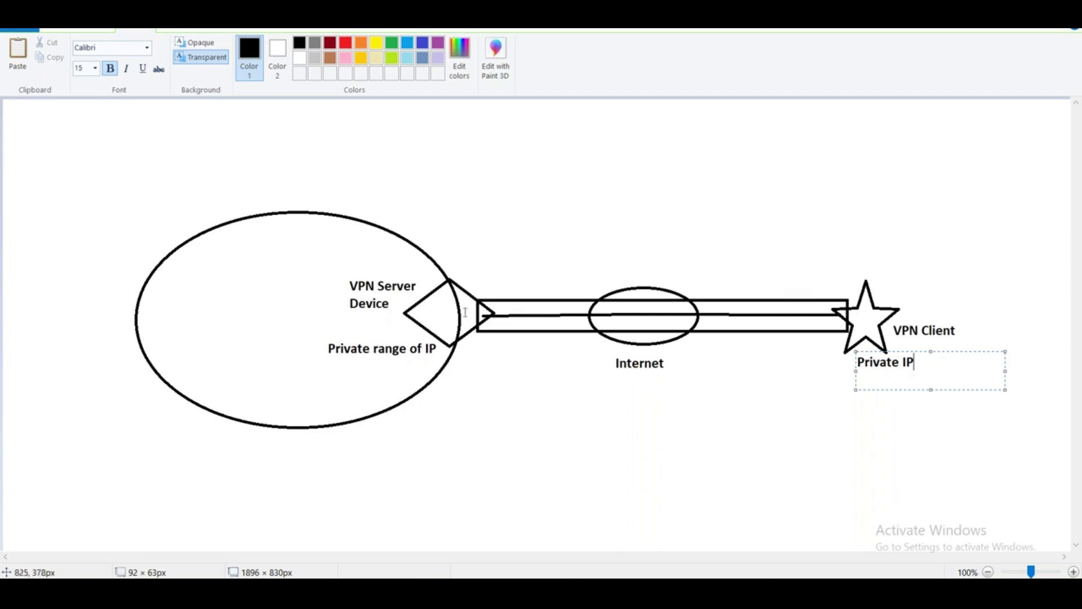
# Add a two-line note below the Internet label reading "VPN Session - VPN range of IP" and "Client CIDR range"
pyautogui.click(66, 29)
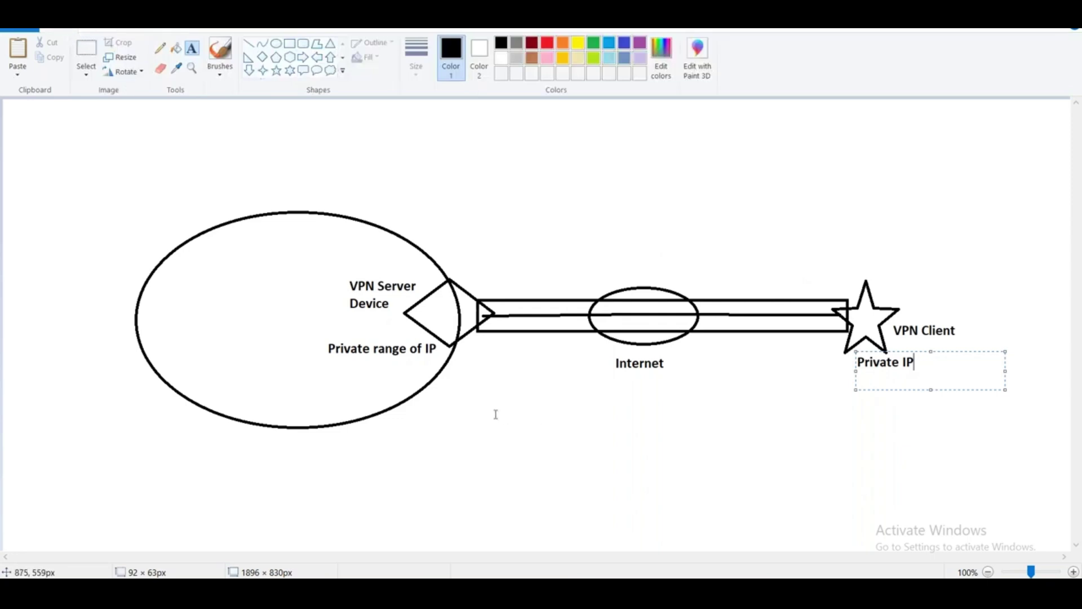
pyautogui.moveTo(495, 413); pyautogui.dragTo(762, 486)
pyautogui.write('VPN Se')
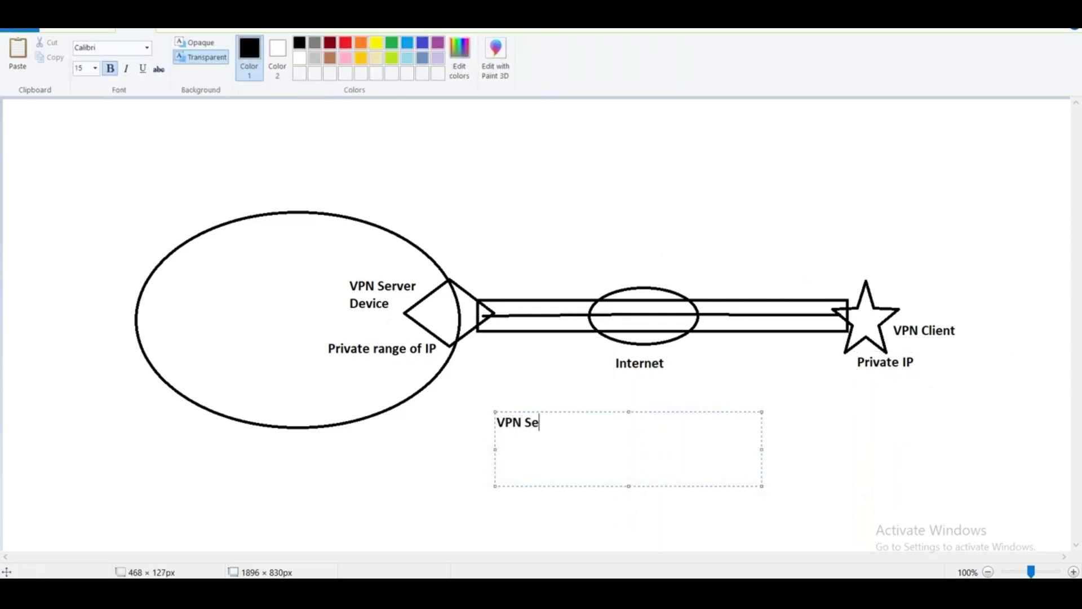
pyautogui.write('ssion - VPN range of IP')
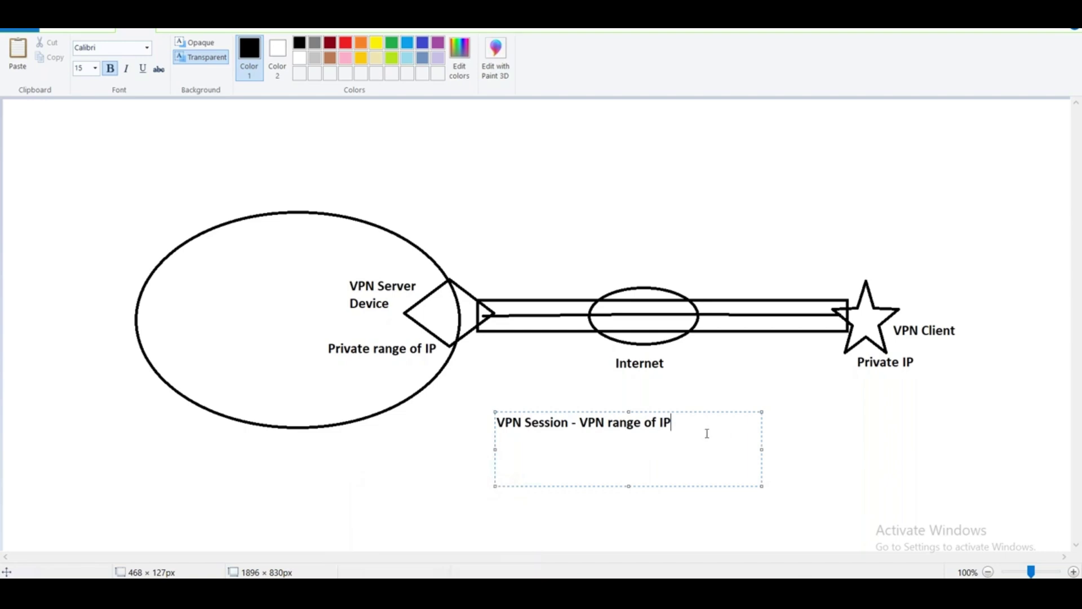
pyautogui.press('Return')
pyautogui.write('Client CID')
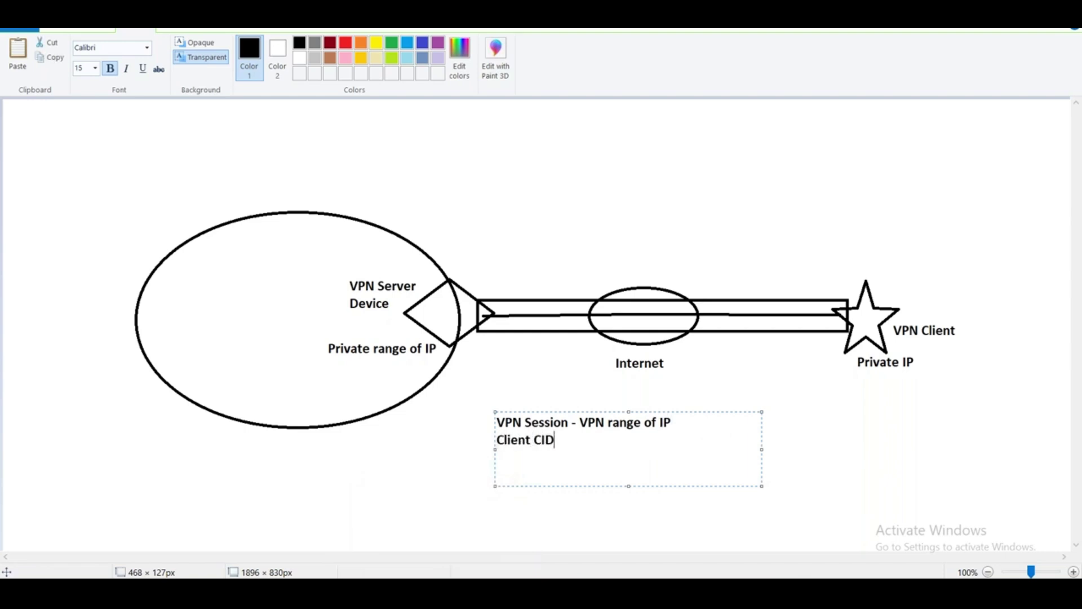
pyautogui.write('R range')
# Switch to the AWS console, start creating a Client VPN endpoint and set its Client IPv4 CIDR to 172.16.100.0/24
pyautogui.hotkey('alt', 'Tab')
pyautogui.hotkey('alt', 'Tab')
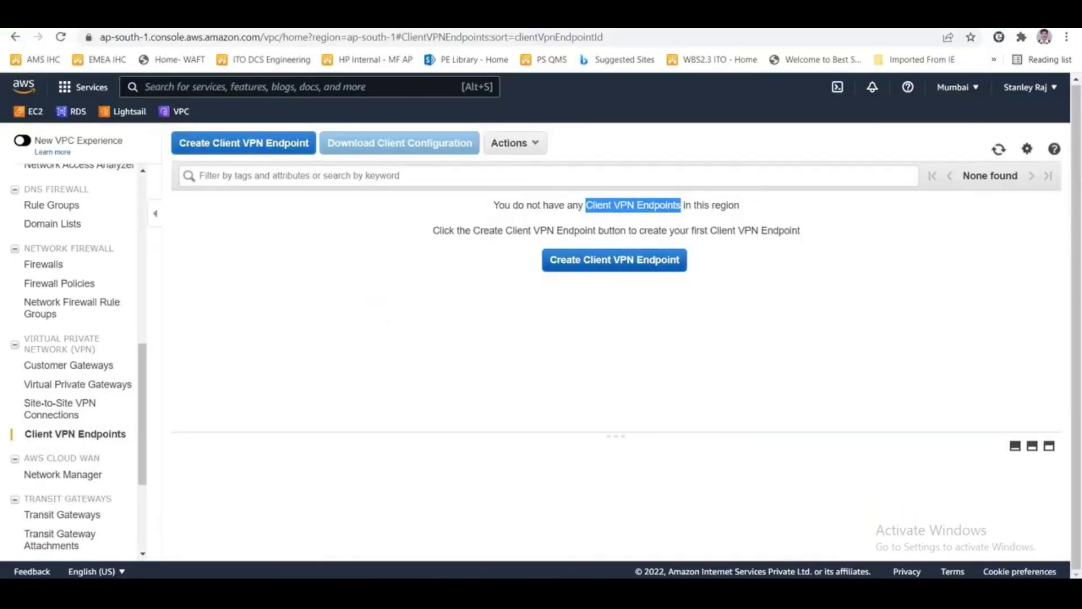
pyautogui.click(614, 259)
pyautogui.moveTo(235, 323); pyautogui.dragTo(312, 323)
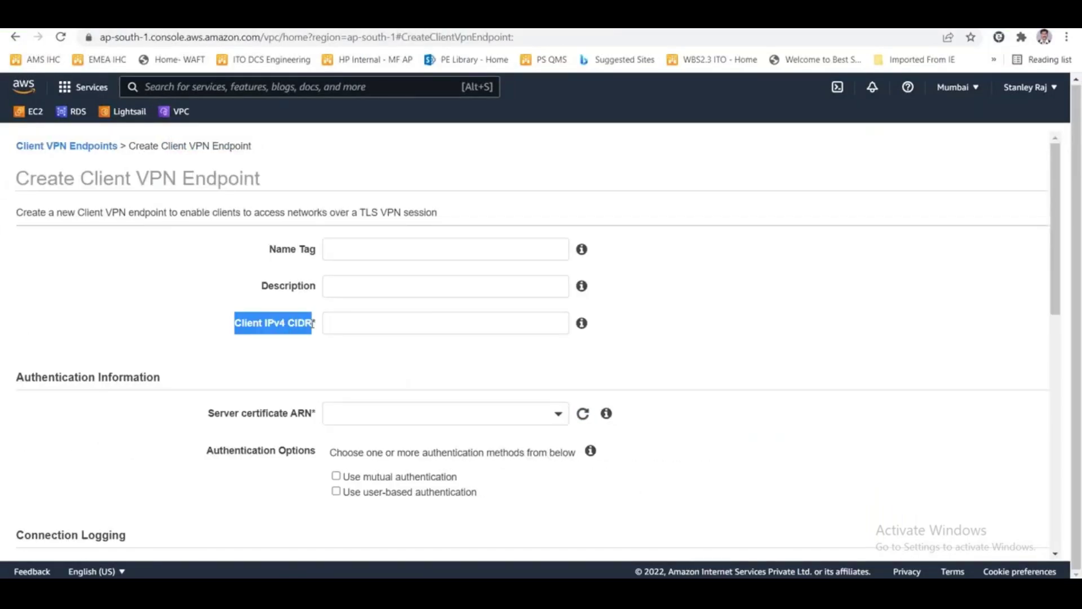
pyautogui.click(364, 326)
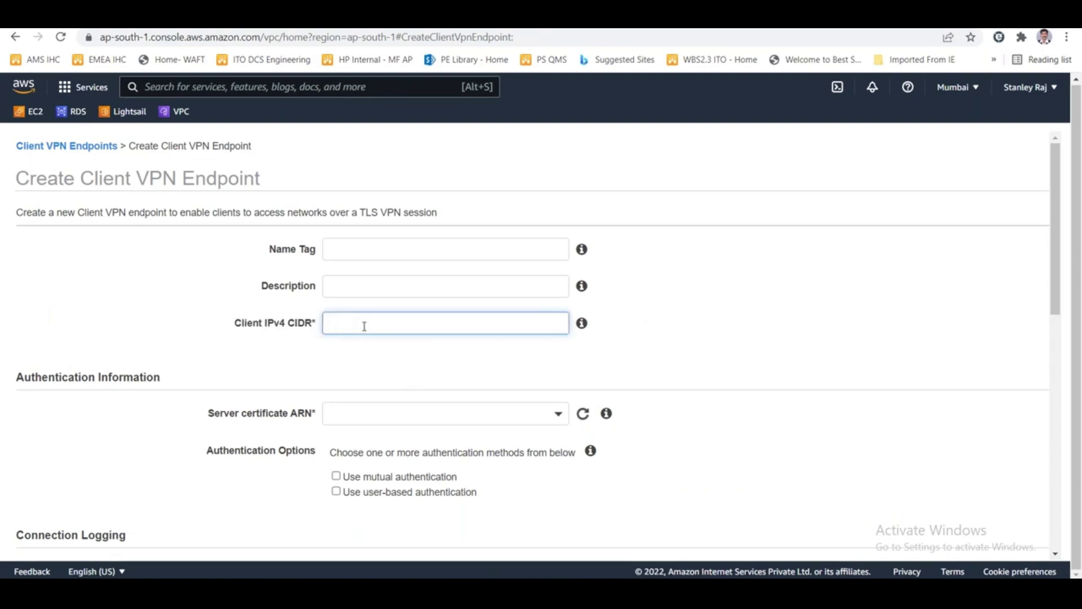
pyautogui.write('172.16.100.0/24')
# Set the endpoint's name tag to "AWSwithStanVPN" and its description to "Clients"
pyautogui.click(366, 251)
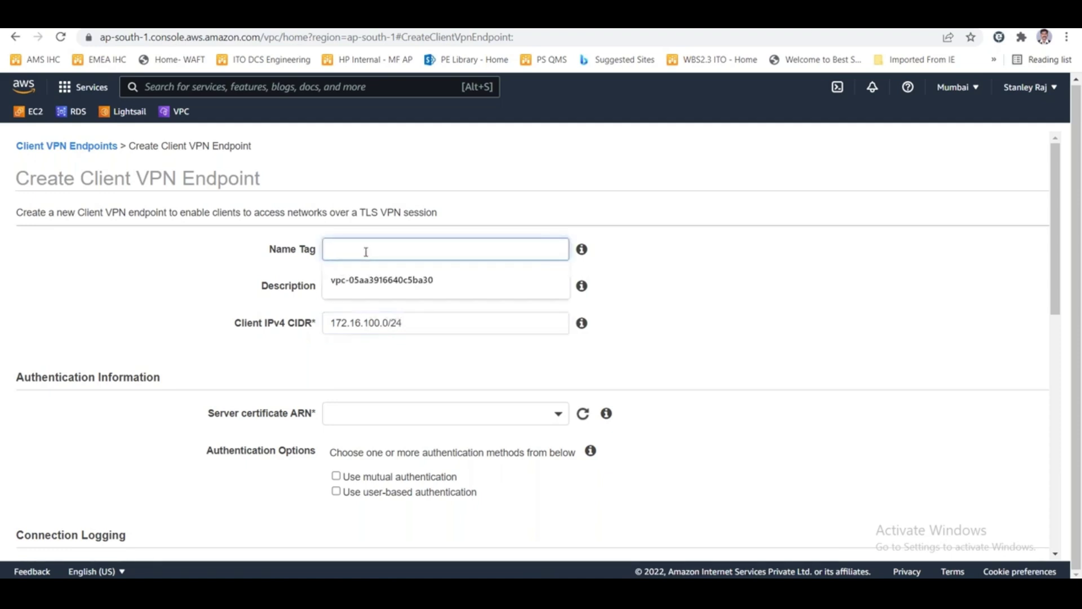
pyautogui.write('AWSwith')
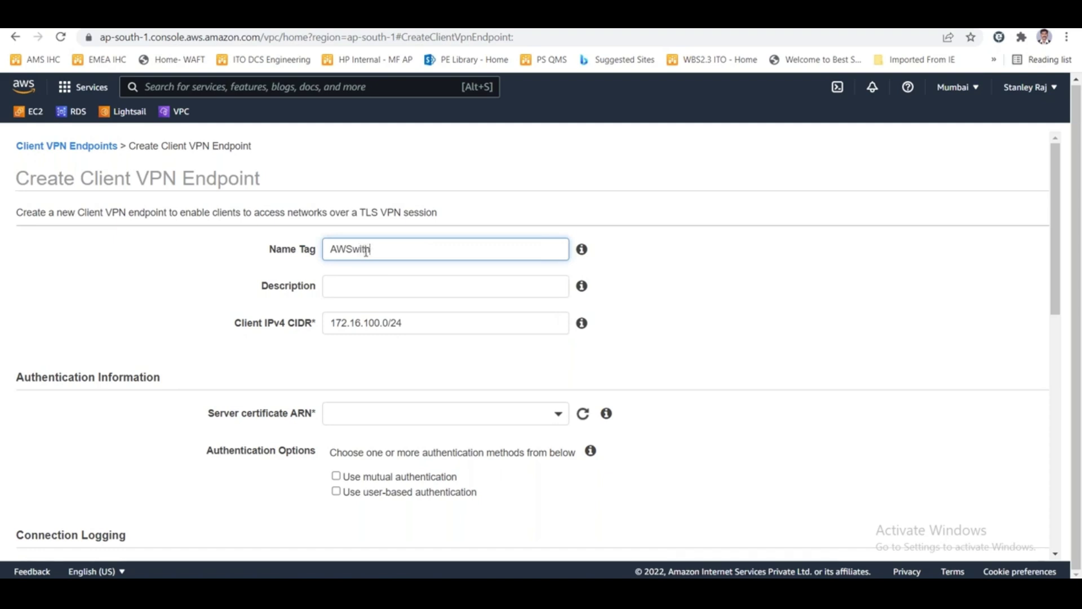
pyautogui.write('StanVPN')
pyautogui.click(358, 281)
pyautogui.write('Clients')
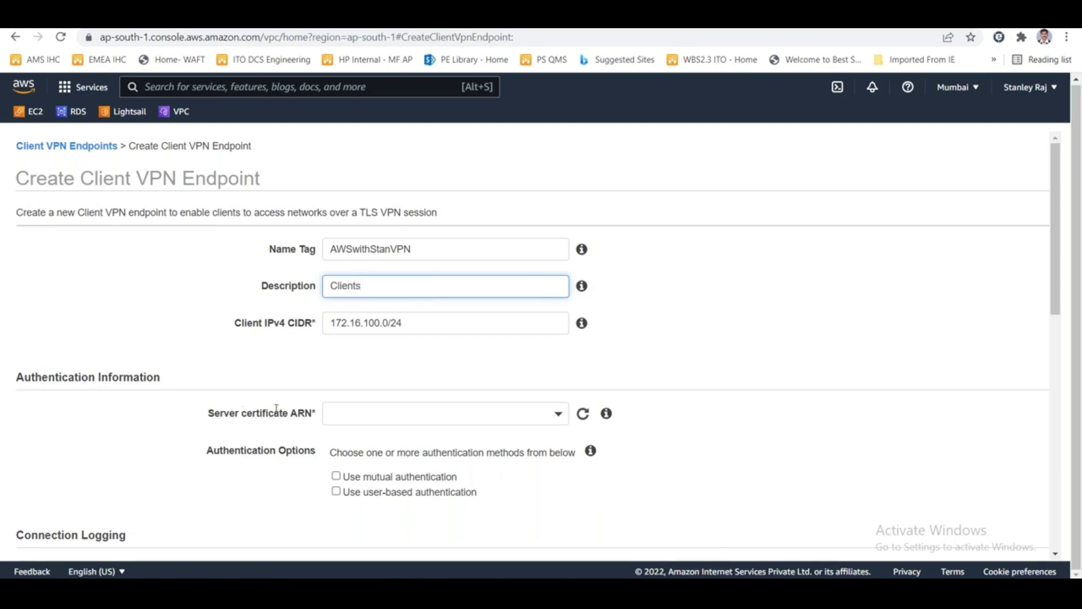
# Review the remaining endpoint settings and the client CIDR entry, and return to the VPN diagram in Paint
pyautogui.scroll(-6, 271, 428)
pyautogui.scroll(6, 383, 341)
pyautogui.moveTo(390, 323); pyautogui.dragTo(313, 323)
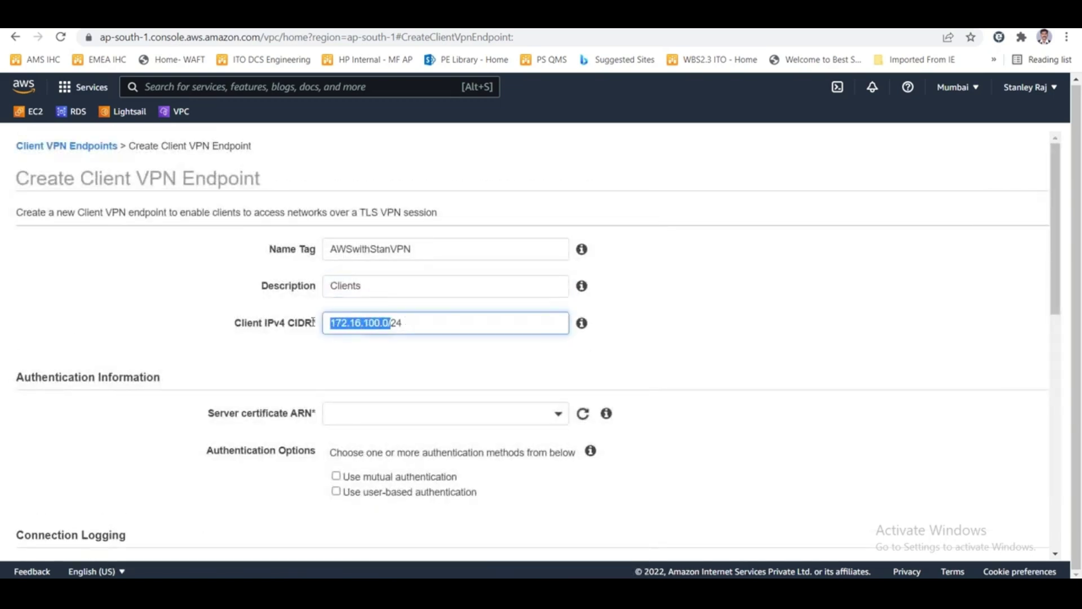
pyautogui.click(654, 359)
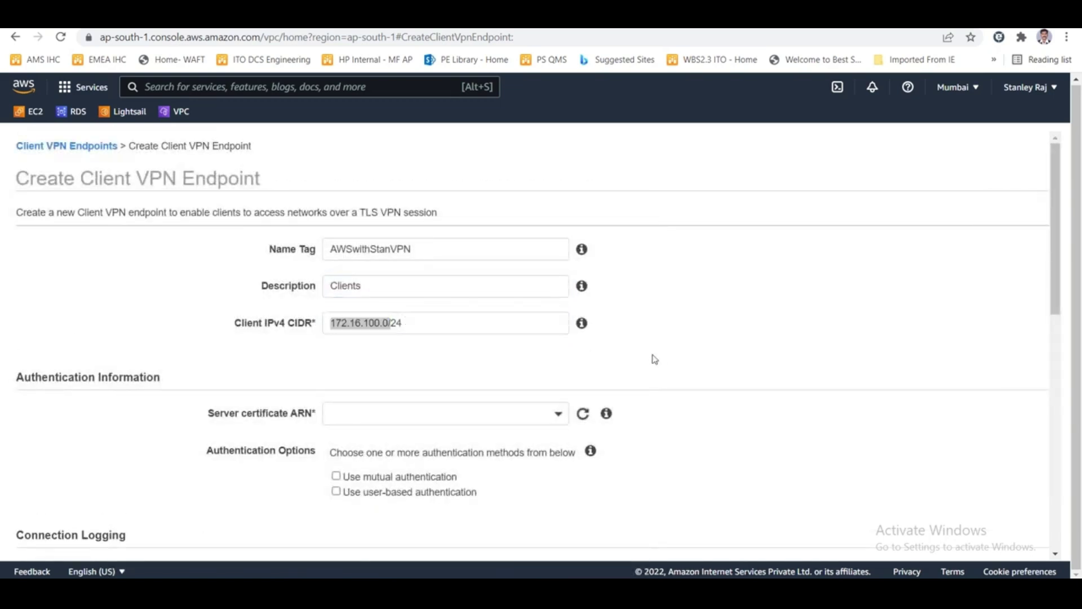
pyautogui.hotkey('alt', 'Tab')
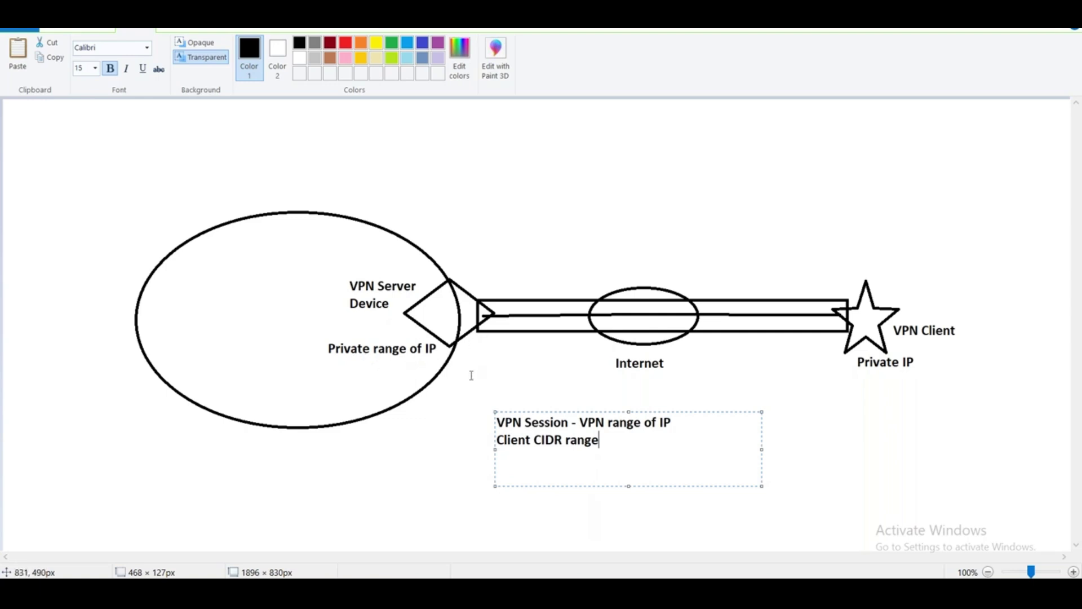
# Switch to the Excel workbook and enter "Internet" in B19 with "Public Internet - Chargeable based on the consumption" in C19
pyautogui.hotkey('alt', 'Tab')
pyautogui.hotkey('alt', 'Tab')
pyautogui.hotkey('alt', 'Tab')
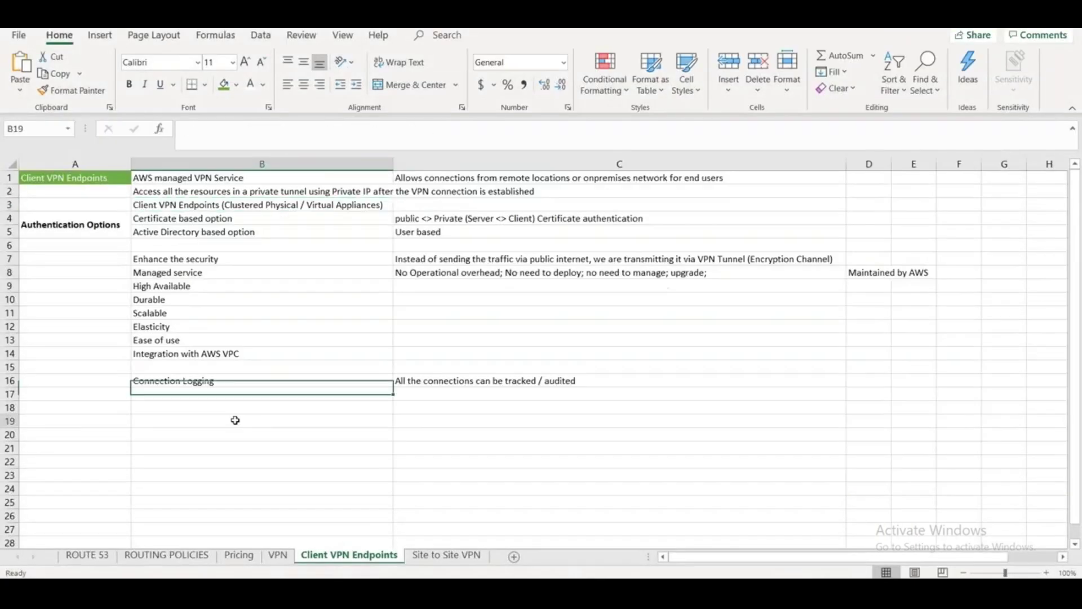
pyautogui.click(234, 420)
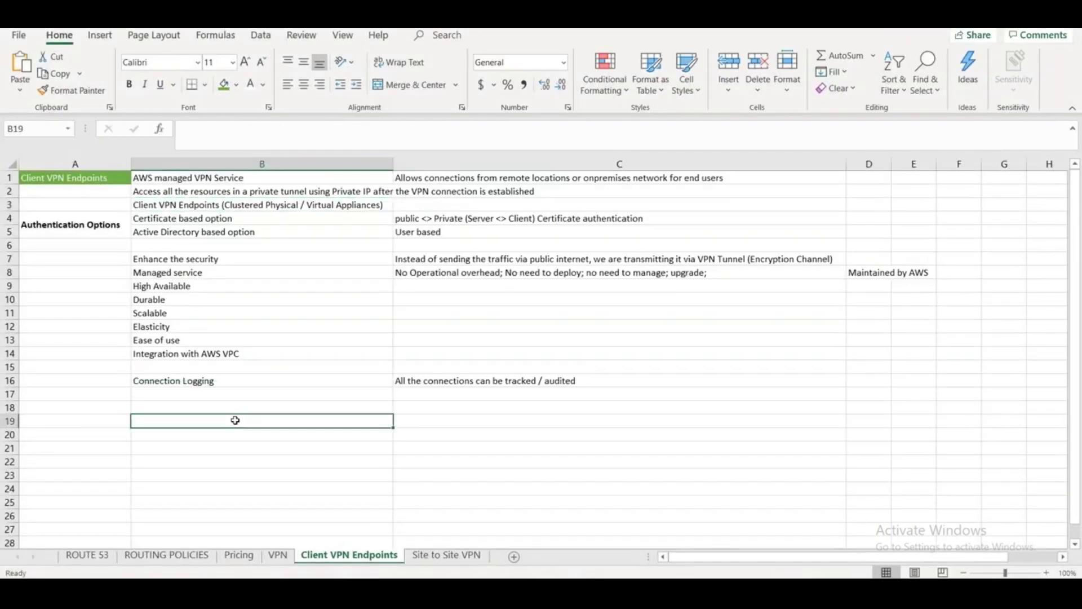
pyautogui.write('Internet')
pyautogui.press('Tab')
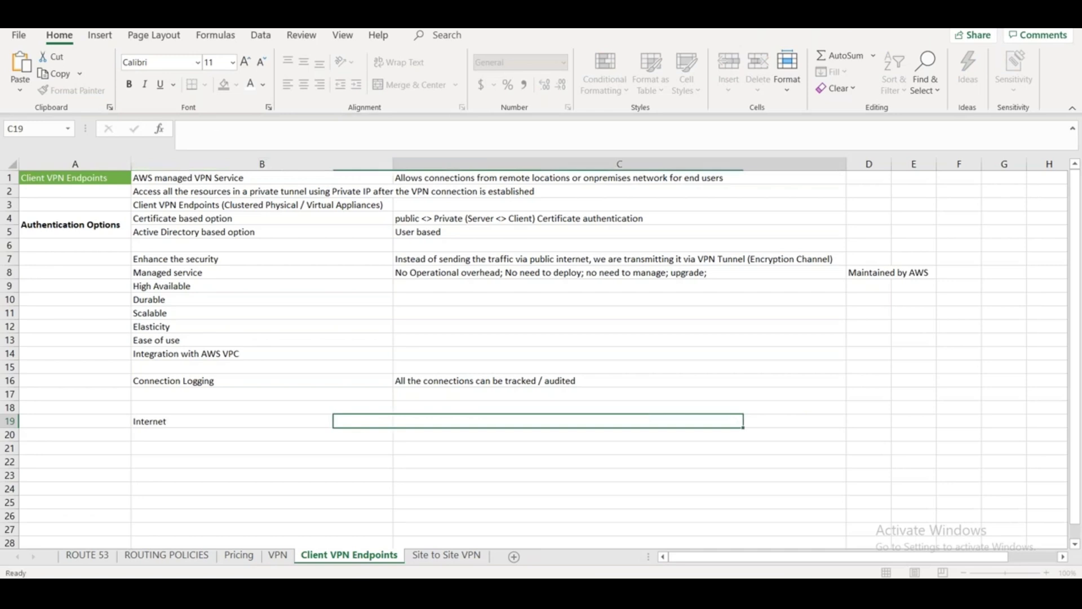
pyautogui.write('Public Inter')
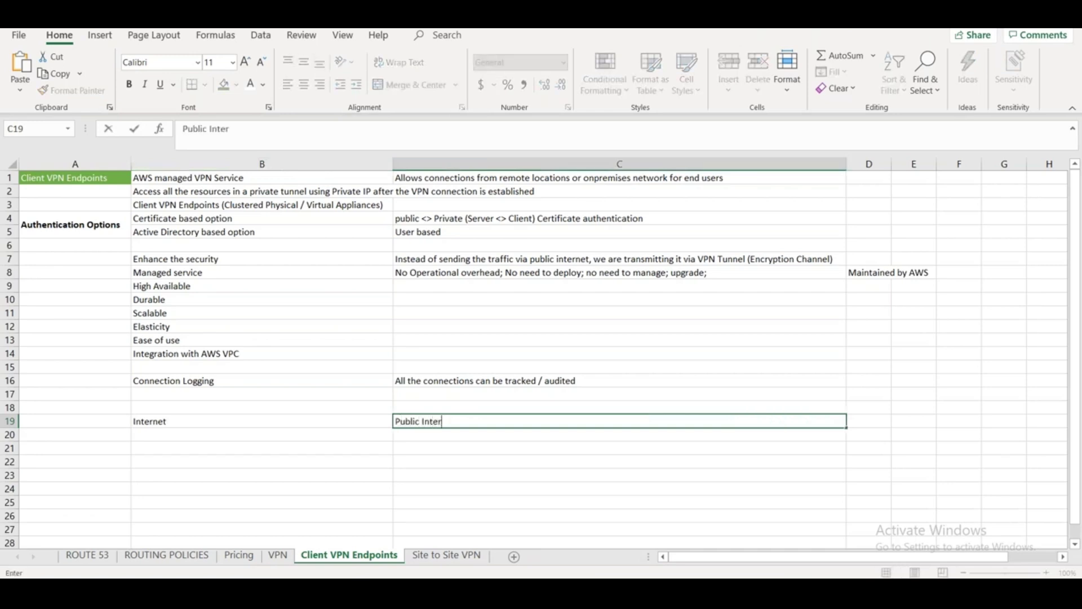
pyautogui.write('net - Chargeab')
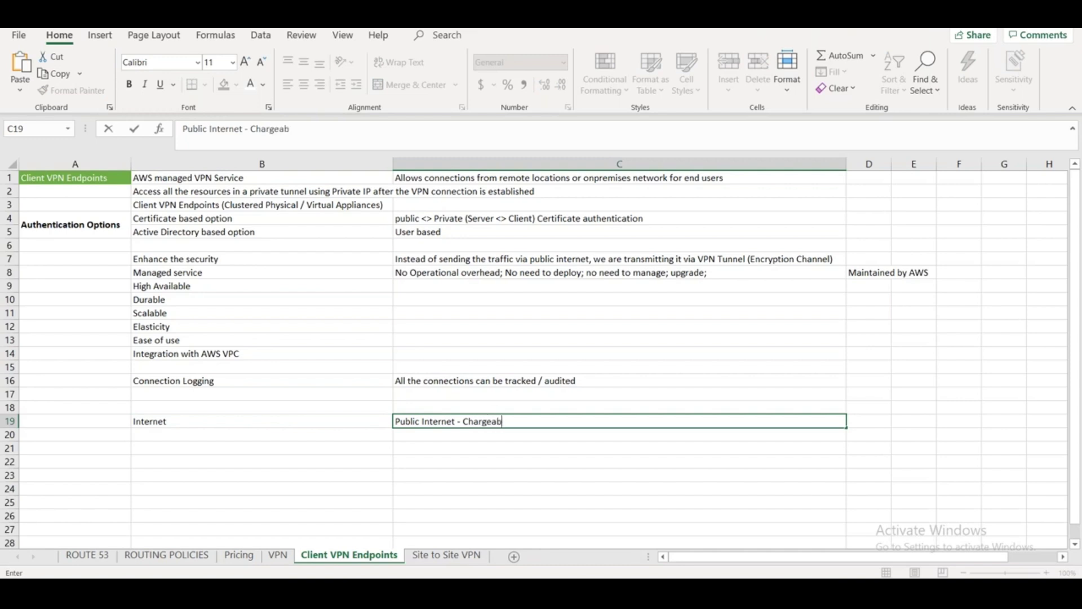
pyautogui.write('le based on the c')
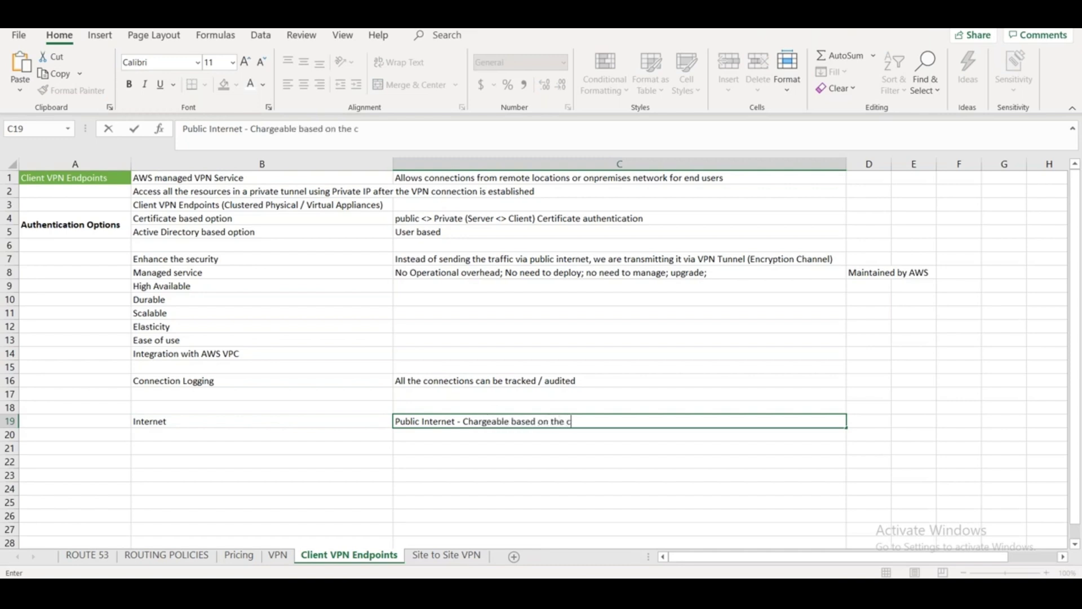
pyautogui.write('onsumption')
pyautogui.press('Return')
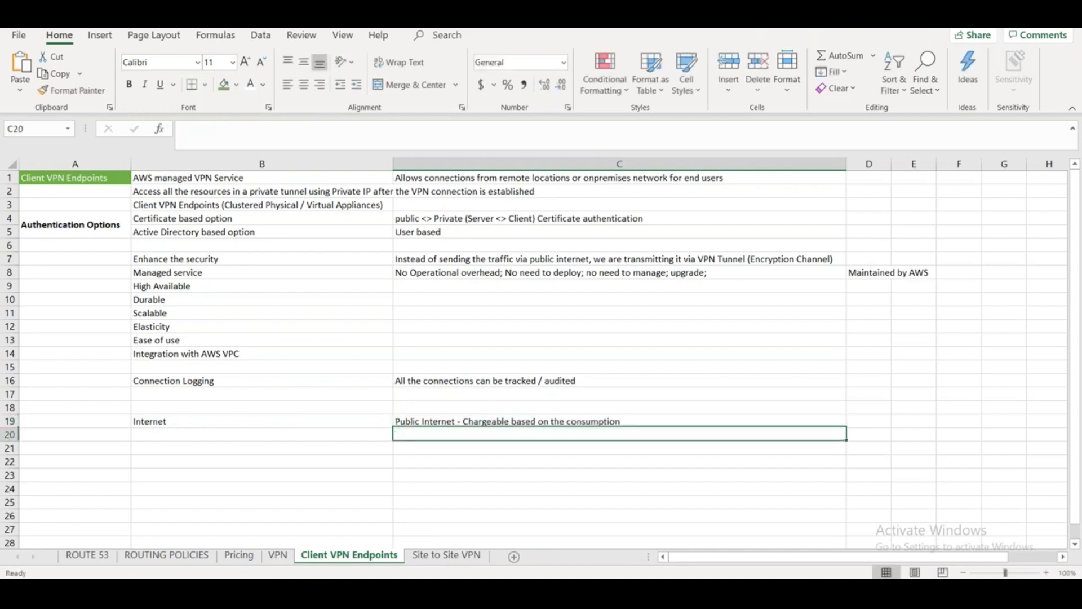
# Enter "VPN Tunnel" in B20 and "Secure Session within the Internet connection (VPN Server - Client endpoint)" in C20
pyautogui.press('Left')
pyautogui.write('VPN Tun')
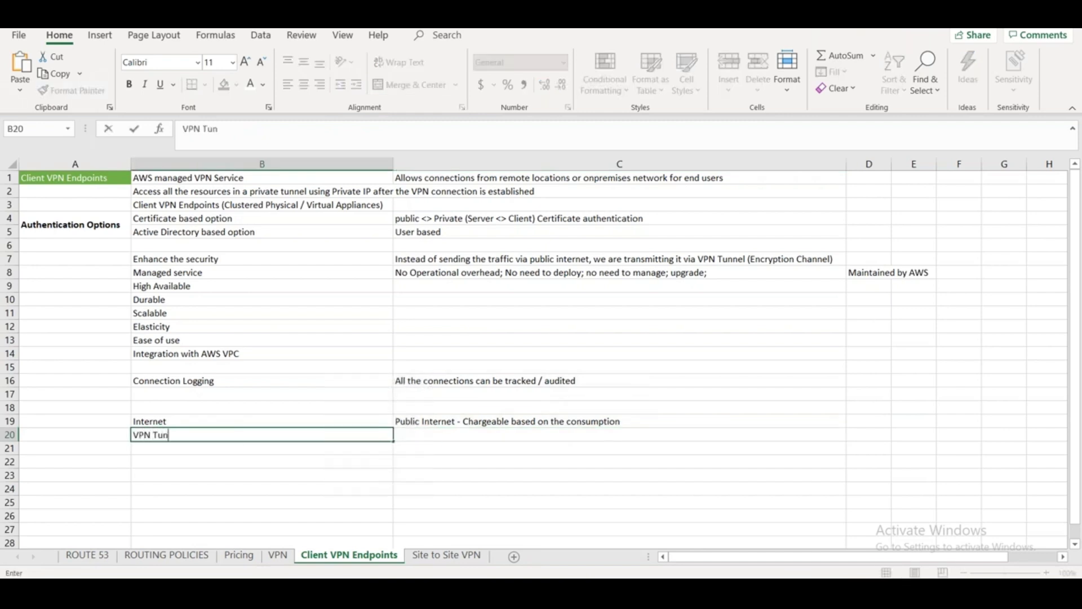
pyautogui.write('nel')
pyautogui.press('Tab')
pyautogui.write('SEcure')
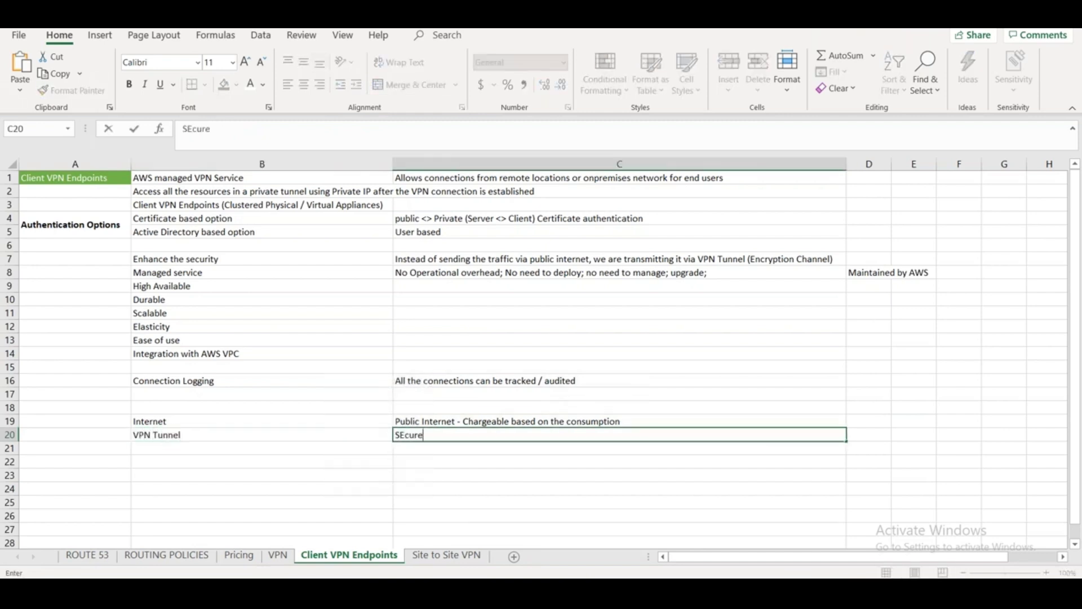
pyautogui.write(' Session wi')
pyautogui.write('thin th')
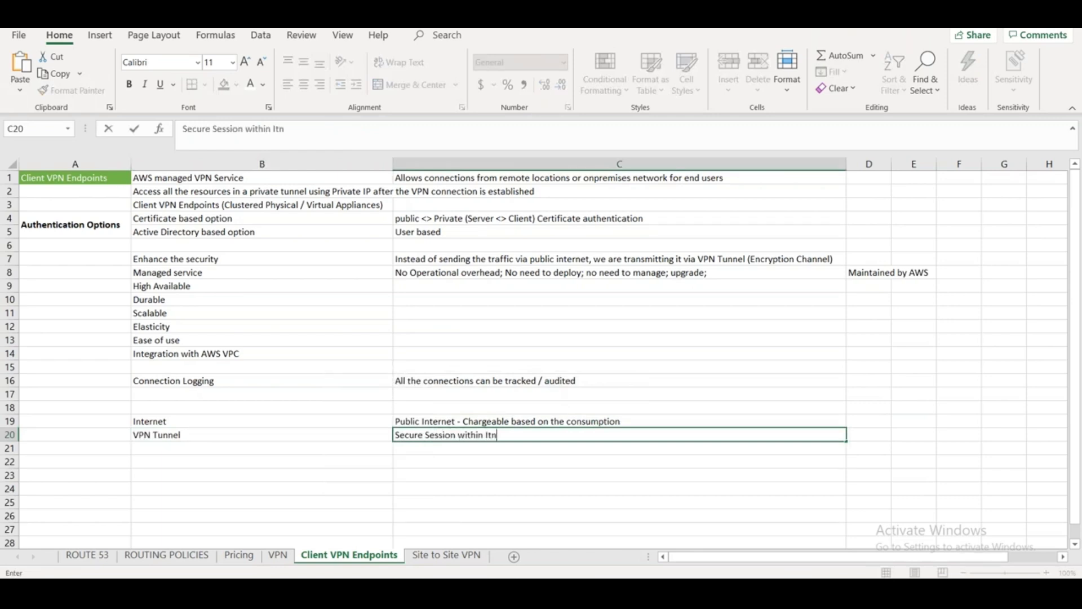
pyautogui.press('BackSpace')
pyautogui.press('BackSpace')
pyautogui.press('BackSpace')
pyautogui.write('the IT Network')
pyautogui.press('BackSpace')
pyautogui.press('BackSpace')
pyautogui.press('BackSpace')
pyautogui.press('BackSpace')
pyautogui.press('BackSpace')
pyautogui.press('BackSpace')
pyautogui.press('BackSpace')
pyautogui.press('BackSpace')
pyautogui.press('BackSpace')
pyautogui.write('nternet connec')
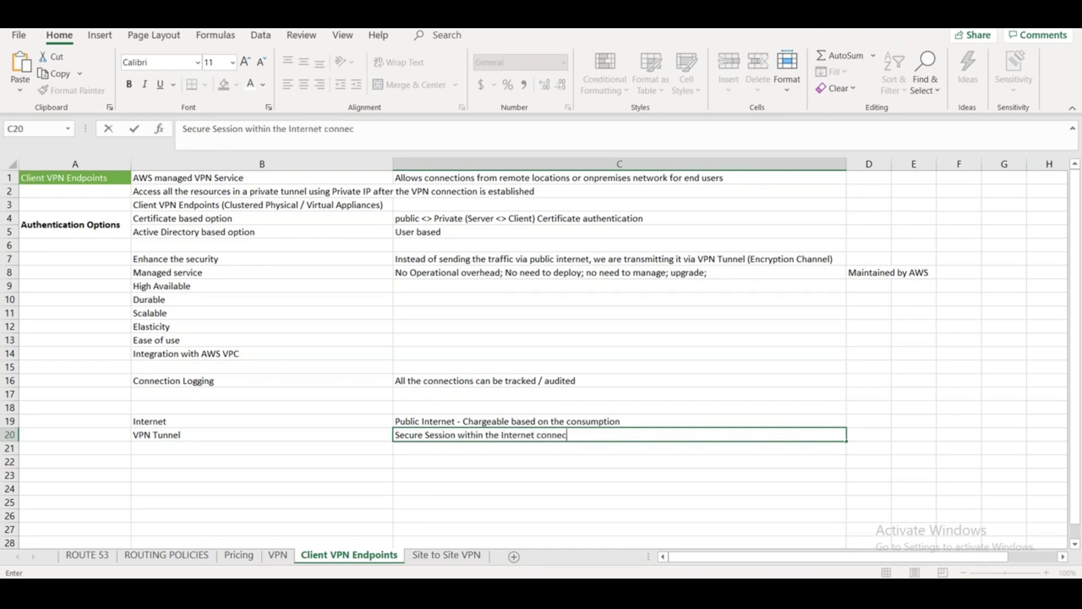
pyautogui.write('tion (VPN Server -')
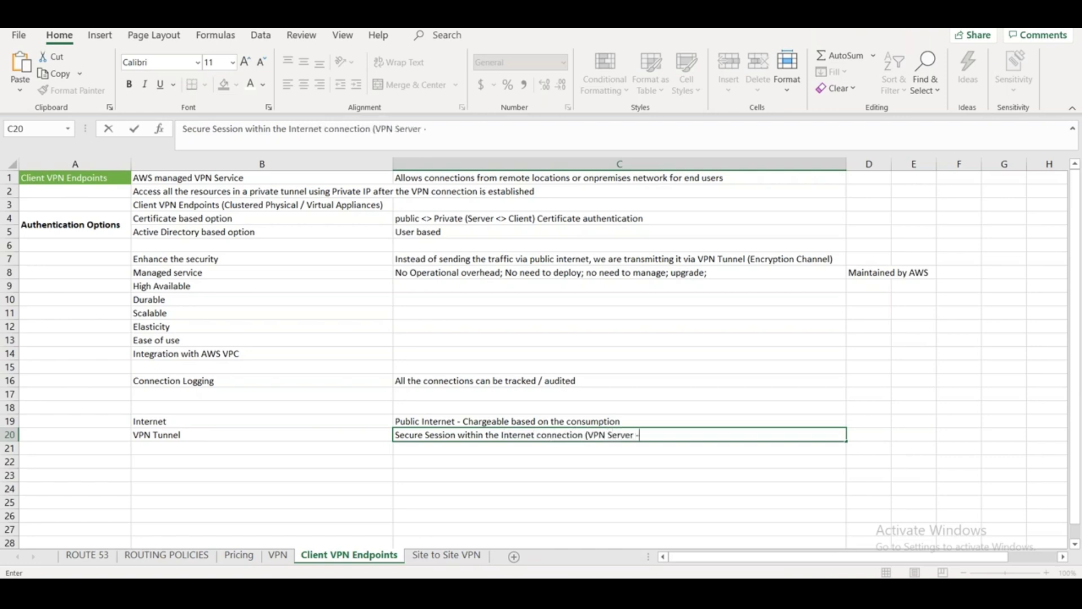
pyautogui.write(' Client endpoint)')
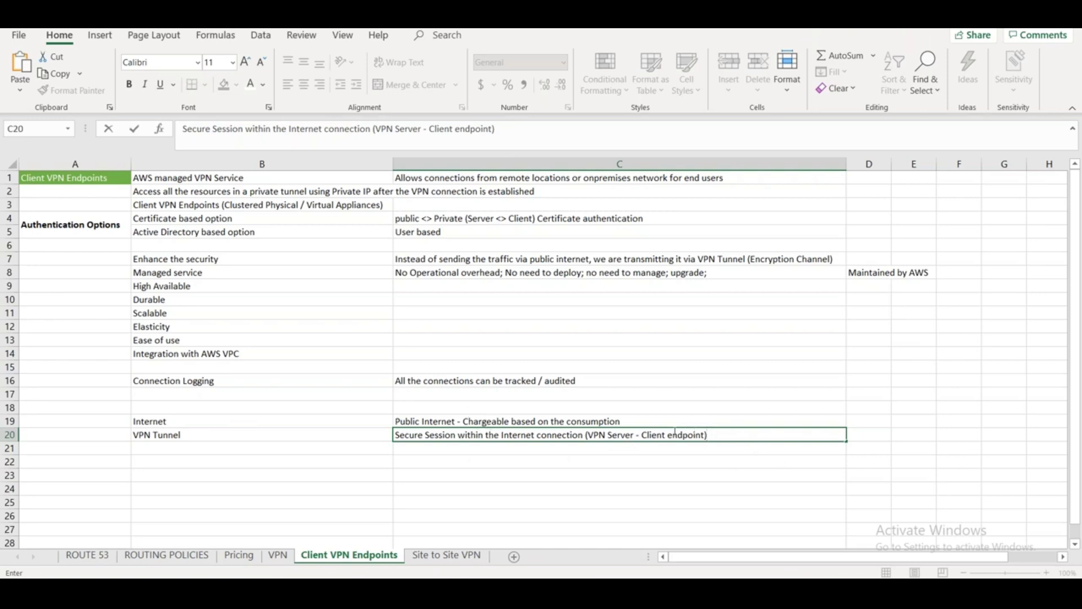
# Extend the VPN Tunnel row with "Private IP" in D20 and "Encrypted Tunnel / Data Sent using Private IP" in E20
pyautogui.click(861, 434)
pyautogui.write('Pr')
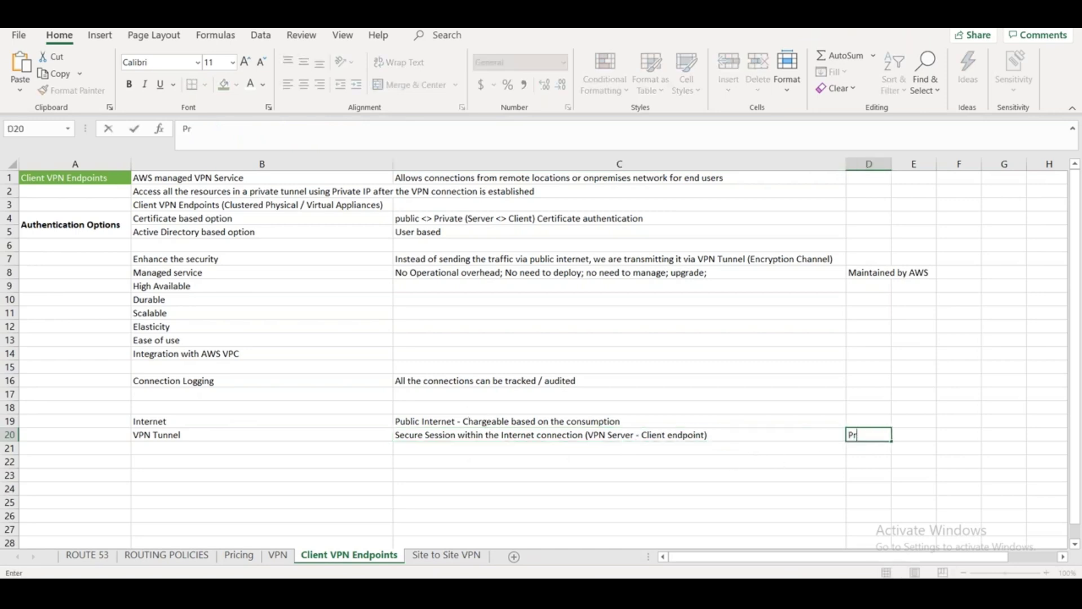
pyautogui.write('ivate IP')
pyautogui.click(917, 433)
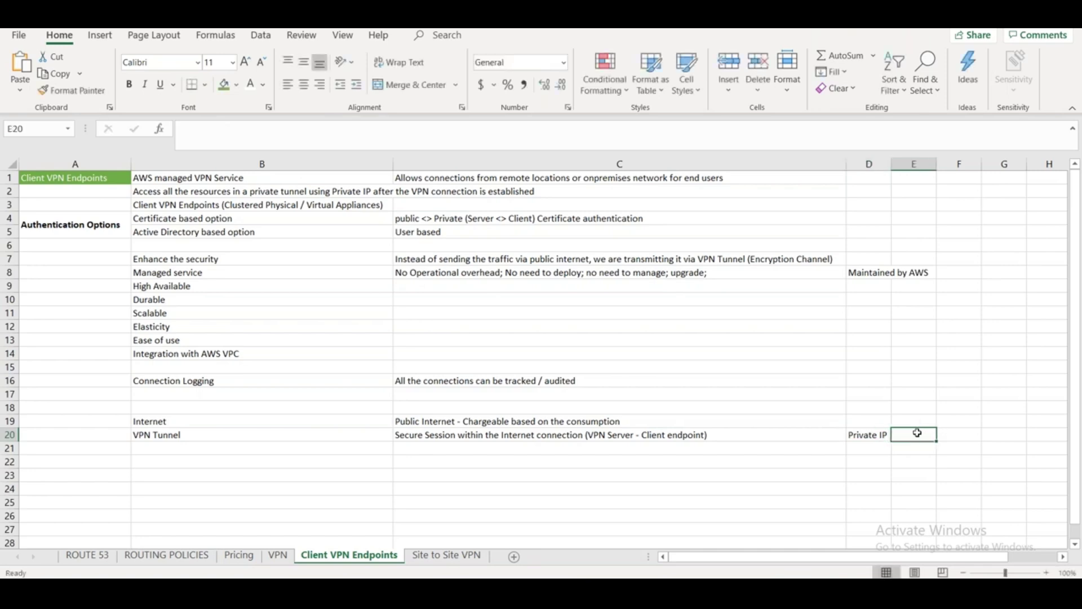
pyautogui.write('Encrp')
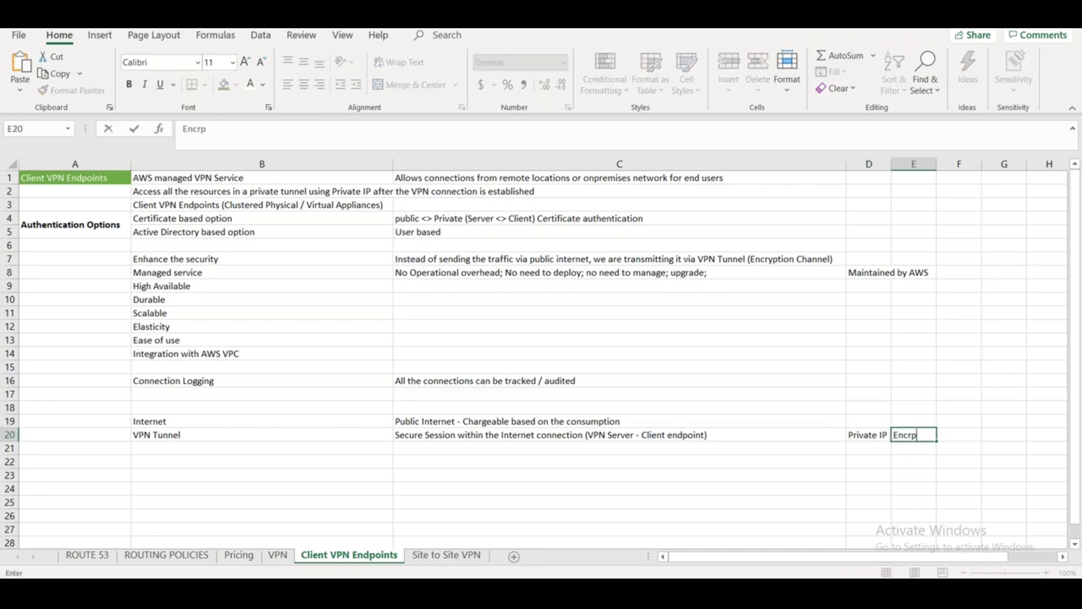
pyautogui.press('BackSpace')
pyautogui.press('BackSpace')
pyautogui.write('rypted TUnne')
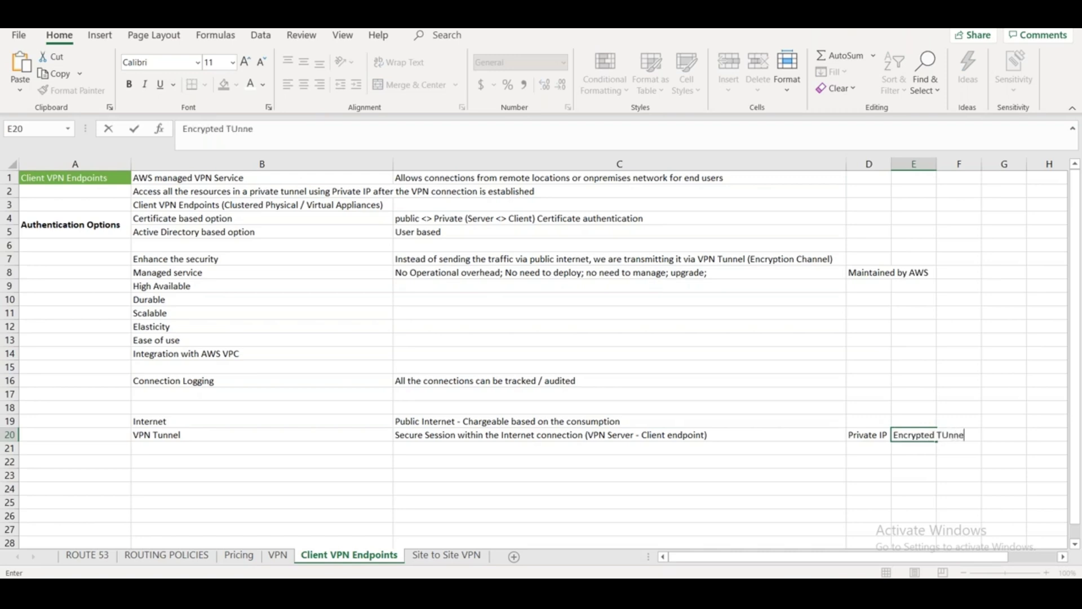
pyautogui.press('BackSpace')
pyautogui.press('BackSpace')
pyautogui.press('BackSpace')
pyautogui.press('BackSpace')
pyautogui.write('unnel / D')
pyautogui.press('BackSpace')
pyautogui.write('Data')
pyautogui.press('BackSpace')
pyautogui.press('BackSpace')
pyautogui.write('ata Sent using')
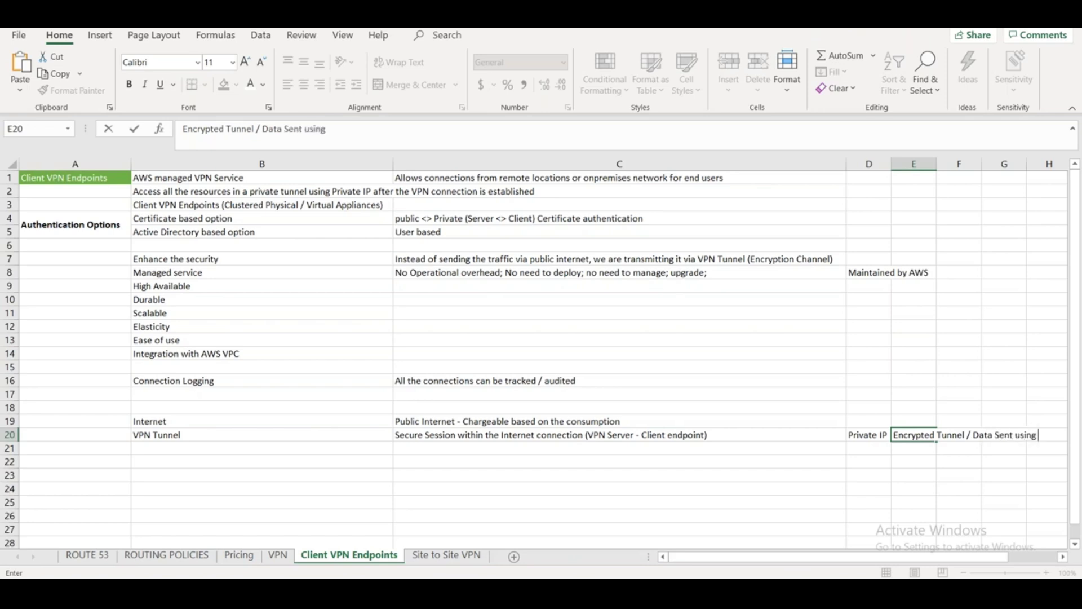
pyautogui.write(' Private IP')
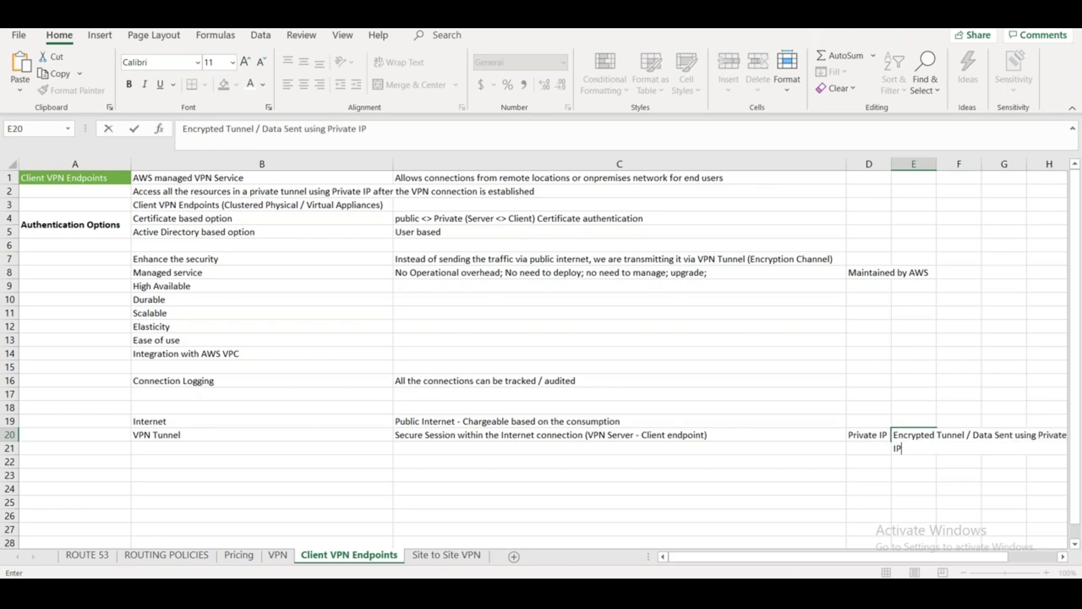
pyautogui.click(711, 473)
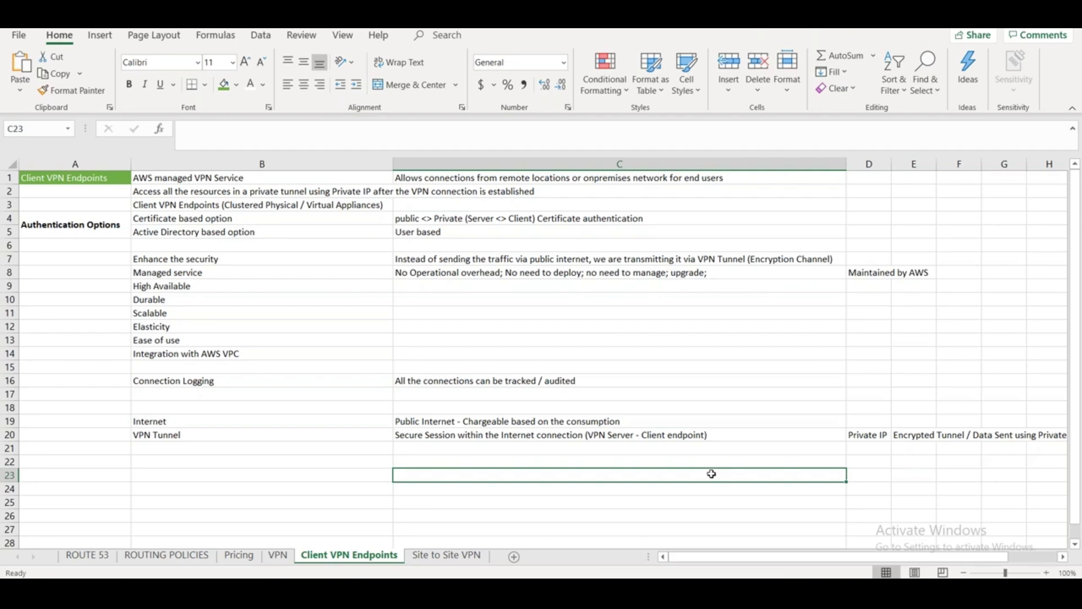
# Review the VPN diagram in Paint and return to the Client VPN Endpoints notes in Excel
pyautogui.hotkey('alt', 'Tab')
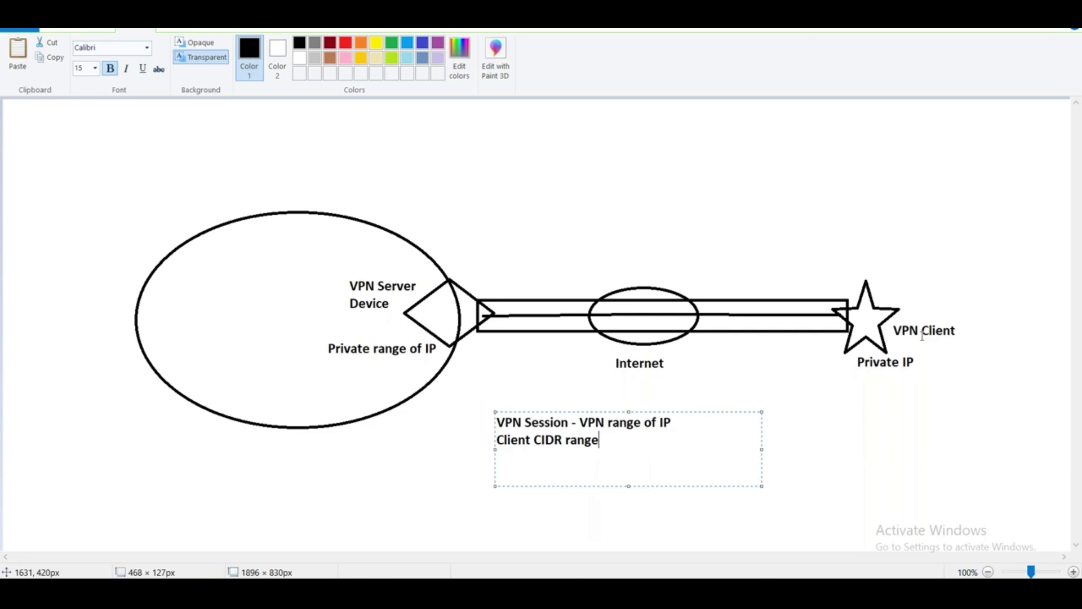
pyautogui.hotkey('alt', 'Tab')
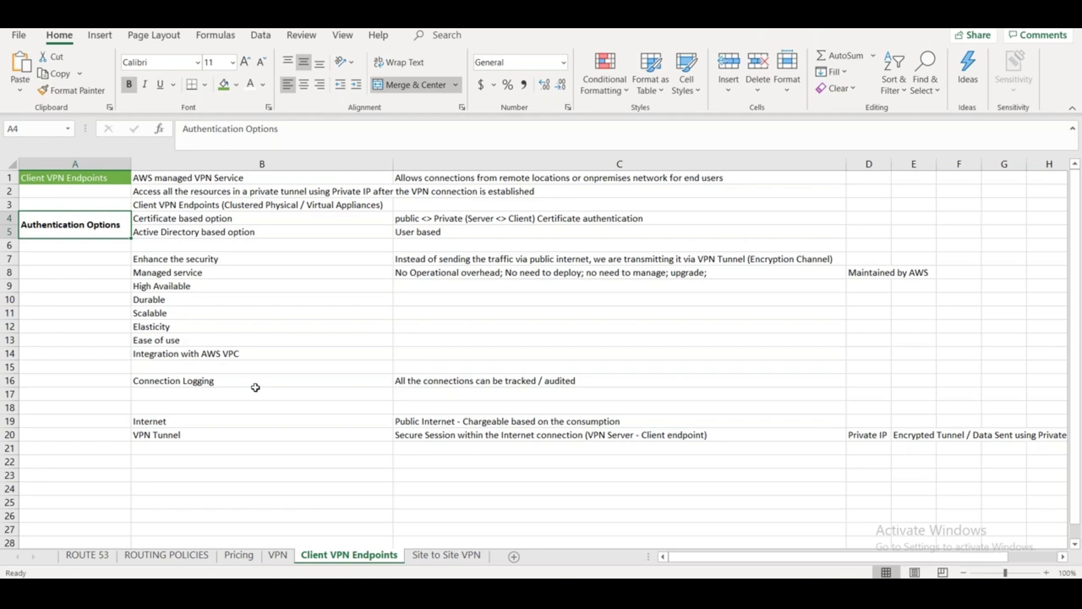
pyautogui.hotkey('alt', 'Tab')
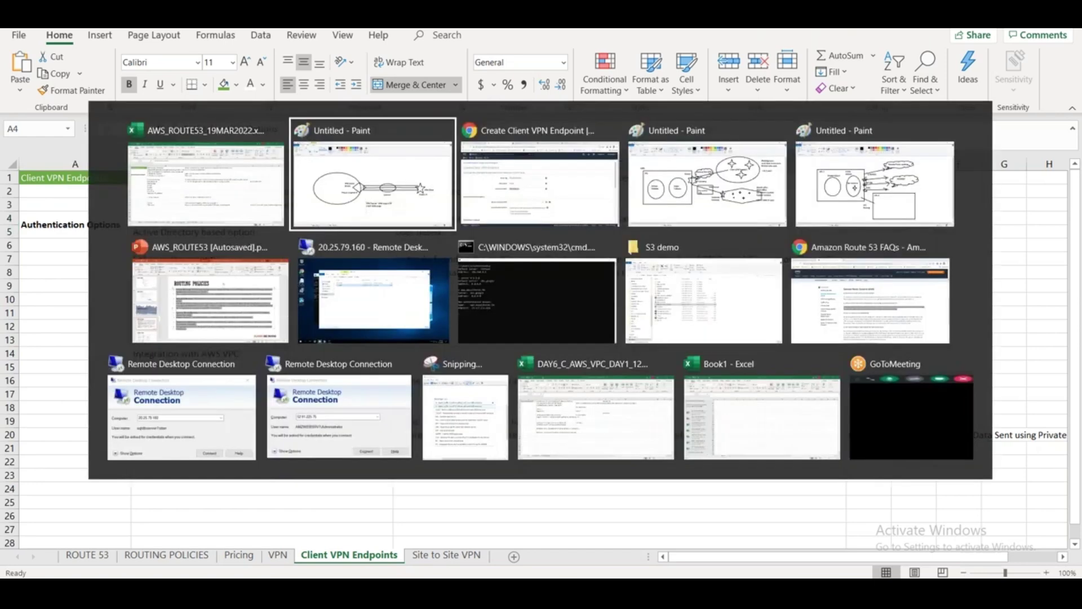
pyautogui.press('Escape')
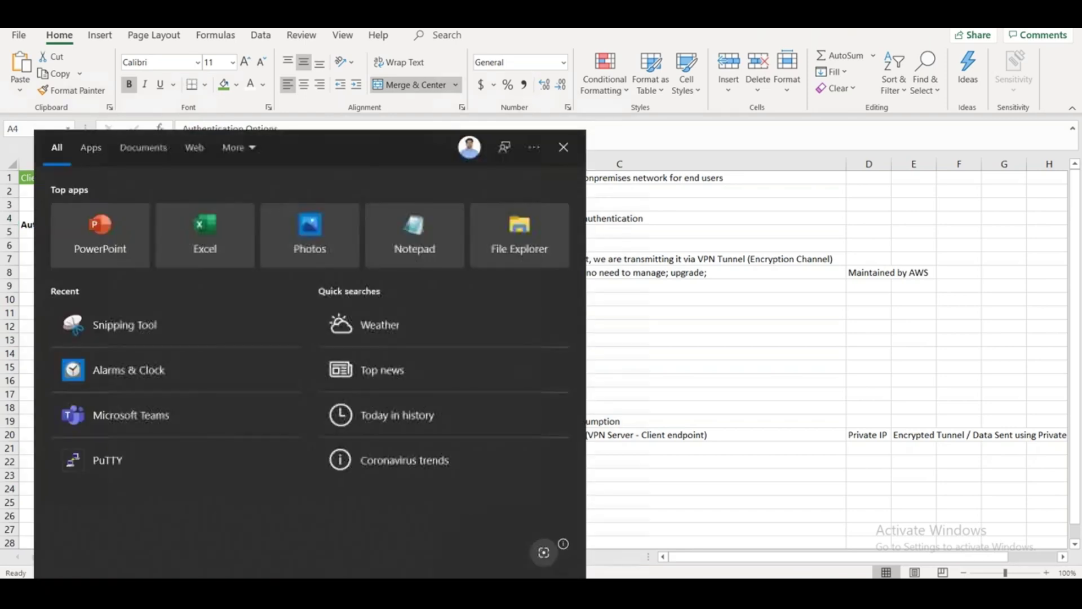
# Display the 30-minute DINNER BREAK timer in the Alarms & Clock app and close the app
pyautogui.write('timer')
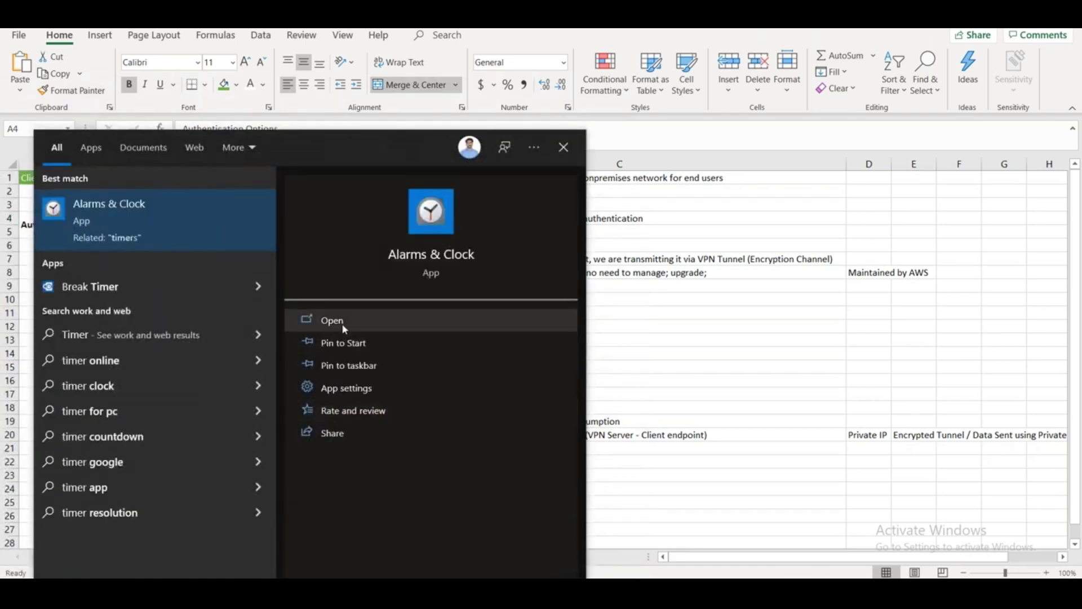
pyautogui.click(343, 323)
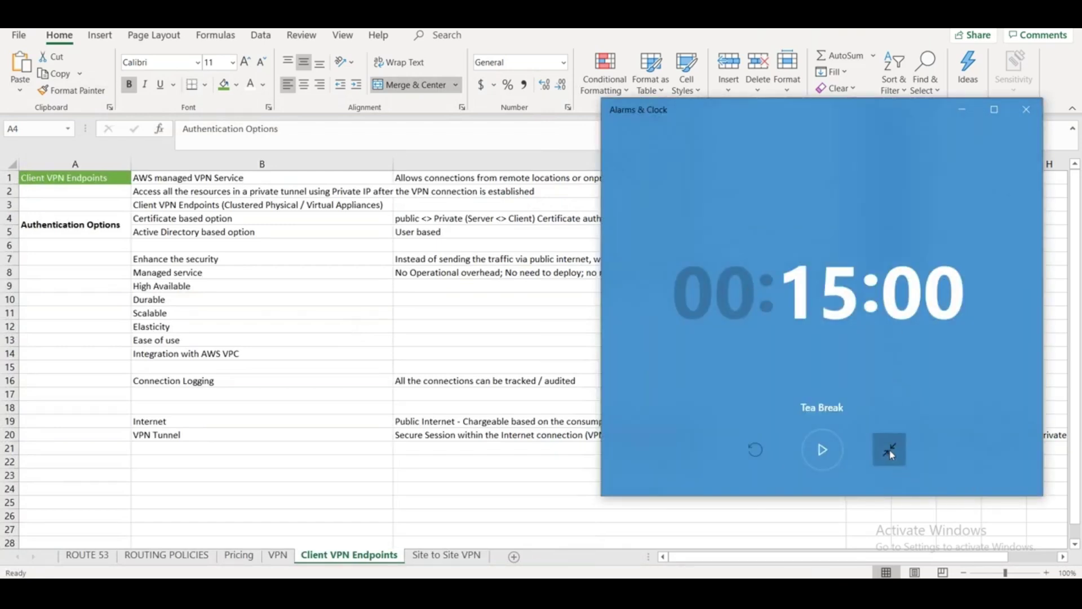
pyautogui.click(889, 449)
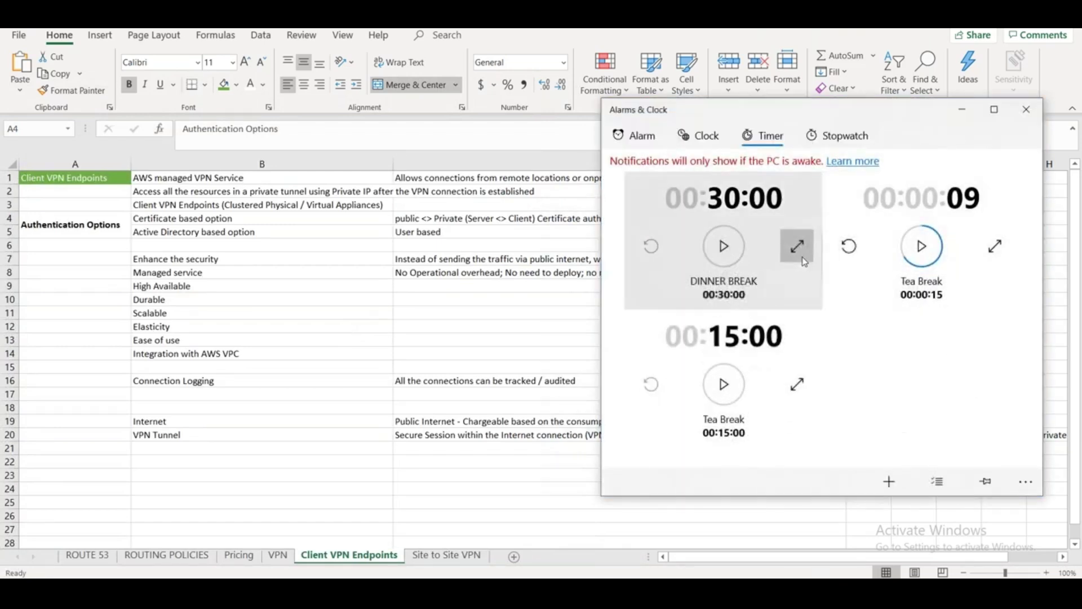
pyautogui.click(797, 246)
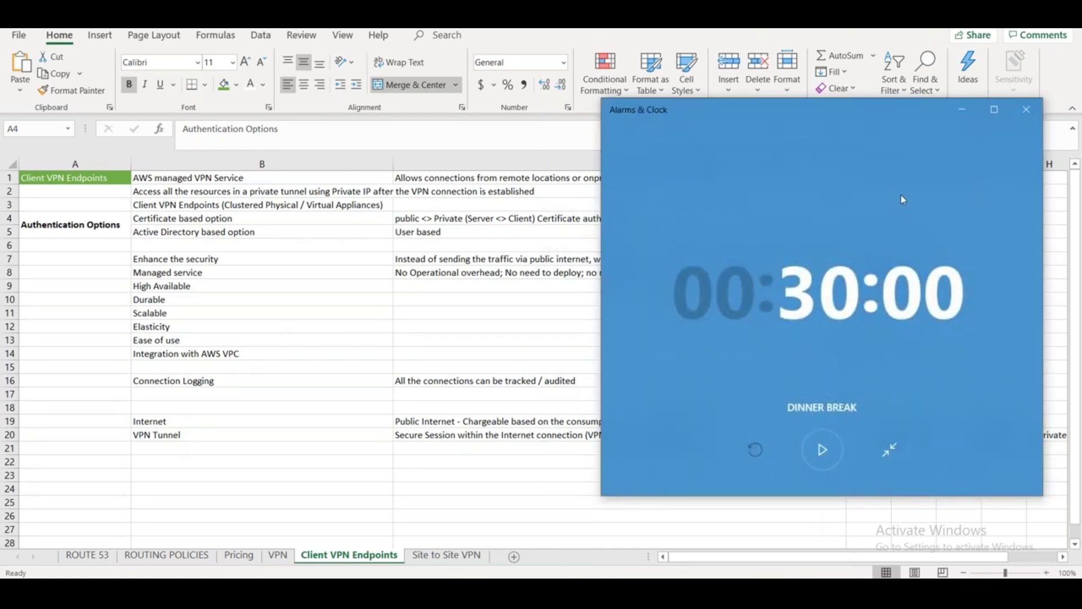
pyautogui.click(1026, 109)
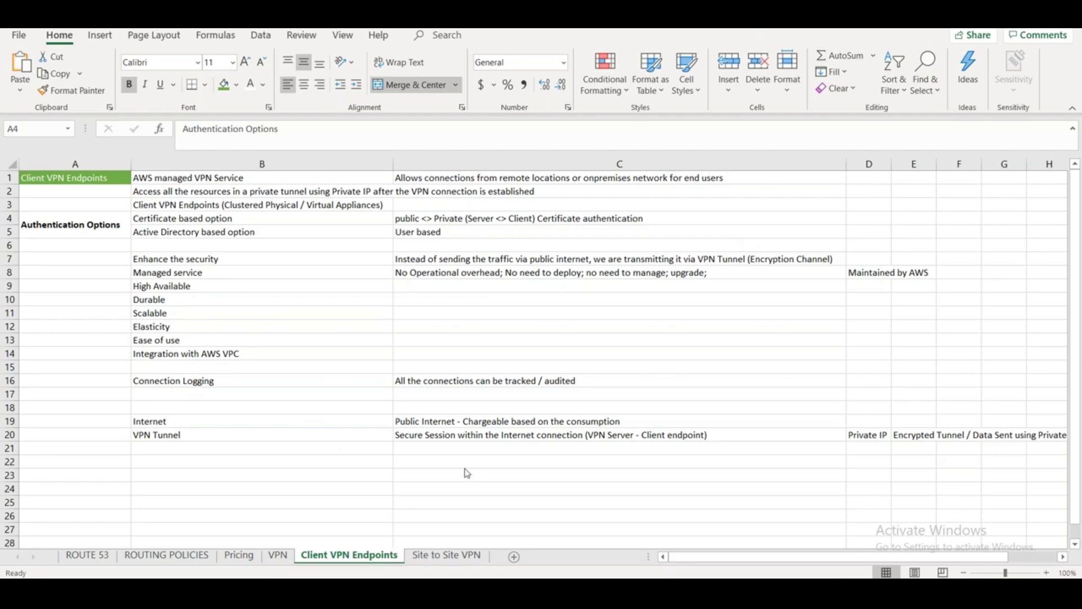
# Enter "Client VPN - FIPS" in B23 of the Client VPN Endpoints sheet
pyautogui.hotkey('alt', 'Tab')
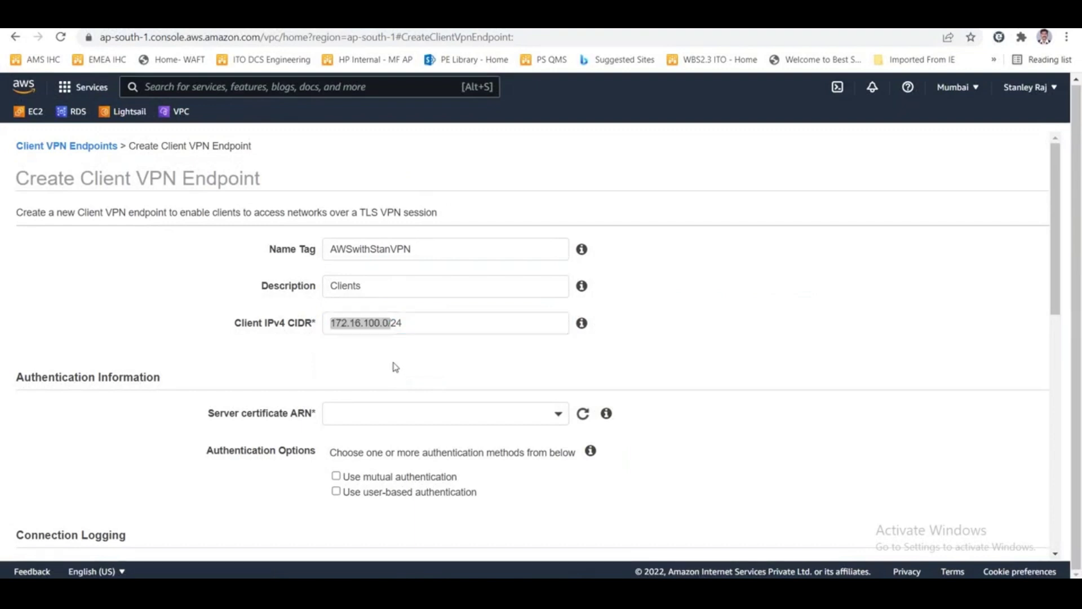
pyautogui.hotkey('alt', 'Tab')
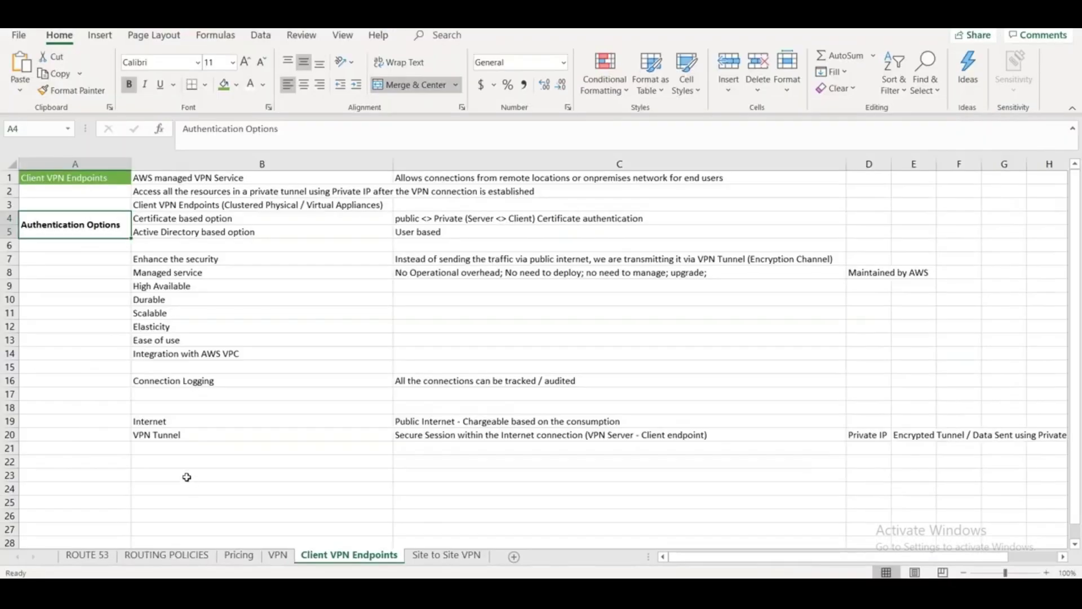
pyautogui.click(186, 477)
pyautogui.press('Up')
pyautogui.press('Down')
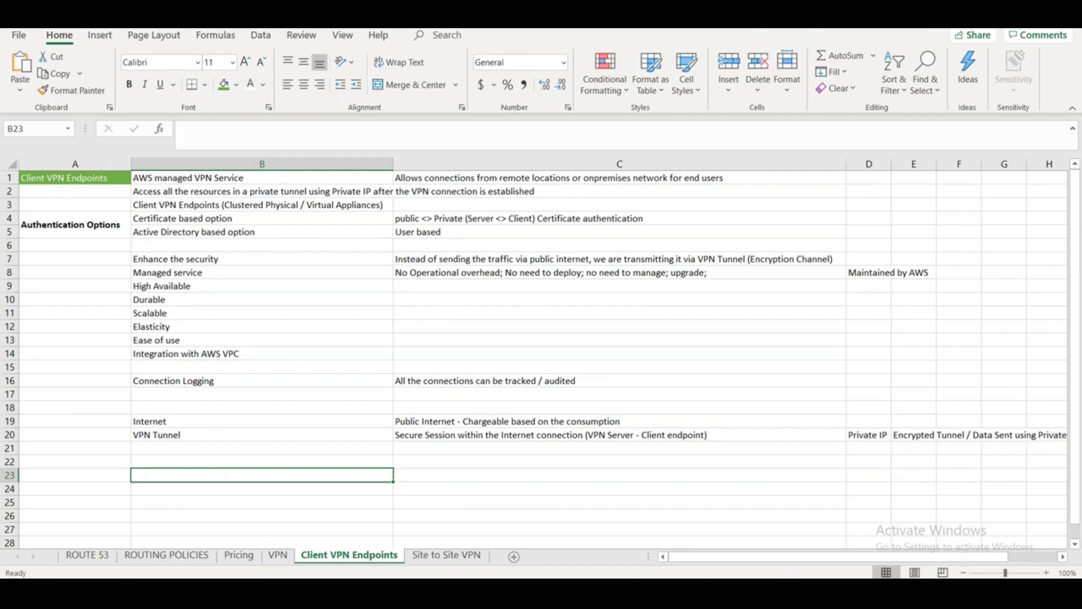
pyautogui.write('Client VP')
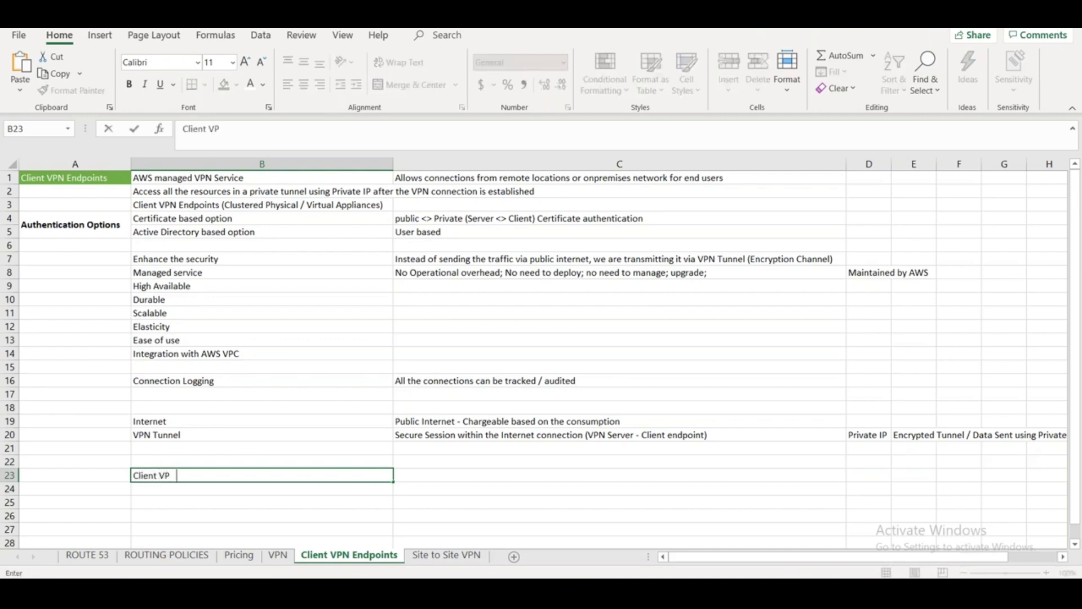
pyautogui.write('N - FIPS')
pyautogui.press('Tab')
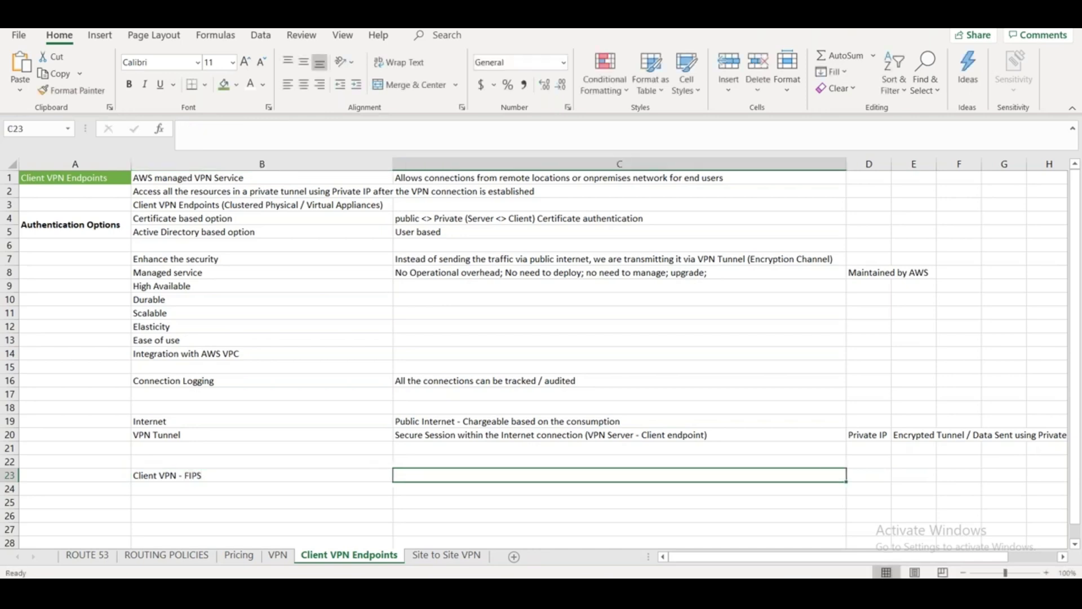
# Enter "Federal Information Processing Standards Compliant" in C23 as the FIPS description
pyautogui.write('Federal In')
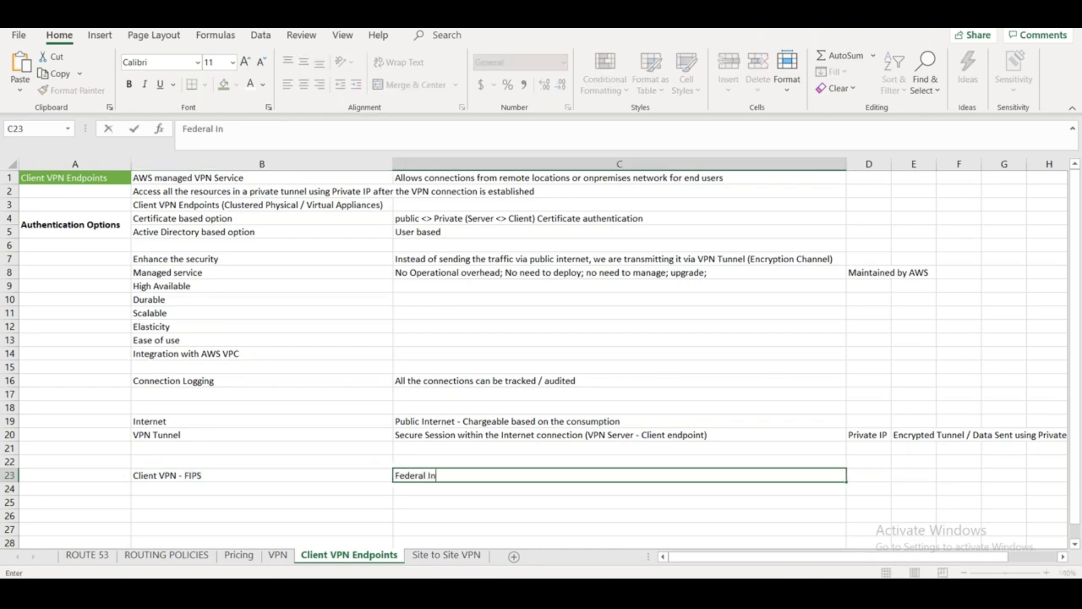
pyautogui.write('formation Por')
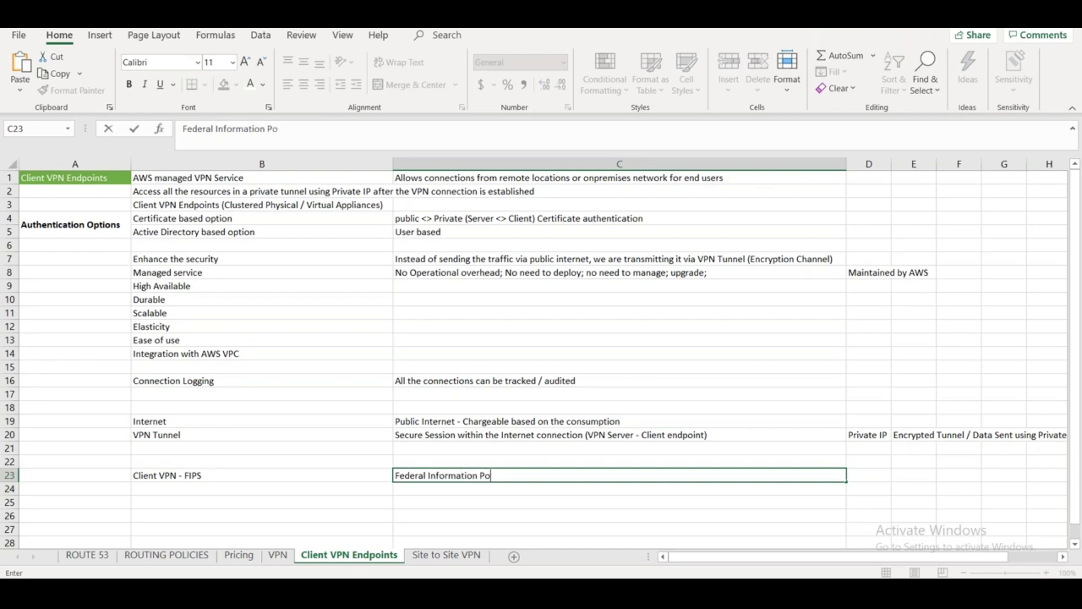
pyautogui.press('BackSpace')
pyautogui.press('BackSpace')
pyautogui.write('rocessing')
pyautogui.write(' Stad')
pyautogui.write('dard')
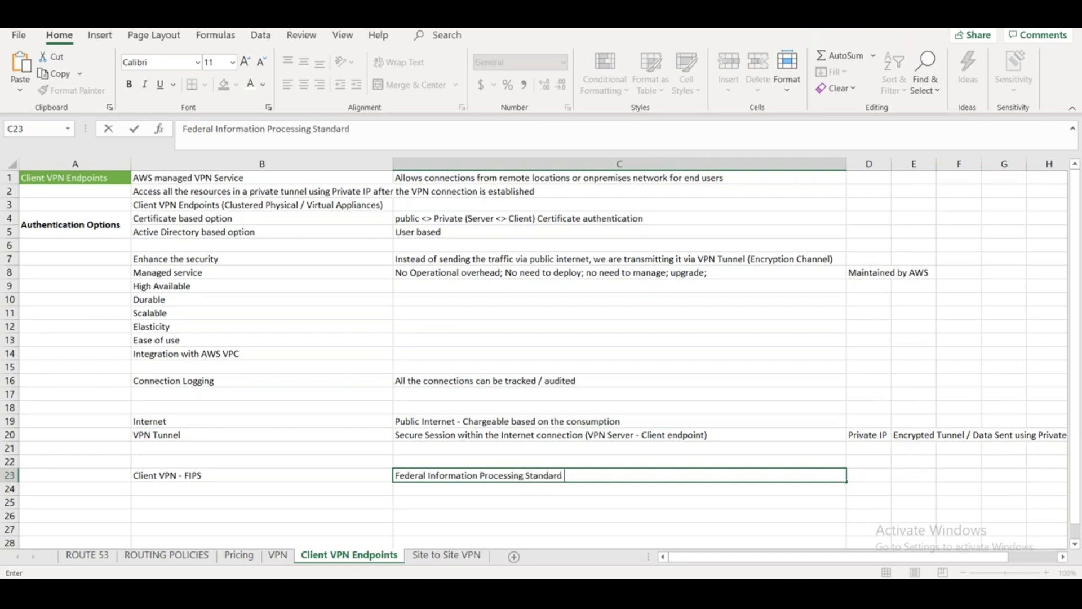
pyautogui.write('s Compliant')
# Enter "It supports only IPv4" in B24
pyautogui.click(273, 492)
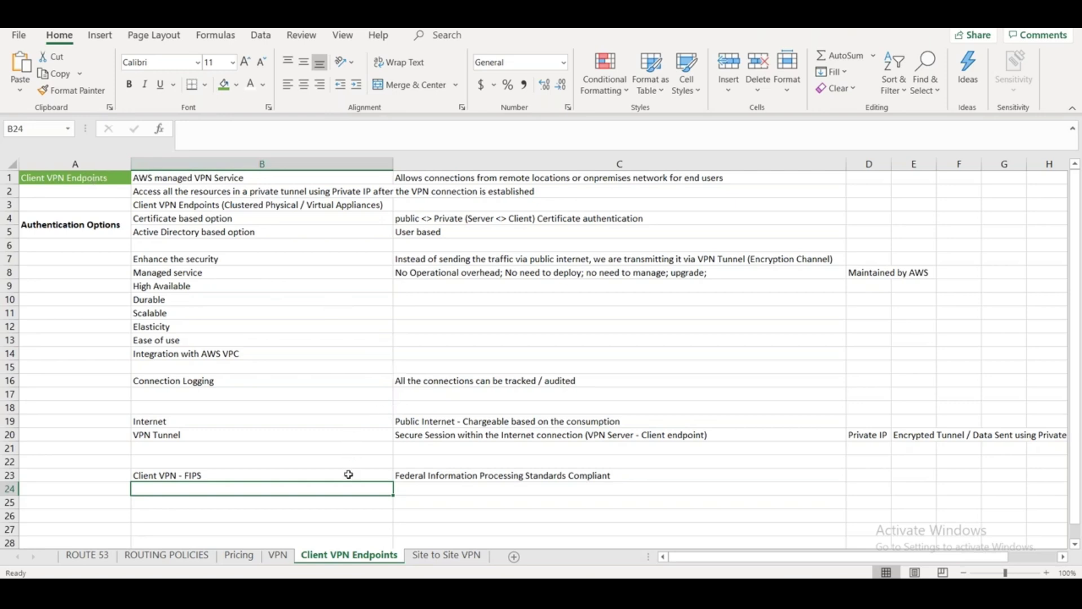
pyautogui.write('It support')
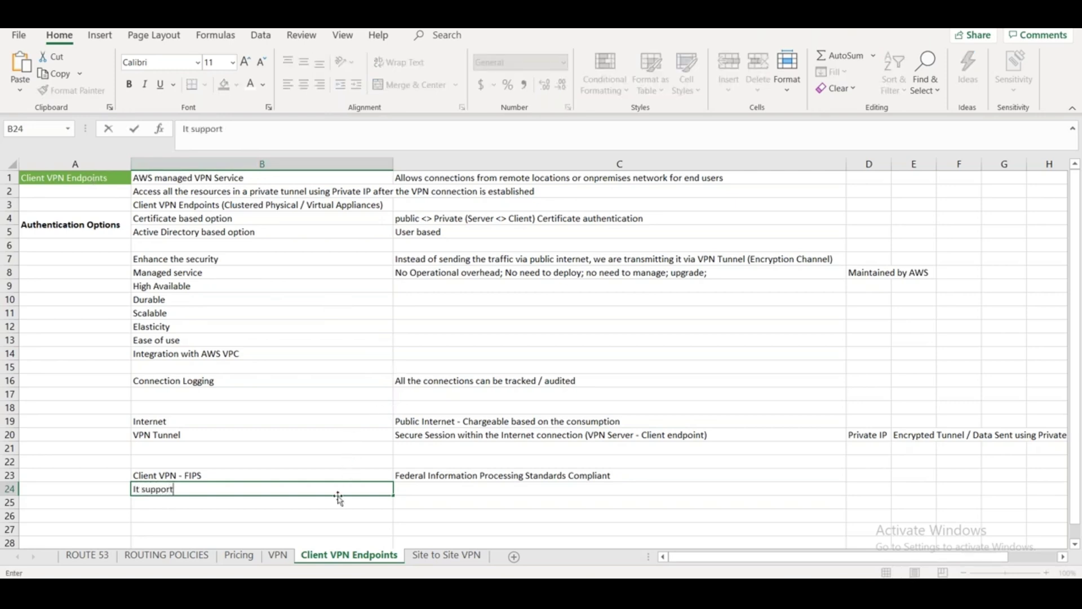
pyautogui.write('s only lPv4')
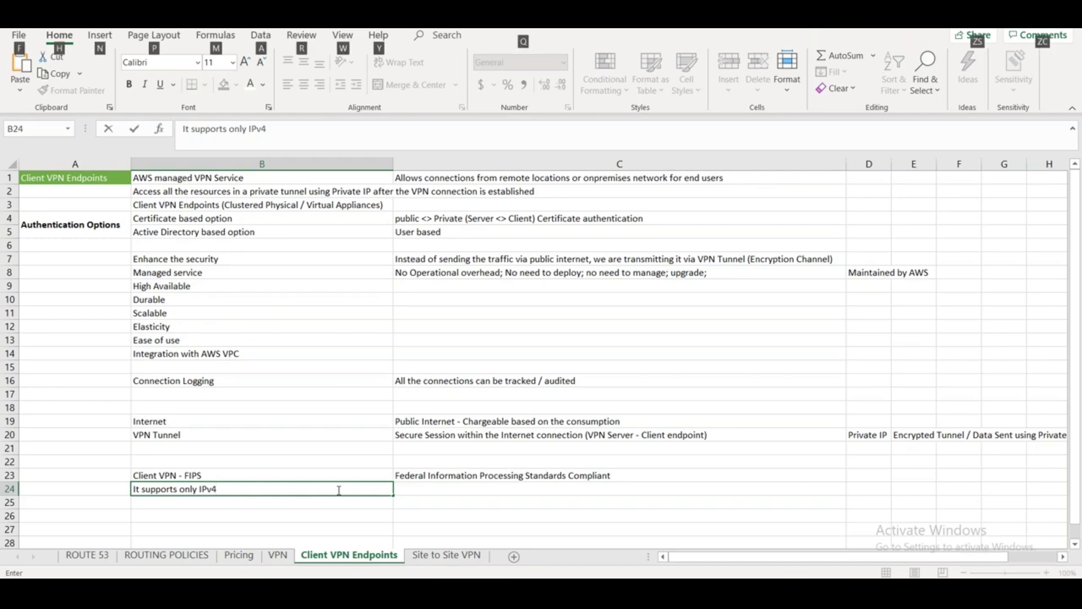
# Switch to the AWS console in Chrome and check the available server certificate ARNs in the Create Client VPN Endpoint form
pyautogui.hotkey('alt', 'Tab')
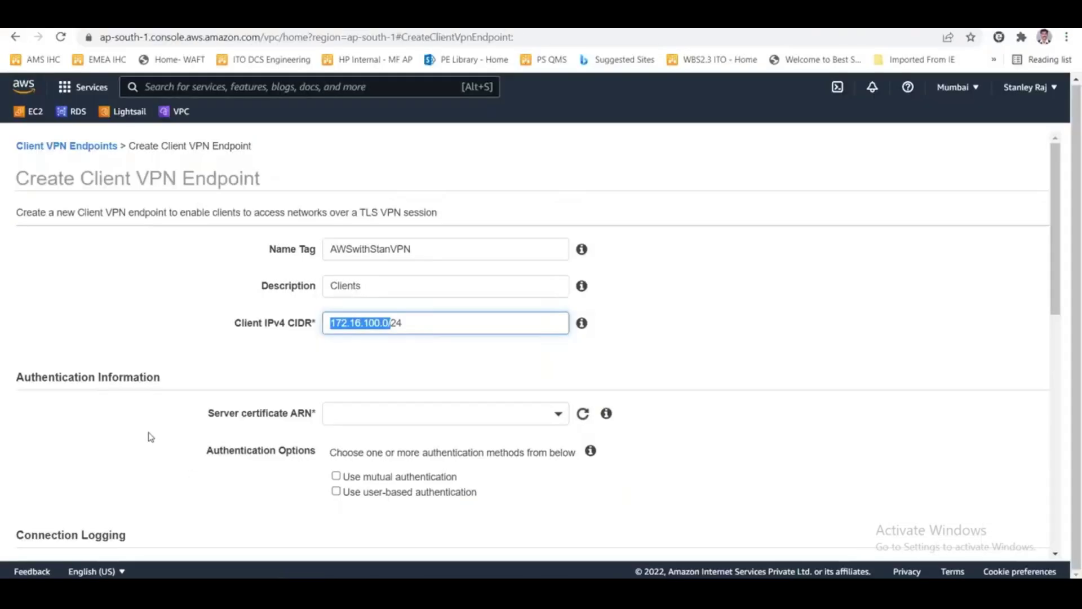
pyautogui.scroll(-7, 150, 437)
pyautogui.scroll(7, 150, 437)
pyautogui.click(349, 418)
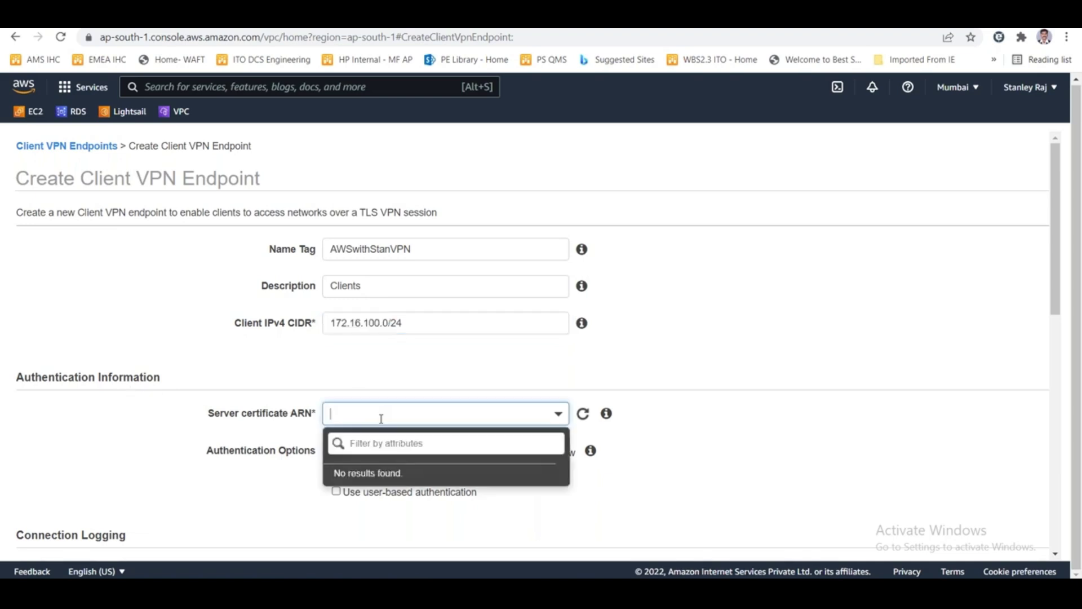
pyautogui.click(674, 463)
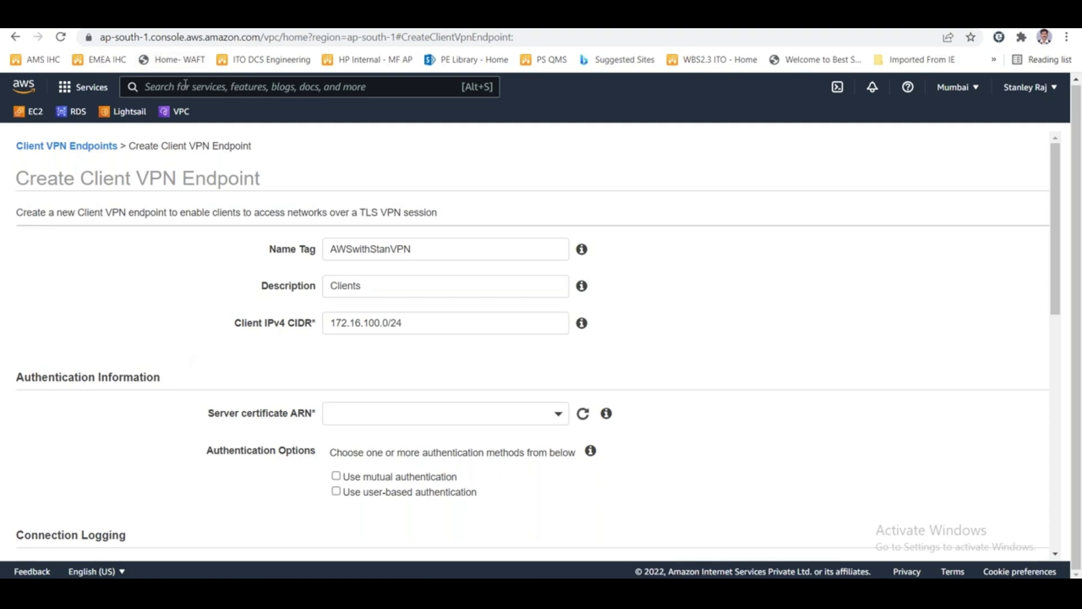
# Switch to the Remote Desktop session and minimize its wwwroot folder and nslookup command prompt windows
pyautogui.hotkey('alt', 'Tab')
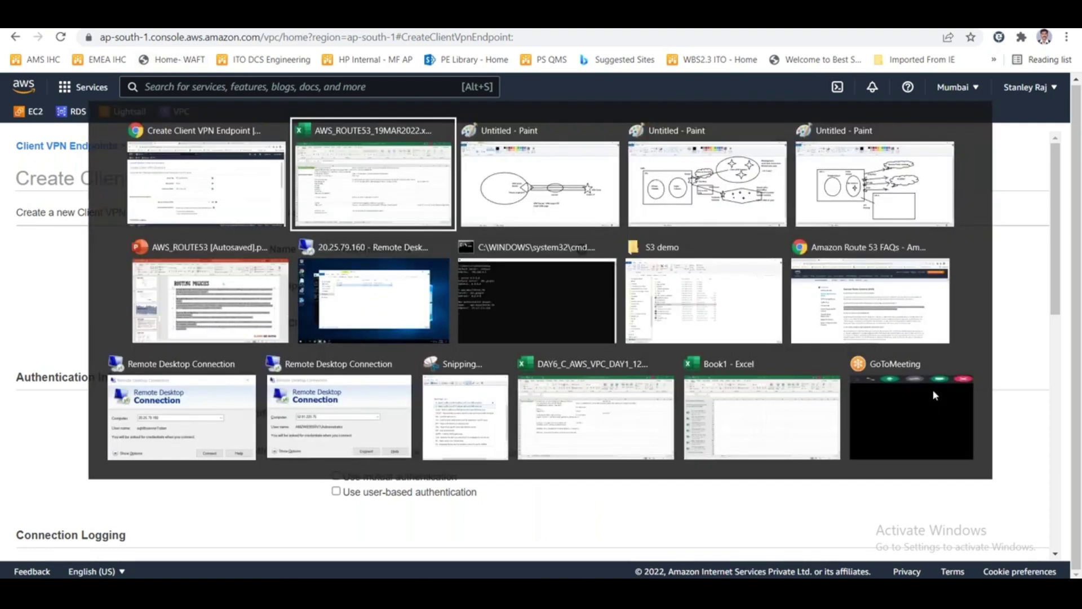
pyautogui.hotkey('alt', 'Tab')
pyautogui.hotkey('alt', 'Tab')
pyautogui.hotkey('alt', 'Tab')
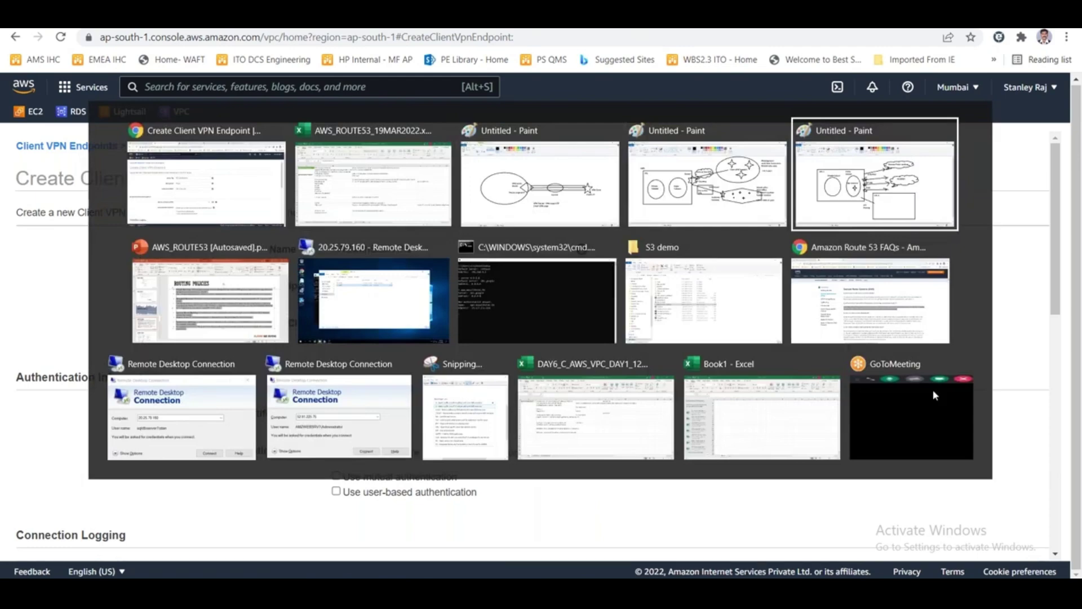
pyautogui.hotkey('alt', 'Tab')
pyautogui.hotkey('alt', 'Tab')
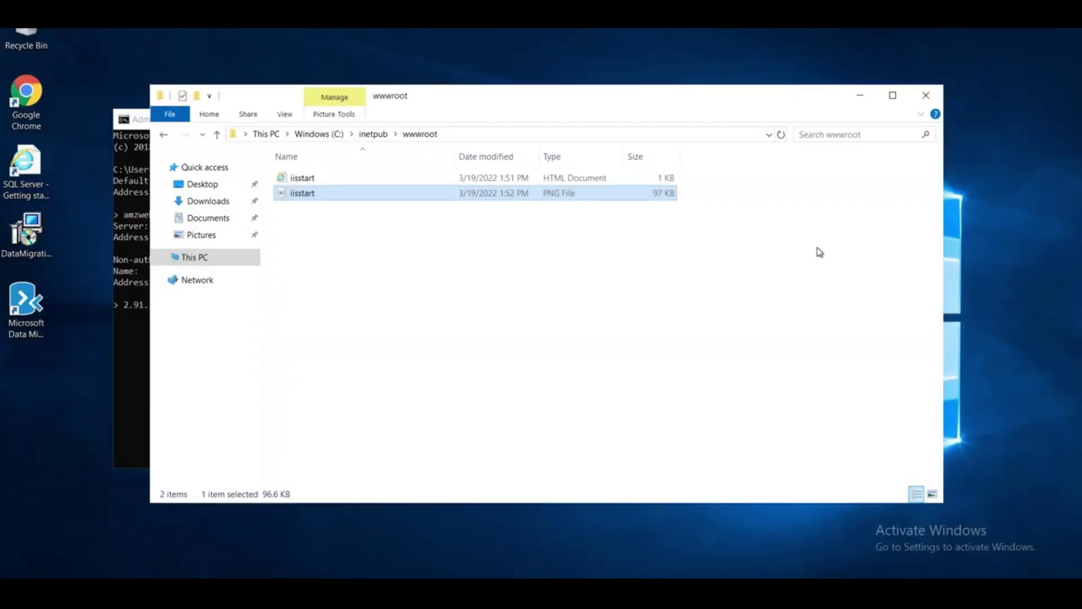
pyautogui.click(859, 95)
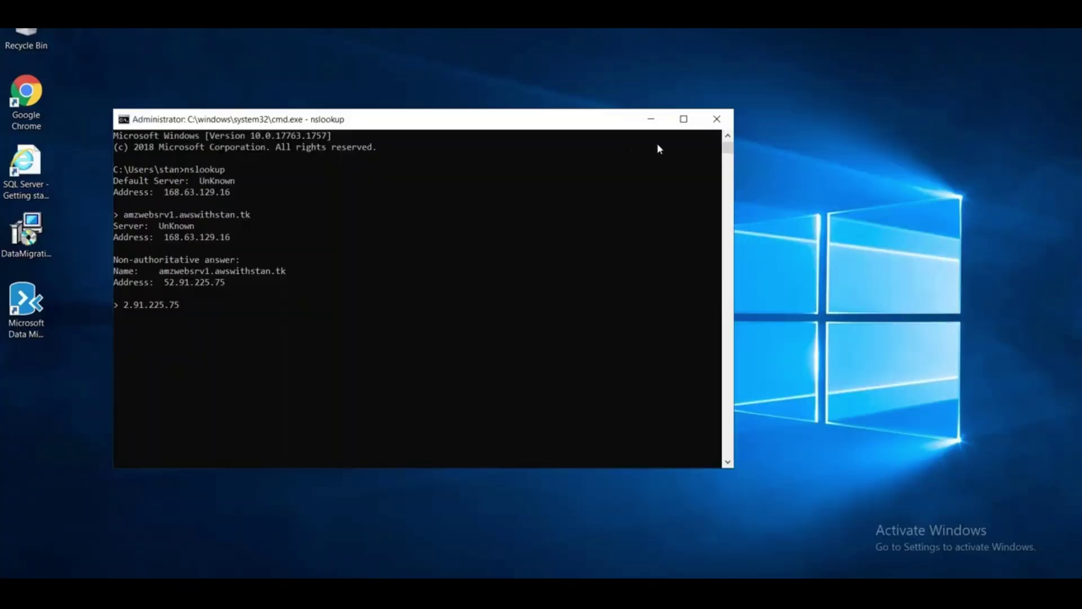
pyautogui.click(646, 117)
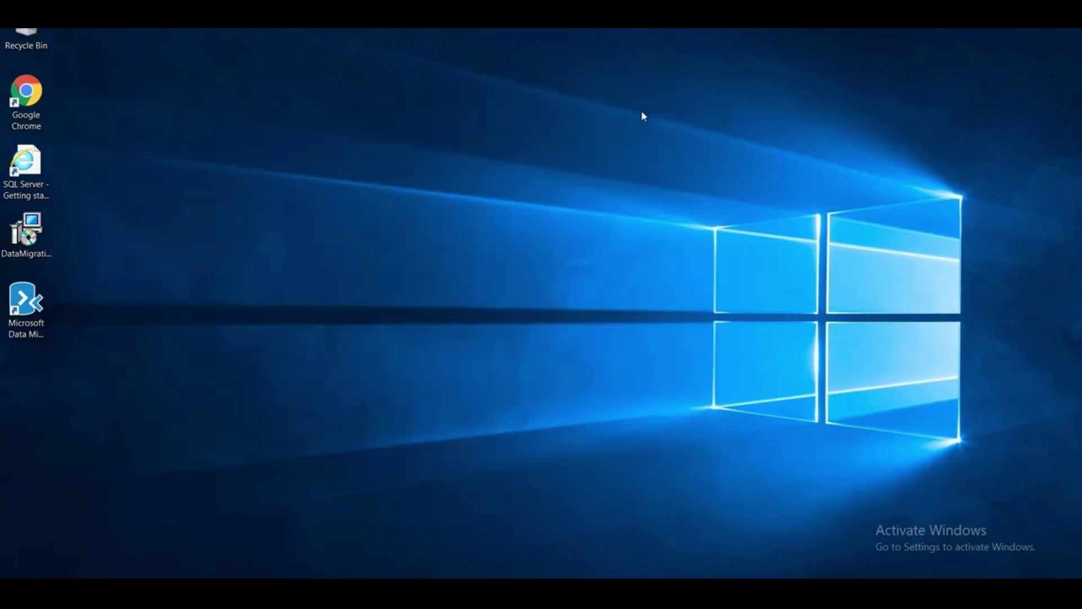
# Open Google Chrome on the remote desktop, load openvpn.net/community-downloads and accept all cookies
pyautogui.doubleClick(26, 93)
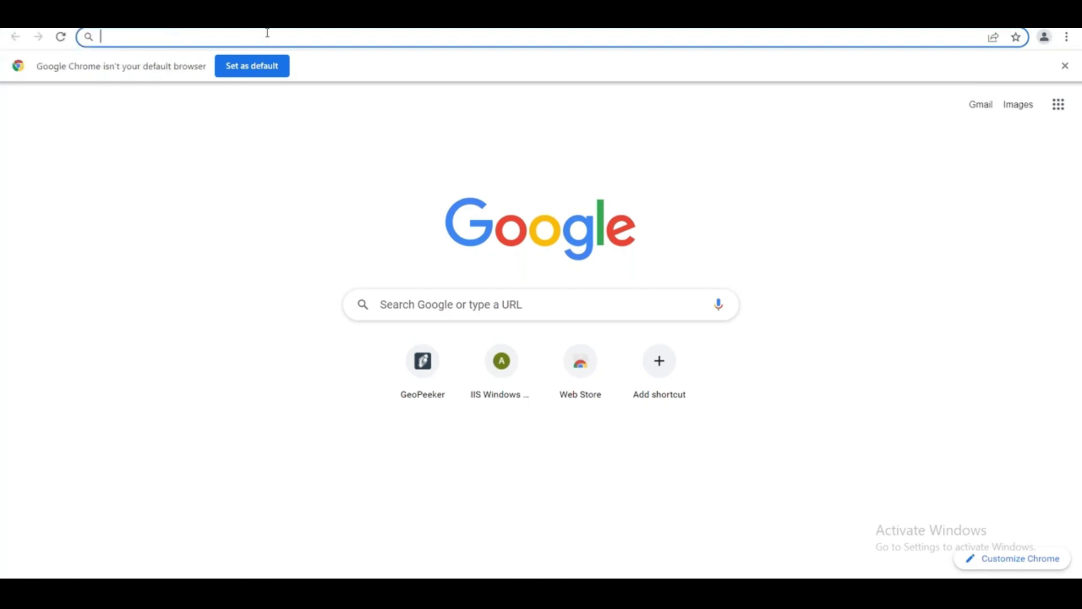
pyautogui.write('openv')
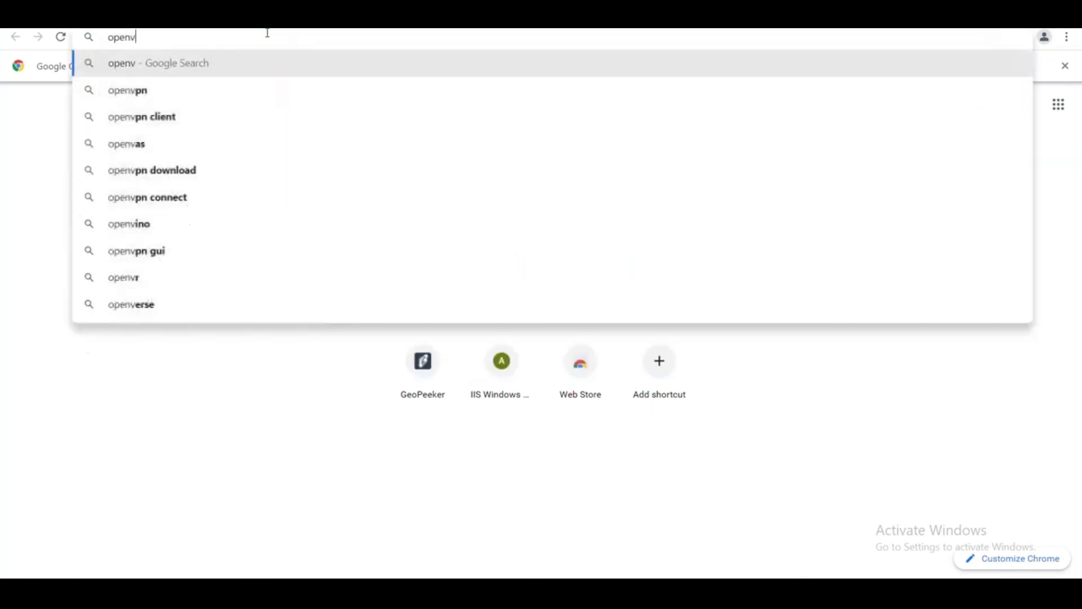
pyautogui.write('pn.net/comm')
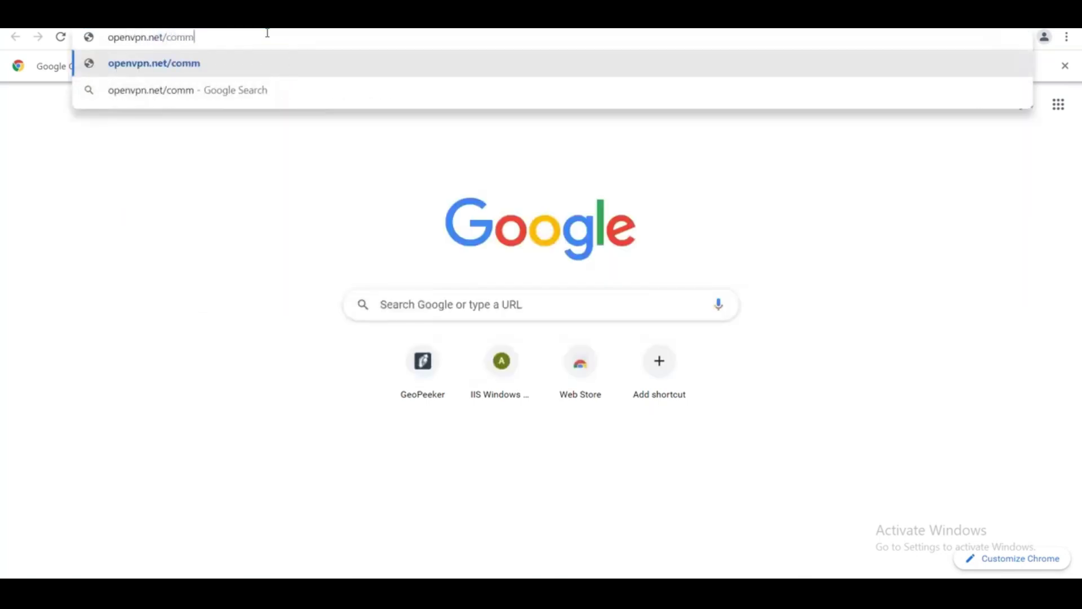
pyautogui.write('unity-do')
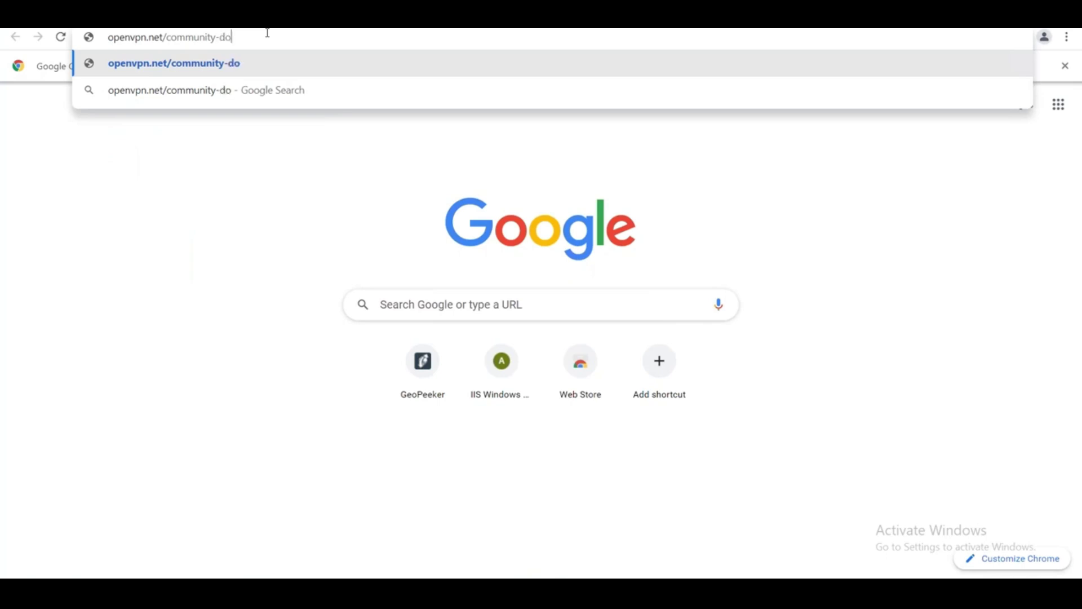
pyautogui.write('nload')
pyautogui.press('BackSpace')
pyautogui.press('BackSpace')
pyautogui.press('BackSpace')
pyautogui.press('BackSpace')
pyautogui.press('BackSpace')
pyautogui.write('wnlod')
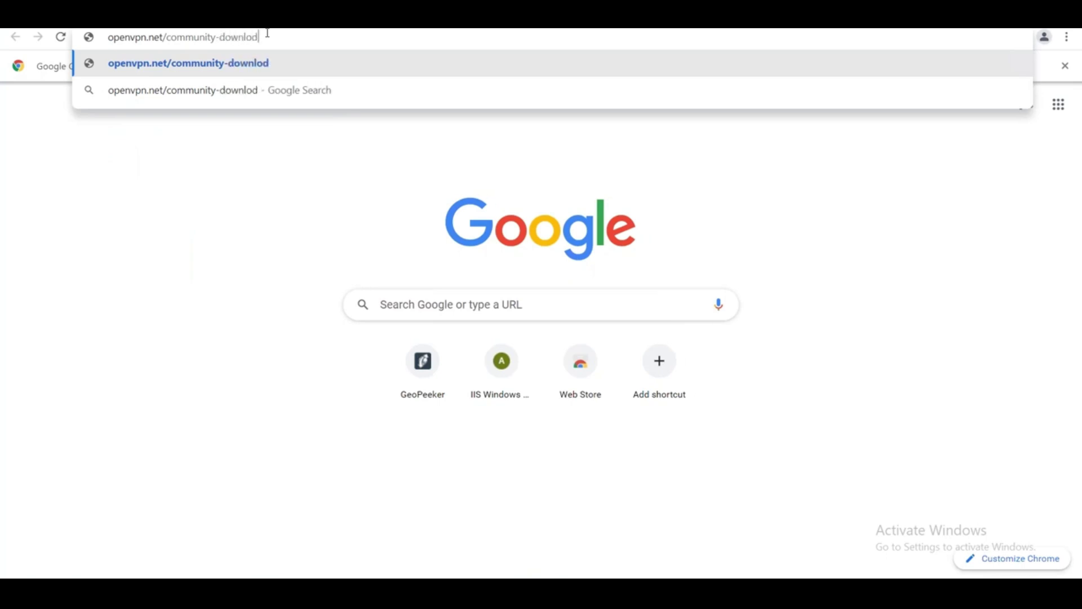
pyautogui.press('BackSpace')
pyautogui.write('ads')
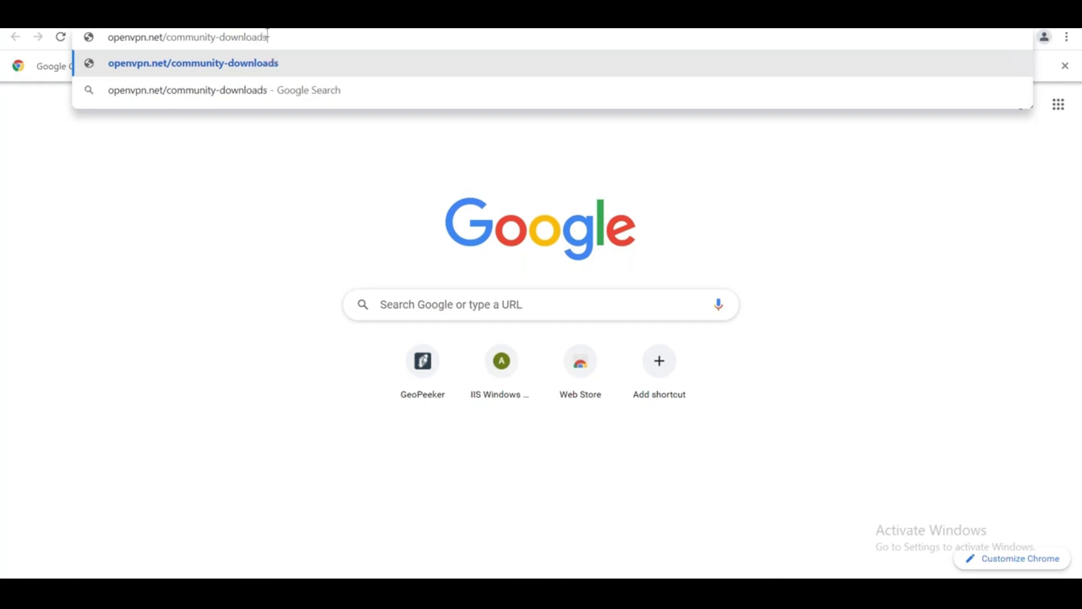
pyautogui.press('Return')
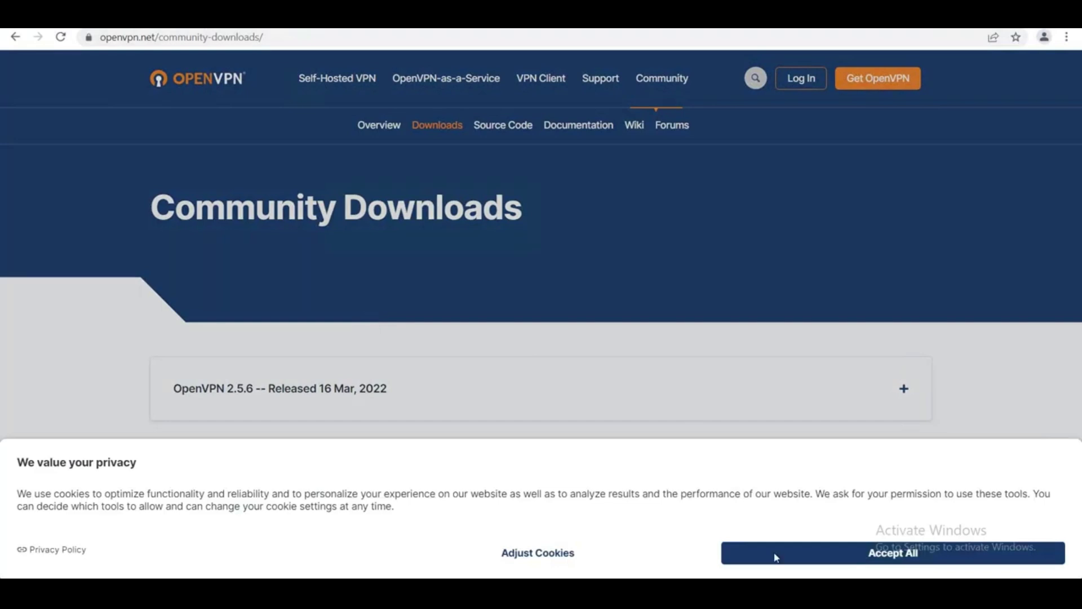
pyautogui.click(826, 553)
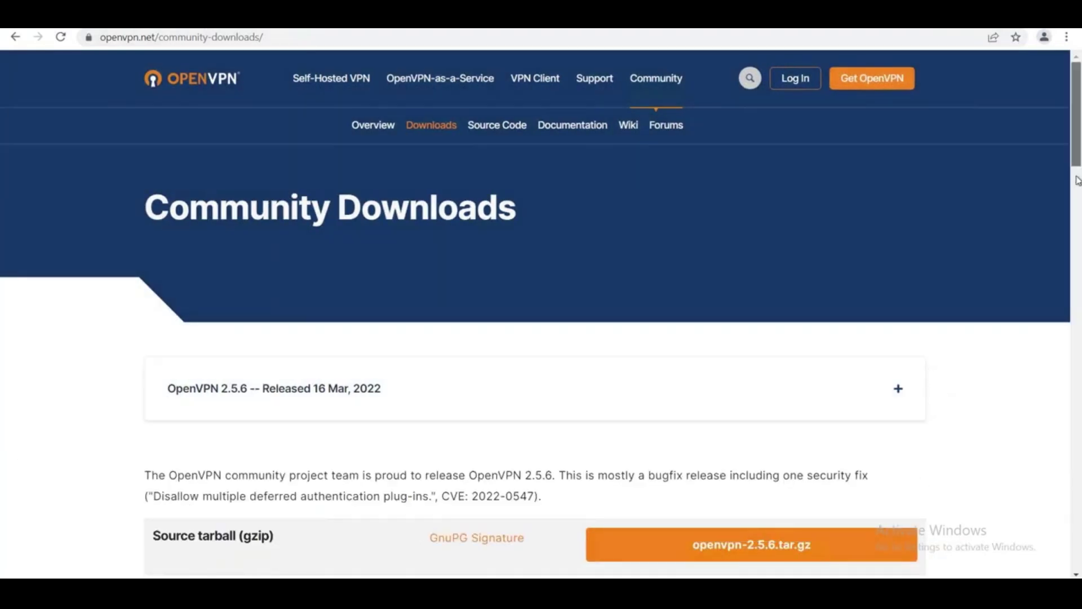
# Download the Windows 64-bit MSI installer, OpenVPN-2.5.6-I601-amd64.msi
pyautogui.scroll(-3, 1078, 186)
pyautogui.moveTo(1077, 198)
pyautogui.mouseDown()
pyautogui.moveTo(1075, 224)
pyautogui.moveTo(1070, 217)
pyautogui.mouseUp()
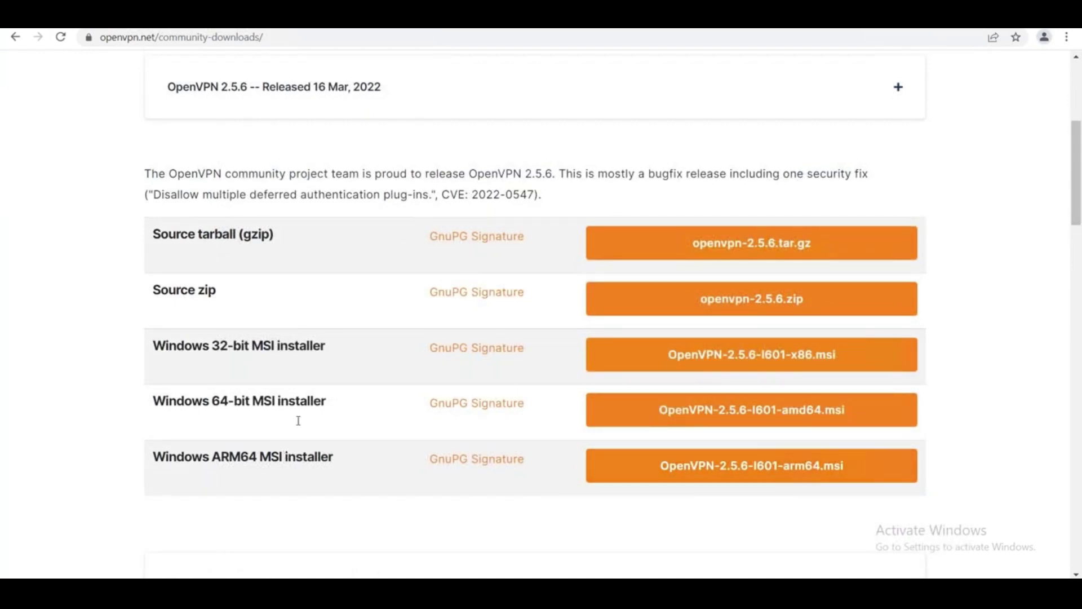
pyautogui.click(737, 415)
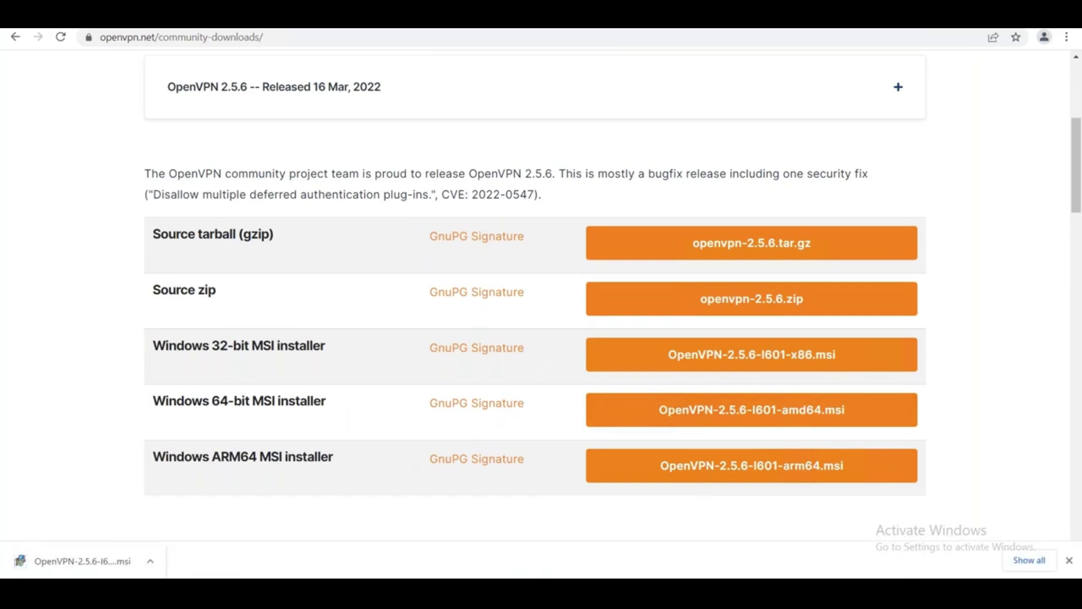
# Install OpenVPN 2.5.6 from the downloaded installer, close the setup and dismiss the OpenVPN GUI connection profile notice
pyautogui.click(92, 560)
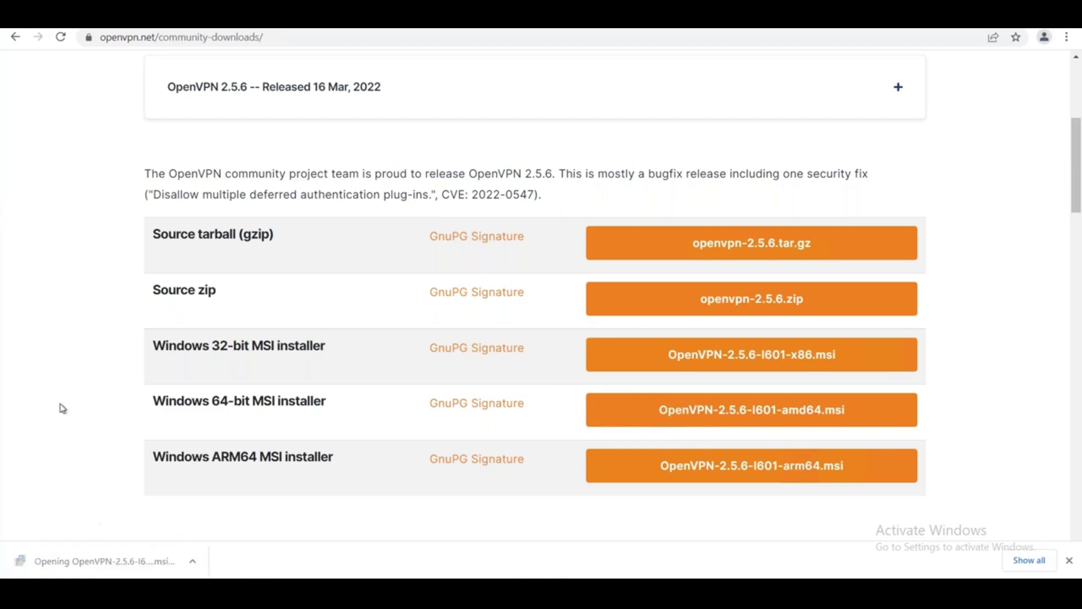
pyautogui.click(511, 302)
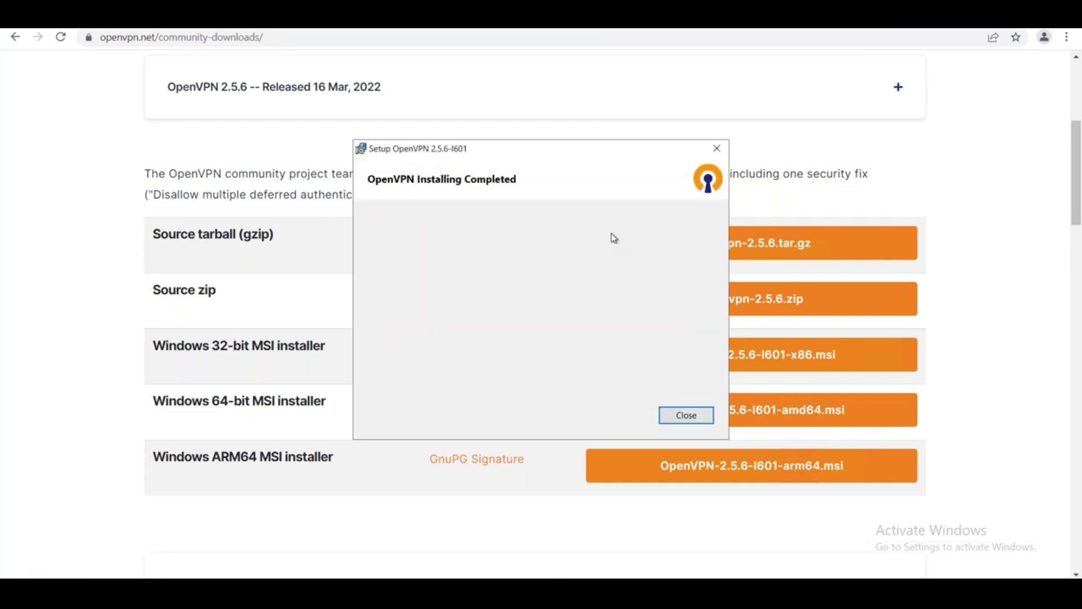
pyautogui.click(686, 415)
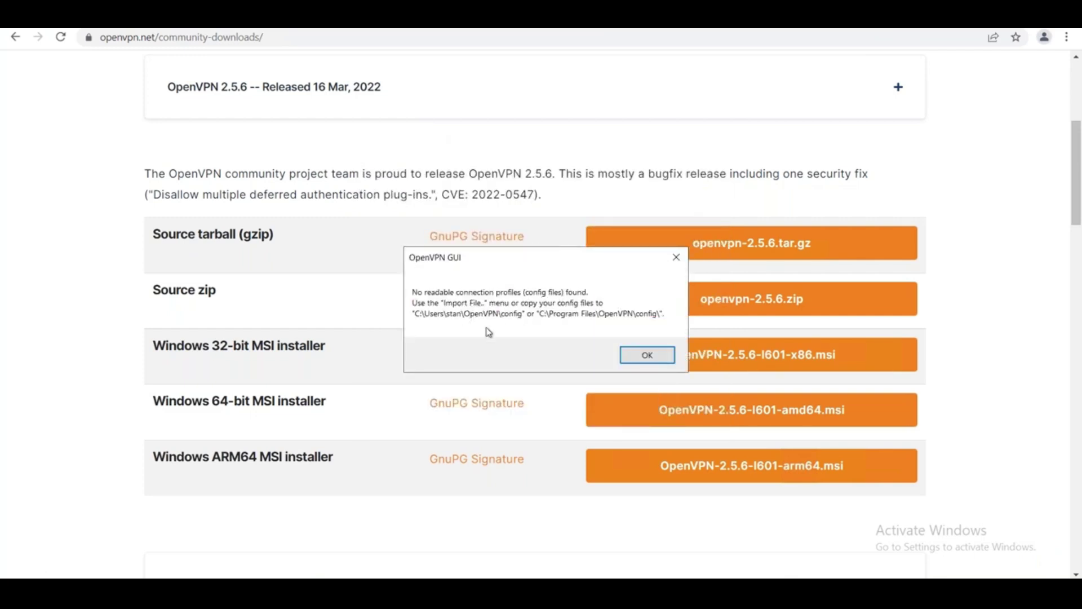
pyautogui.click(648, 354)
pyautogui.scroll(3, 1080, 347)
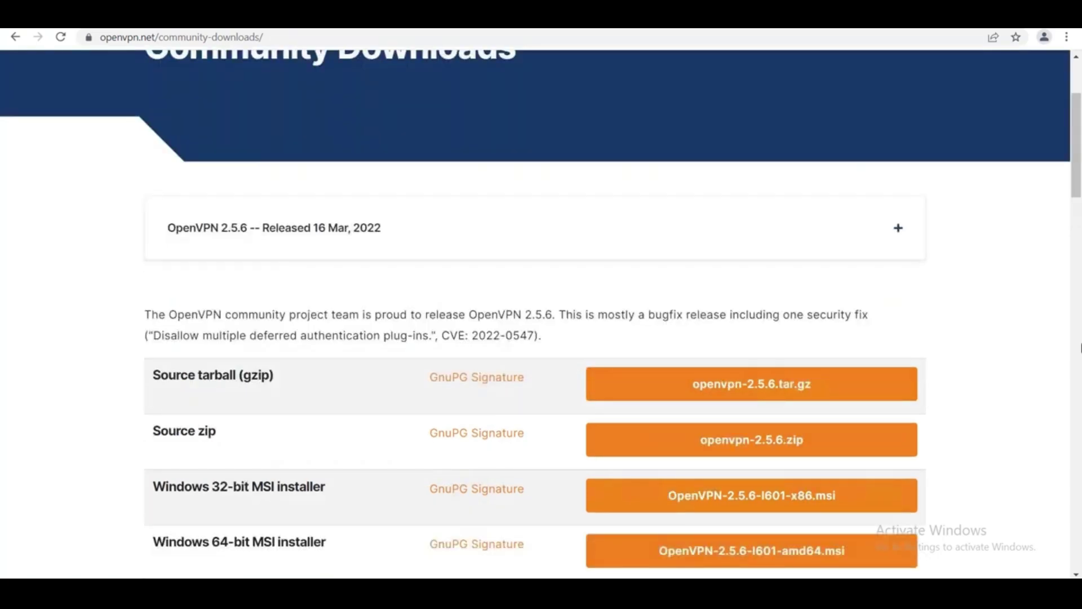
pyautogui.scroll(3, 1080, 348)
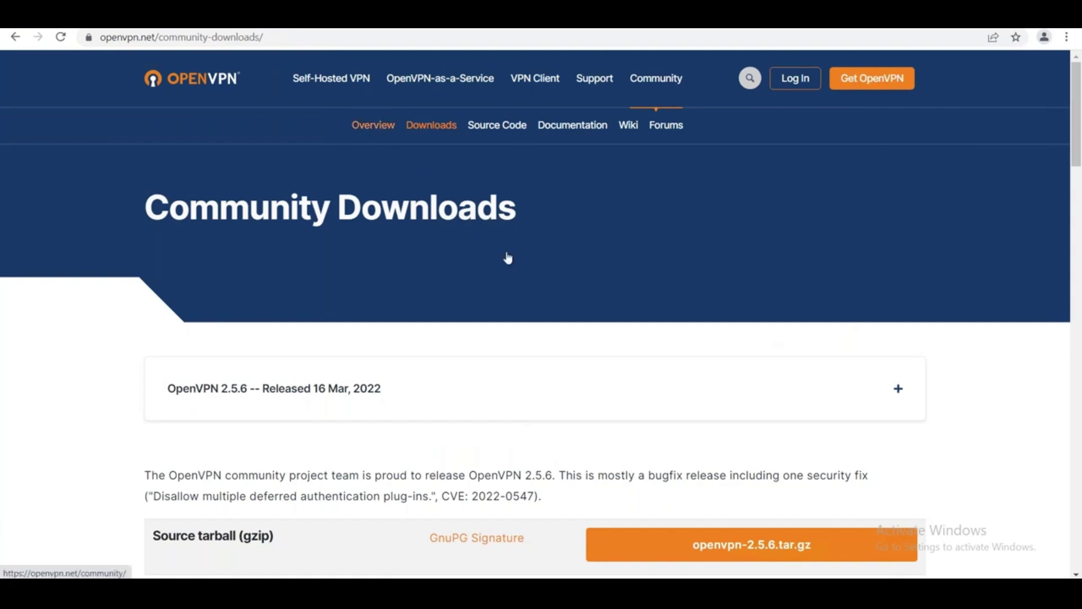
pyautogui.scroll(-4, 524, 283)
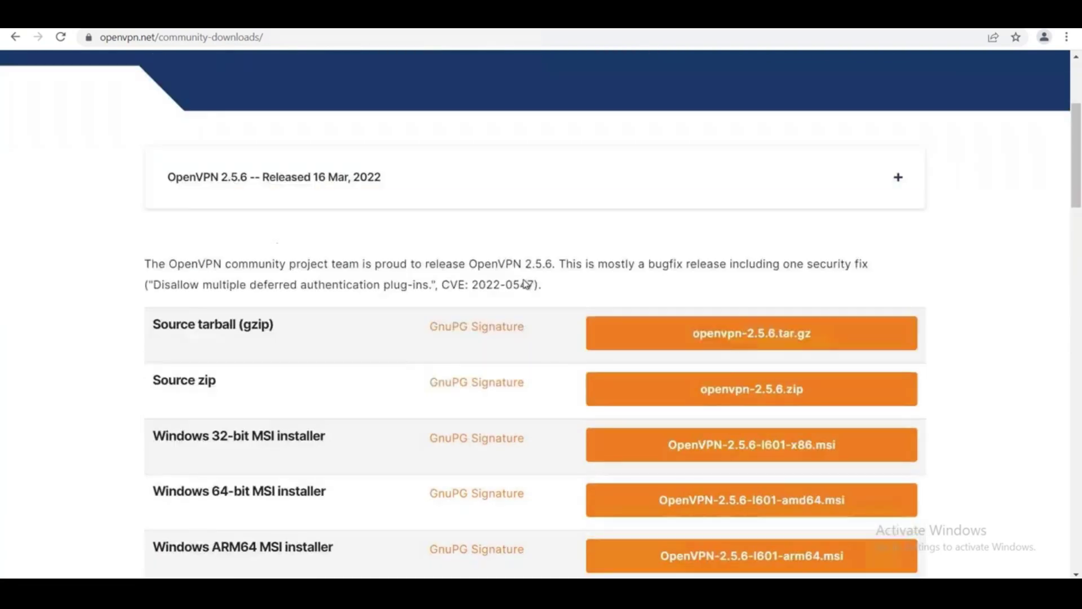
# Examine the OpenVPN 2.5.6 installer packages and the list of earlier releases on the Community Downloads page
pyautogui.scroll(-1, 519, 274)
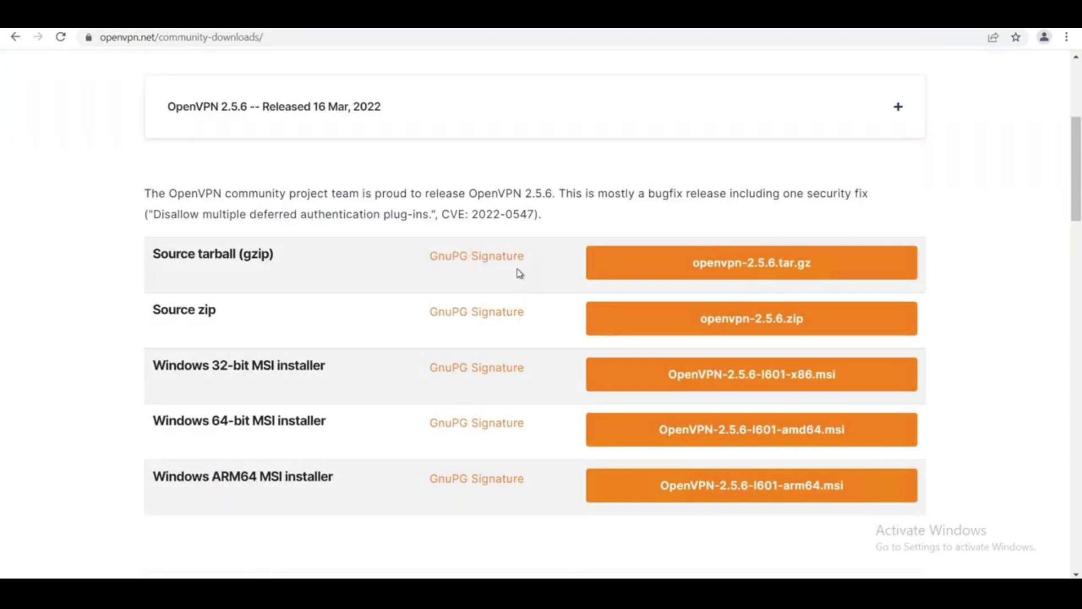
pyautogui.scroll(4, 519, 273)
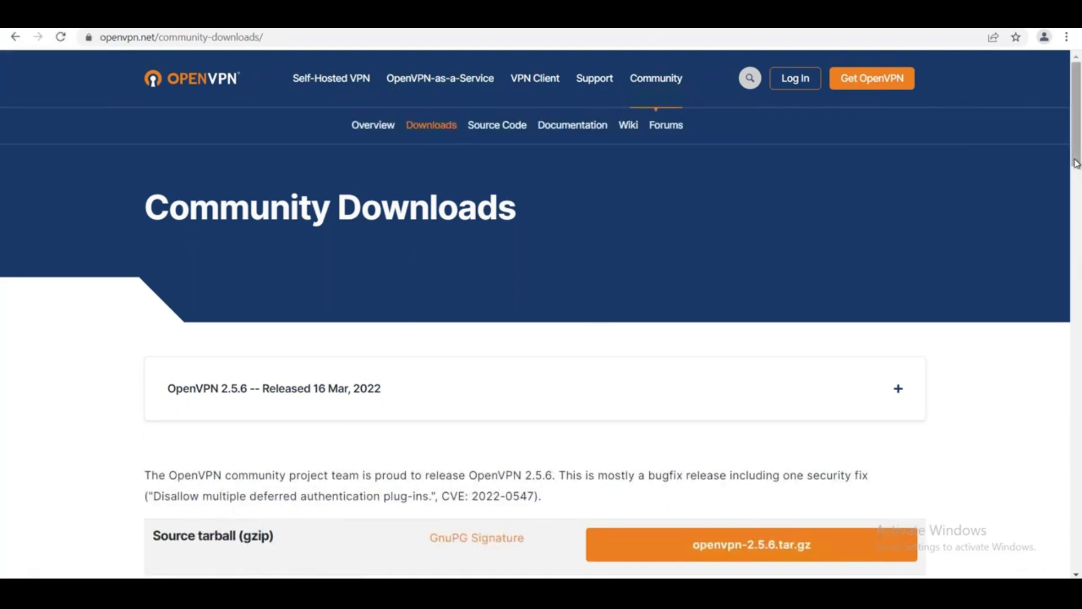
pyautogui.scroll(-4, 1076, 203)
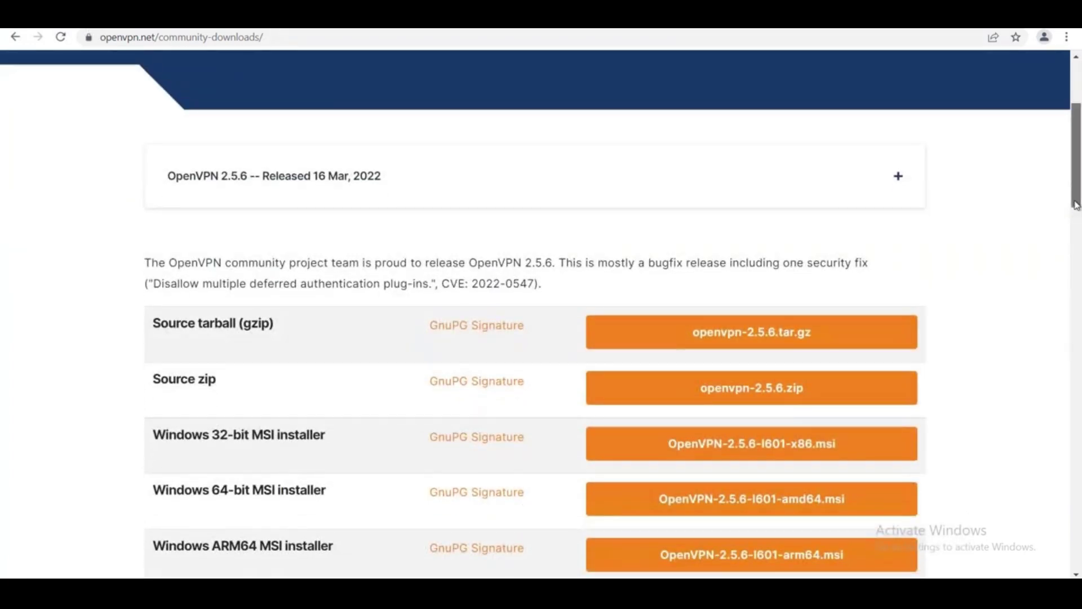
pyautogui.scroll(-1, 1077, 206)
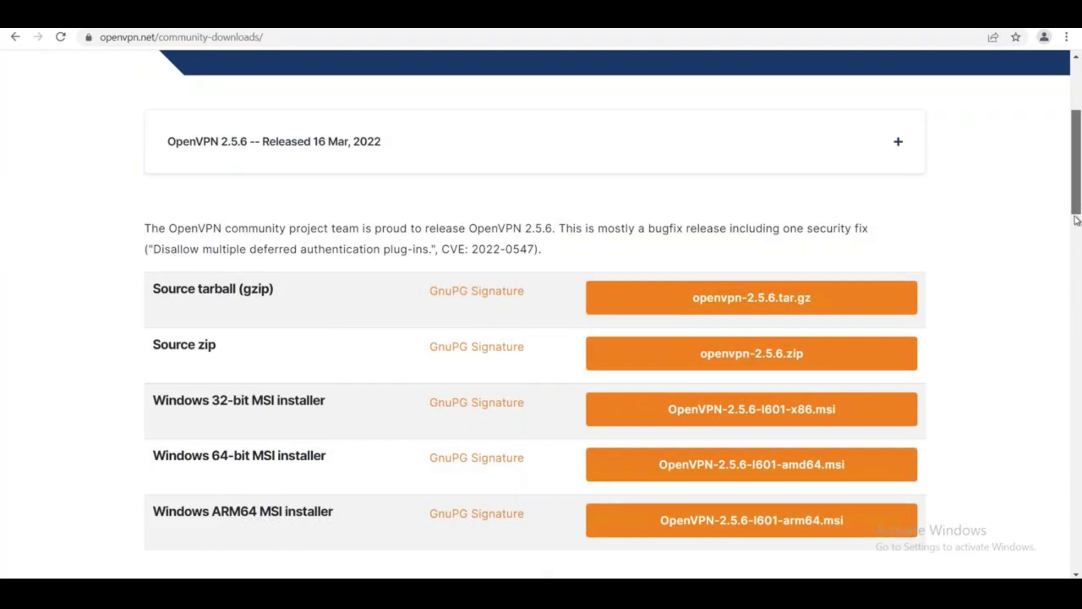
pyautogui.scroll(-3, 1076, 219)
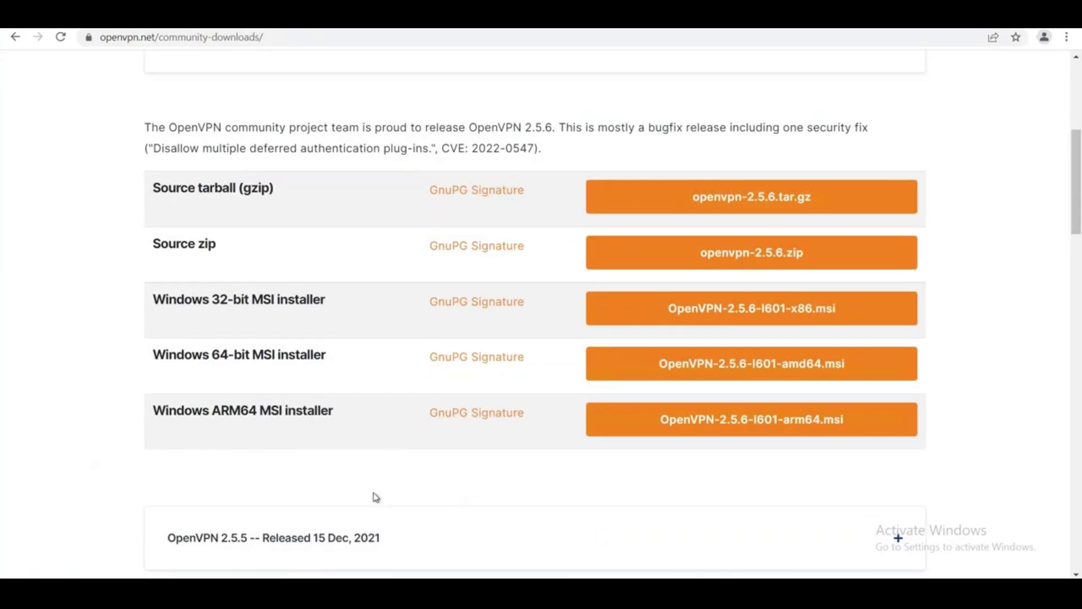
pyautogui.scroll(-4, 375, 499)
pyautogui.scroll(-3, 375, 501)
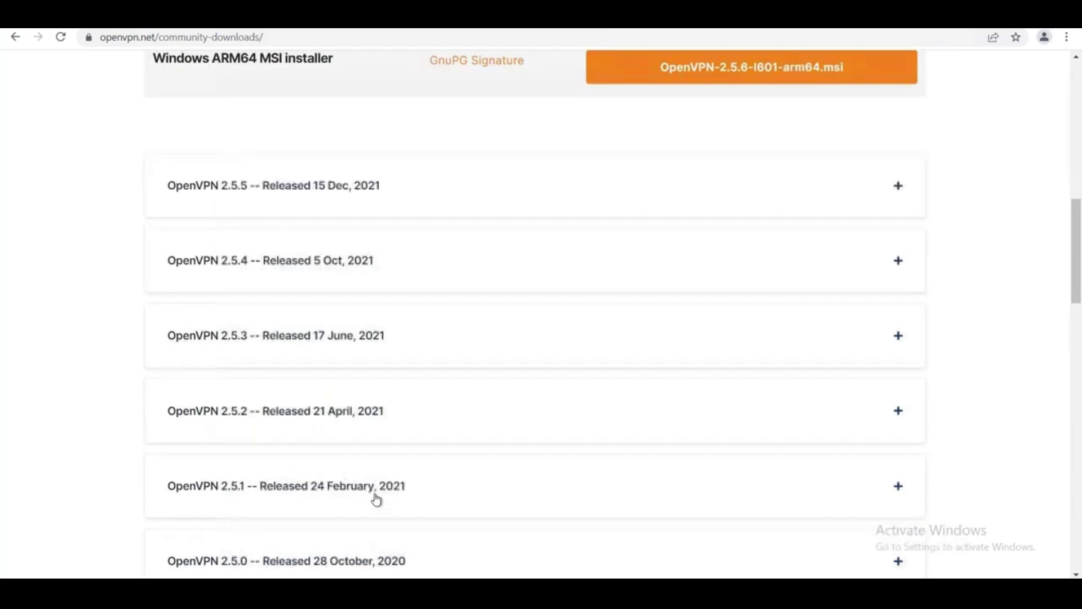
pyautogui.scroll(6, 375, 500)
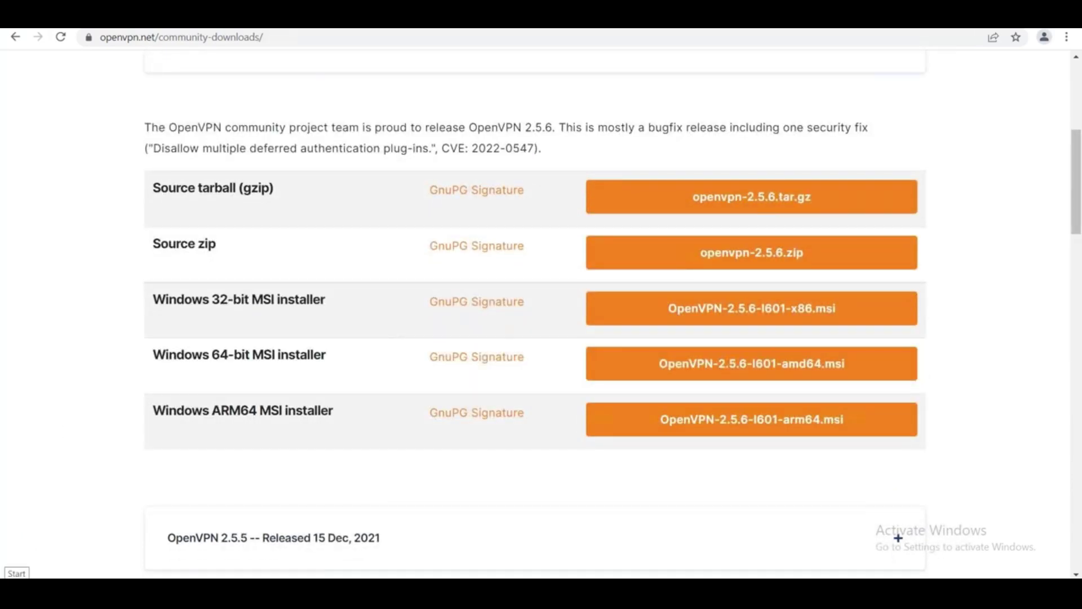
# Open File Explorer on the remote desktop and view the contents of the Windows (C:) drive
pyautogui.click(13, 574)
pyautogui.click(412, 353)
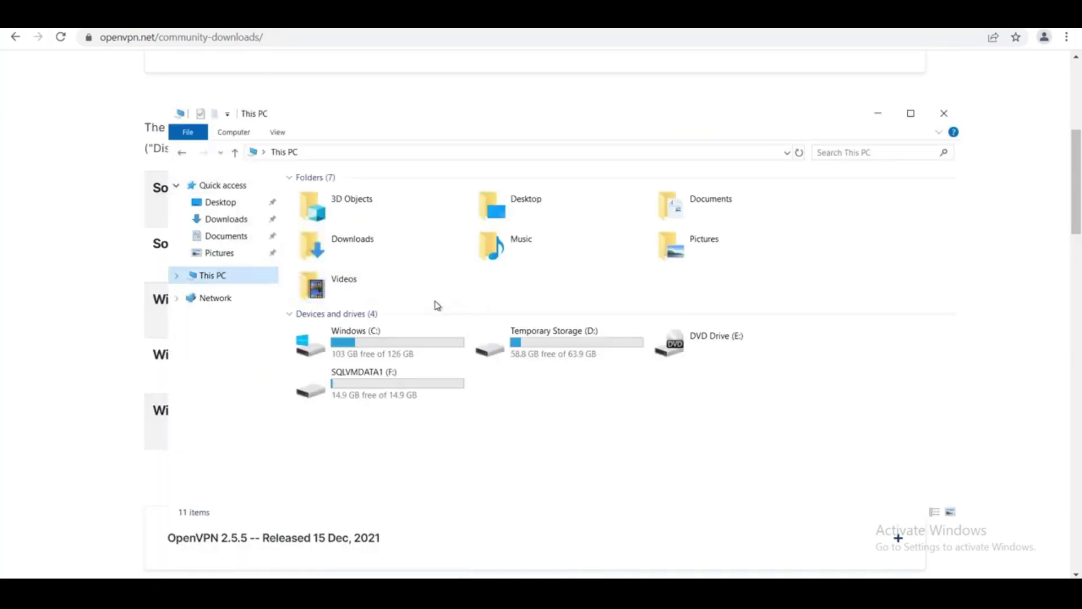
pyautogui.doubleClick(441, 349)
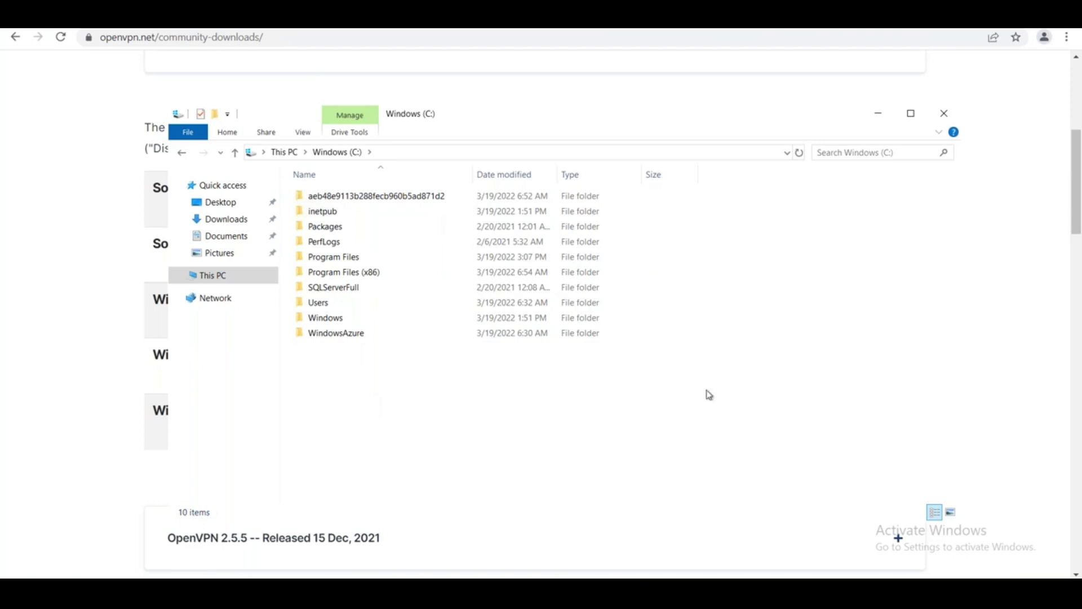
# Switch to the local AWS VPC console, review the Create Client VPN Endpoint form and cancel the endpoint creation
pyautogui.hotkey('alt', 'Tab')
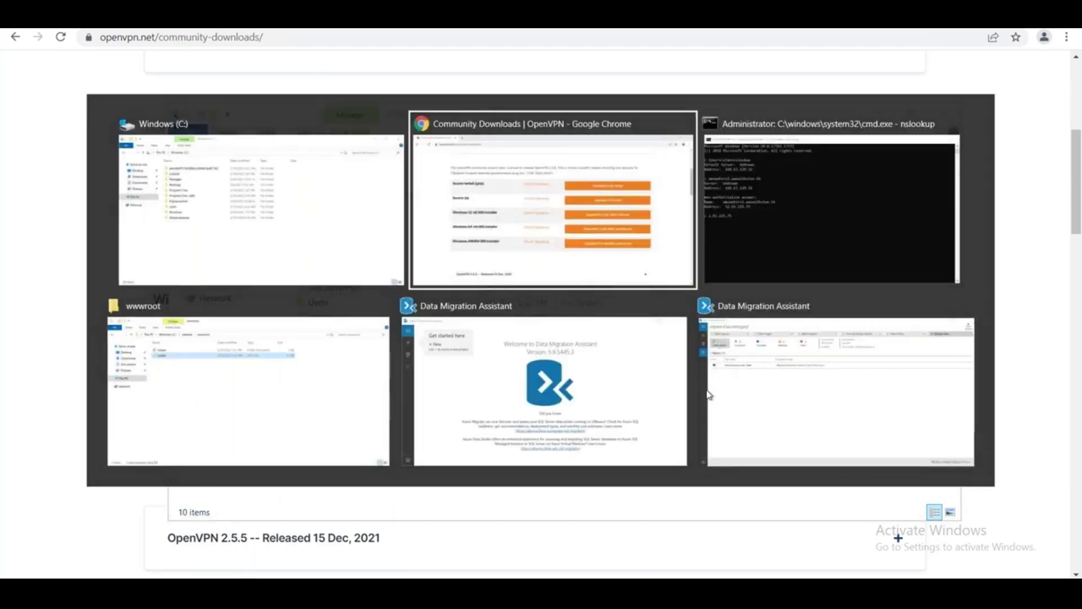
pyautogui.hotkey('alt', 'Tab')
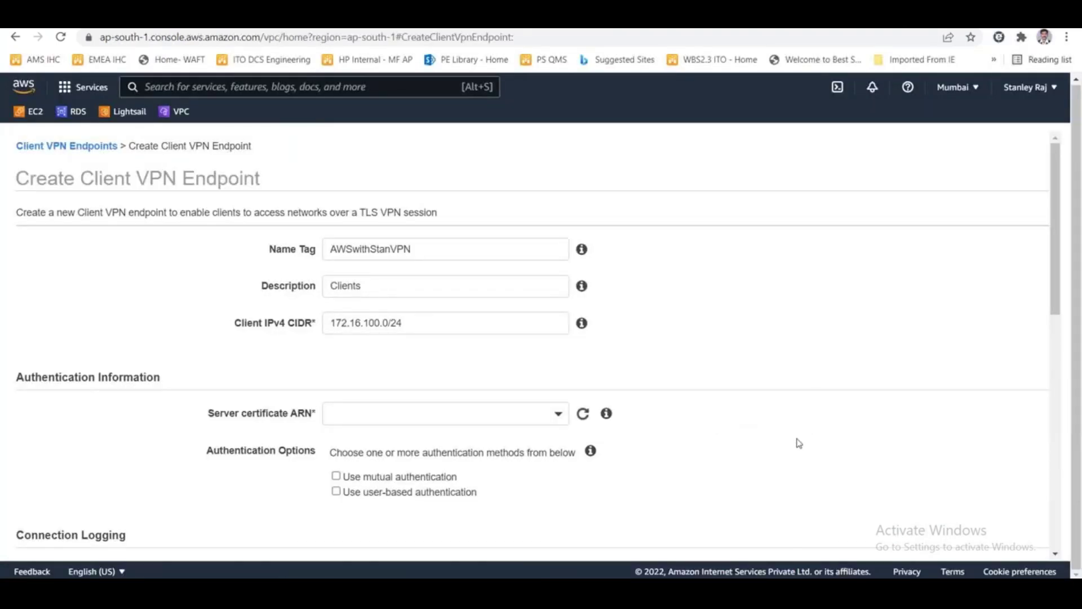
pyautogui.scroll(-10, 799, 443)
pyautogui.scroll(10, 798, 442)
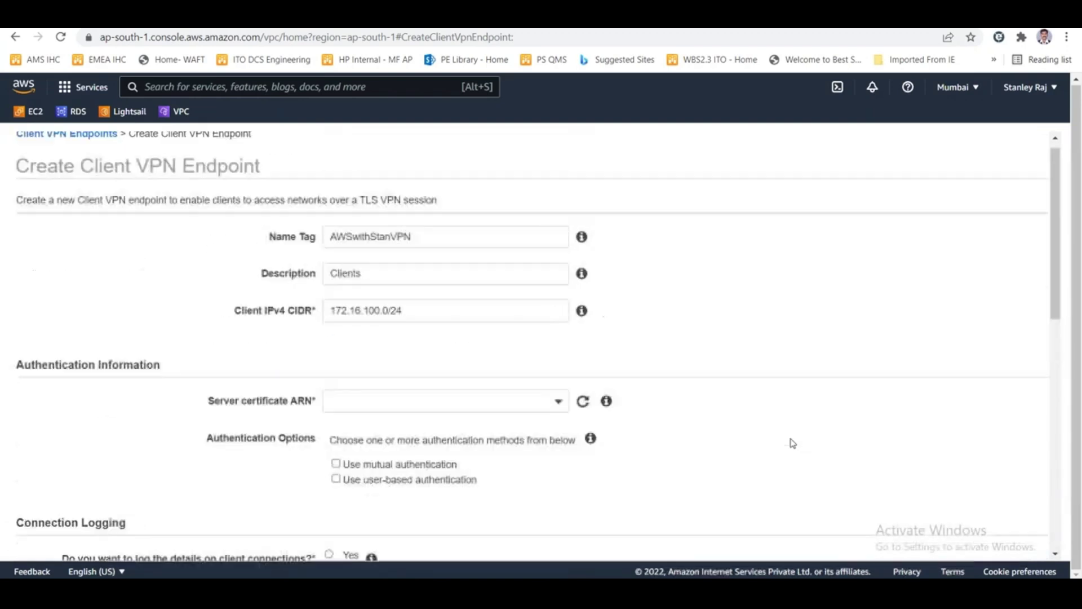
pyautogui.scroll(-10, 792, 442)
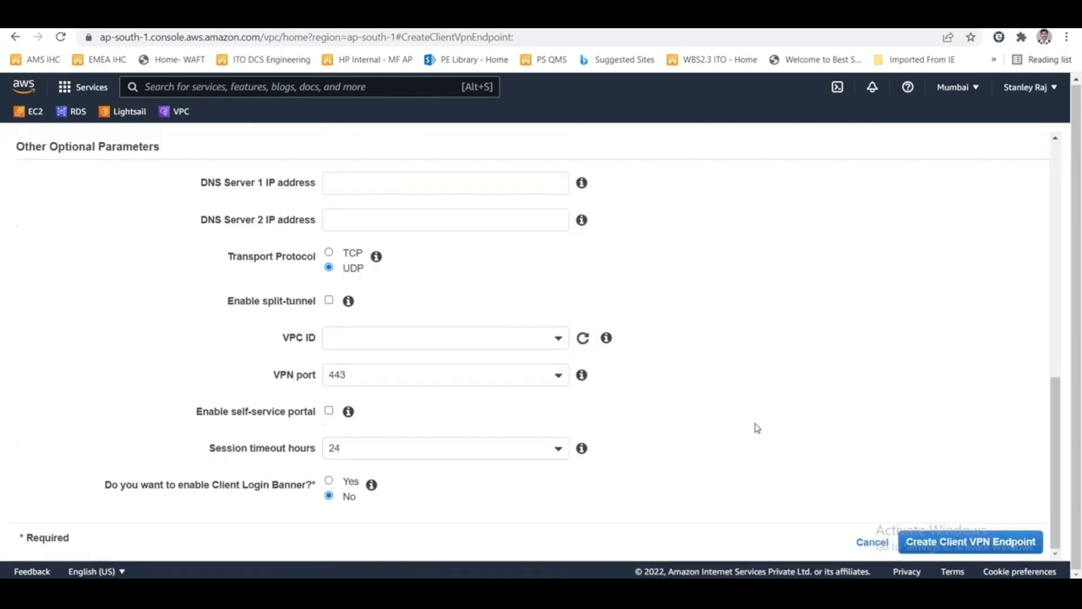
pyautogui.click(871, 541)
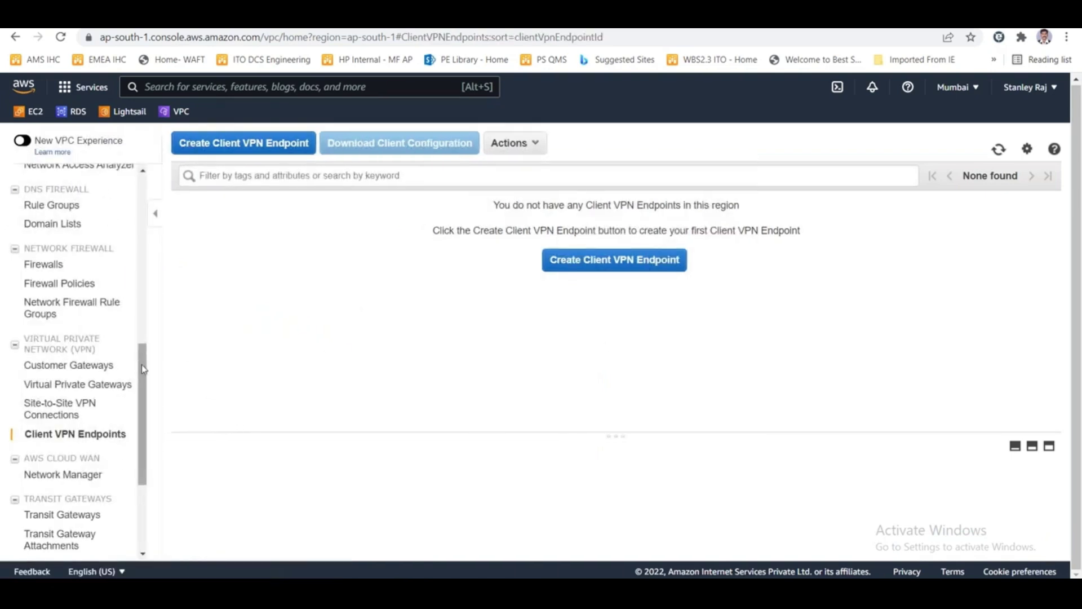
pyautogui.moveTo(142, 368); pyautogui.dragTo(153, 345)
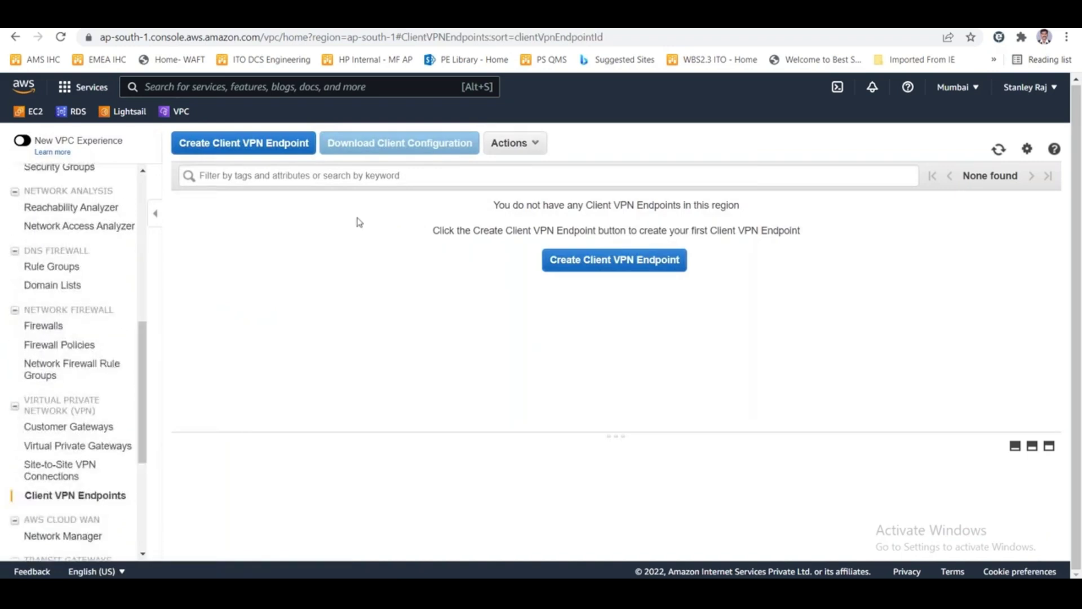
pyautogui.click(532, 142)
pyautogui.click(289, 268)
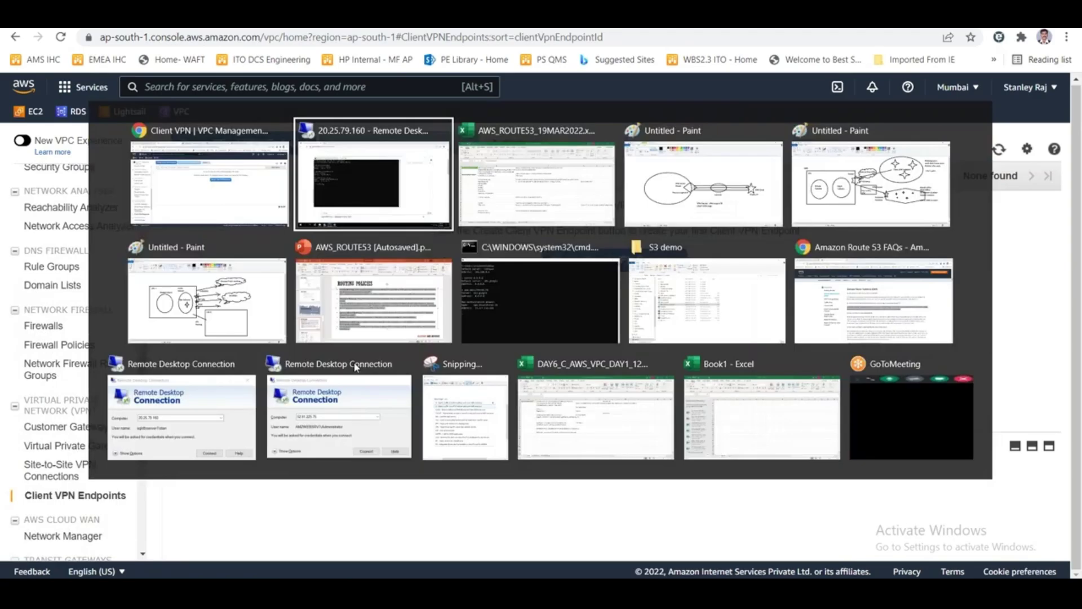
# Return to the Remote Desktop session and search Google in a new tab for "easyrsa package download for windows"
pyautogui.hotkey('alt', 'Tab')
pyautogui.hotkey('alt', 'Tab')
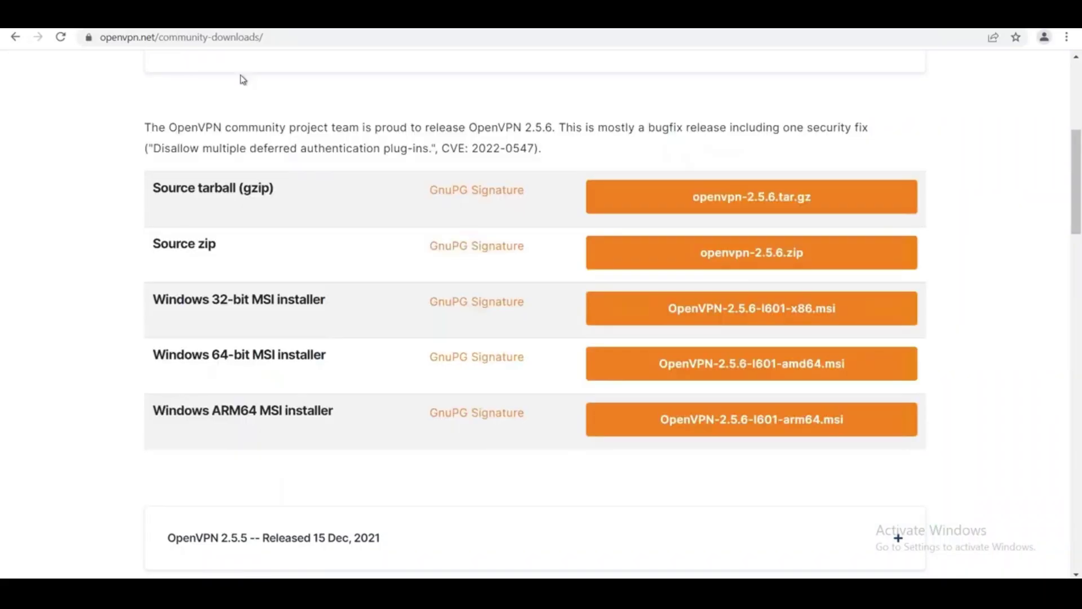
pyautogui.hotkey('ctrl', 't')
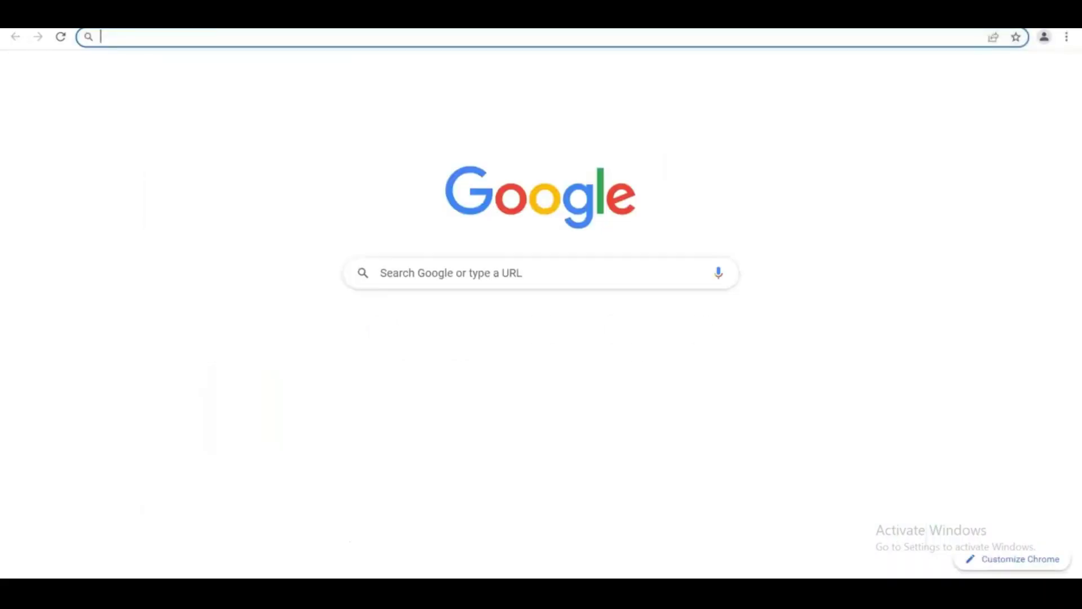
pyautogui.write('easyrsa')
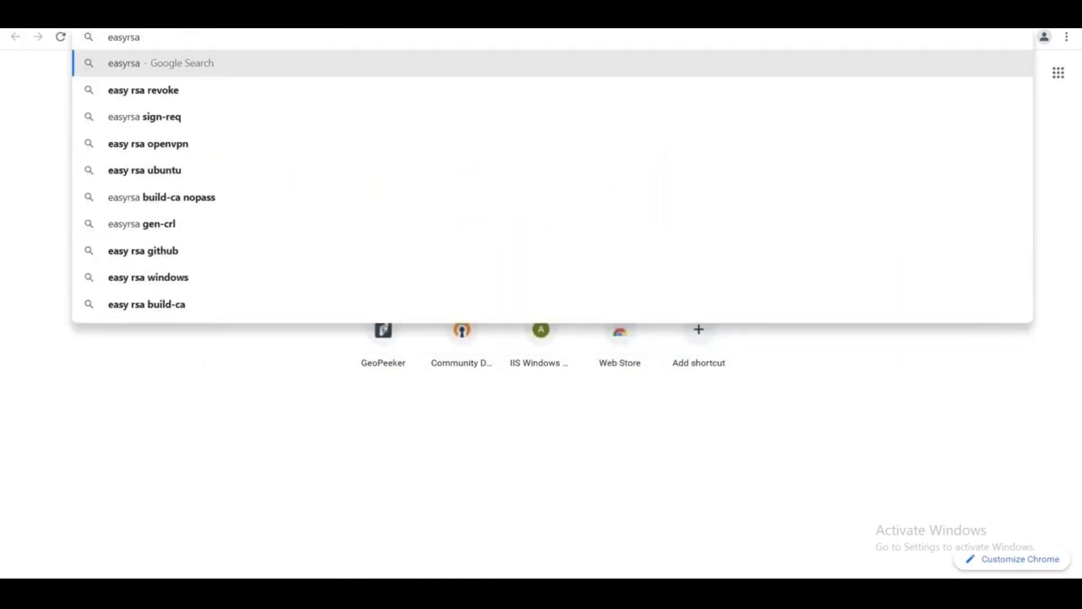
pyautogui.write(' package d')
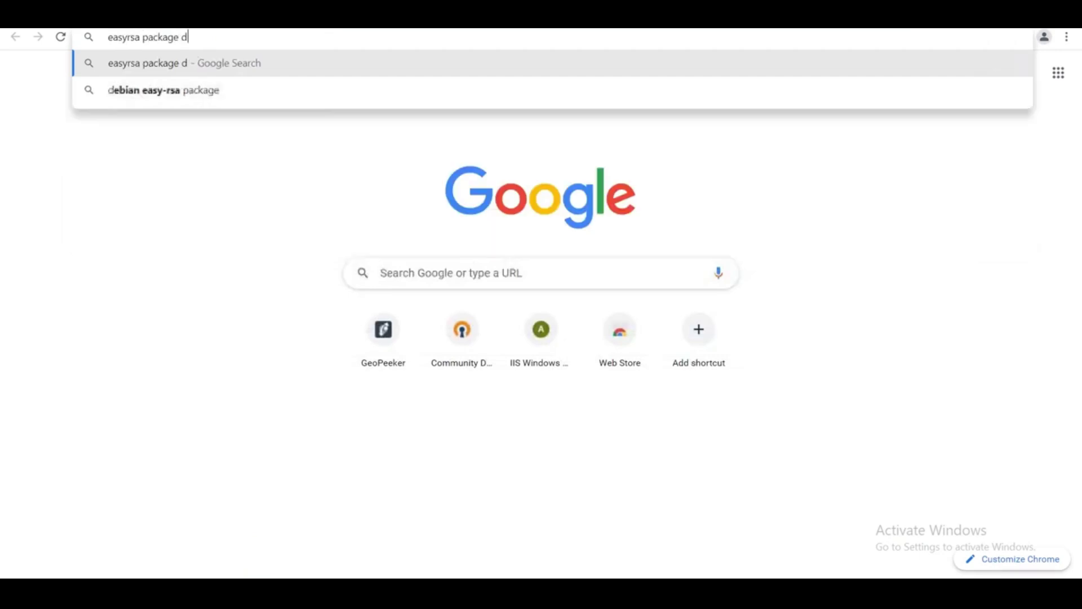
pyautogui.write('onnlaod for')
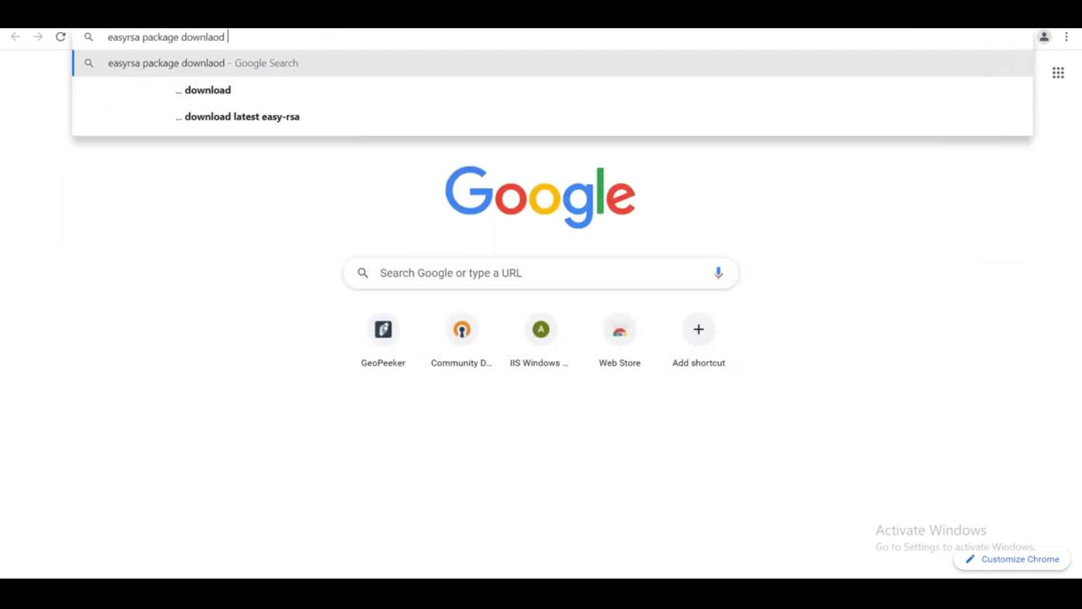
pyautogui.press('BackSpace')
pyautogui.press('BackSpace')
pyautogui.press('BackSpace')
pyautogui.press('BackSpace')
pyautogui.press('BackSpace')
pyautogui.press('BackSpace')
pyautogui.press('BackSpace')
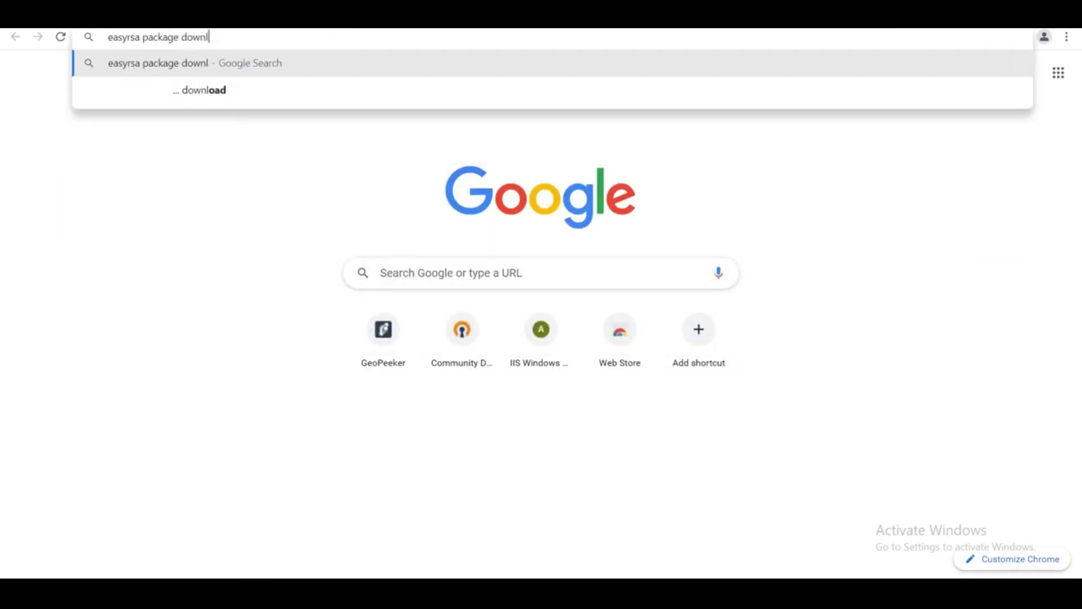
pyautogui.write('oad for windows')
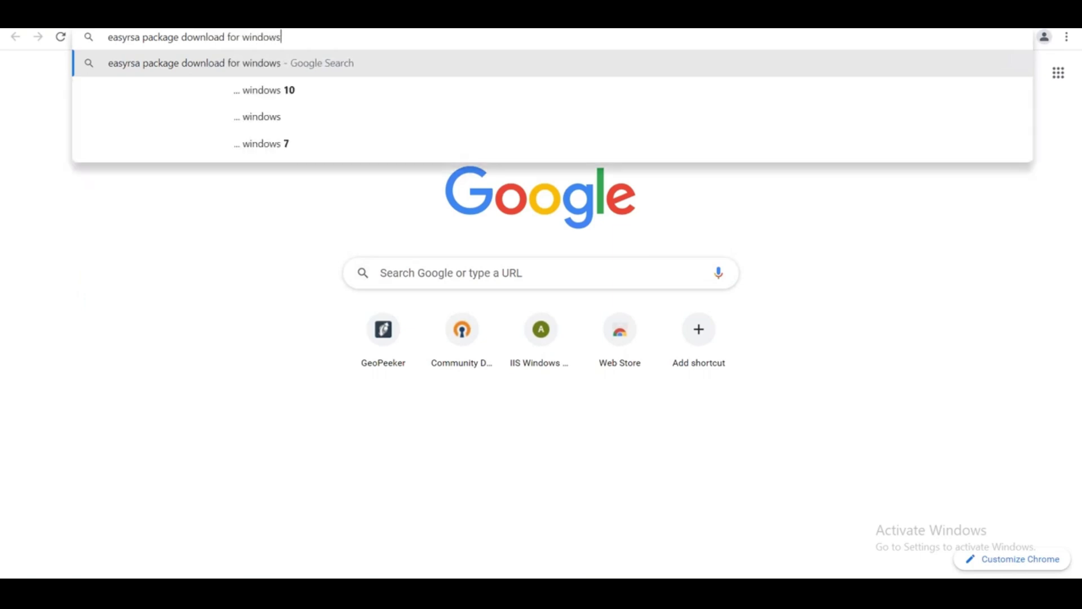
pyautogui.press('Return')
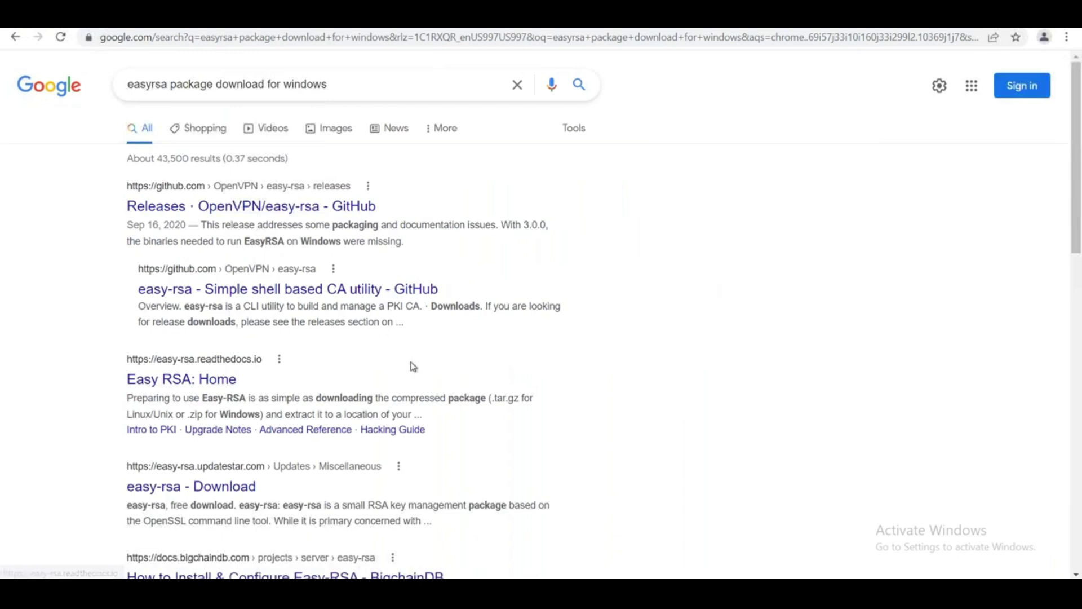
# Look through the search results, open EasyRSA3-OpenVPN-Howto in a new tab and bring that page to the front
pyautogui.scroll(-3, 412, 365)
pyautogui.scroll(-1, 411, 365)
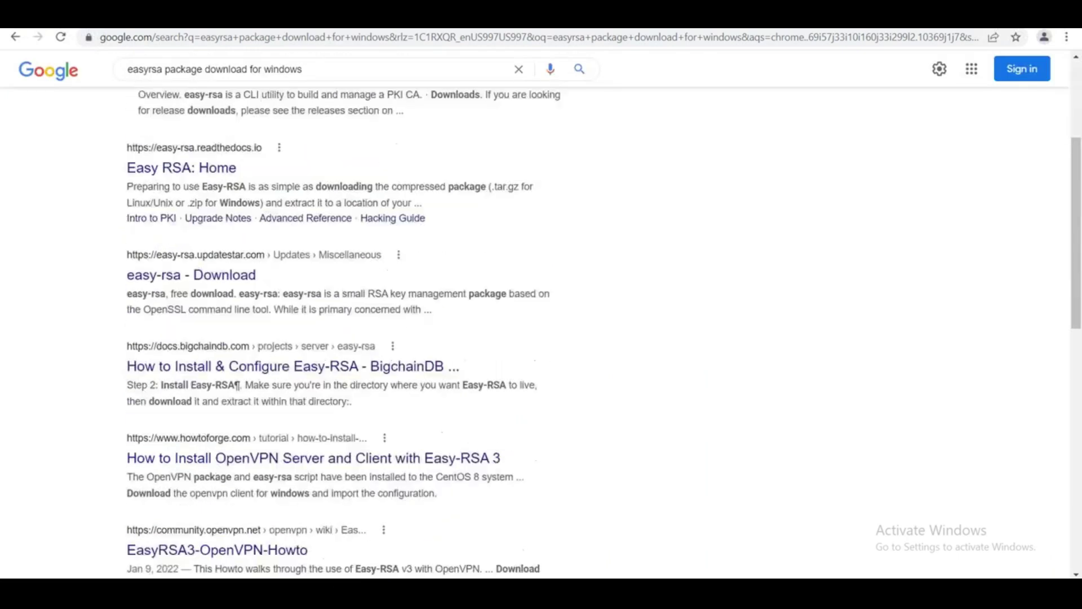
pyautogui.scroll(-1, 464, 379)
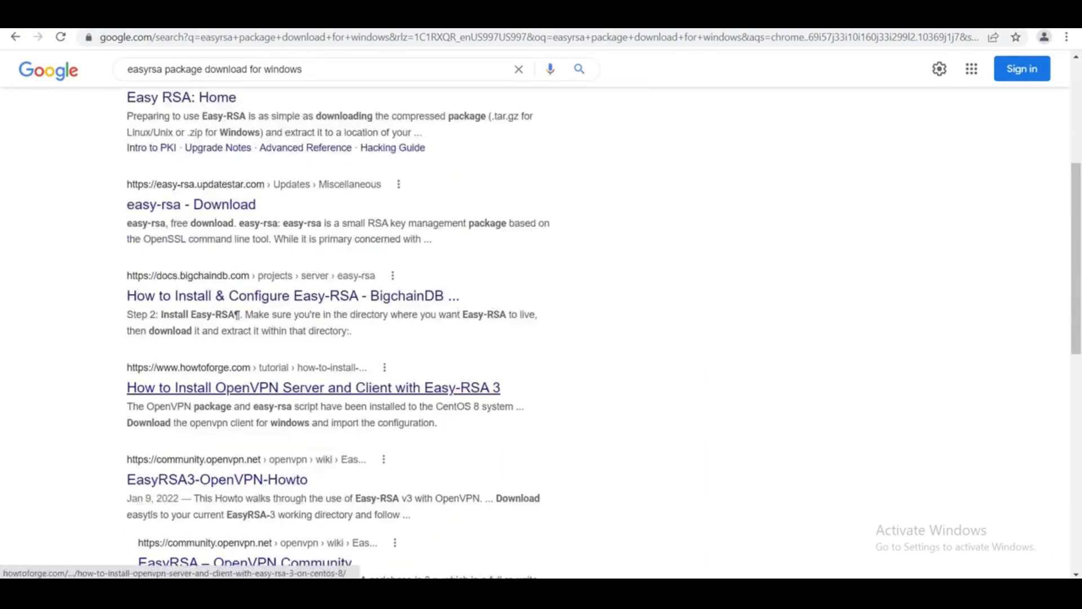
pyautogui.scroll(-1, 278, 434)
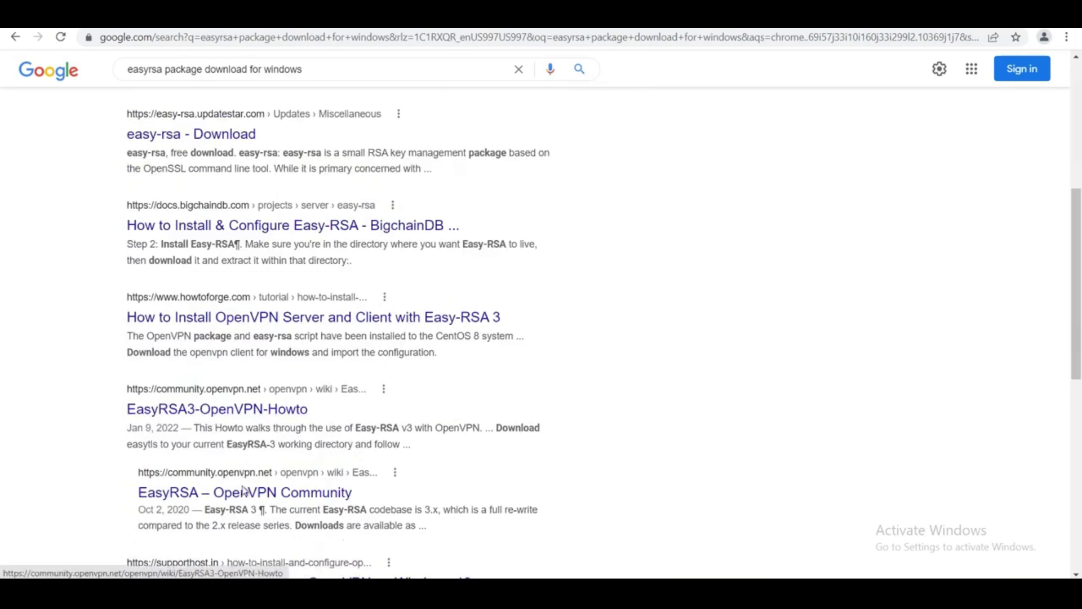
pyautogui.rightClick(222, 419)
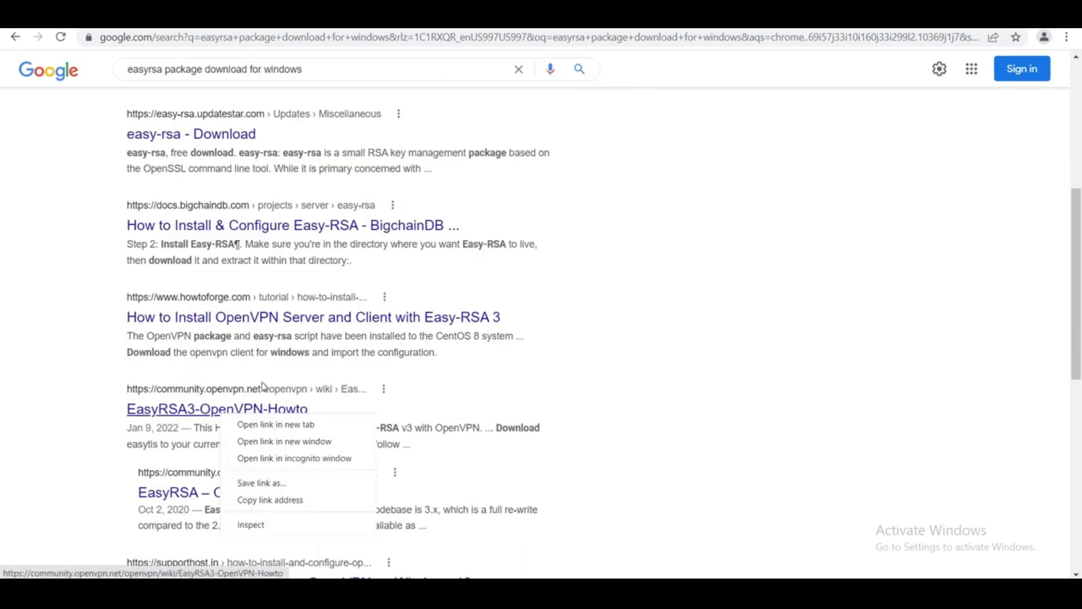
pyautogui.click(264, 423)
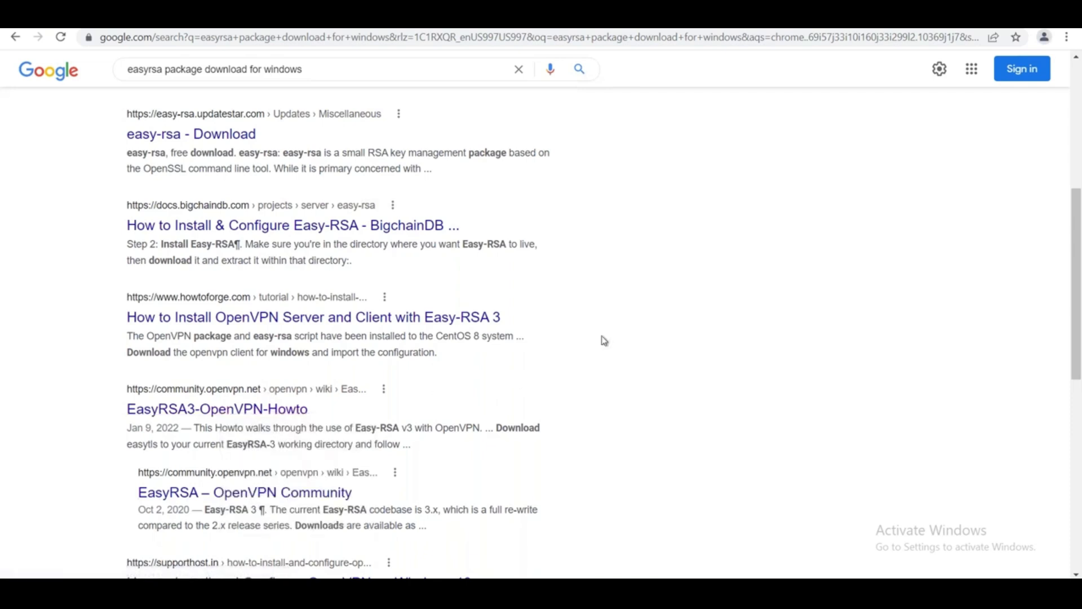
pyautogui.scroll(-1, 603, 341)
pyautogui.scroll(-2, 604, 341)
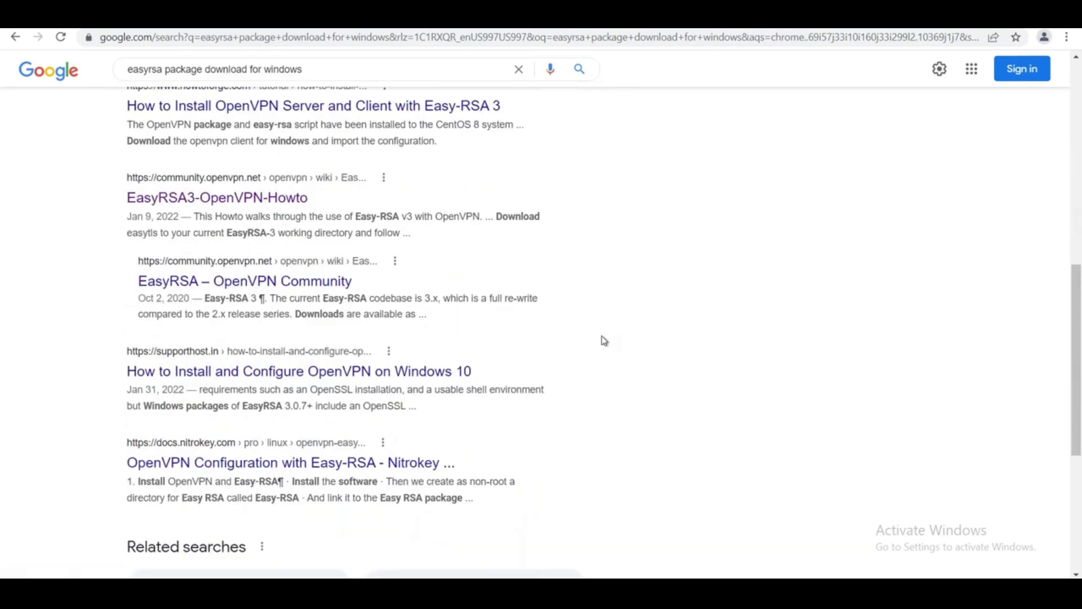
pyautogui.scroll(-2, 605, 341)
pyautogui.scroll(3, 603, 340)
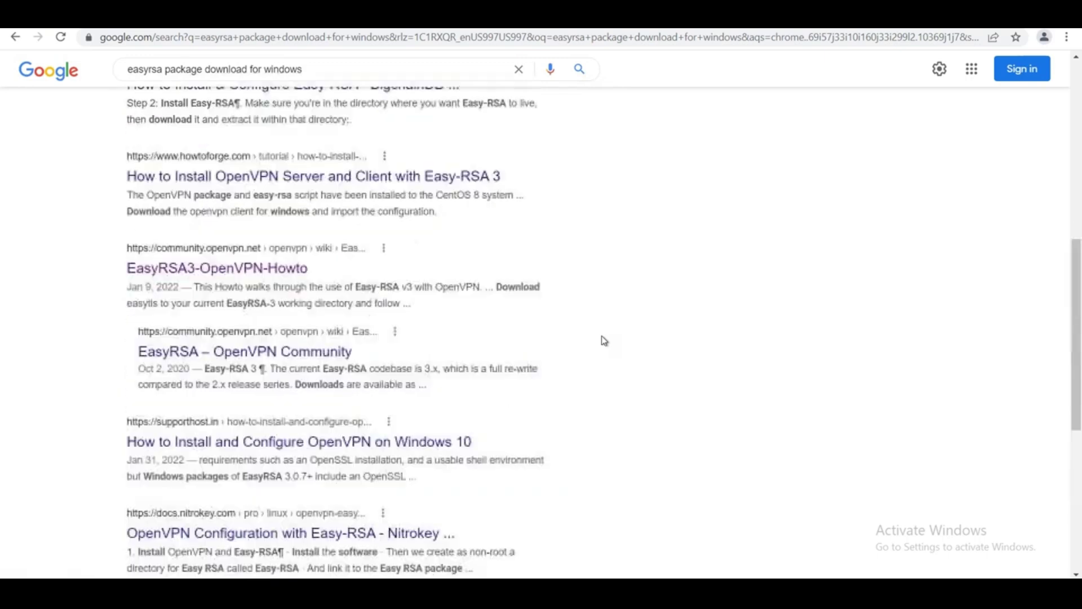
pyautogui.scroll(3, 603, 332)
pyautogui.click(217, 478)
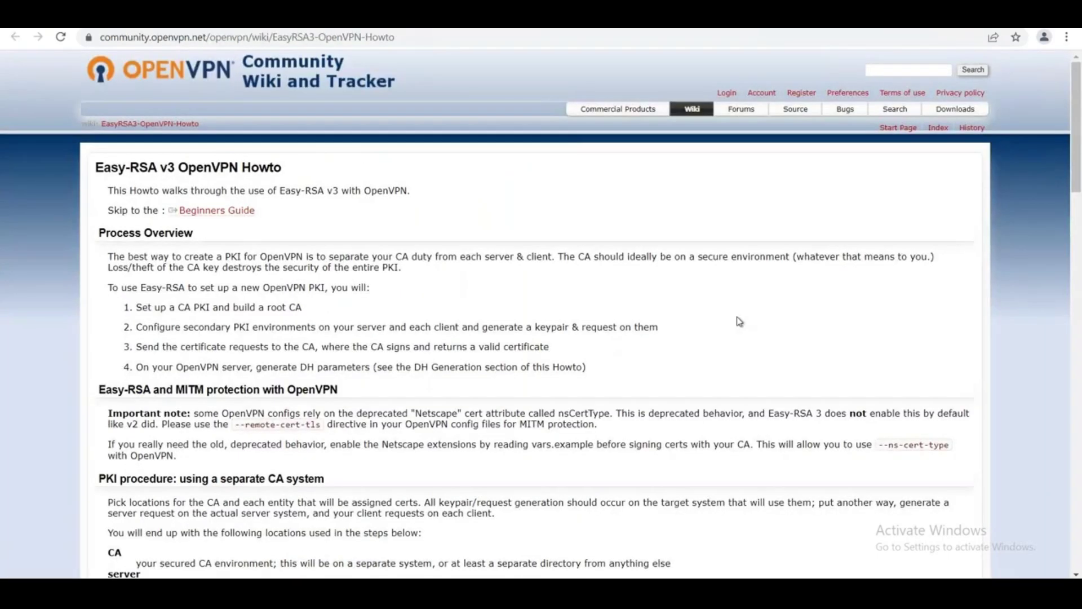
# Read the process overview and the separate CA system PKI procedure in the Easy-RSA v3 OpenVPN Howto
pyautogui.scroll(-1, 739, 321)
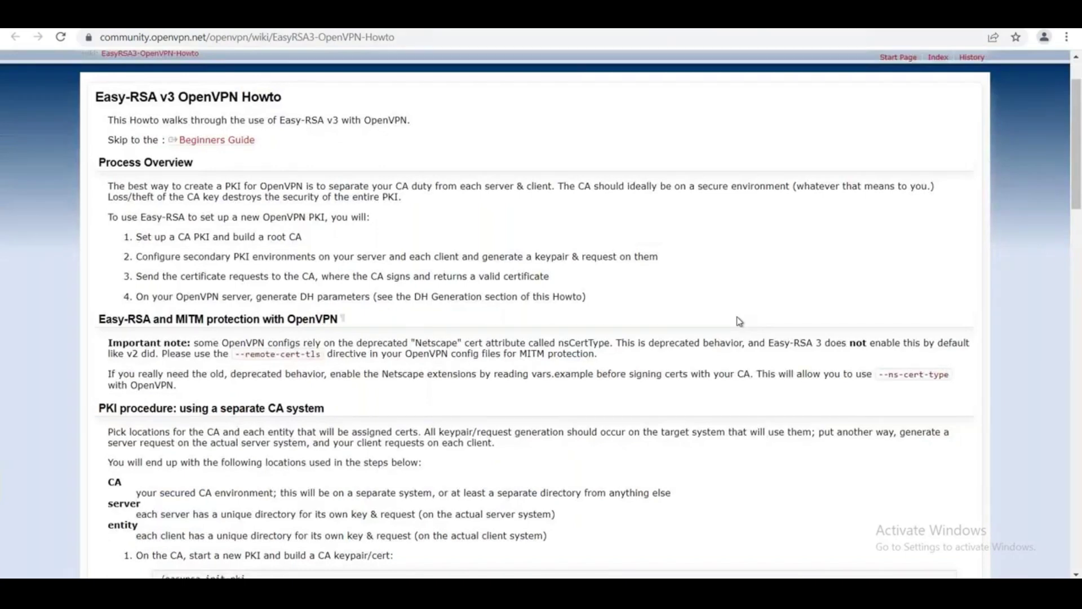
pyautogui.scroll(-2, 740, 321)
pyautogui.scroll(3, 739, 321)
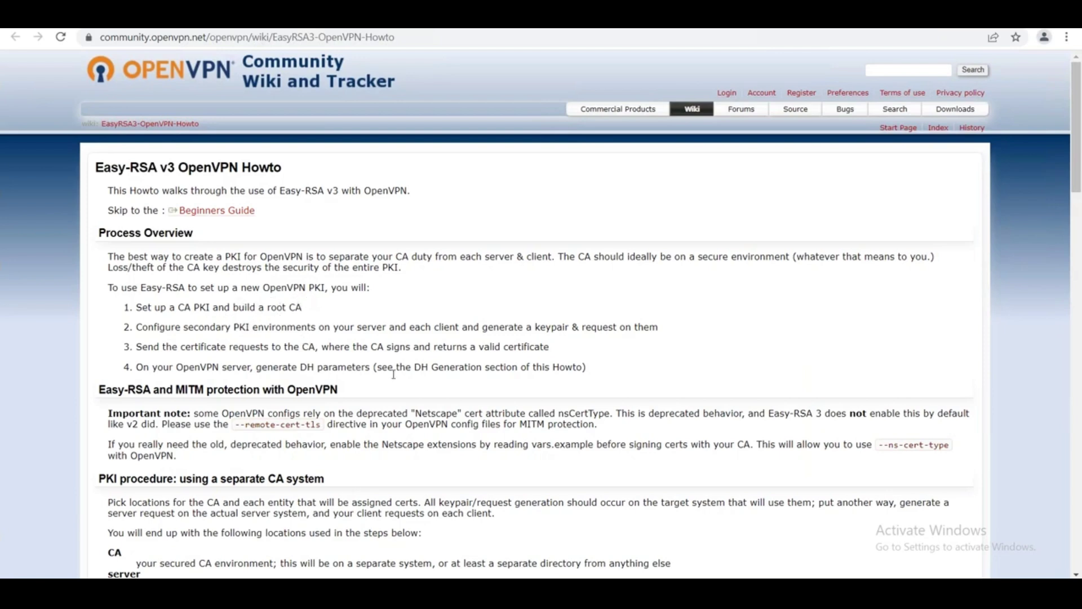
pyautogui.scroll(-1, 398, 378)
pyautogui.scroll(-2, 396, 374)
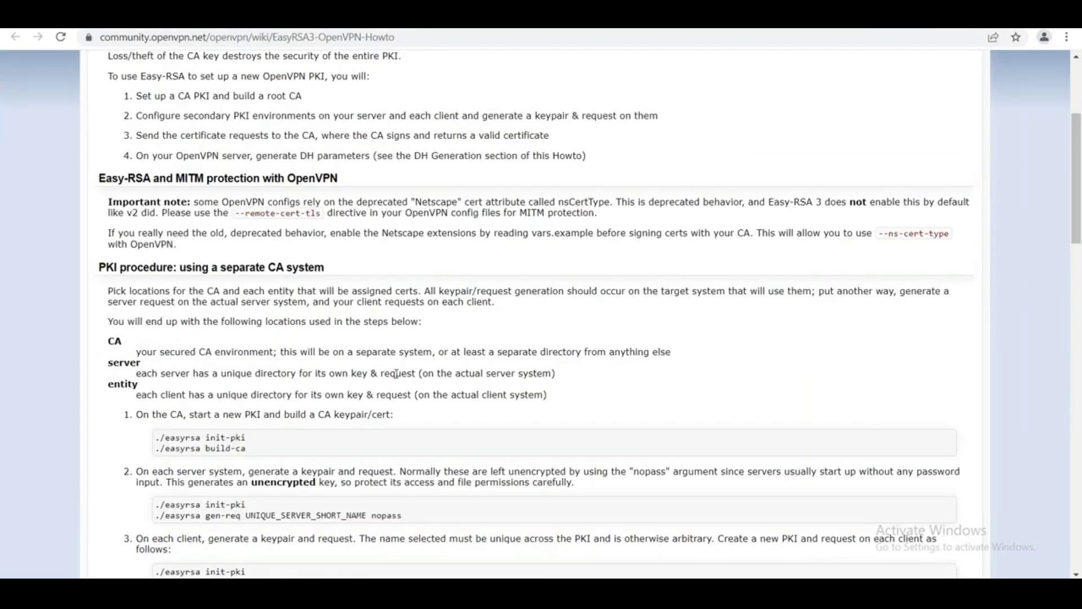
# Read the remaining certificate request steps, the DH Generation section and the complete PKI procedure on the CA machine in the Howto
pyautogui.scroll(-1, 396, 374)
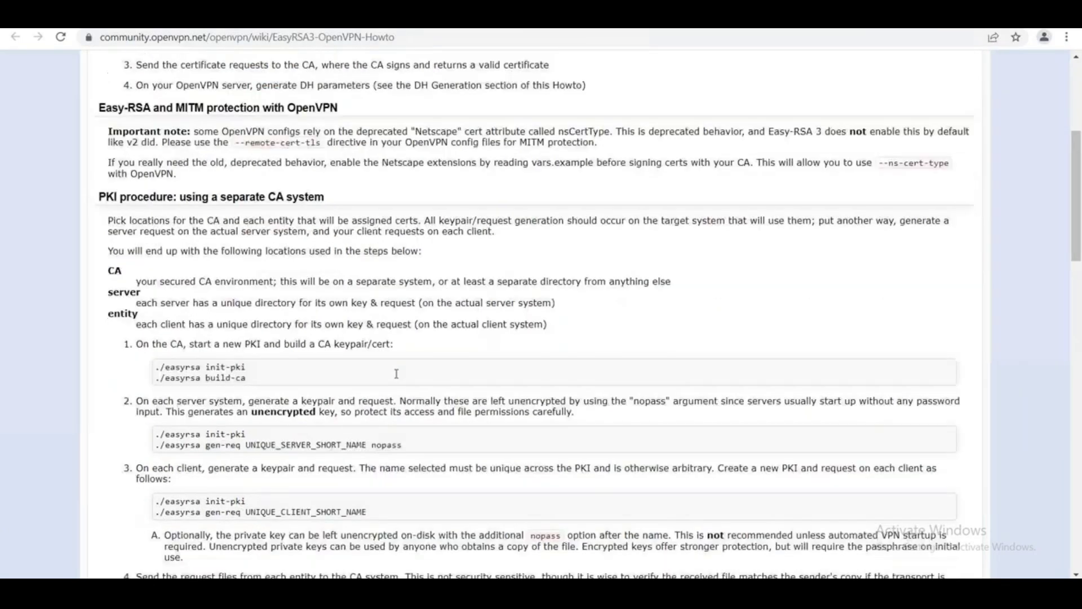
pyautogui.scroll(-15, 396, 373)
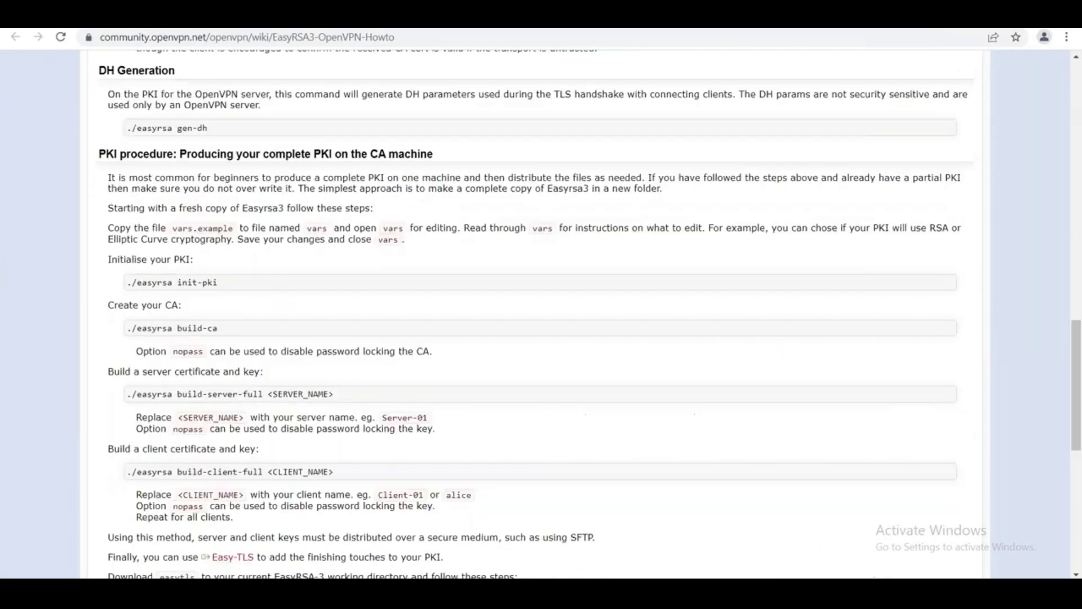
pyautogui.scroll(20, 401, 355)
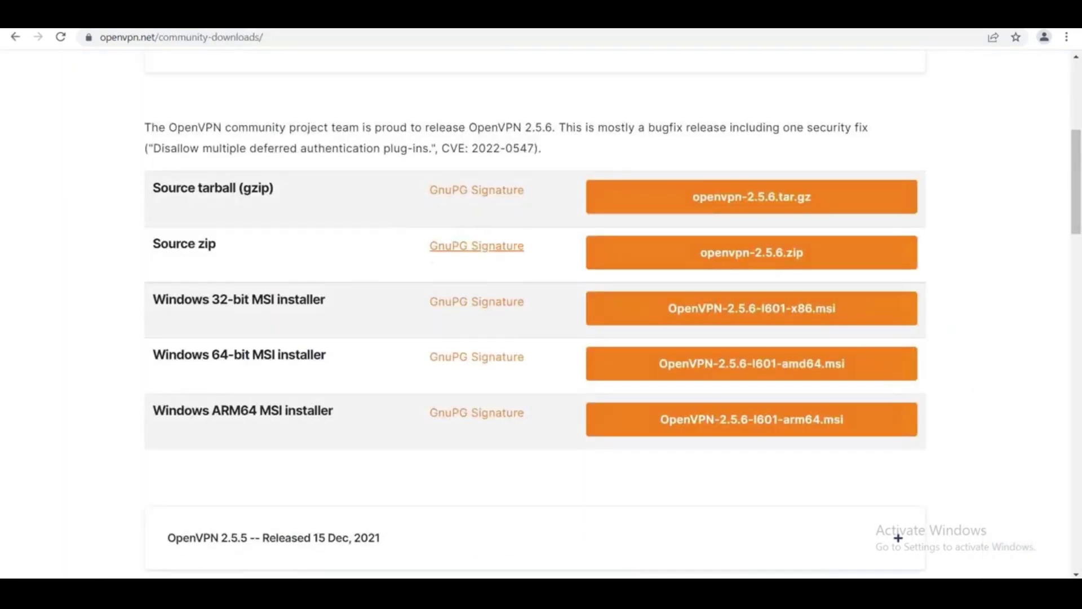
# Download openvpn-2.5.6.zip from the OpenVPN community downloads page and extract it to an openvpn-2.5.6 folder in Downloads
pyautogui.click(730, 261)
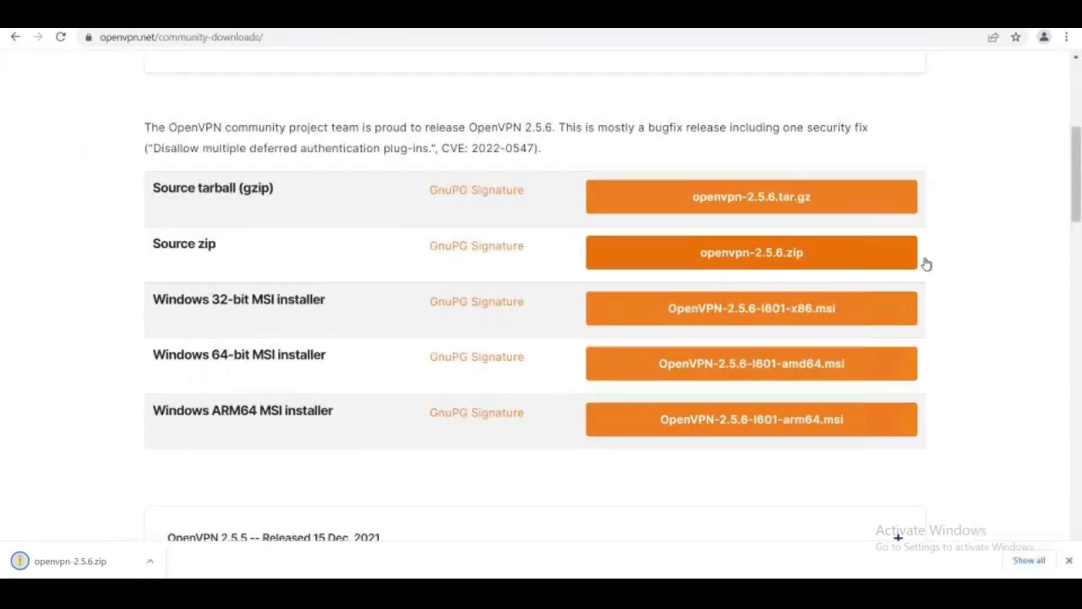
pyautogui.click(162, 558)
pyautogui.click(179, 511)
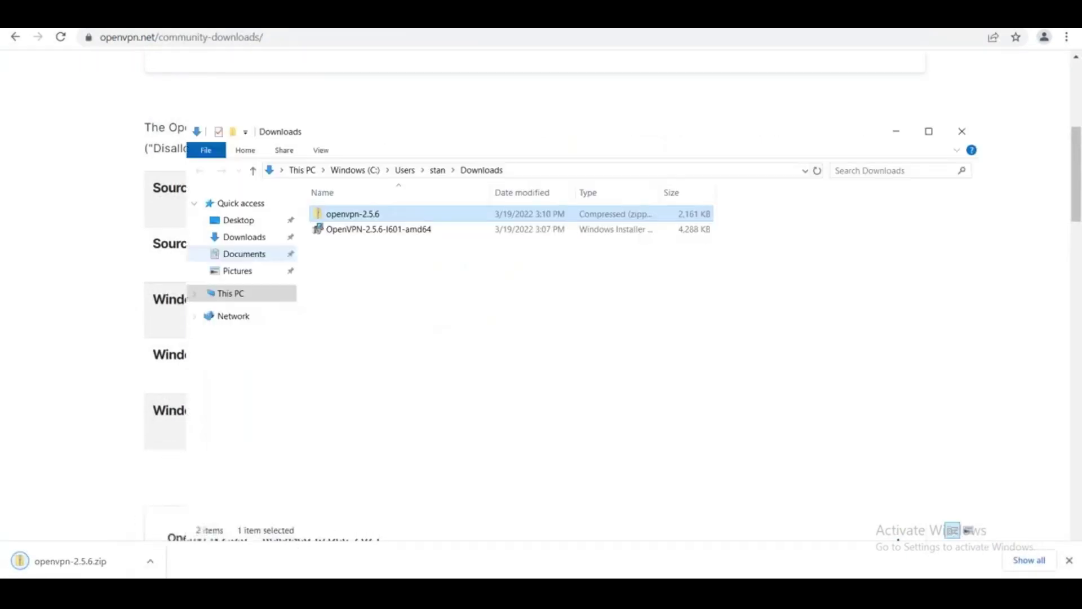
pyautogui.rightClick(379, 219)
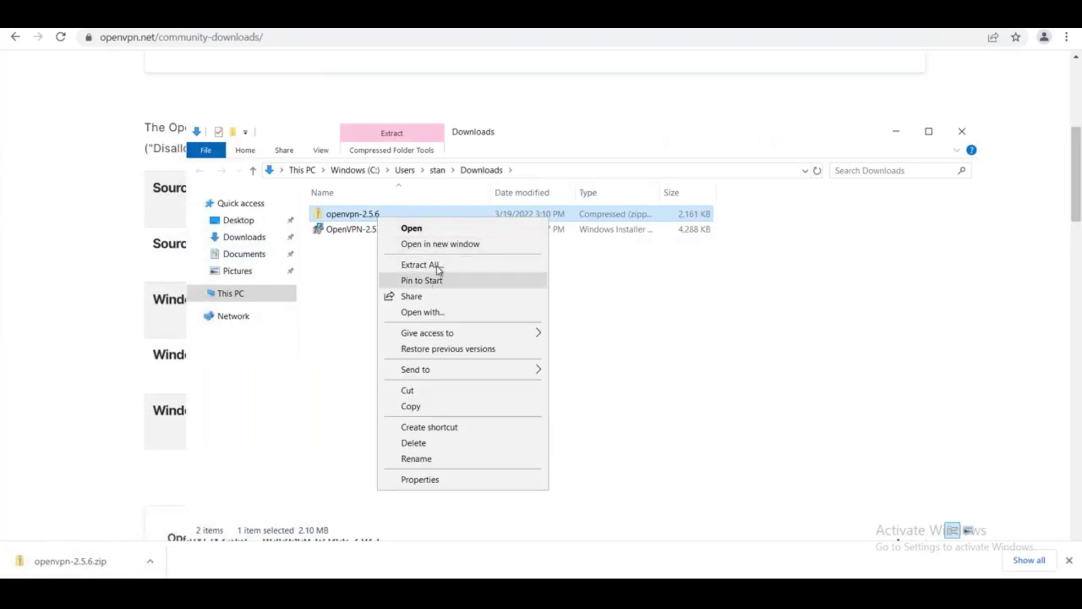
pyautogui.click(438, 268)
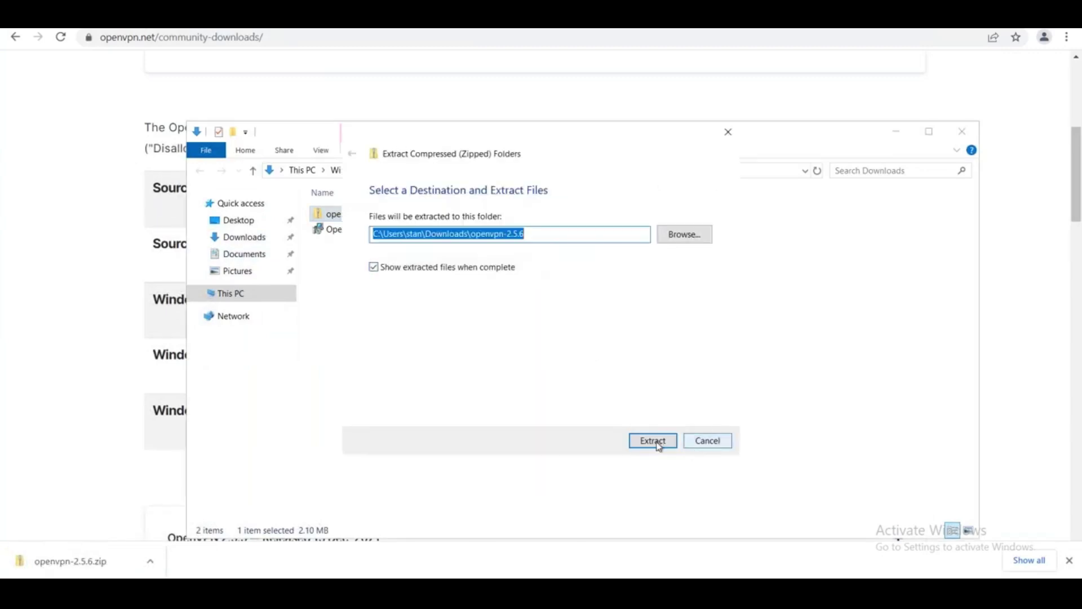
pyautogui.click(657, 444)
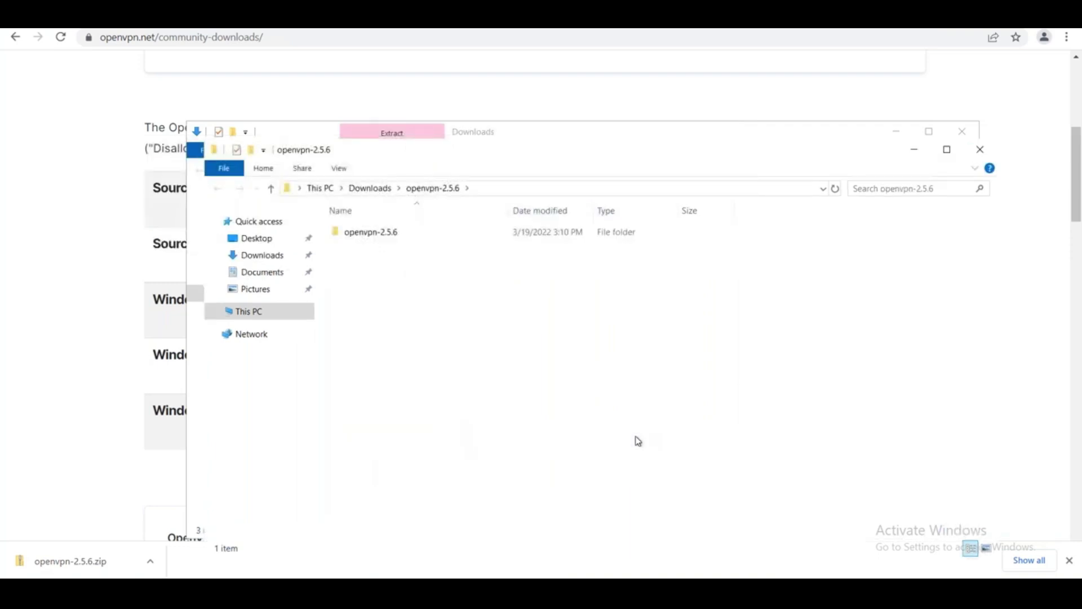
# Examine the extracted openvpn-2.5.6 folder and its build subfolder, then close that window and minimize the Downloads window
pyautogui.doubleClick(372, 234)
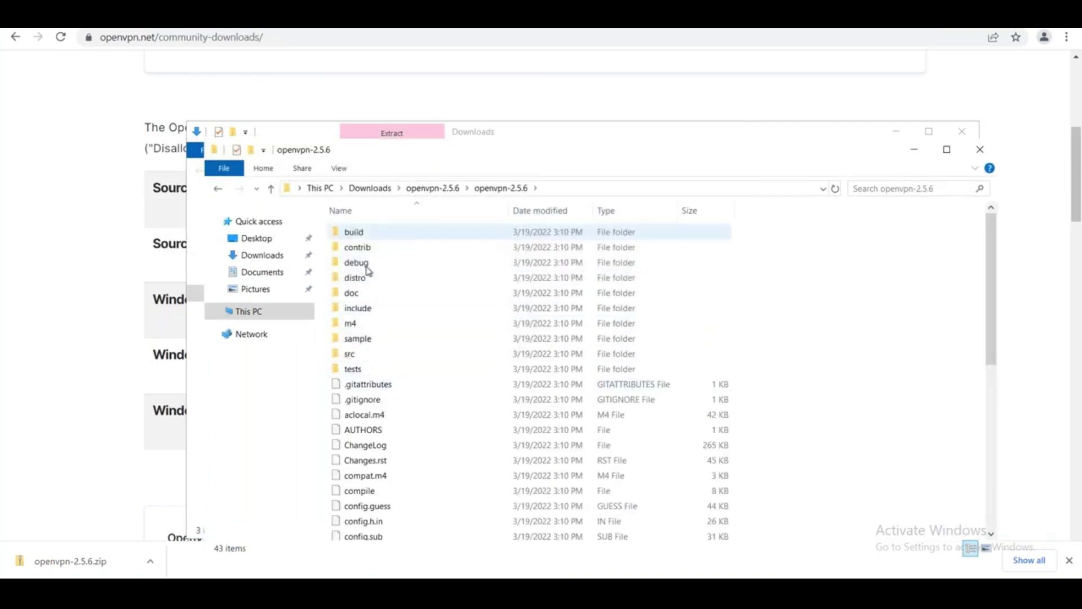
pyautogui.doubleClick(355, 232)
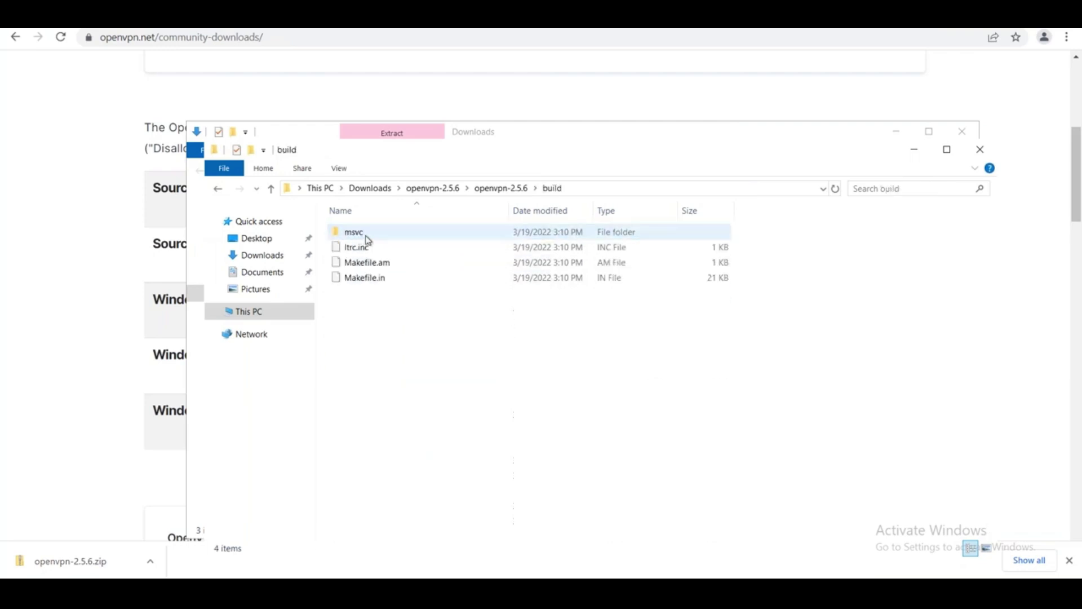
pyautogui.click(225, 194)
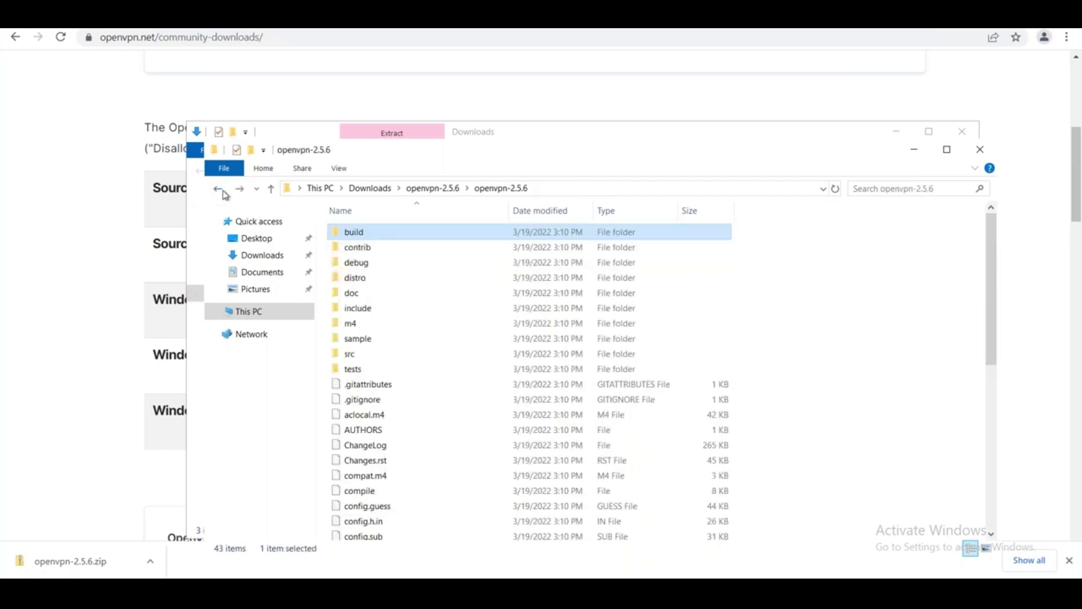
pyautogui.click(224, 194)
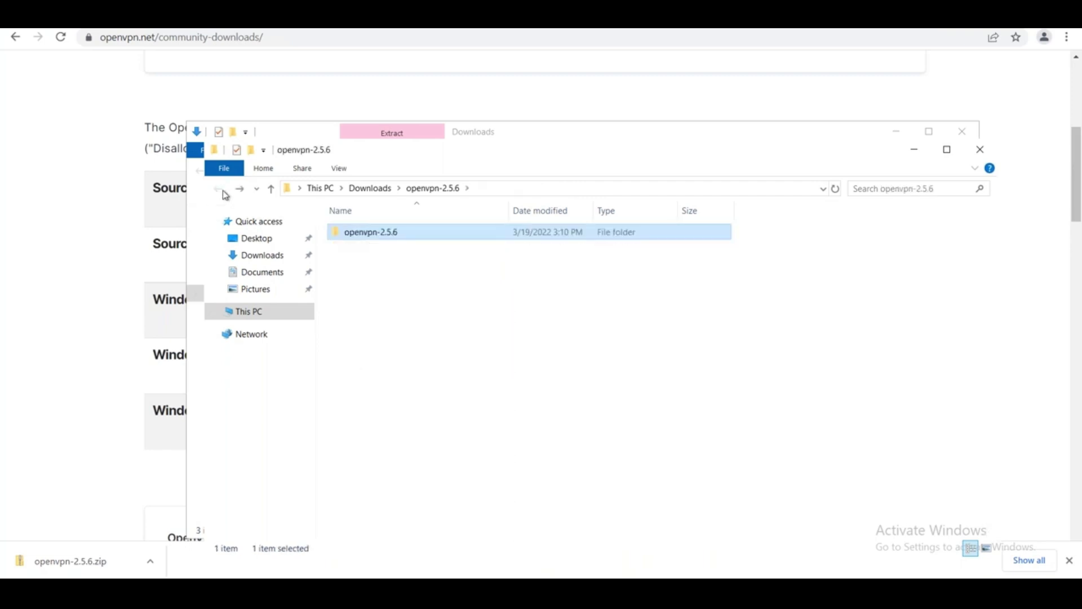
pyautogui.click(979, 149)
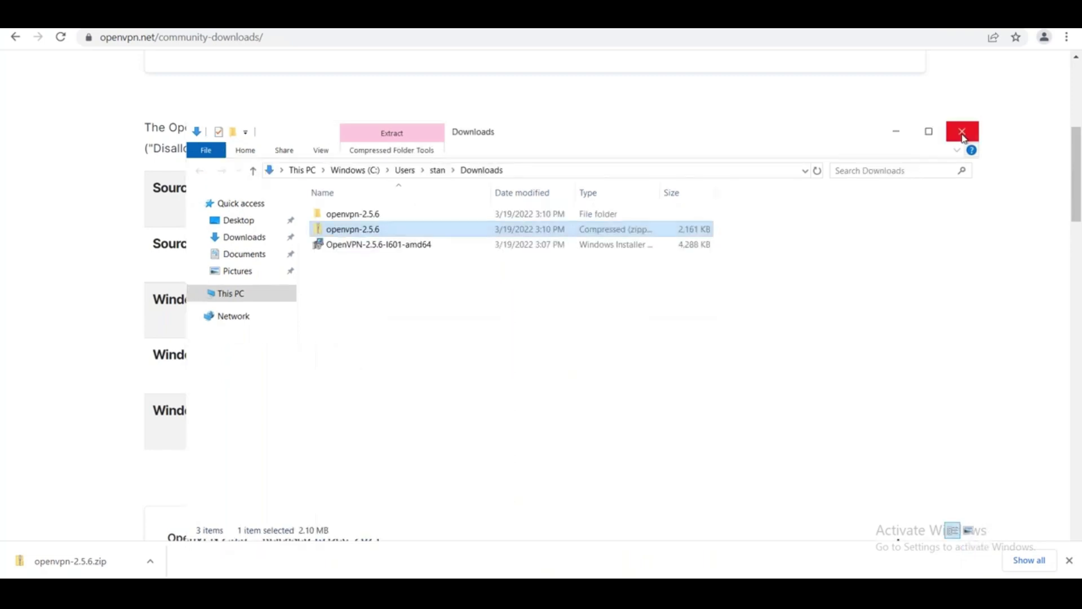
pyautogui.click(896, 132)
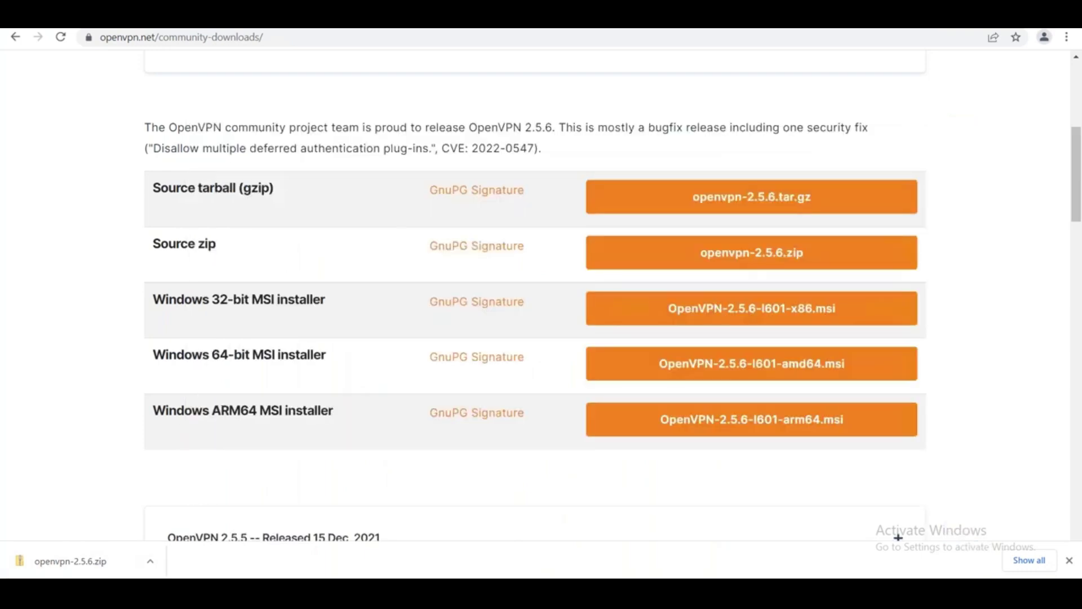
# Inspect the OpenVPN installation folder and its bin subfolder under Program Files on drive C, then return to Program Files
pyautogui.moveTo(225, 512)
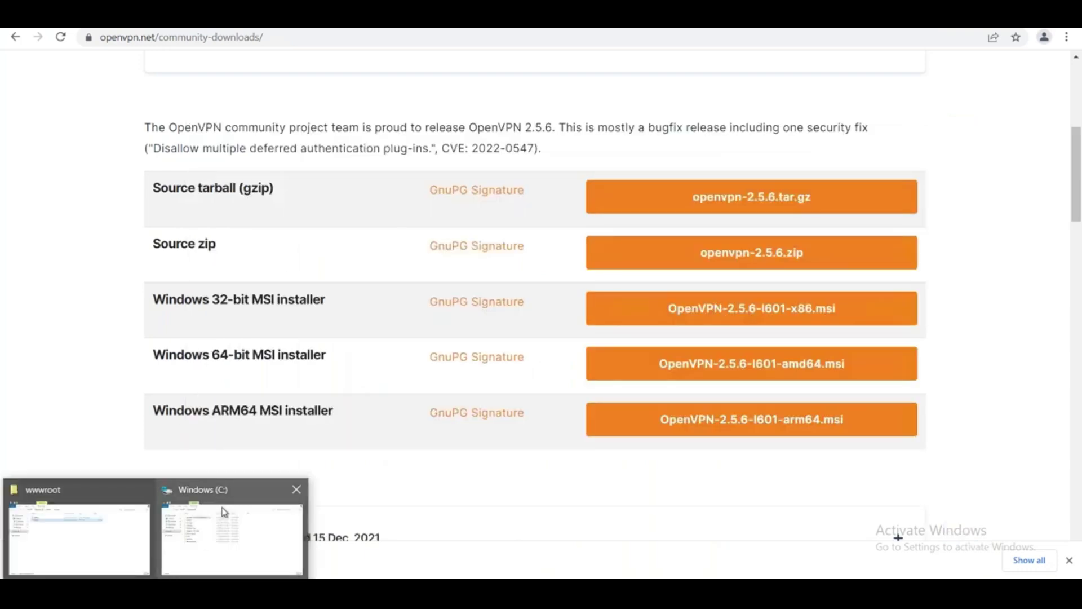
pyautogui.click(236, 551)
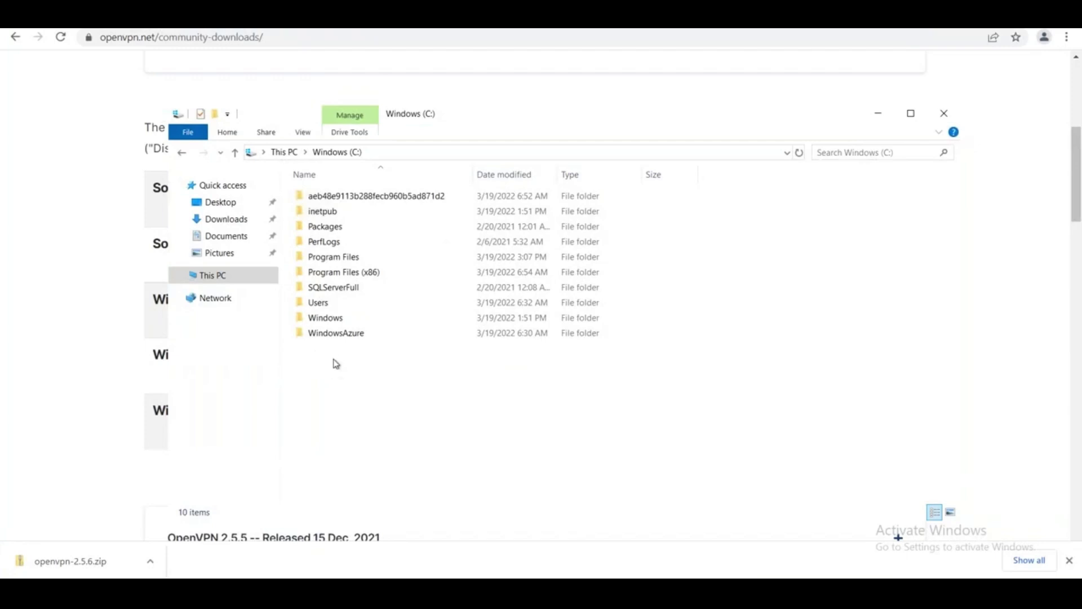
pyautogui.doubleClick(351, 258)
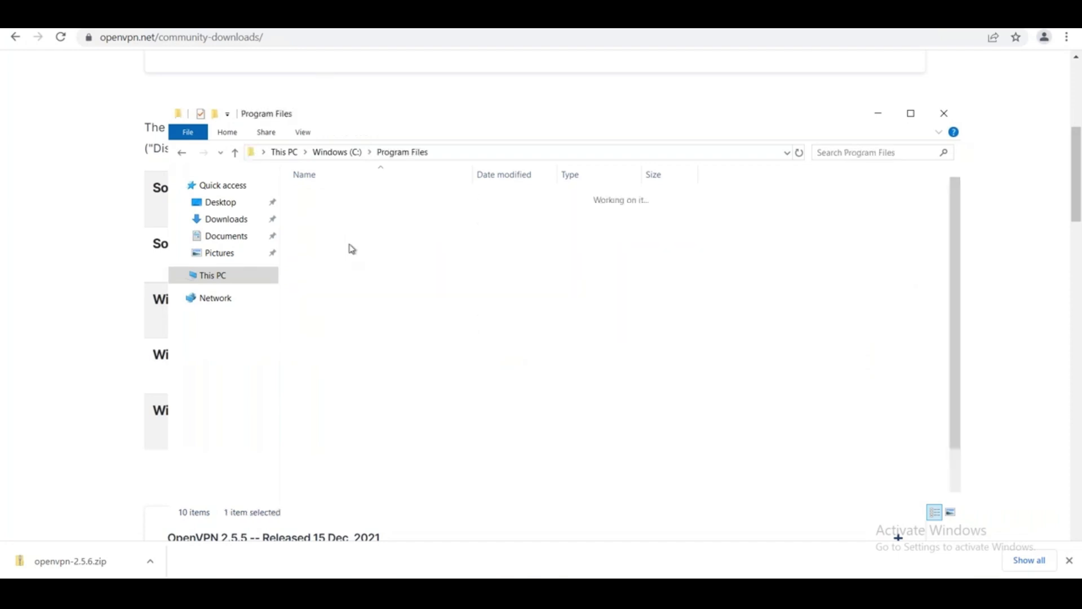
pyautogui.scroll(-1, 349, 448)
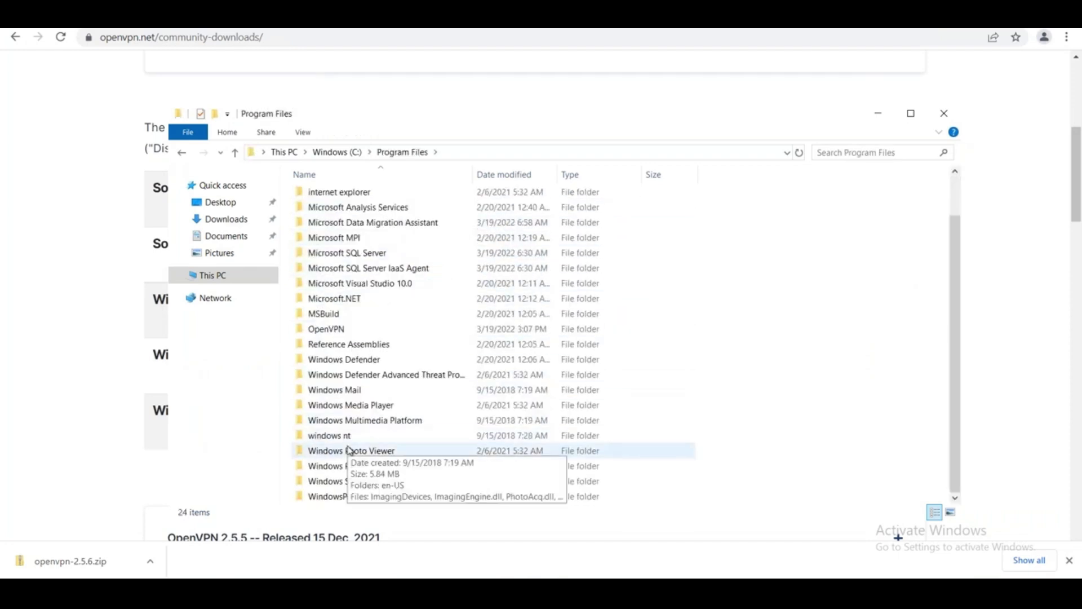
pyautogui.doubleClick(321, 329)
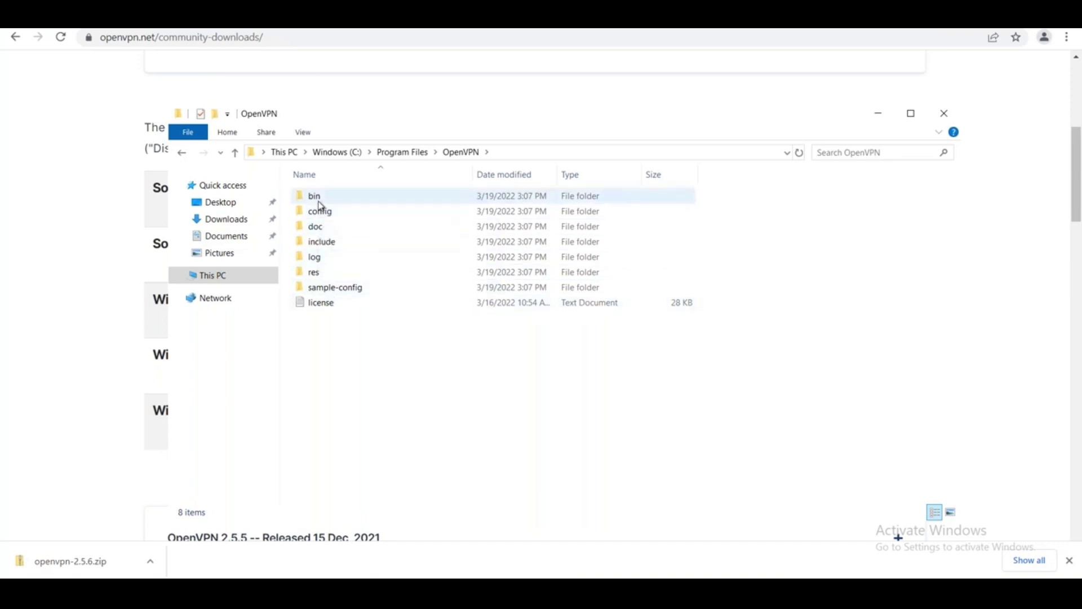
pyautogui.doubleClick(319, 200)
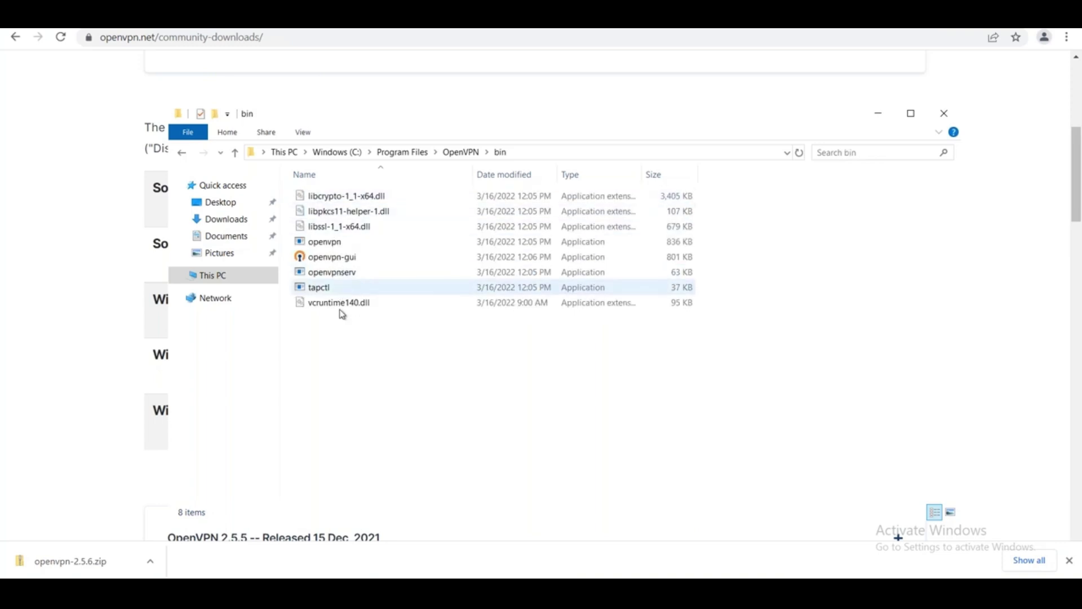
pyautogui.click(182, 154)
pyautogui.click(182, 154)
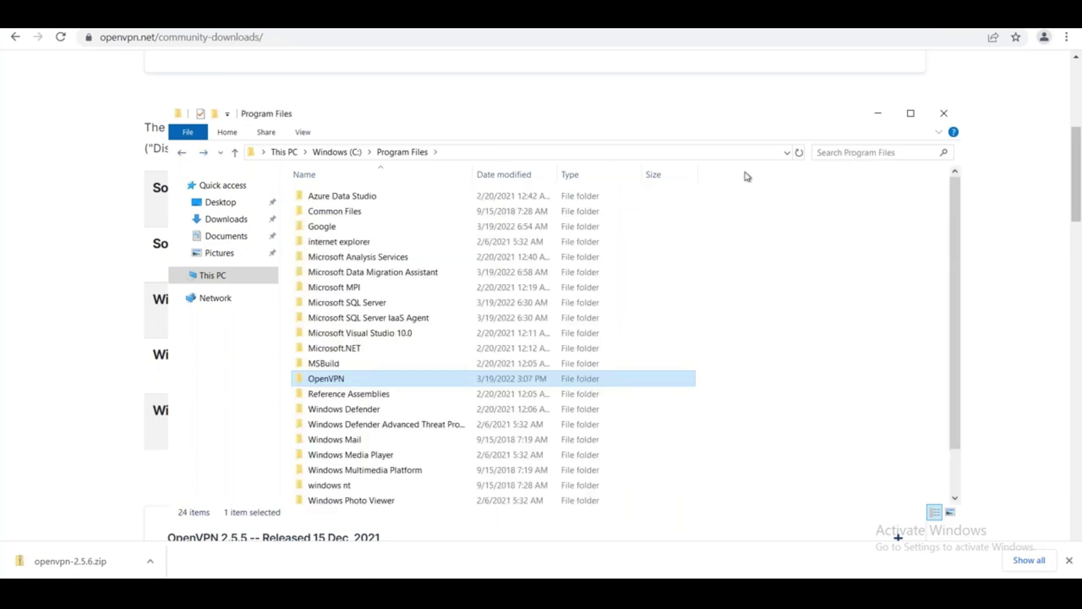
# Search Program Files for "easy*" and close the File Explorer window
pyautogui.click(852, 154)
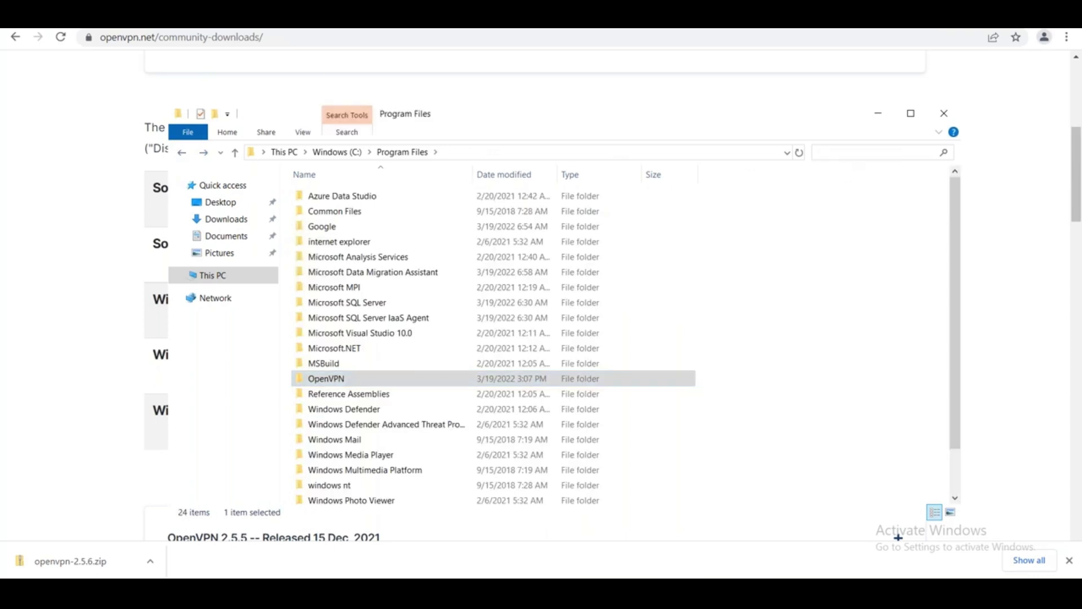
pyautogui.write('easy*')
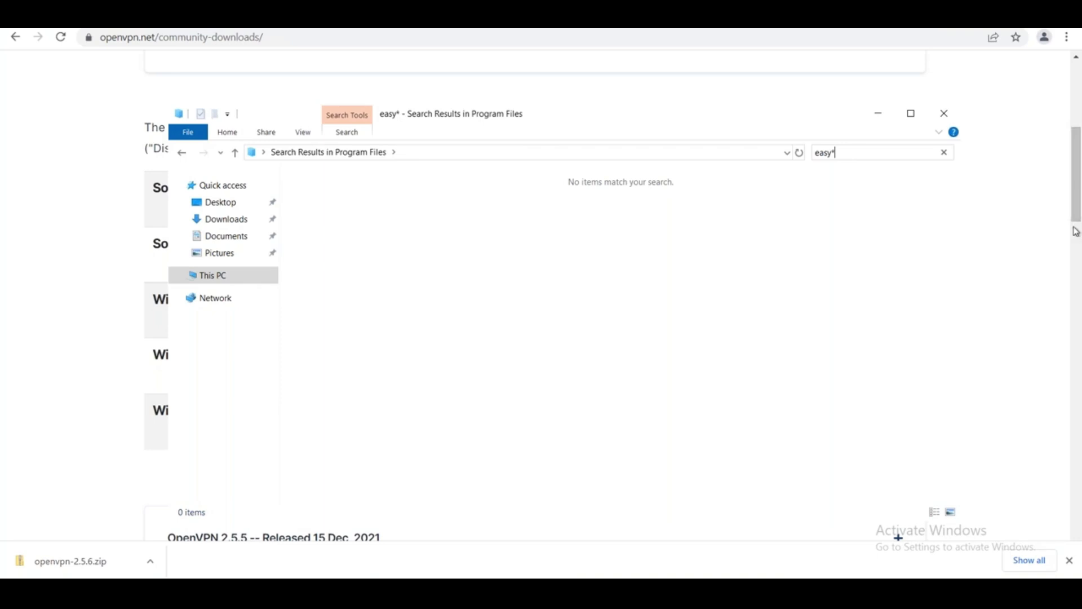
pyautogui.click(945, 114)
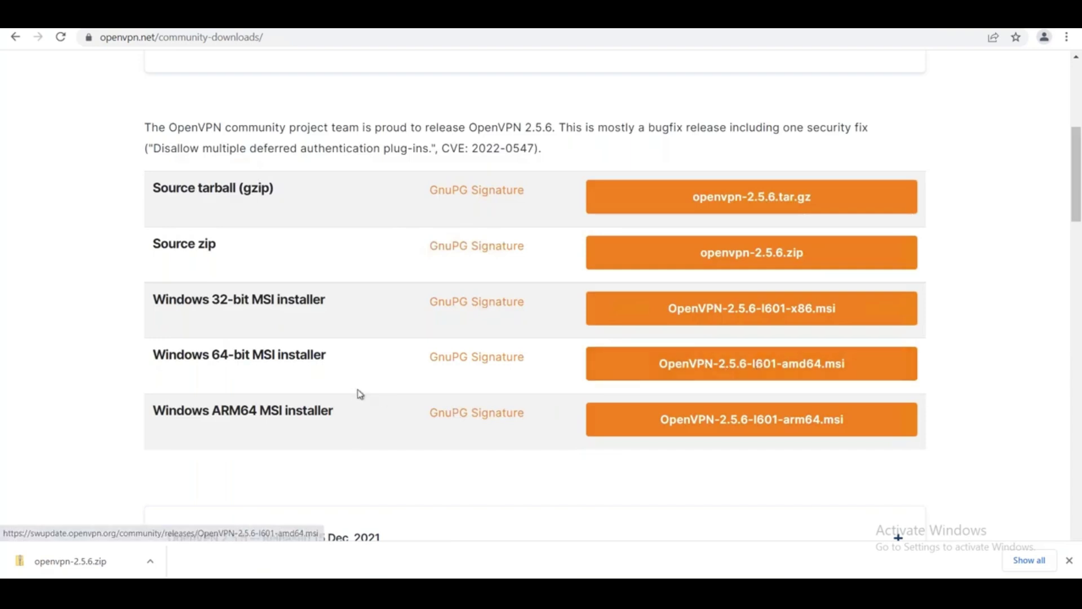
# Look through the older OpenVPN releases on the downloads page and switch to the wwwroot folder window
pyautogui.scroll(-2, 358, 392)
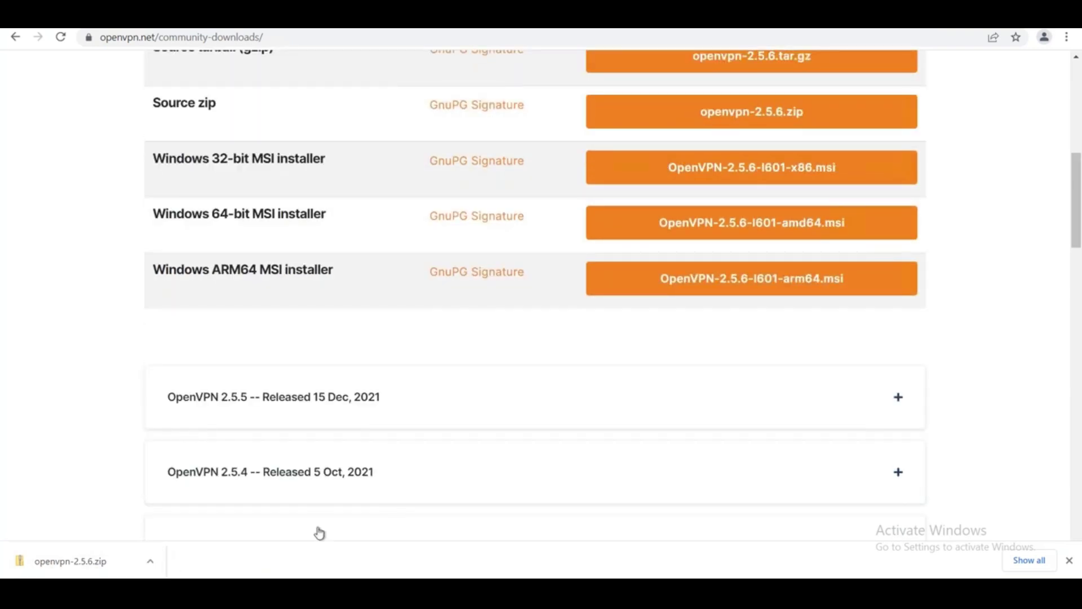
pyautogui.scroll(-3, 319, 532)
pyautogui.hotkey('alt', 'Tab')
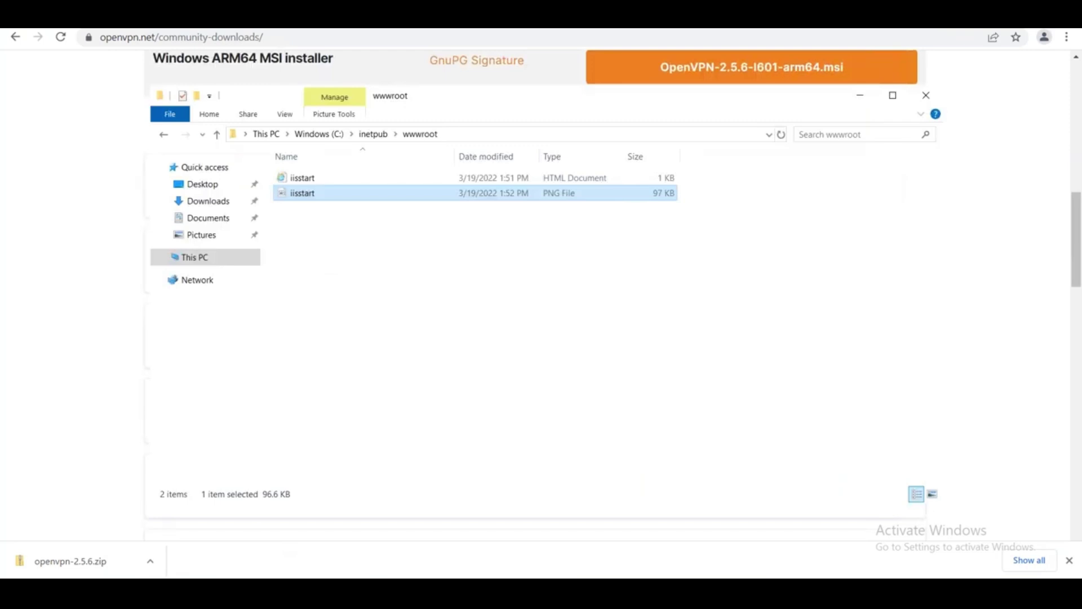
# Run the OpenVPN-2.5.6-I601-amd64 installer from Downloads and remove the existing OpenVPN installation
pyautogui.click(220, 201)
pyautogui.doubleClick(330, 210)
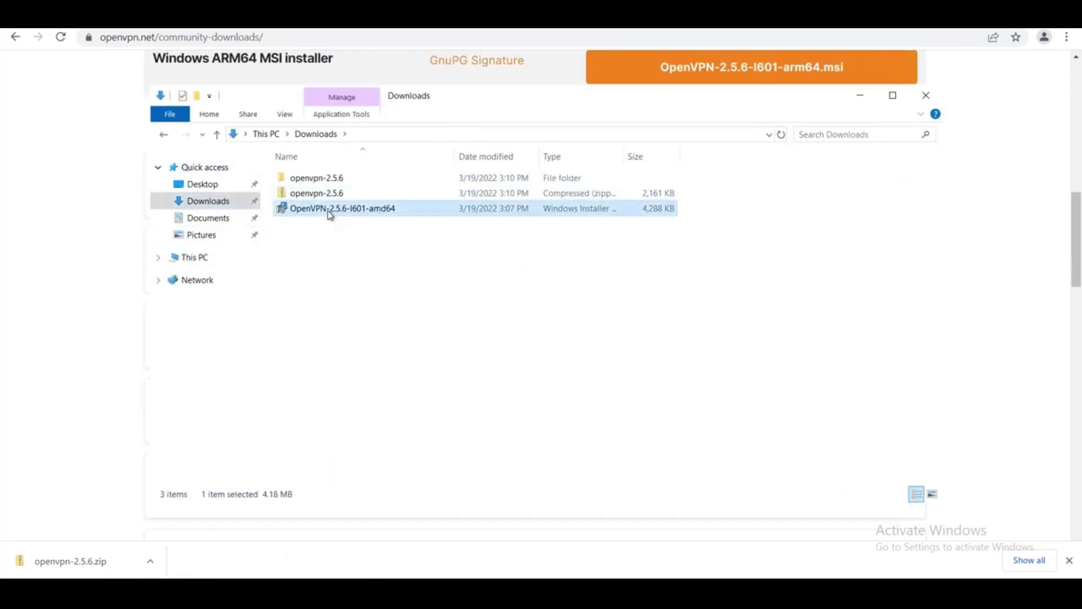
pyautogui.click(411, 261)
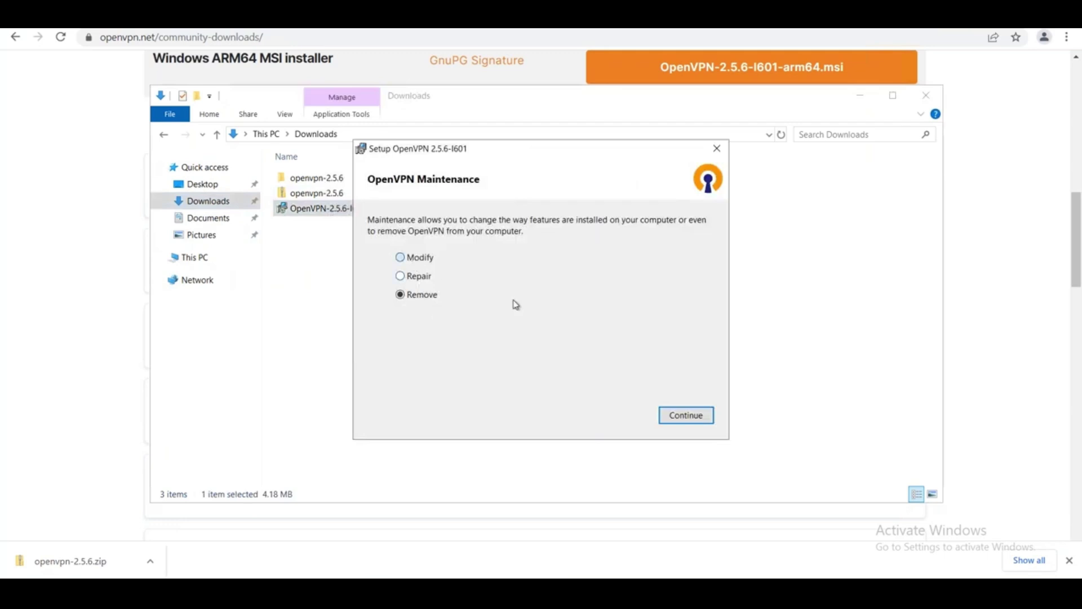
pyautogui.click(417, 276)
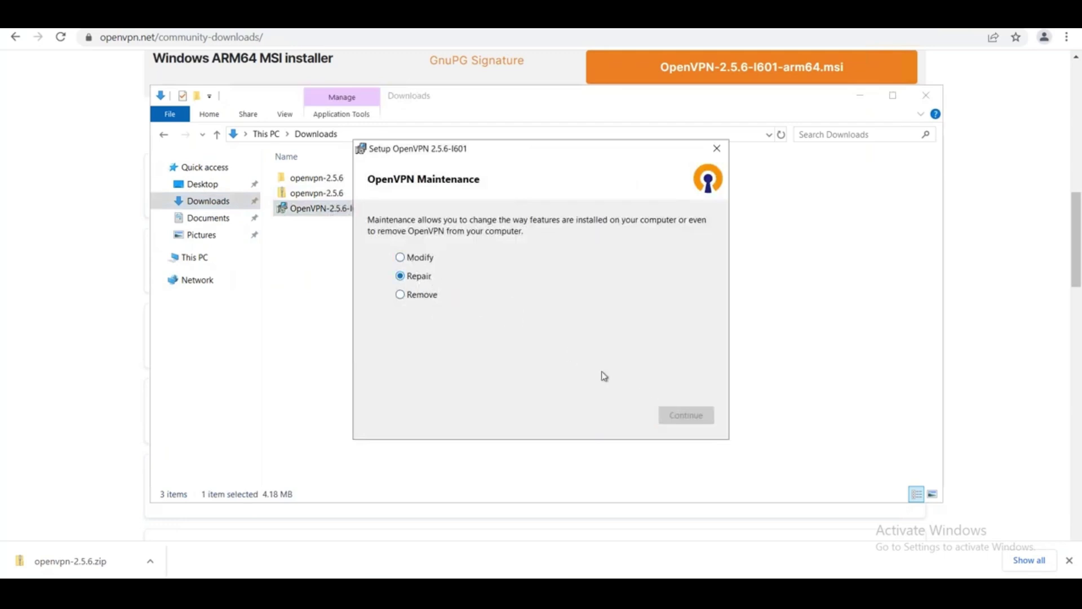
pyautogui.click(419, 299)
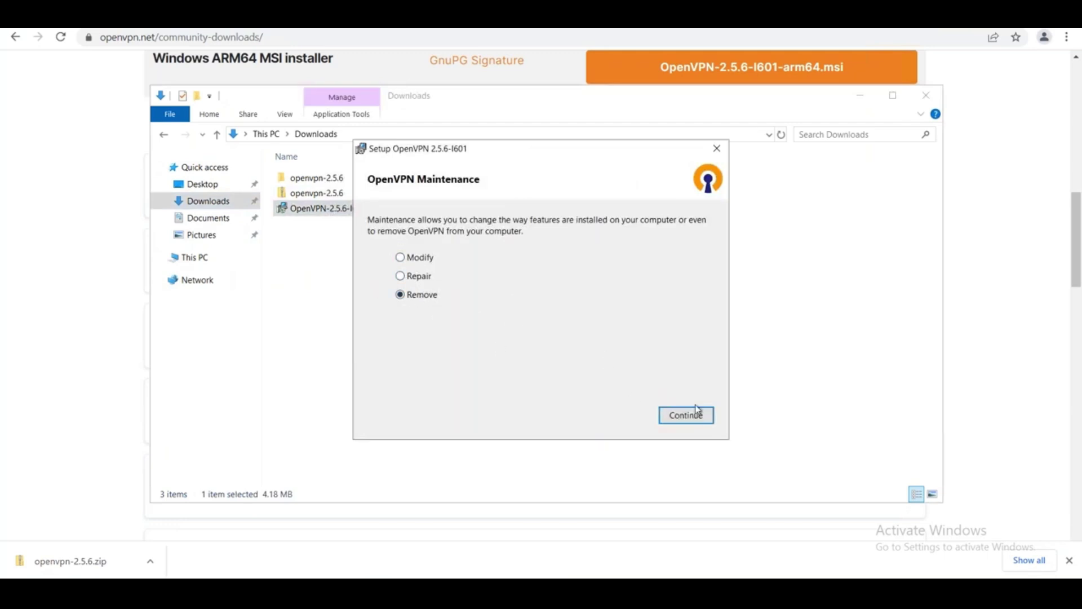
pyautogui.click(685, 415)
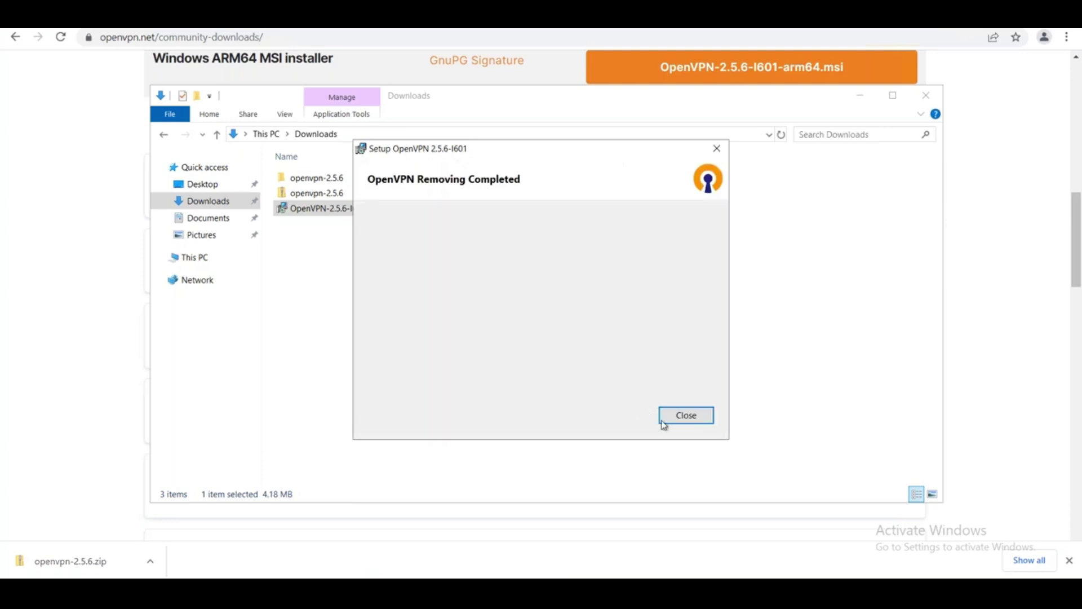
pyautogui.click(681, 416)
# Relaunch the OpenVPN-2.5.6-I601-amd64 installer as a custom installation and set OpenVPN Service to be installed on the local hard drive
pyautogui.doubleClick(333, 215)
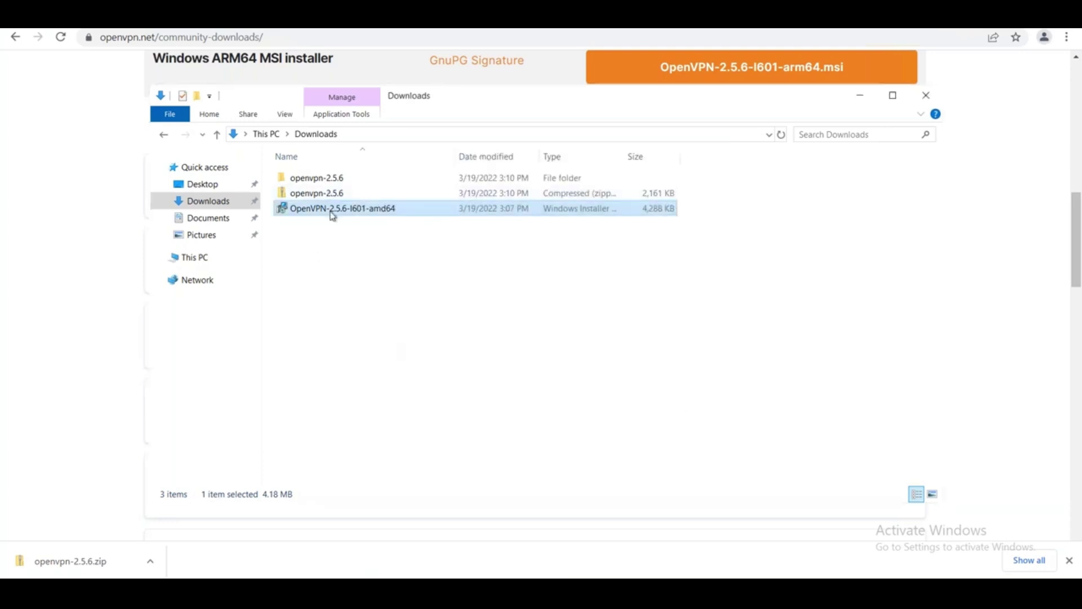
pyautogui.click(551, 351)
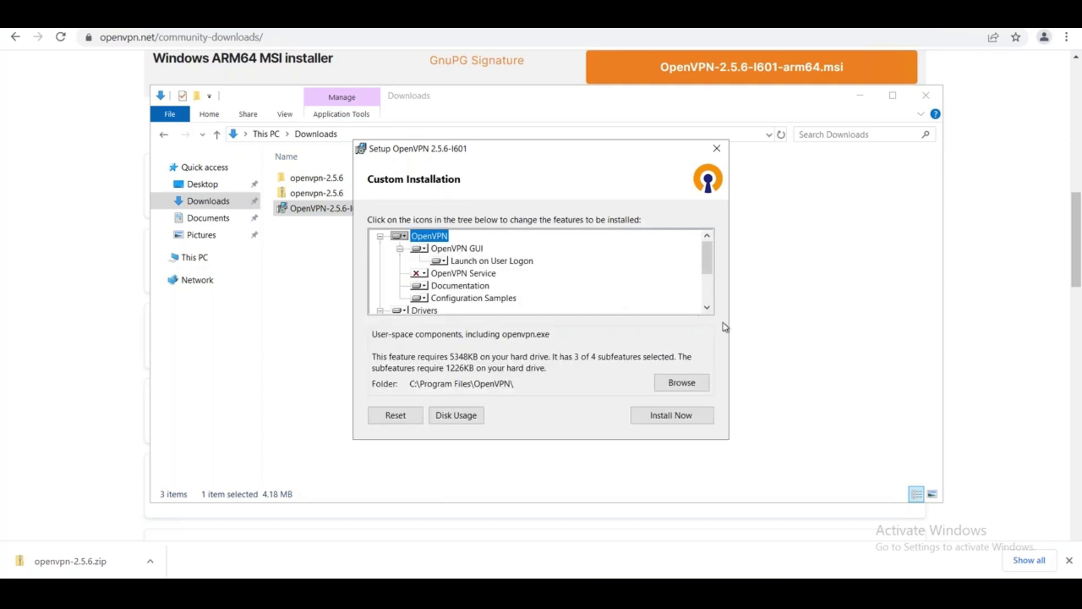
pyautogui.scroll(-2, 704, 259)
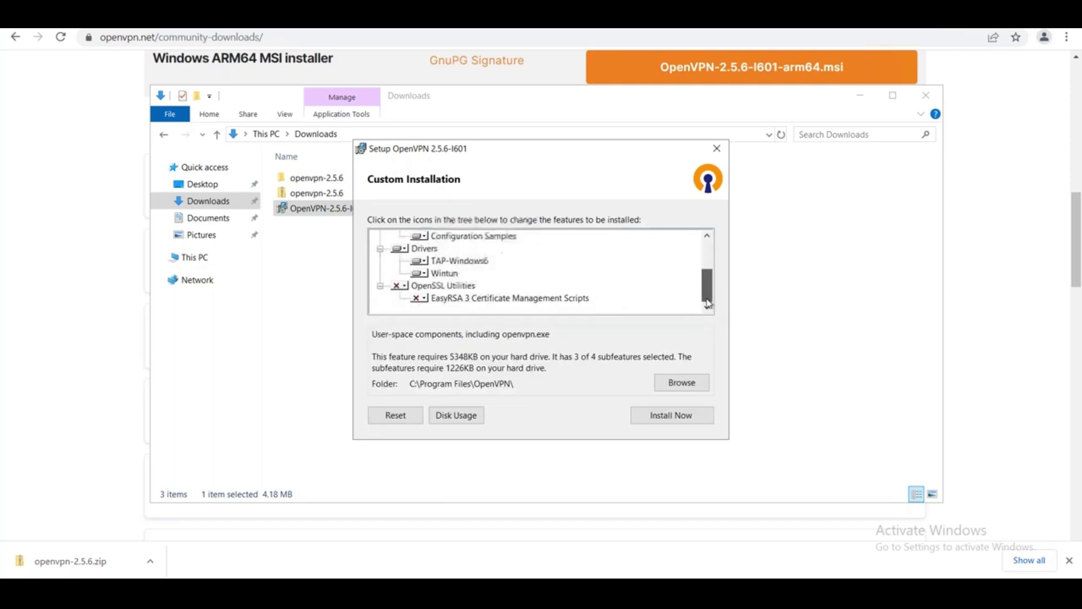
pyautogui.scroll(2, 699, 248)
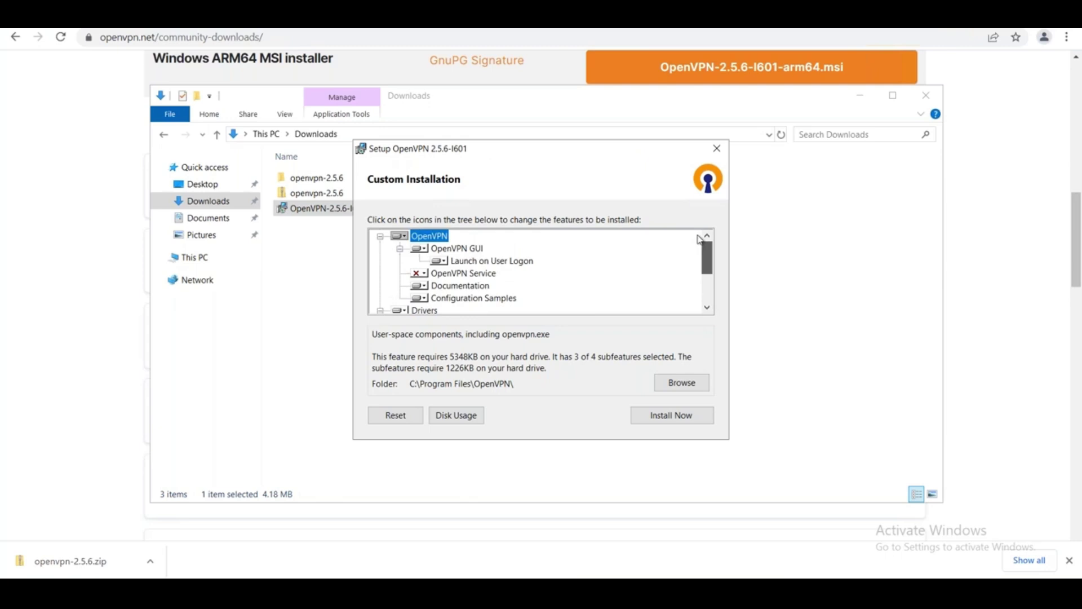
pyautogui.moveTo(702, 260); pyautogui.dragTo(703, 314)
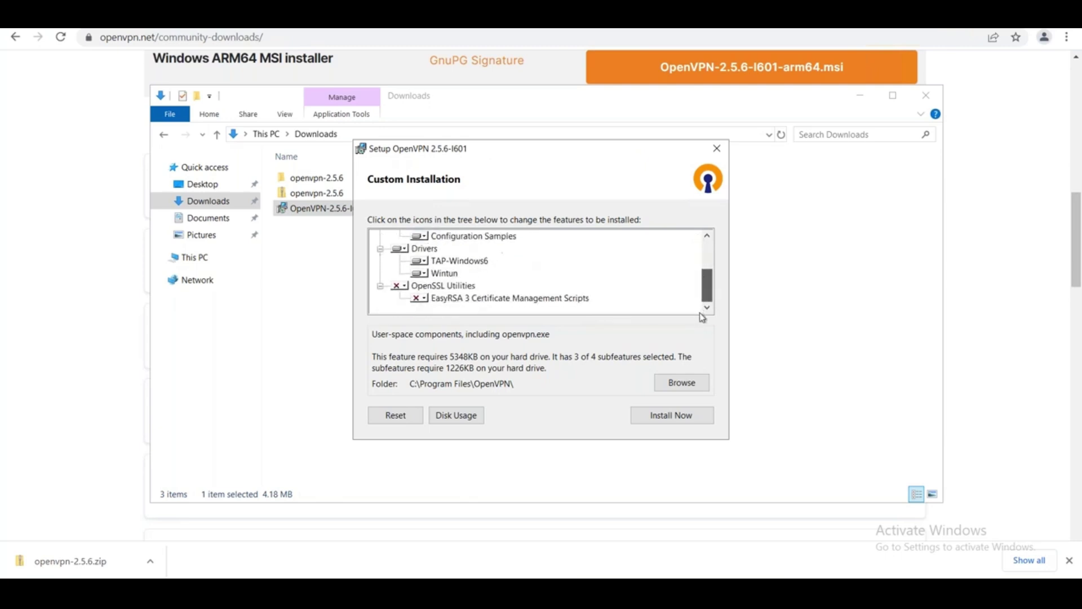
pyautogui.scroll(2, 705, 241)
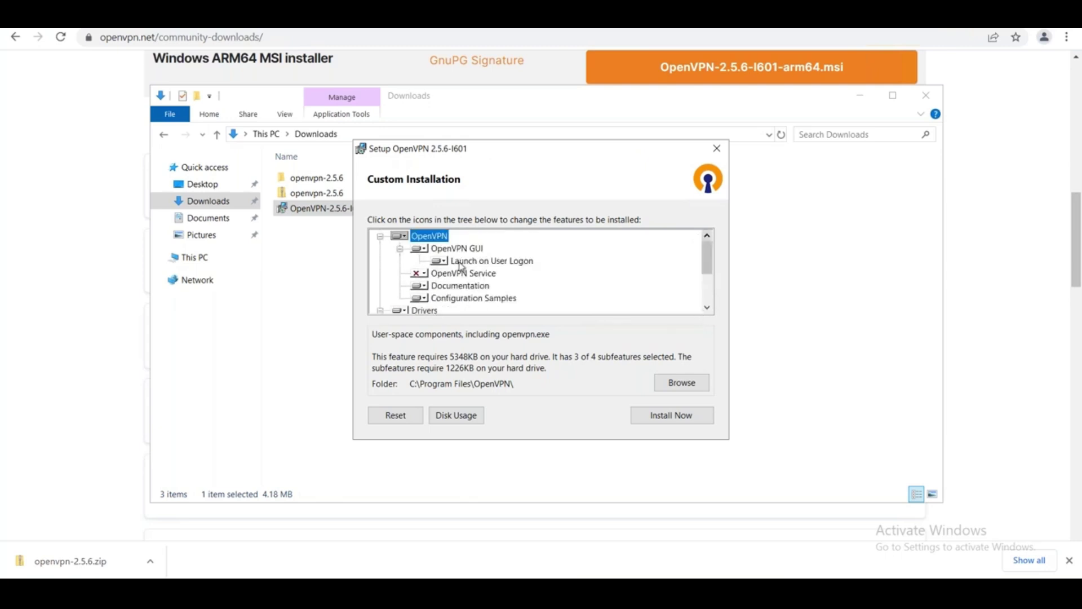
pyautogui.click(425, 277)
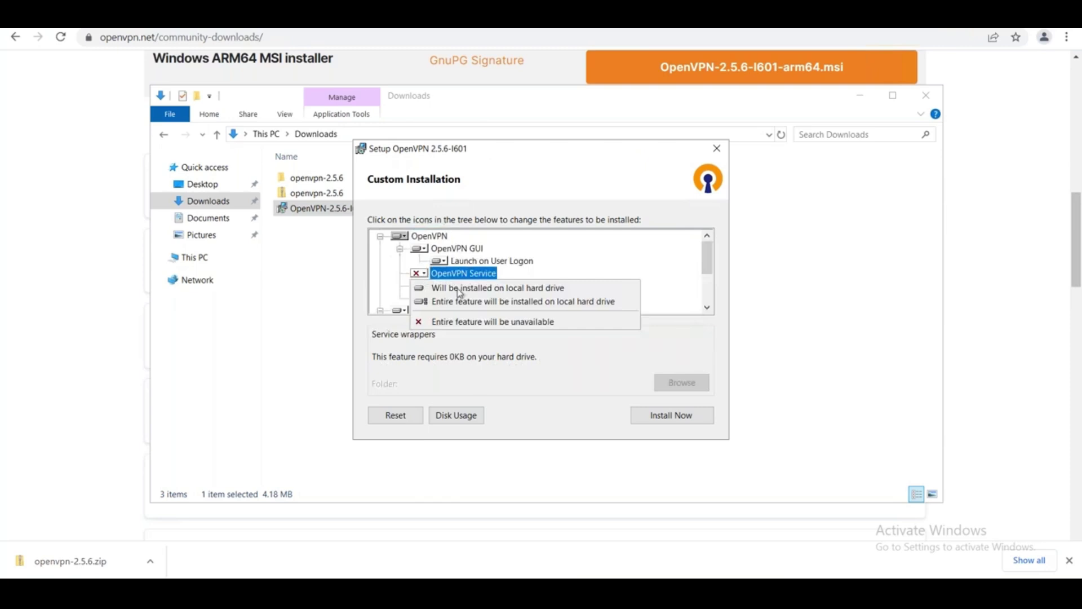
pyautogui.click(505, 290)
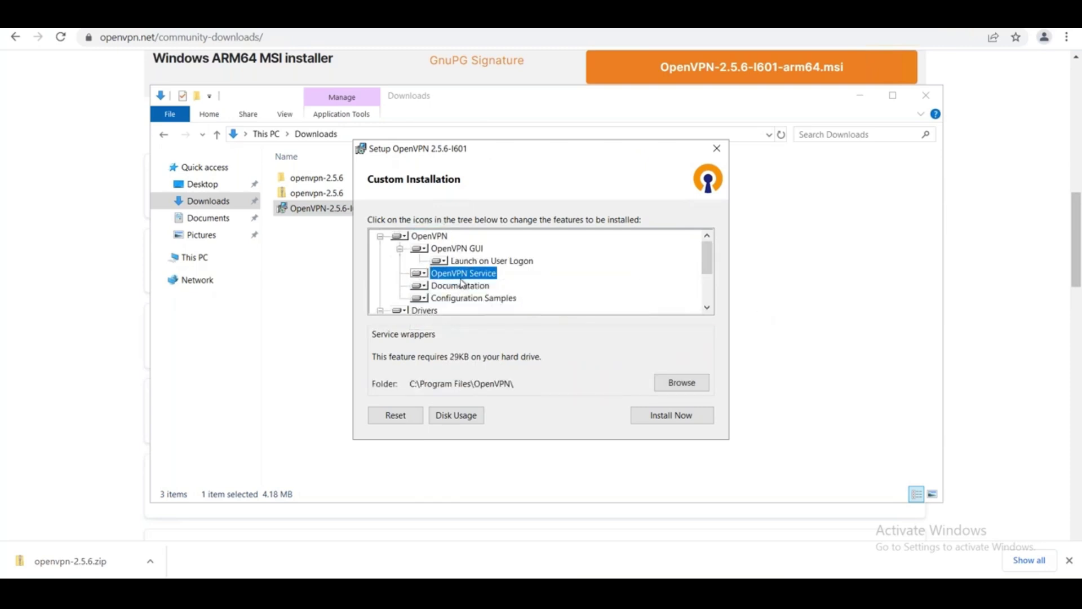
# Set EasyRSA 3 Certificate Management Scripts under OpenSSL Utilities to be installed on the local hard drive
pyautogui.scroll(-2, 599, 295)
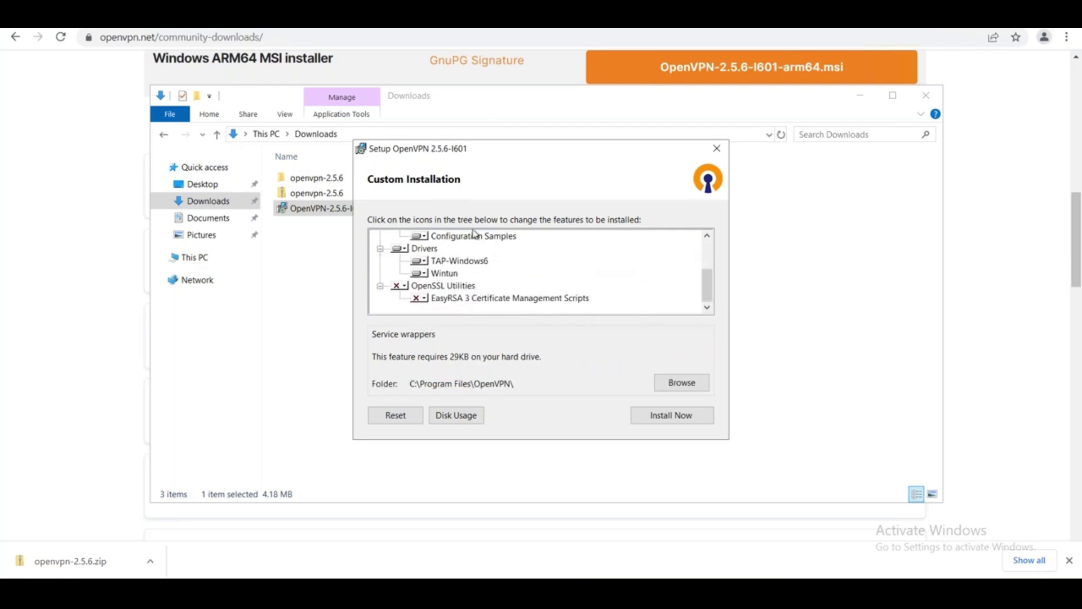
pyautogui.click(428, 299)
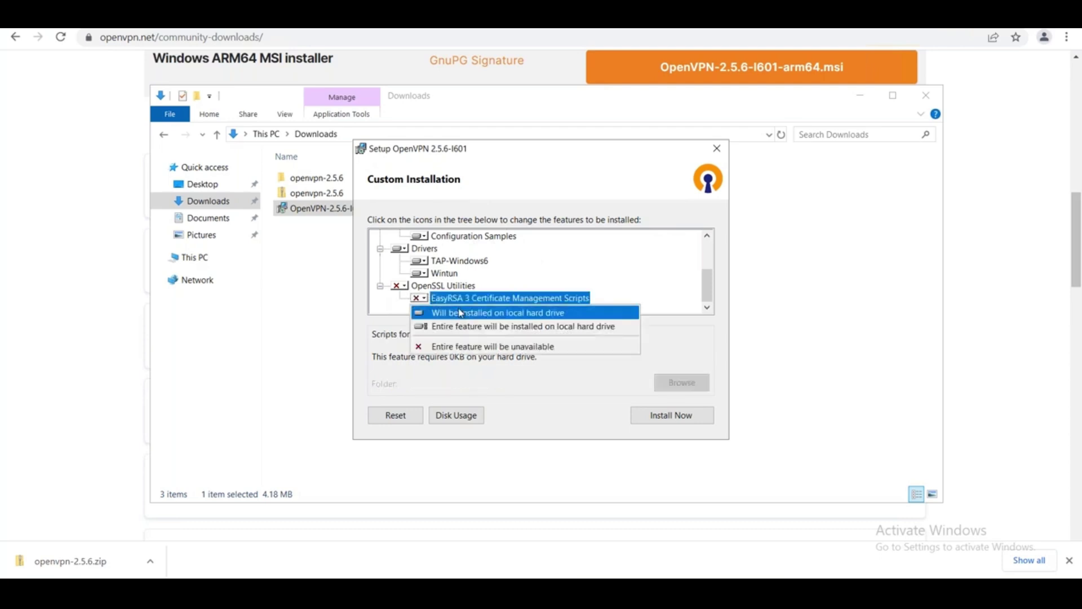
pyautogui.click(466, 313)
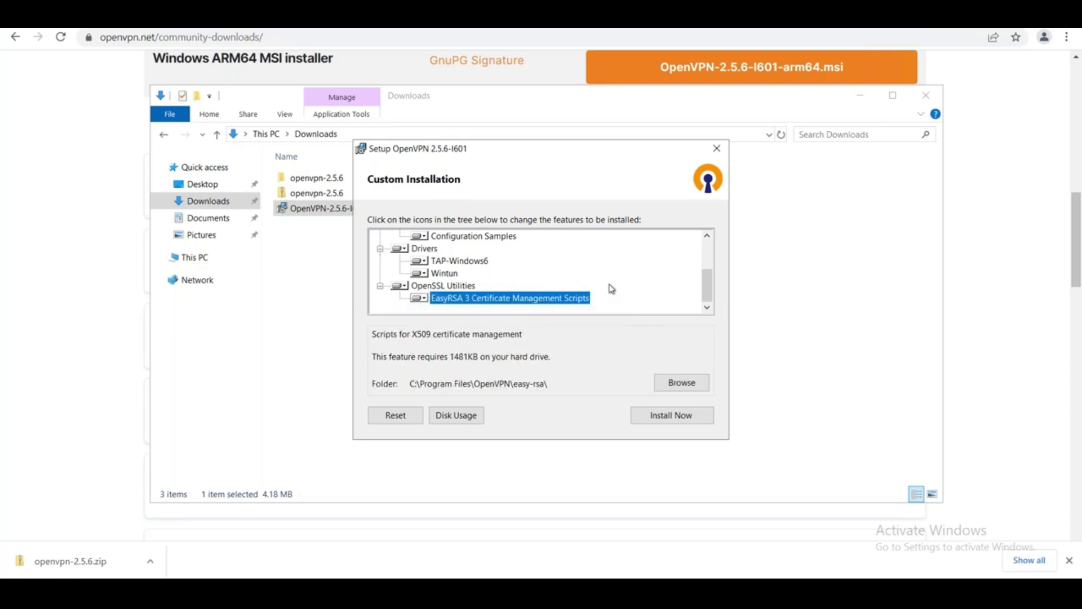
# Review the selected features, install OpenVPN with them, and close the finished setup
pyautogui.scroll(2, 613, 288)
pyautogui.scroll(-2, 613, 288)
pyautogui.scroll(3, 611, 288)
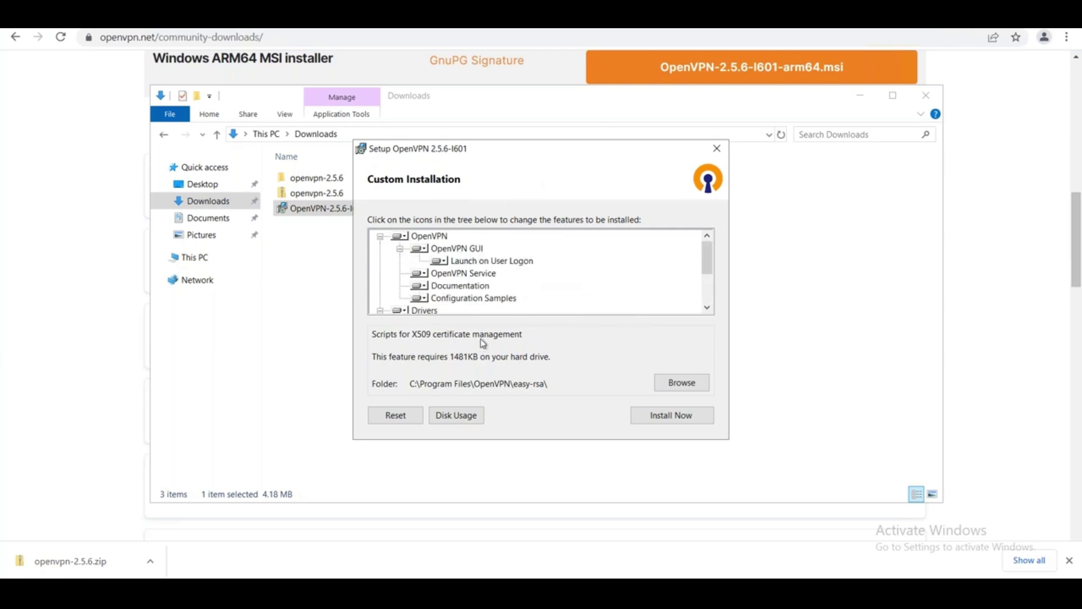
pyautogui.scroll(-3, 531, 290)
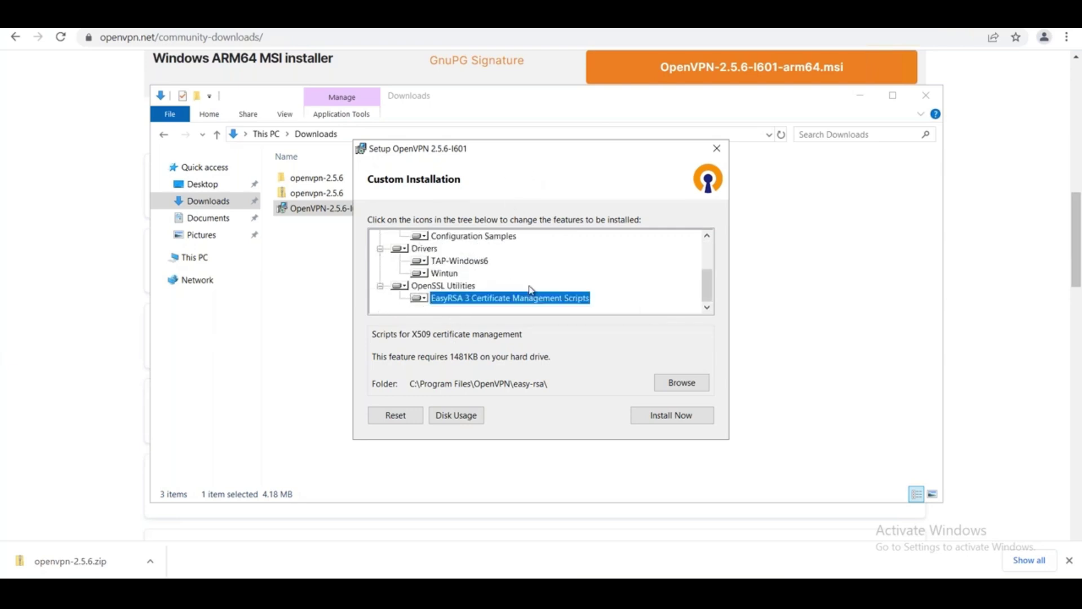
pyautogui.scroll(3, 531, 290)
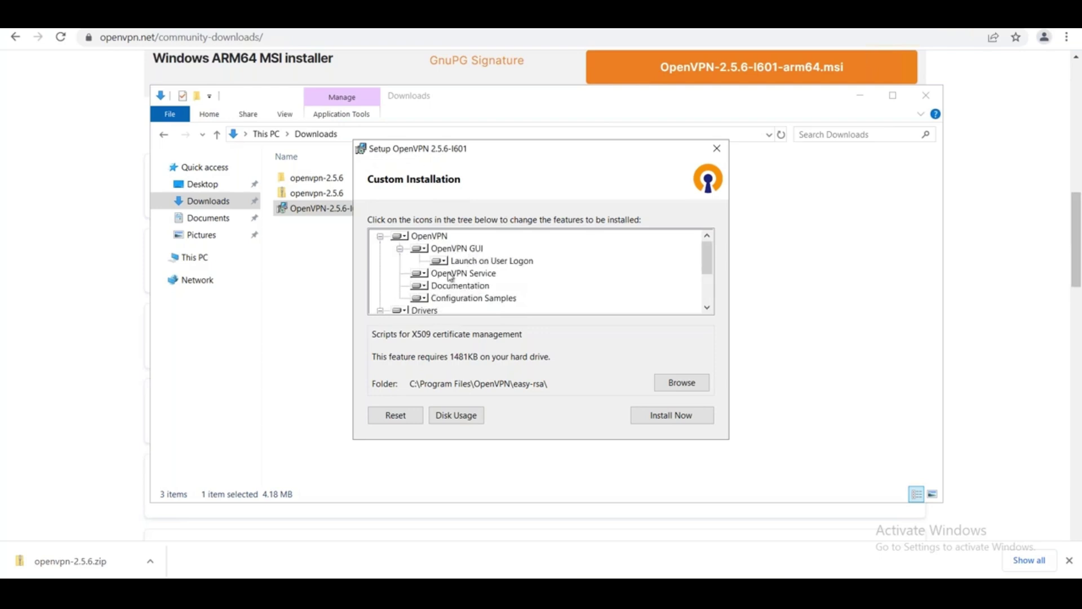
pyautogui.scroll(-3, 525, 282)
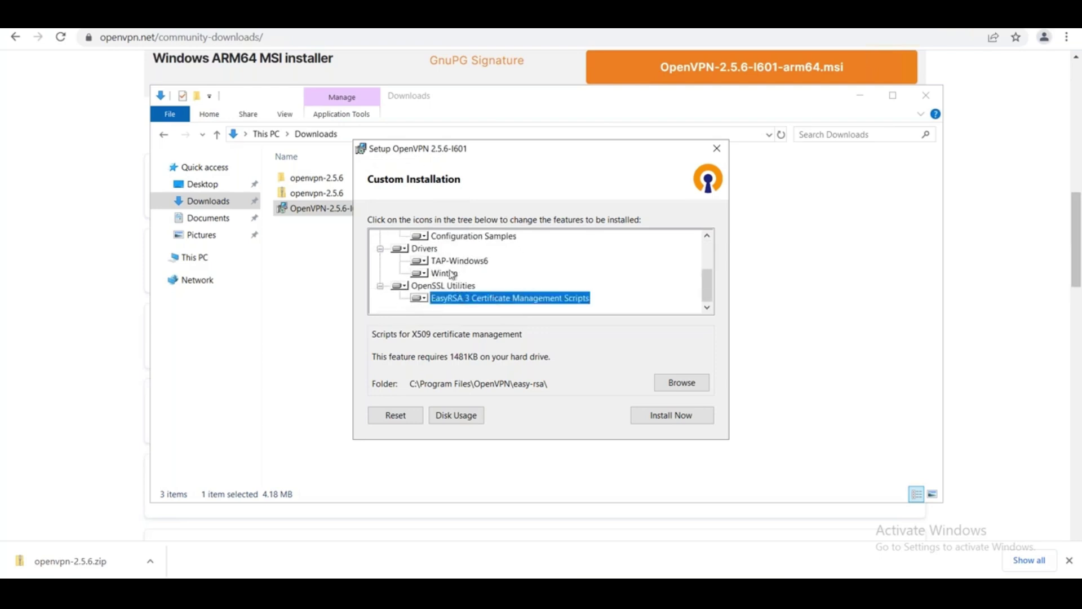
pyautogui.scroll(3, 437, 282)
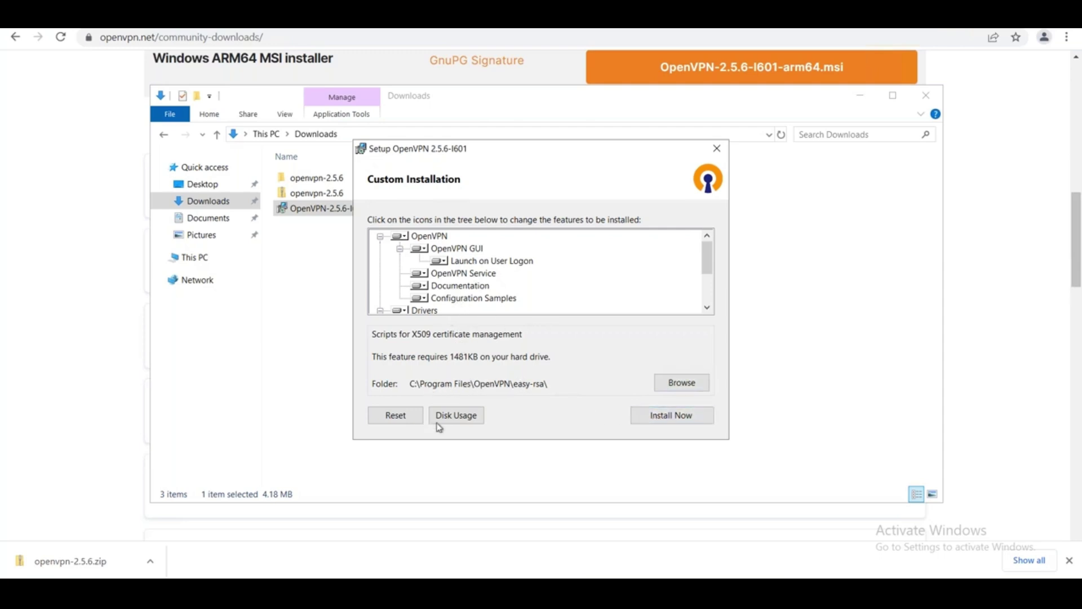
pyautogui.click(678, 416)
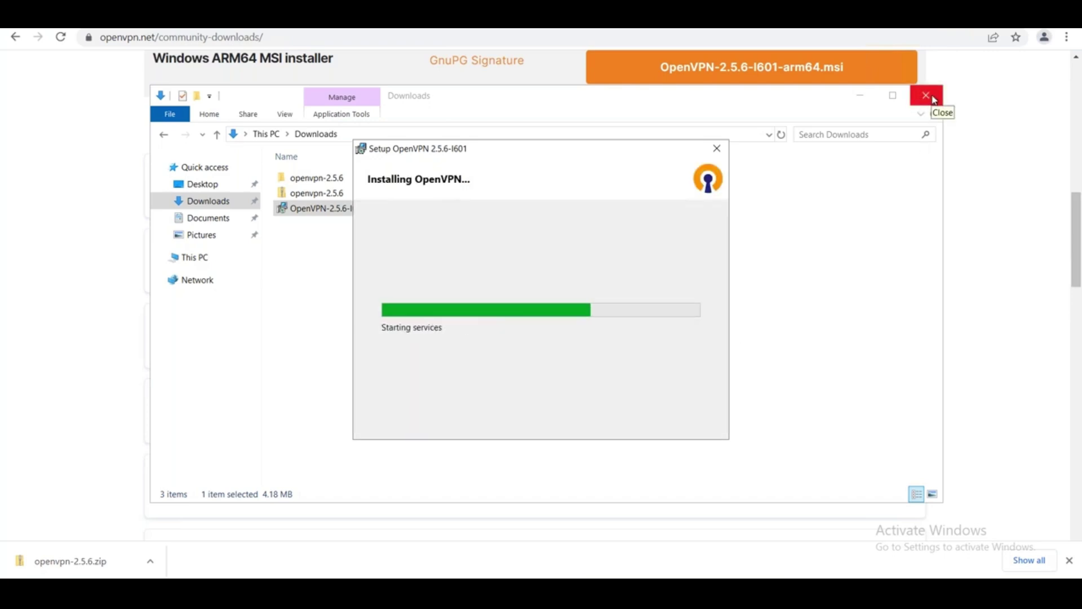
pyautogui.click(877, 102)
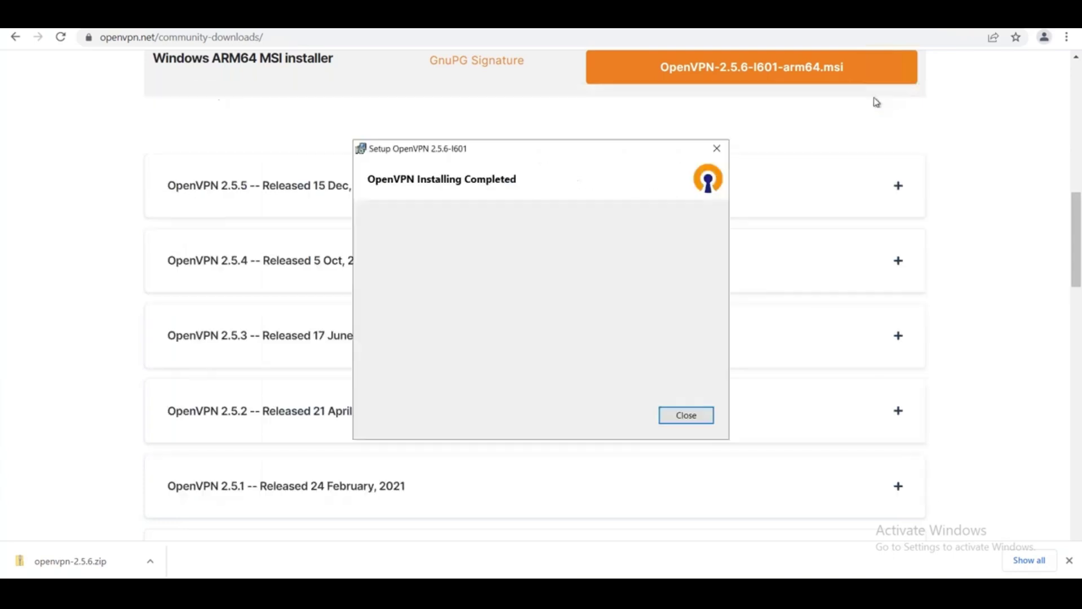
pyautogui.click(686, 417)
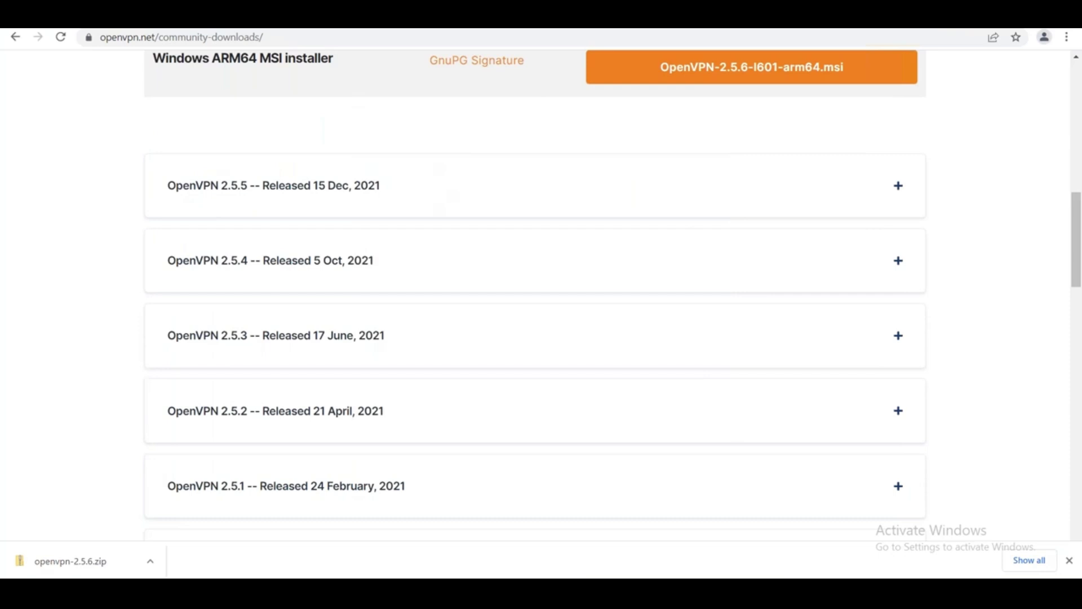
# Switch to File Explorer and open the folder C:\Program Files\OpenVPN\easy-rsa
pyautogui.hotkey('alt', 'Tab')
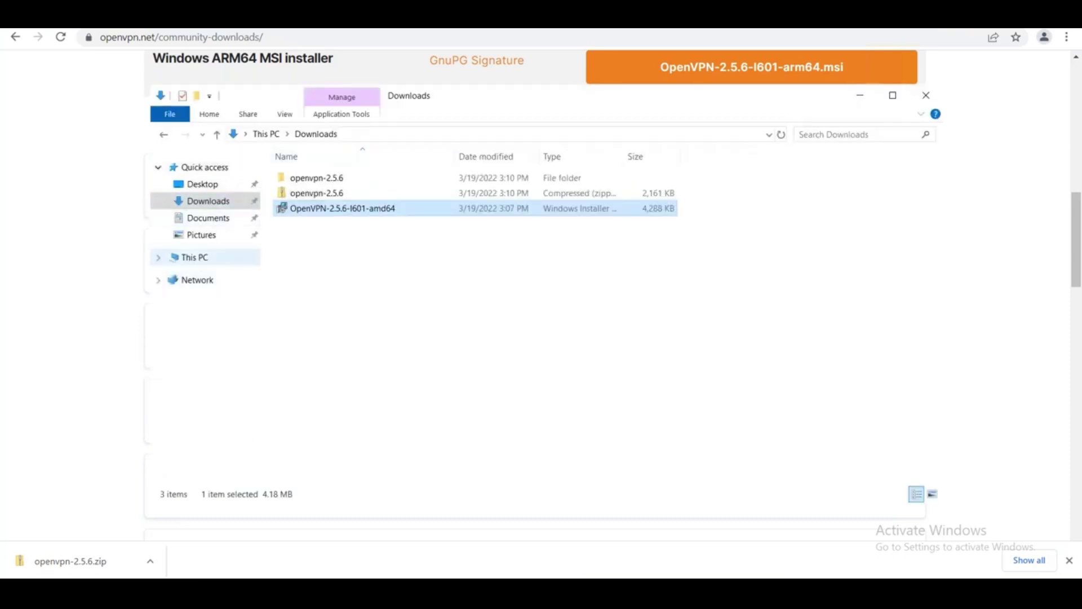
pyautogui.click(195, 257)
pyautogui.doubleClick(358, 339)
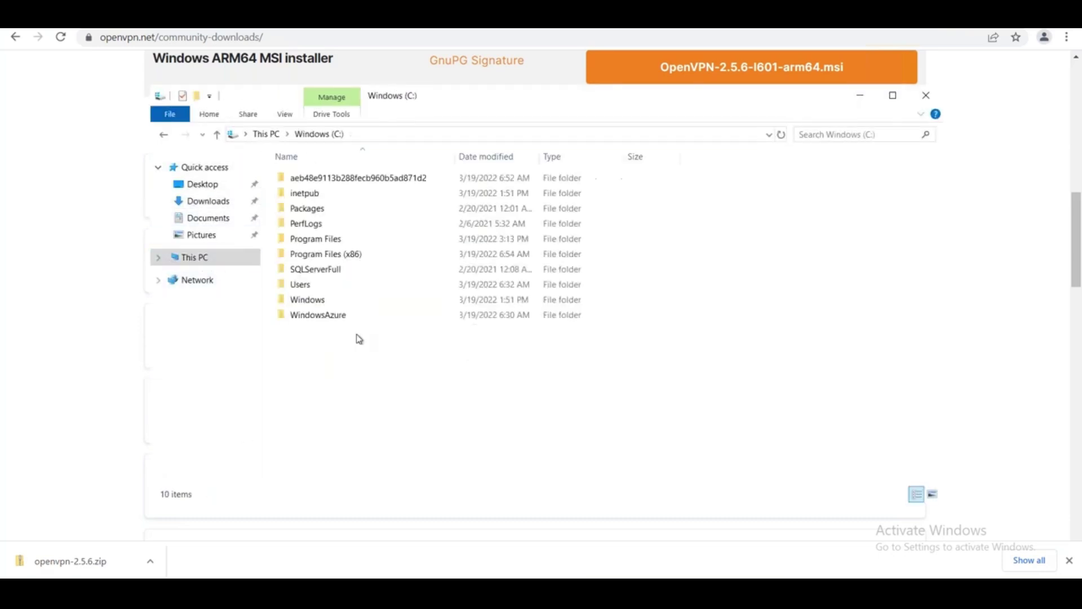
pyautogui.doubleClick(328, 241)
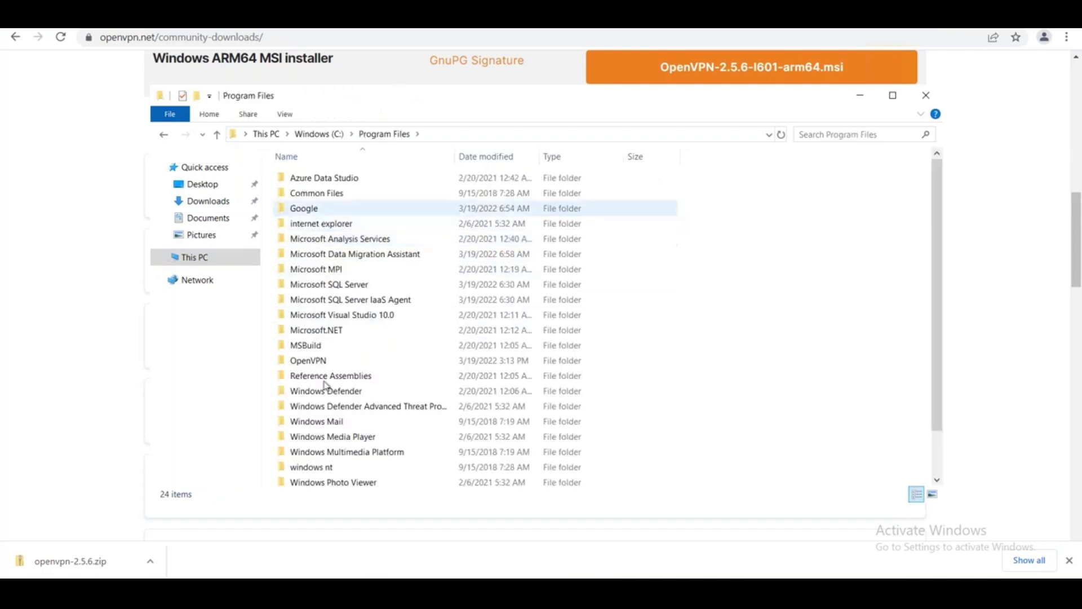
pyautogui.scroll(-1, 331, 420)
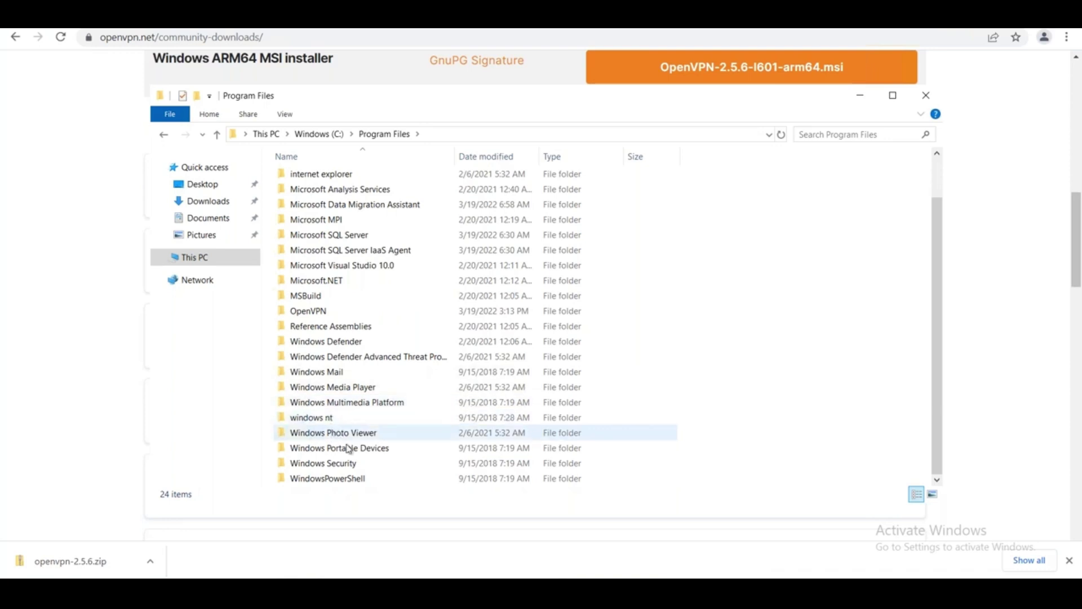
pyautogui.click(331, 313)
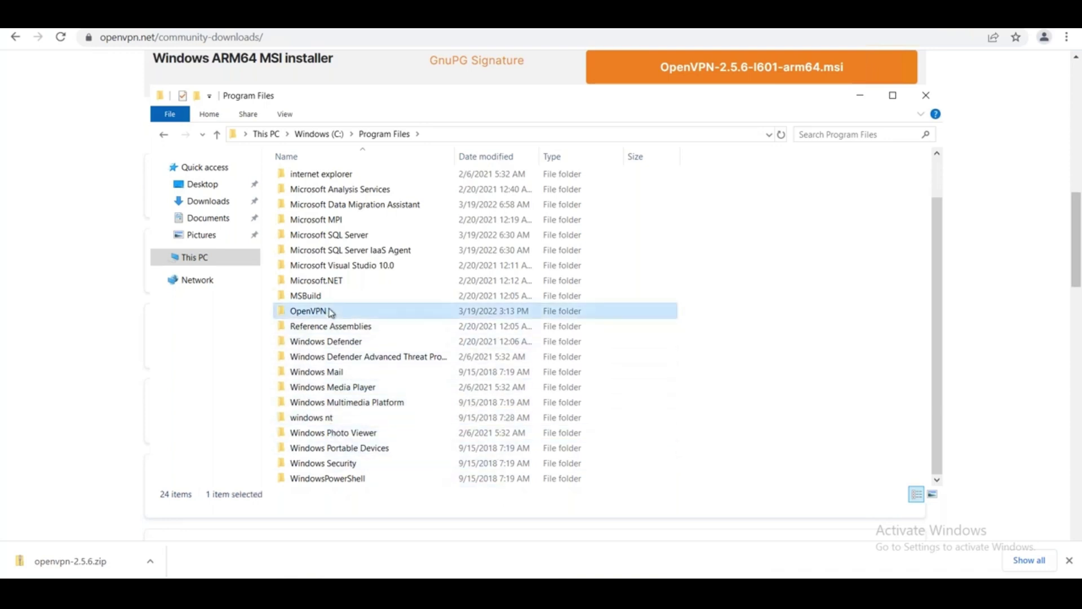
pyautogui.doubleClick(331, 312)
pyautogui.doubleClick(321, 239)
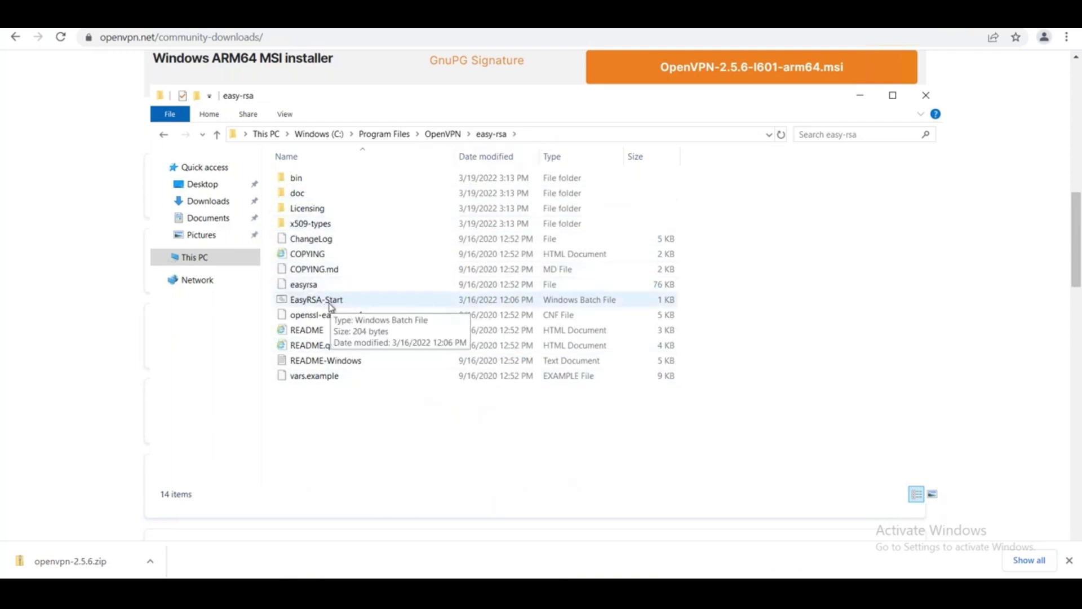
# Launch PowerShell in the easy-rsa folder and move its window aside so the folder's files stay visible
pyautogui.click(562, 137)
pyautogui.write('powershell')
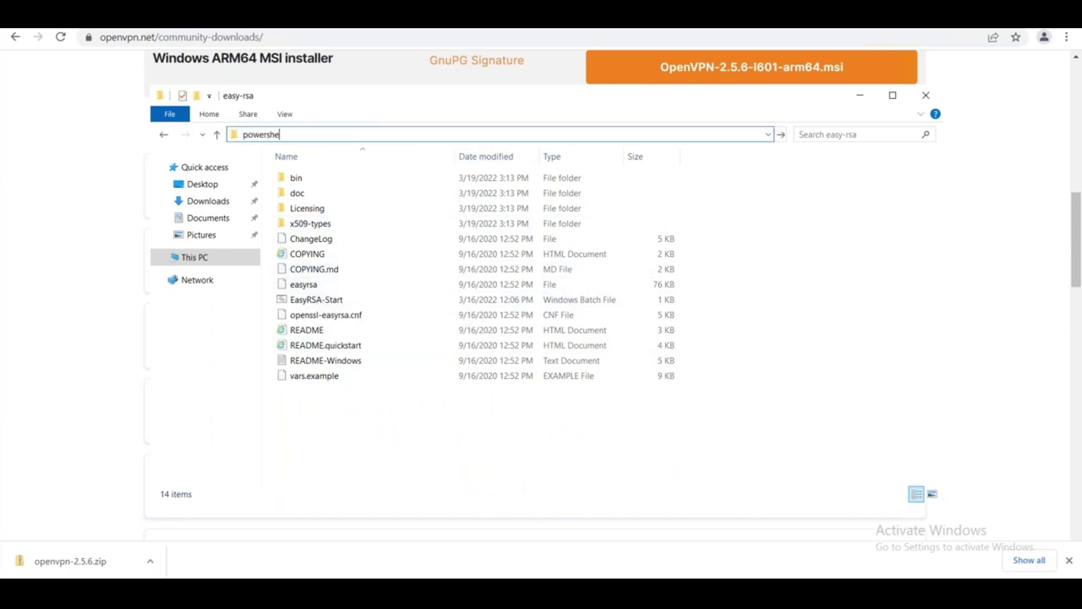
pyautogui.press('Return')
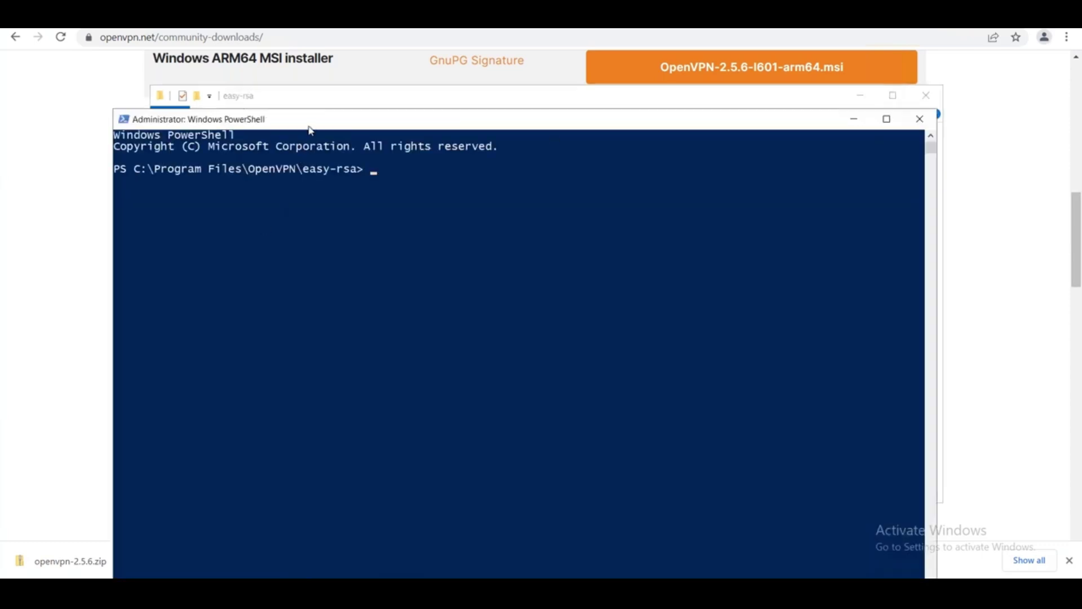
pyautogui.moveTo(310, 125); pyautogui.dragTo(582, 148)
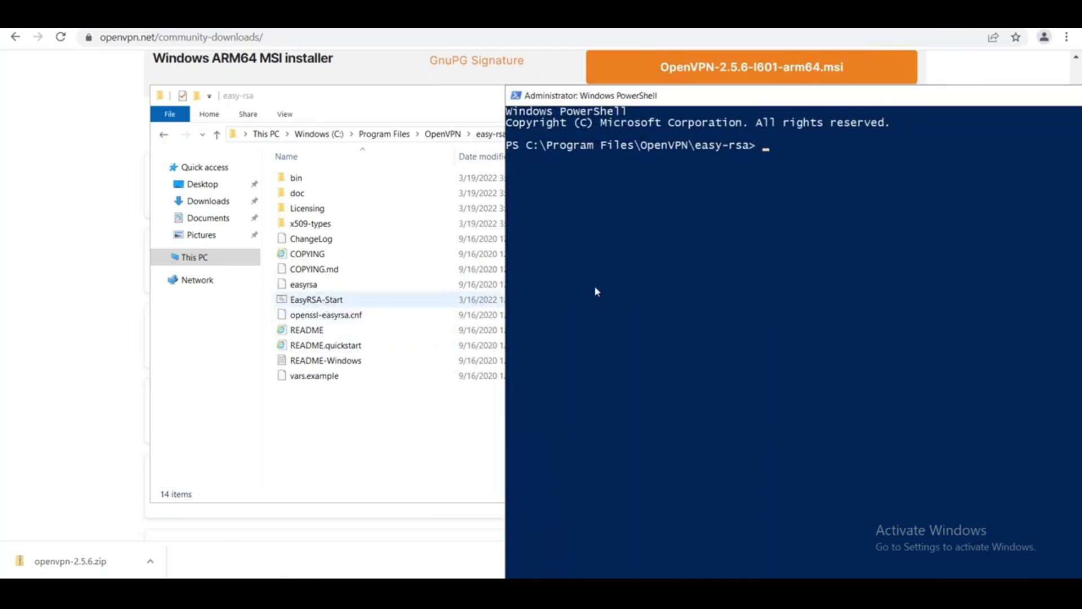
# Enter .\EasyRSA-Start.bat at the PowerShell prompt in the easy-rsa folder without running it
pyautogui.click(809, 183)
pyautogui.write('Eas')
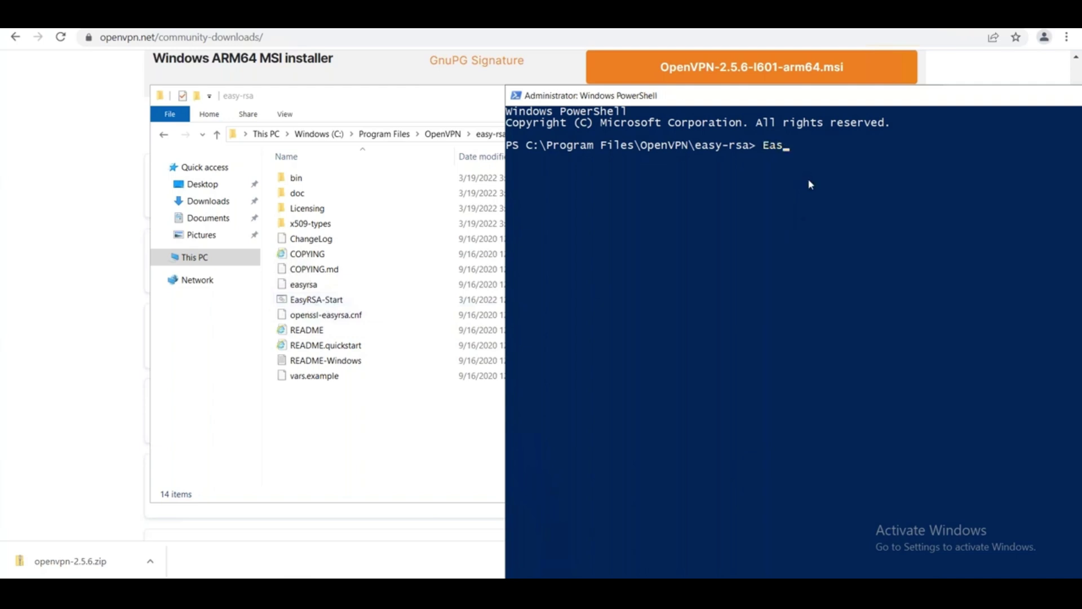
pyautogui.write('y')
pyautogui.press('Tab')
pyautogui.write('-rs')
pyautogui.press('Tab')
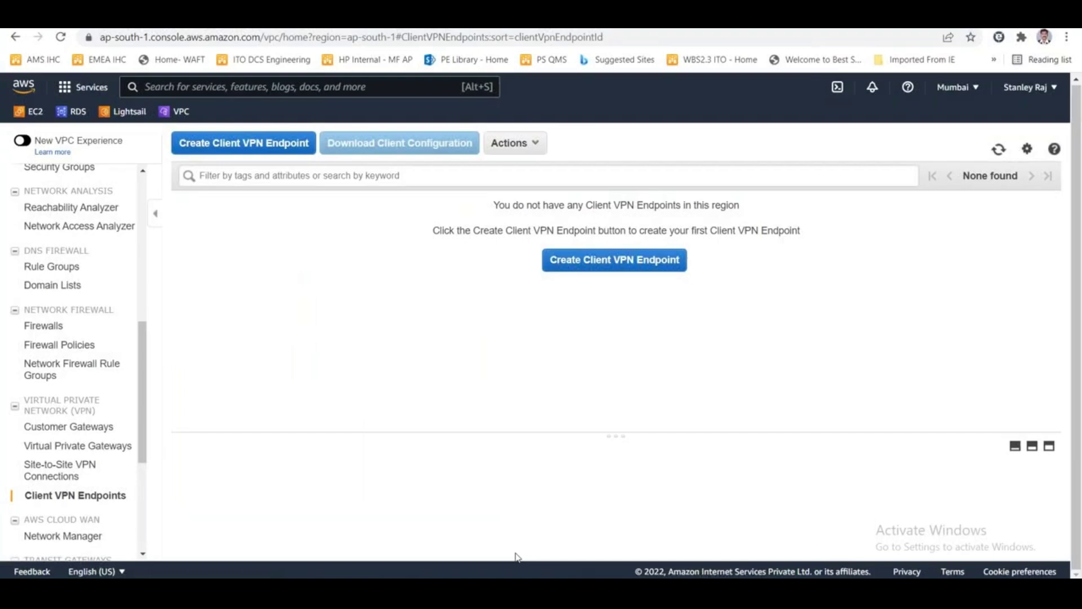
# Open the AWS-OpenClientVPN Setup_Step_by_Step.txt notes in Notepad and copy their entire contents
pyautogui.moveTo(1021, 533)
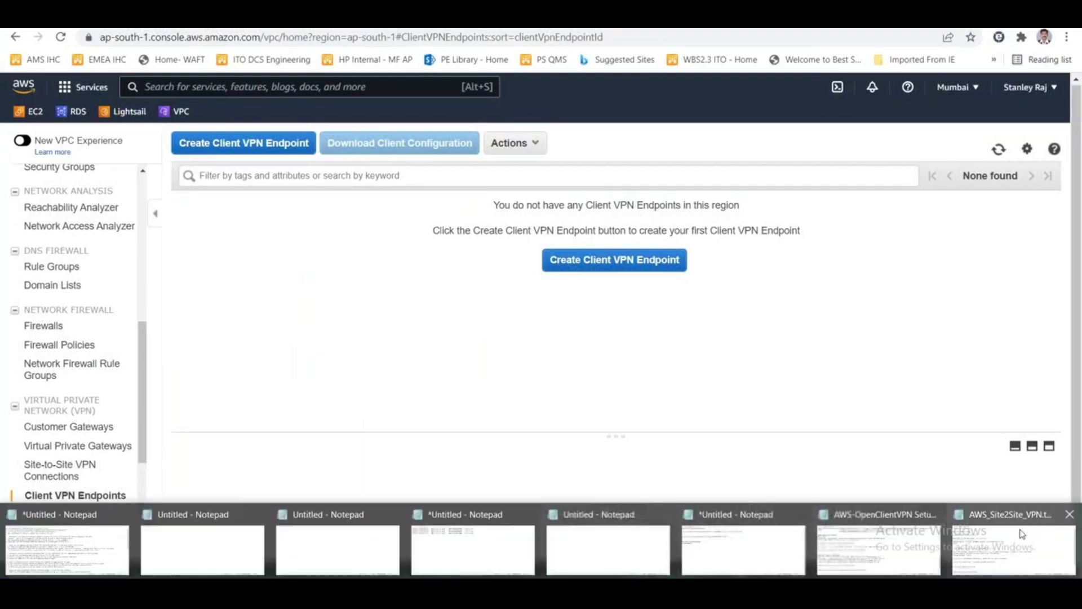
pyautogui.click(896, 543)
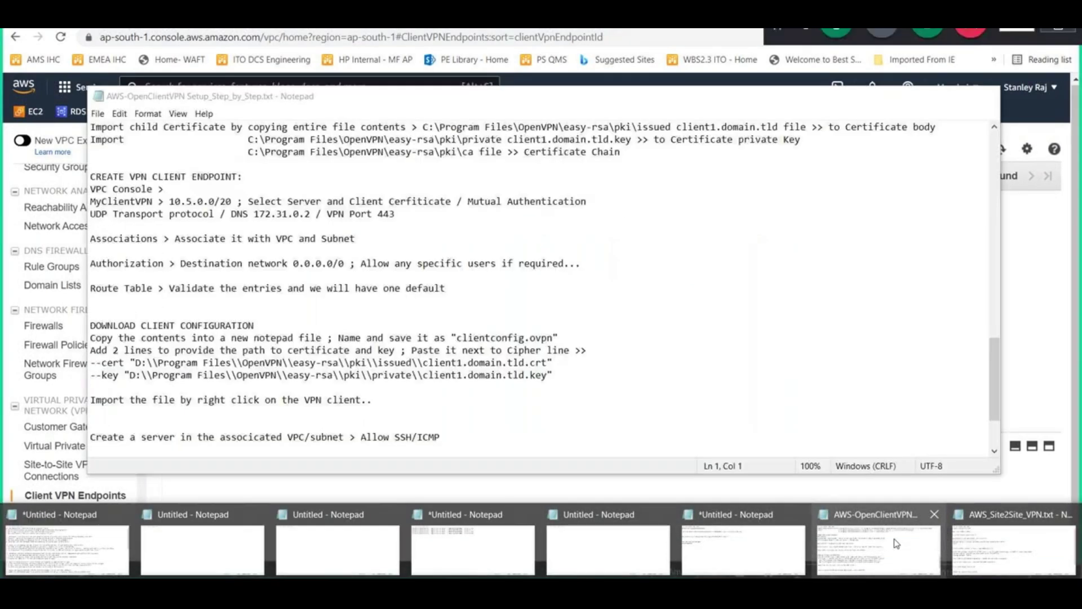
pyautogui.moveTo(93, 127); pyautogui.dragTo(183, 382)
pyautogui.hotkey('ctrl', 'c')
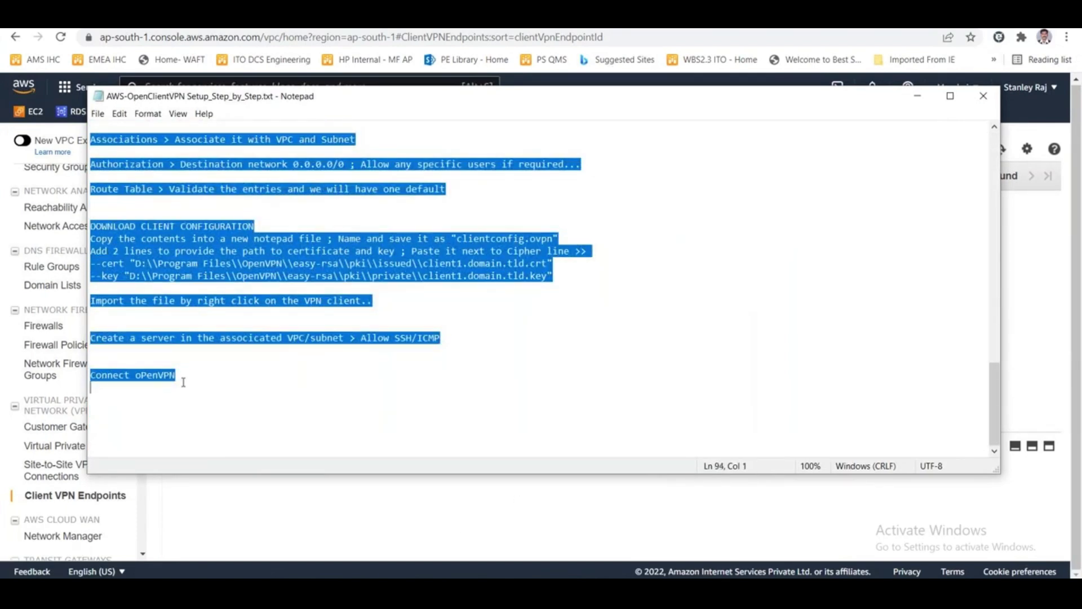
# Switch to the Excel workbook and add a new sheet between Client VPN Endpoints and Site to Site VPN
pyautogui.hotkey('alt', 'Tab')
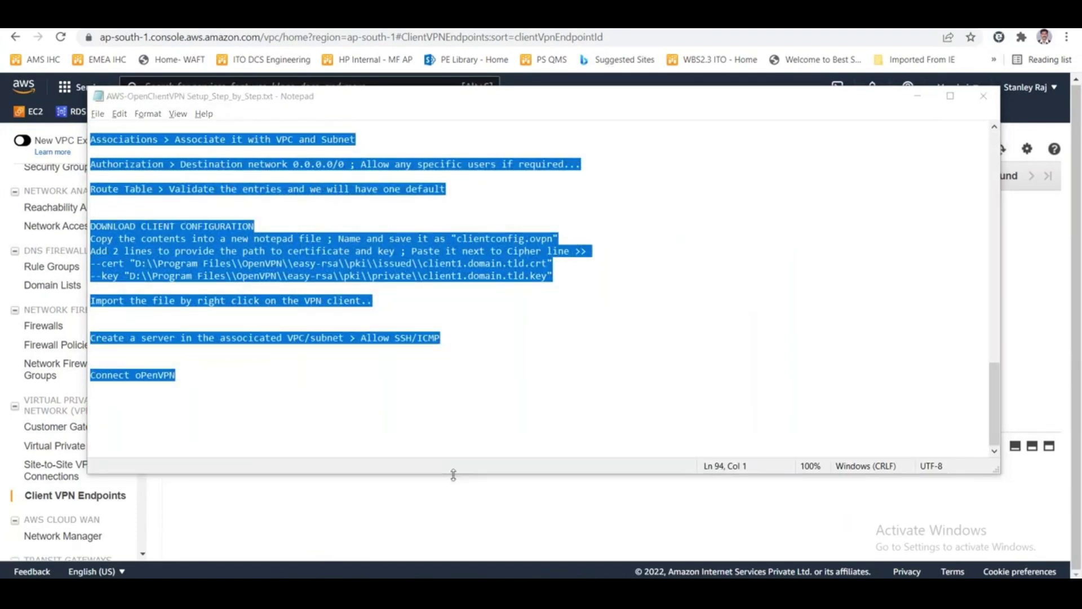
pyautogui.press('Tab')
pyautogui.press('Tab')
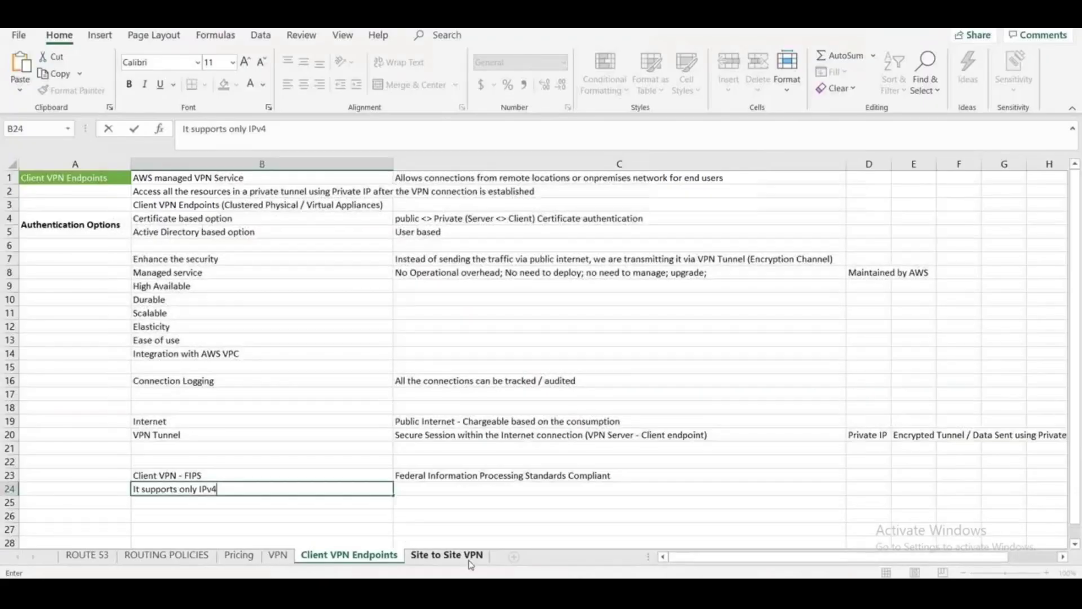
pyautogui.click(478, 556)
pyautogui.click(514, 557)
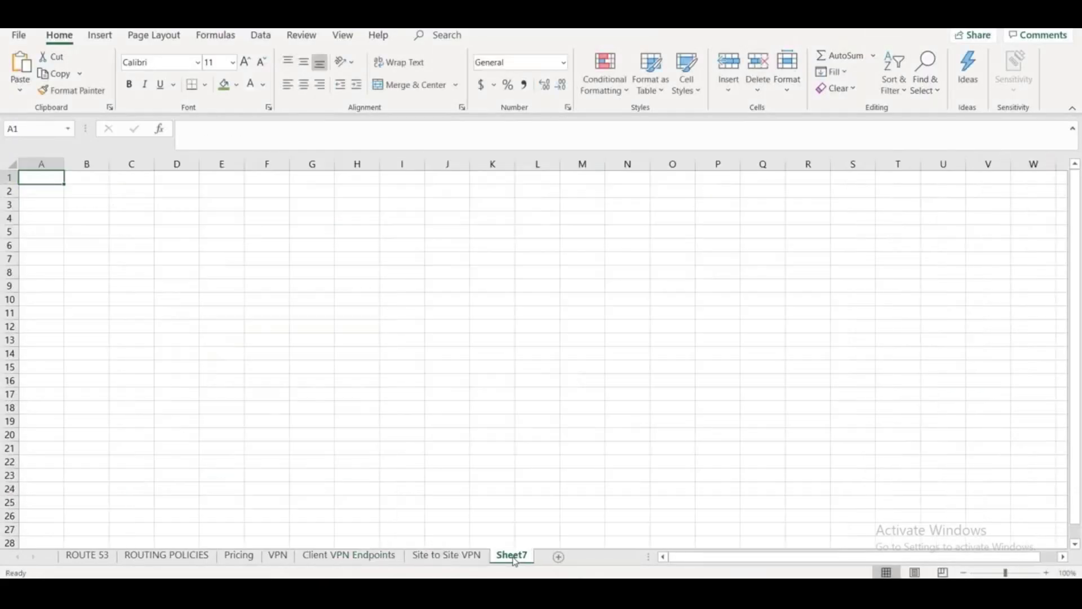
pyautogui.moveTo(429, 560); pyautogui.dragTo(413, 560)
# Rename the new sheet as Step By Step - OpenVPN Setup
pyautogui.doubleClick(415, 557)
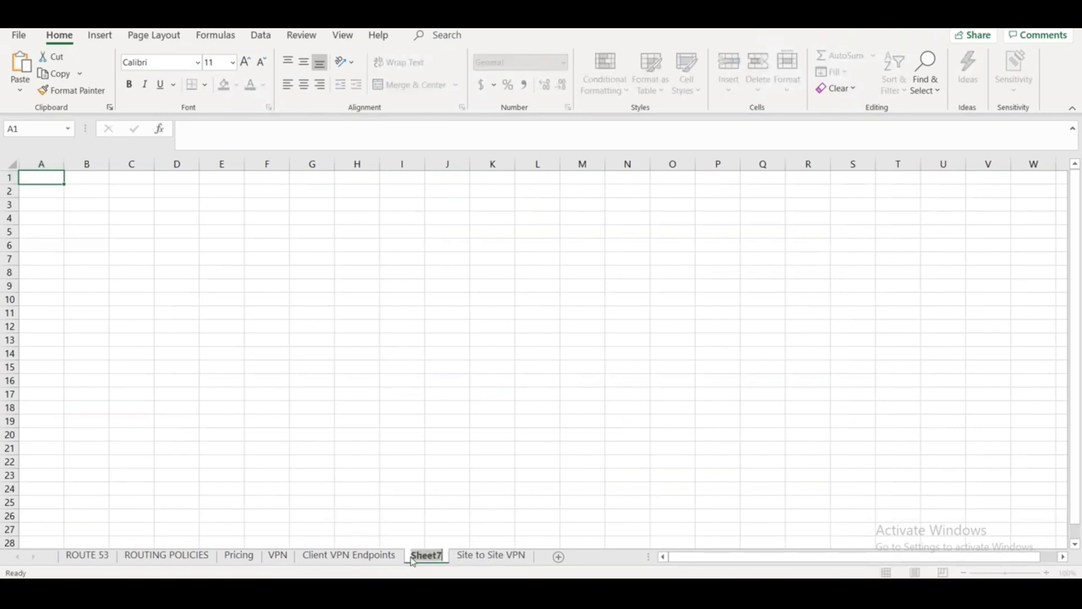
pyautogui.write('Step By S')
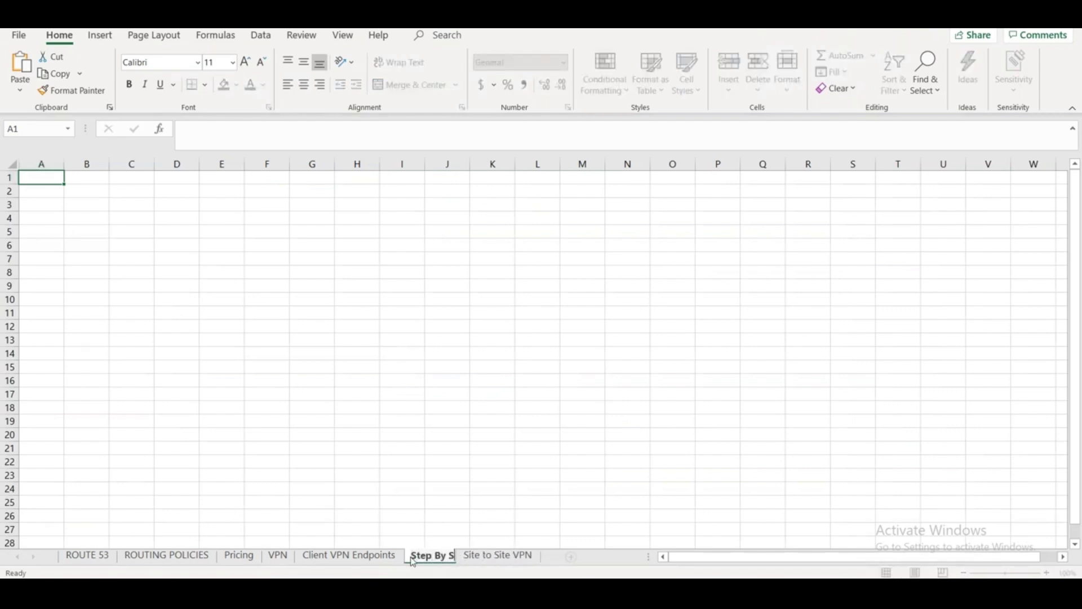
pyautogui.write('tep - Open')
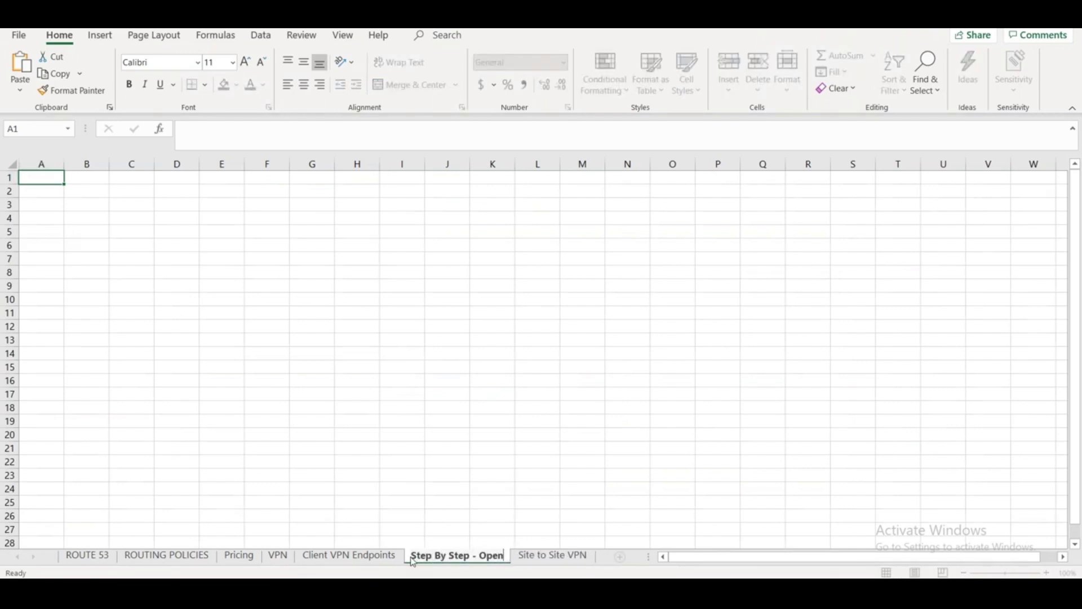
pyautogui.write('VPN Client &')
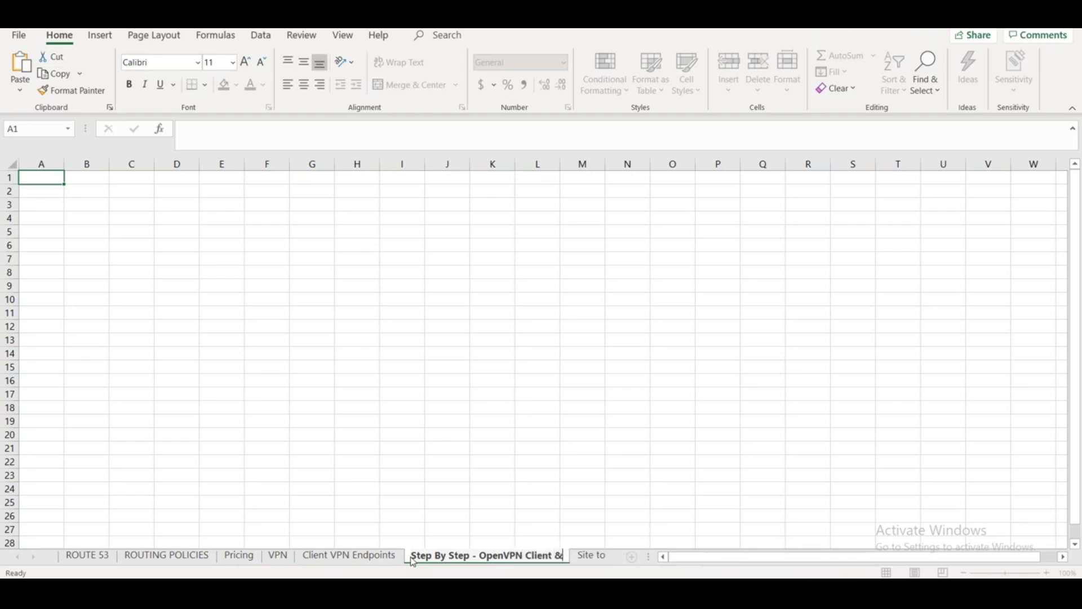
pyautogui.press('BackSpace')
pyautogui.press('BackSpace')
pyautogui.press('BackSpace')
pyautogui.press('BackSpace')
pyautogui.press('BackSpace')
pyautogui.press('BackSpace')
pyautogui.press('BackSpace')
pyautogui.press('BackSpace')
pyautogui.write('Setup')
# Paste the copied setup notes starting at cell B1 and autofit column B to the text
pyautogui.click(99, 179)
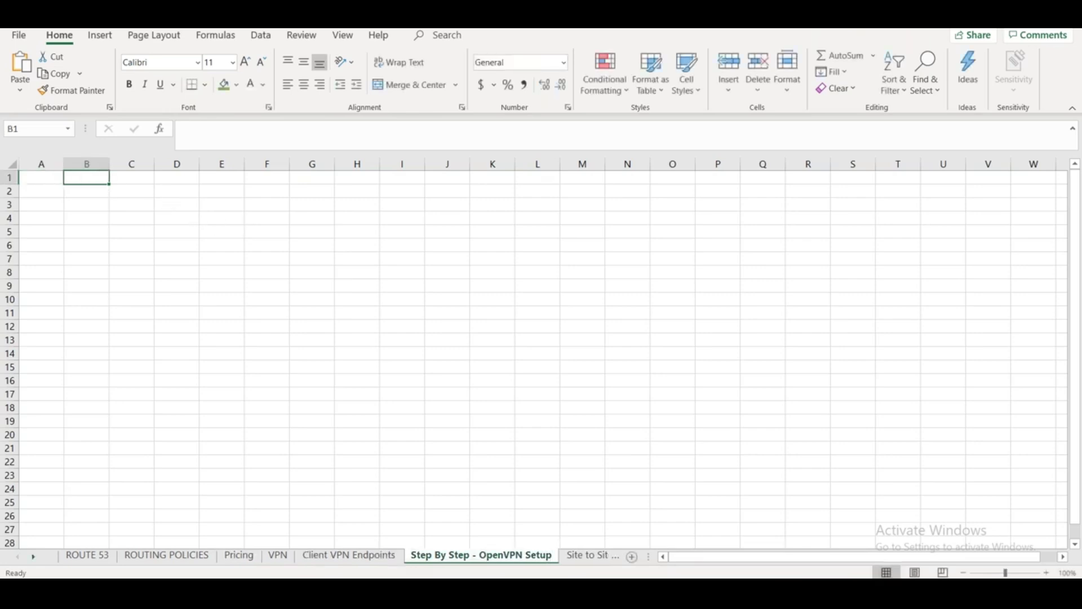
pyautogui.hotkey('ctrl', 'v')
pyautogui.doubleClick(109, 163)
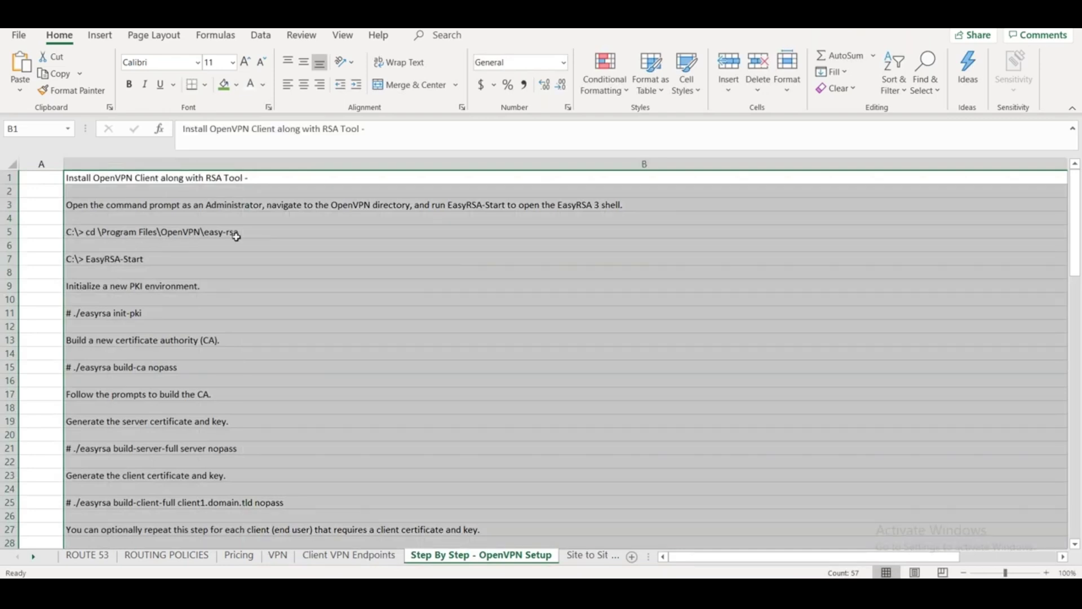
pyautogui.click(288, 188)
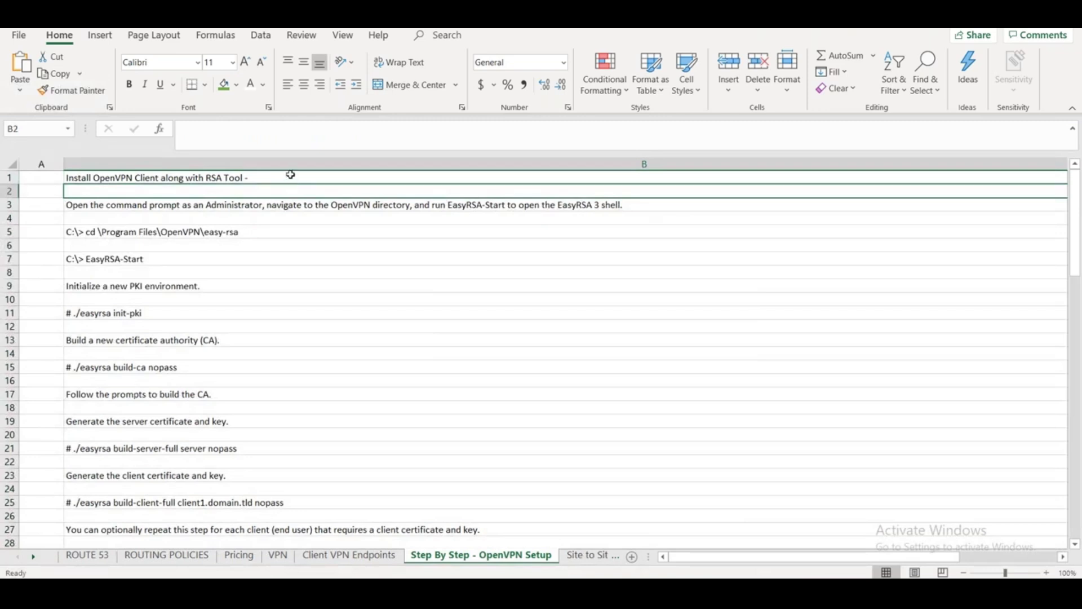
# Append "Customize option (Include OpenVPN Server, Easy RSA package and Client)" to the installation note in cell B1
pyautogui.click(290, 175)
pyautogui.doubleClick(290, 175)
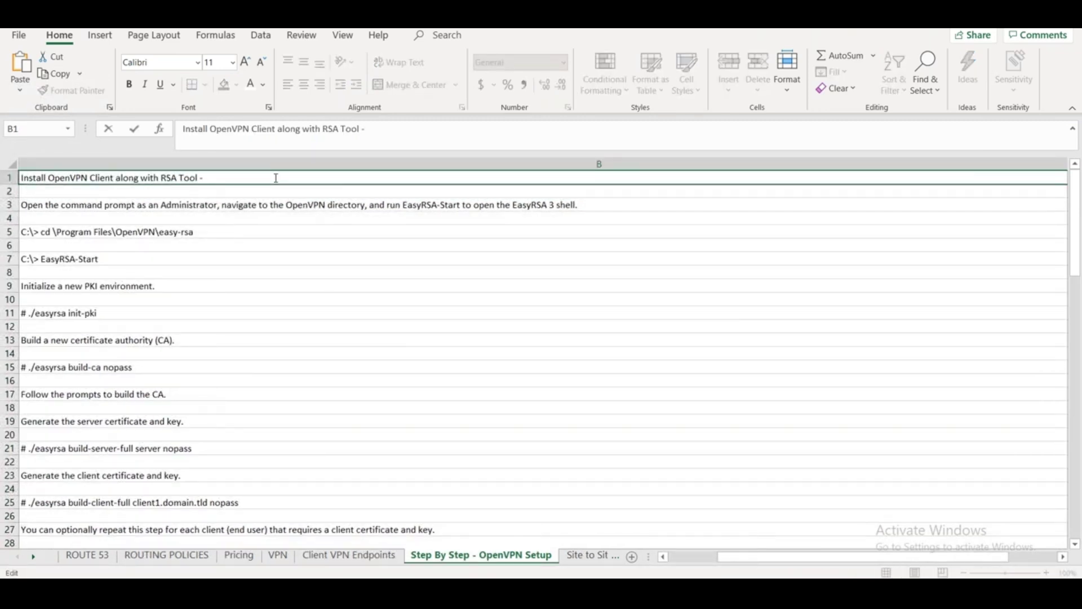
pyautogui.write('Customize optio')
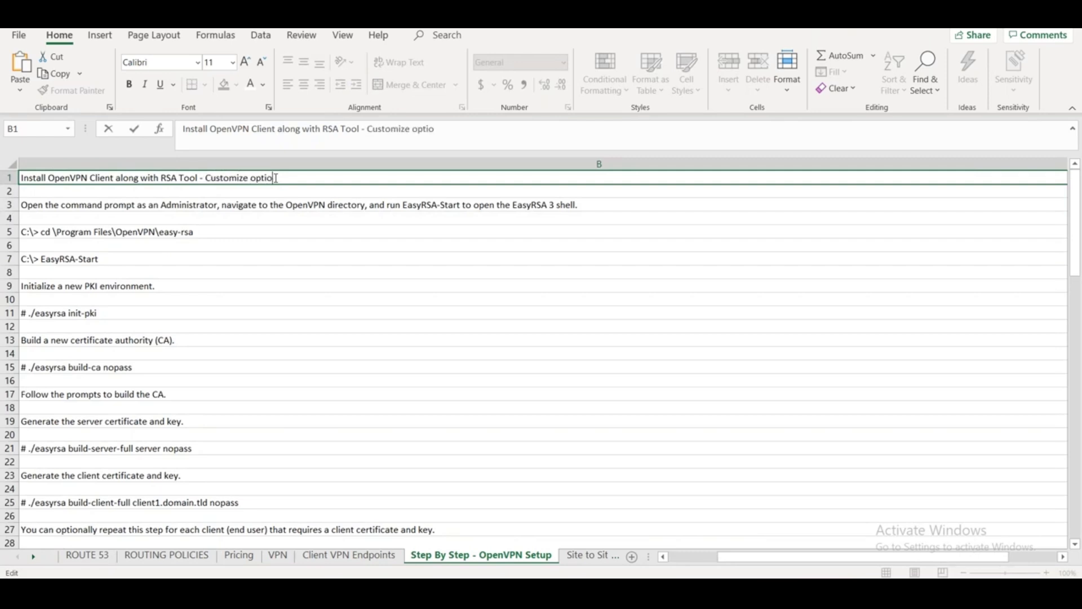
pyautogui.write('n (Inclid')
pyautogui.press('BackSpace')
pyautogui.press('BackSpace')
pyautogui.write('ude OpenVPN ')
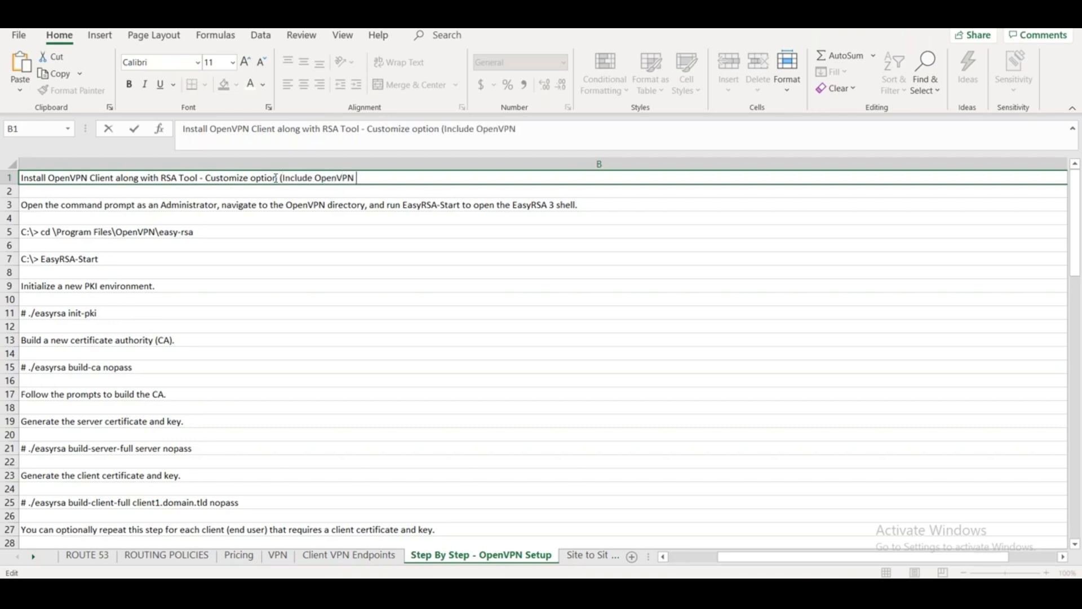
pyautogui.write('Server, Easy RSA packag')
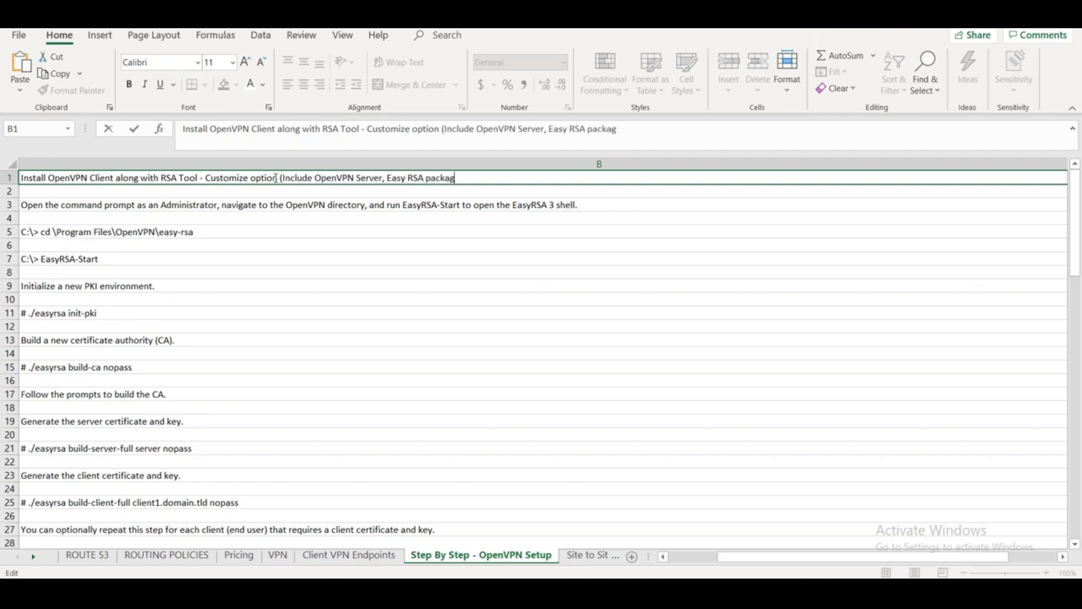
pyautogui.write('e,')
pyautogui.press('BackSpace')
pyautogui.write('and cClient)')
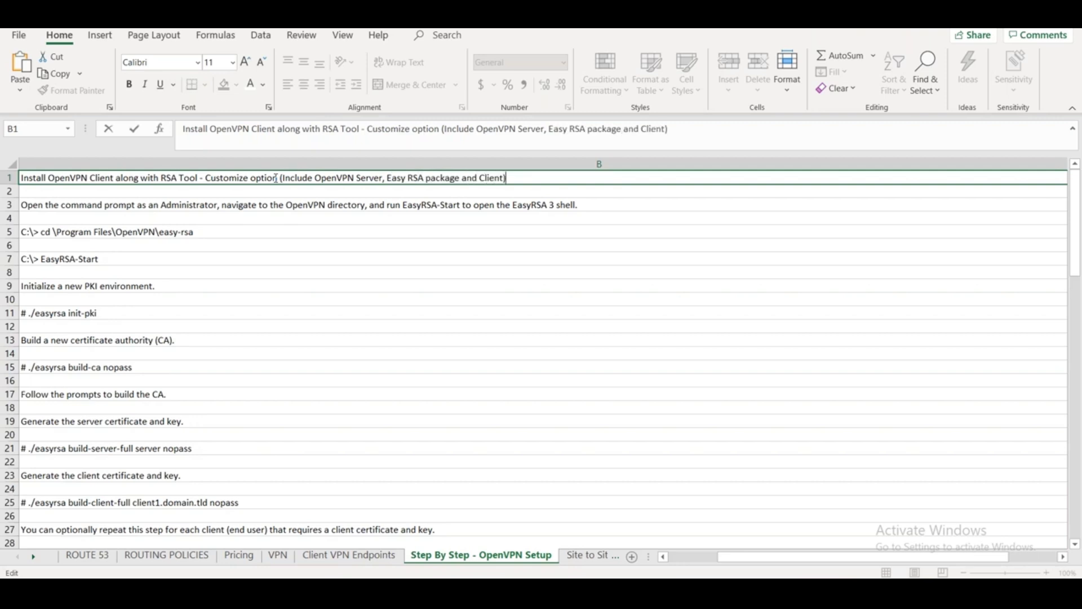
pyautogui.click(450, 324)
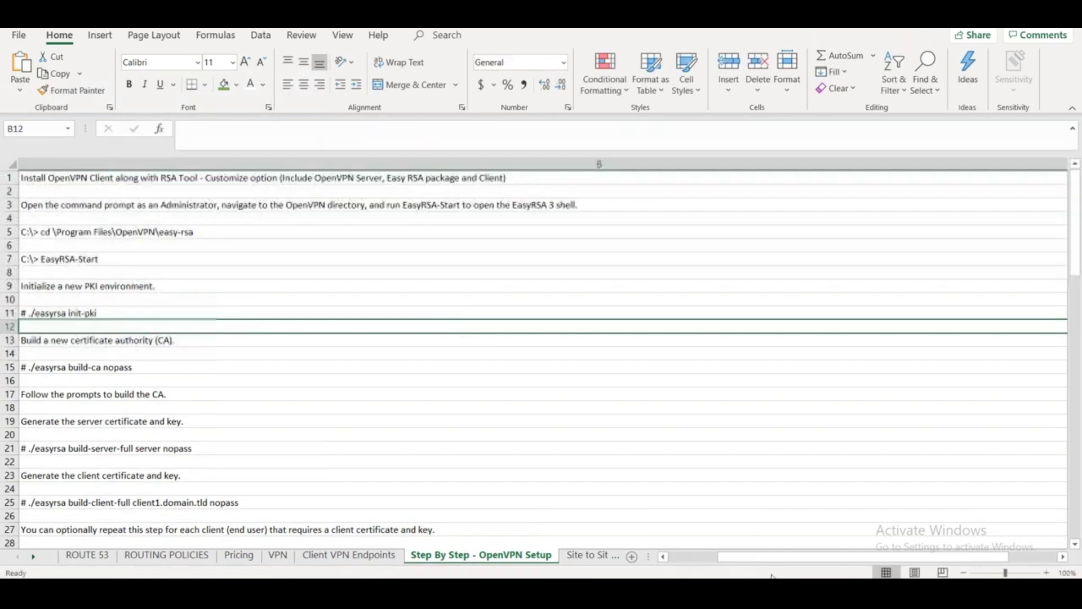
pyautogui.moveTo(756, 560); pyautogui.dragTo(708, 560)
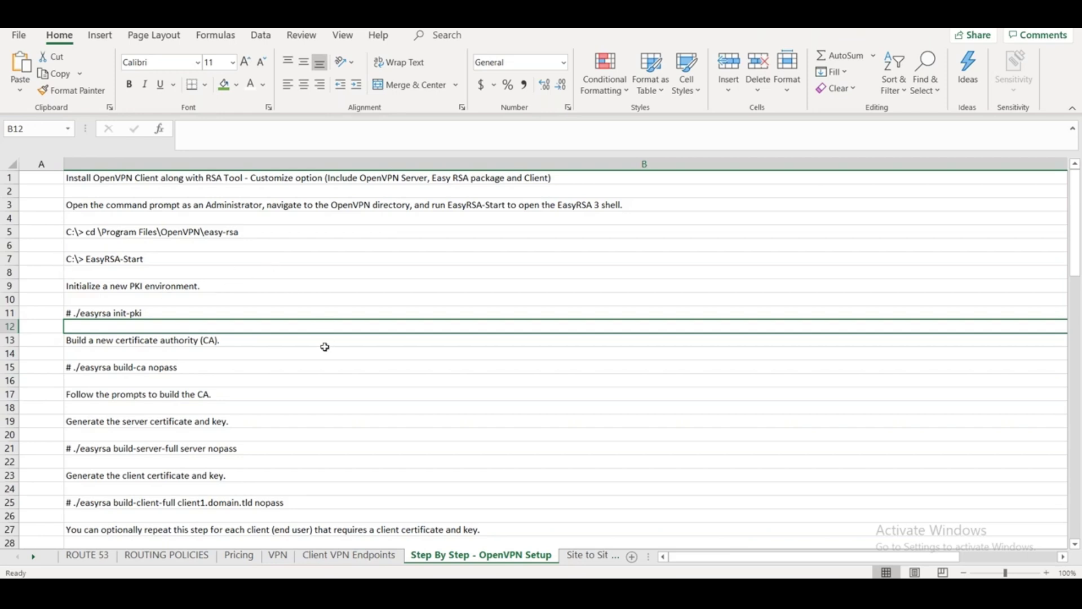
# Switch to the remote PowerShell window, move it further over the folder window, and run .\EasyRSA-Start.bat
pyautogui.hotkey('alt', 'Tab')
pyautogui.hotkey('alt', 'Tab')
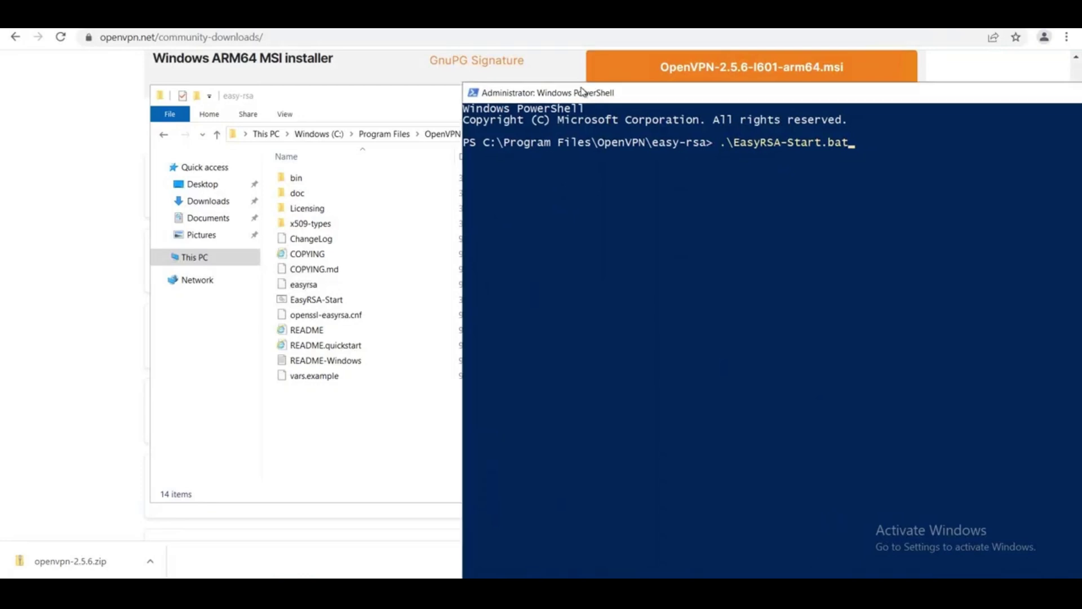
pyautogui.moveTo(582, 91); pyautogui.dragTo(468, 79)
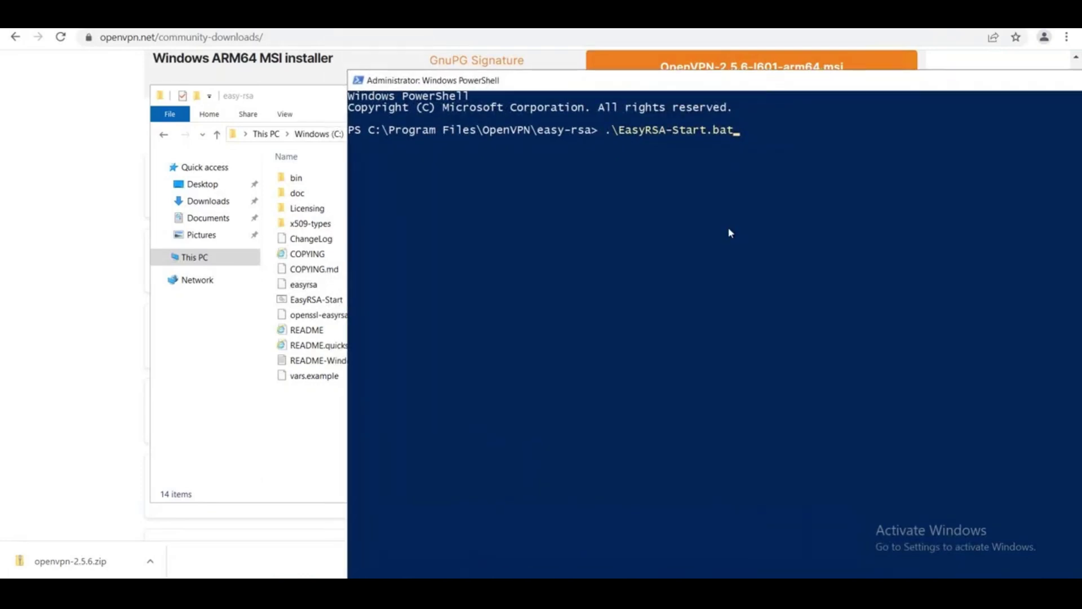
pyautogui.press('Return')
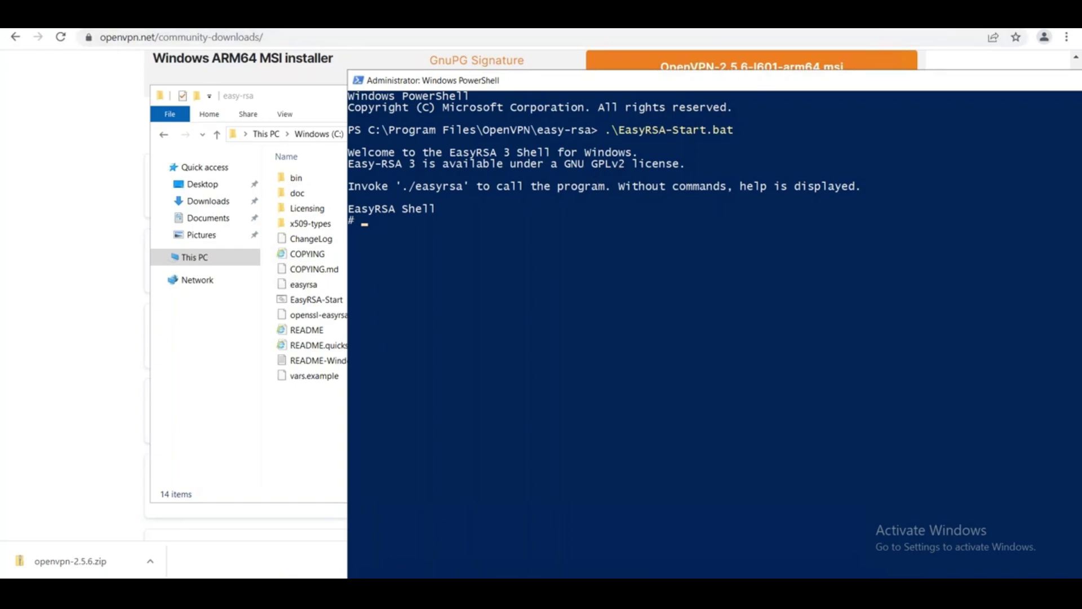
# In the Excel notes, move "Initialize a new PKI environment." to cell B8 and fill it light green
pyautogui.hotkey('alt', 'Tab')
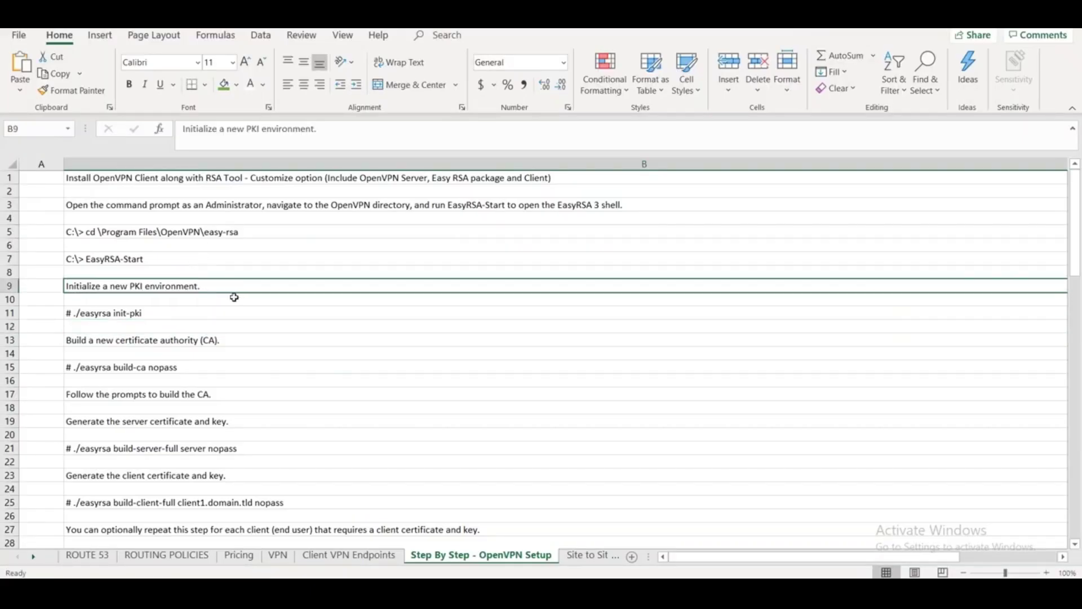
pyautogui.hotkey('ctrl', 'c')
pyautogui.hscroll(1, 234, 295)
pyautogui.press('Up')
pyautogui.hotkey('ctrl', 'v')
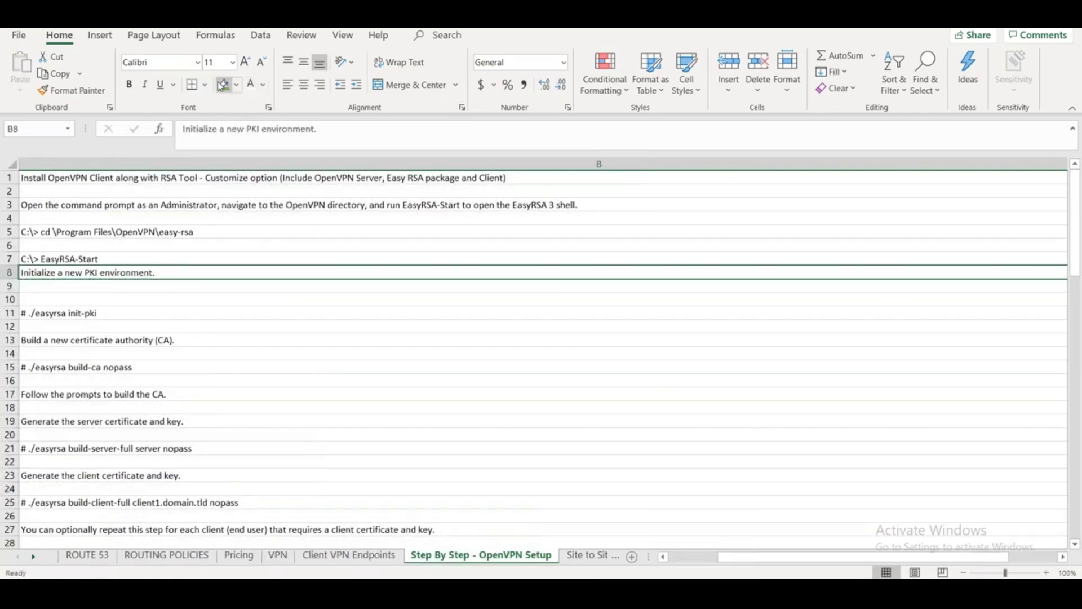
pyautogui.click(236, 85)
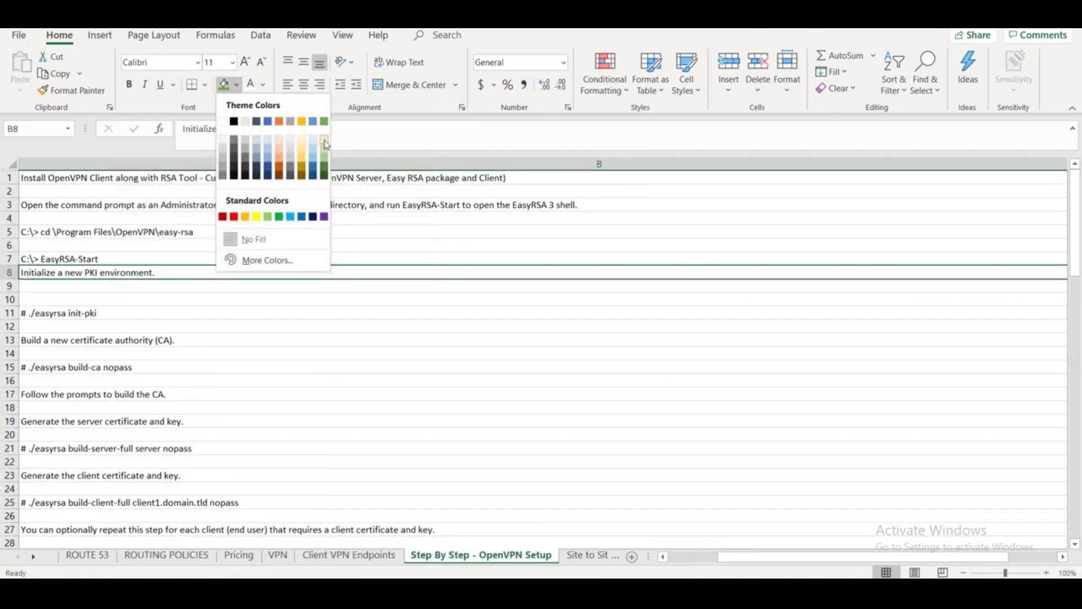
pyautogui.press('Escape')
pyautogui.moveTo(738, 558); pyautogui.dragTo(688, 558)
# Move the "Build a new certificate authority (CA)." heading up to cell B12
pyautogui.click(158, 340)
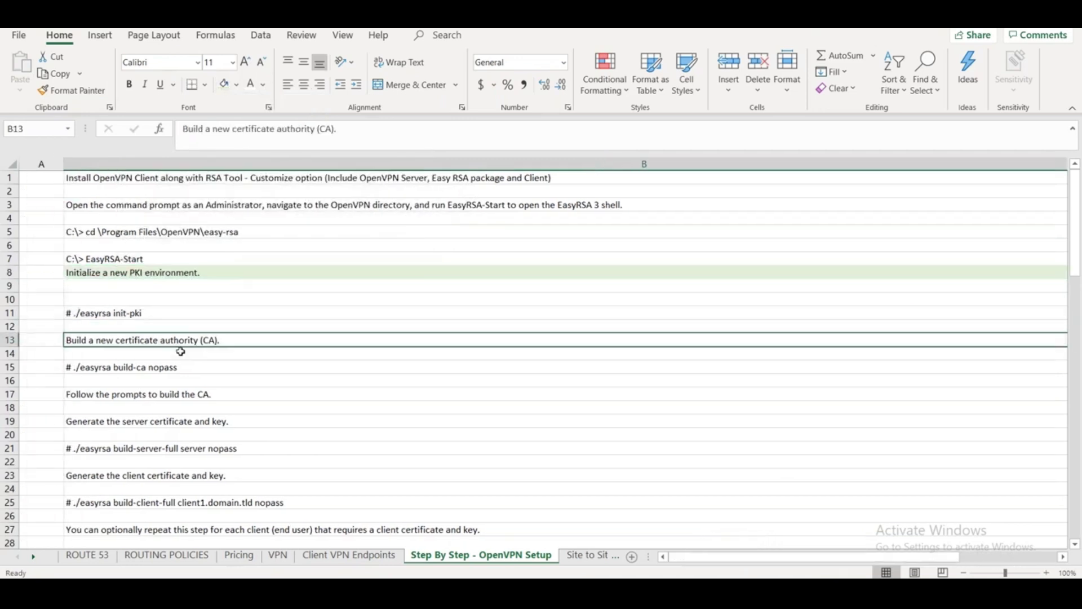
pyautogui.hscroll(1, 175, 338)
pyautogui.moveTo(170, 333); pyautogui.dragTo(169, 326)
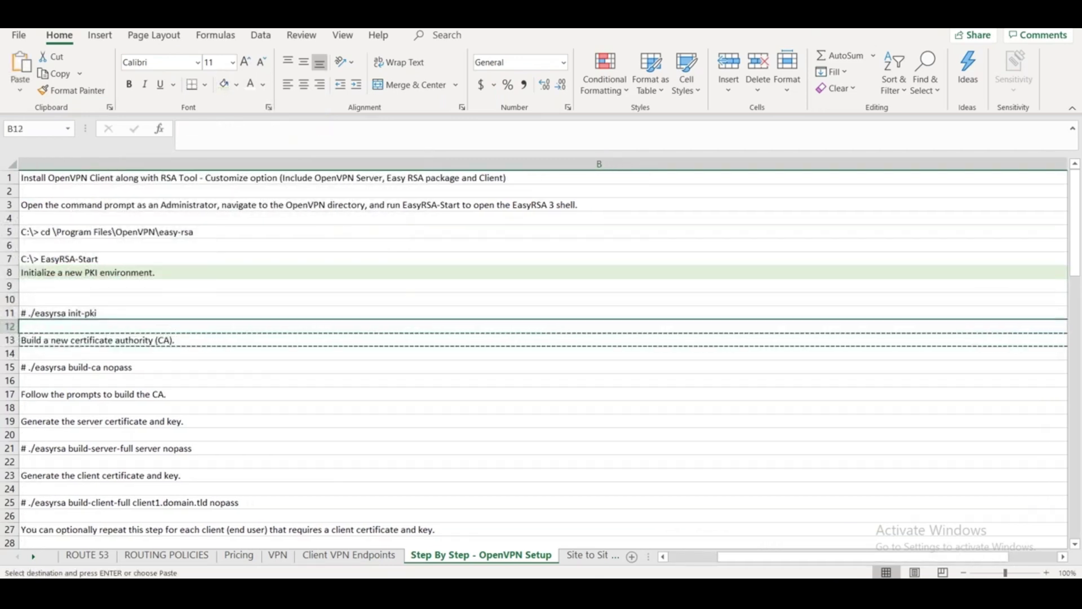
pyautogui.moveTo(744, 558); pyautogui.dragTo(696, 558)
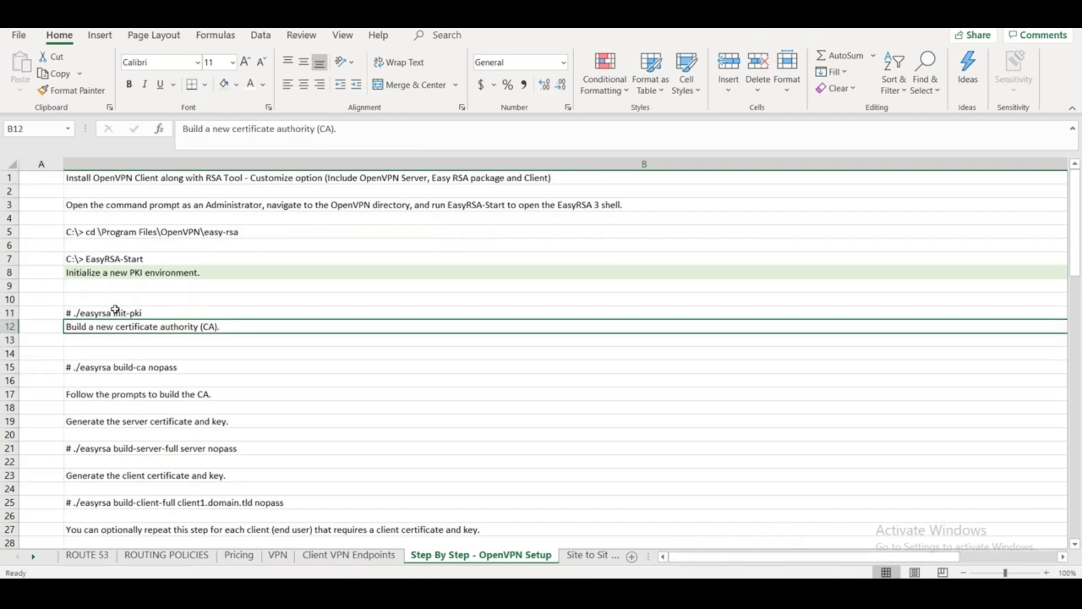
# Move the "# ./easyrsa init-pki" command to cell B9, directly under its heading
pyautogui.click(115, 312)
pyautogui.moveTo(114, 312); pyautogui.dragTo(106, 286)
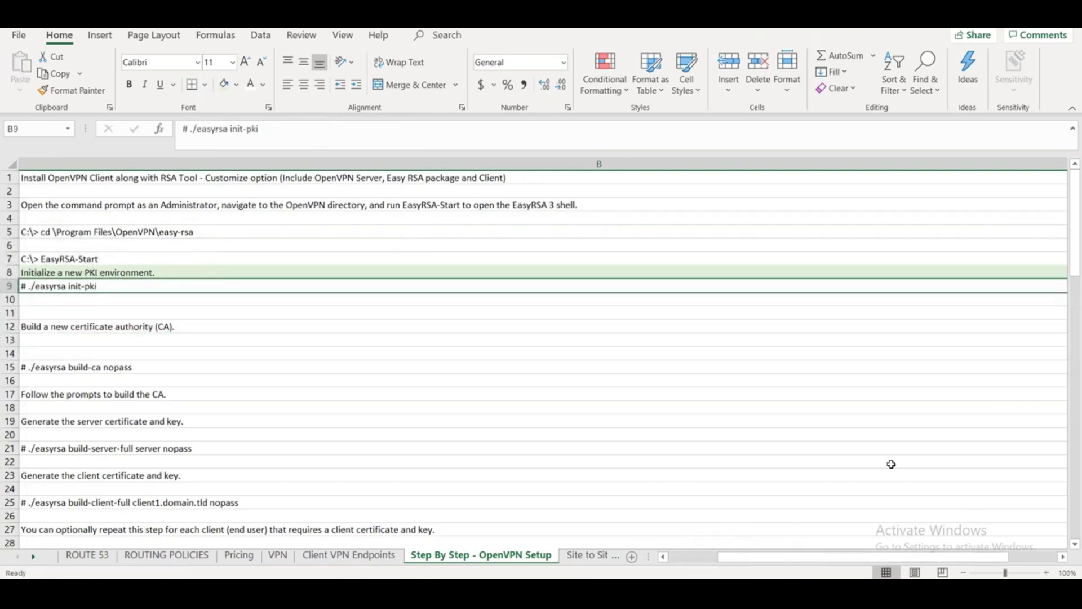
pyautogui.moveTo(823, 558); pyautogui.dragTo(775, 558)
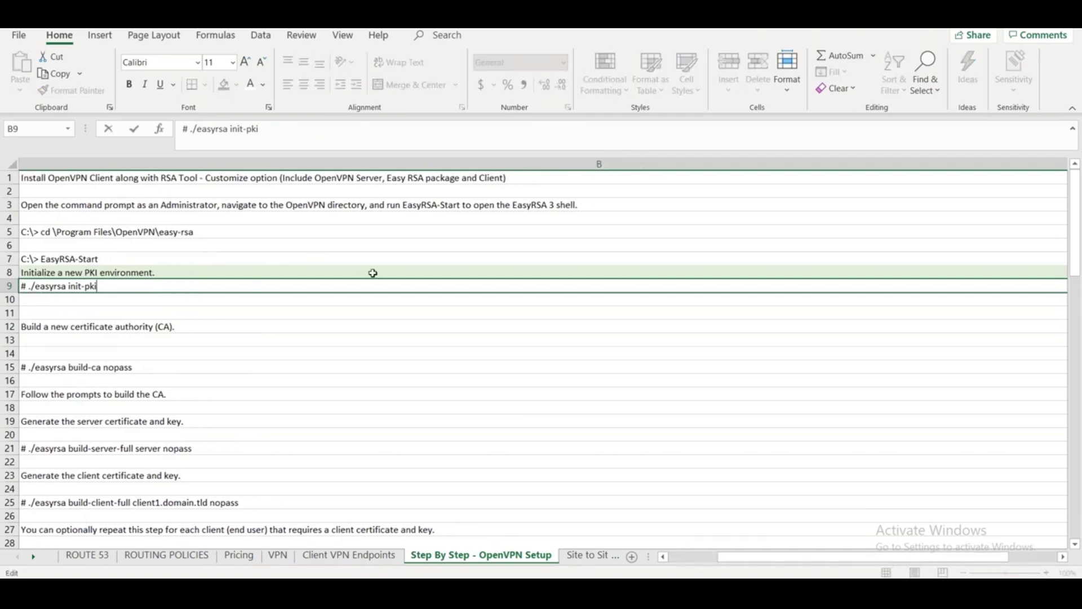
# Switch to the remote PowerShell window and run ./easyrsa init-pki in the EasyRSA shell
pyautogui.press('F2')
pyautogui.hotkey('alt', 'Tab')
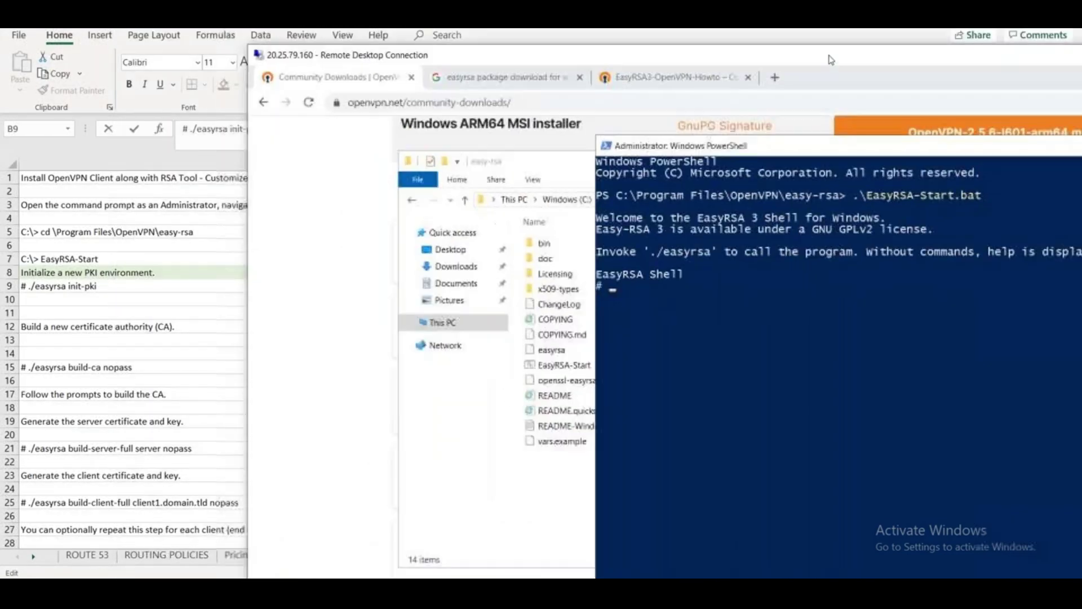
pyautogui.click(766, 284)
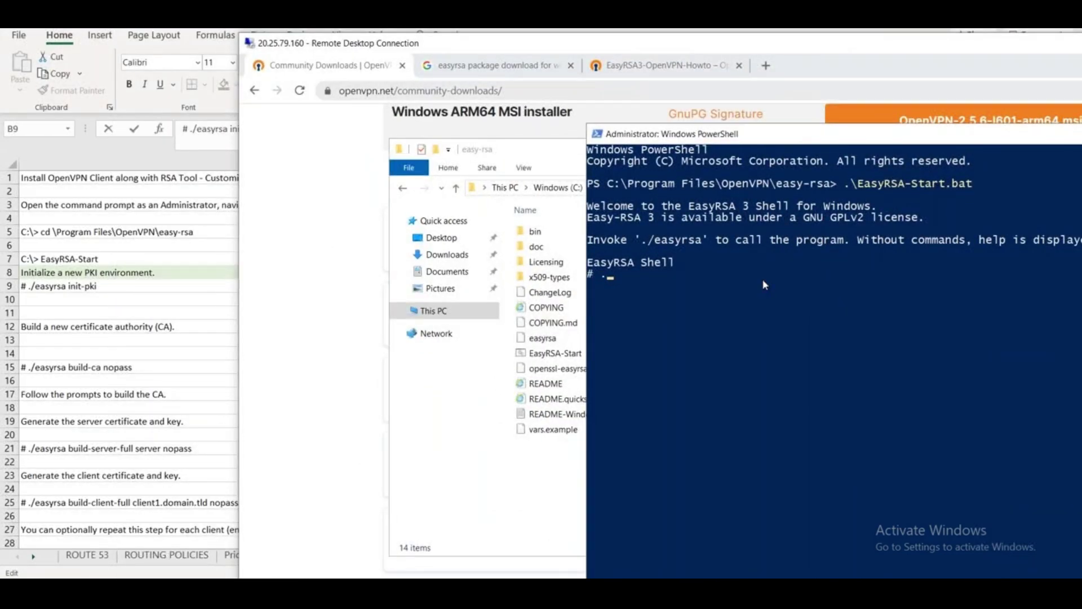
pyautogui.write('./easyrsa init-pki')
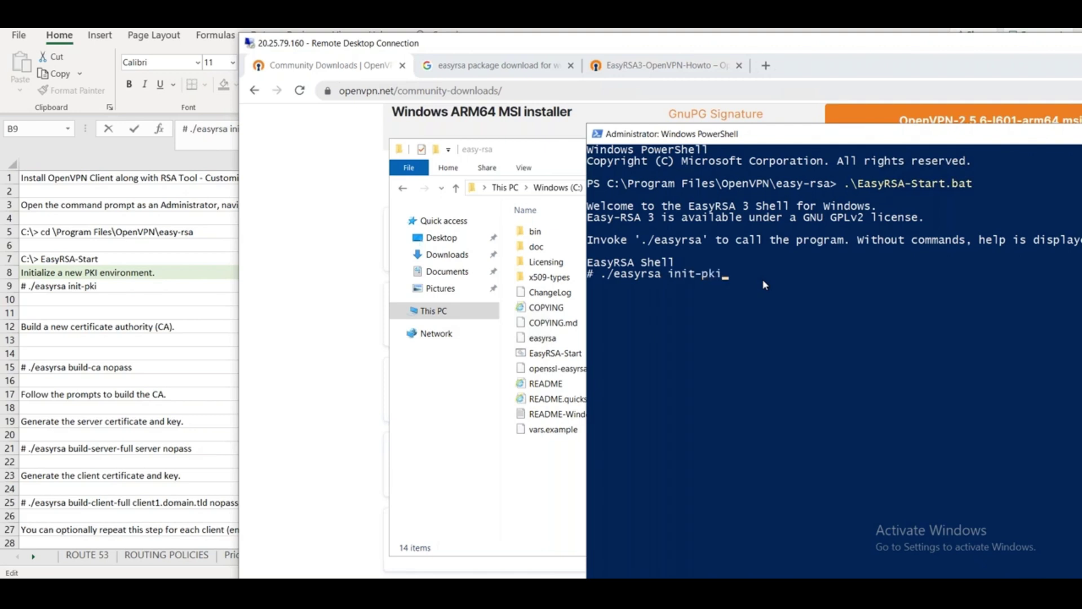
pyautogui.press('Return')
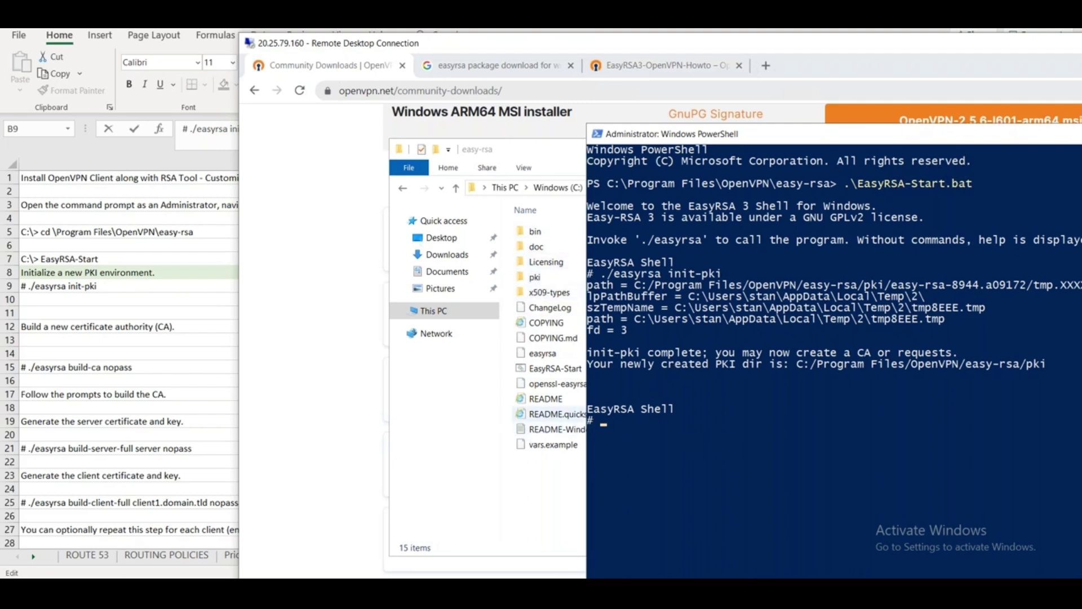
# Run ./easyrsa build-ca nopass in the EasyRSA shell to build a new certificate authority
pyautogui.click(698, 420)
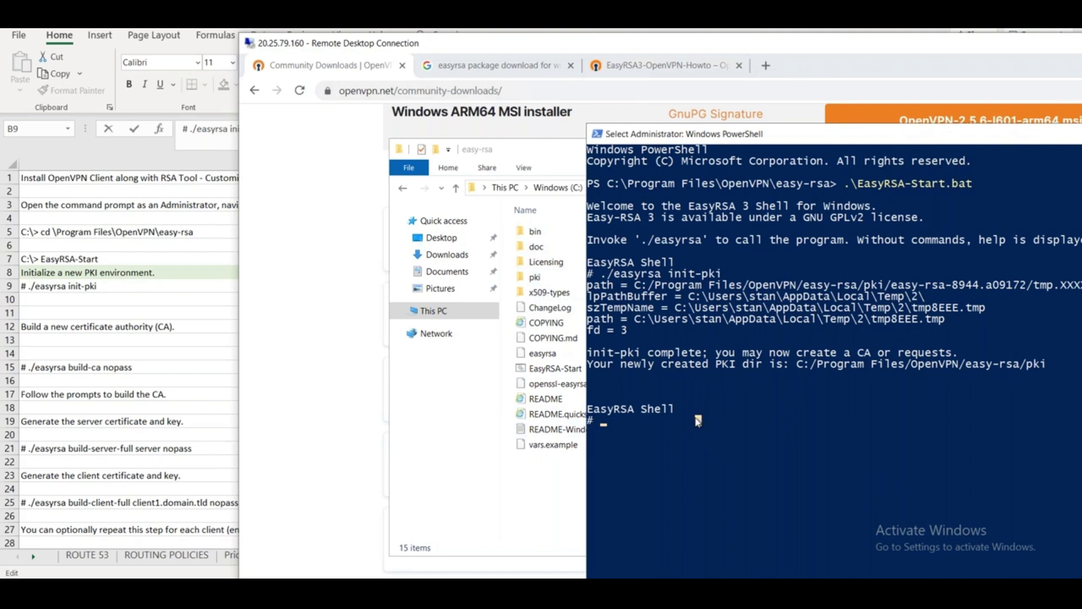
pyautogui.rightClick(698, 421)
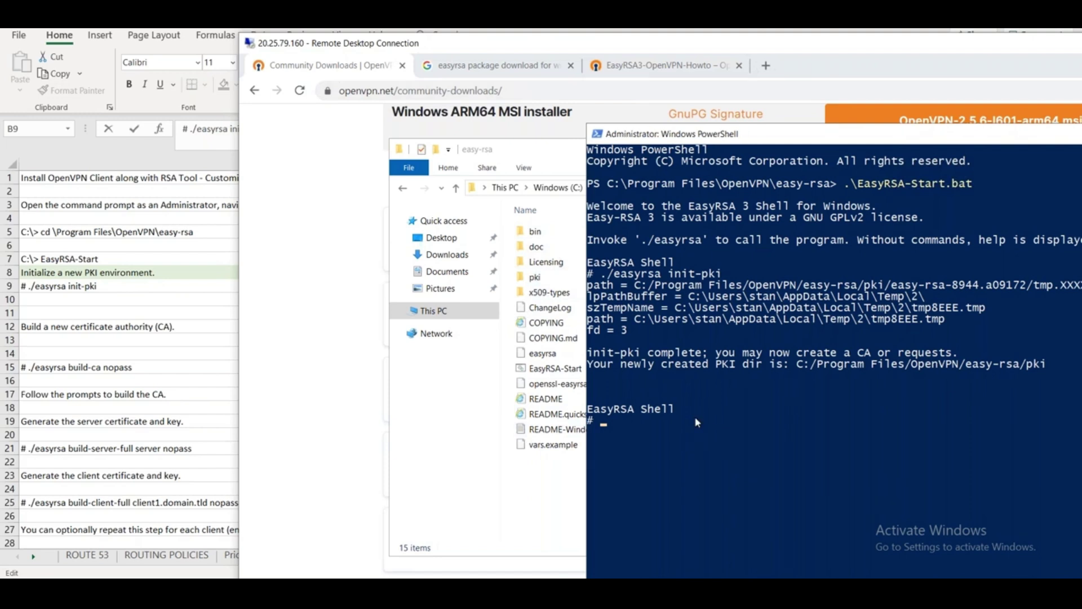
pyautogui.click(644, 444)
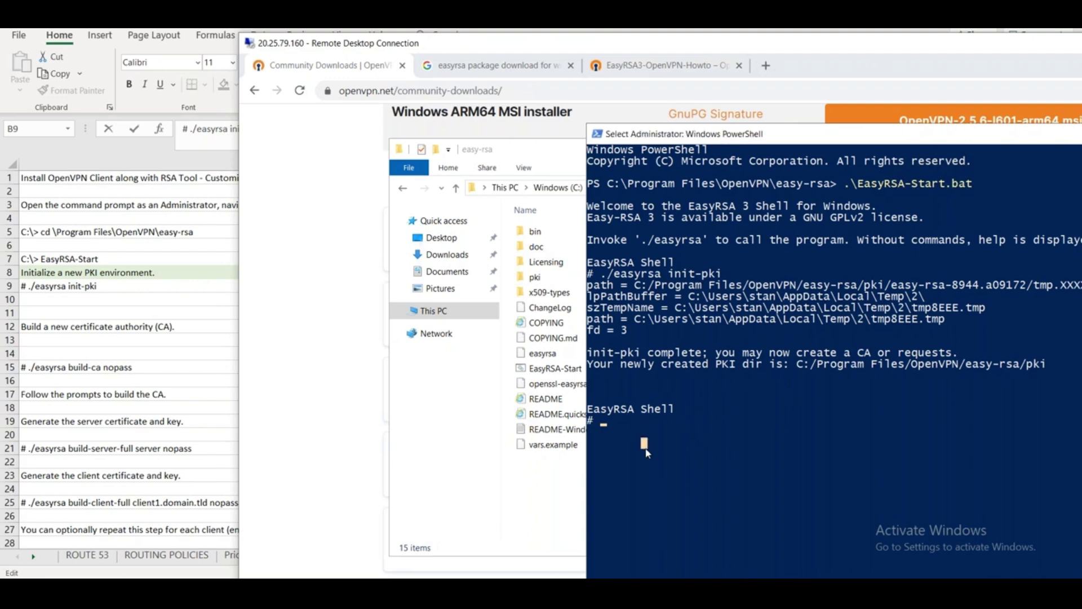
pyautogui.rightClick(645, 447)
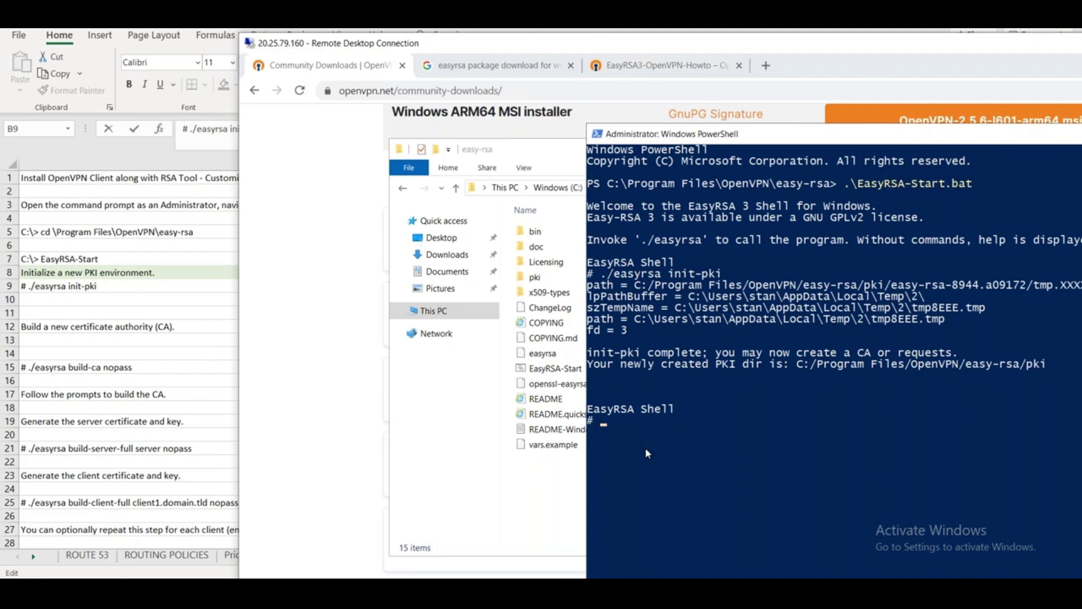
pyautogui.write('./easyrsa')
pyautogui.write('build-ca')
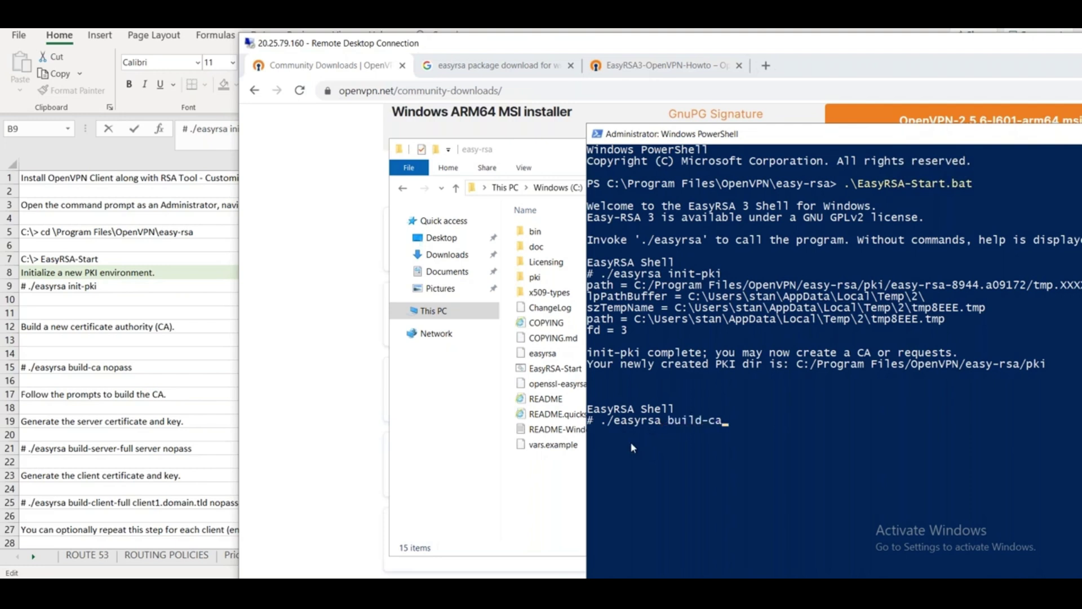
pyautogui.write(' nopass')
pyautogui.press('Return')
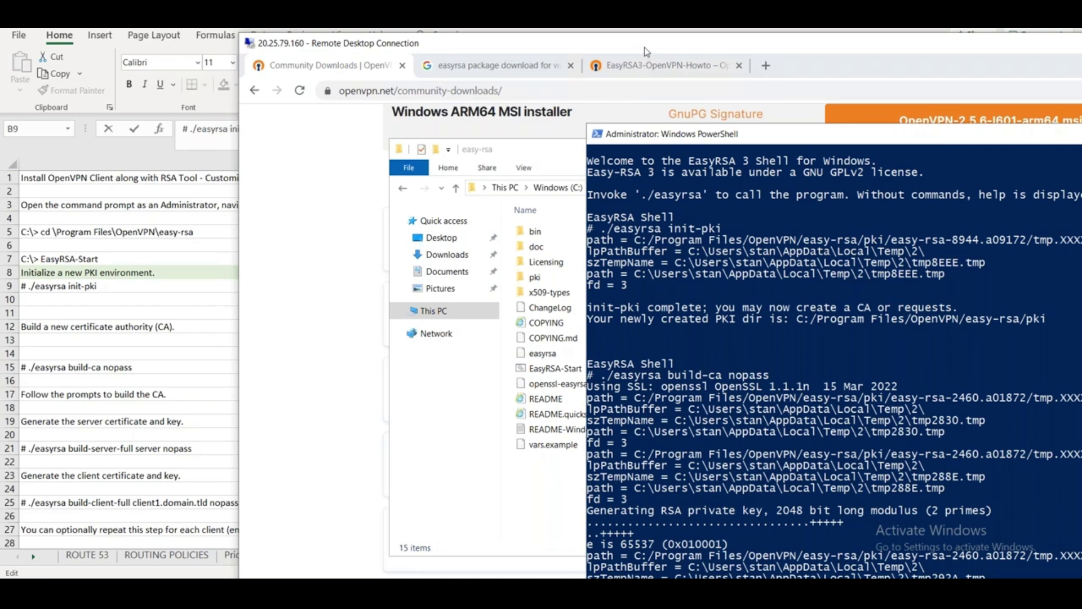
# Reposition the remote desktop and PowerShell windows to expose the prompt, and accept the default Common Name, Easy-RSA CA
pyautogui.moveTo(647, 53); pyautogui.dragTo(631, 20)
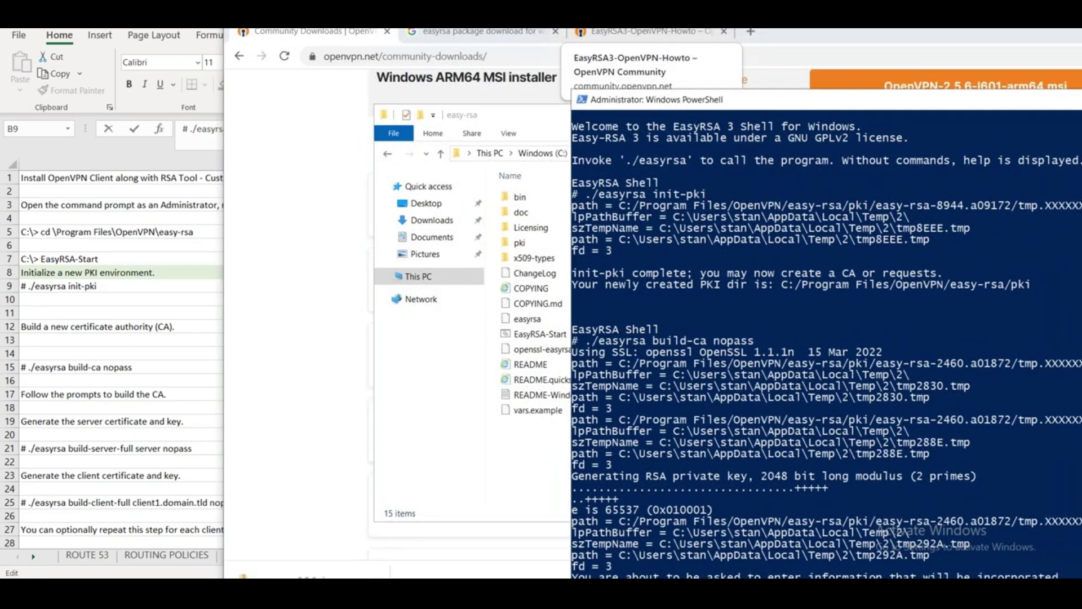
pyautogui.moveTo(705, 100); pyautogui.dragTo(357, 30)
pyautogui.scroll(-3, 673, 376)
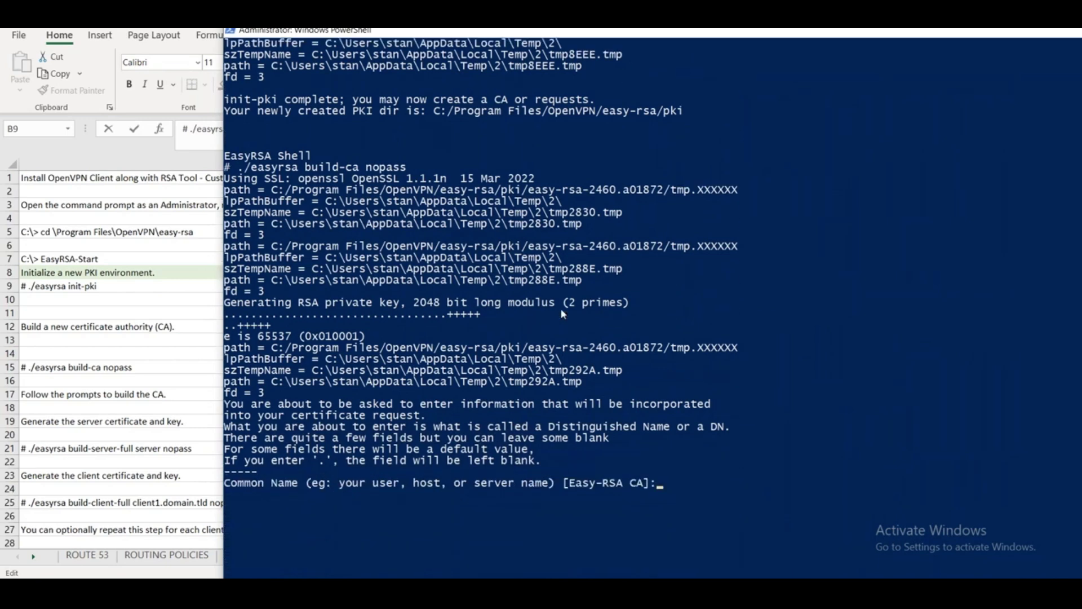
pyautogui.scroll(-1, 563, 314)
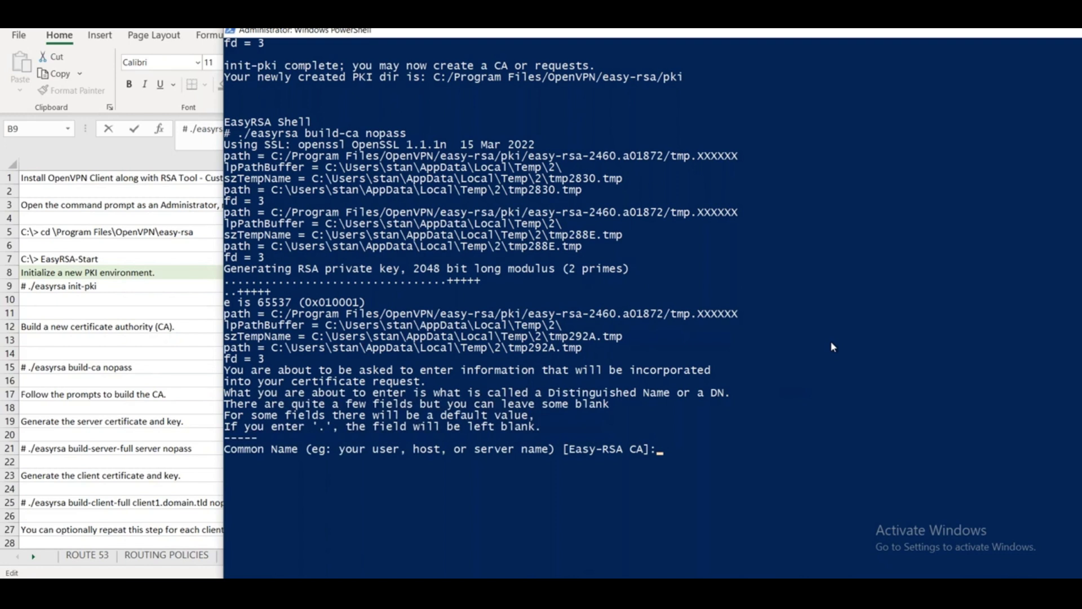
pyautogui.press('Return')
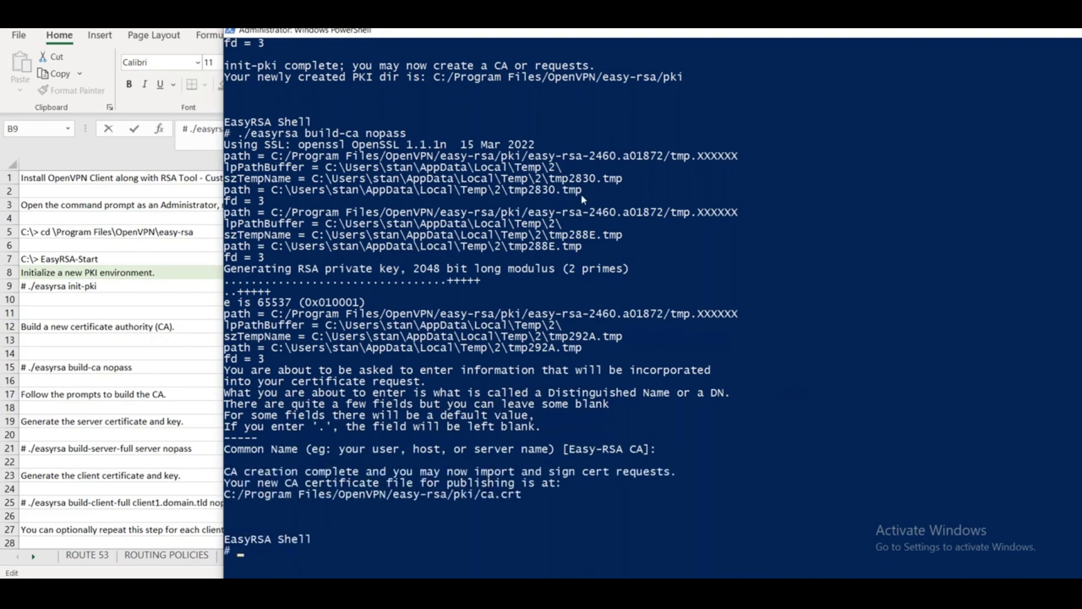
# Shift the remote PowerShell window further over so that more of the Excel notes' commands can be read beside it
pyautogui.moveTo(507, 32); pyautogui.dragTo(690, 27)
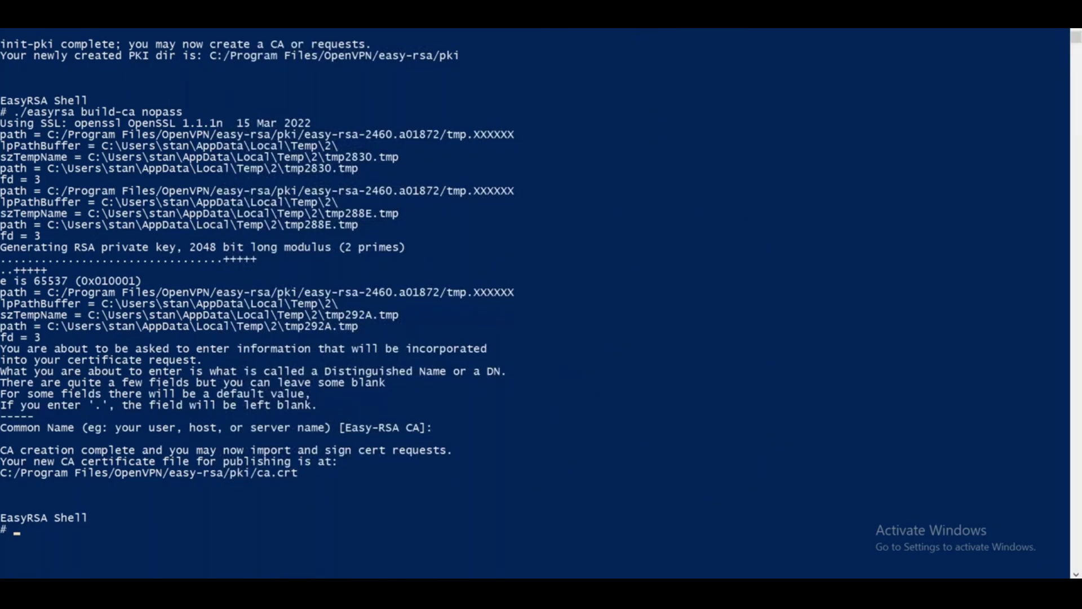
pyautogui.press('super+Down')
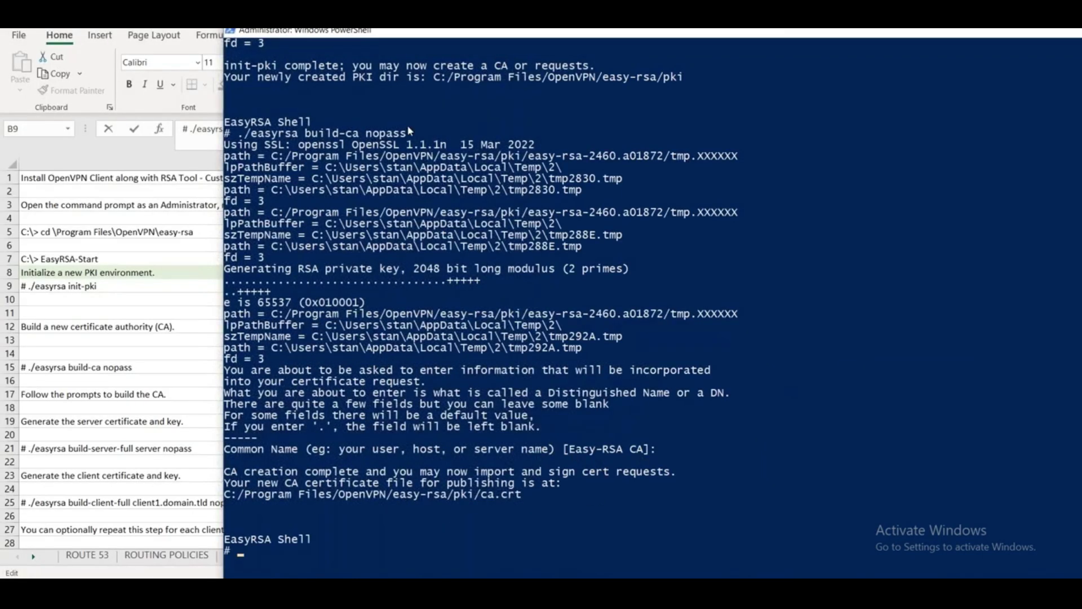
pyautogui.moveTo(507, 31); pyautogui.dragTo(579, 37)
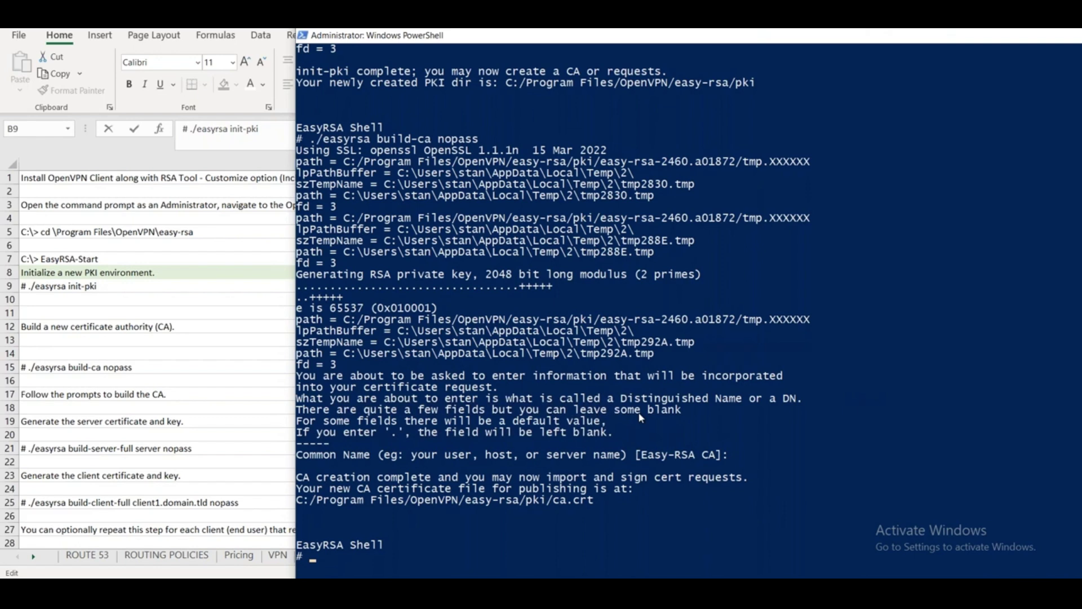
# Copy the server certificate command from cell B21 of the Excel notes and run ./easyrsa build-server-full server nopass in the EasyRSA shell
pyautogui.hotkey('alt', 'Tab')
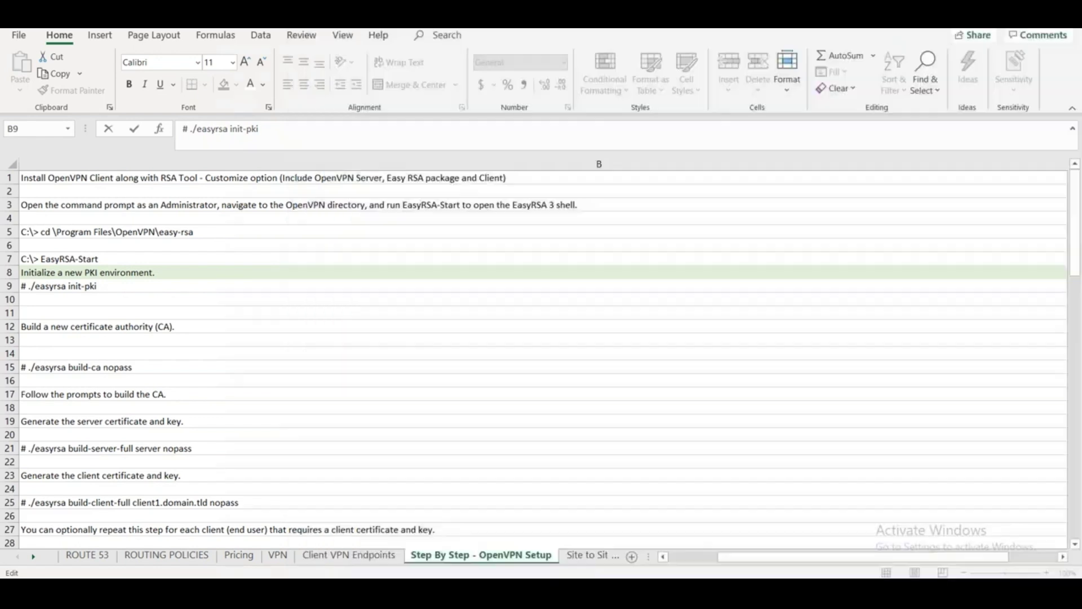
pyautogui.doubleClick(197, 448)
pyautogui.moveTo(198, 448); pyautogui.dragTo(19, 437)
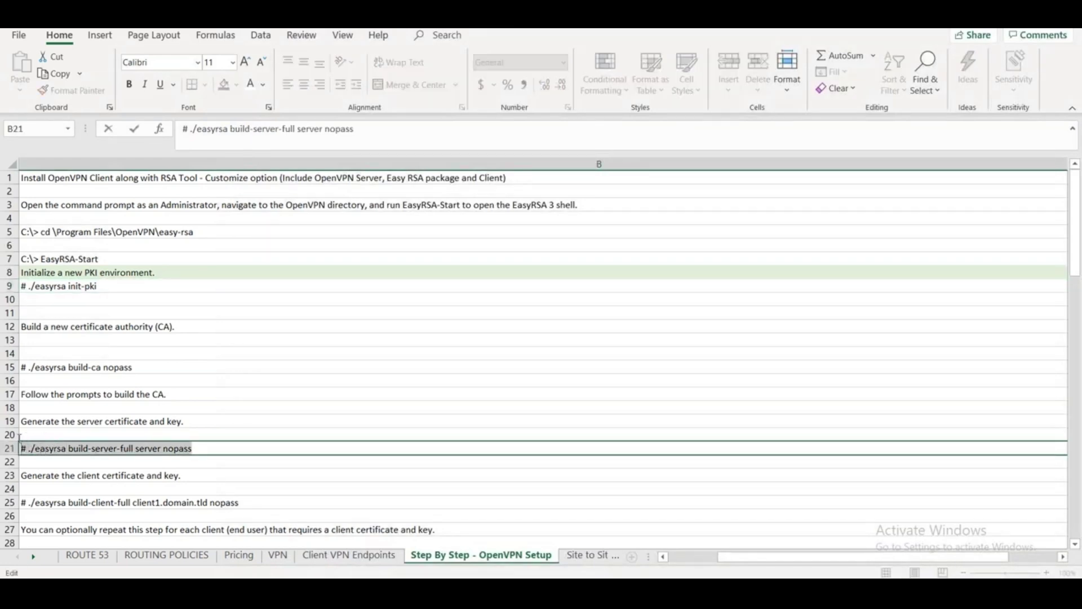
pyautogui.hotkey('ctrl', 'c')
pyautogui.hotkey('alt', 'Tab')
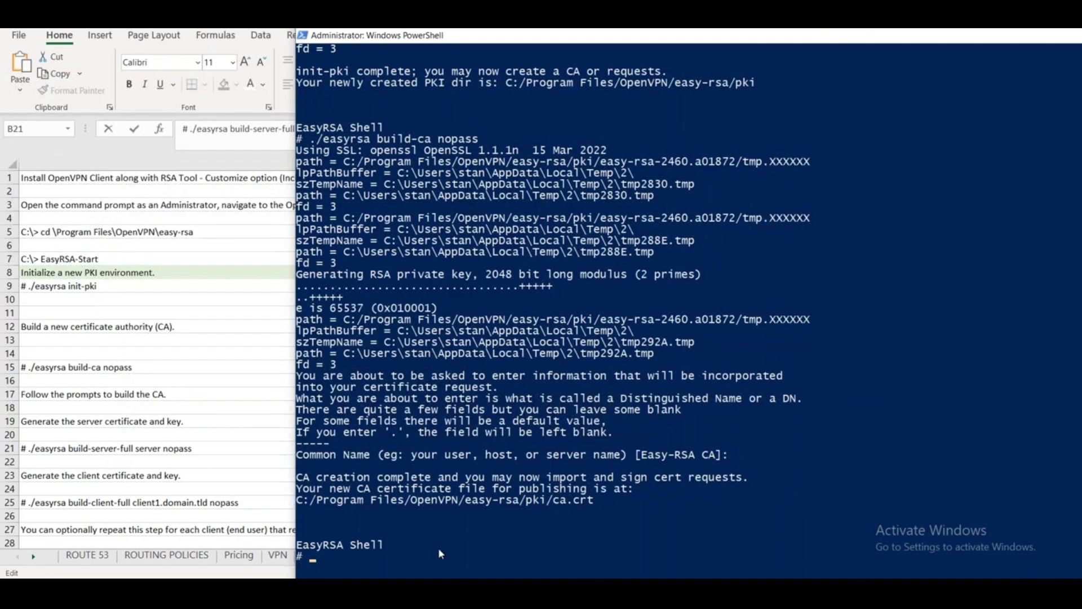
pyautogui.rightClick(439, 549)
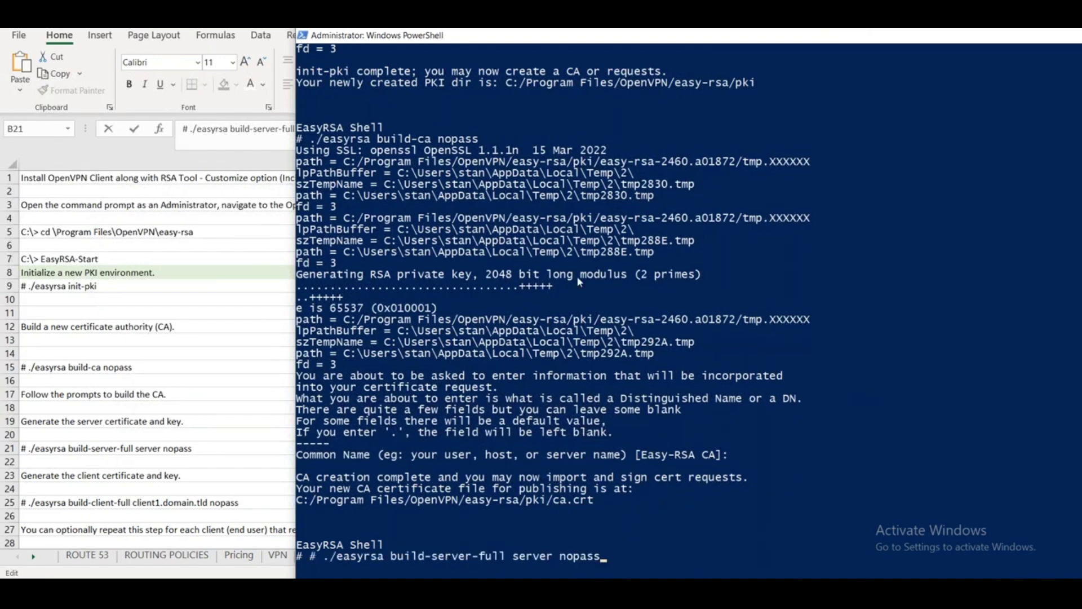
pyautogui.press('Home')
pyautogui.press('Delete')
pyautogui.press('Delete')
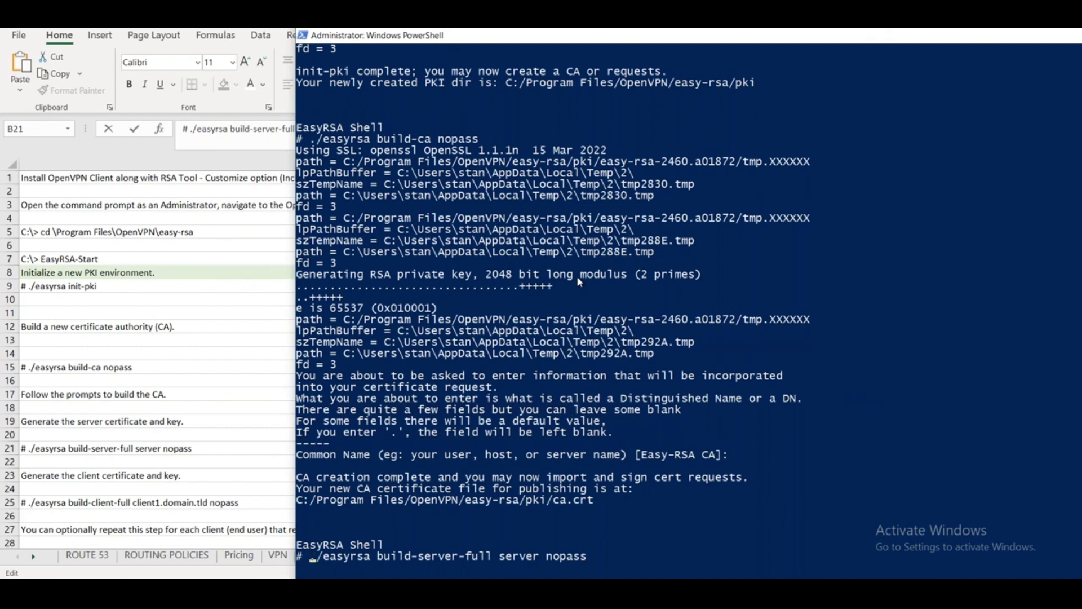
pyautogui.press('Return')
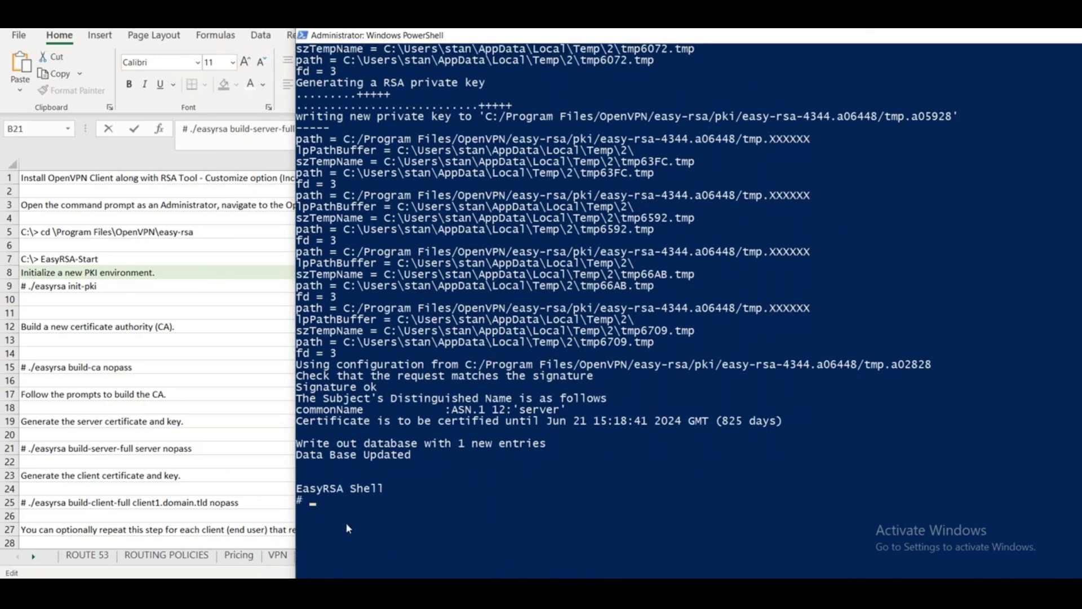
# Copy the client certificate command from cell B25 of the notes and run ./easyrsa build-client-full client1.domain.tld nopass in the EasyRSA shell
pyautogui.hotkey('alt', 'Tab')
pyautogui.press('Down')
pyautogui.press('Down')
pyautogui.press('Down')
pyautogui.press('Down')
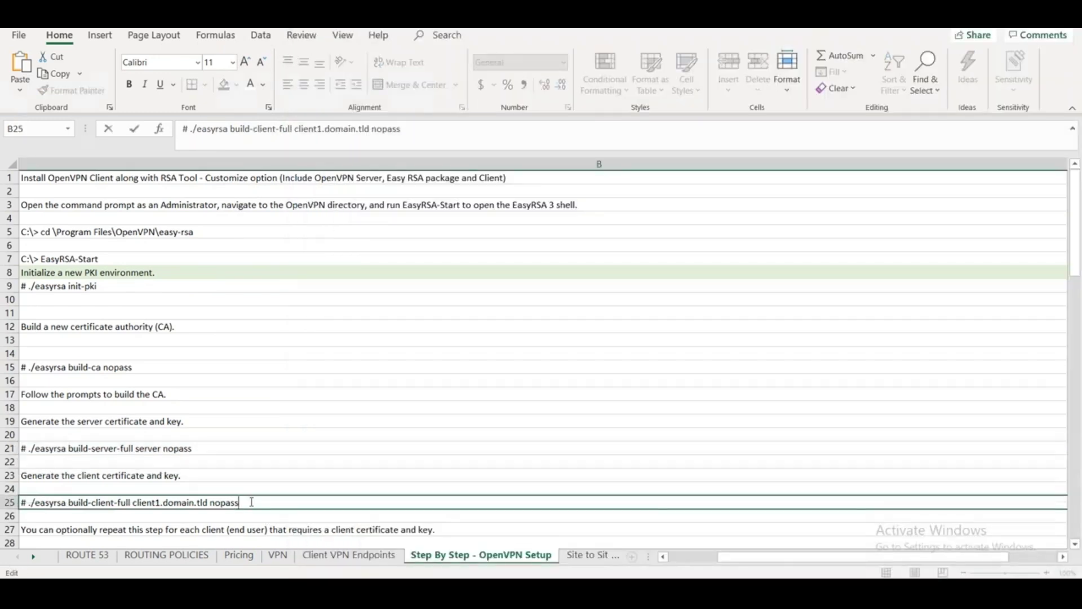
pyautogui.doubleClick(240, 501)
pyautogui.moveTo(240, 502); pyautogui.dragTo(28, 501)
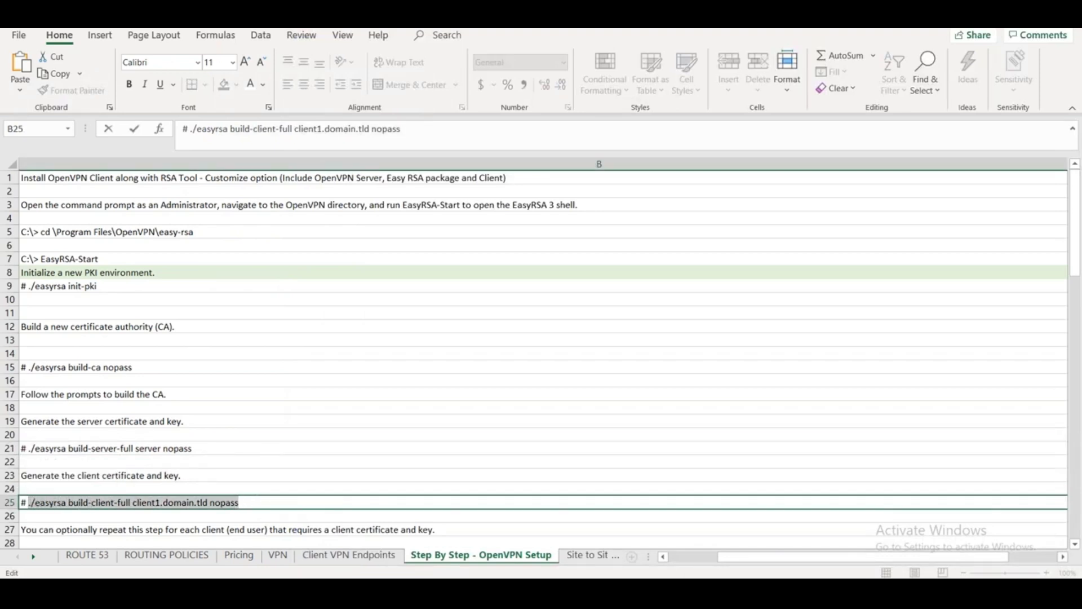
pyautogui.hotkey('alt', 'Tab')
pyautogui.rightClick(430, 536)
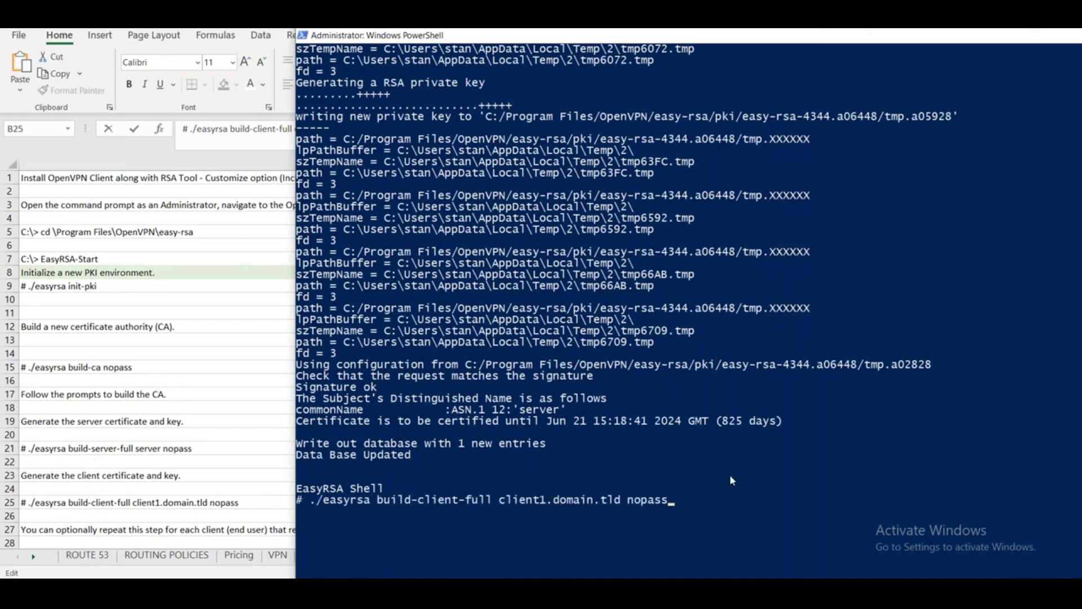
pyautogui.press('Return')
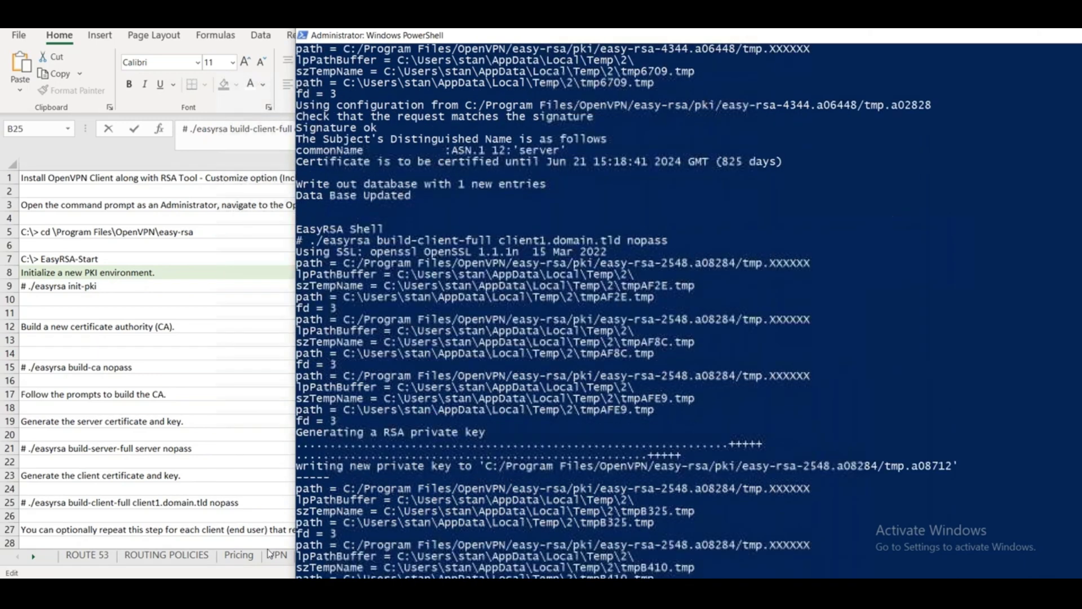
# In the Excel notes, enter "Public Key & Private Key" in cell C26 of the Client VPN Endpoints sheet
pyautogui.hotkey('alt', 'Tab')
pyautogui.click(369, 557)
pyautogui.click(435, 513)
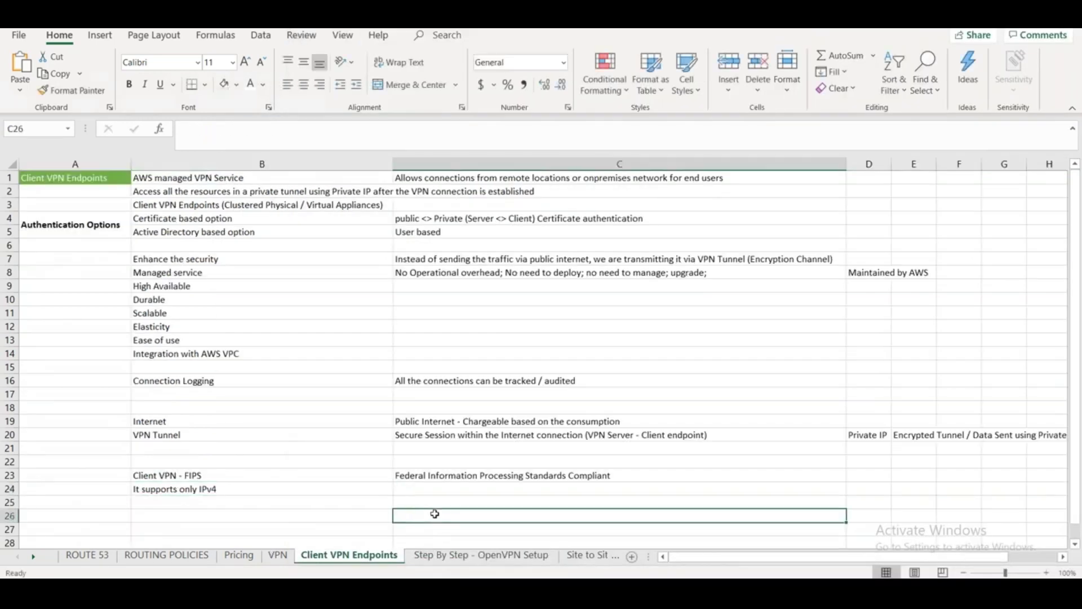
pyautogui.write('Public ')
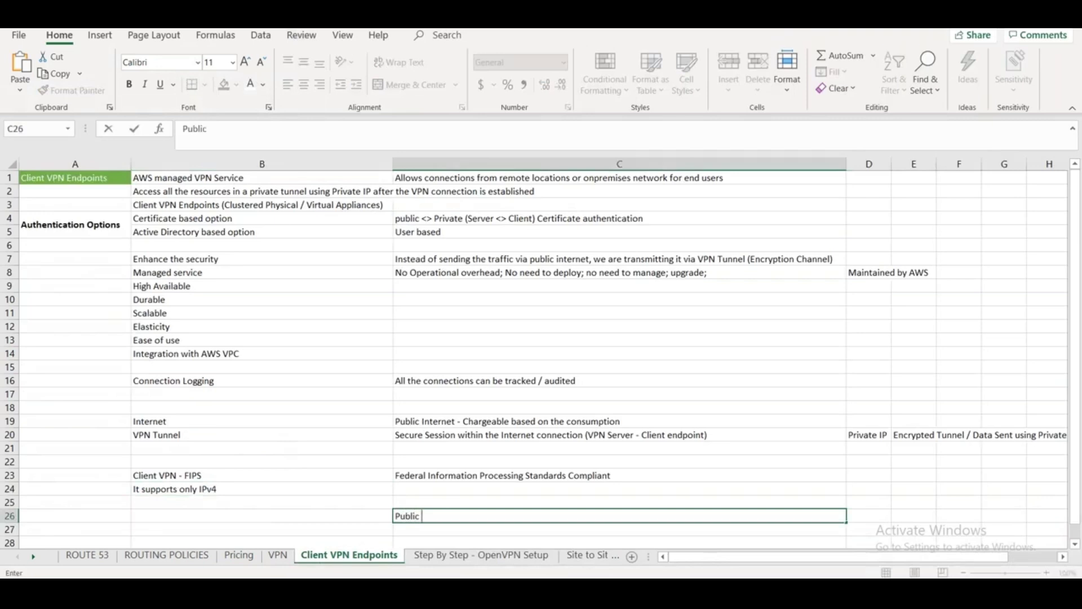
pyautogui.write('Key & Private Key')
pyautogui.press('Return')
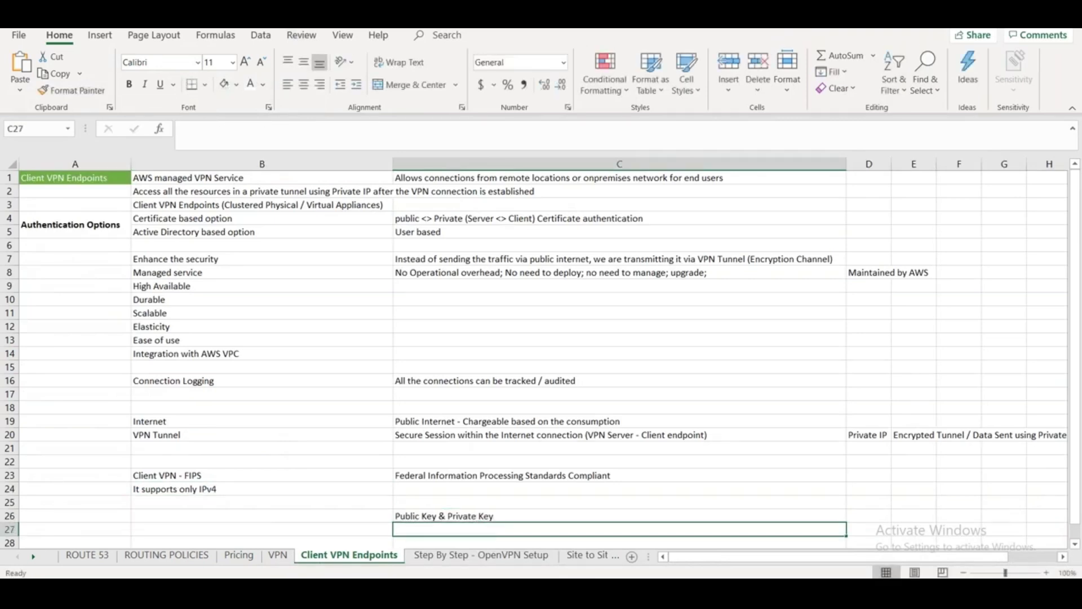
# Enter "Server Certificate & Child/Client Certificate" in cell C27, under the key note
pyautogui.write('Server Cert')
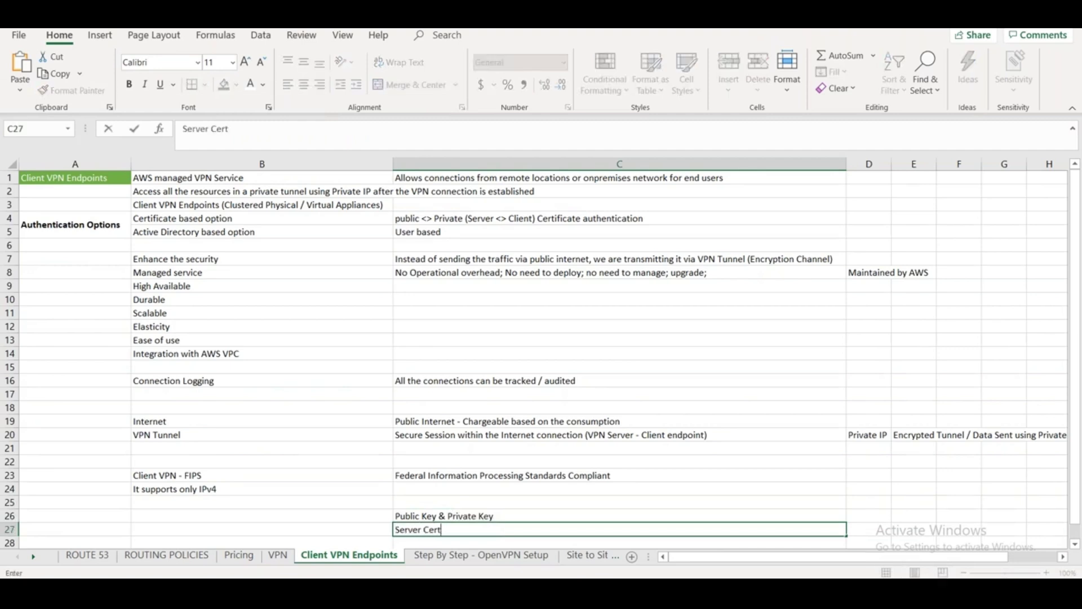
pyautogui.write('ificate & Child')
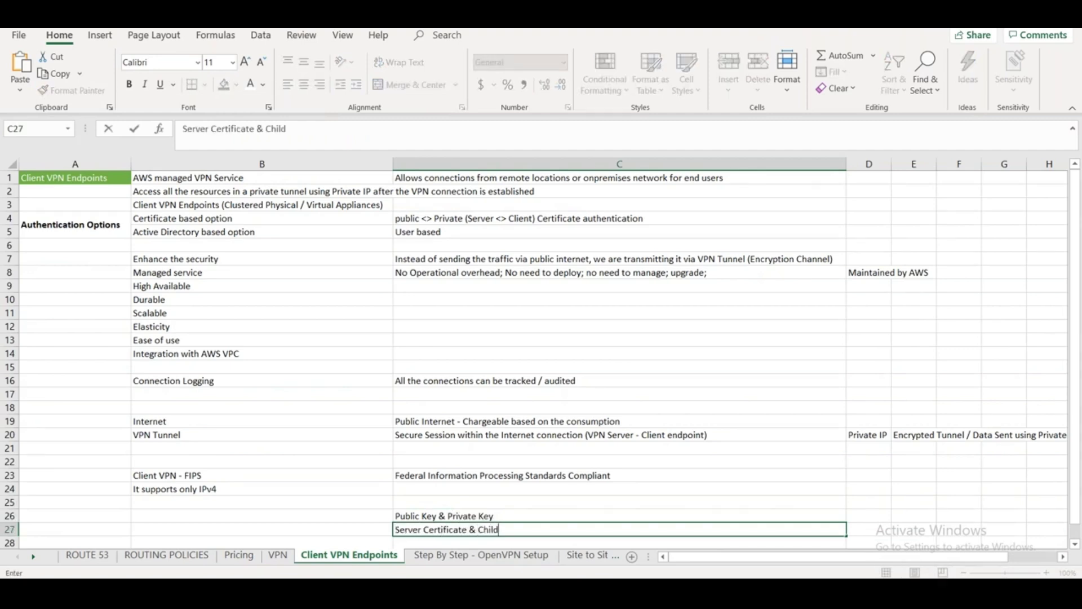
pyautogui.write('/Client Certif')
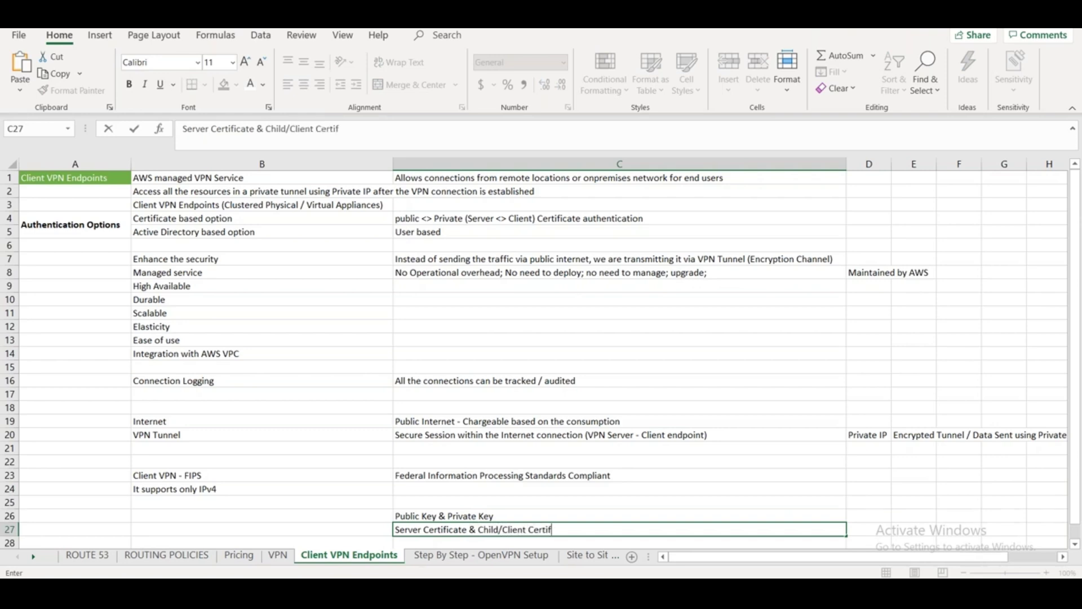
pyautogui.write('cate')
# Check the client certificate output in the EasyRSA shell, and return to the Step By Step - OpenVPN Setup sheet in Excel
pyautogui.hotkey('alt', 'Tab')
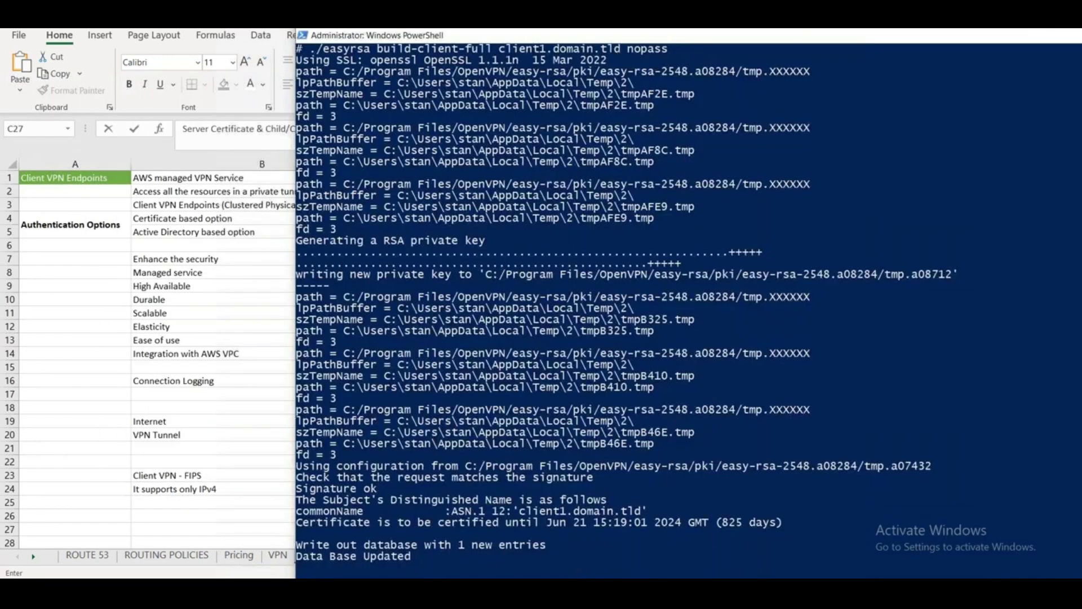
pyautogui.hotkey('alt', 'Tab')
pyautogui.click(481, 555)
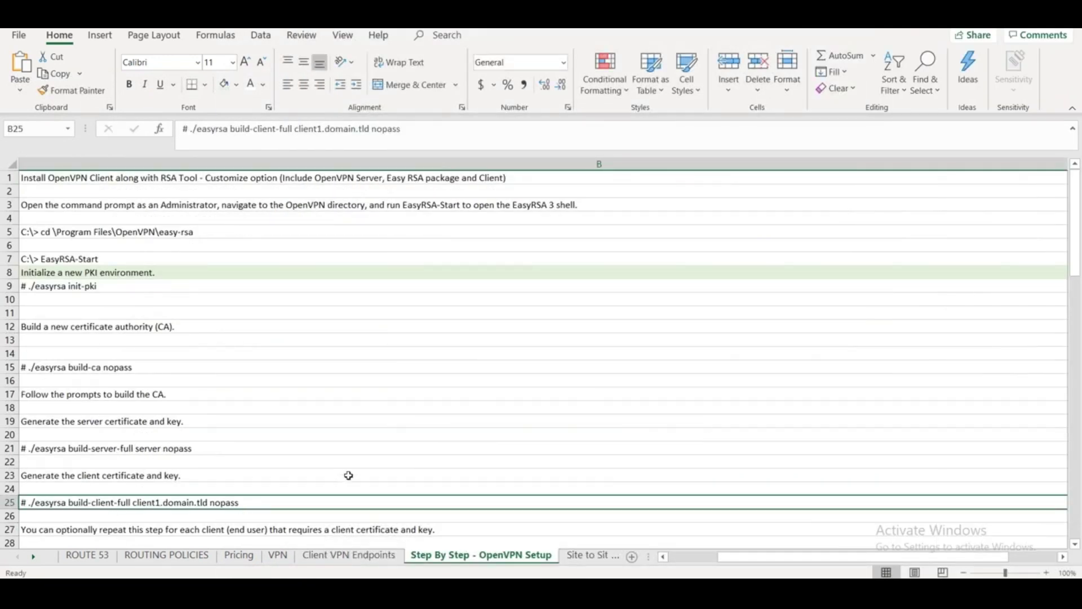
# Examine the client name client1.domain.tld in the certificate command in cell B25 and the steps that follow it
pyautogui.scroll(-2, 349, 475)
pyautogui.scroll(-4, 349, 476)
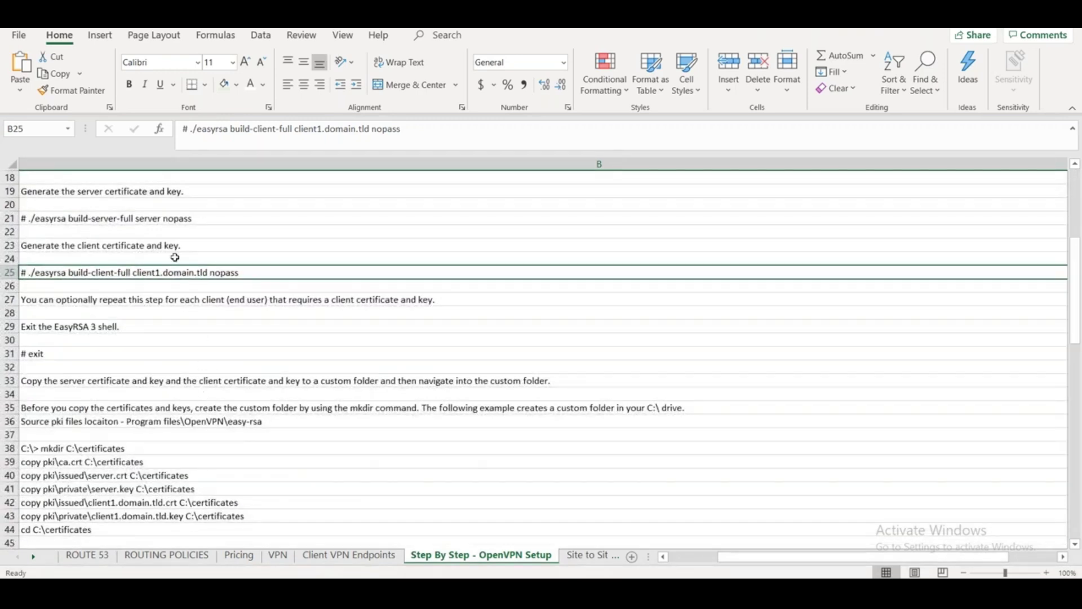
pyautogui.doubleClick(153, 274)
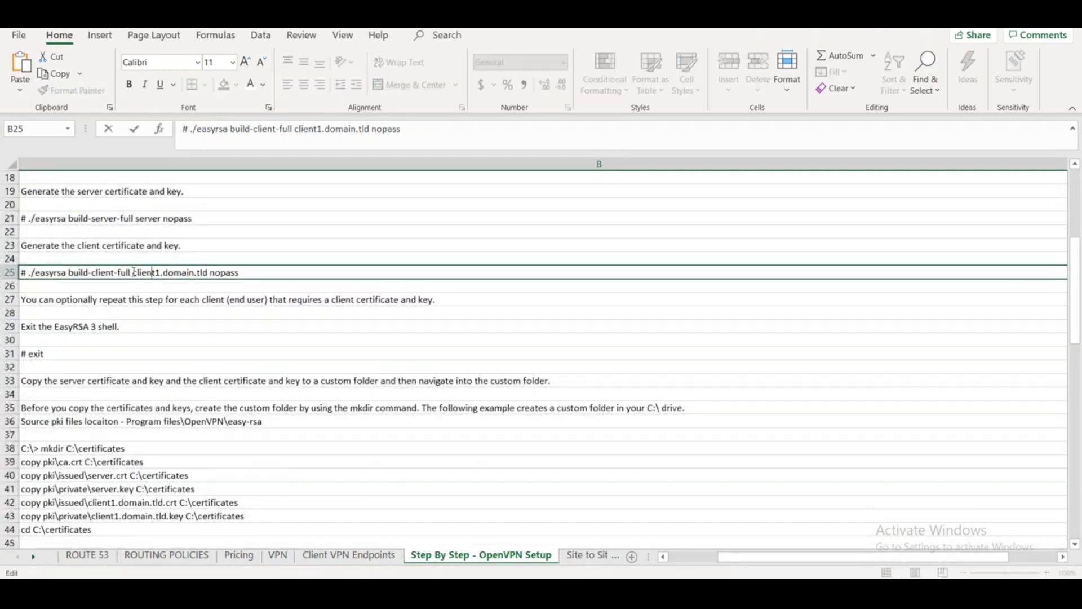
pyautogui.moveTo(137, 272); pyautogui.dragTo(209, 273)
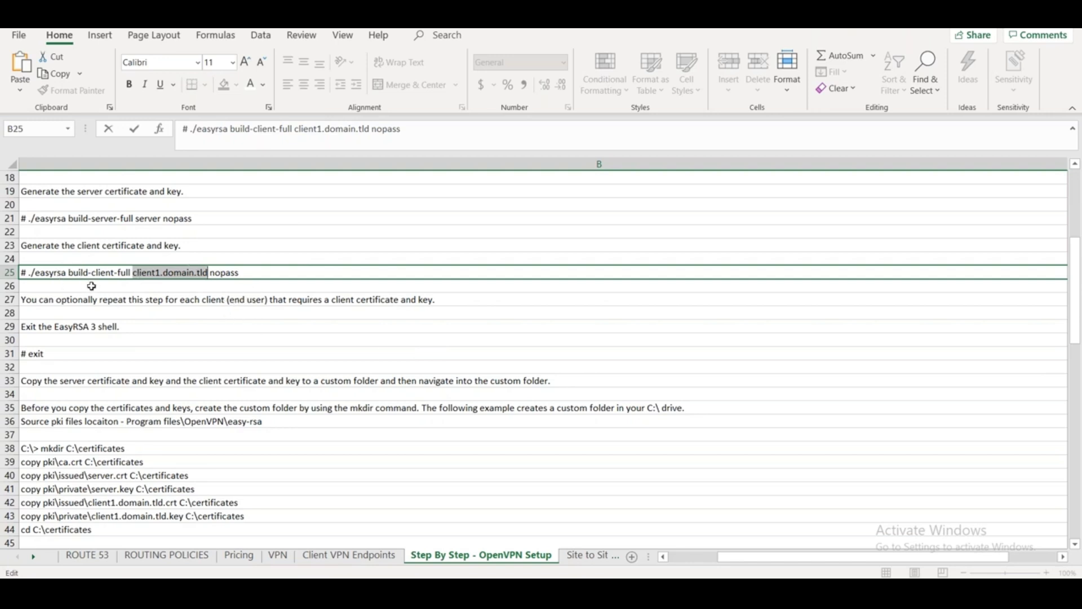
pyautogui.click(870, 393)
pyautogui.moveTo(1079, 350); pyautogui.dragTo(1076, 373)
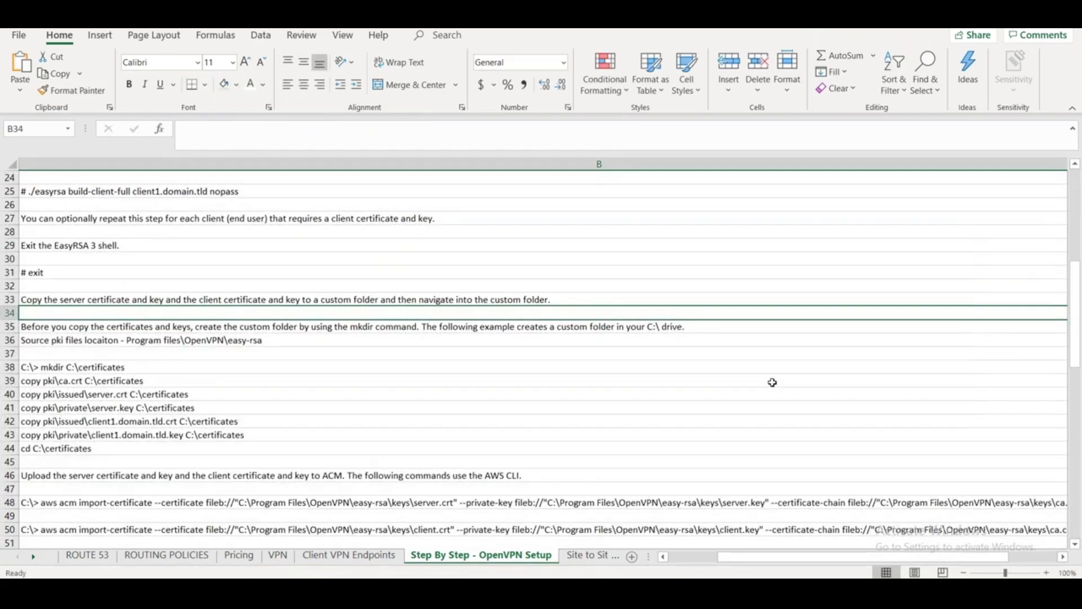
# Switch to the PowerShell window and exit the EasyRSA shell
pyautogui.hotkey('alt', 'Tab')
pyautogui.click(637, 478)
pyautogui.rightClick(636, 479)
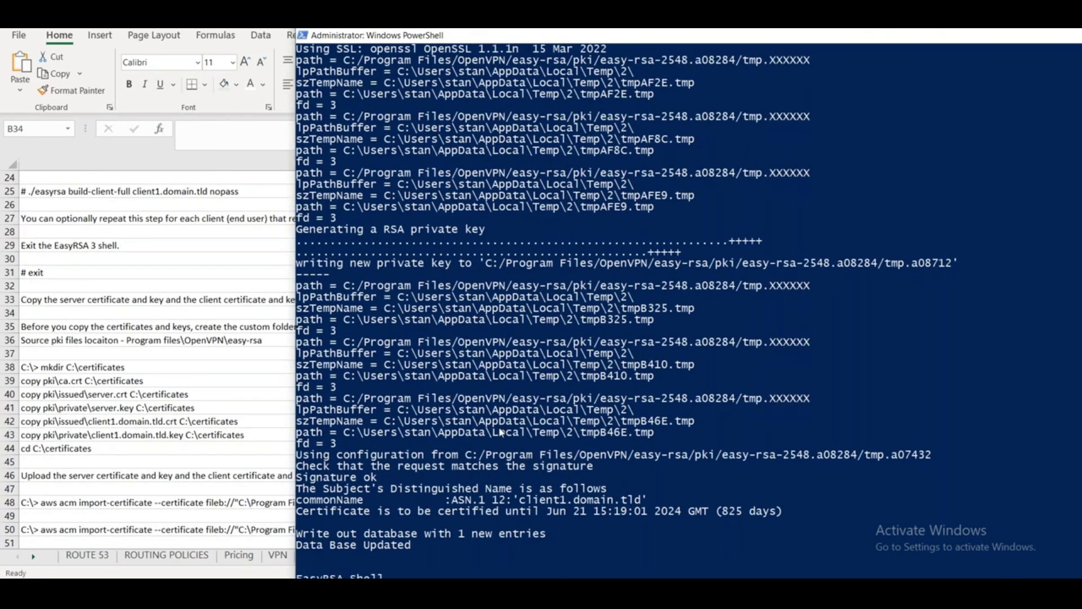
pyautogui.write('exit')
pyautogui.press('Return')
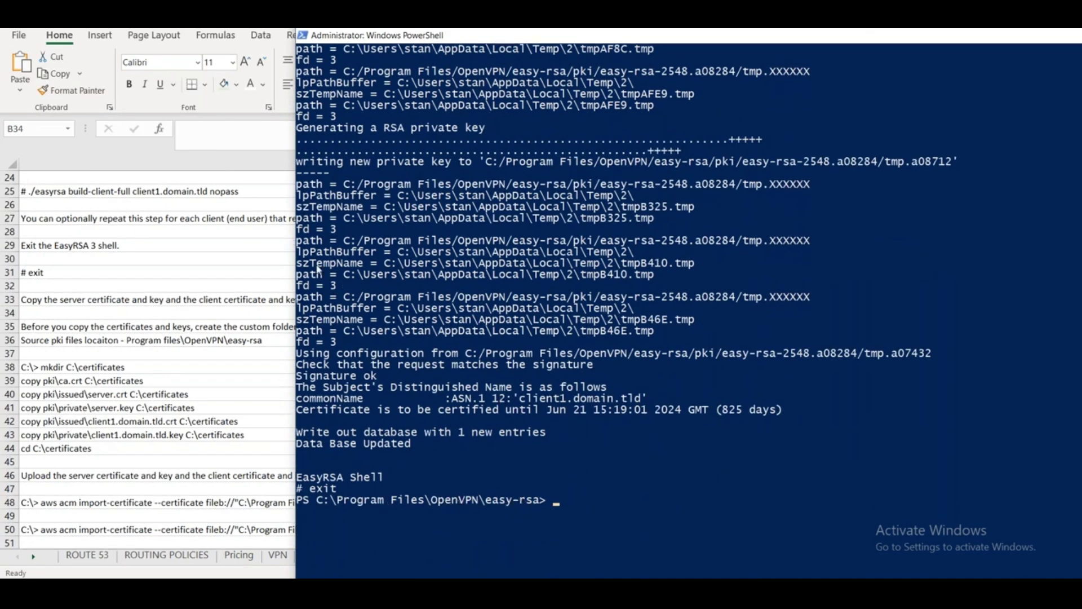
pyautogui.hotkey('alt', 'Return')
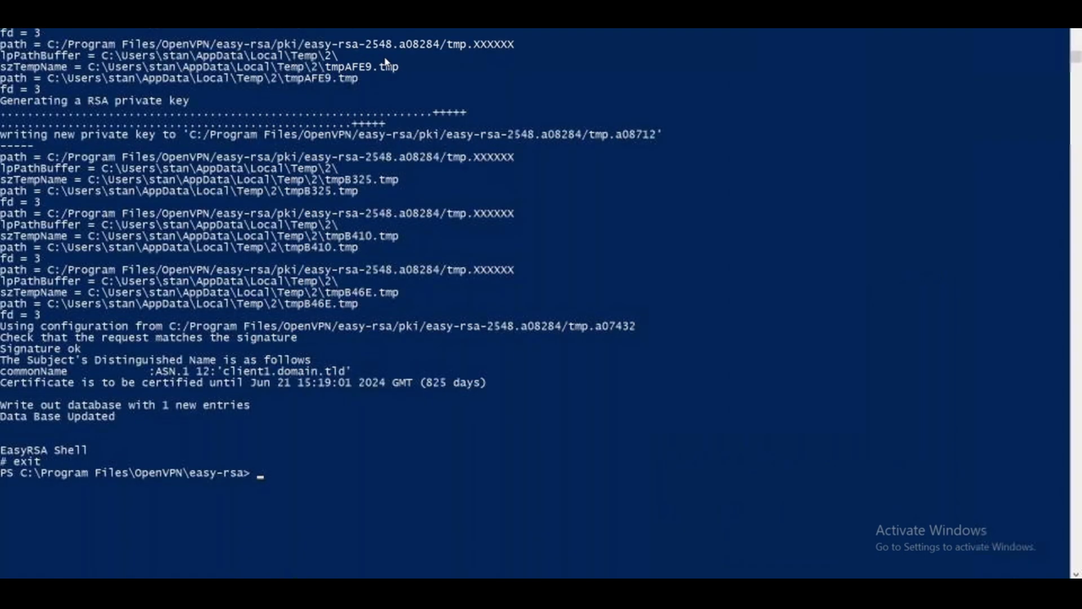
pyautogui.hotkey('alt', 'Return')
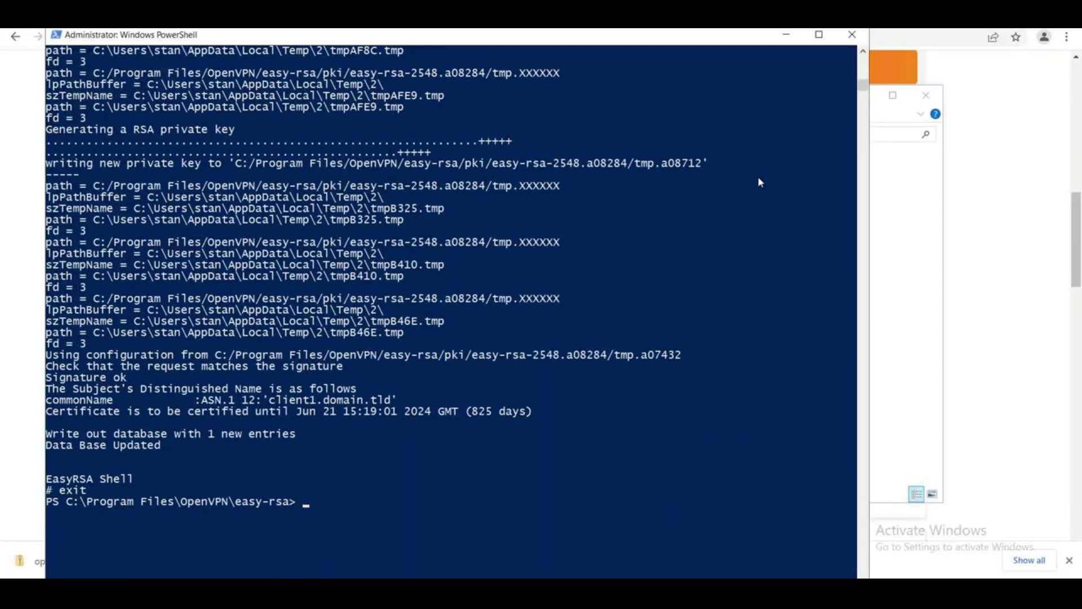
# Move PowerShell aside, check the generated certificates in the issued folder under easy-rsa\pki in File Explorer, and return to PowerShell
pyautogui.moveTo(757, 34); pyautogui.dragTo(698, 113)
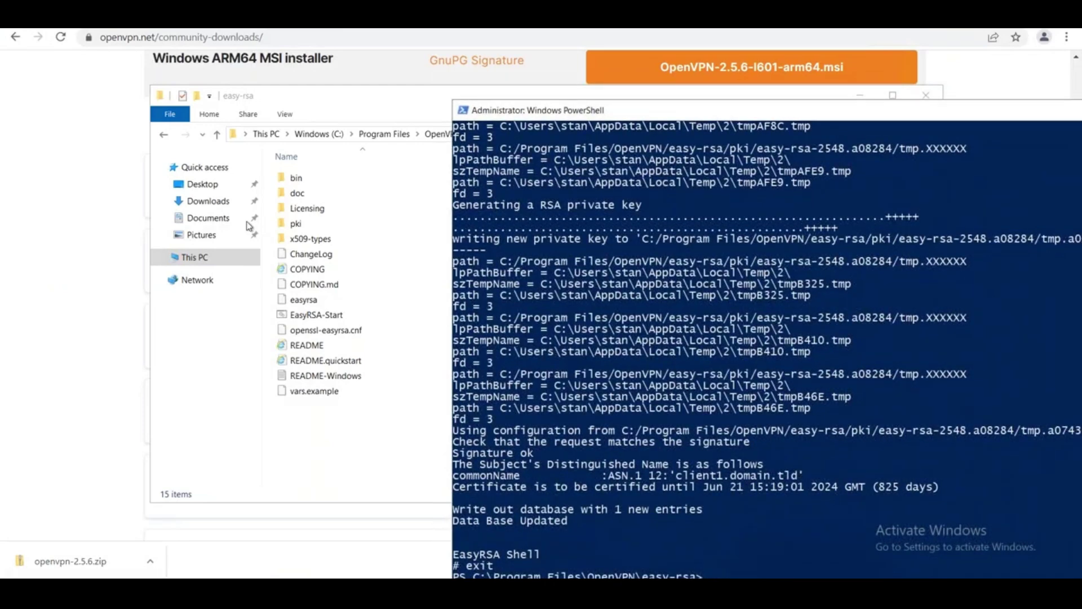
pyautogui.doubleClick(296, 223)
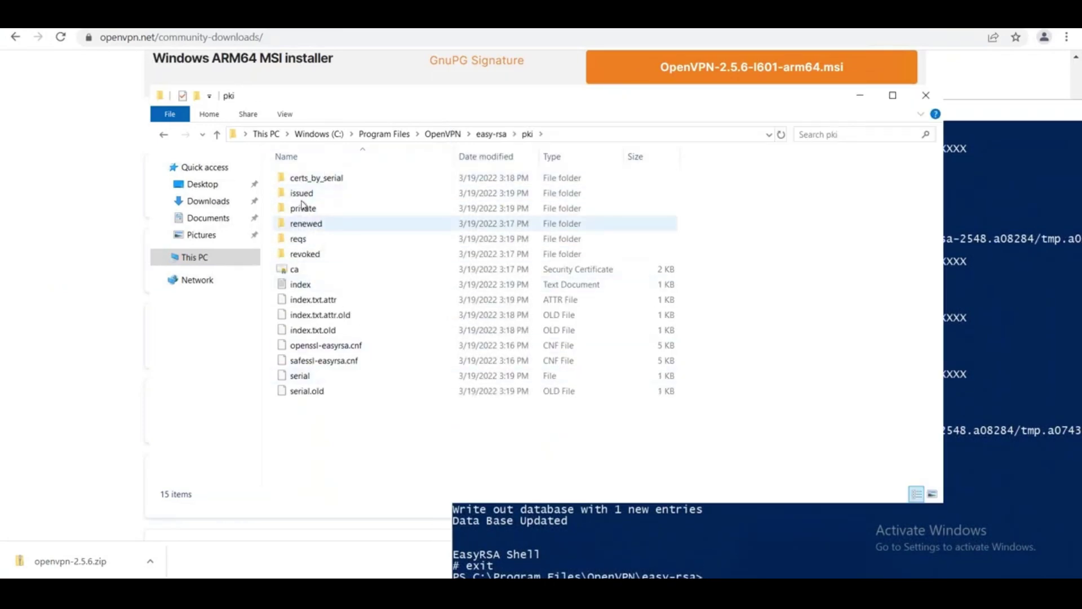
pyautogui.click(306, 196)
pyautogui.doubleClick(304, 195)
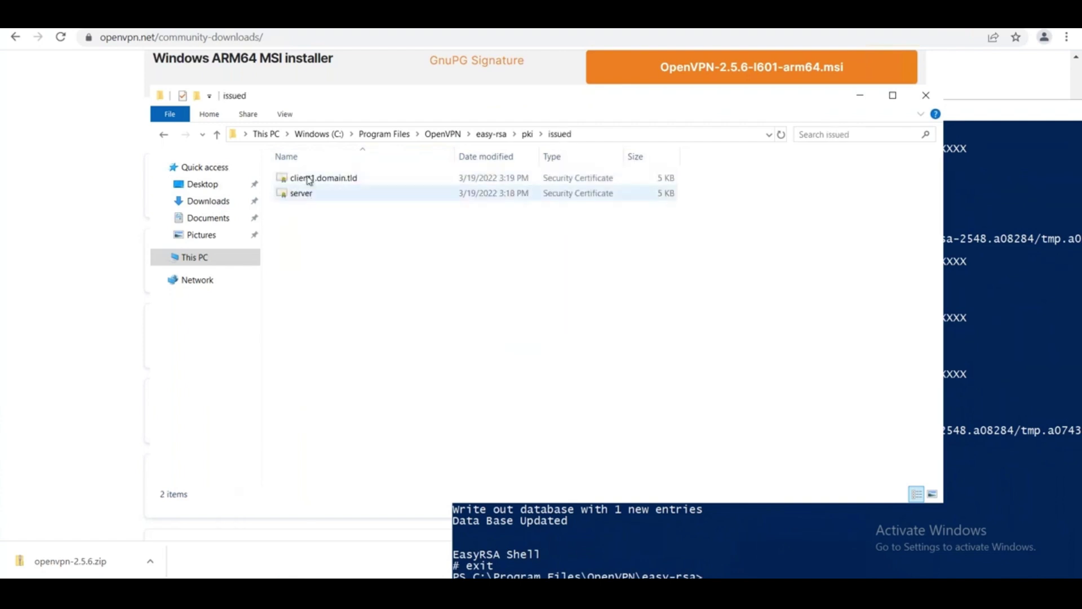
pyautogui.click(669, 523)
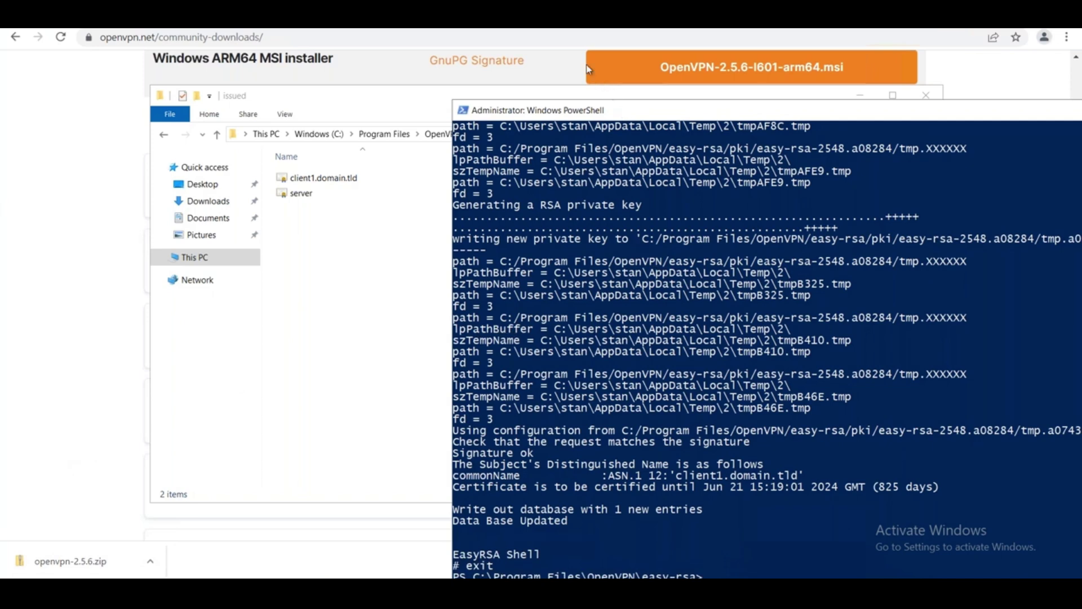
pyautogui.moveTo(564, 110); pyautogui.dragTo(509, 40)
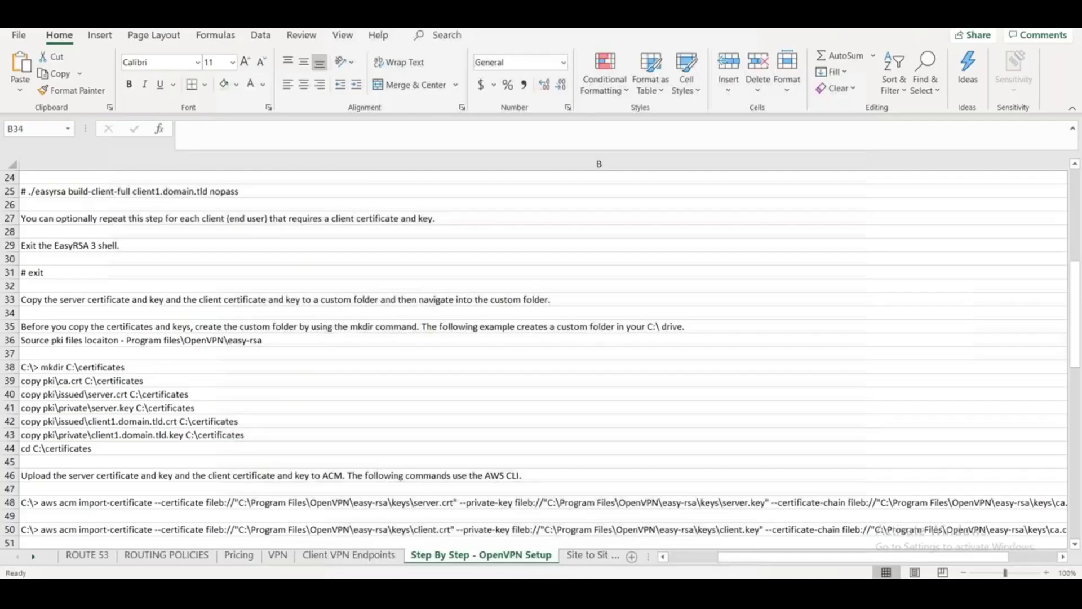
# Review the remaining steps in Excel's Step By Step - OpenVPN Setup sheet, including certificate import, VPN client endpoint creation and client configuration
pyautogui.scroll(-10, 344, 530)
pyautogui.scroll(-10, 343, 530)
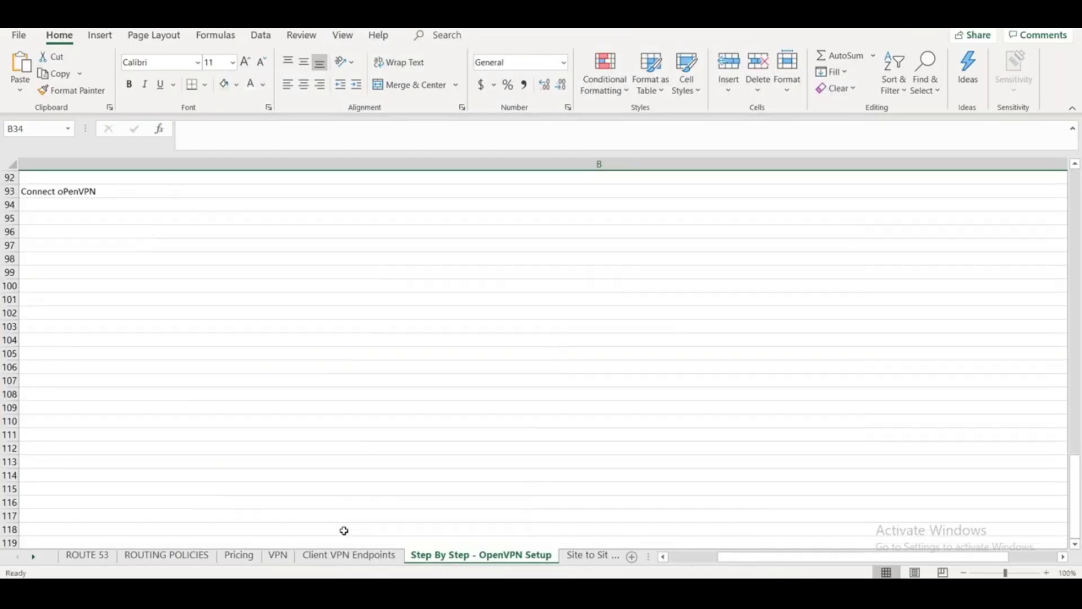
pyautogui.scroll(9, 344, 530)
pyautogui.scroll(1, 343, 530)
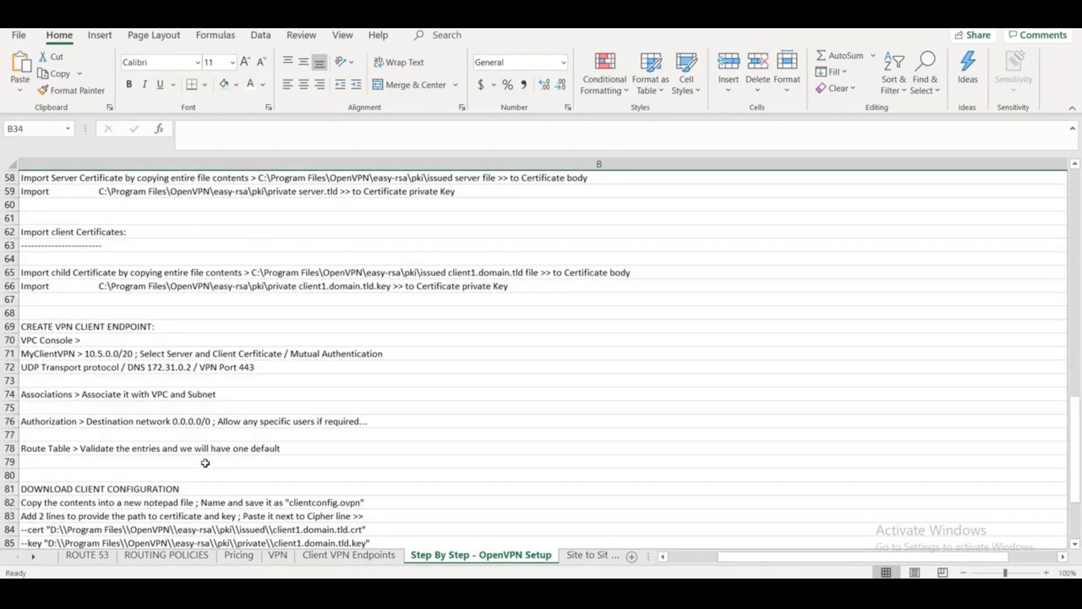
pyautogui.click(232, 303)
pyautogui.scroll(6, 304, 352)
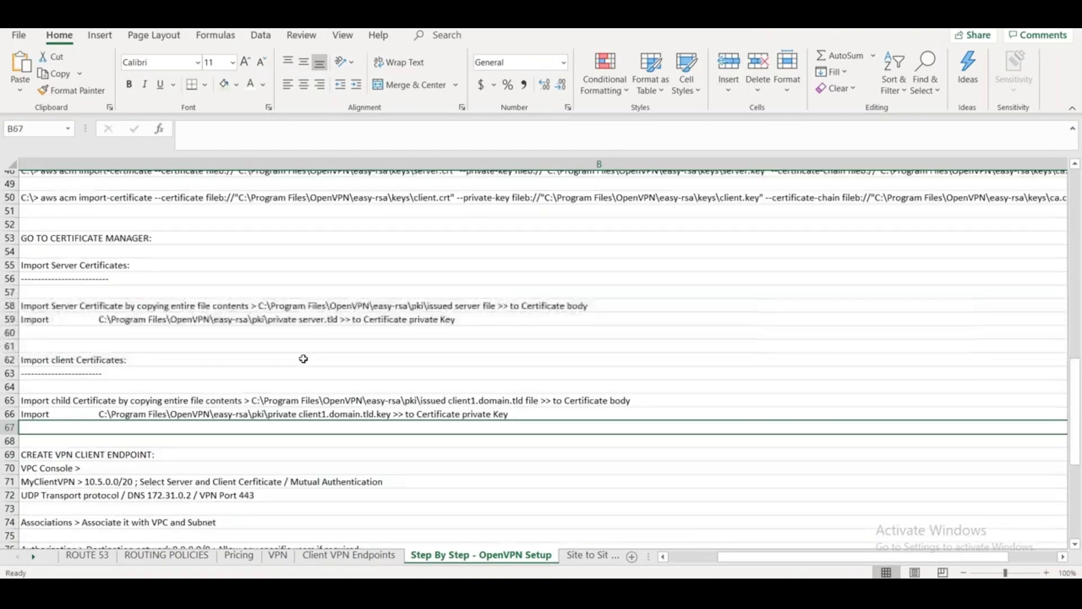
pyautogui.click(222, 326)
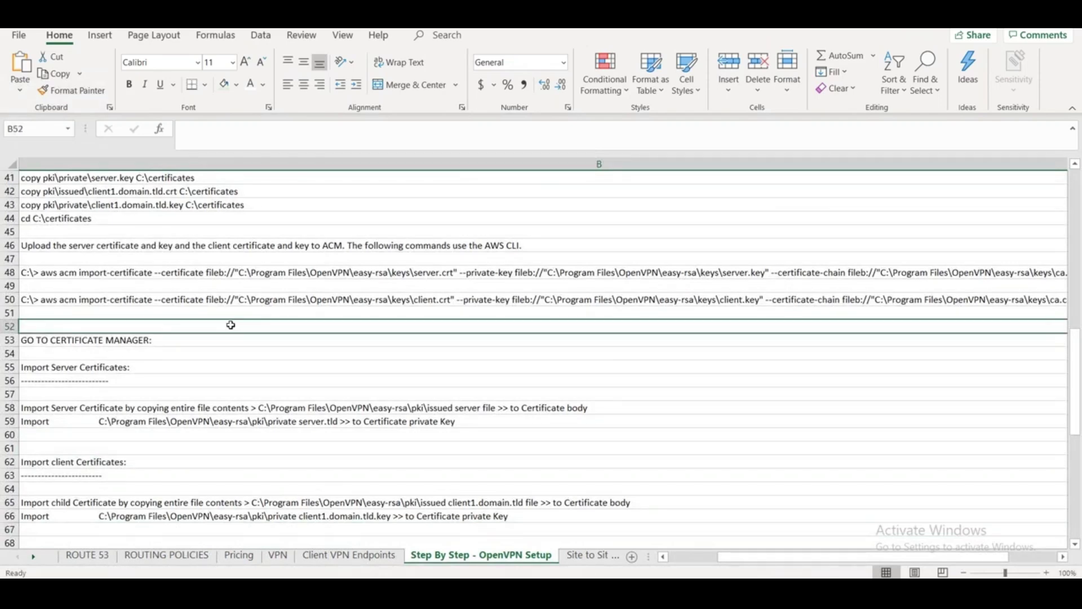
pyautogui.scroll(6, 230, 324)
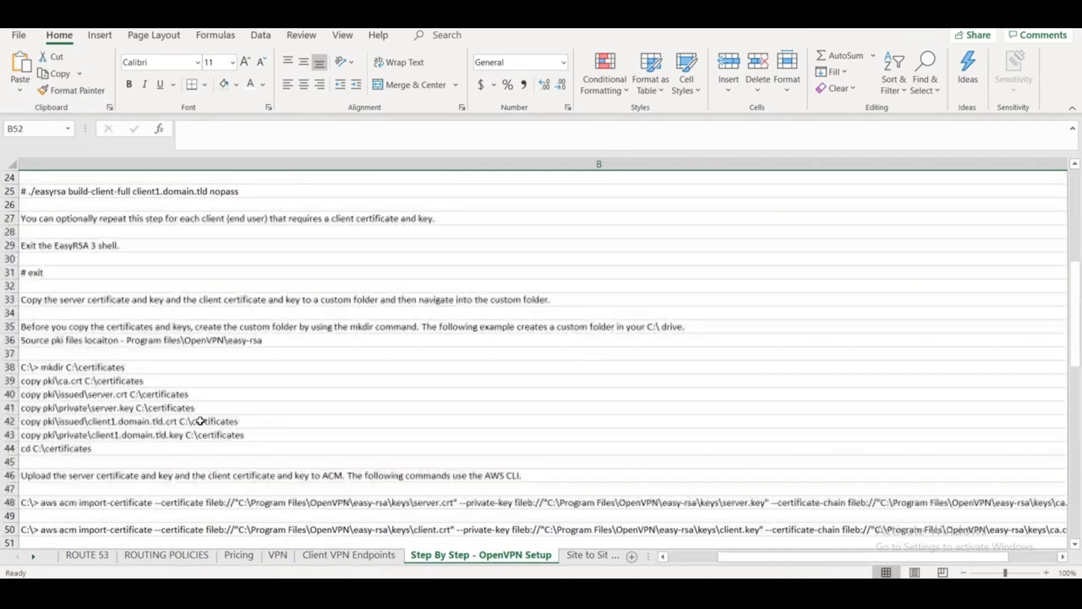
# Enter "Created Server and Child Certificate" in cell B32 and fill the cell light green
pyautogui.click(215, 284)
pyautogui.write('Created')
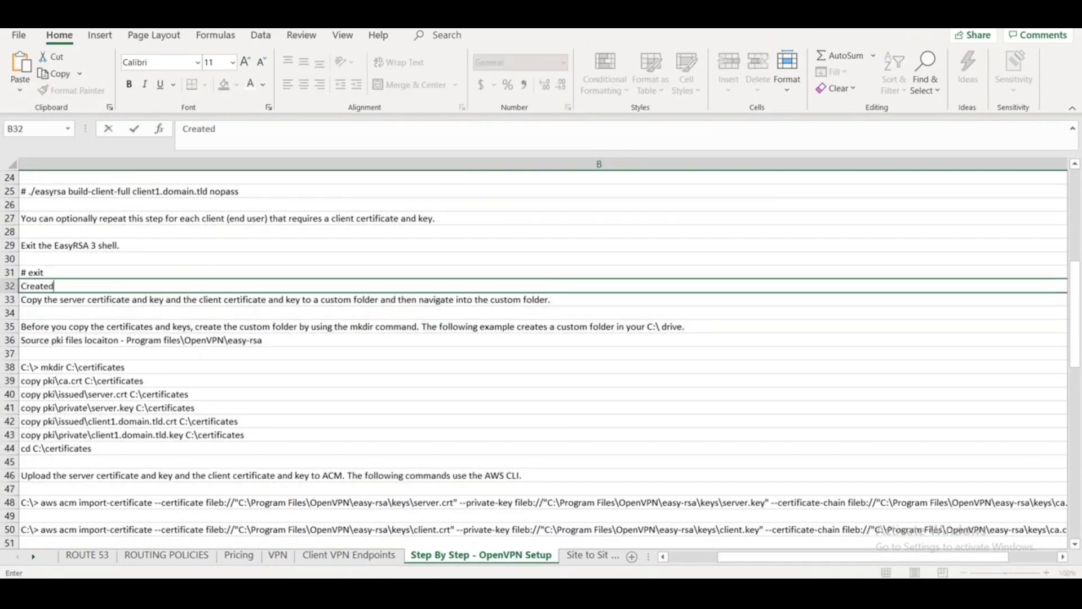
pyautogui.write(' Server and Child Cer')
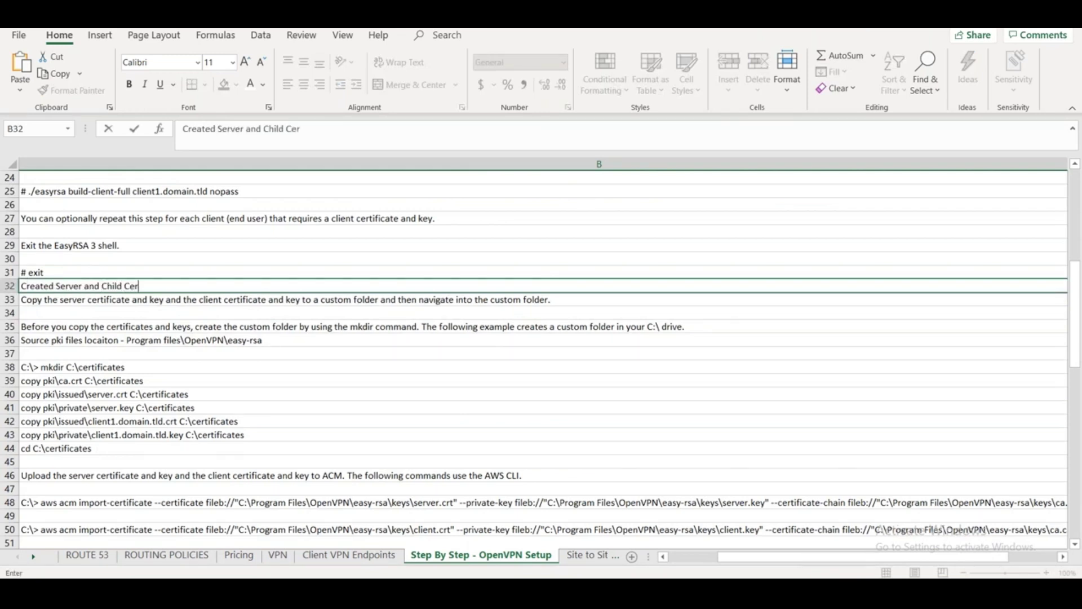
pyautogui.write('tificate')
pyautogui.press('Return')
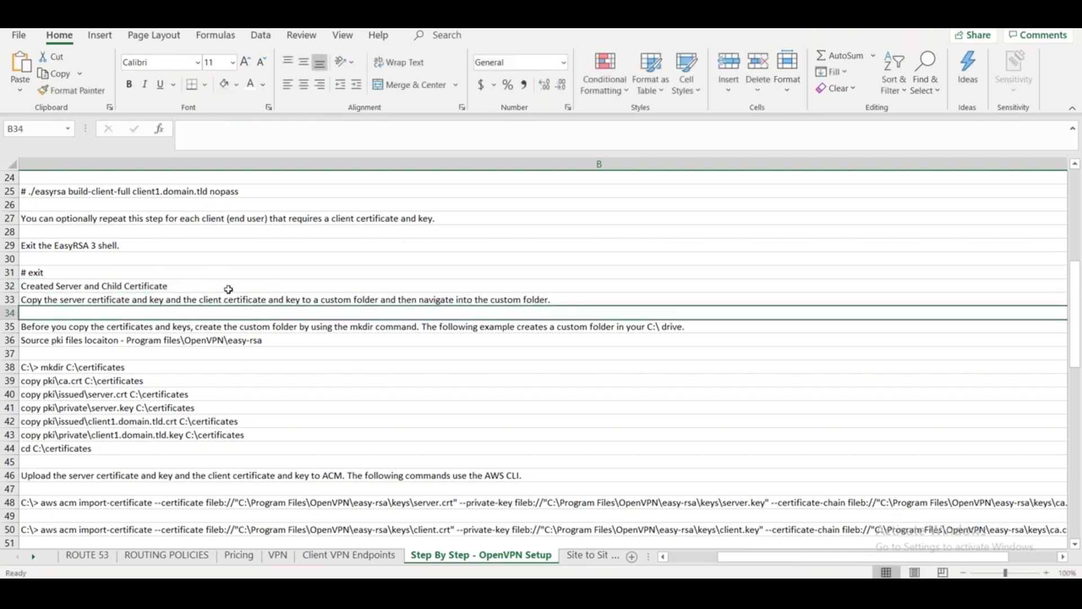
pyautogui.click(228, 288)
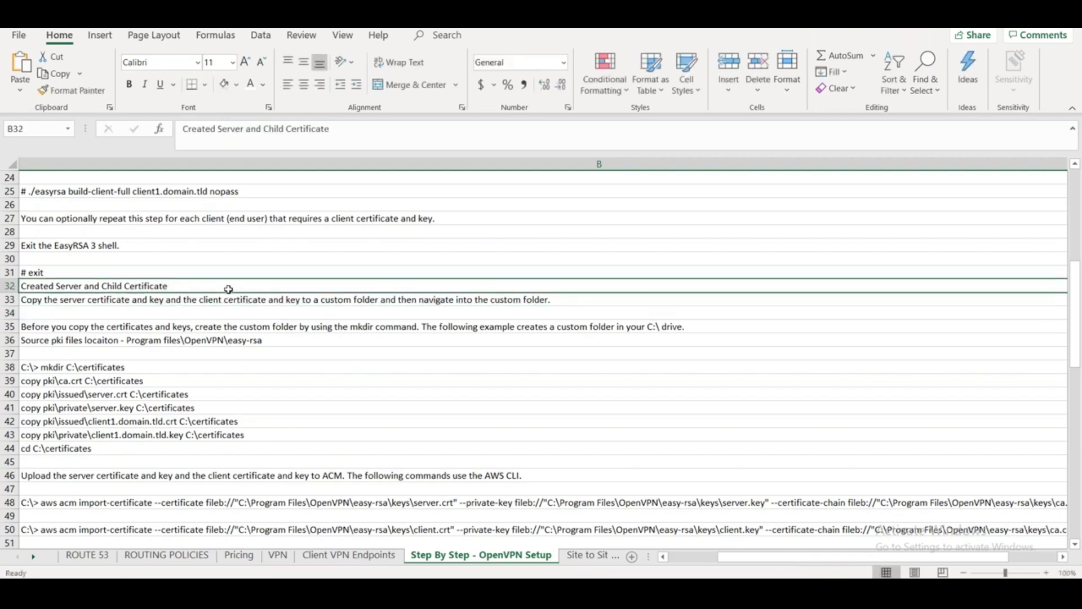
pyautogui.click(225, 84)
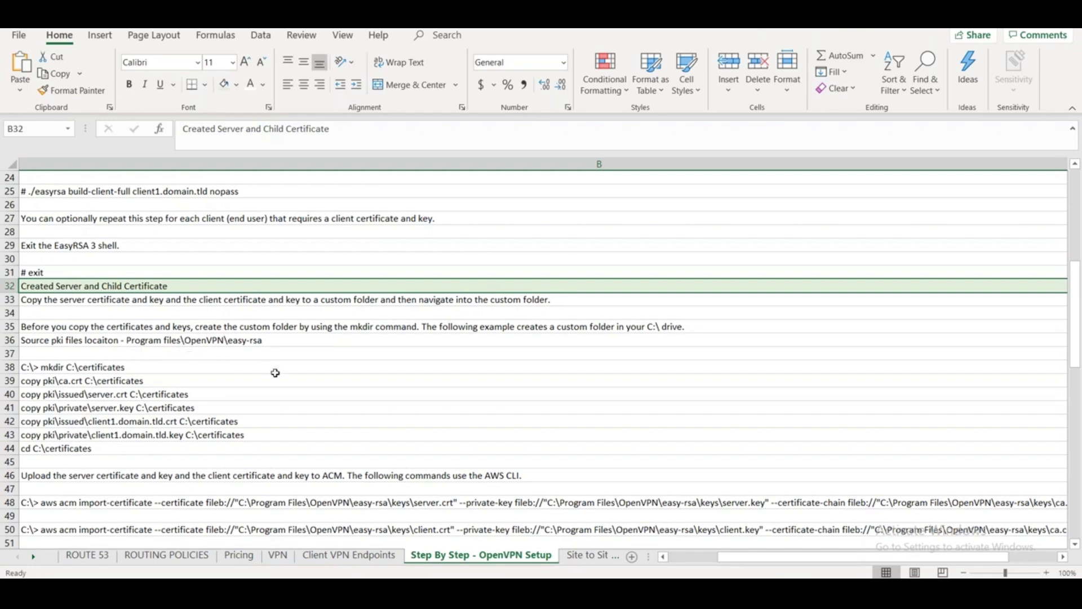
# Switch to PowerShell, try to reach the C: drive root with cd, C: and C:\, and clear the console
pyautogui.hotkey('alt', 'Tab')
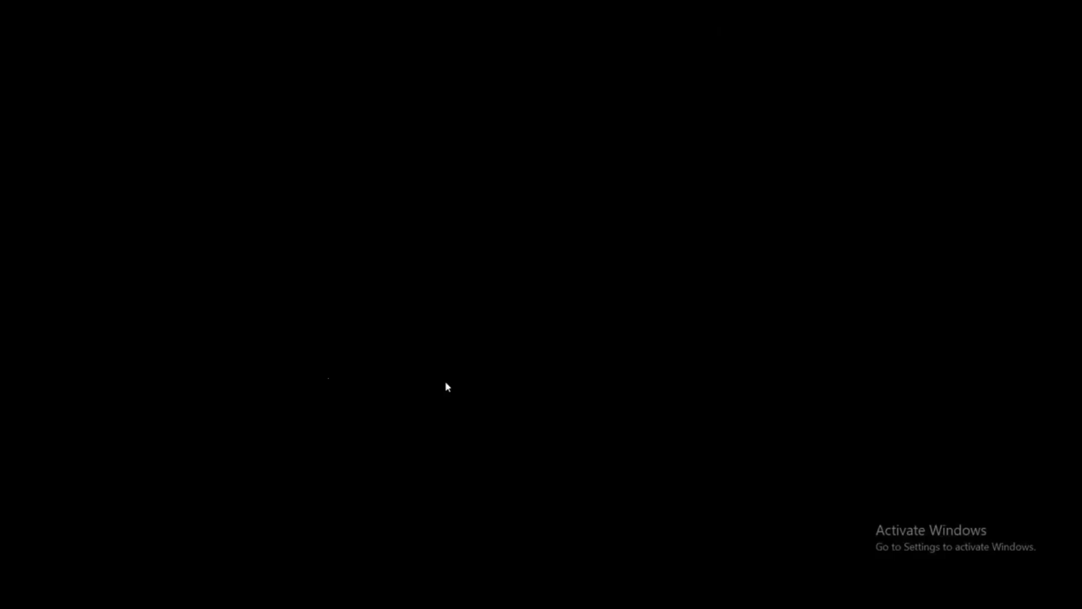
pyautogui.write('cd')
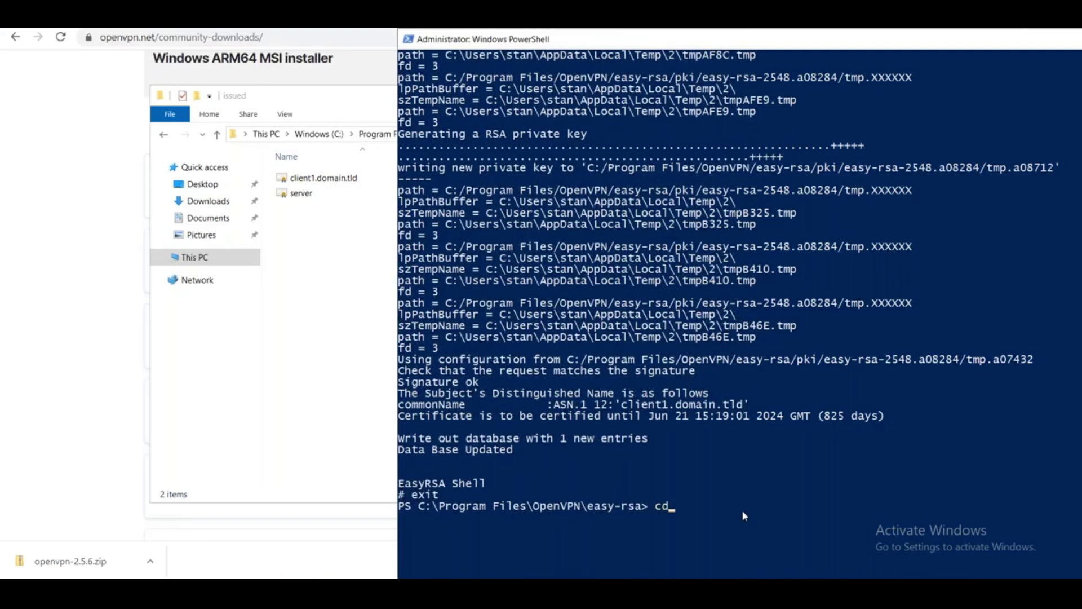
pyautogui.press('Return')
pyautogui.press('Up')
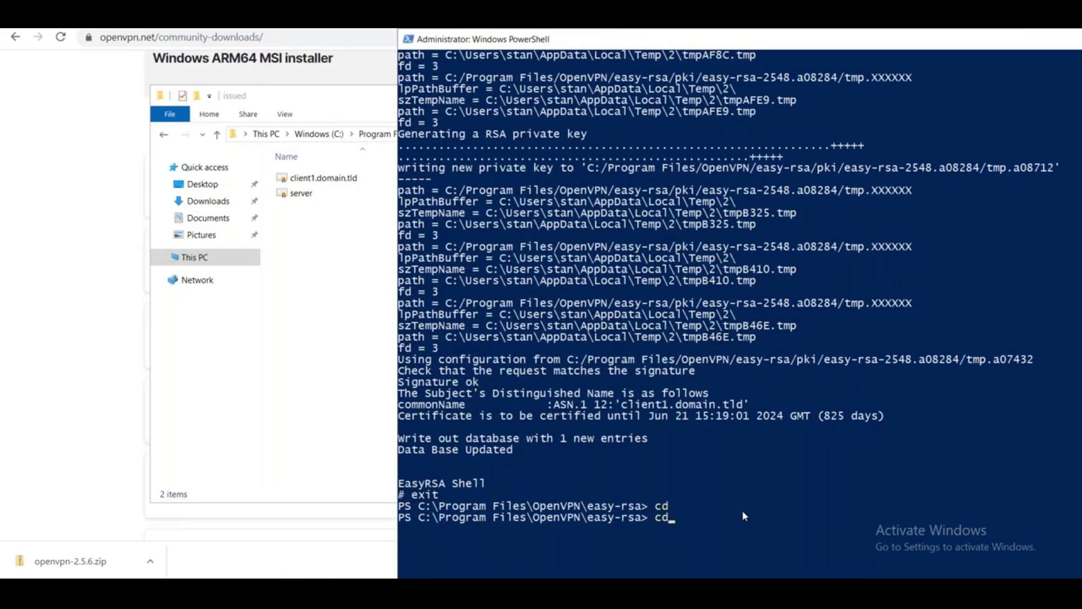
pyautogui.press('BackSpace')
pyautogui.press('BackSpace')
pyautogui.write('C:')
pyautogui.press('Return')
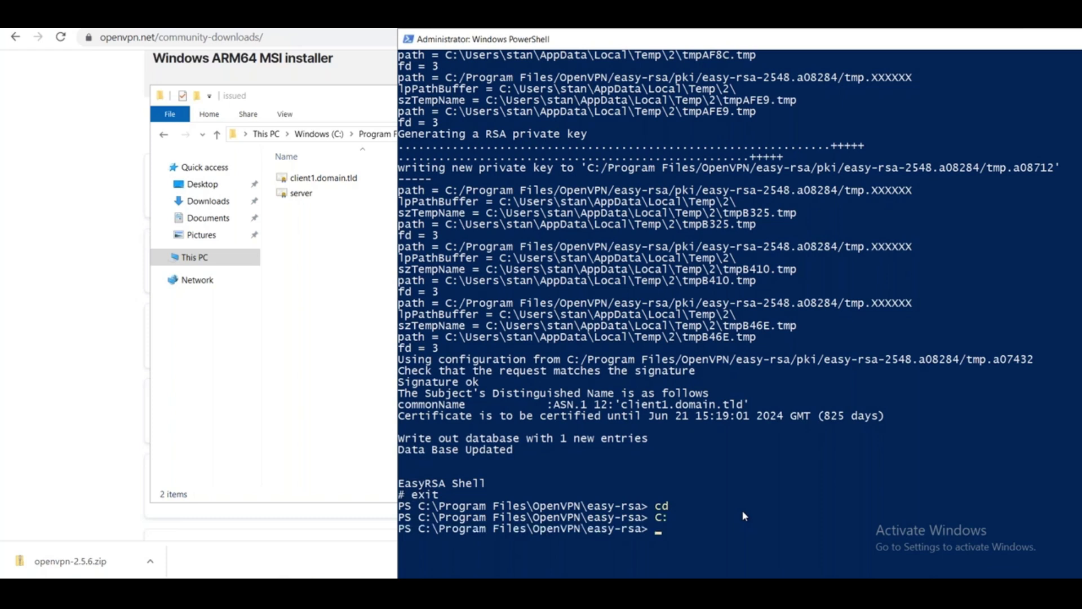
pyautogui.press('Return')
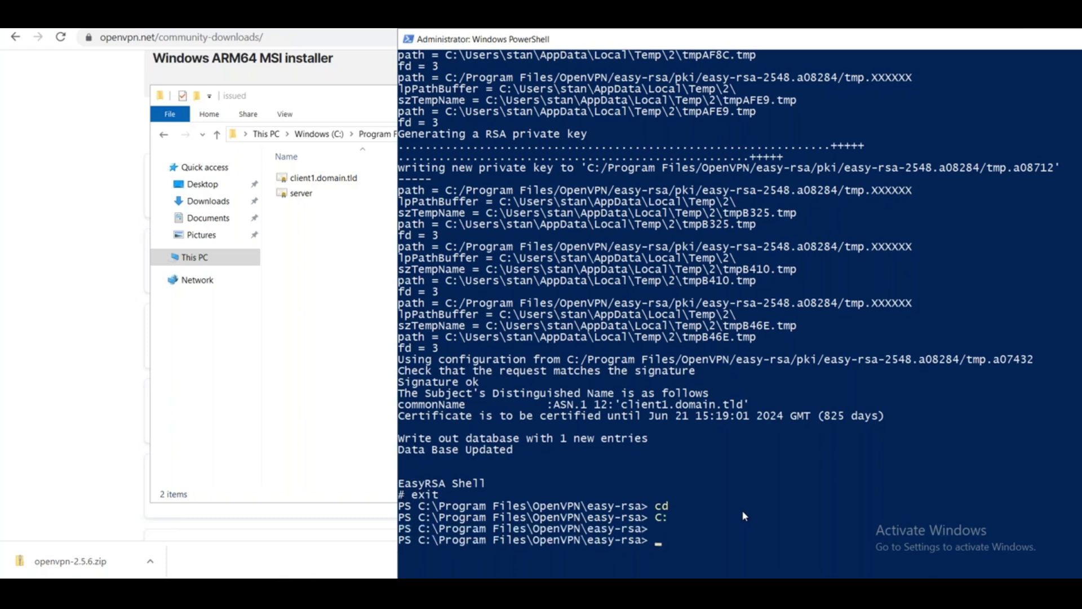
pyautogui.write('C:\\')
pyautogui.press('Return')
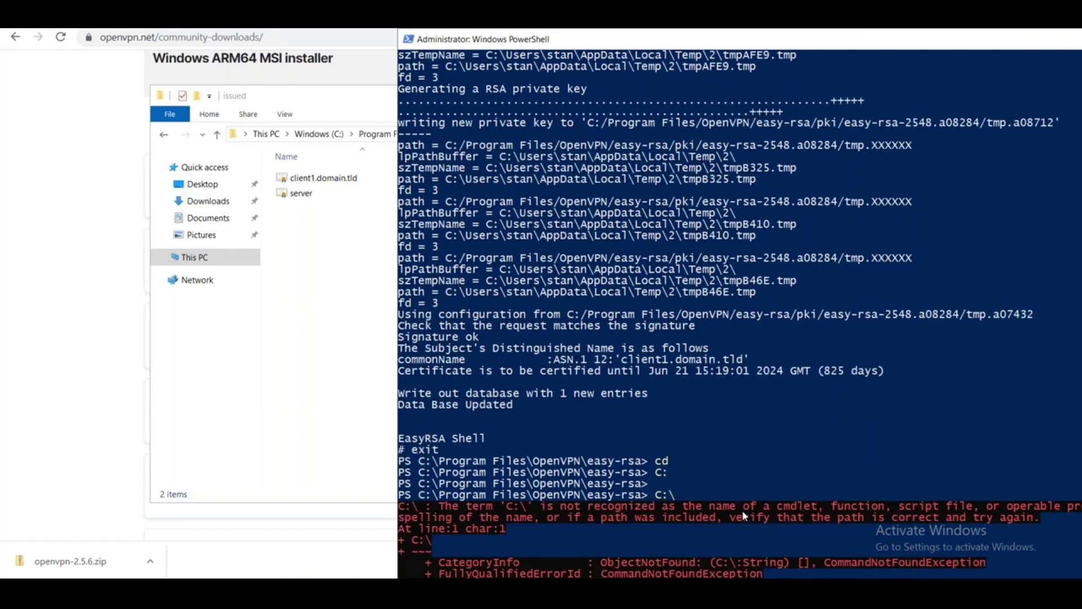
pyautogui.write('cls')
pyautogui.press('Return')
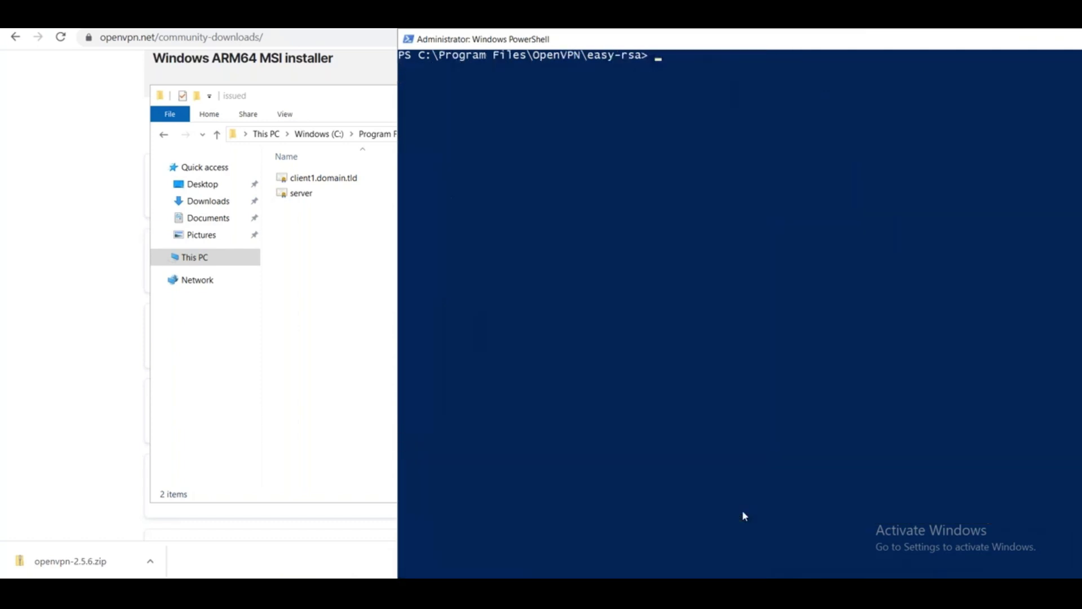
# Change the PowerShell working directory to the root of the C: drive with cd \
pyautogui.write('C:')
pyautogui.press('Return')
pyautogui.write('cd C:')
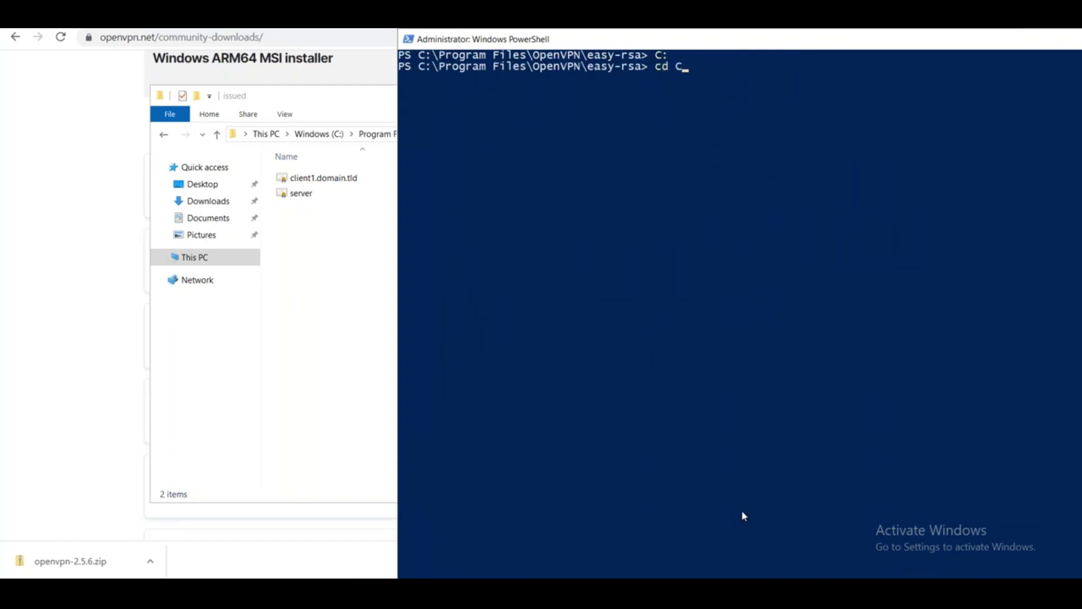
pyautogui.press('Return')
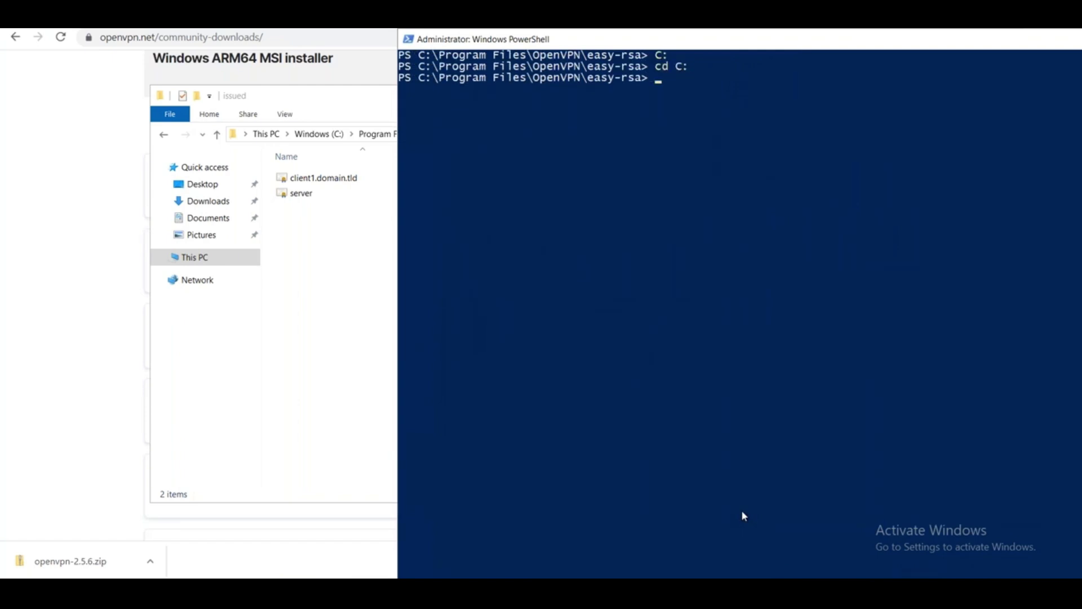
pyautogui.write('cd \\')
pyautogui.press('Return')
# Create a folder named certificates in the root of the C: drive with mkdir
pyautogui.write('cd')
pyautogui.press('BackSpace')
pyautogui.press('BackSpace')
pyautogui.write('mkdir certificate')
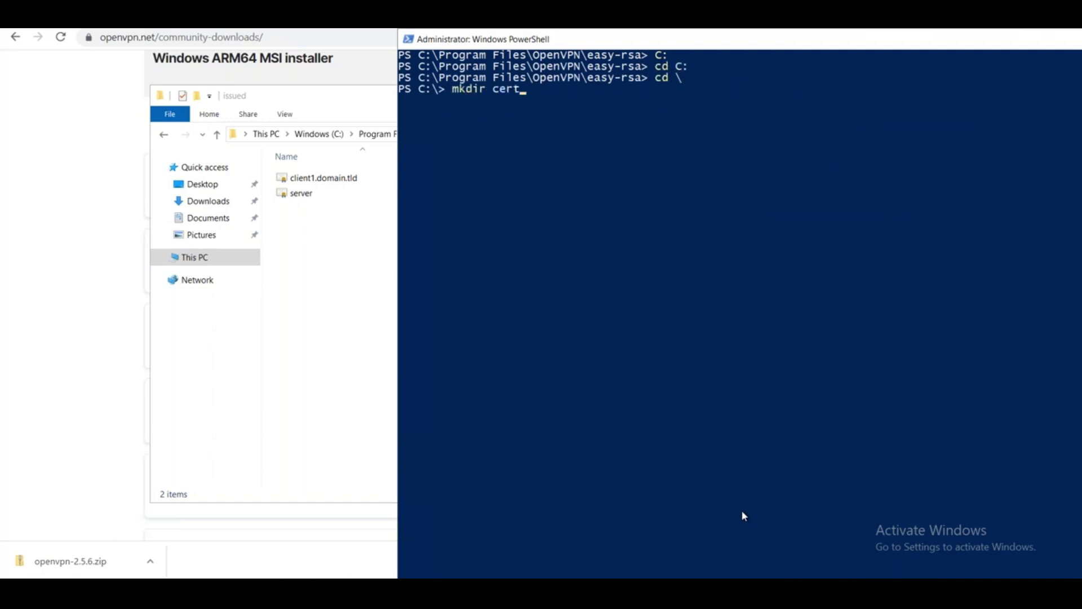
pyautogui.write('s')
pyautogui.press('Return')
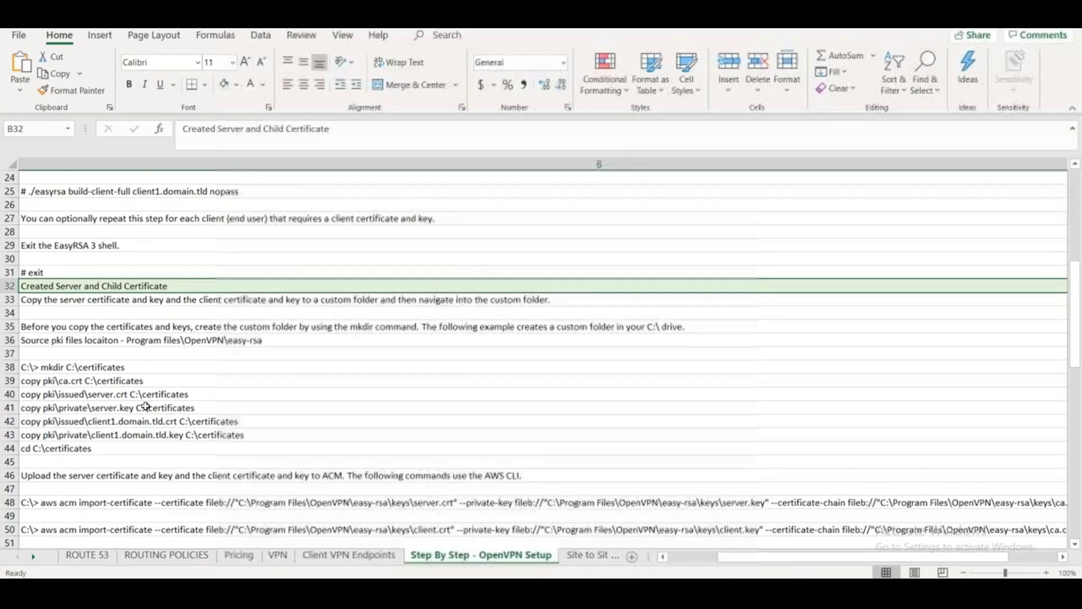
# Select the copy commands in cells B39:B43, switch to PowerShell and change its working directory to C:\Program Files\OpenVPN
pyautogui.moveTo(80, 380); pyautogui.dragTo(75, 436)
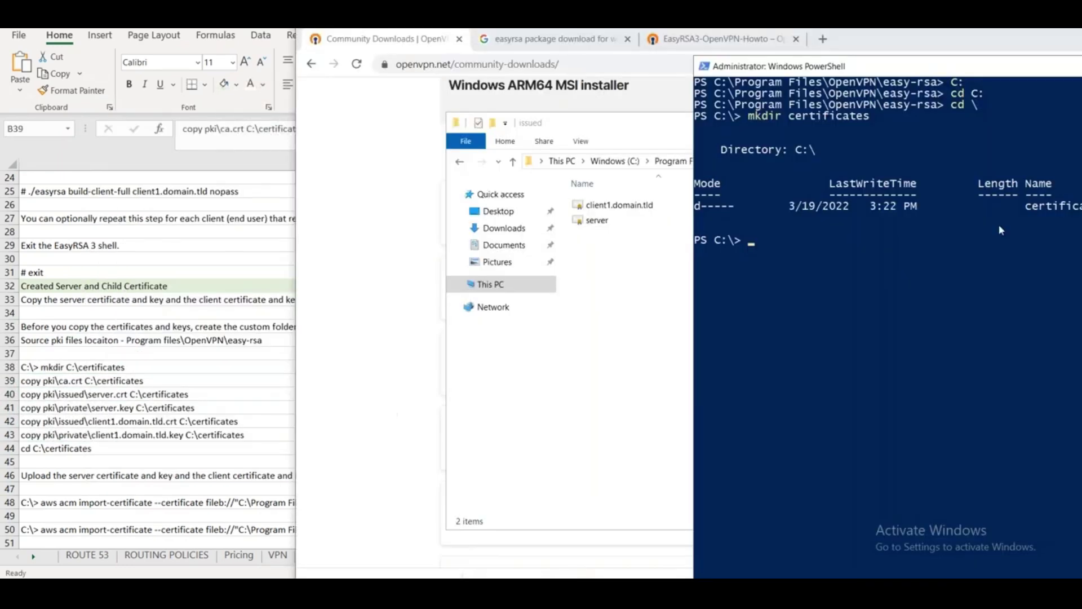
pyautogui.moveTo(911, 75); pyautogui.dragTo(708, 117)
pyautogui.write('cd Prog')
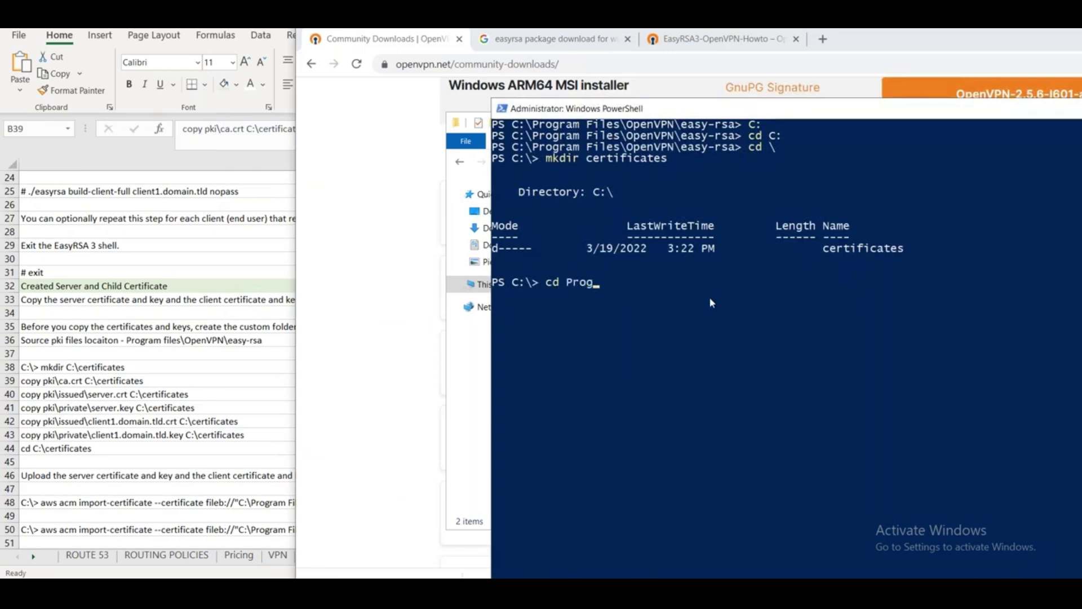
pyautogui.press('Tab')
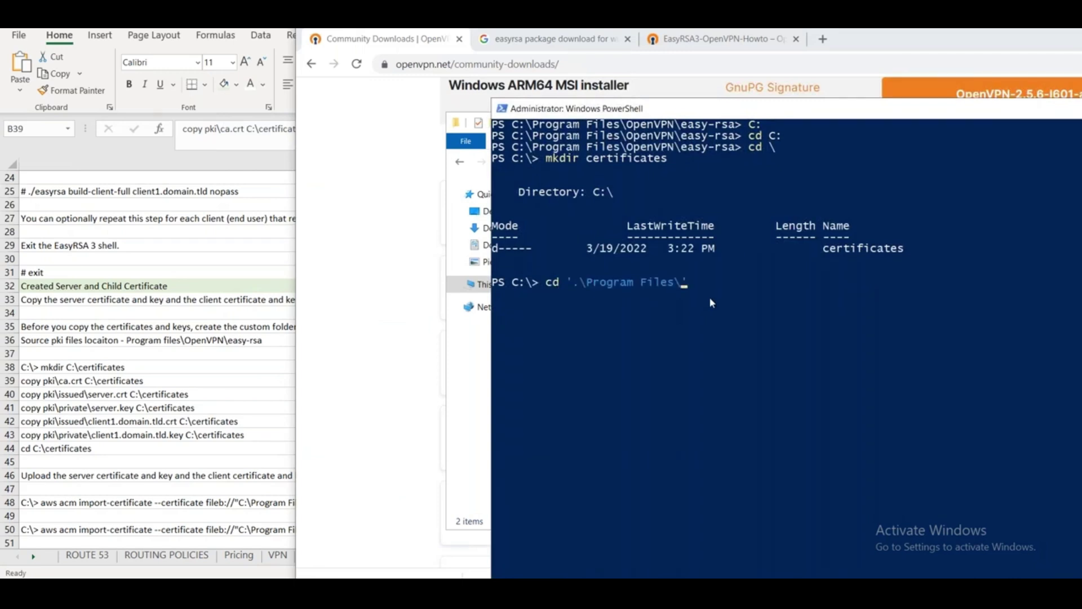
pyautogui.press('Return')
pyautogui.write('cd')
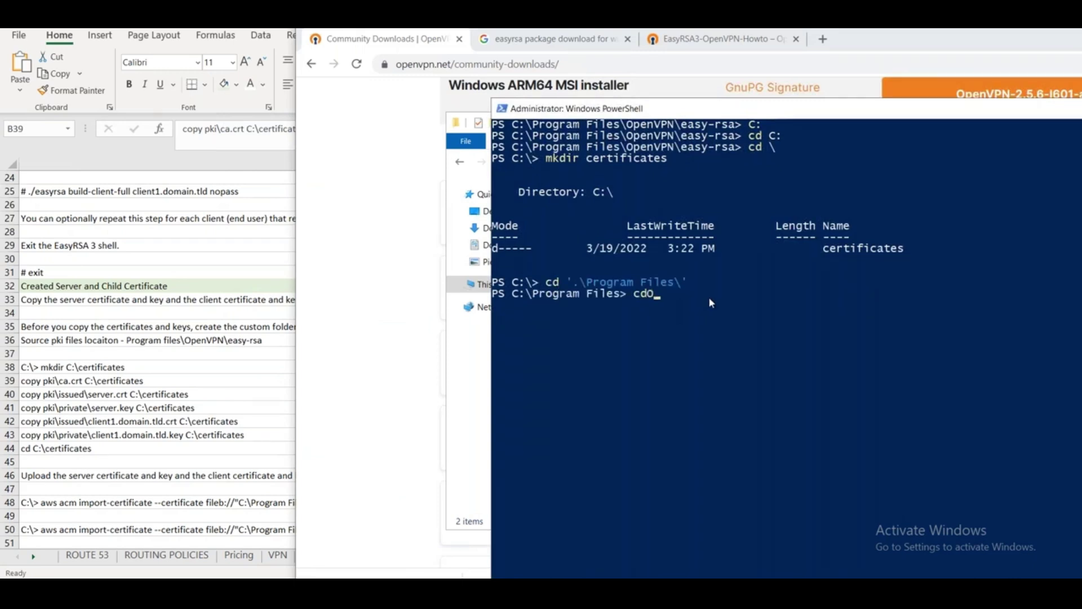
pyautogui.write(' .\\Op')
pyautogui.press('Tab')
pyautogui.press('Return')
# Change the PowerShell working directory to the easy-rsa folder inside OpenVPN
pyautogui.write('Cd ')
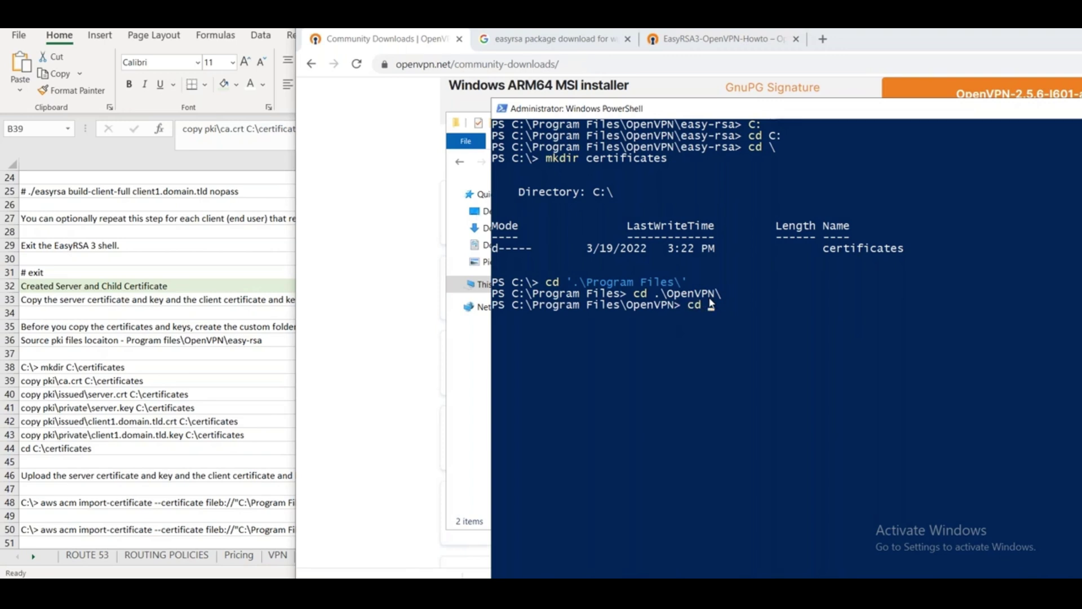
pyautogui.write('e')
pyautogui.press('Tab')
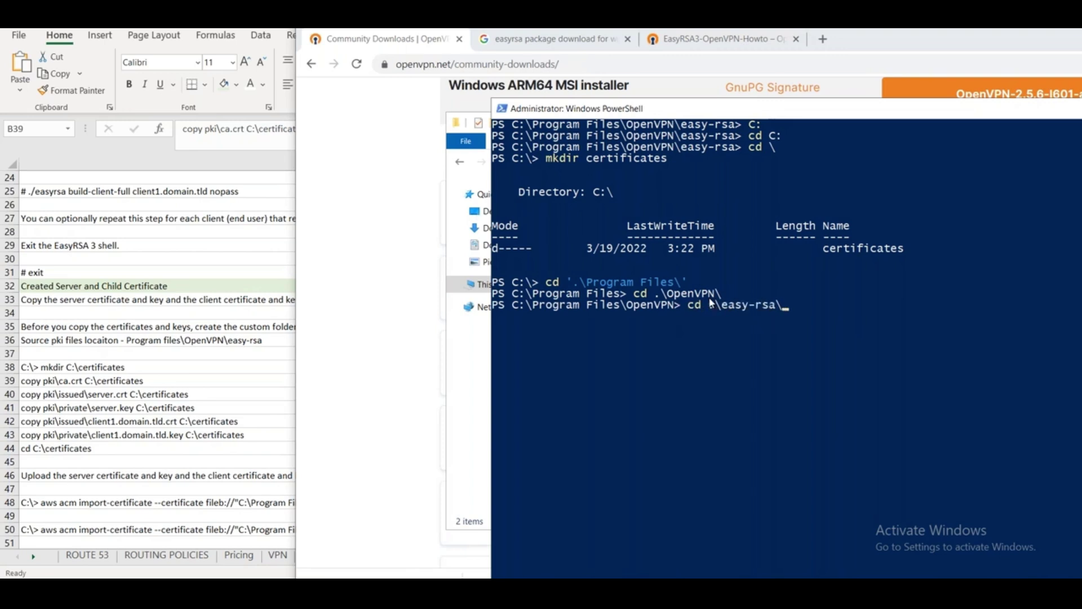
pyautogui.press('Return')
pyautogui.write('cd b')
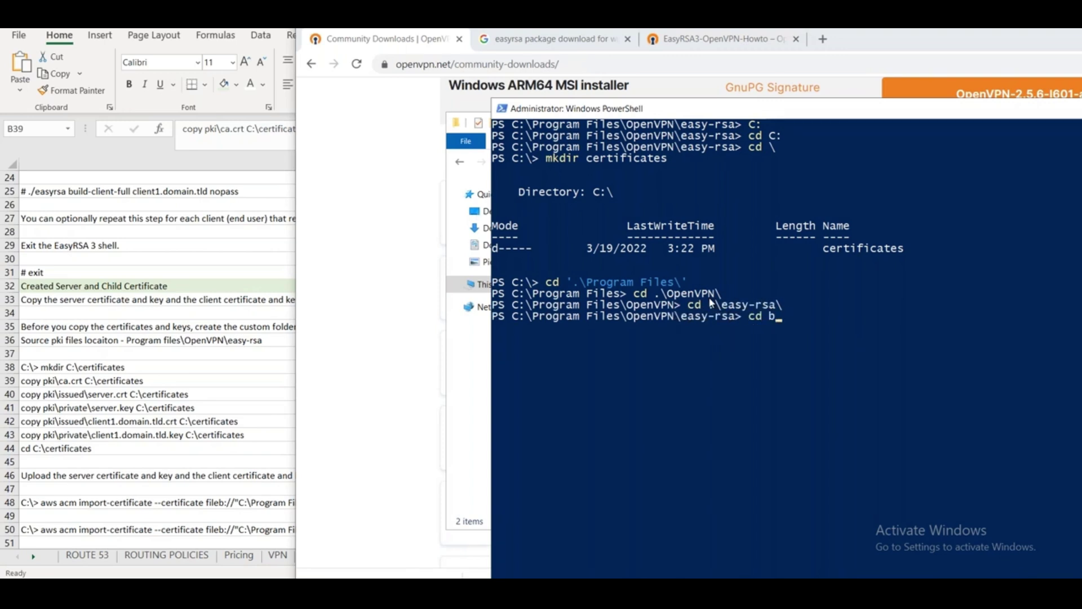
pyautogui.press('BackSpace')
pyautogui.write('pki')
pyautogui.press('Return')
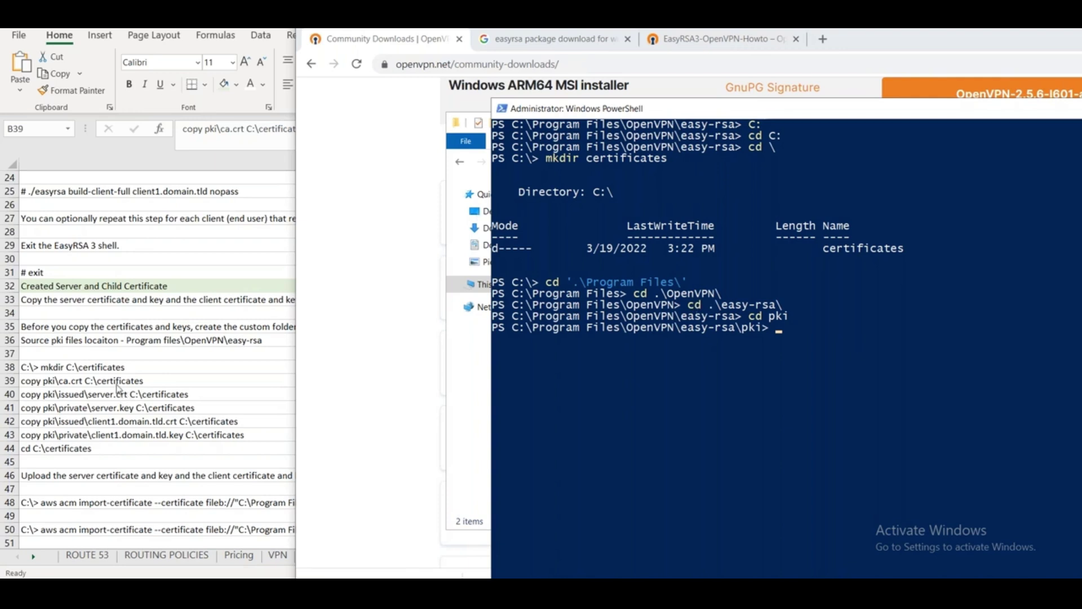
pyautogui.write('cd ..')
pyautogui.press('Return')
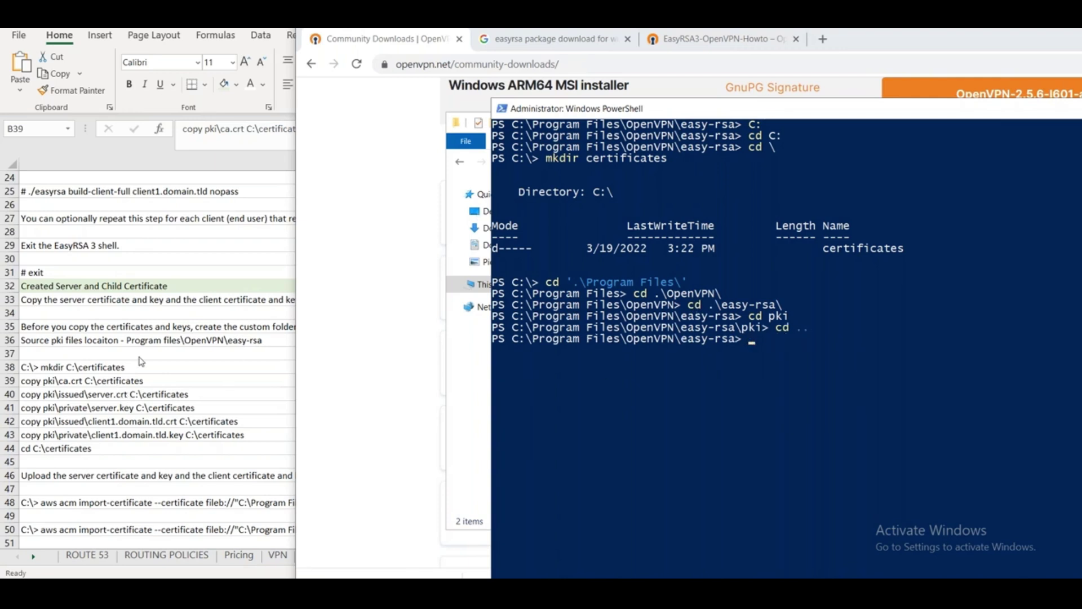
# Copy the five copy commands in B39:B43 from Excel and run them in PowerShell to copy the certificates and keys into C:\certificates
pyautogui.click(111, 387)
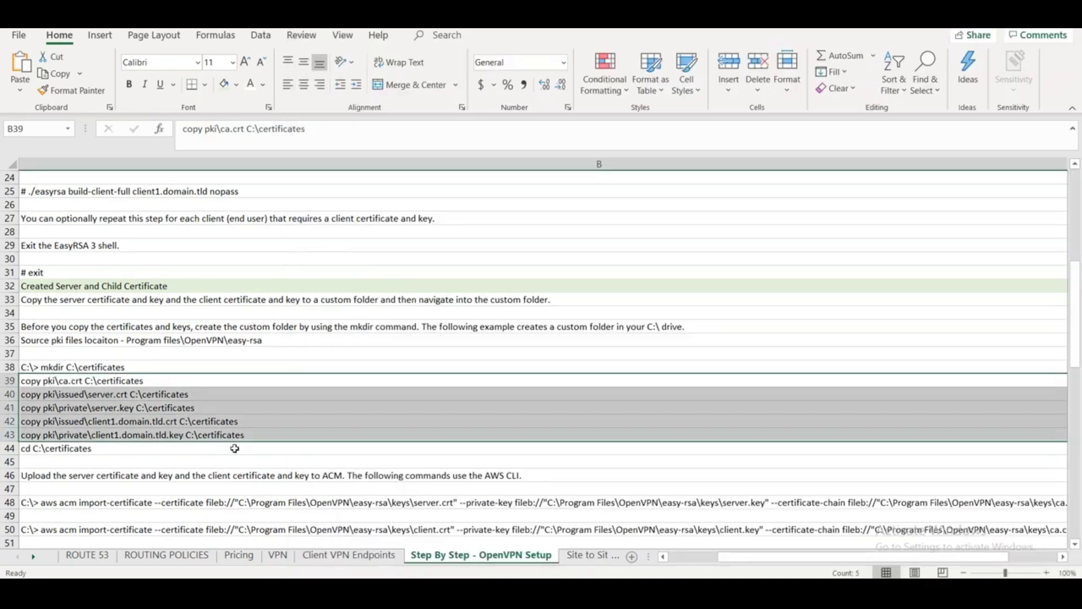
pyautogui.hotkey('ctrl', 'c')
pyautogui.hotkey('alt', 'Tab')
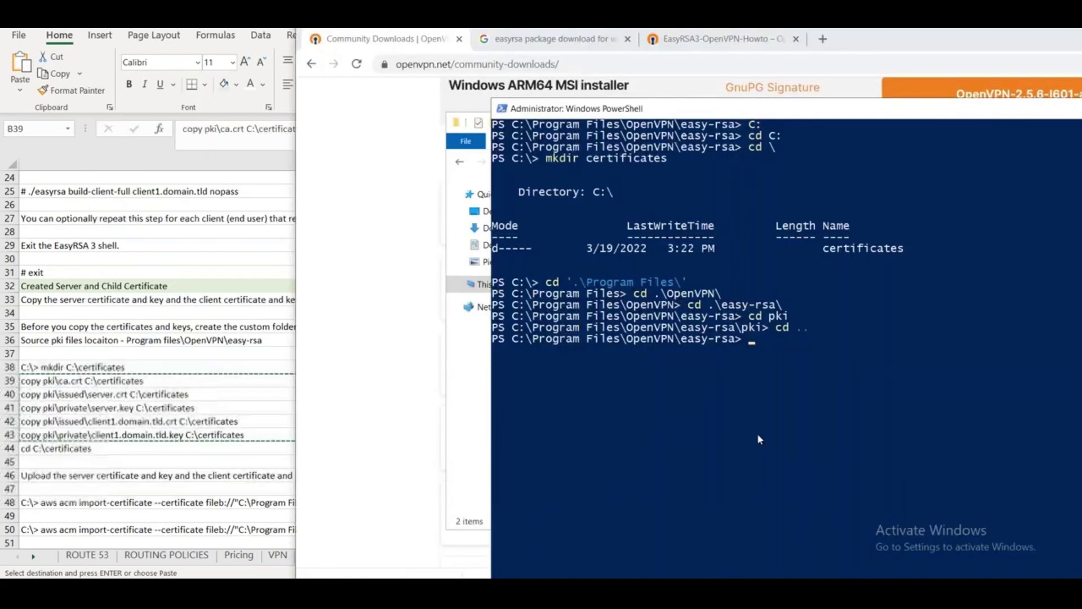
pyautogui.rightClick(759, 357)
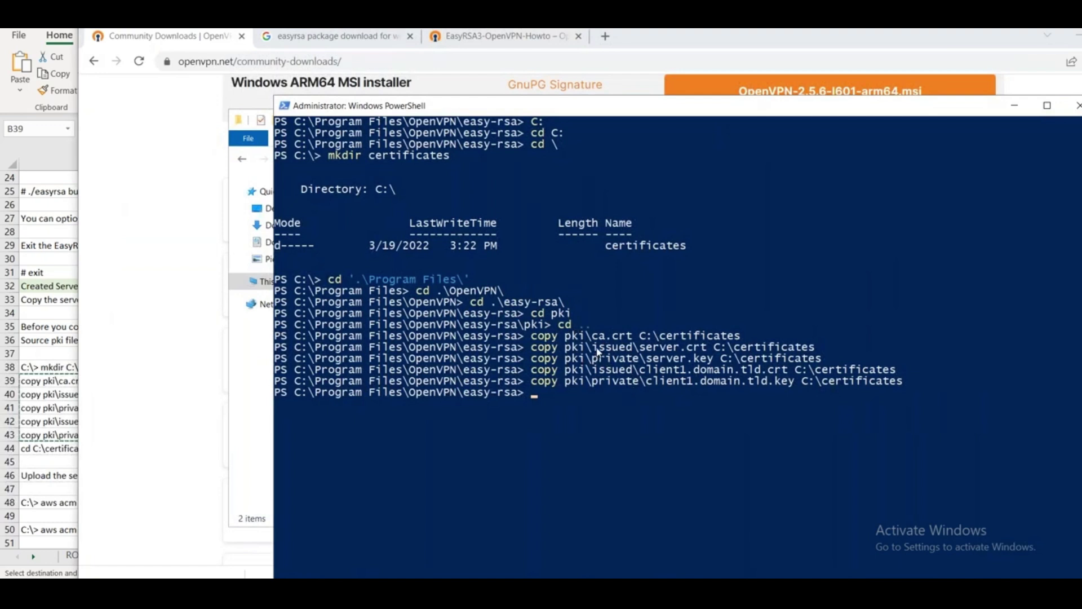
# Open the certificates folder on the C: drive in File Explorer and check the copied certificate and key files
pyautogui.click(241, 409)
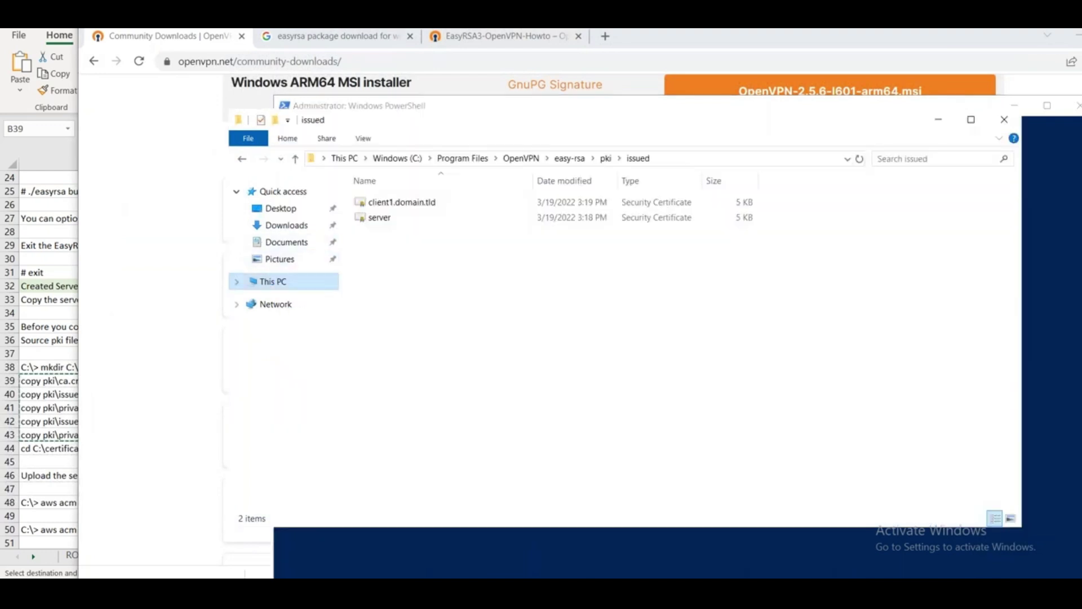
pyautogui.click(273, 281)
pyautogui.click(400, 337)
pyautogui.doubleClick(401, 337)
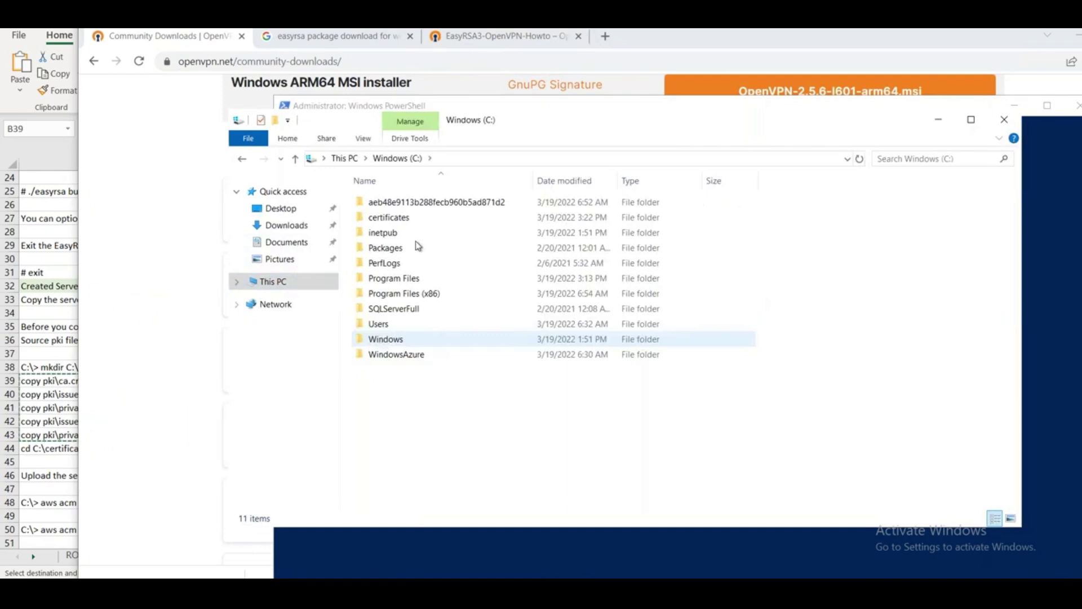
pyautogui.doubleClick(411, 219)
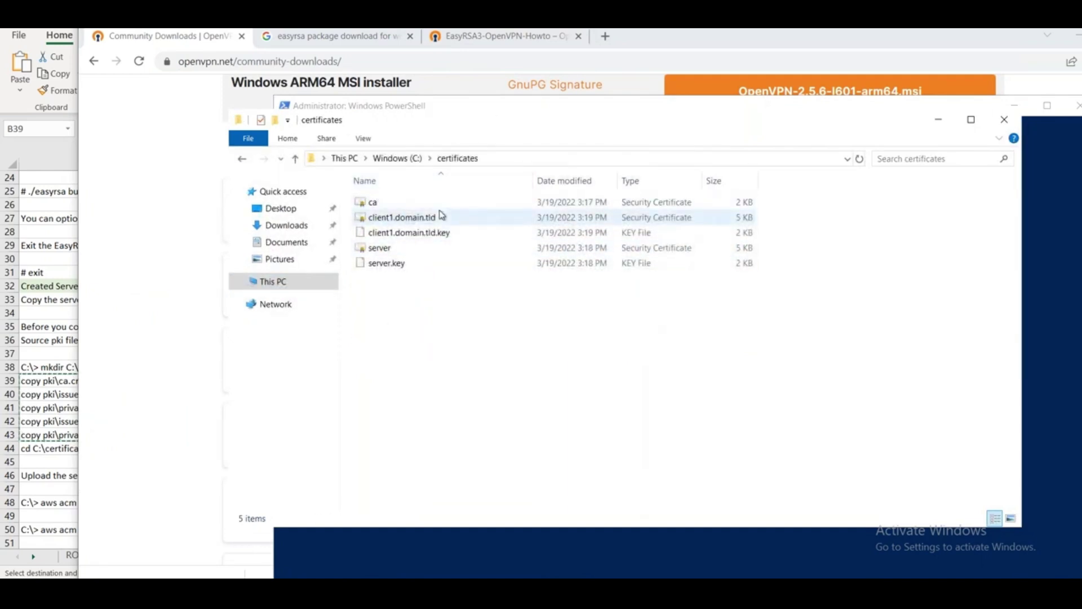
pyautogui.click(383, 264)
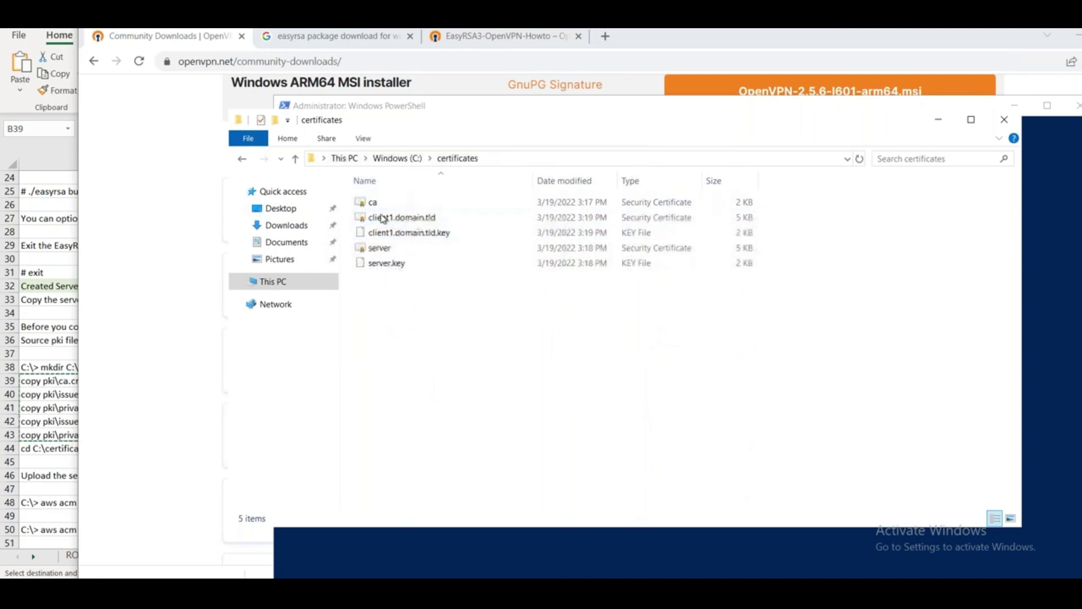
# Return to PowerShell and change the working directory to C:\certificates
pyautogui.click(472, 551)
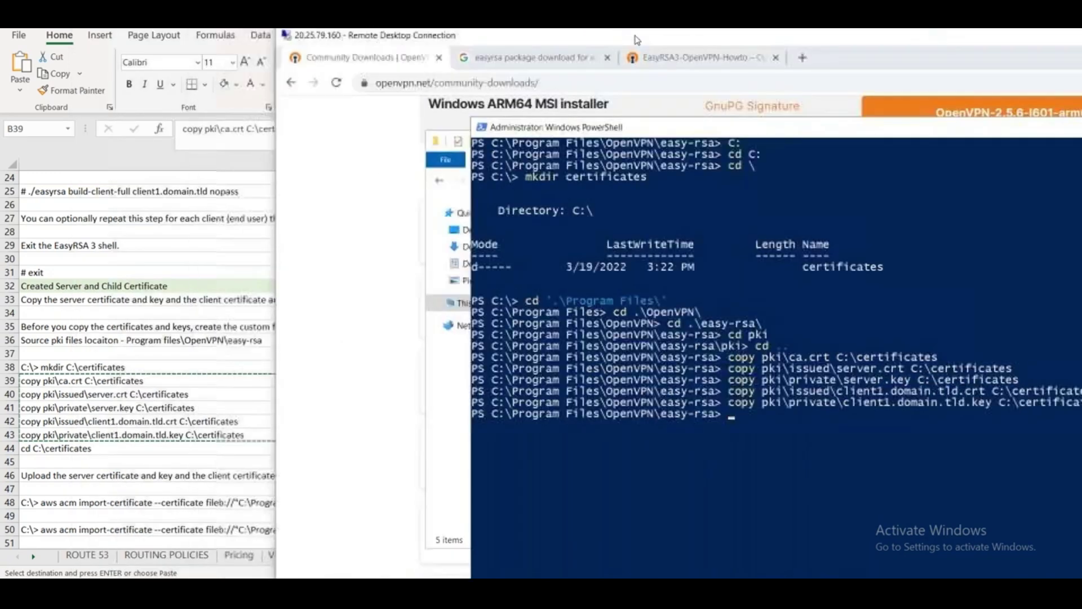
pyautogui.write('cd C:\\')
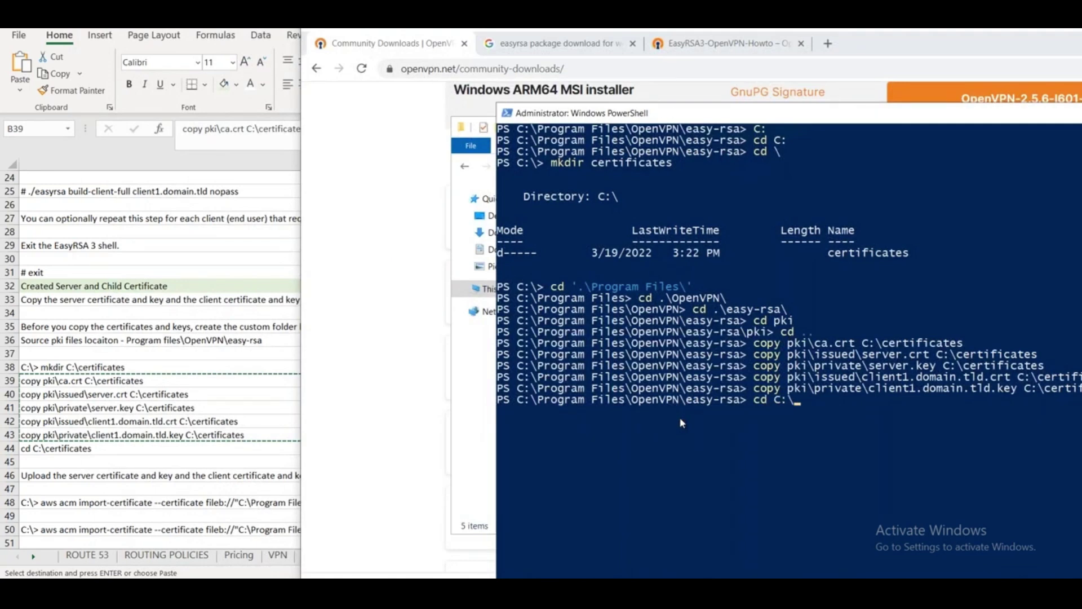
pyautogui.write('C')
pyautogui.press('Tab')
pyautogui.press('Return')
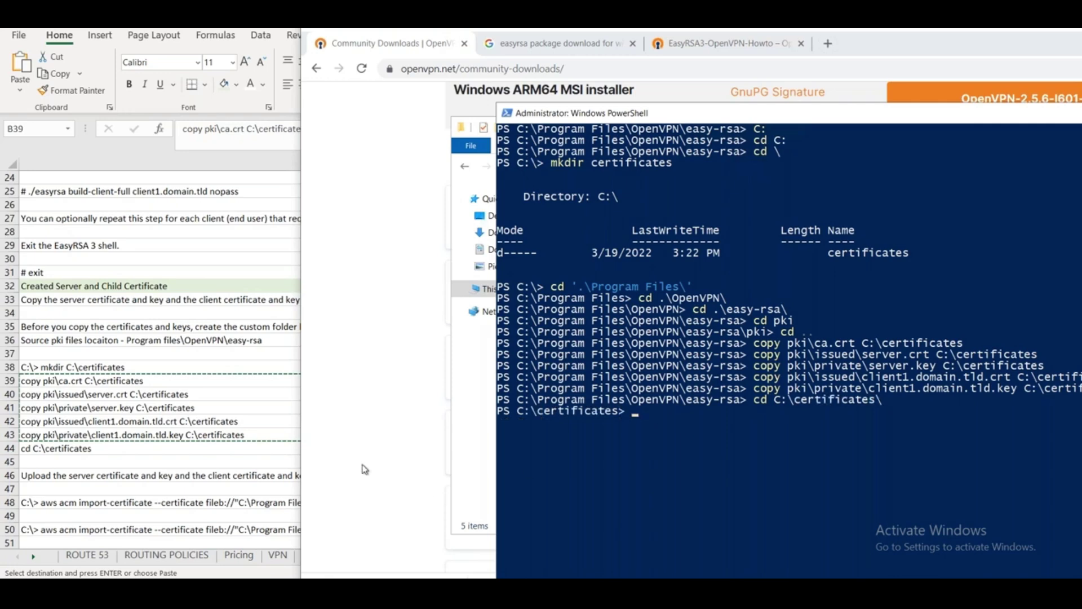
# Switch to Excel and examine the notes on uploading certificates to ACM and importing the server certificate in Certificate Manager
pyautogui.hotkey('alt', 'Tab')
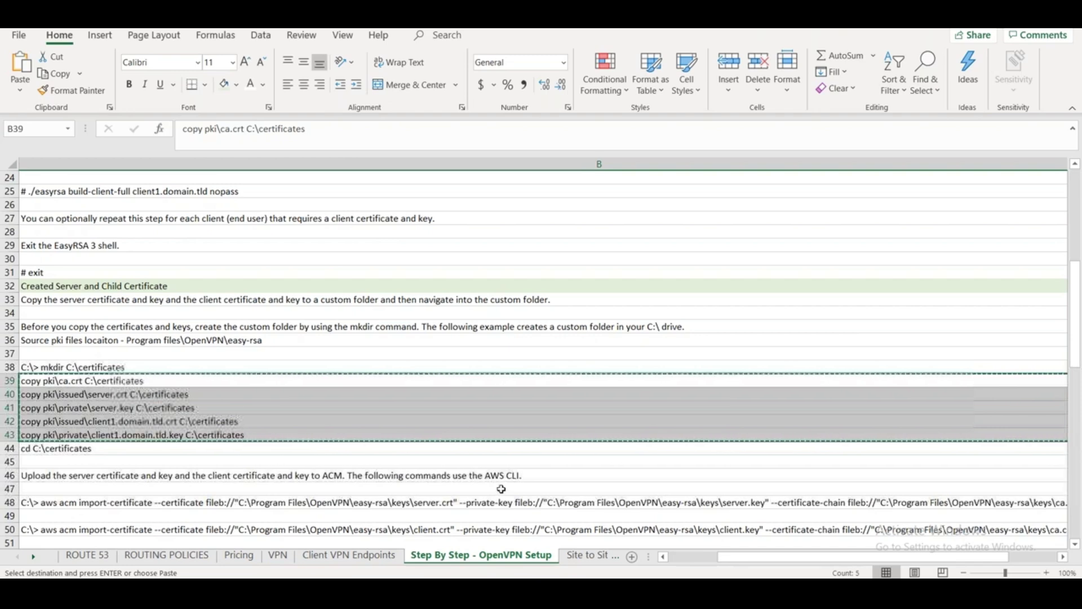
pyautogui.hotkey('alt', 'Tab')
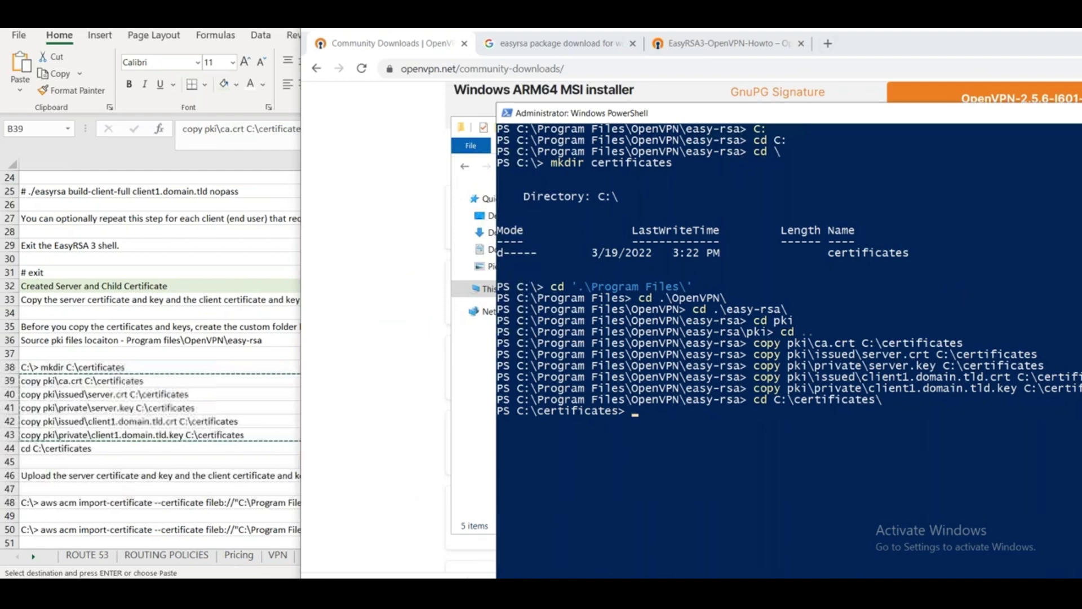
pyautogui.hotkey('alt', 'Tab')
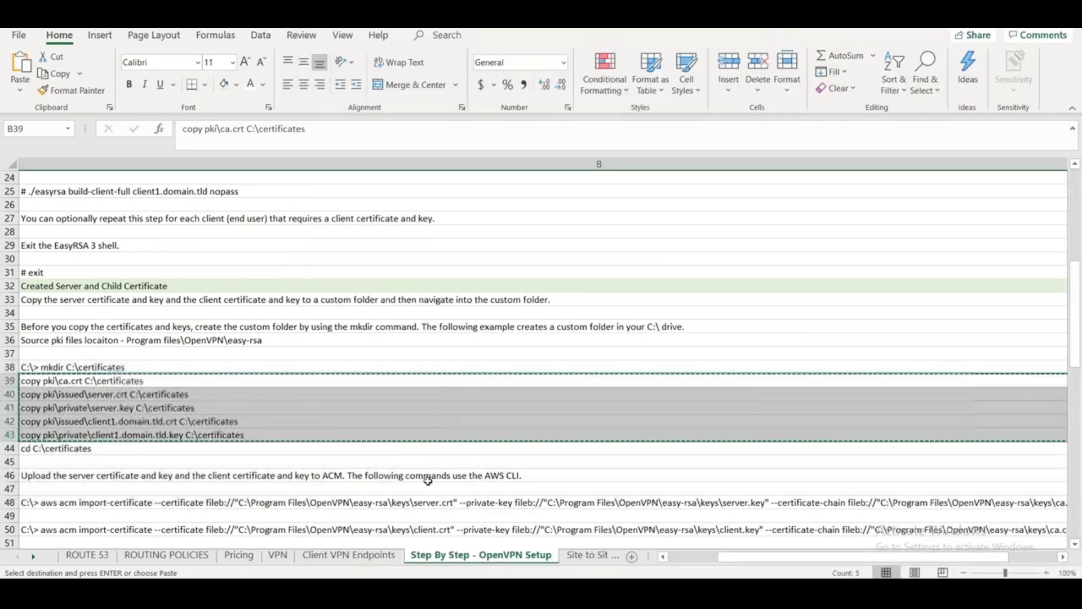
pyautogui.scroll(-6, 427, 480)
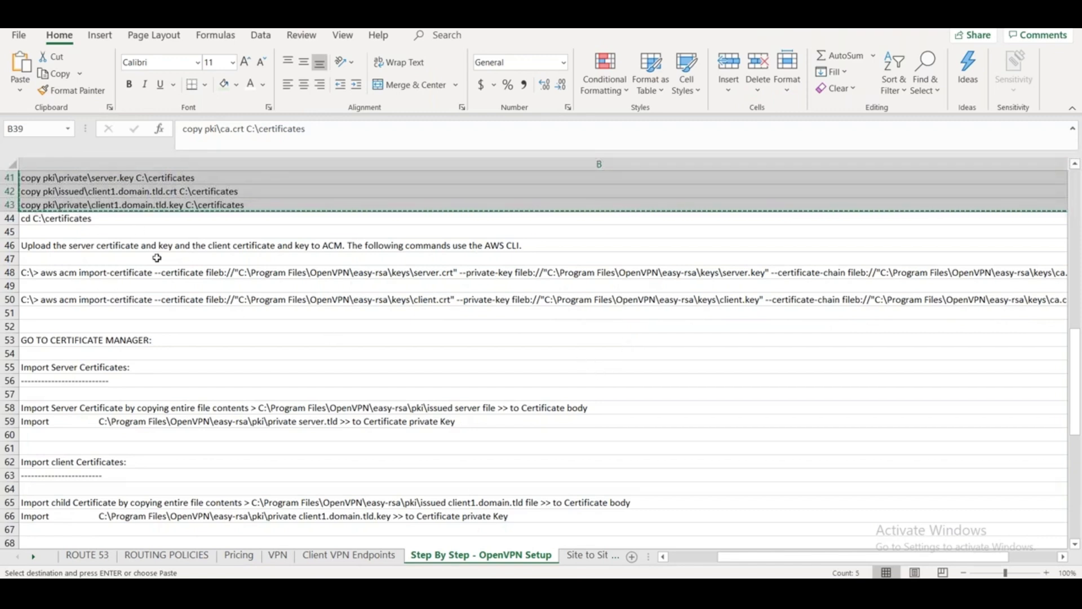
pyautogui.click(94, 407)
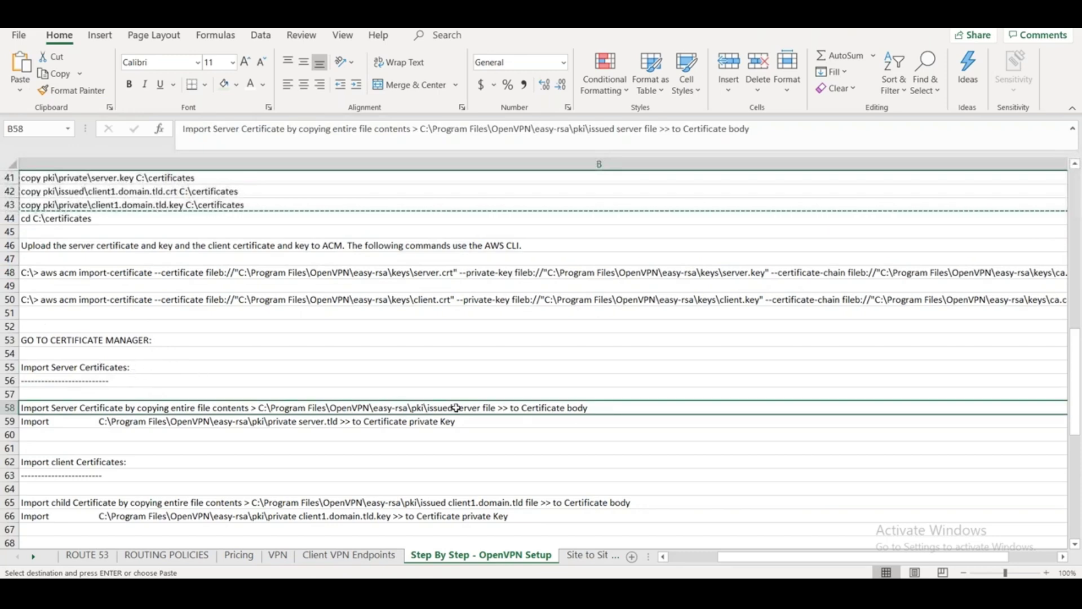
# Switch to the AWS console in Chrome, search for "Certificate Manager" and open that service
pyautogui.hotkey('alt', 'Tab')
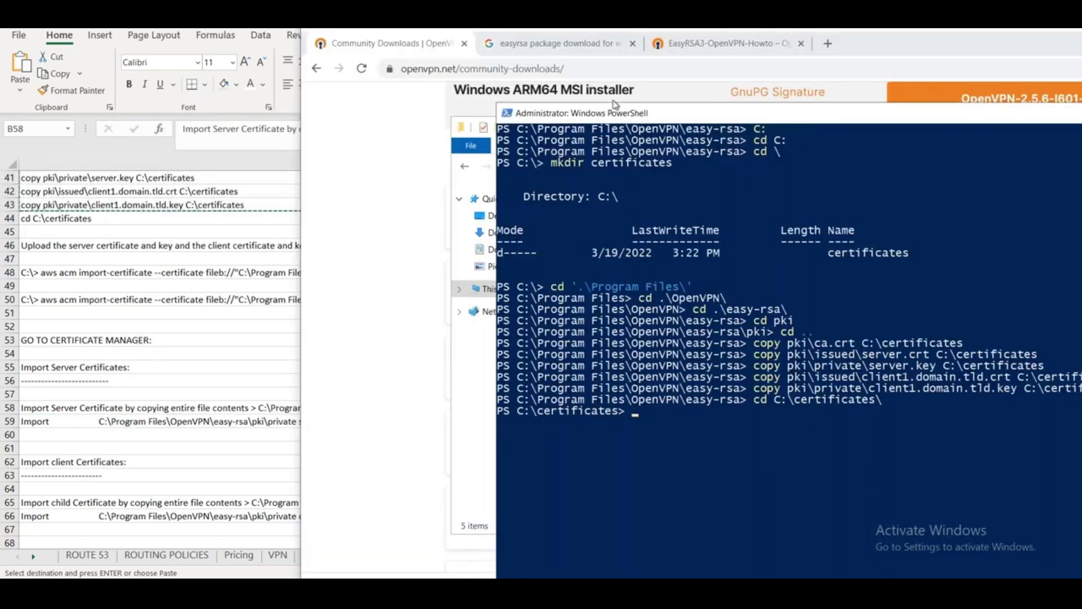
pyautogui.moveTo(478, 577)
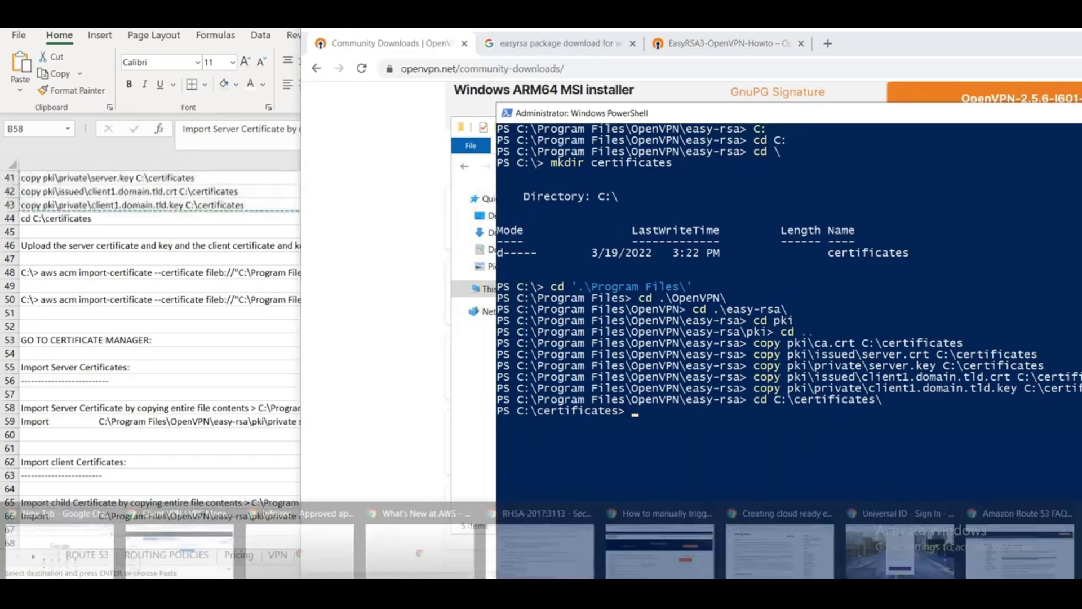
pyautogui.click(1028, 550)
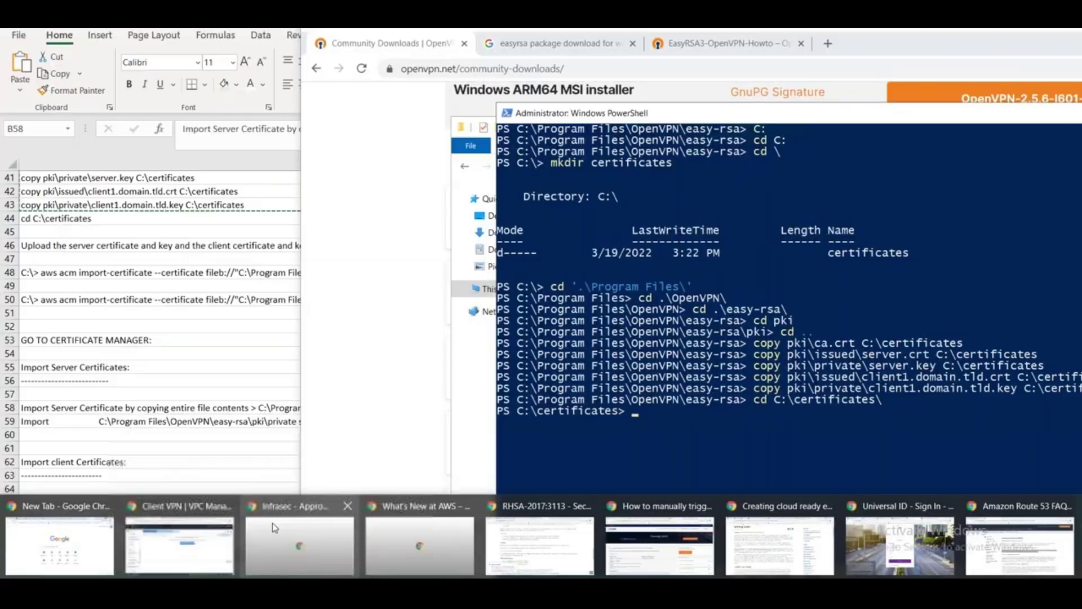
pyautogui.click(179, 544)
pyautogui.click(237, 88)
pyautogui.write('Certi')
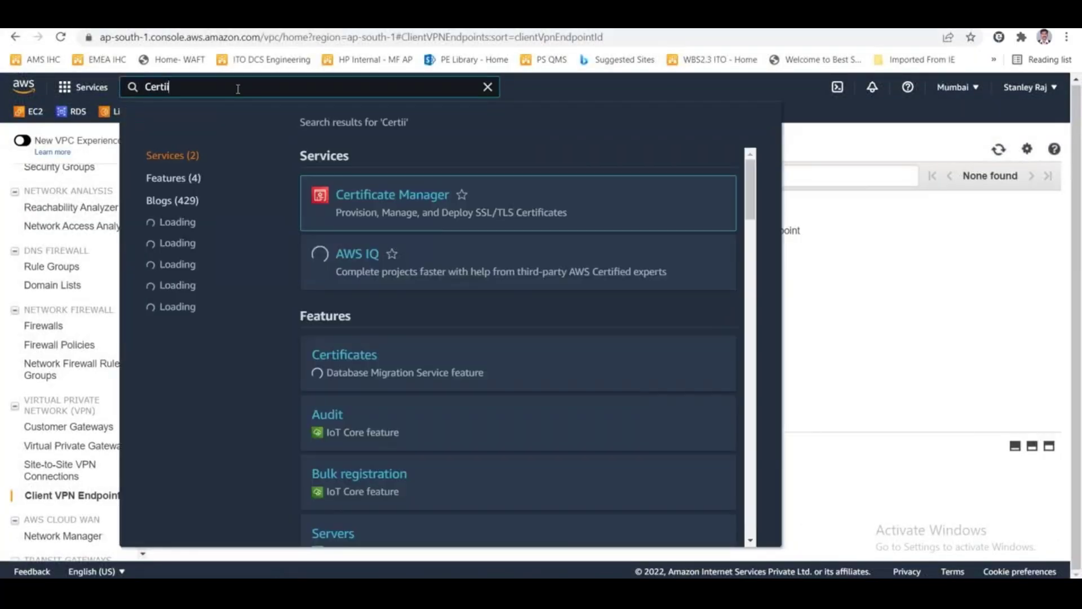
pyautogui.write('ficate Manager')
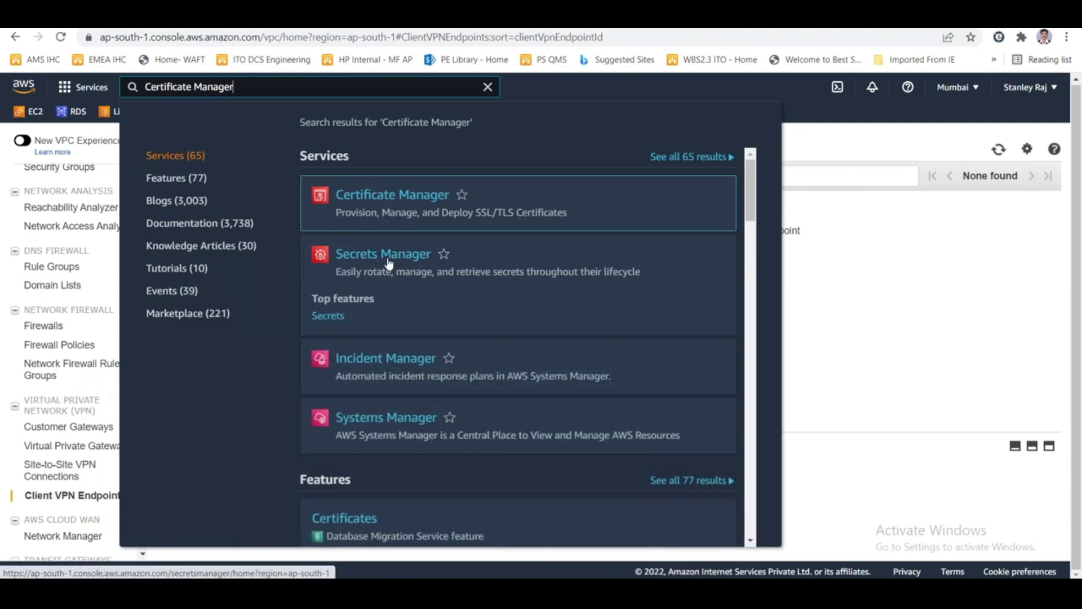
pyautogui.click(404, 204)
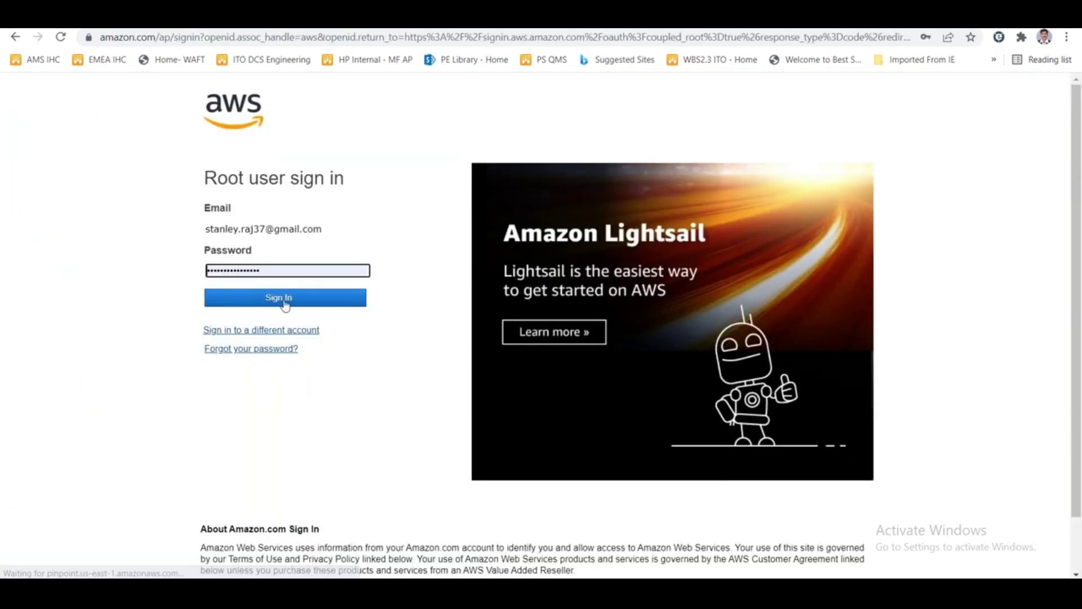
# Sign in as the root user with the prefilled account password and open the certificate import form in AWS Certificate Manager
pyautogui.click(285, 304)
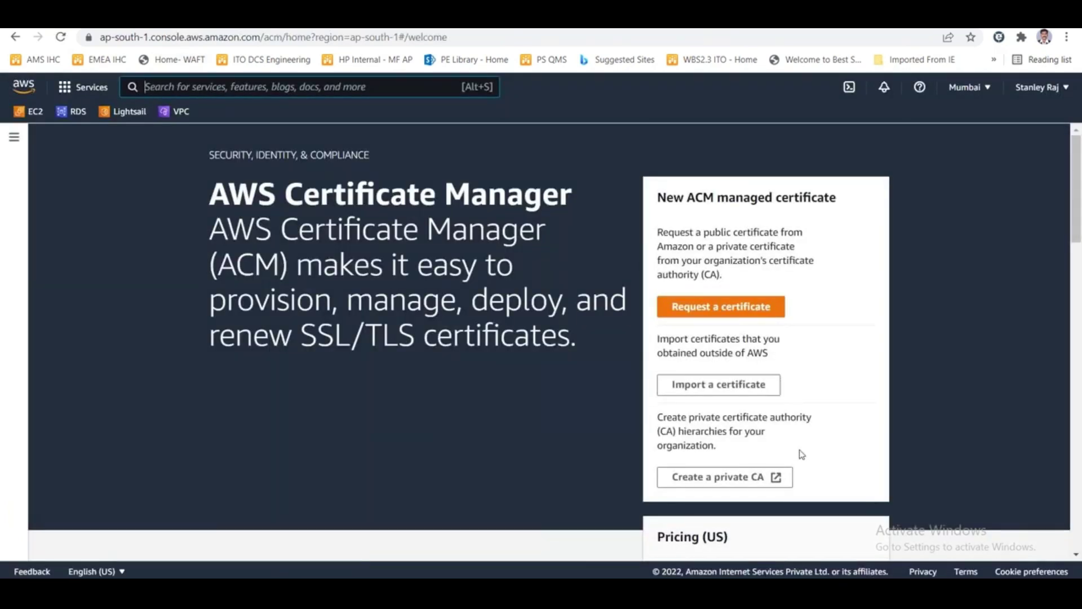
pyautogui.scroll(-5, 800, 451)
pyautogui.scroll(5, 799, 451)
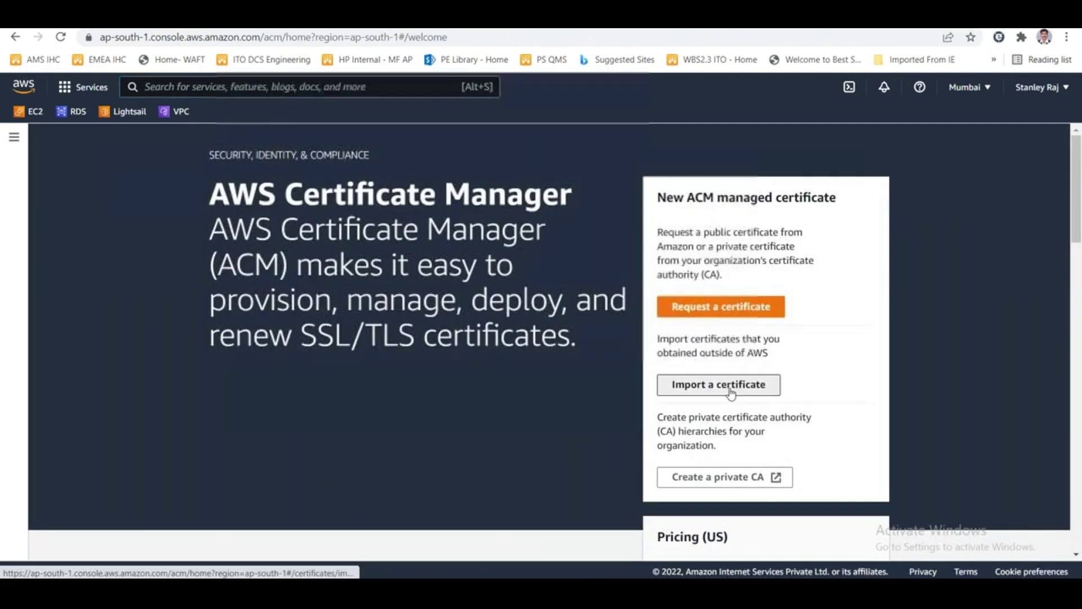
pyautogui.click(736, 381)
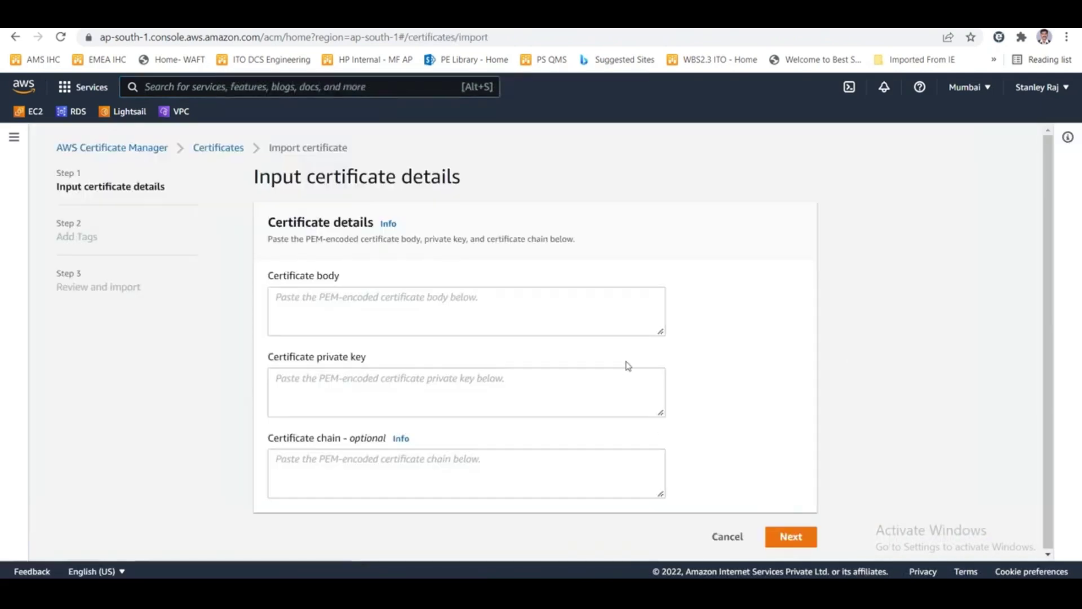
# Switch to the C:\certificates folder in the remote desktop session and show its hidden items and file name extensions
pyautogui.hotkey('alt', 'Tab')
pyautogui.hotkey('alt', 'Tab')
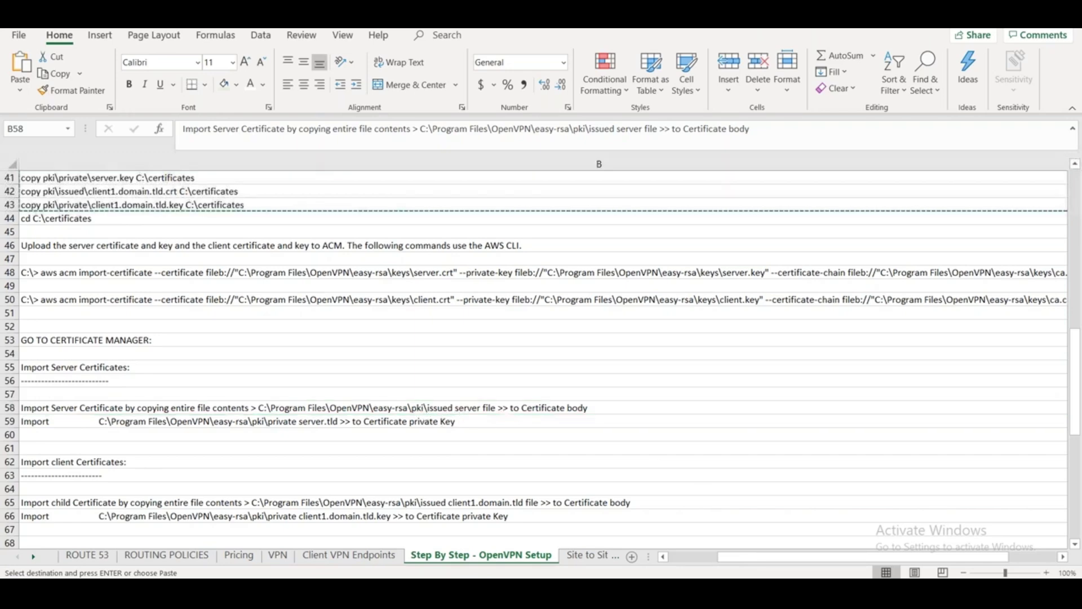
pyautogui.hotkey('alt', 'Tab')
pyautogui.hotkey('alt', 'Tab')
pyautogui.hotkey('alt', 'Tab')
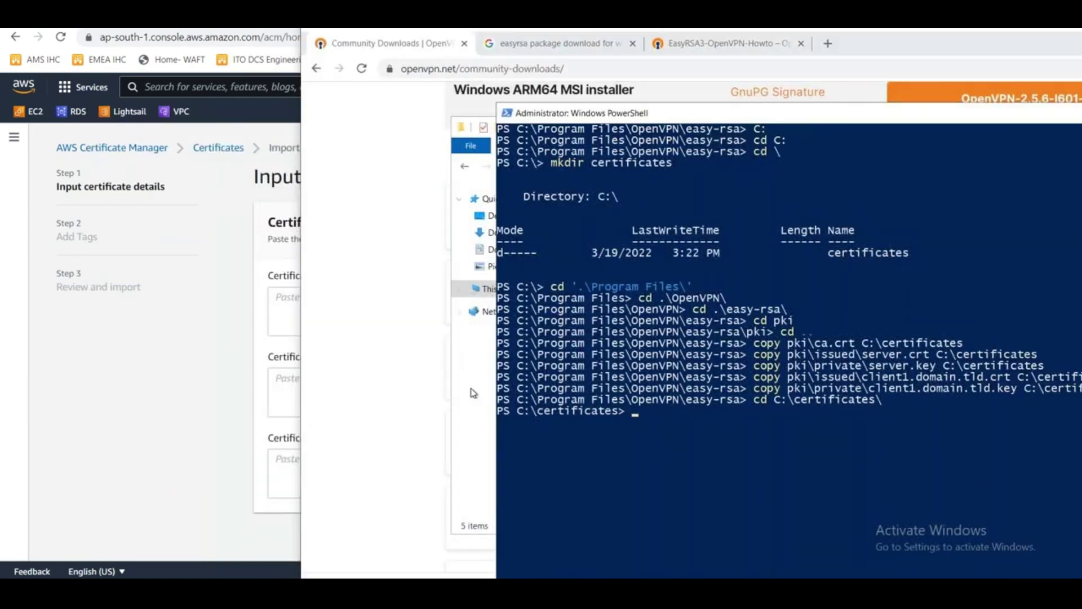
pyautogui.click(476, 393)
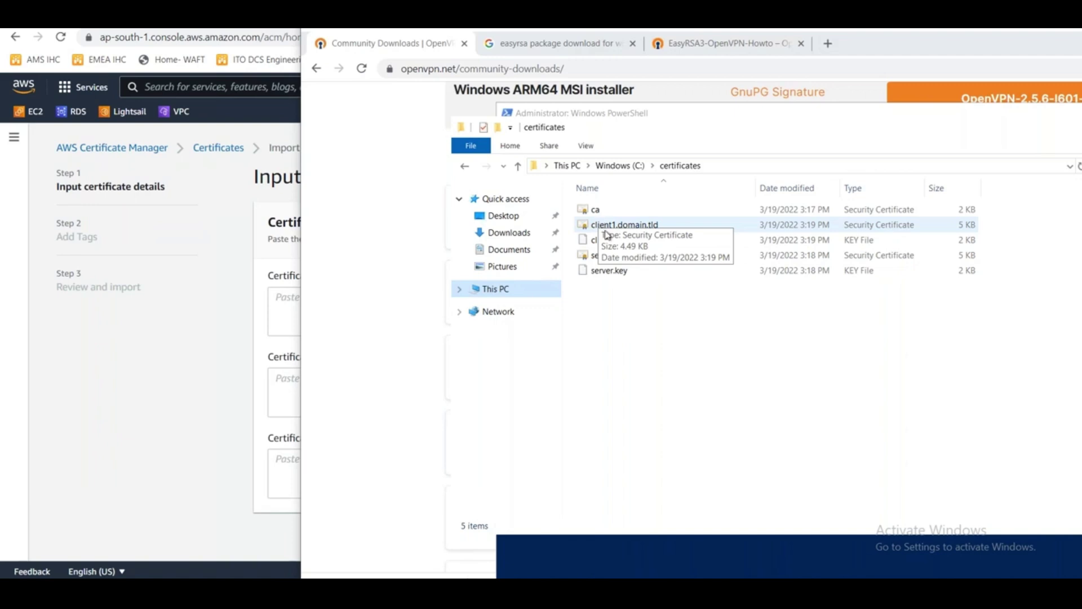
pyautogui.click(606, 259)
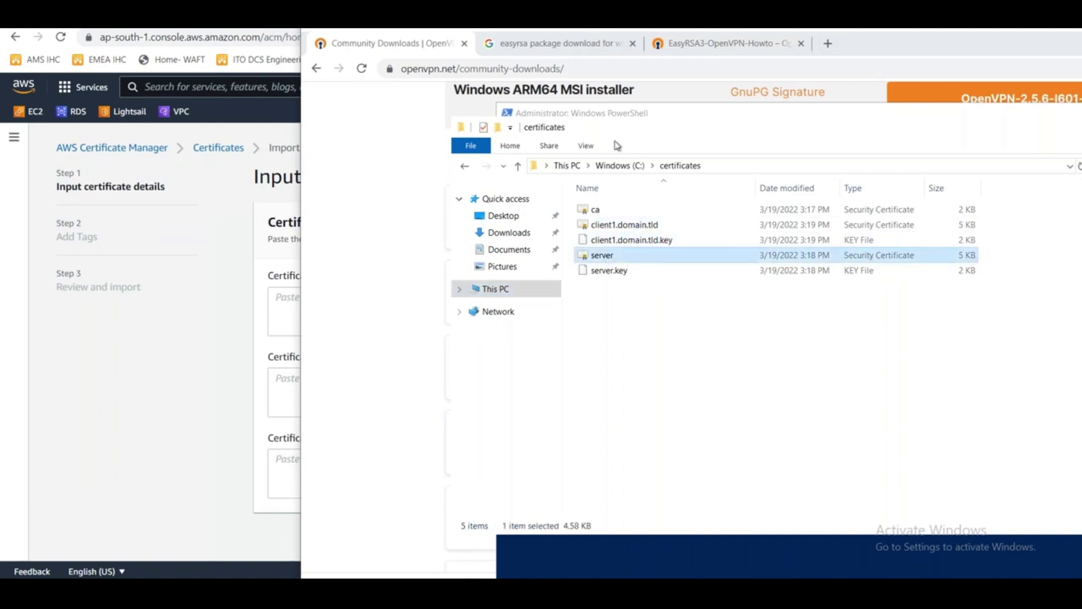
pyautogui.click(586, 145)
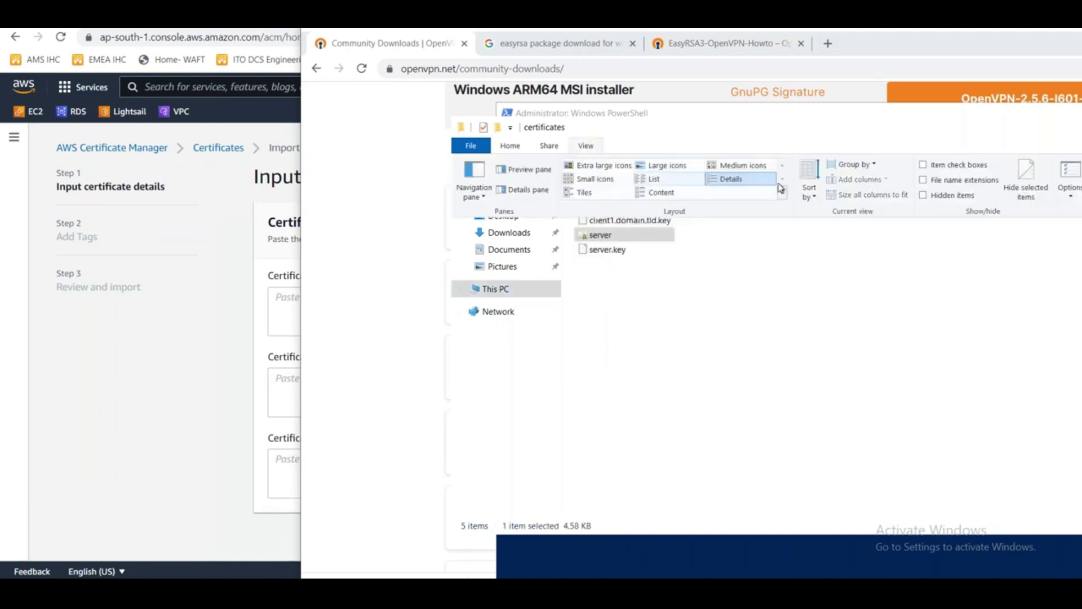
pyautogui.click(956, 198)
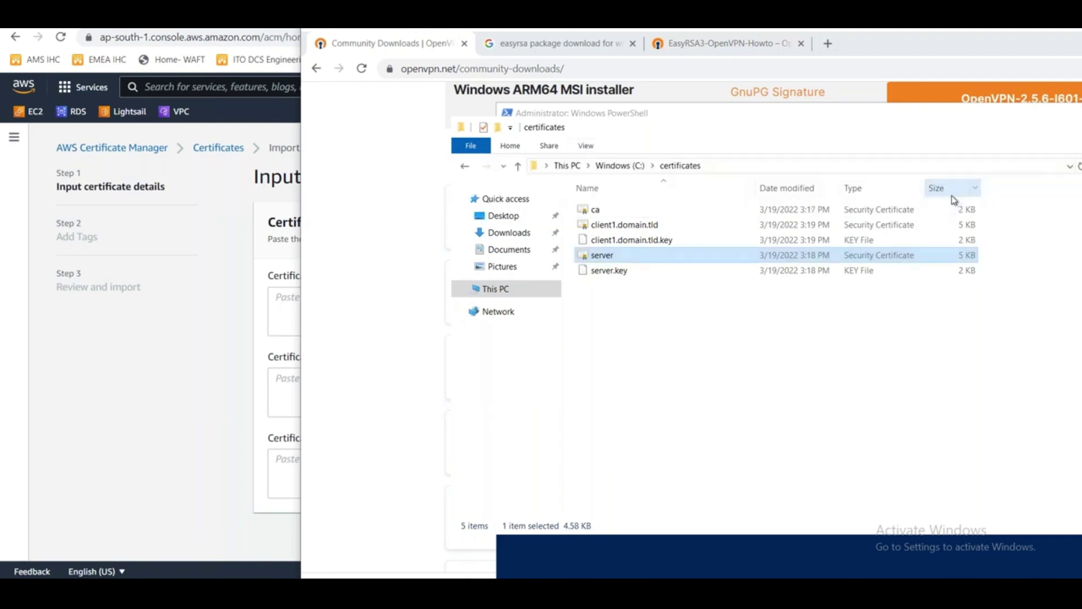
pyautogui.click(586, 145)
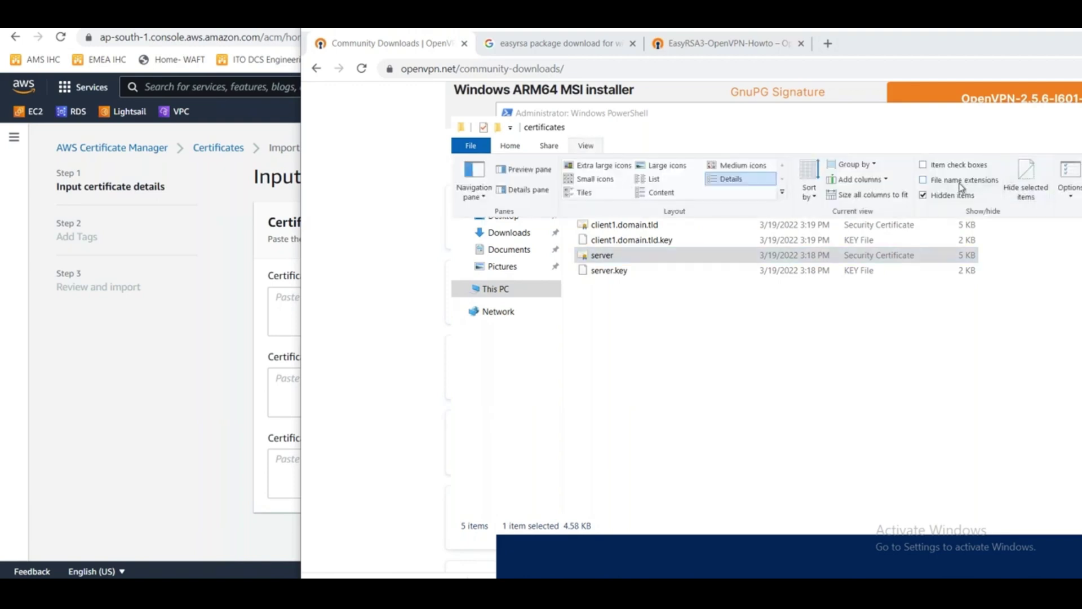
pyautogui.click(959, 180)
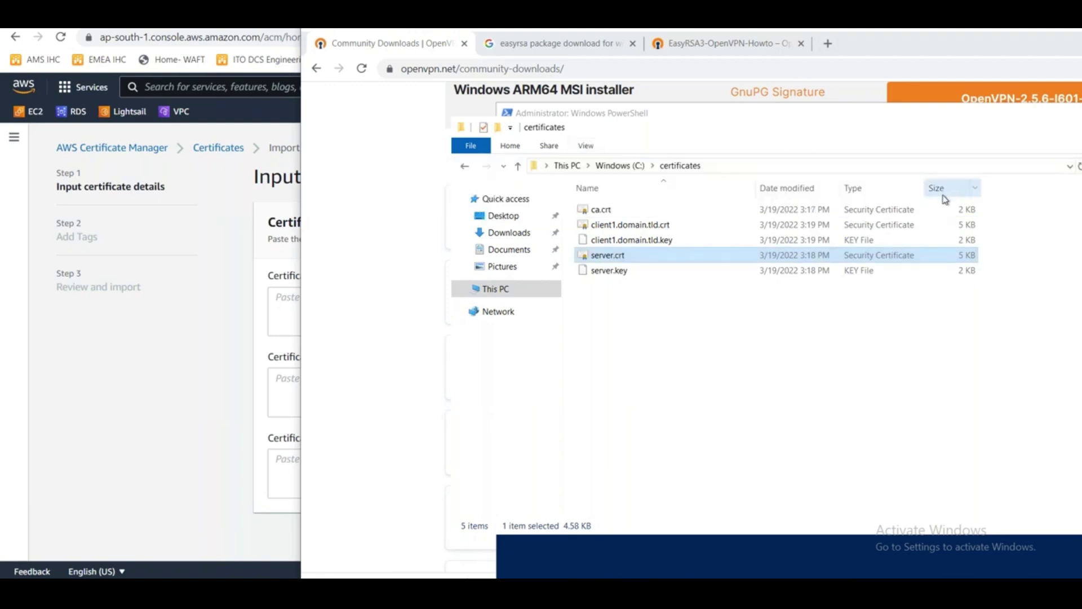
# Open server.crt with Notepad and copy the entire file contents
pyautogui.click(622, 272)
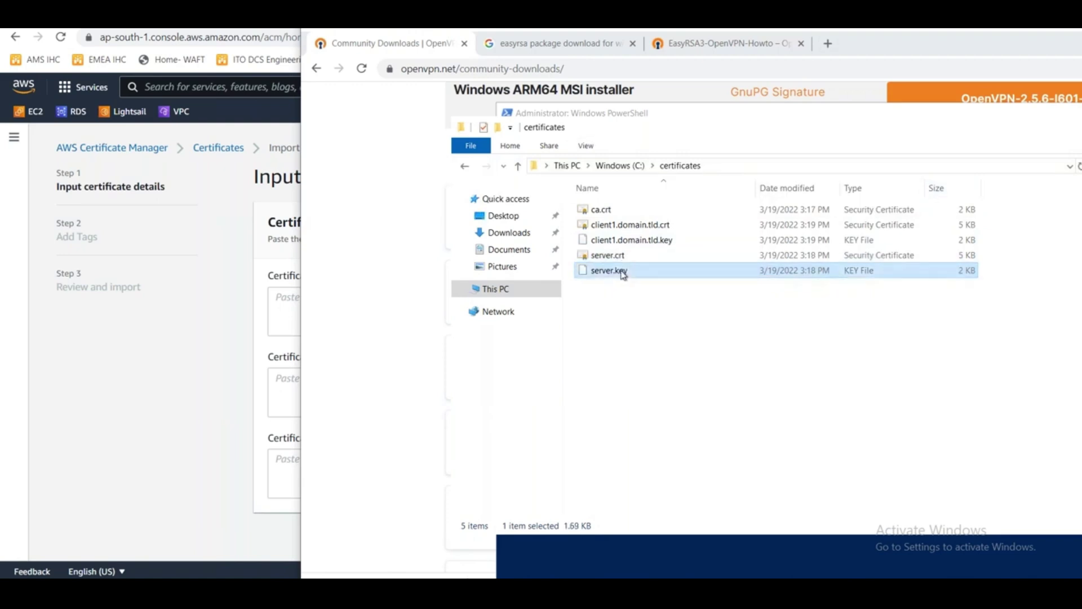
pyautogui.rightClick(628, 259)
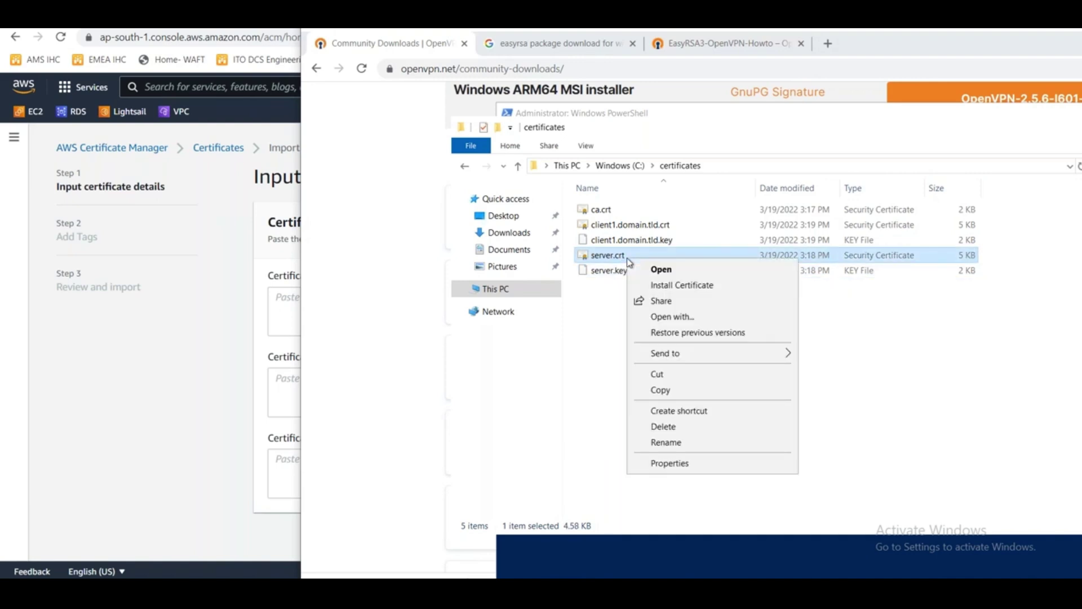
pyautogui.click(697, 316)
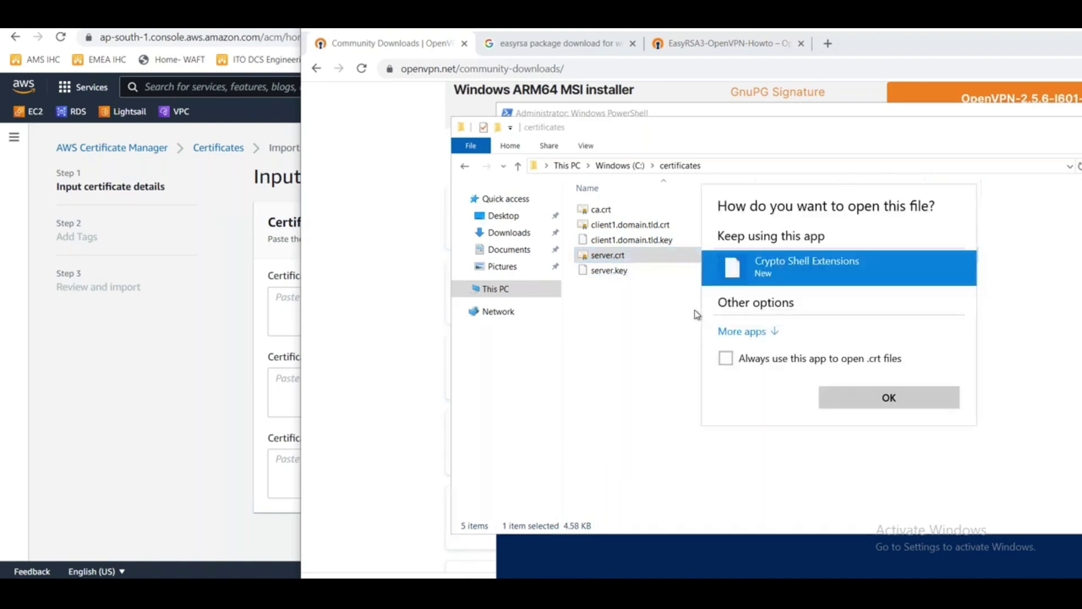
pyautogui.click(780, 332)
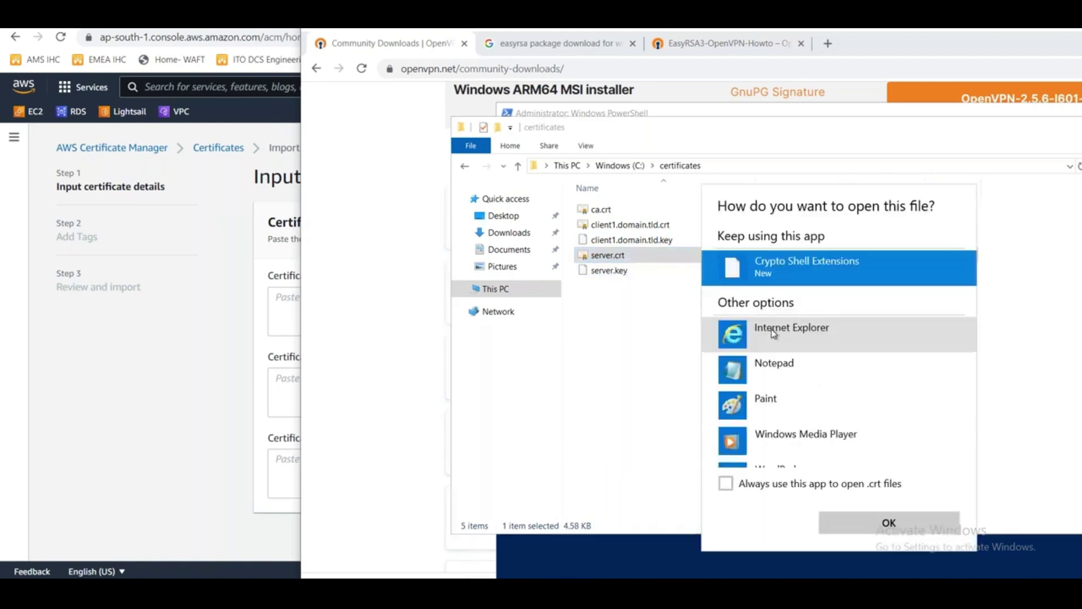
pyautogui.doubleClick(801, 376)
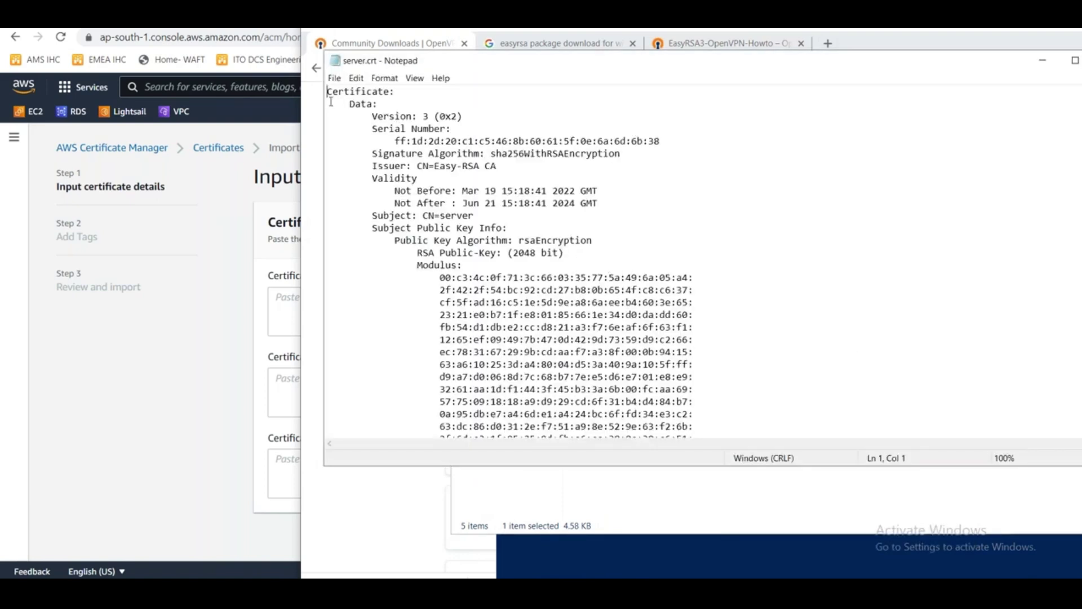
pyautogui.moveTo(376, 208); pyautogui.dragTo(535, 440)
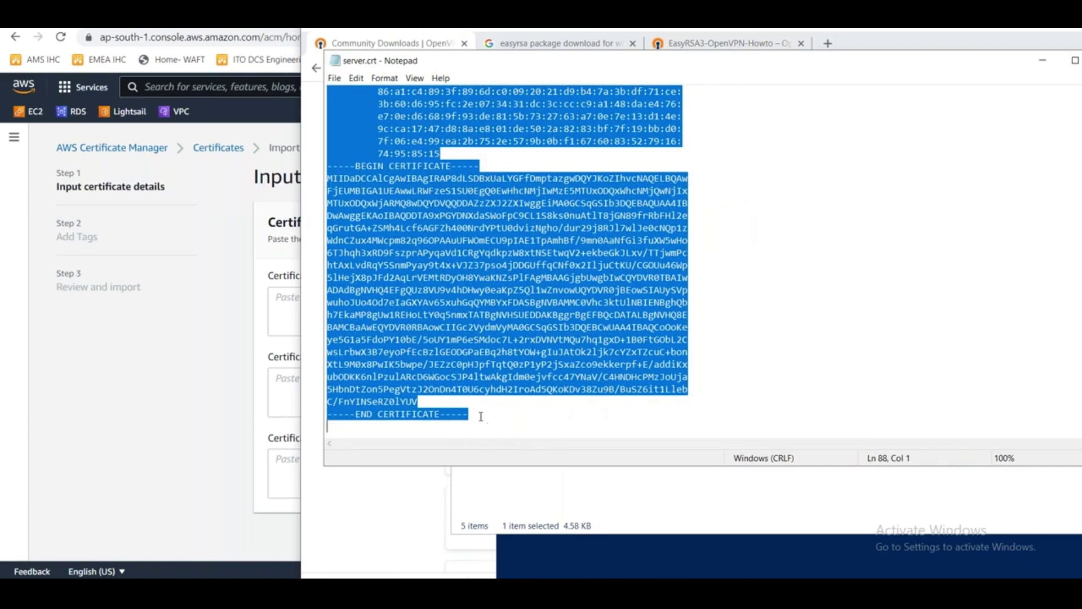
pyautogui.moveTo(481, 416); pyautogui.dragTo(471, 416)
# Switch to the AWS console and paste the server.crt contents as the certificate body in the import form
pyautogui.click(172, 360)
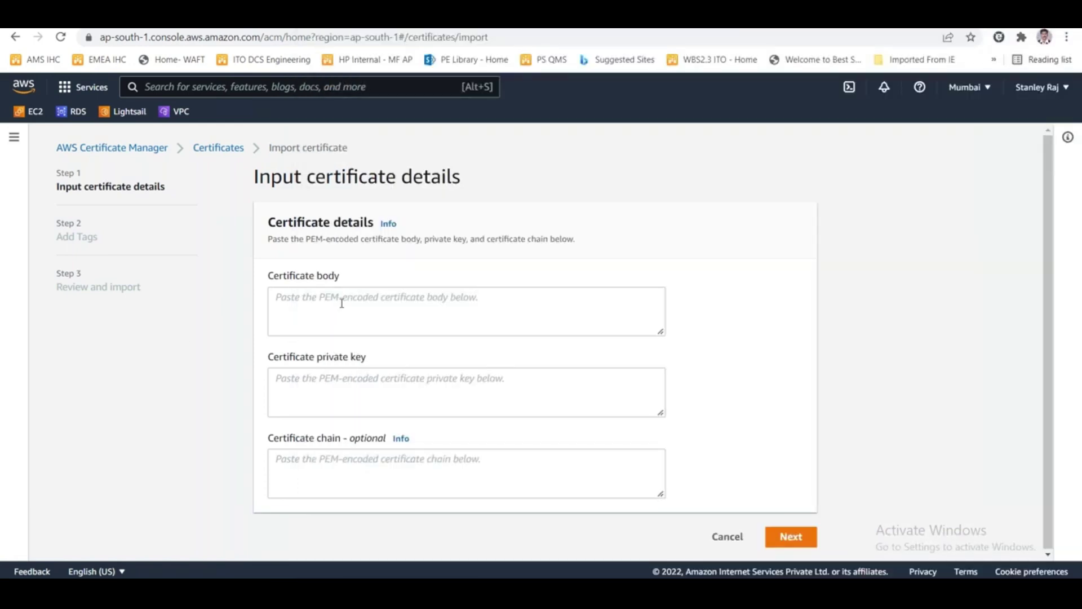
pyautogui.click(341, 303)
pyautogui.hotkey('ctrl', 'v')
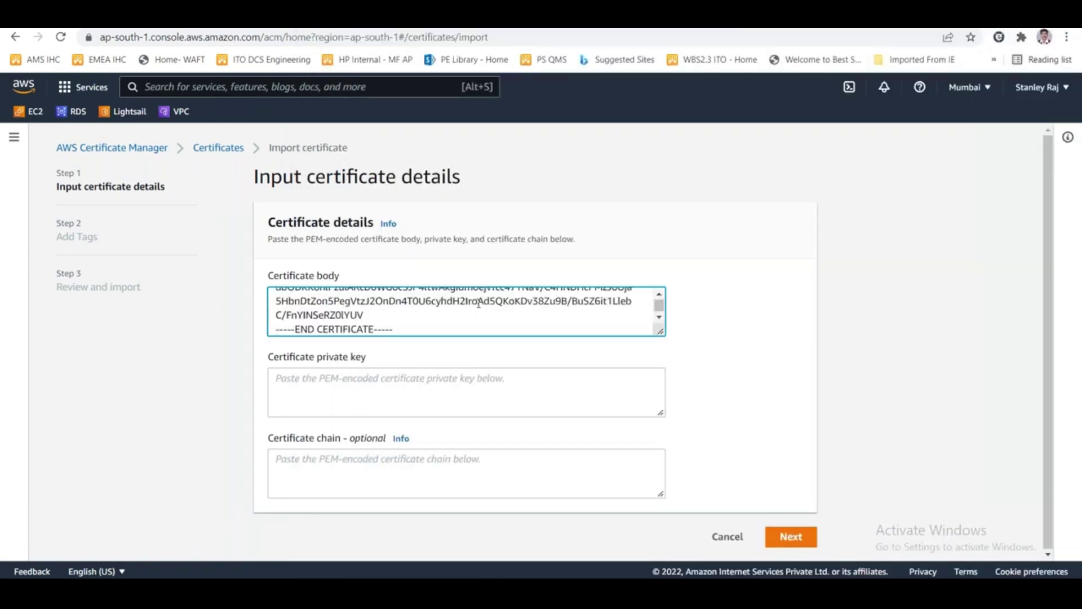
pyautogui.scroll(15, 479, 302)
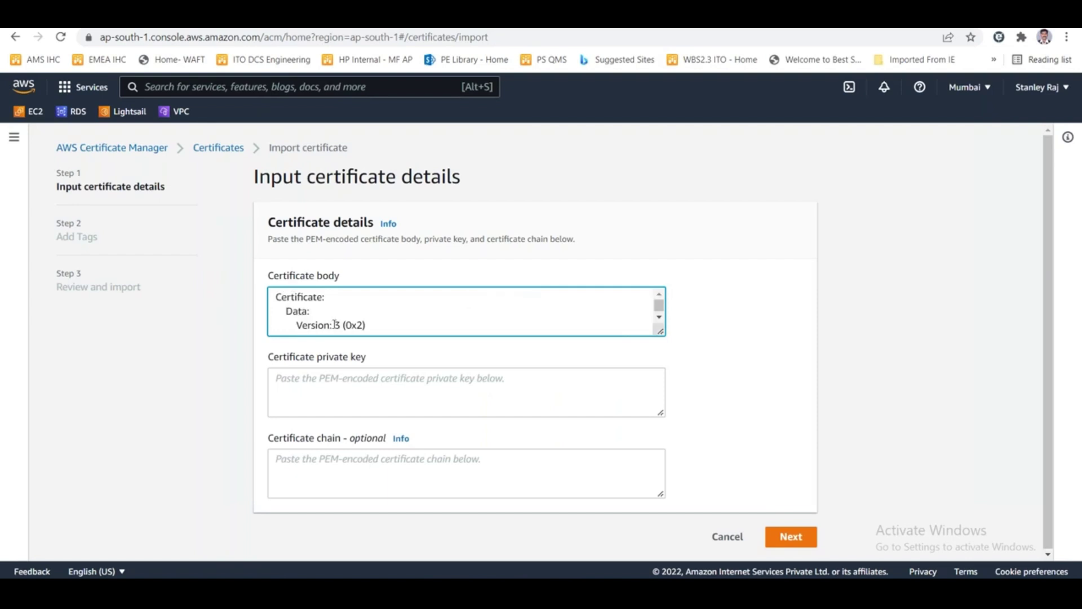
pyautogui.click(310, 383)
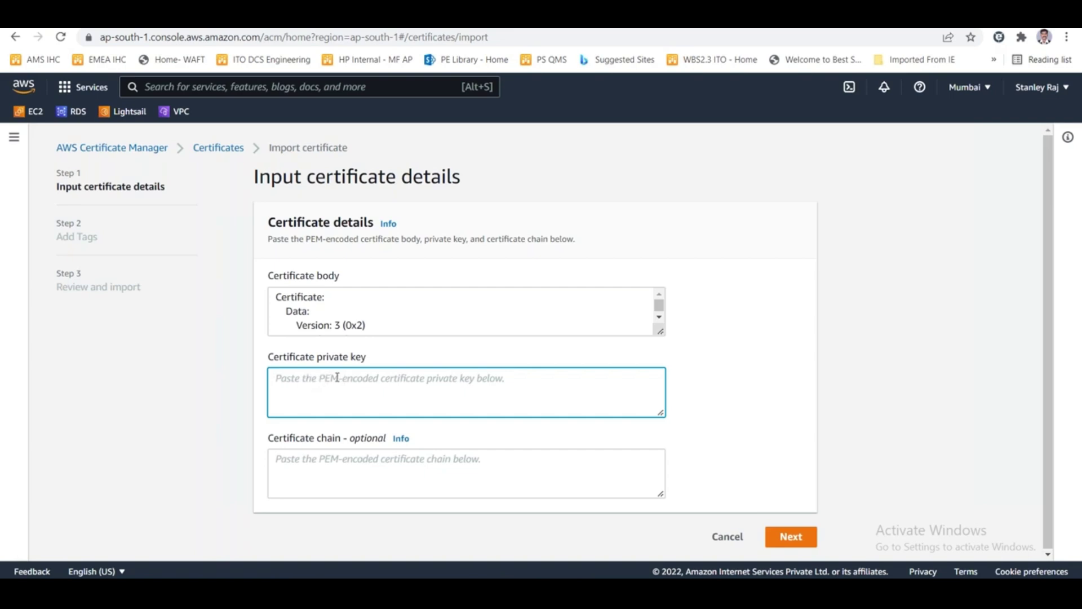
# Return to the C:\certificates folder, open server.key with Notepad and copy the entire private key
pyautogui.click(872, 324)
pyautogui.hotkey('alt', 'Tab')
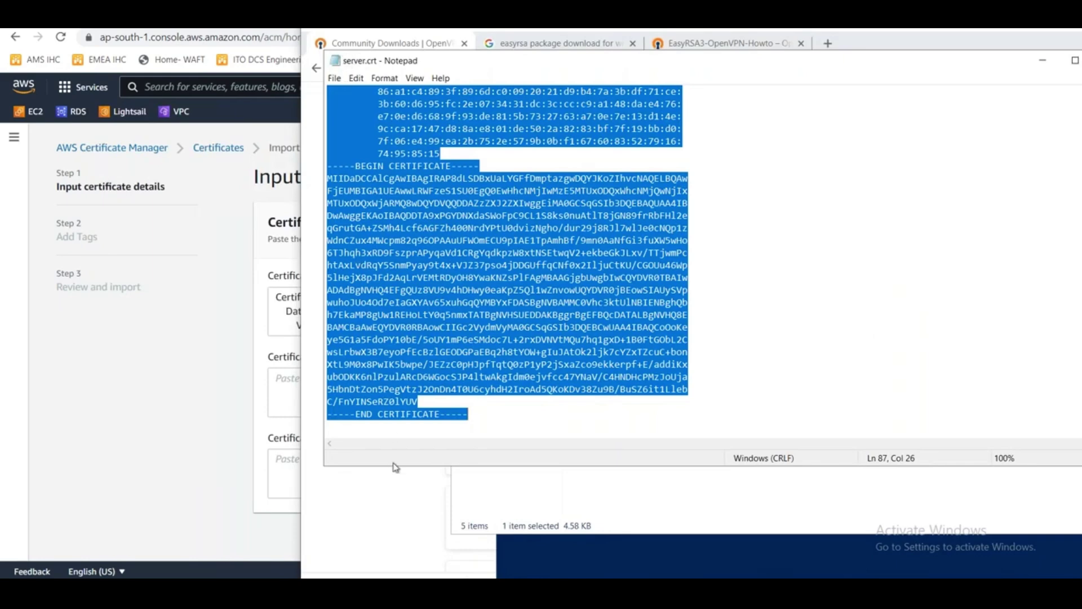
pyautogui.hotkey('alt', 'Tab')
pyautogui.click(602, 271)
pyautogui.rightClick(602, 273)
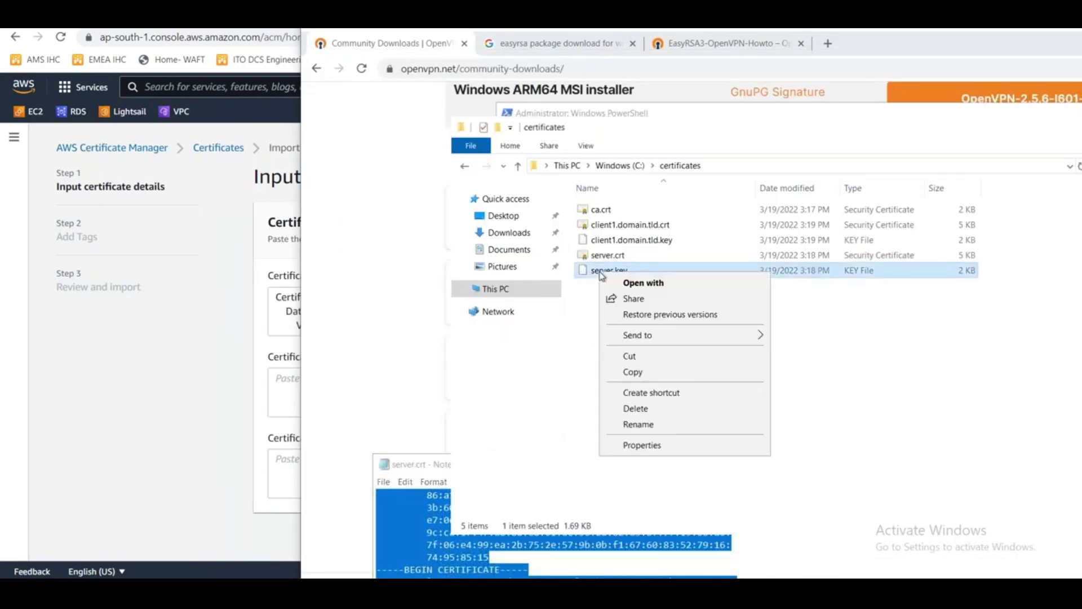
pyautogui.click(658, 285)
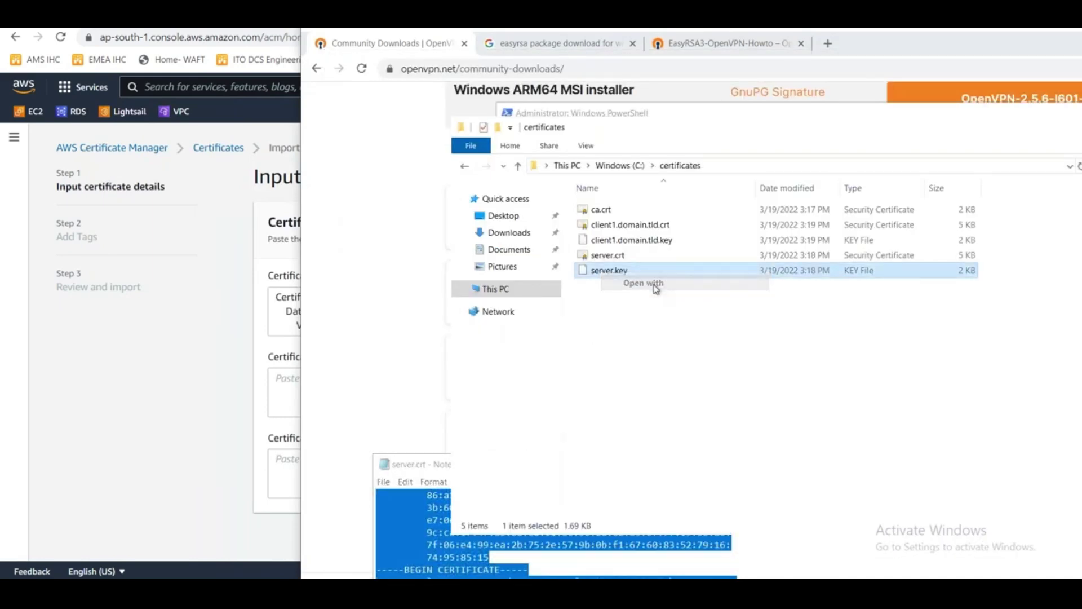
pyautogui.click(773, 260)
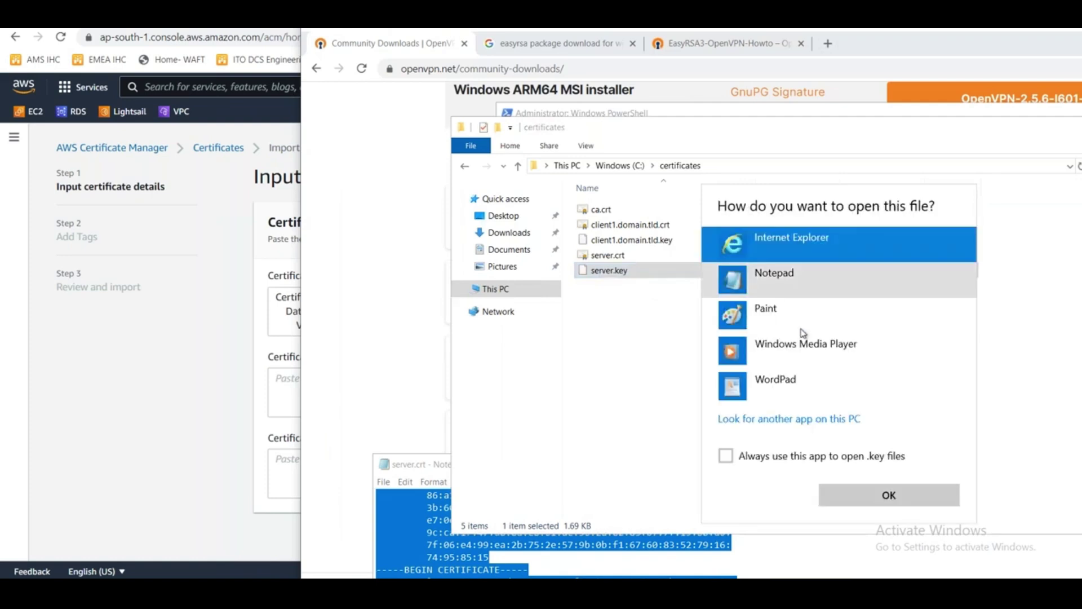
pyautogui.doubleClick(767, 286)
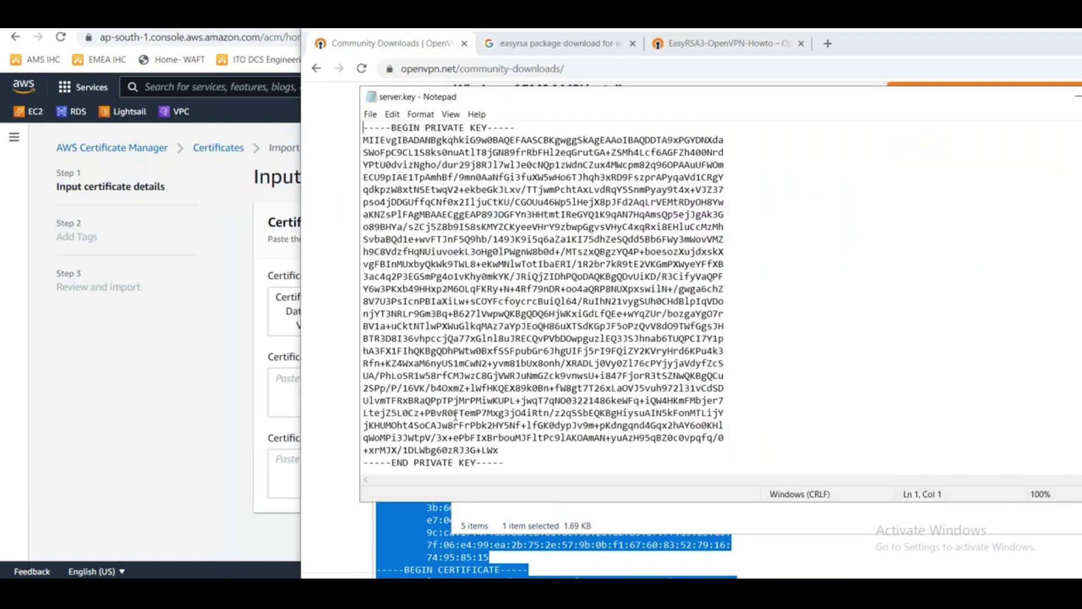
pyautogui.moveTo(516, 465); pyautogui.dragTo(360, 123)
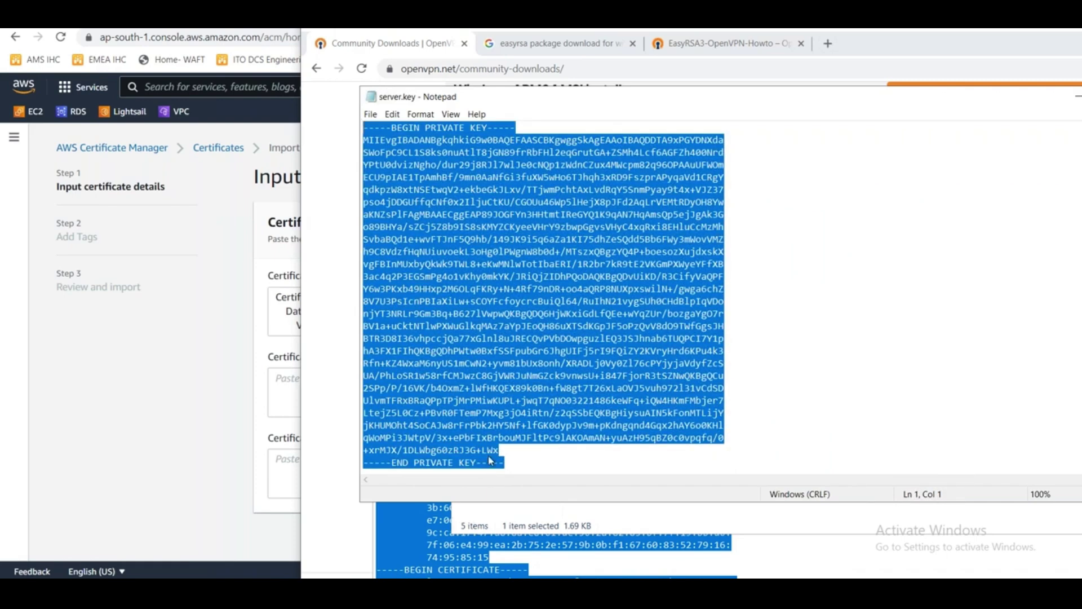
pyautogui.click(336, 234)
# Switch to the AWS import form and paste the server's private key as the certificate private key
pyautogui.click(164, 410)
pyautogui.click(300, 380)
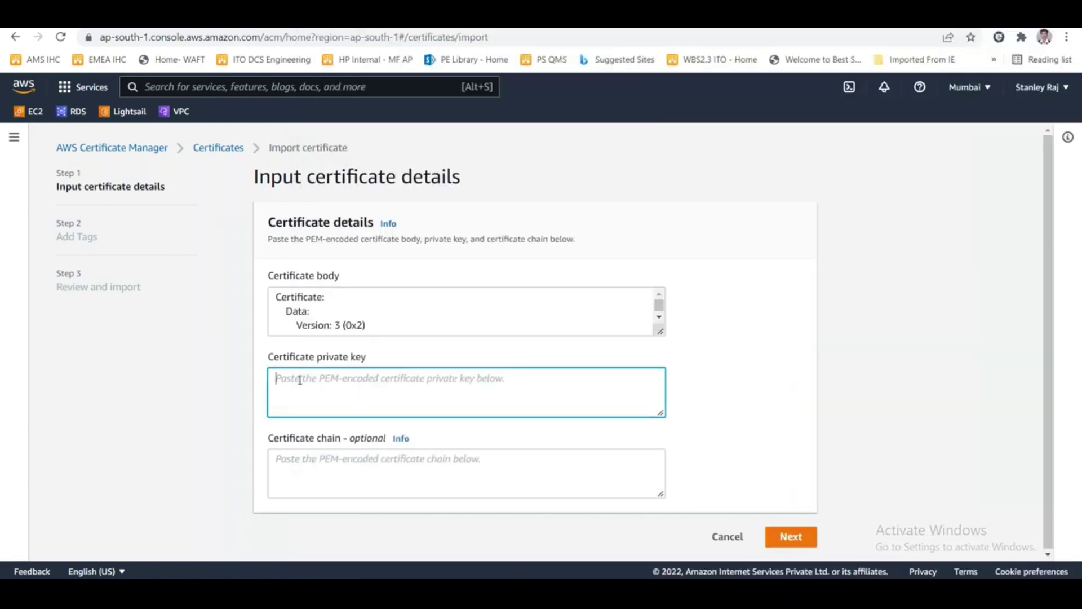
pyautogui.hotkey('ctrl', 'v')
pyautogui.click(405, 468)
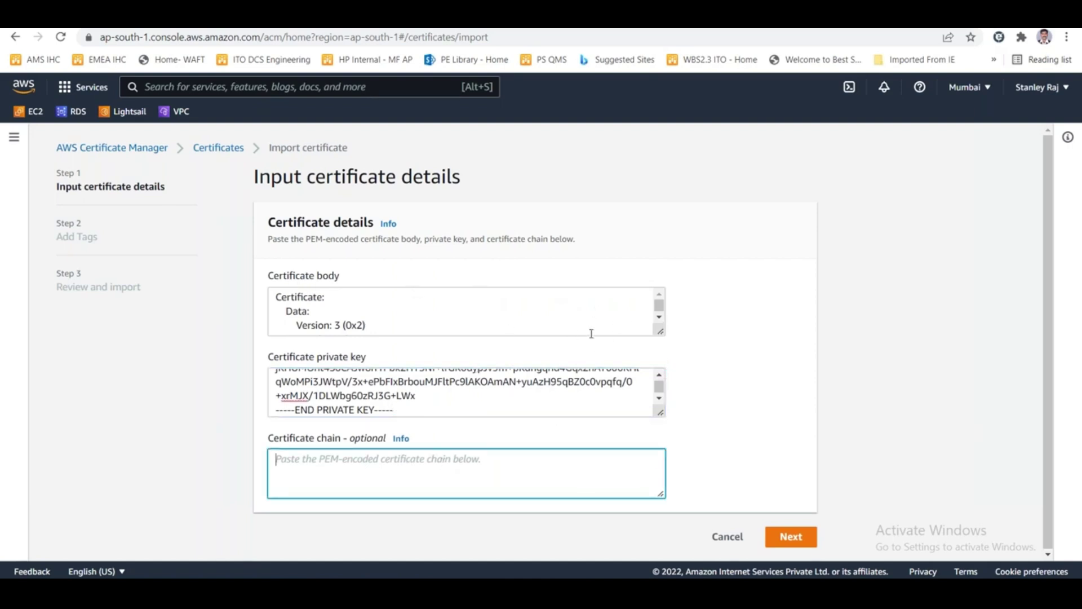
# Review the pasted certificate body and private key in the import form for completeness
pyautogui.click(662, 322)
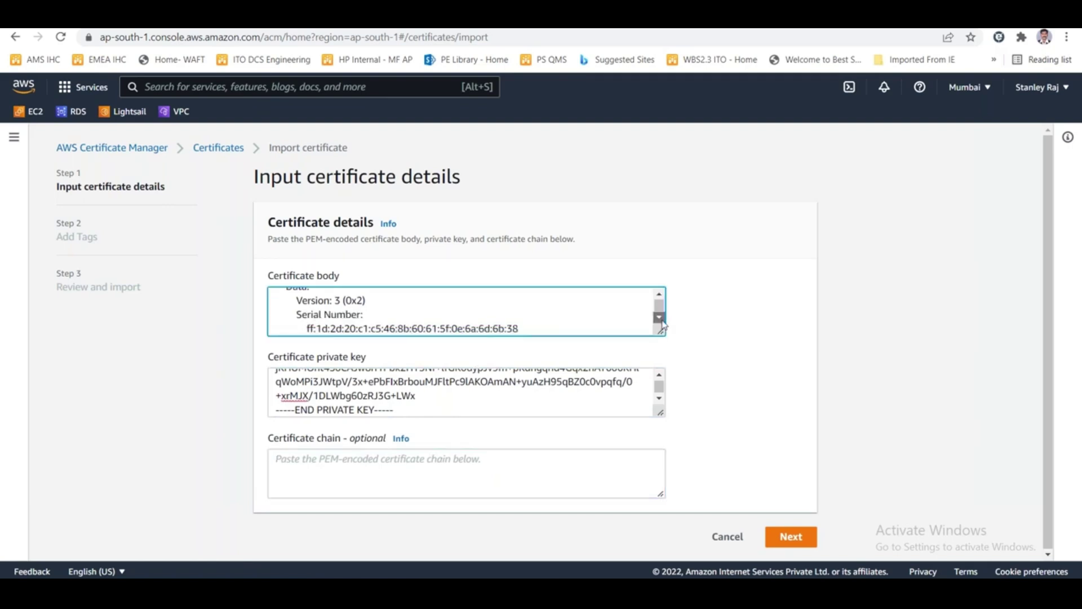
pyautogui.moveTo(663, 324); pyautogui.dragTo(662, 324)
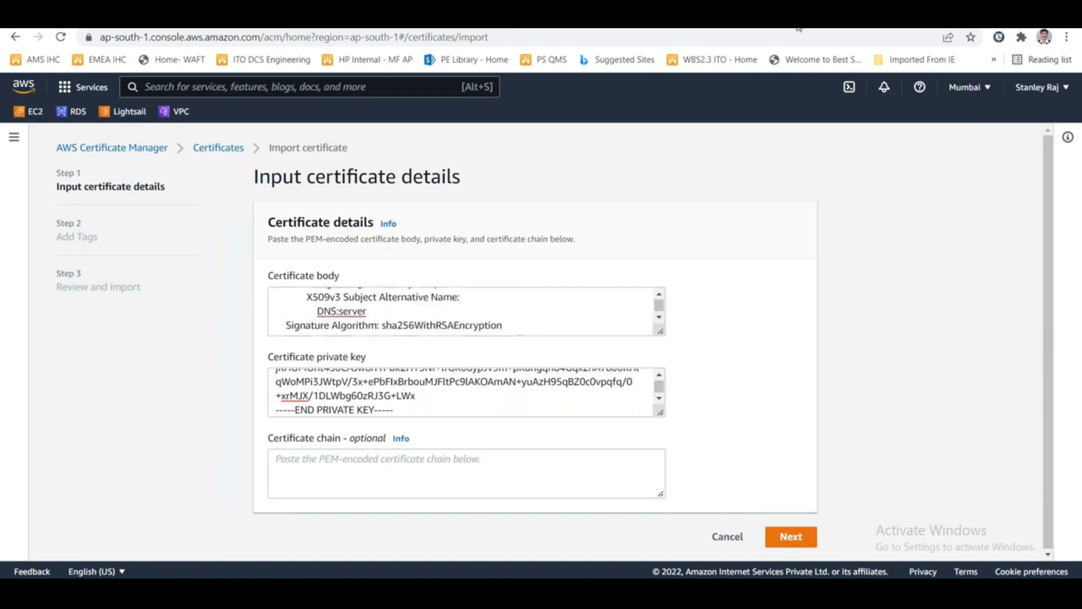
pyautogui.moveTo(663, 298); pyautogui.dragTo(660, 320)
pyautogui.click(659, 294)
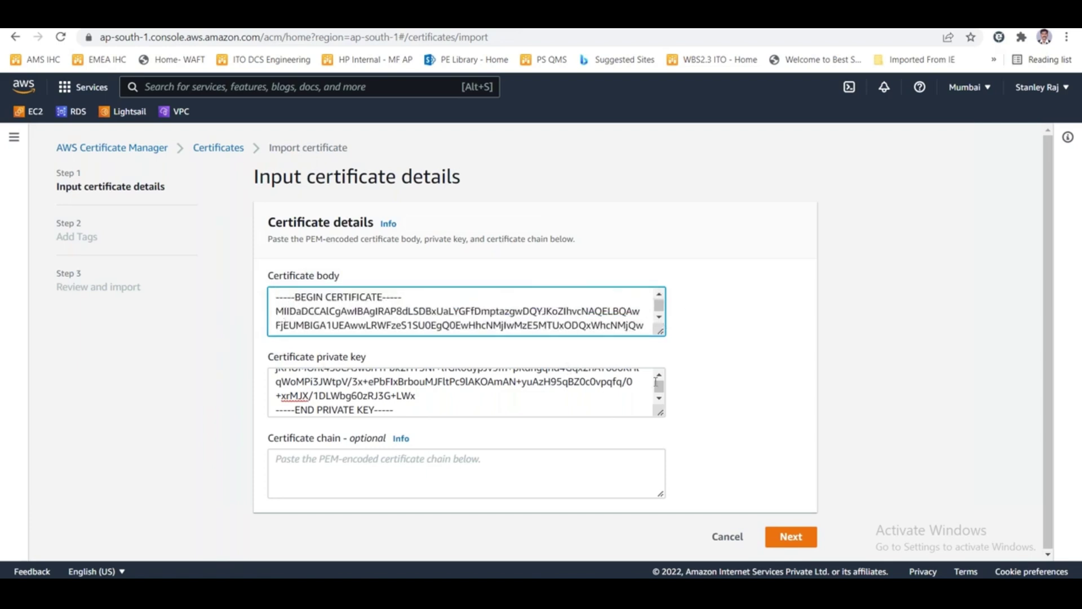
pyautogui.moveTo(658, 382); pyautogui.dragTo(657, 400)
pyautogui.click(444, 475)
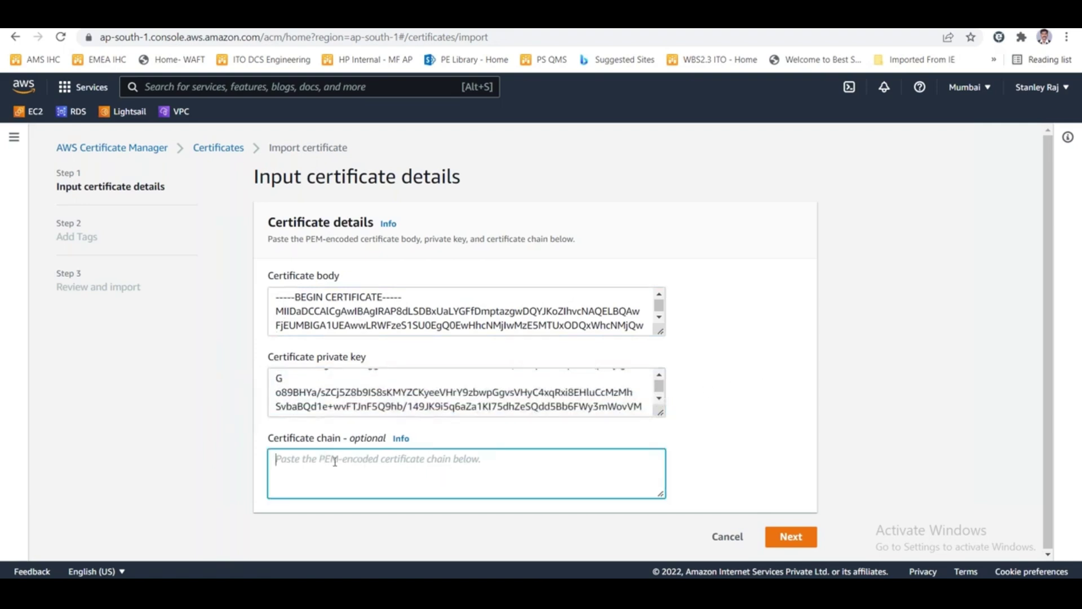
pyautogui.click(795, 357)
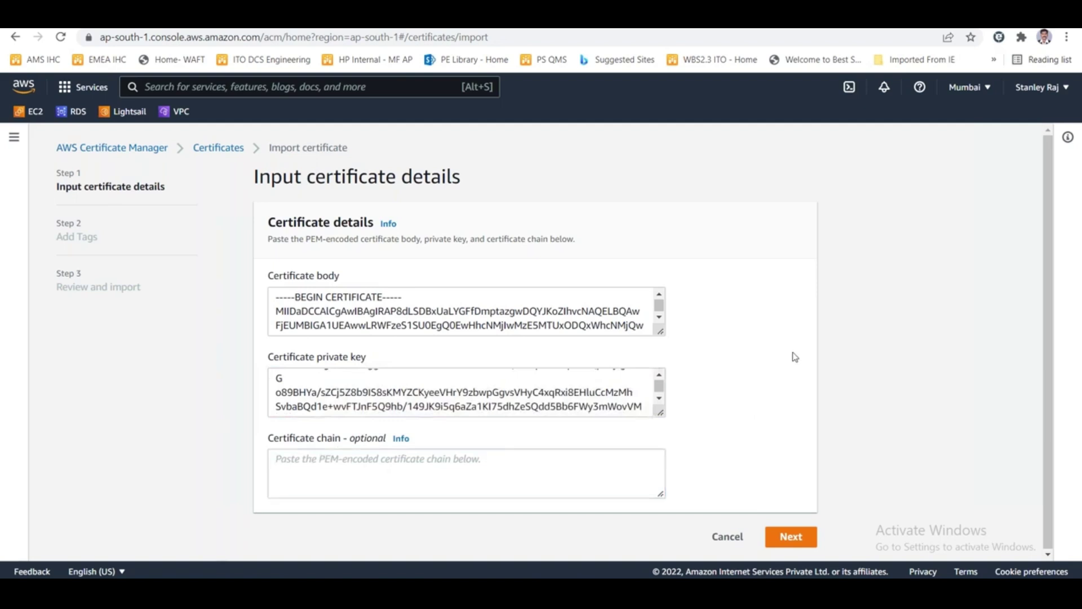
# Switch to the remote desktop's C:\certificates folder, open ca.crt with Notepad and copy the entire certificate
pyautogui.hotkey('alt', 'Tab')
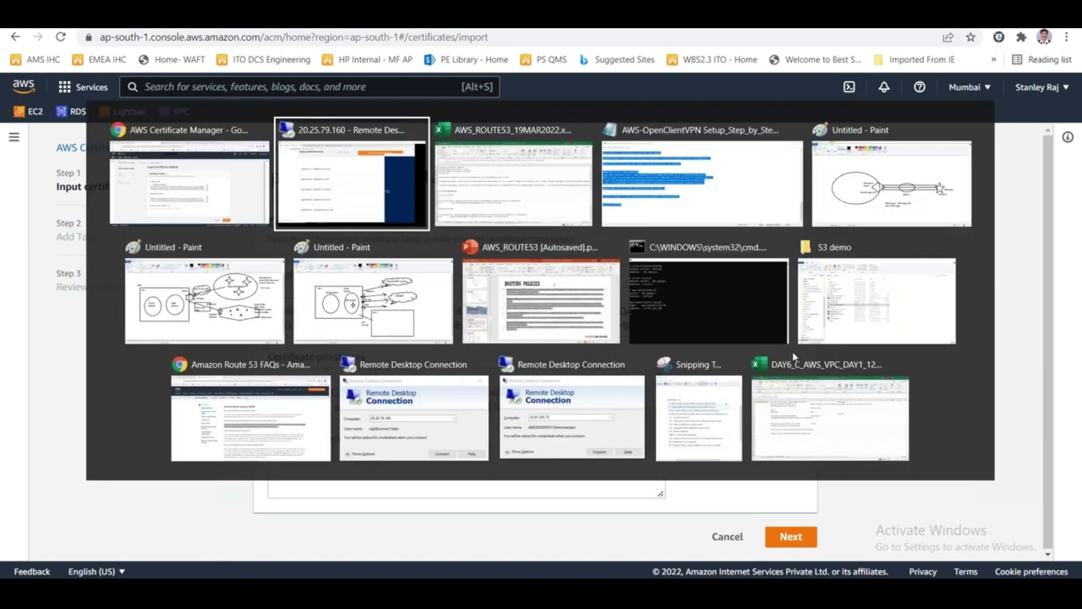
pyautogui.hotkey('alt', 'Tab')
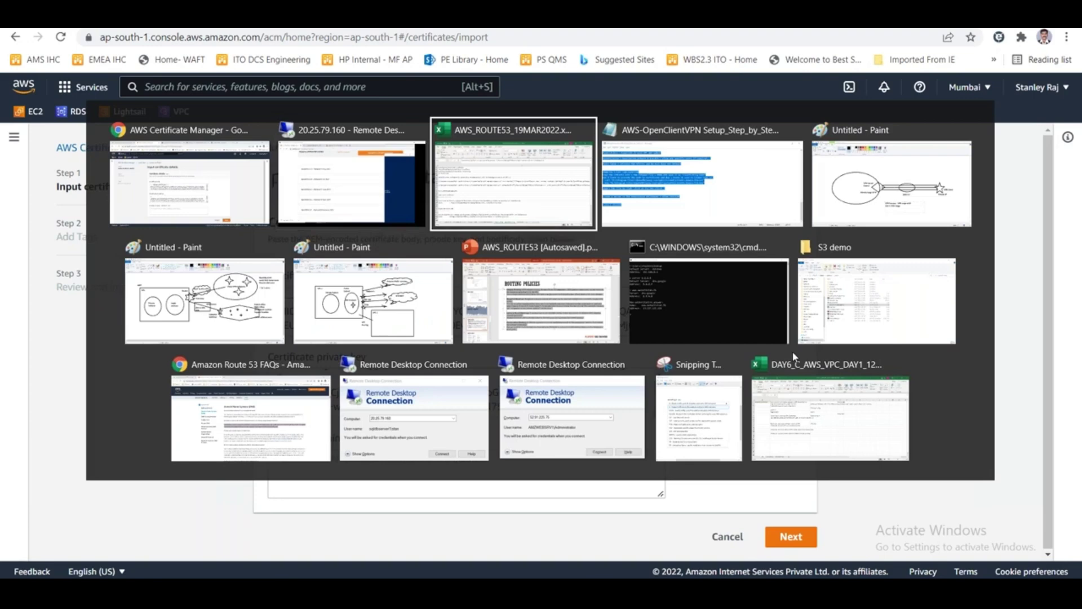
pyautogui.hotkey('alt', 'Tab')
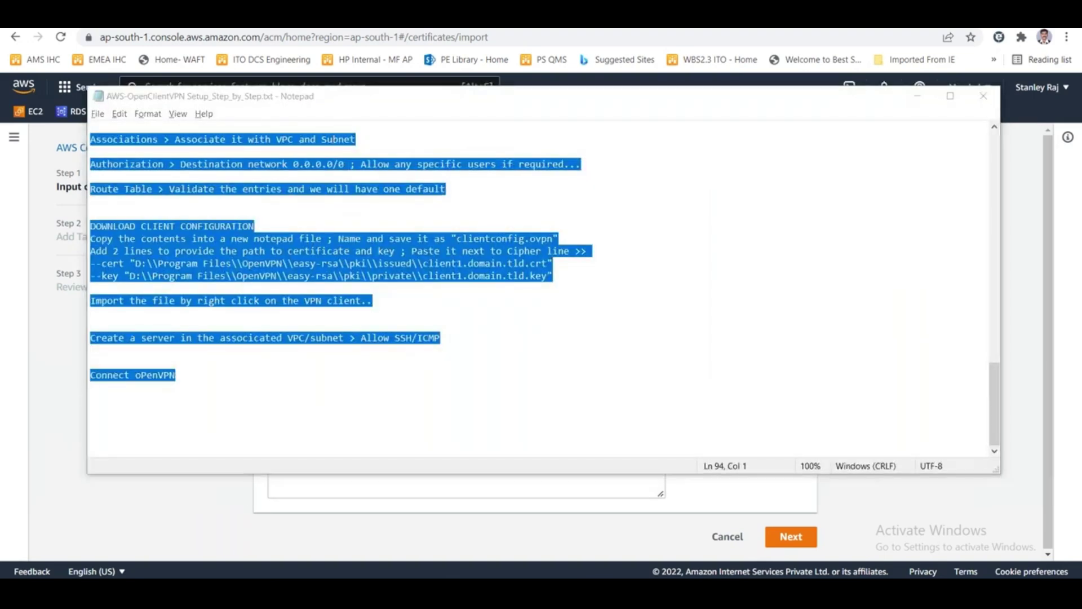
pyautogui.hotkey('alt', 'Tab')
pyautogui.hotkey('alt', 'Tab')
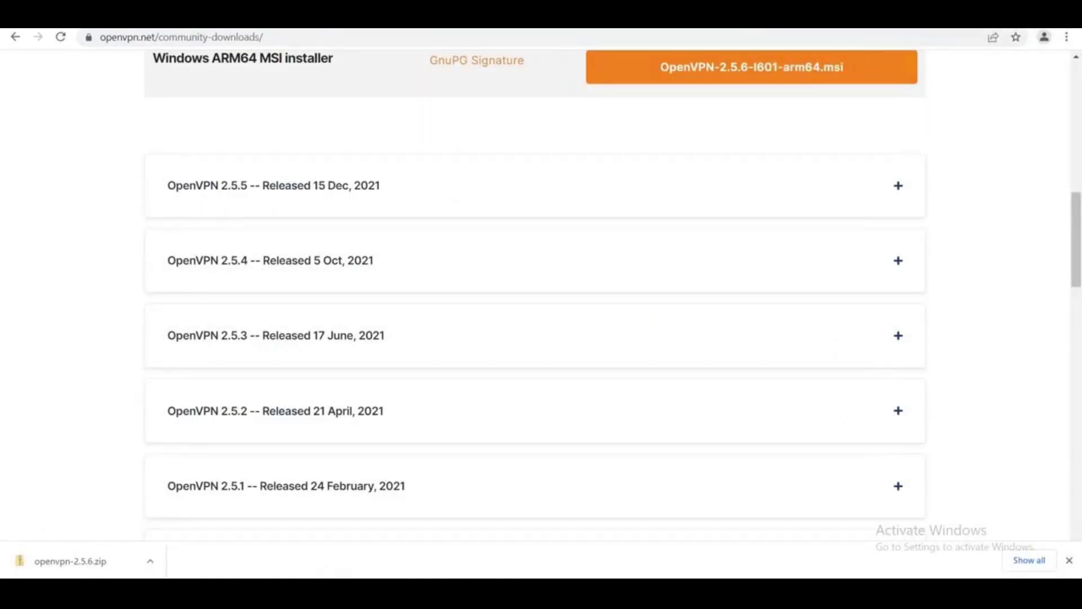
pyautogui.hotkey('alt', 'Tab')
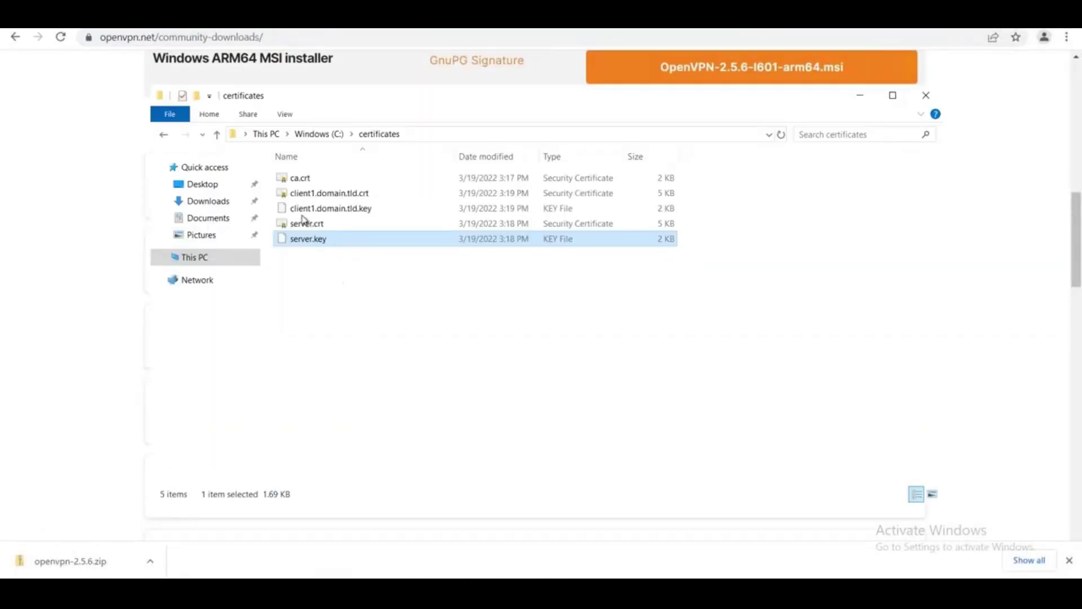
pyautogui.click(303, 179)
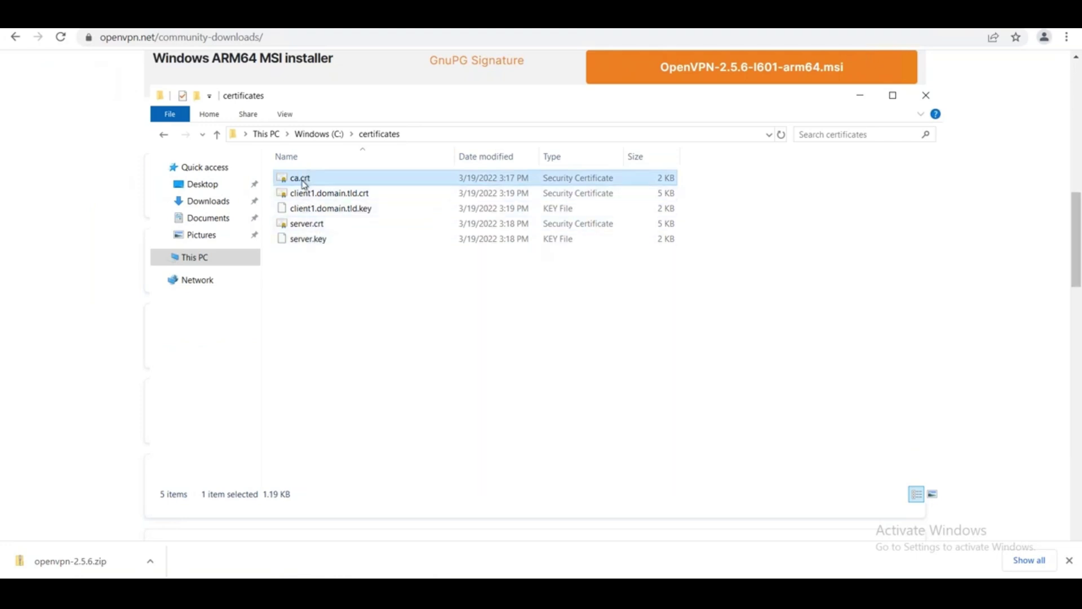
pyautogui.rightClick(305, 183)
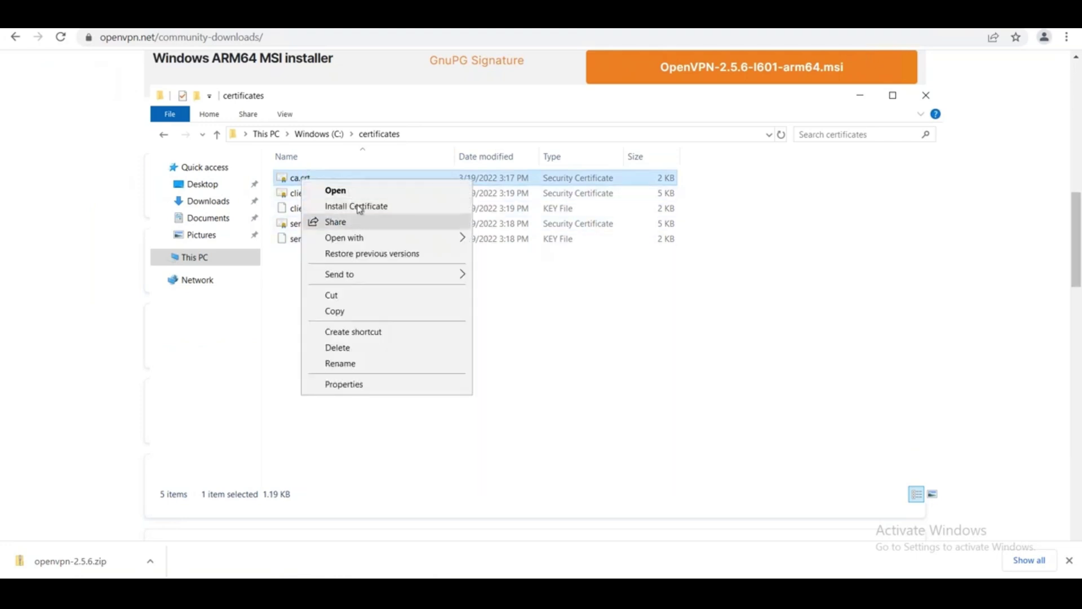
pyautogui.moveTo(389, 237)
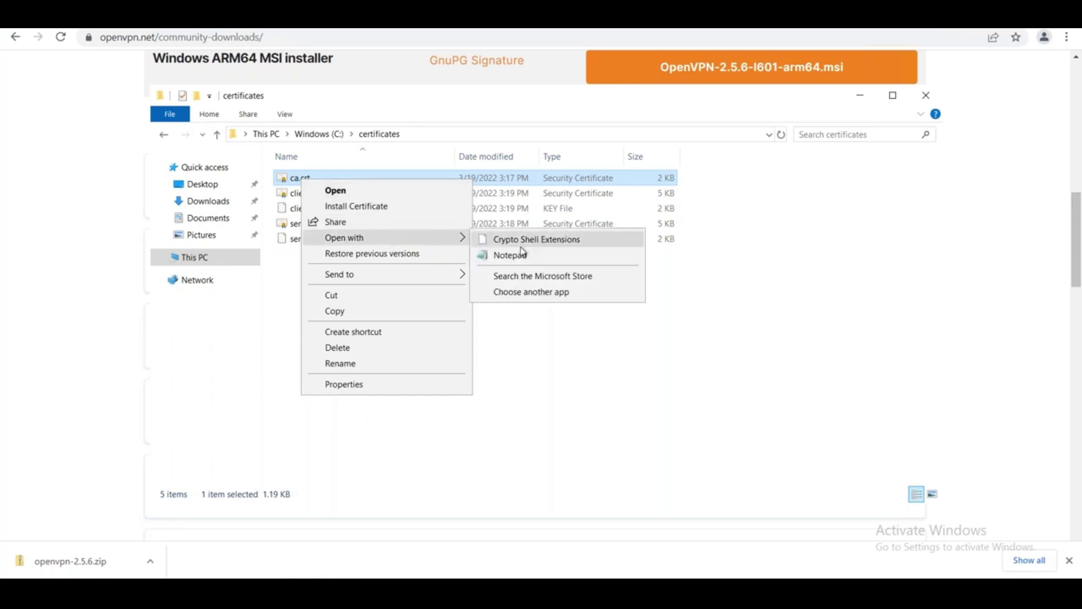
pyautogui.click(513, 255)
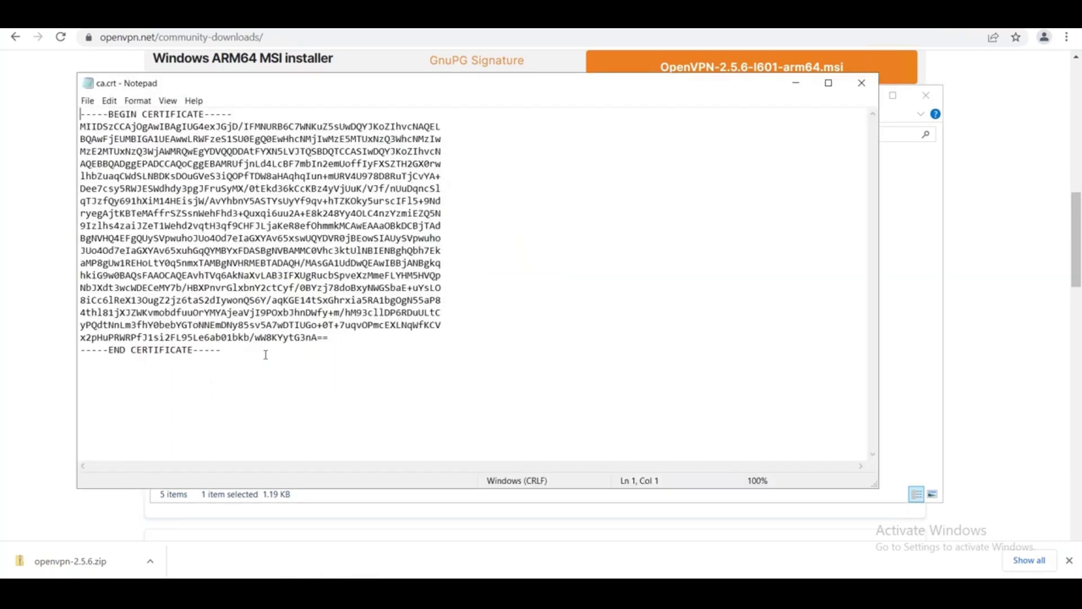
pyautogui.moveTo(239, 349); pyautogui.dragTo(65, 112)
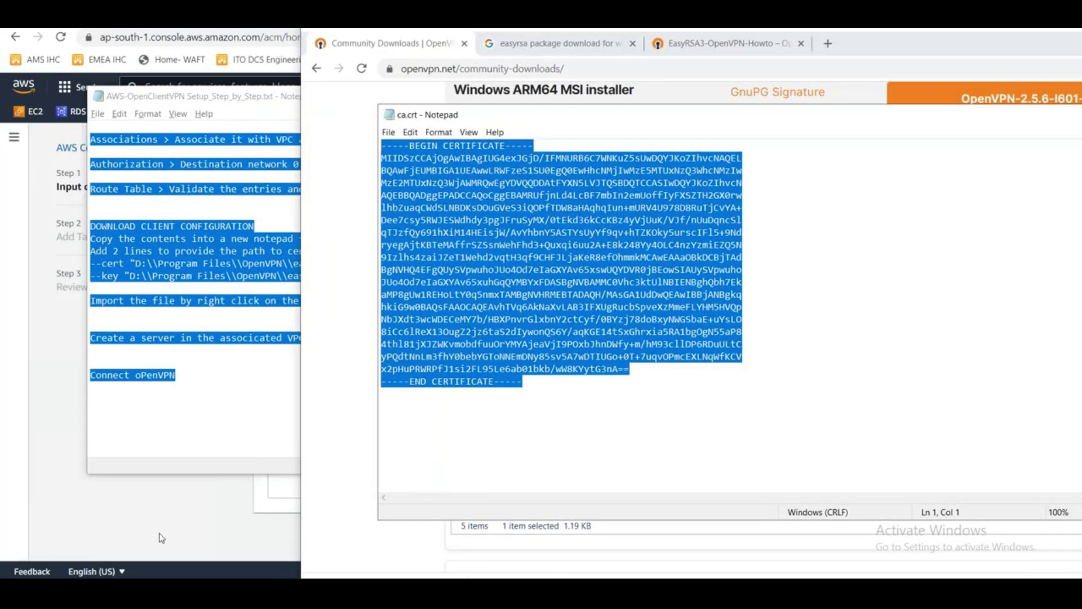
# Switch to the AWS import form, paste the ca.crt contents as the certificate chain and continue to the tags
pyautogui.click(169, 527)
pyautogui.click(353, 471)
pyautogui.hotkey('ctrl', 'v')
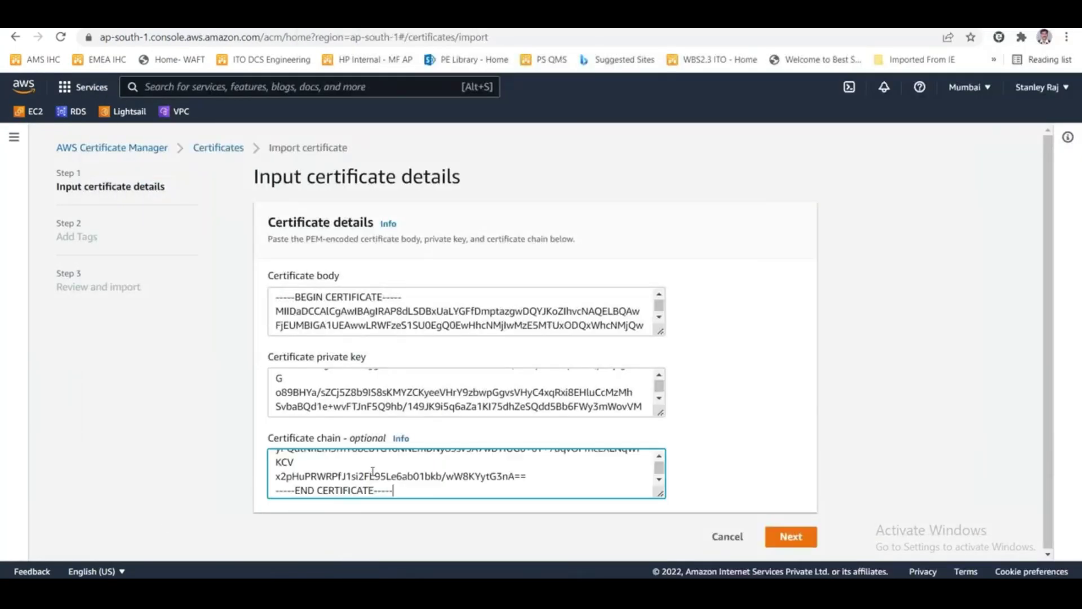
pyautogui.scroll(5, 633, 463)
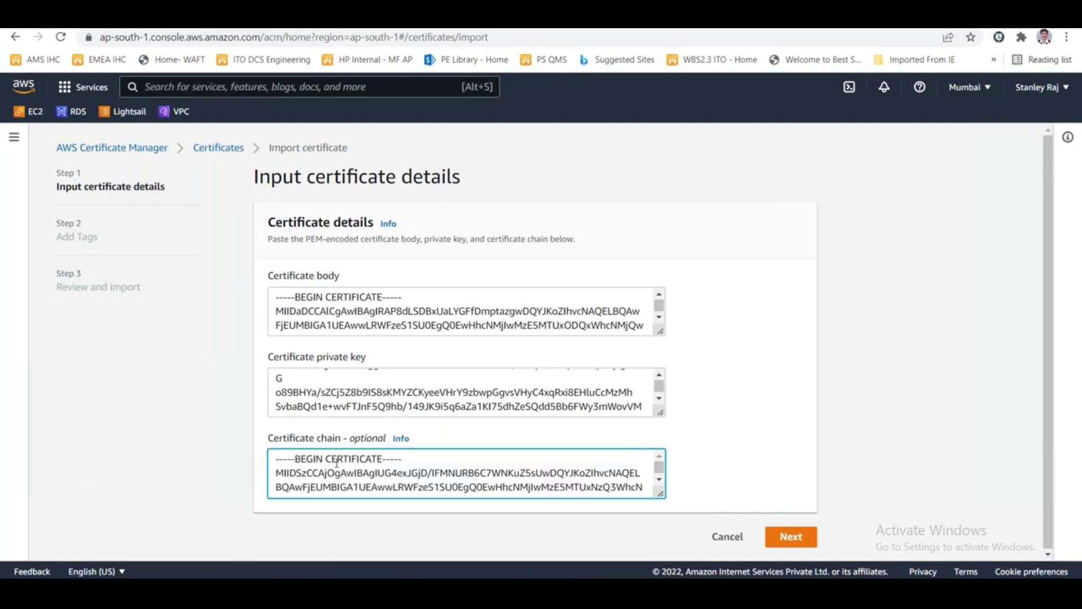
pyautogui.click(788, 539)
# Add a tag with key Name and value Server, and continue to the import review
pyautogui.click(374, 299)
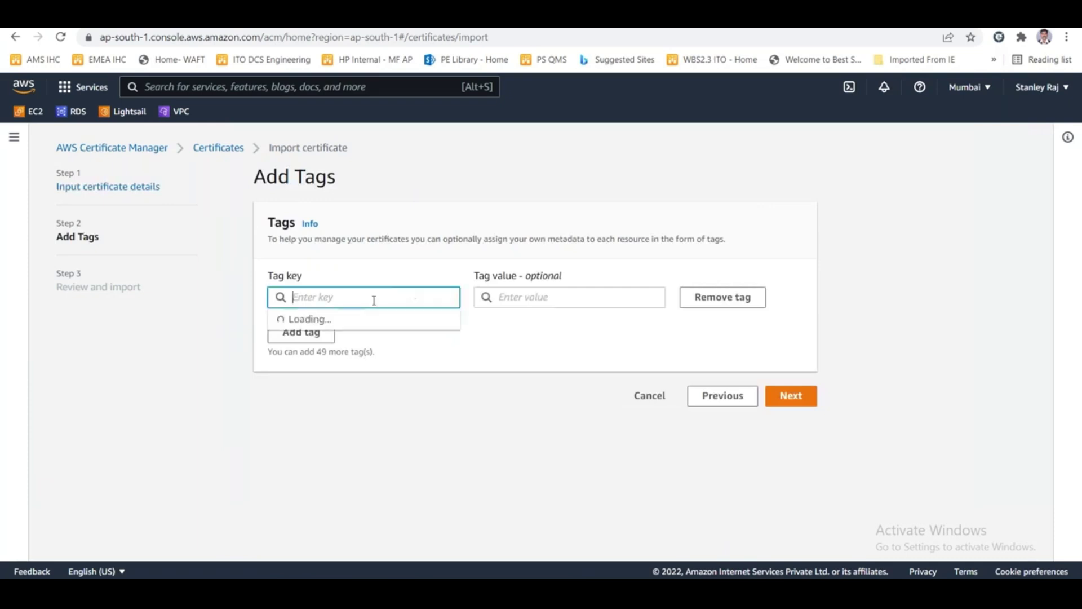
pyautogui.write('Name')
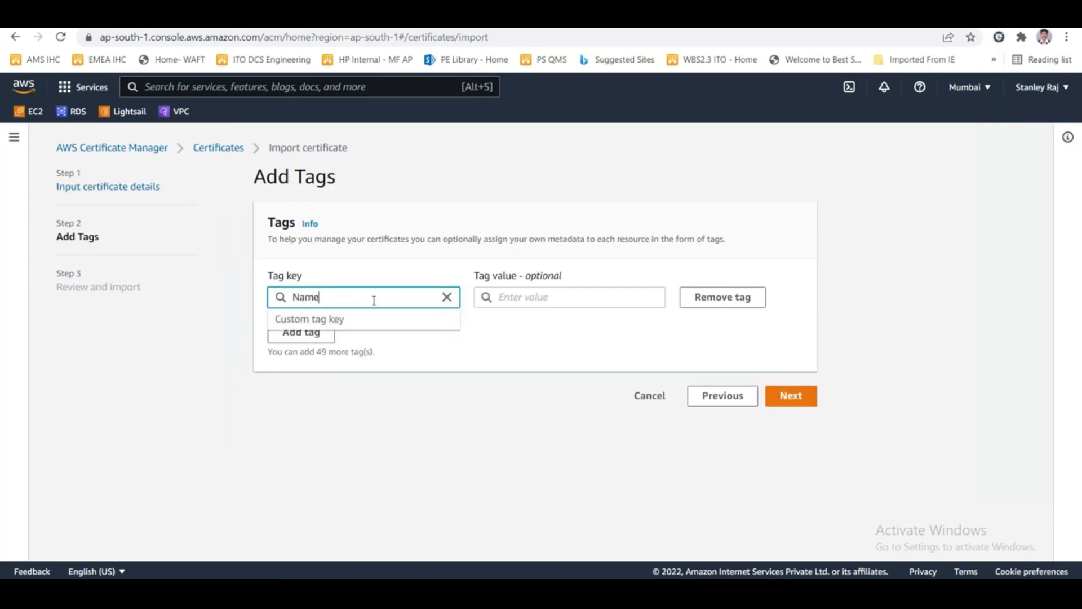
pyautogui.press('Tab')
pyautogui.write('Server')
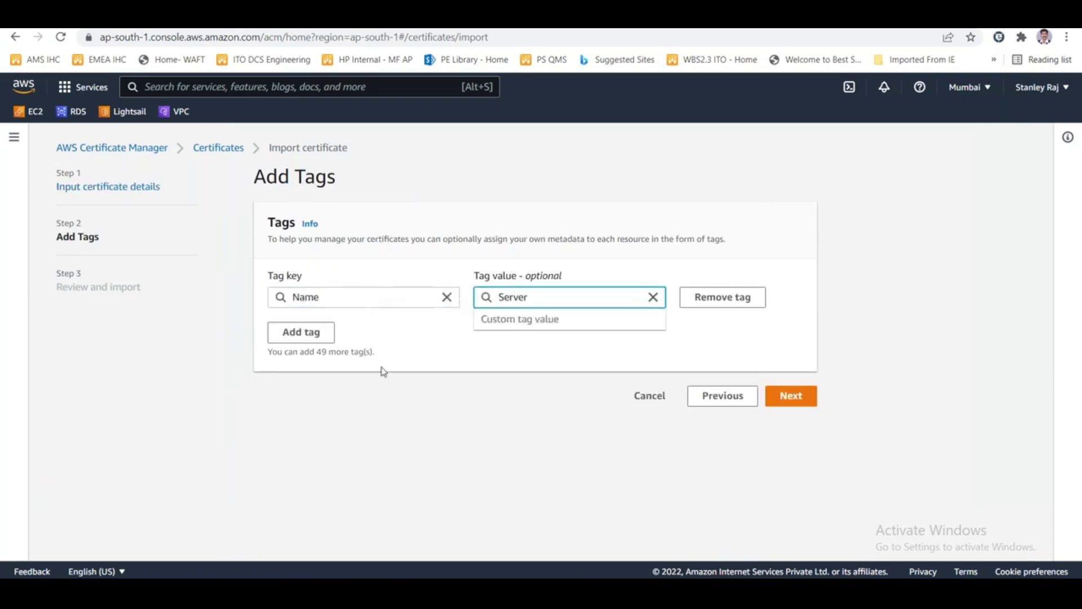
pyautogui.click(401, 439)
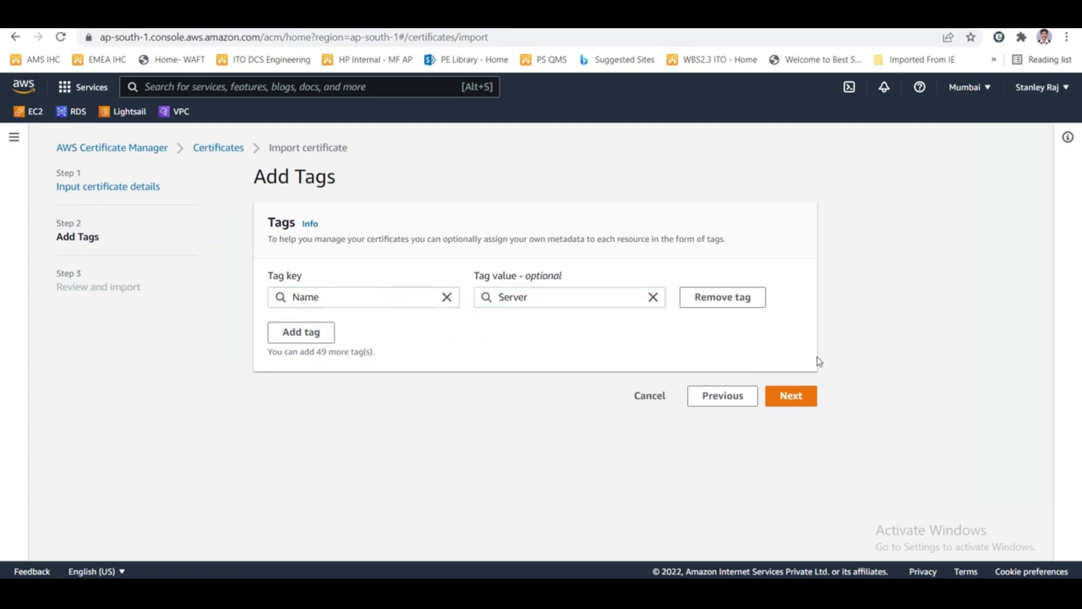
pyautogui.click(792, 396)
# Review the server certificate's details, including the certificate body, and import it into Certificate Manager
pyautogui.scroll(-3, 558, 461)
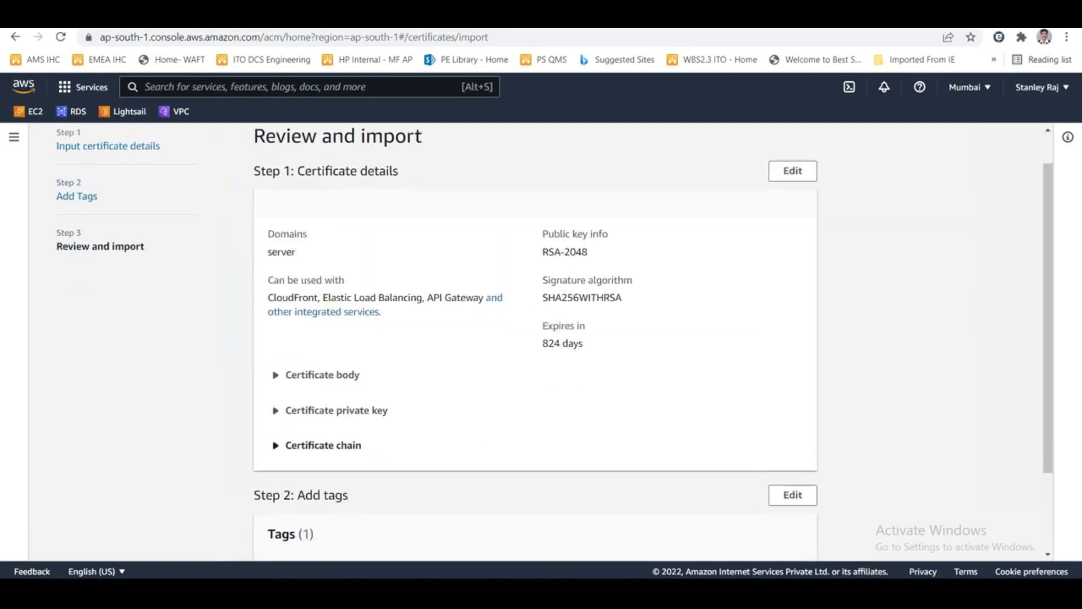
pyautogui.scroll(3, 548, 451)
pyautogui.click(342, 414)
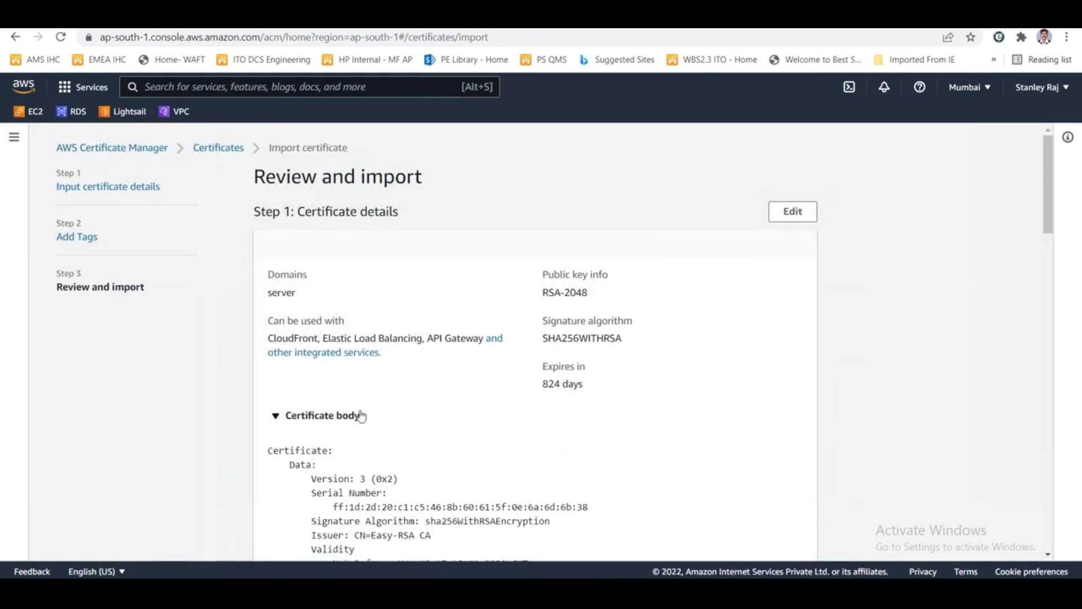
pyautogui.click(350, 417)
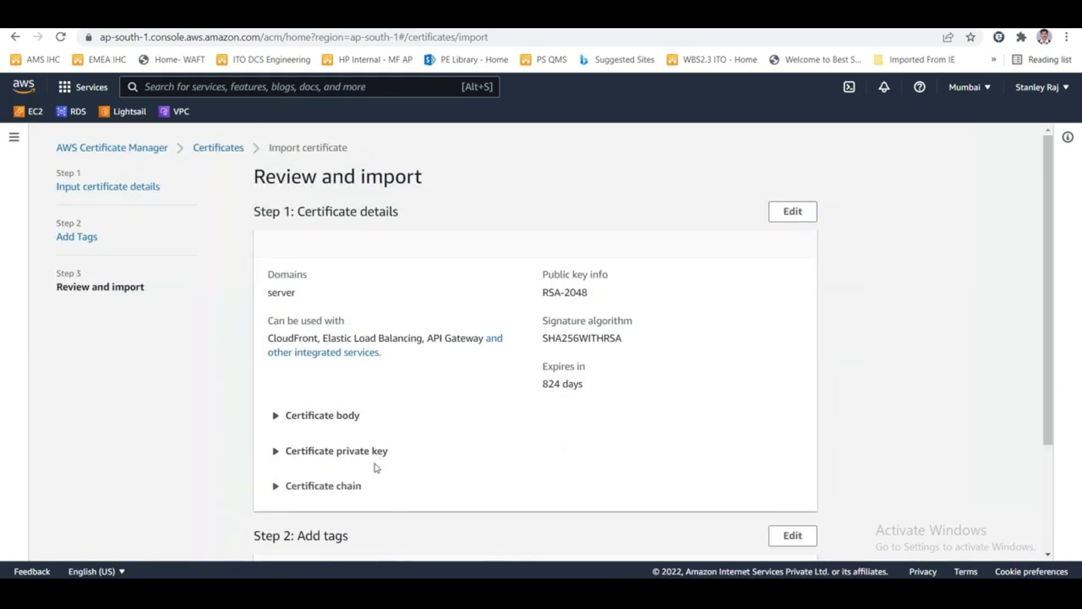
pyautogui.scroll(-3, 374, 466)
pyautogui.scroll(3, 375, 467)
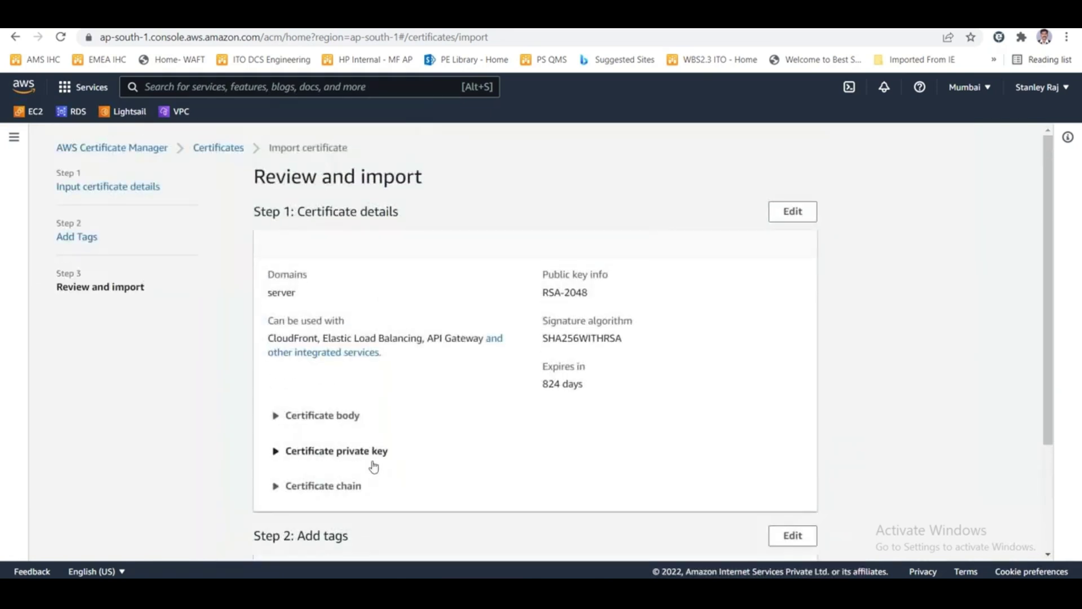
pyautogui.scroll(-3, 373, 465)
pyautogui.click(801, 535)
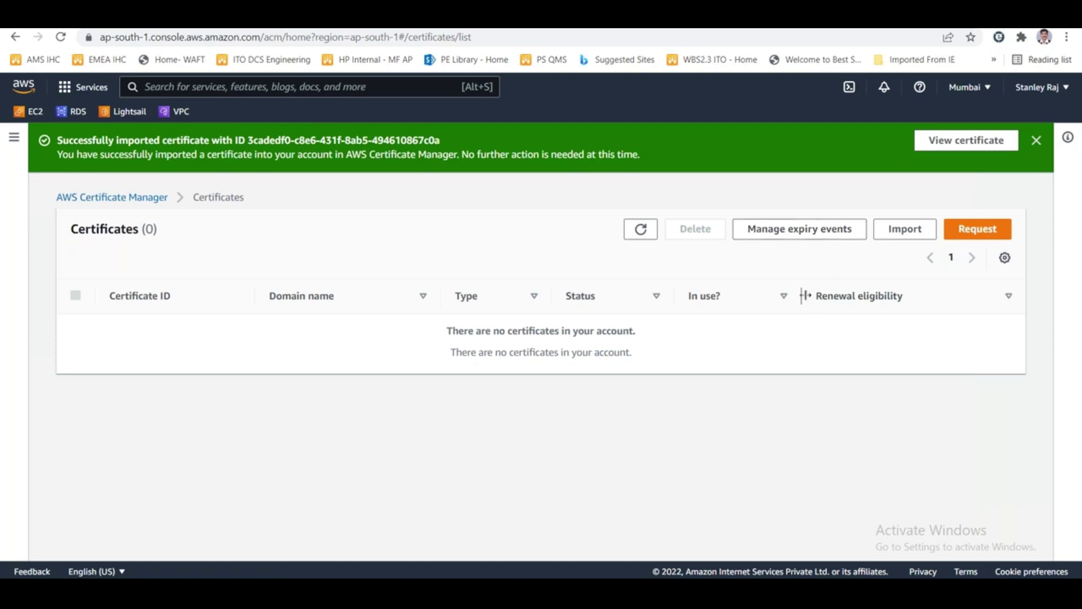
# Start a second certificate import and paste the ca.crt contents as its certificate chain
pyautogui.click(901, 230)
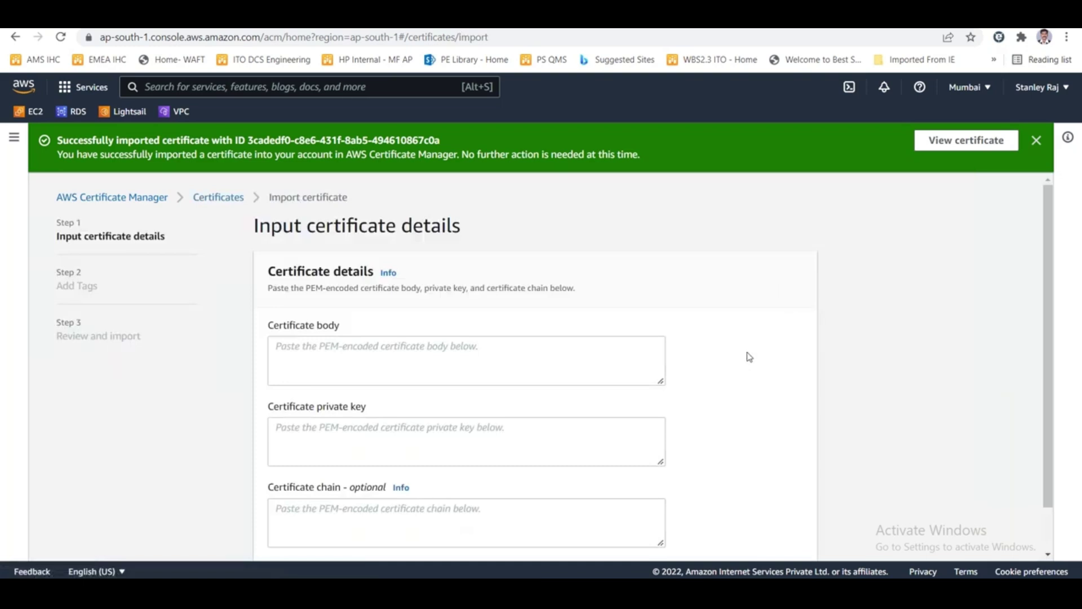
pyautogui.hotkey('alt', 'Tab')
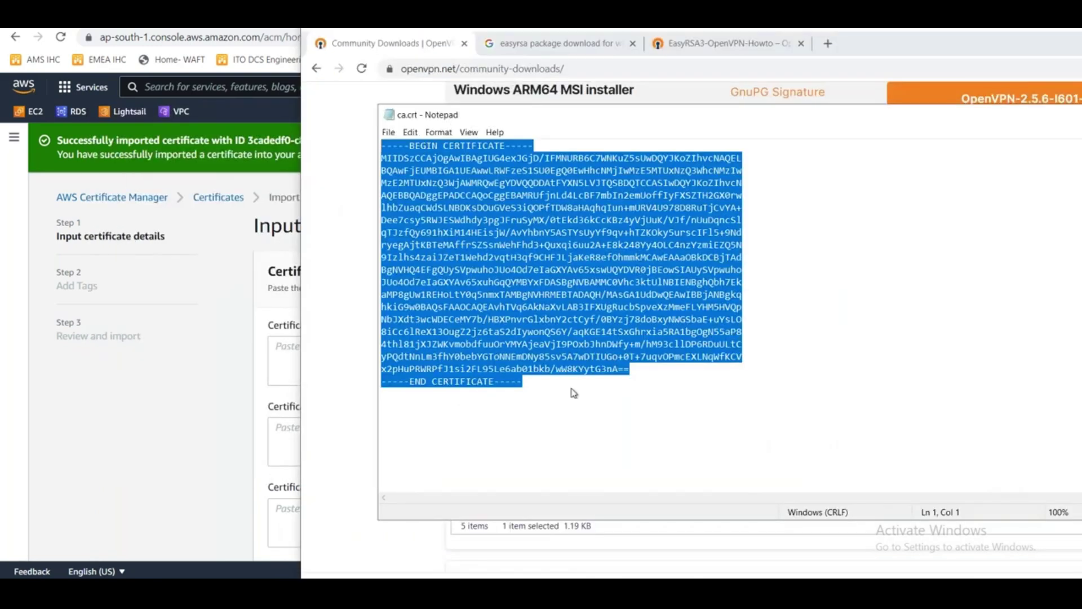
pyautogui.click(225, 437)
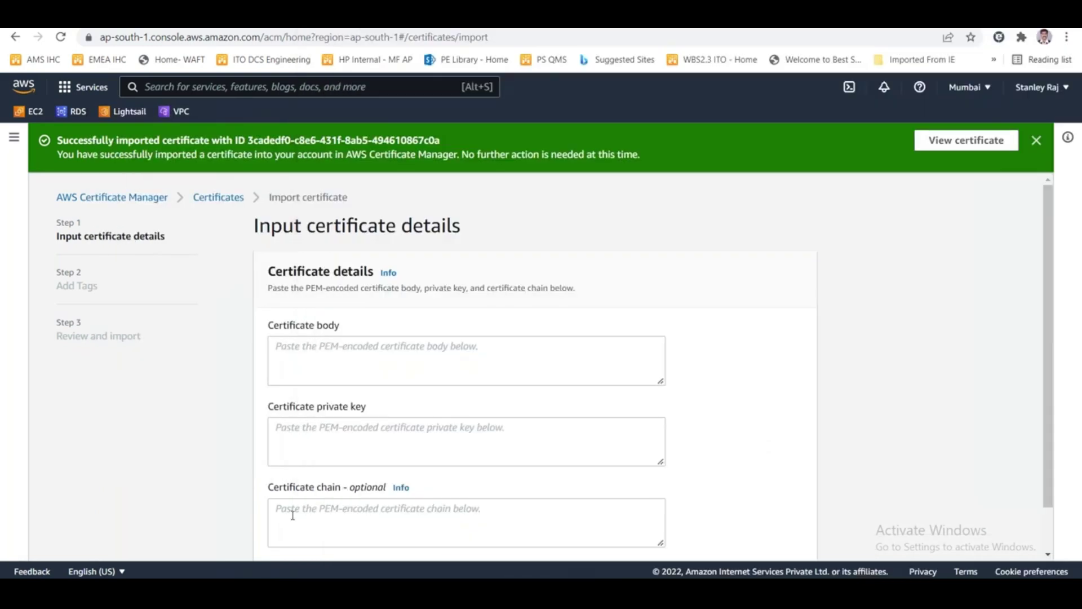
pyautogui.click(292, 513)
pyautogui.write('-----BEGIN CERTIFICATE----- MIIDSzCCAjOgAwIBAgIUG4exJGjD/IFMNURB6C7WNKuZ5sUwDQYJKoZIhvcNAQEL BQAwFjEUMBIGA1UEAwwLRWFzeS1SU0EgQ0EwHhcNMjIwMzE5MTUxNzQ3WhcNMzIw MzE2MTUxNzQ3WjAWMRQwEgYDVQQDDAtFYXN5LVJTQSBDQTCCASIwDQYJKoZIhvcN AQEBBQADggEPADCCAQoCggEBAMRUfjnLd4LcBF7mbIn2emUoffIyFXSZTH2GX0rw lhbZuaqCWdSLNBDKsDOuGVeS3iQOPfTDW8aHAqhqIun+mURV4U978D8RuTjCvYA+ Dee7csy5RWJESWdhdy3pgJFruSyMX/0tEkd36kCcKBz4yVjUuK/VJf/nUuDqncSl qTJzfQy691hXiM14HEisjW/AvYhbnY5ASTYsUyYf9qv+hTZKOky5urscIFl5+9Nd ryegAjtKBTeMAffrSZSsnWehFhd3+Quxqi6uu2A+E8k248Yy4OLC4nzYzmiEZQ5N 9IzlhS4zaiJZeT1Wehd2vqtH3qf9CHFJLjaKeR8efOhmmkMCAwEAAaOBkDCBjTAd BgNVHQ4EFgQUySVpwuhoJUo4Od7eIaGXYAv65xswUQYDVR0jBEowSIAUySVpwuho JUo4Od7eIaGXYAv65xuhGqQYMBYxFDASBgNVBAMMC0Vhc3ktUlNBIENBghQbh7Ek aMP8gUw1REHoLtY0q5nmxTAMBgNVHRMEBTADAQH/MAsGA1UdDwQEAwIBBjANBgkq hkiG9w0BAQsFAAOCAQEAvhTVq6AkNaXvLAB3IFXUgRucbSpveXzMmeFLYHM5HVQp NbJXdt3wcWDECeMY7b/HBXPnvrGlxbnY2ctCyf/0BYzj78doBxyNWGSbaE+uYsLO 8iCc6lReX13OugZ2jz6taS2dIywonQS6Y/aqKGE14tSxGhrxia5RA1bgOgN55aP8 4thl81jXJZWKvmobdfuuOrYMYAjeaVjI9POxbJhnDWfy+m/hM93cl1DP6RDuULtC yPQdtNnLm3fhY0bebYGToNNEmDNy85sv5A7wDTIUGo+0T+7uqvOPmcEXLNqWfKCV x2pHuPRWRPfJ1si2FL95Le6ab01bkb/wW8KYytG3nA== -----END CERTIFICATE-----')
# Return to the remote desktop, close ca.crt, open client1.domain.tld.crt with Notepad and copy its entire contents
pyautogui.hotkey('alt', 'Tab')
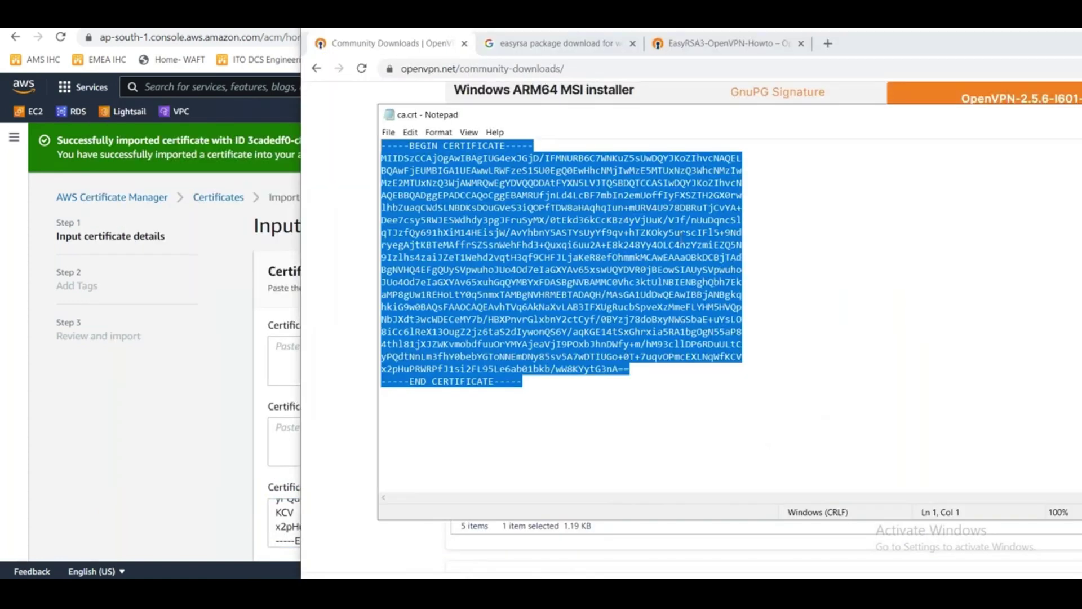
pyautogui.click(389, 115)
pyautogui.click(411, 203)
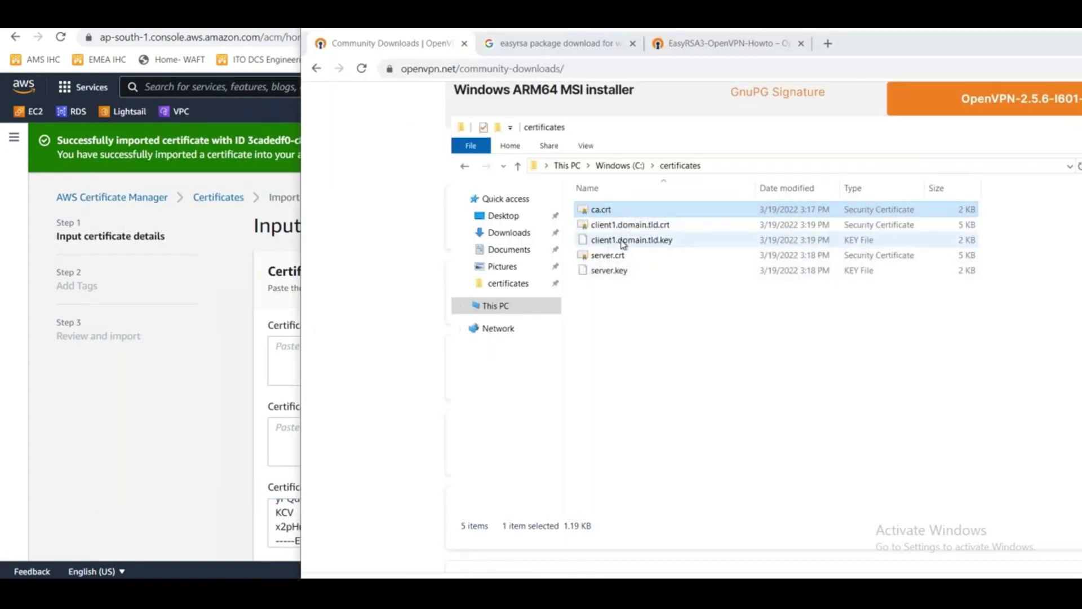
pyautogui.click(629, 226)
pyautogui.rightClick(629, 227)
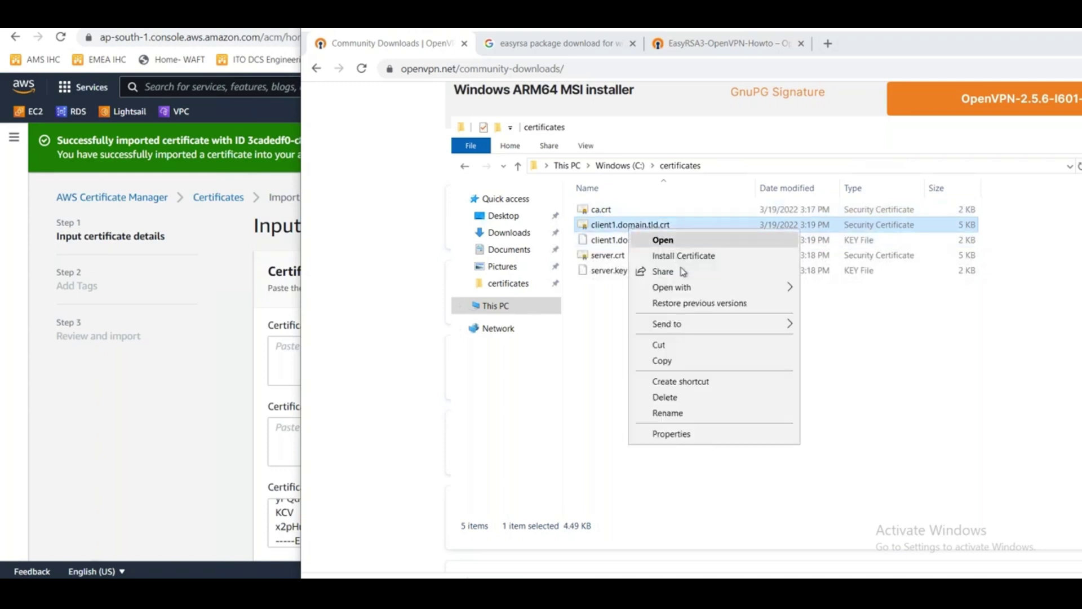
pyautogui.moveTo(683, 288)
pyautogui.click(868, 305)
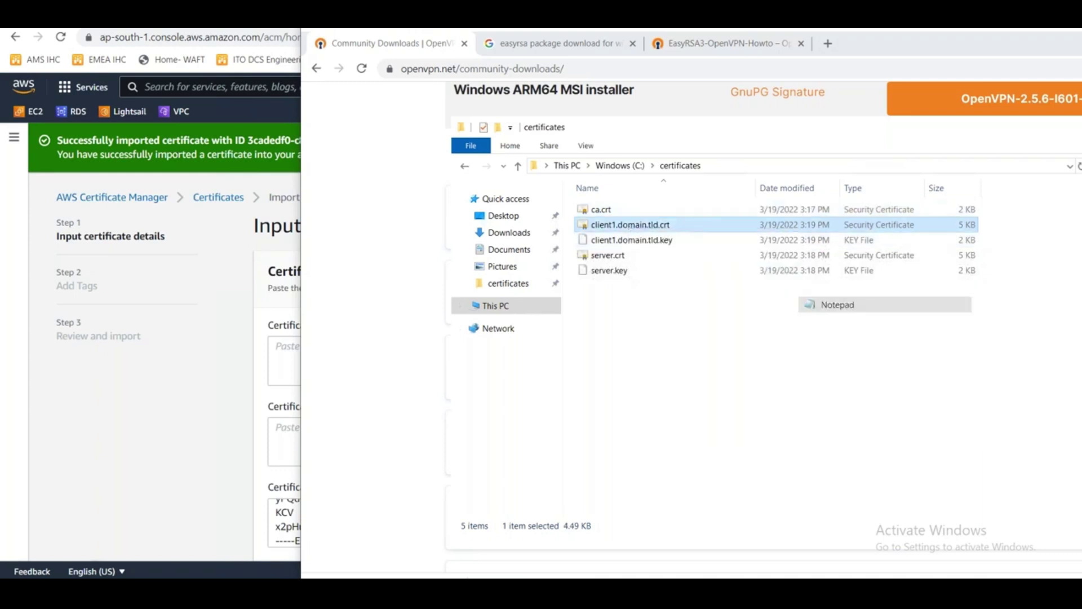
pyautogui.hotkey('ctrl', 'a')
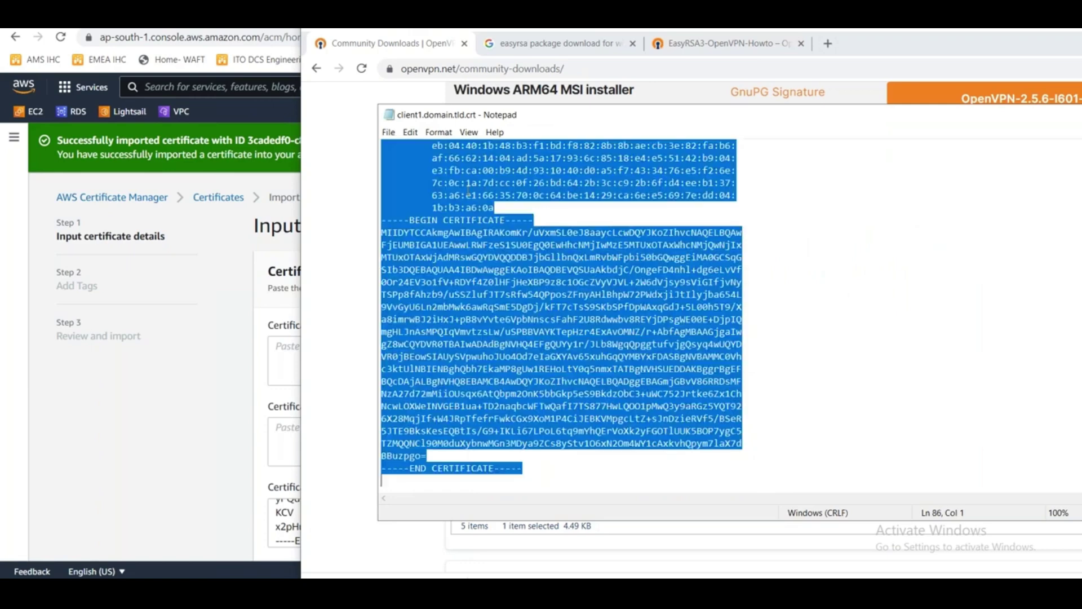
# Switch to the AWS import form and paste the client1.domain.tld.crt contents as the certificate body, without the trailing blank line
pyautogui.click(232, 370)
pyautogui.click(288, 354)
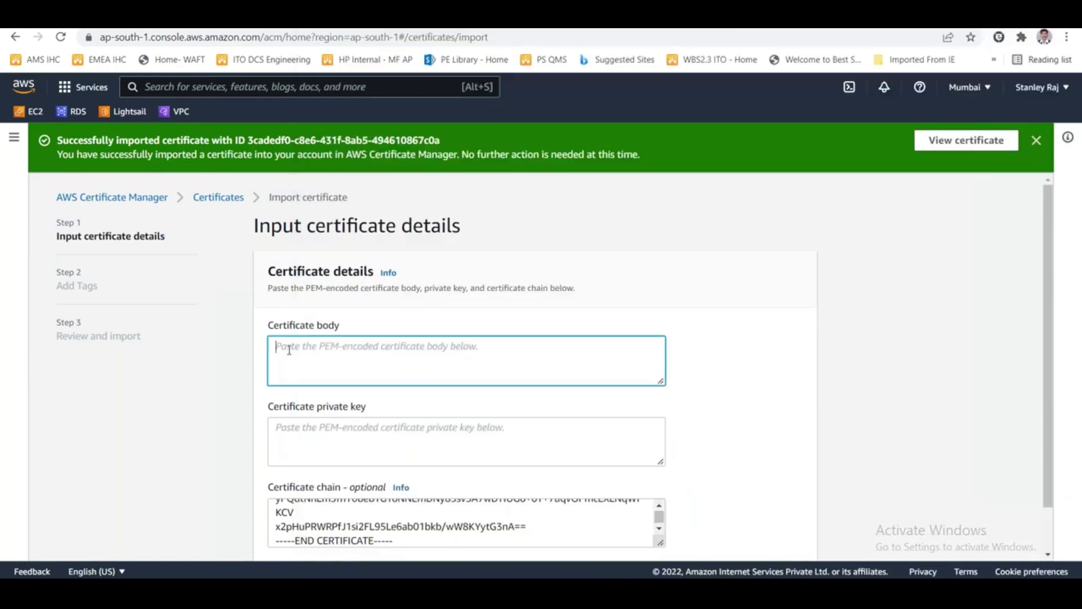
pyautogui.hotkey('ctrl', 'v')
pyautogui.press('BackSpace')
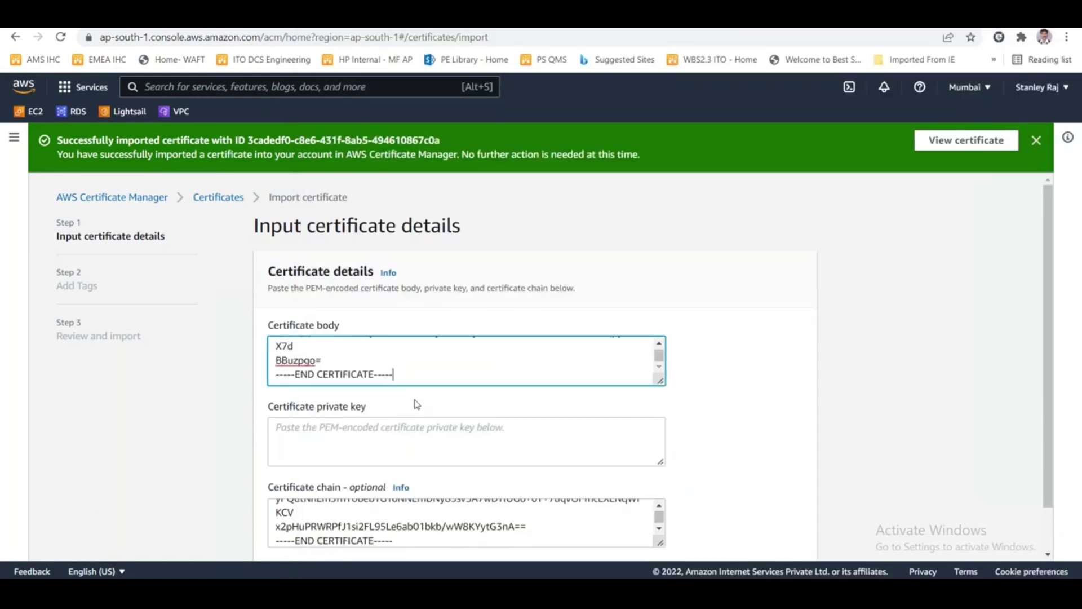
# Return to the remote desktop, close client1.domain.tld.crt, open client1.domain.tld.key with Notepad and copy its entire contents
pyautogui.click(382, 440)
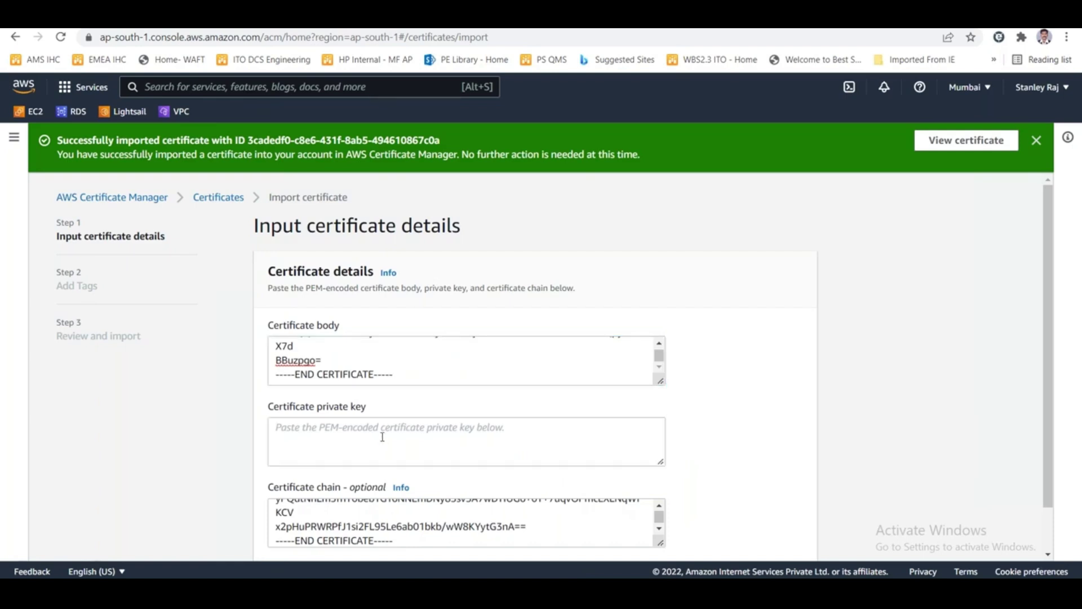
pyautogui.hotkey('alt', 'Tab')
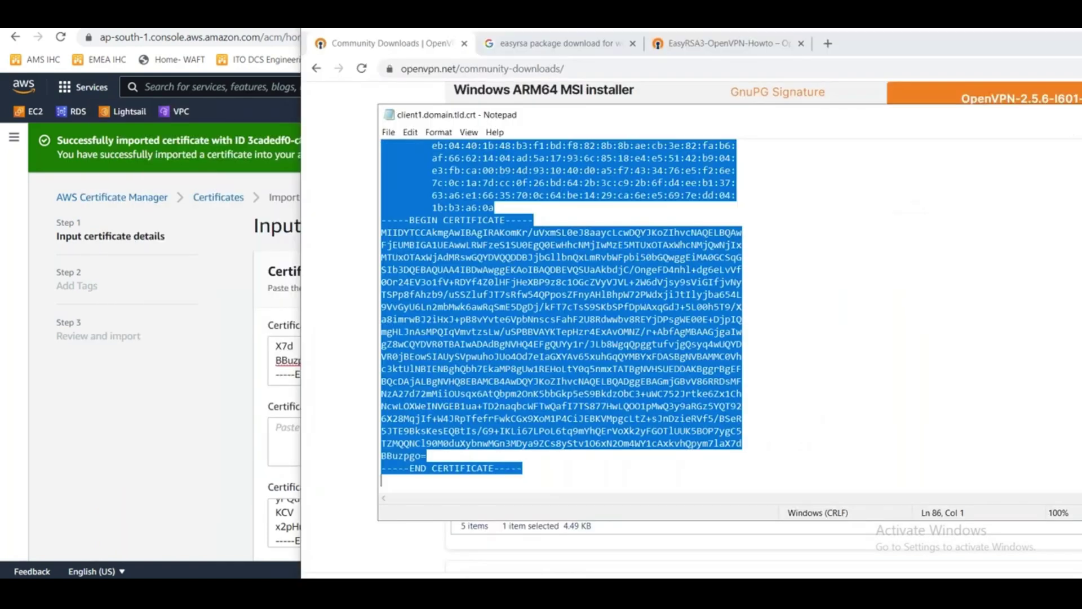
pyautogui.doubleClick(390, 119)
pyautogui.rightClick(626, 241)
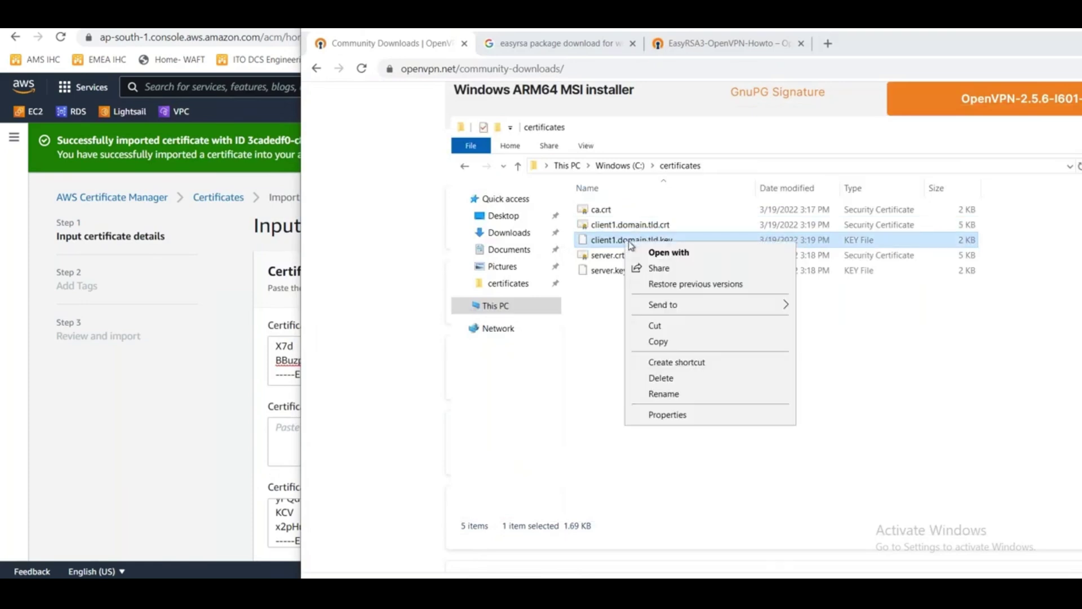
pyautogui.click(688, 253)
pyautogui.click(752, 279)
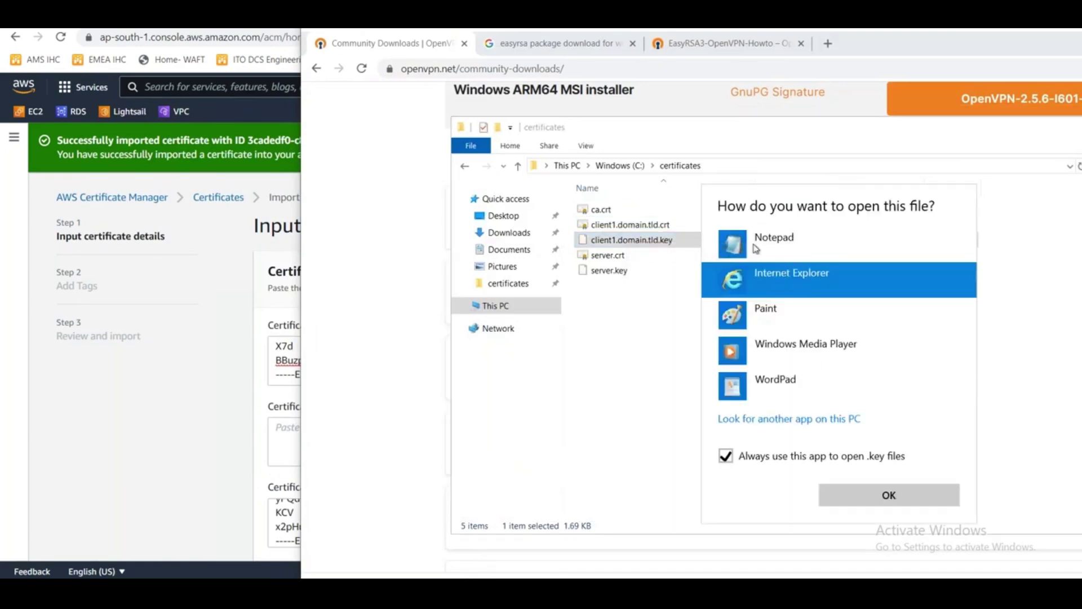
pyautogui.doubleClick(773, 236)
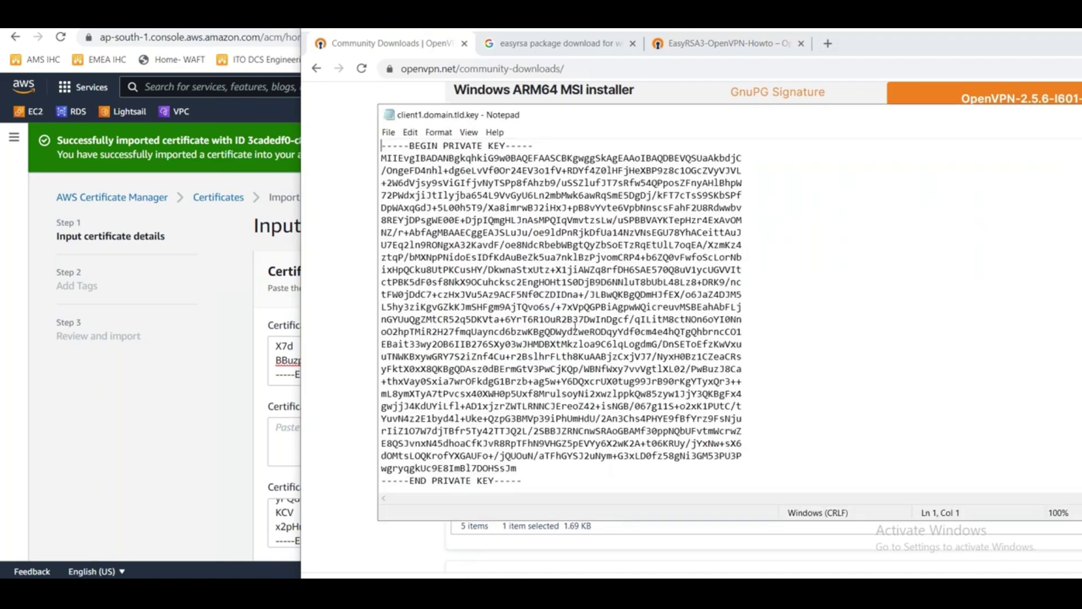
pyautogui.hotkey('ctrl', 'a')
# Switch to the AWS import form and paste the client key file's contents as the certificate private key, without the trailing blank line
pyautogui.click(178, 438)
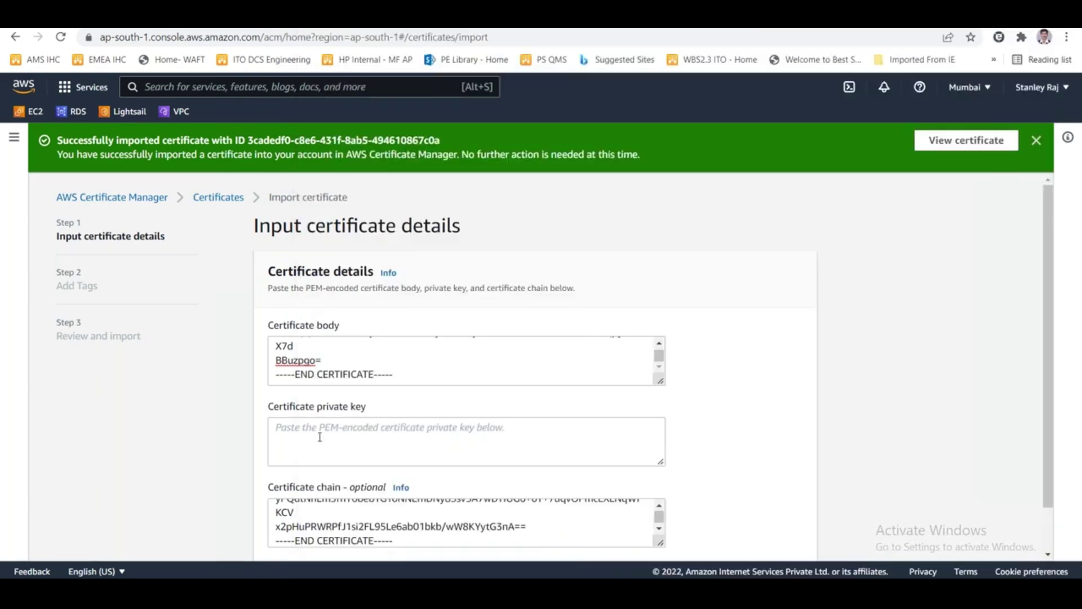
pyautogui.click(319, 437)
pyautogui.hotkey('ctrl', 'v')
pyautogui.press('BackSpace')
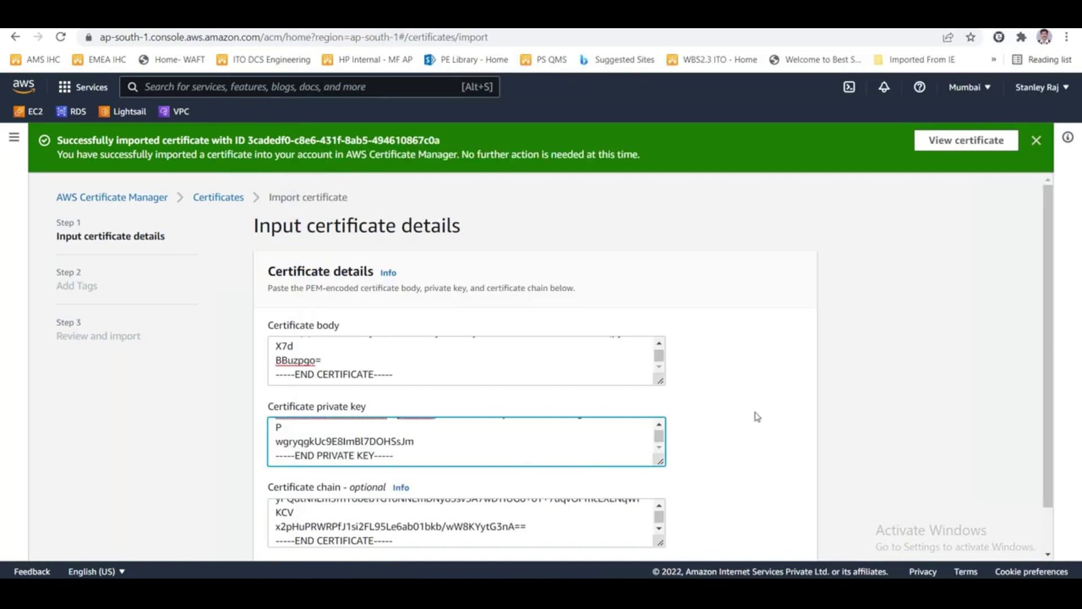
# Continue to the tags, add a tag with key Name and value Client, and proceed to the import review
pyautogui.scroll(-2, 757, 416)
pyautogui.click(790, 539)
pyautogui.click(337, 348)
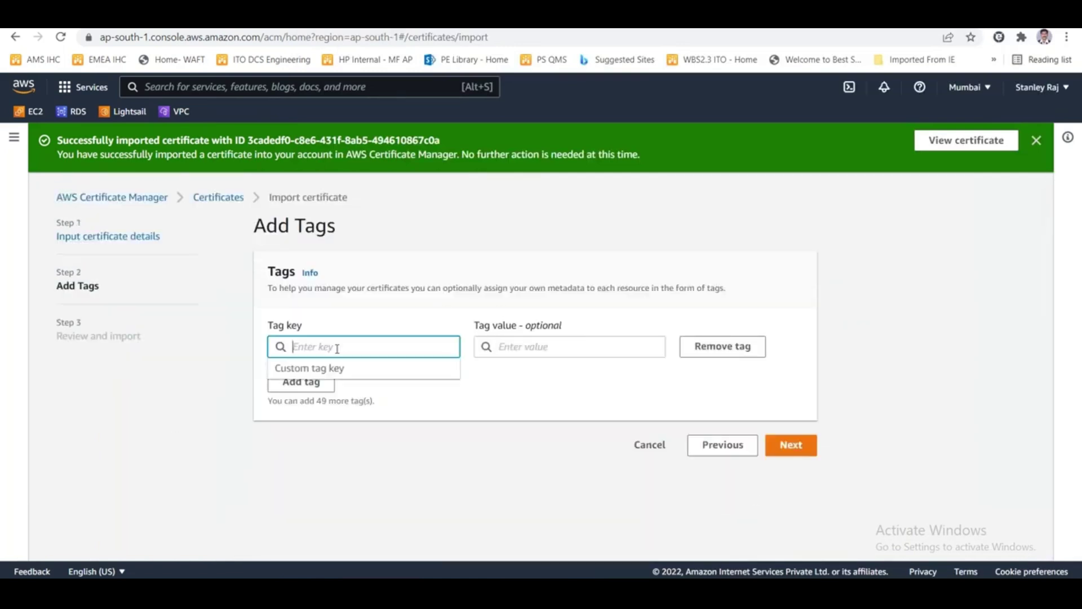
pyautogui.write('Name')
pyautogui.press('Tab')
pyautogui.write('c')
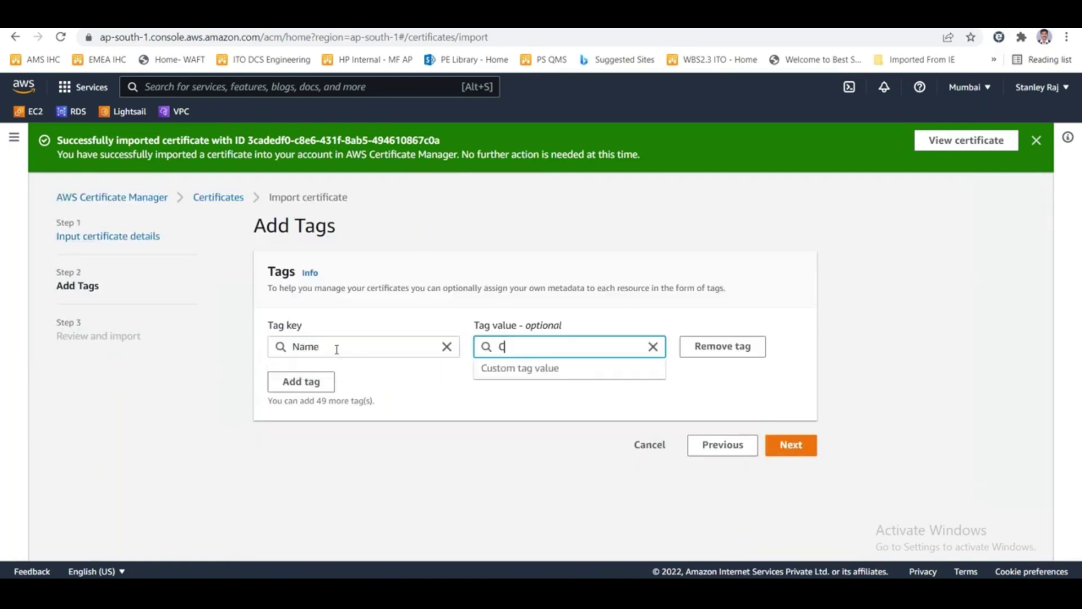
pyautogui.click(826, 355)
pyautogui.click(790, 445)
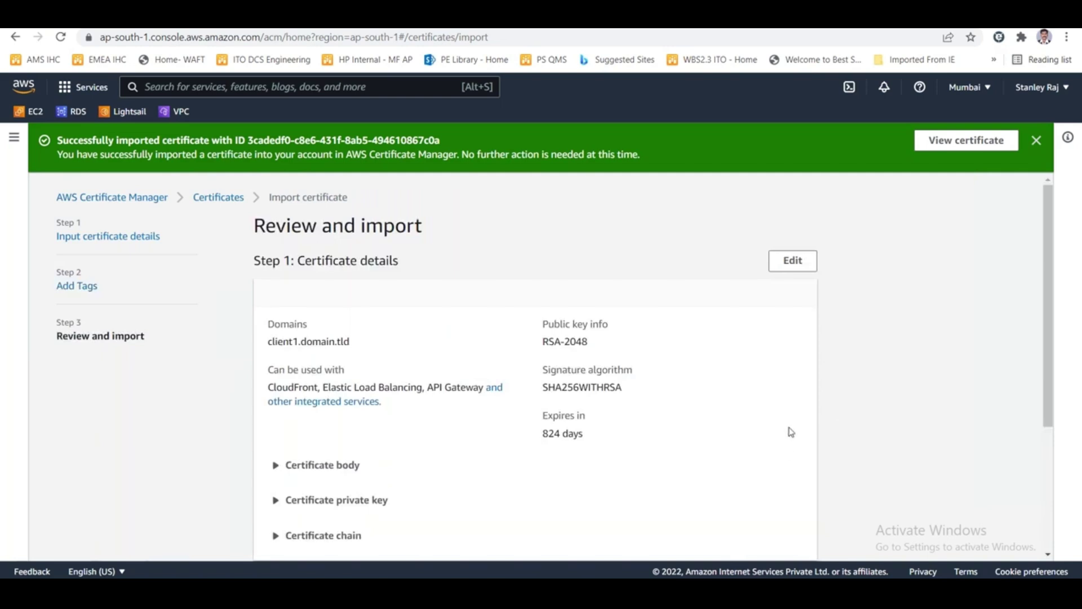
# Review the client certificate's details and tag, import it into Certificate Manager and refresh the certificate list
pyautogui.scroll(-3, 789, 433)
pyautogui.scroll(3, 742, 438)
pyautogui.scroll(-3, 536, 367)
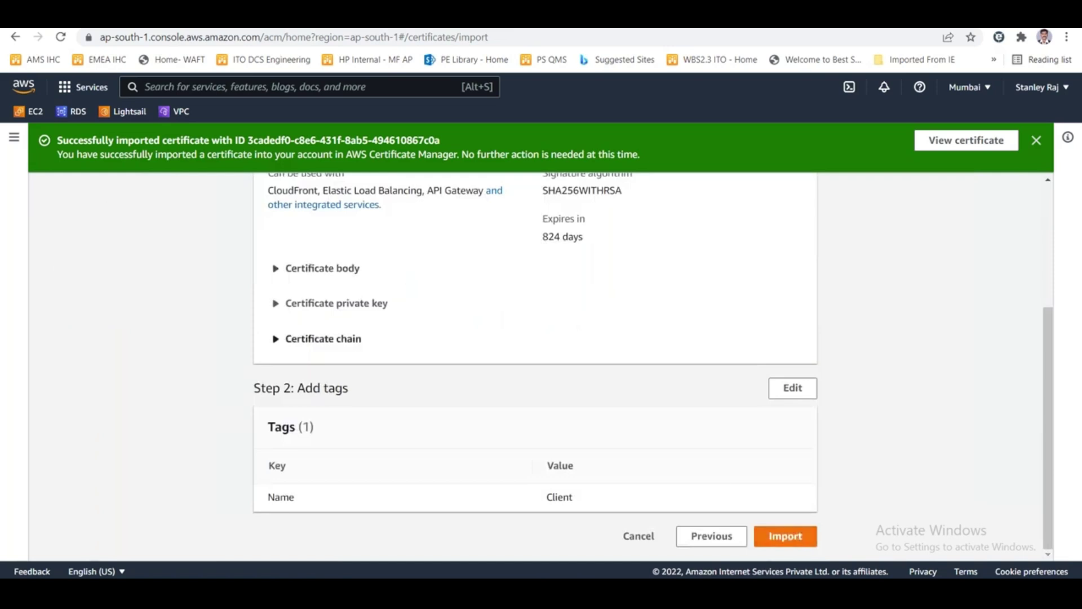
pyautogui.click(785, 537)
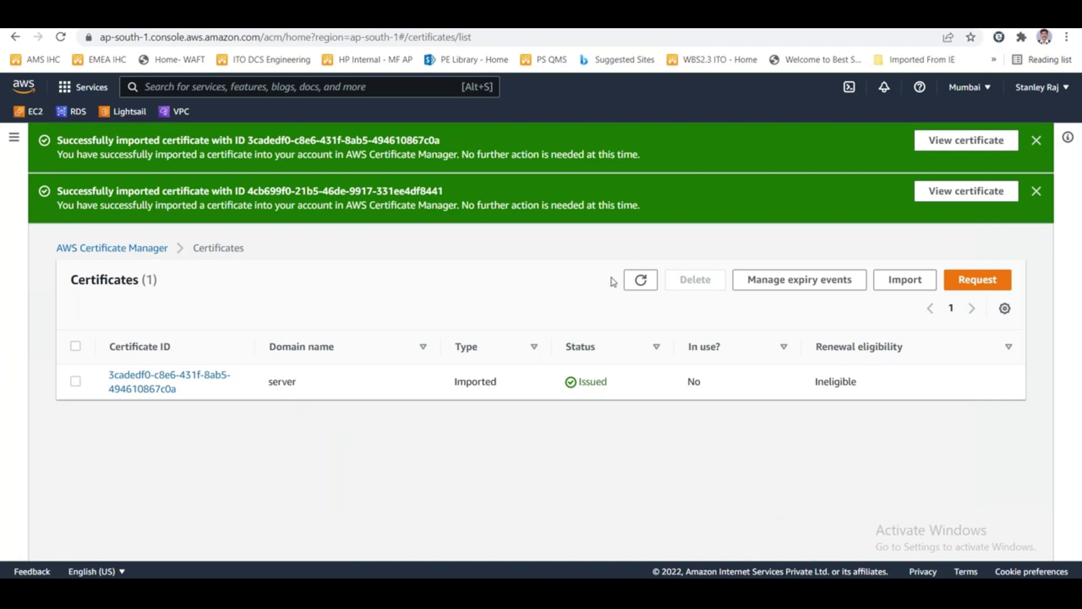
pyautogui.click(641, 280)
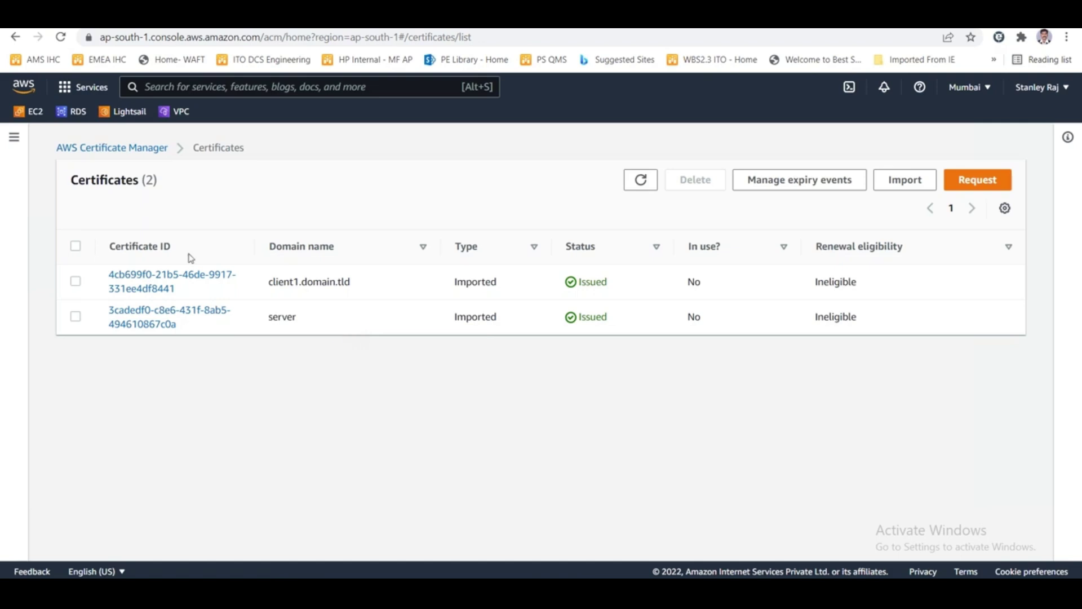
# Go to the Client VPN Endpoints section of the VPC console and start creating a Client VPN endpoint
pyautogui.click(171, 116)
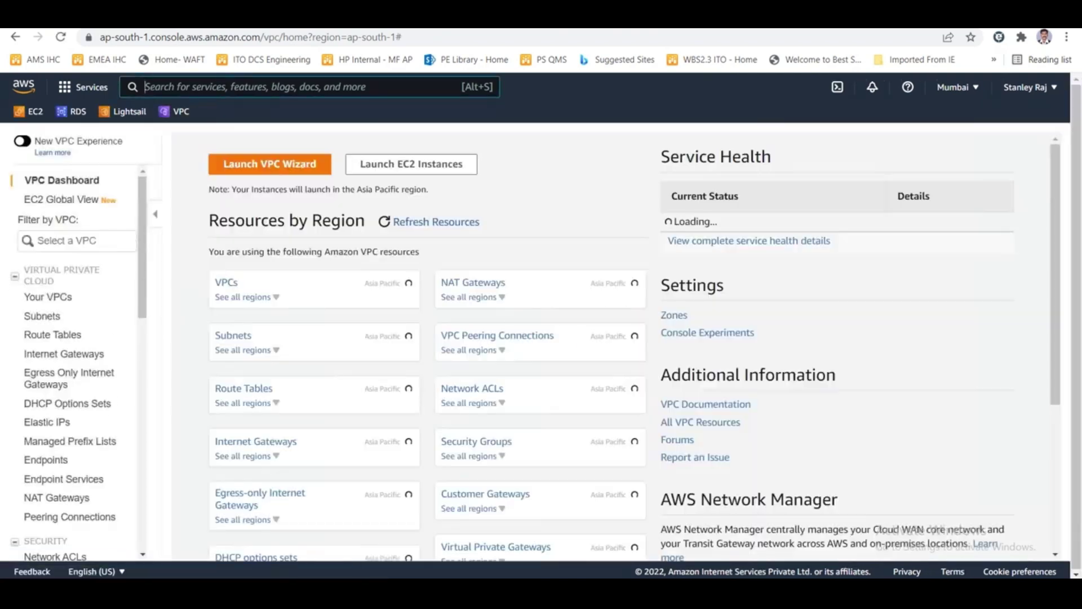
pyautogui.scroll(-8, 73, 338)
pyautogui.click(74, 257)
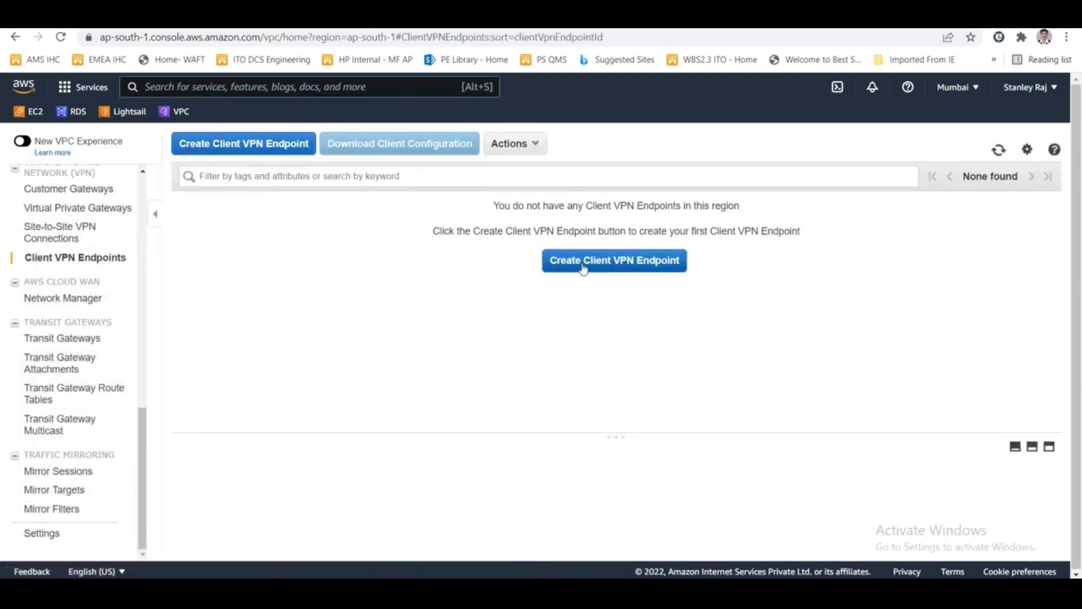
pyautogui.click(615, 260)
# Set the endpoint's name tag to awswithstanvpnsetup and its description to "Client VPN Endpoints for AWS with Stan attendees"
pyautogui.click(338, 253)
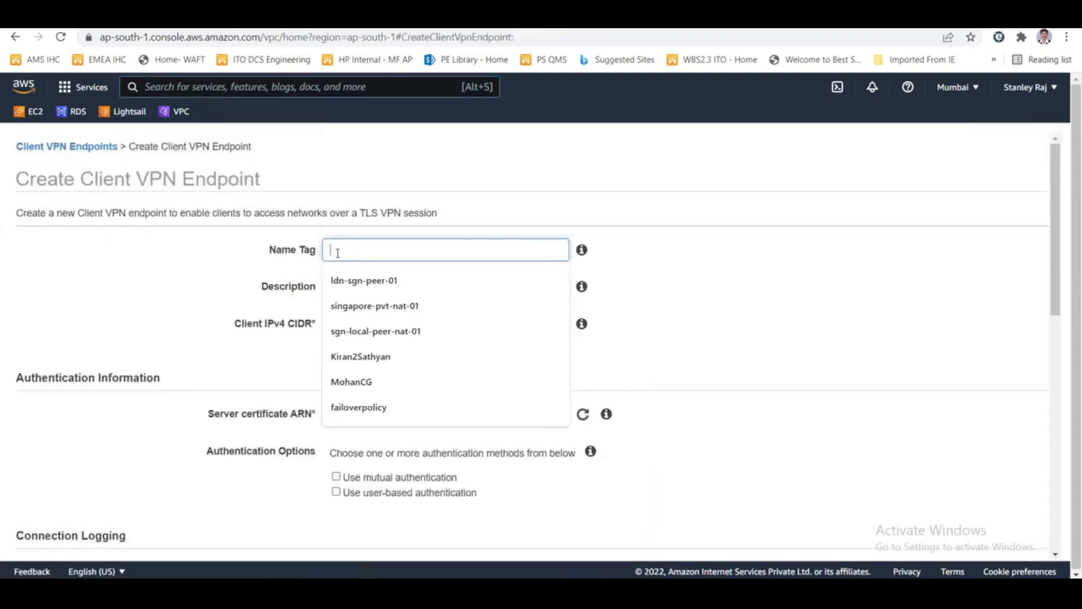
pyautogui.write('awswit')
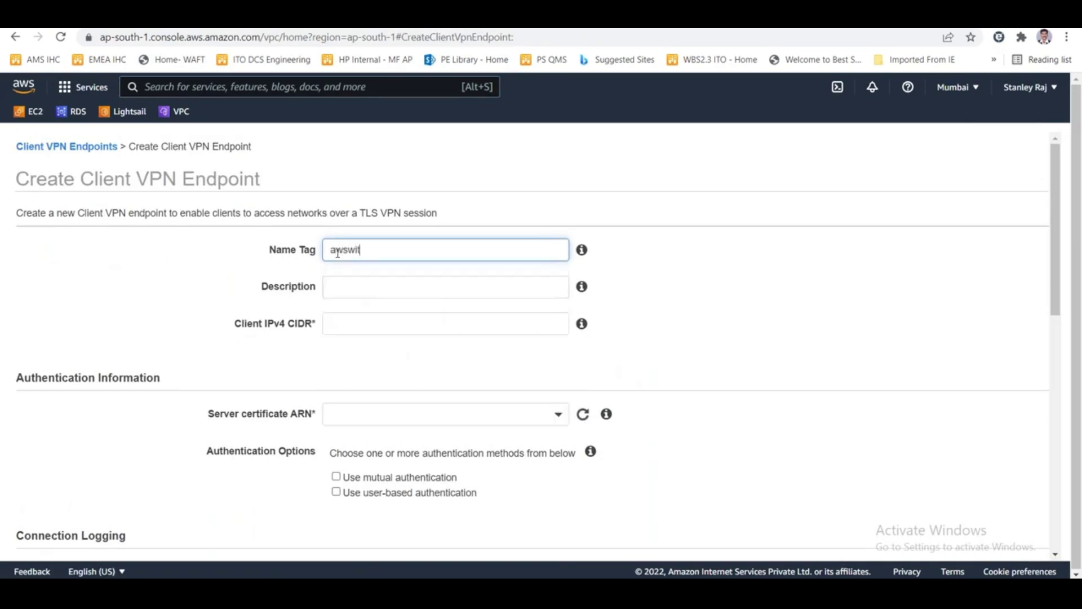
pyautogui.write('hstanvpnsetup')
pyautogui.click(355, 276)
pyautogui.write('Clie')
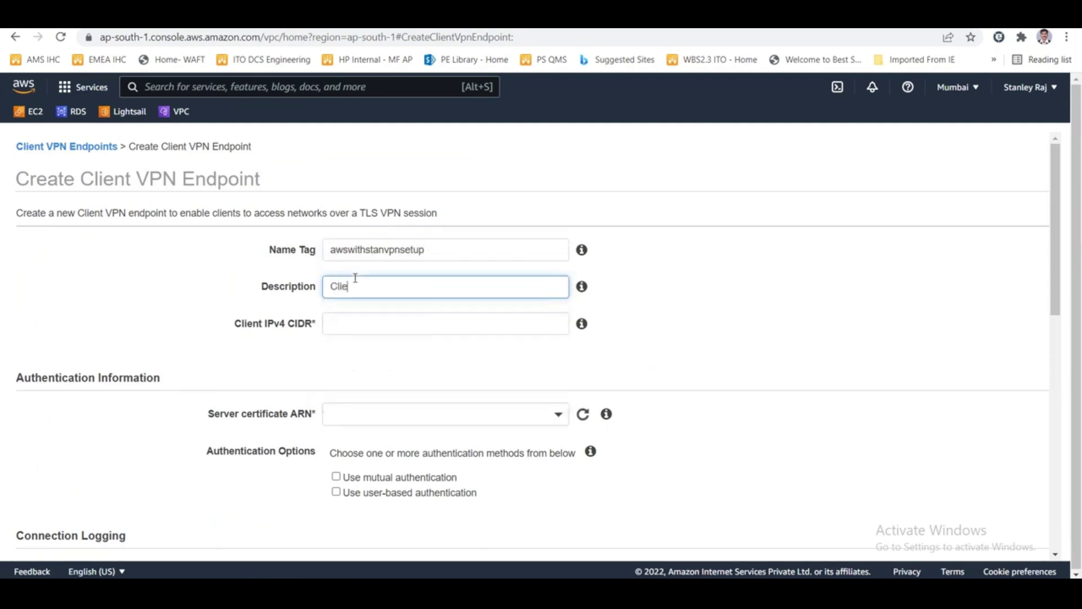
pyautogui.write('nt VPN Endpoints for AWS with Stan attendees')
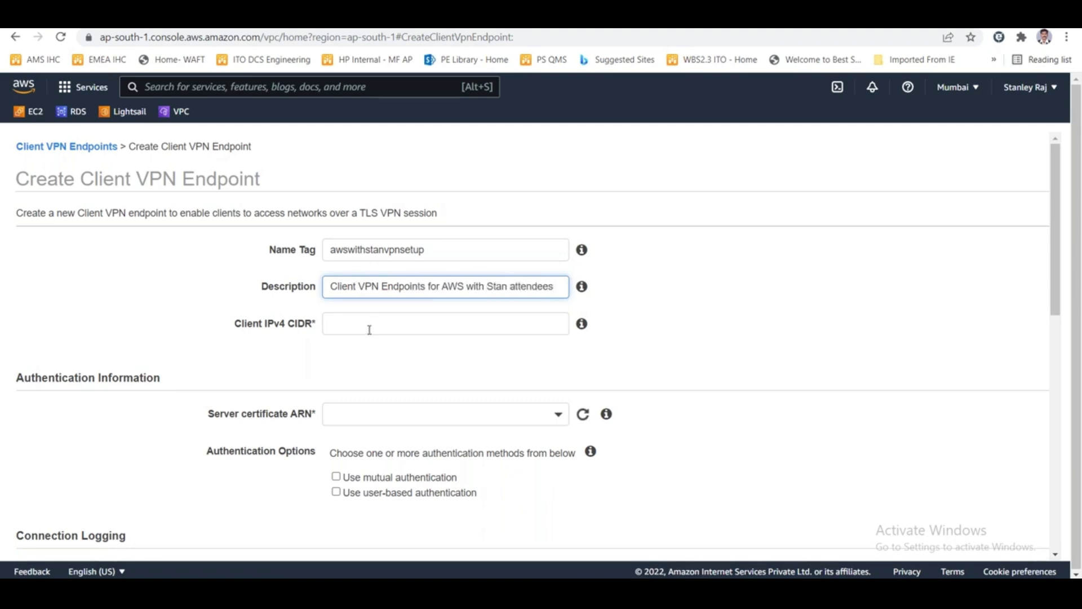
# Set the client IPv4 CIDR to 172.16.100.0/24 and choose the imported "server" certificate as the server certificate ARN
pyautogui.click(369, 329)
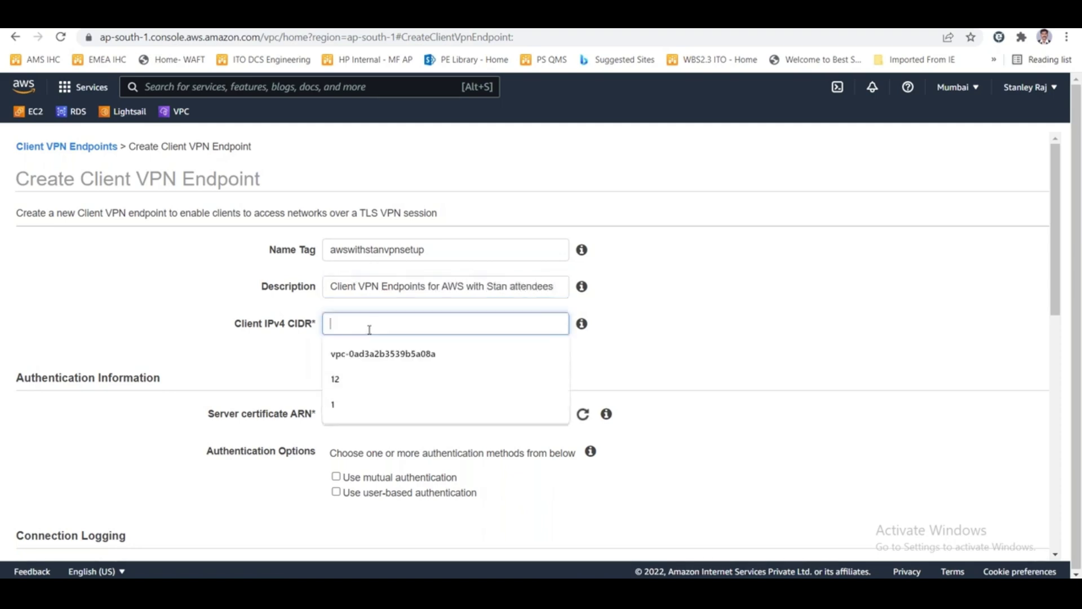
pyautogui.write('172.16.100.0/24')
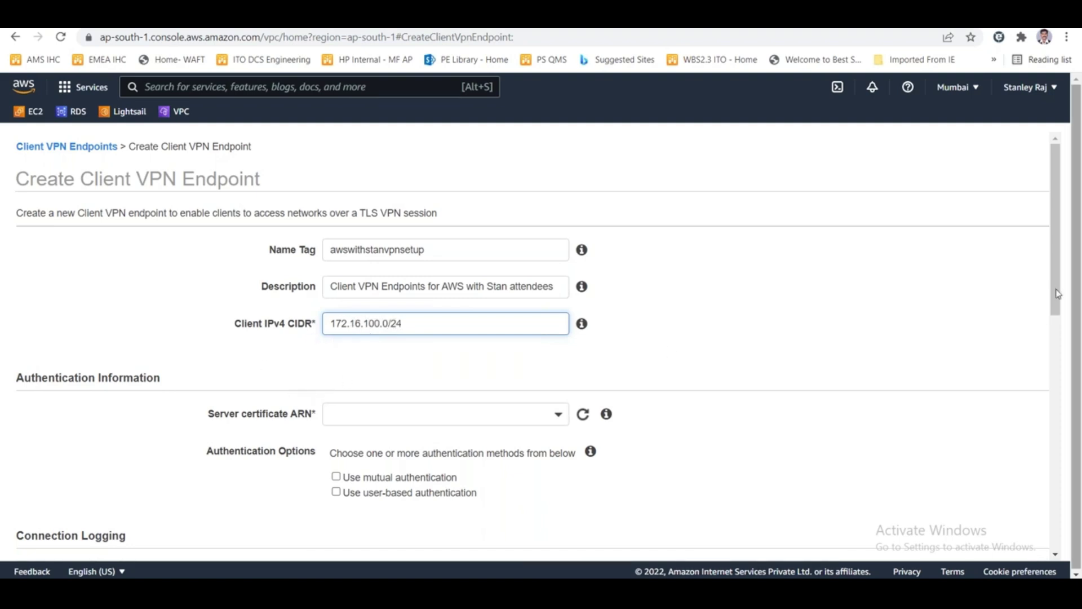
pyautogui.moveTo(1055, 282); pyautogui.dragTo(1055, 331)
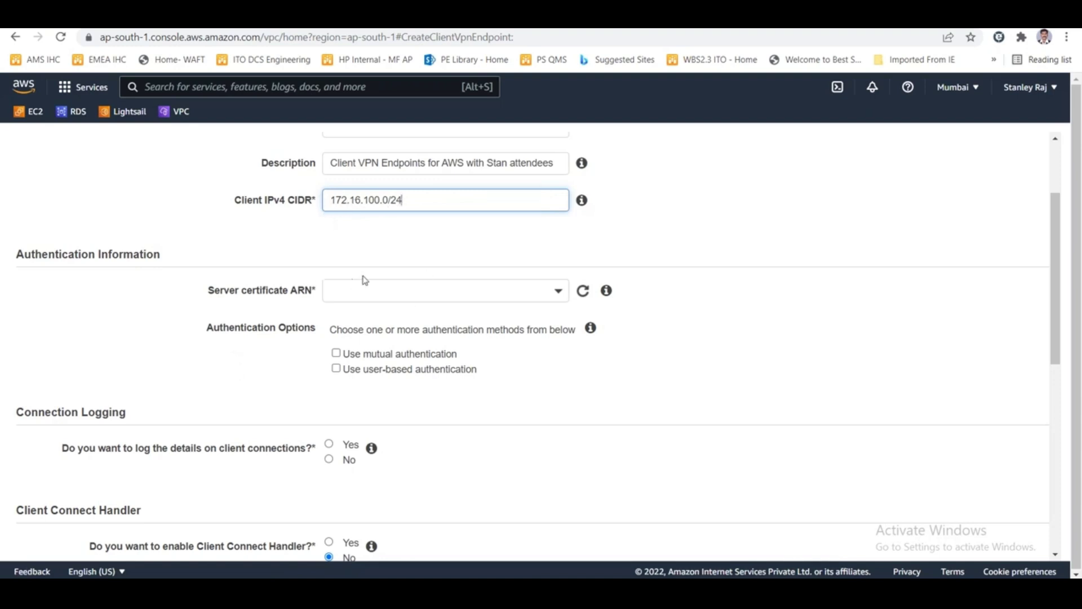
pyautogui.click(383, 291)
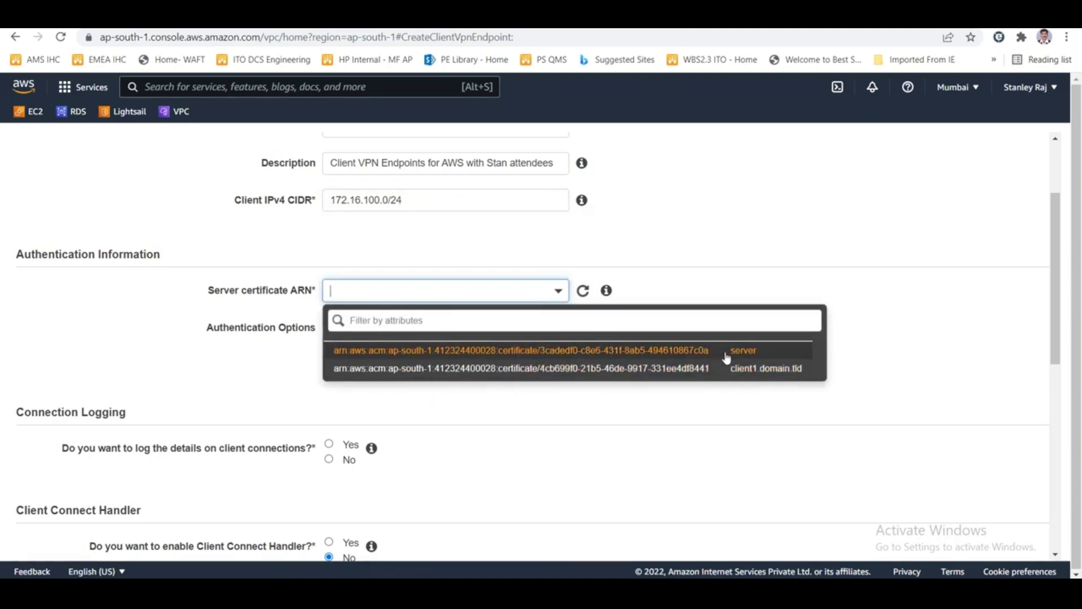
pyautogui.click(694, 354)
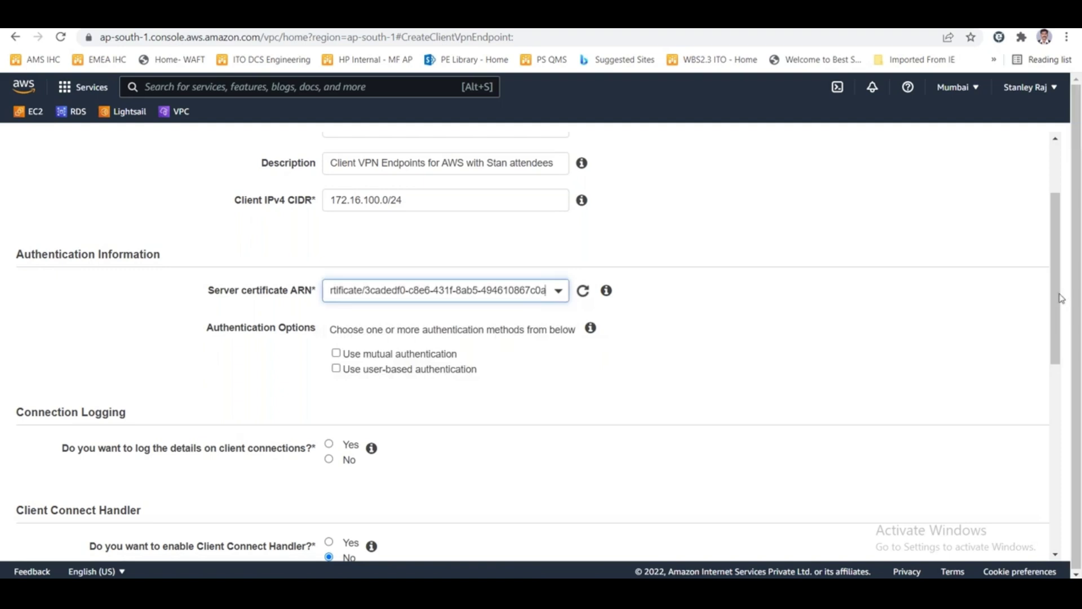
# In the endpoint's optional parameters, leave the DNS servers blank and select vpc-250cdb4c (DefaultVPC) as the VPC ID
pyautogui.moveTo(1059, 302); pyautogui.dragTo(1059, 373)
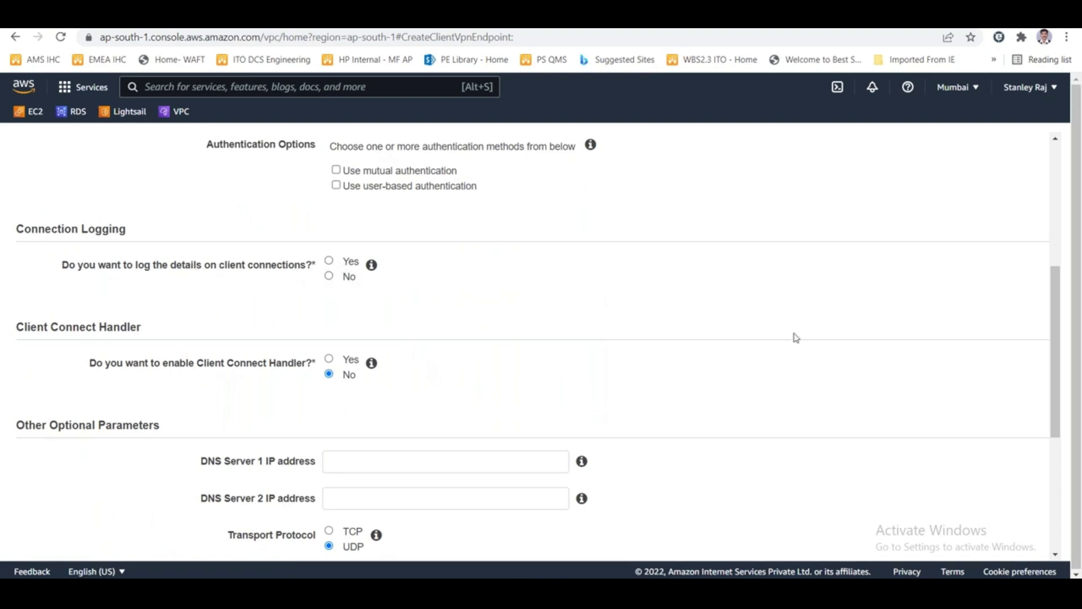
pyautogui.scroll(-5, 798, 339)
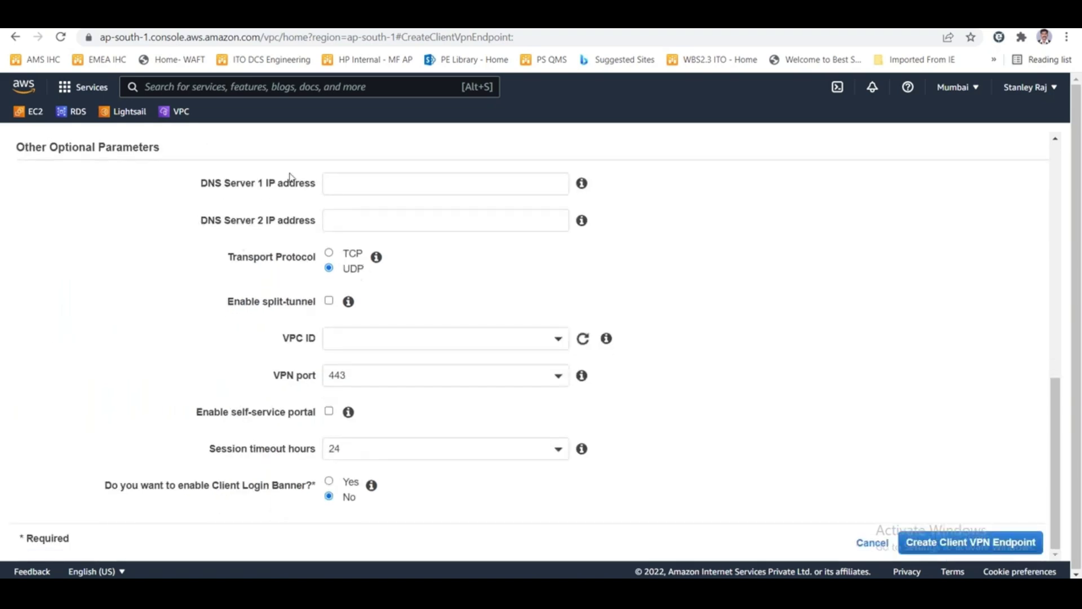
pyautogui.click(364, 186)
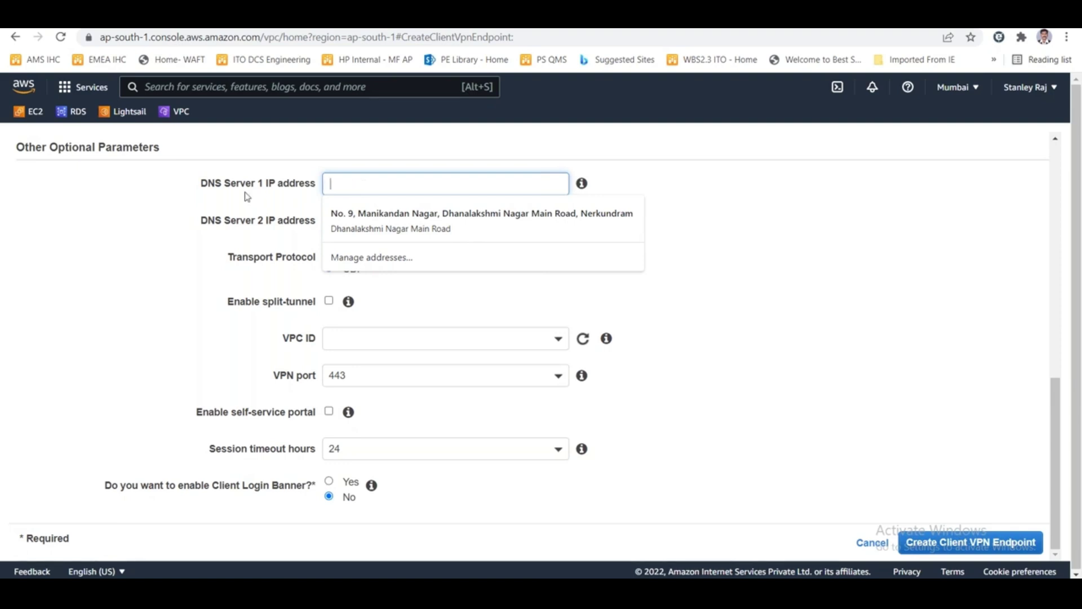
pyautogui.click(158, 226)
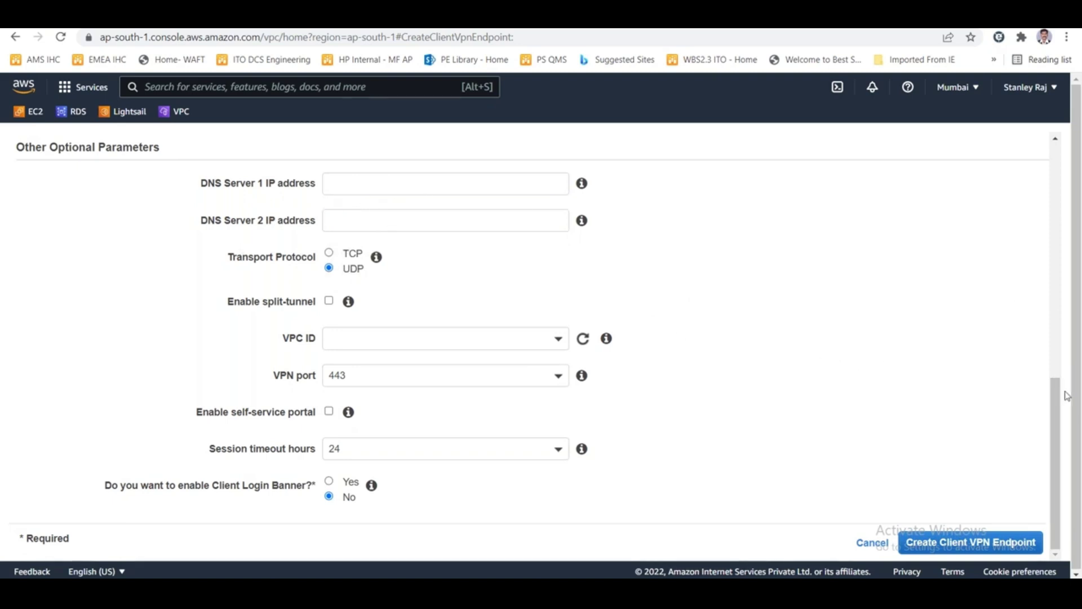
pyautogui.click(453, 342)
pyautogui.click(862, 365)
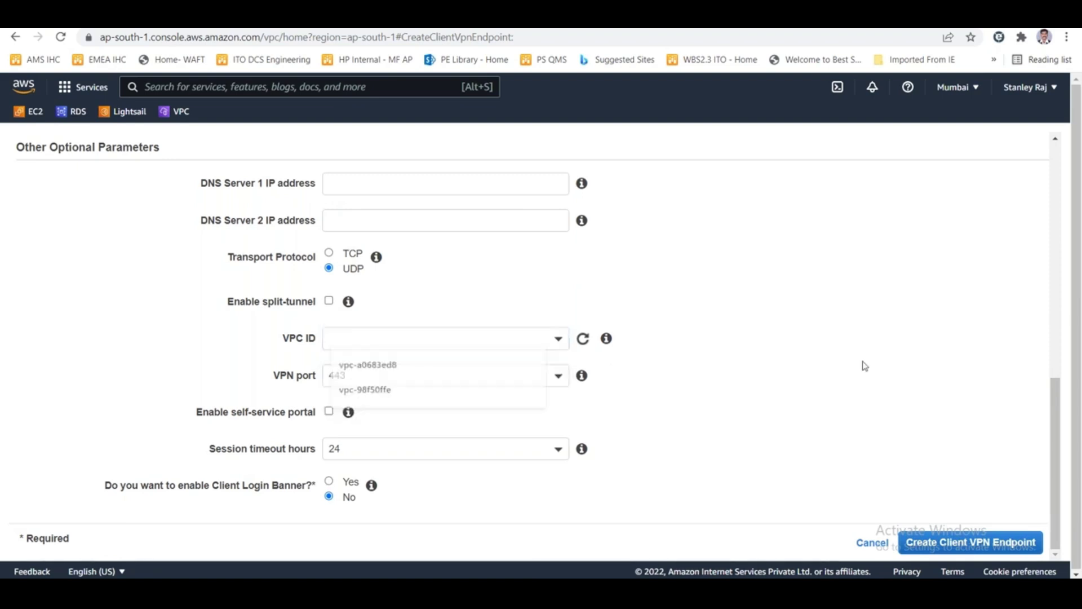
pyautogui.click(561, 343)
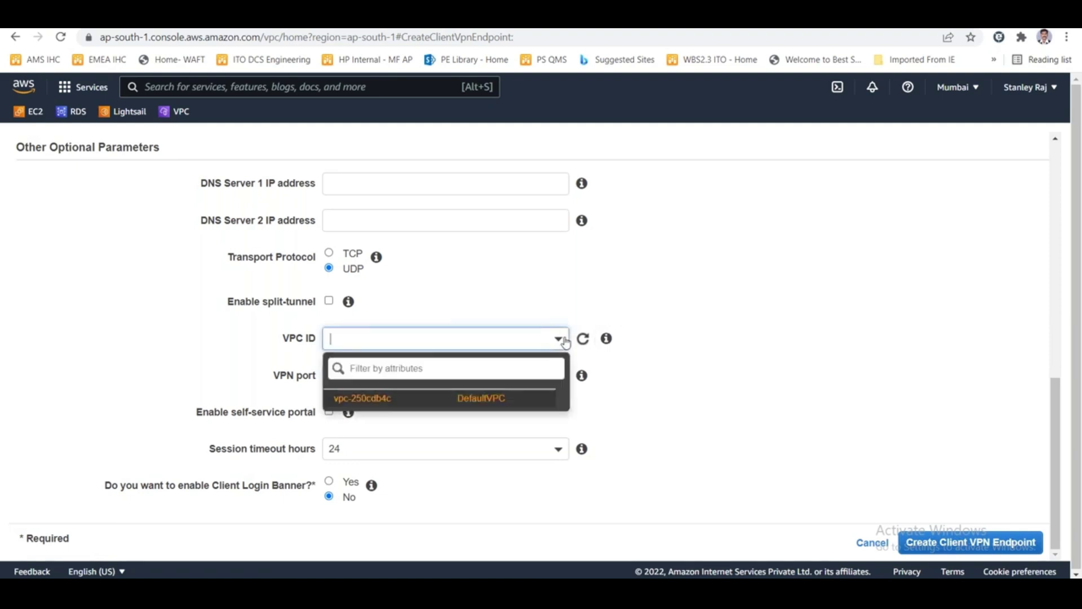
pyautogui.click(516, 399)
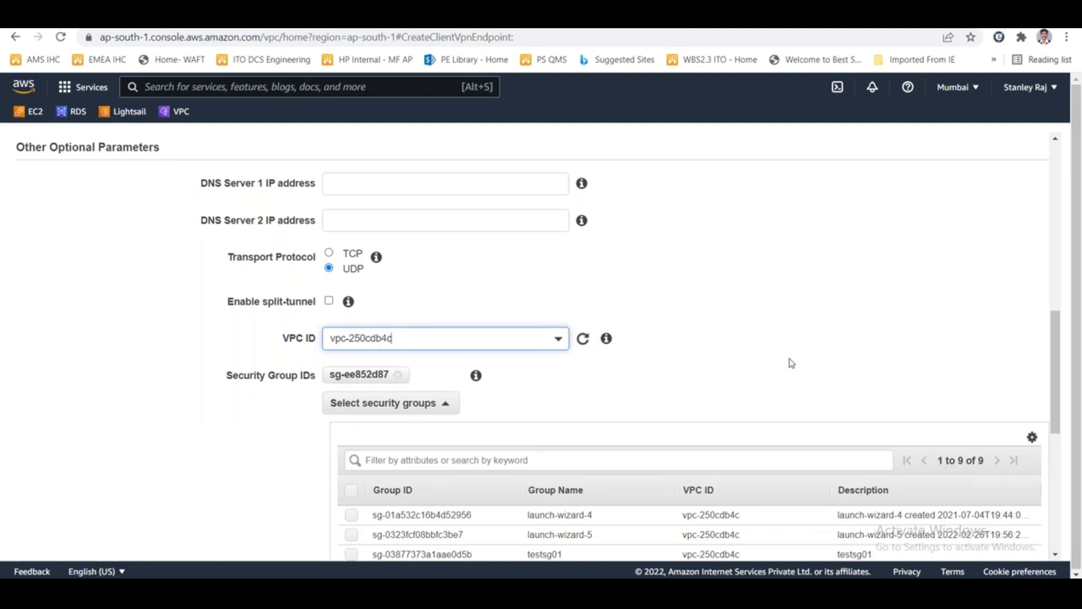
# Check the available session timeout hours without changing them, and look back over the endpoint form's earlier settings
pyautogui.scroll(-7, 791, 364)
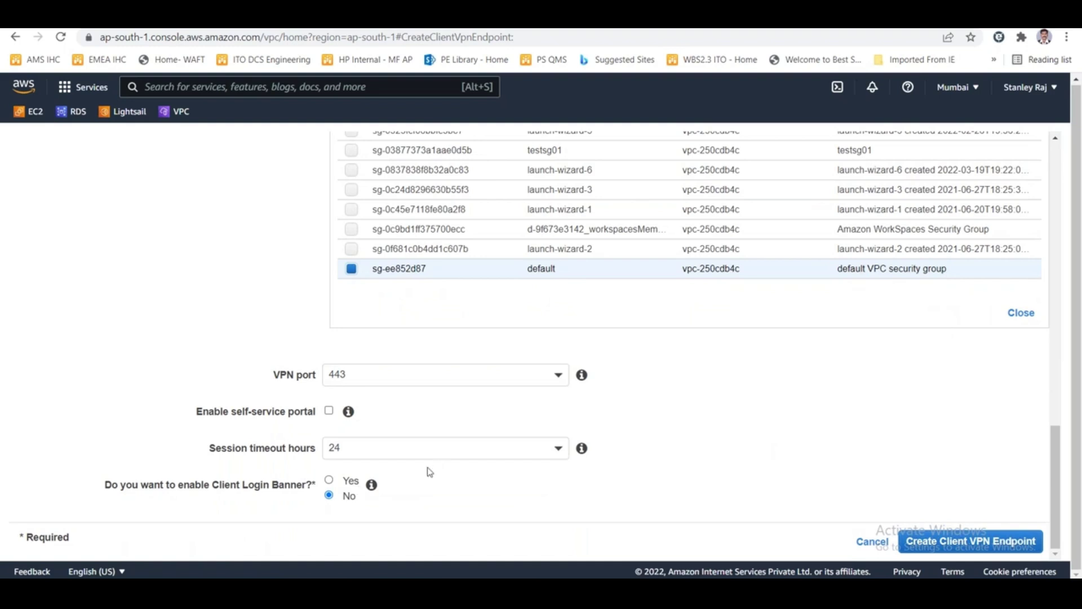
pyautogui.click(364, 454)
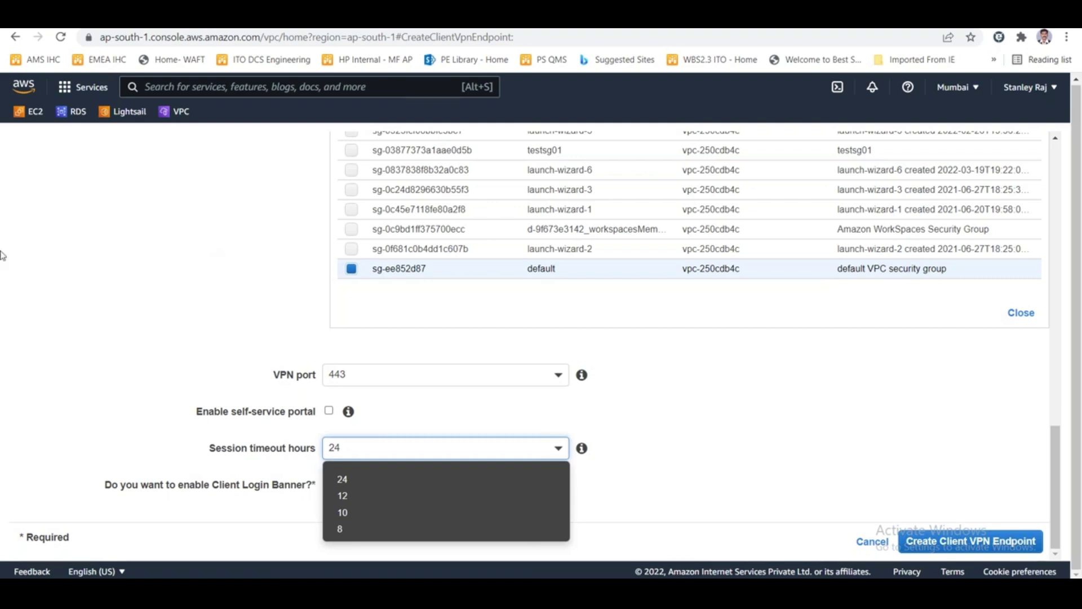
pyautogui.click(40, 224)
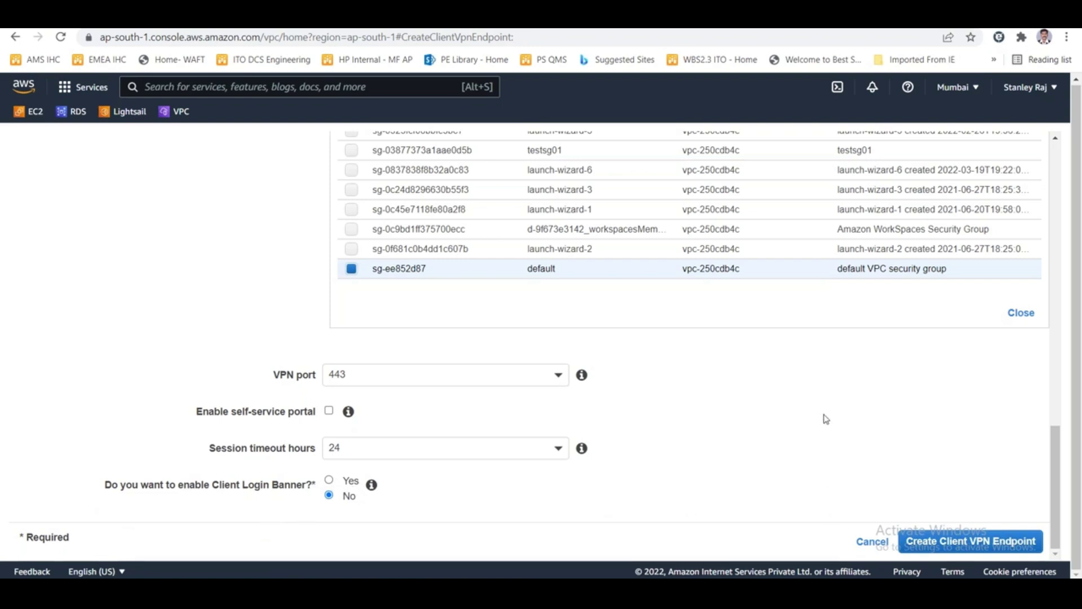
pyautogui.scroll(5, 825, 418)
pyautogui.scroll(10, 826, 419)
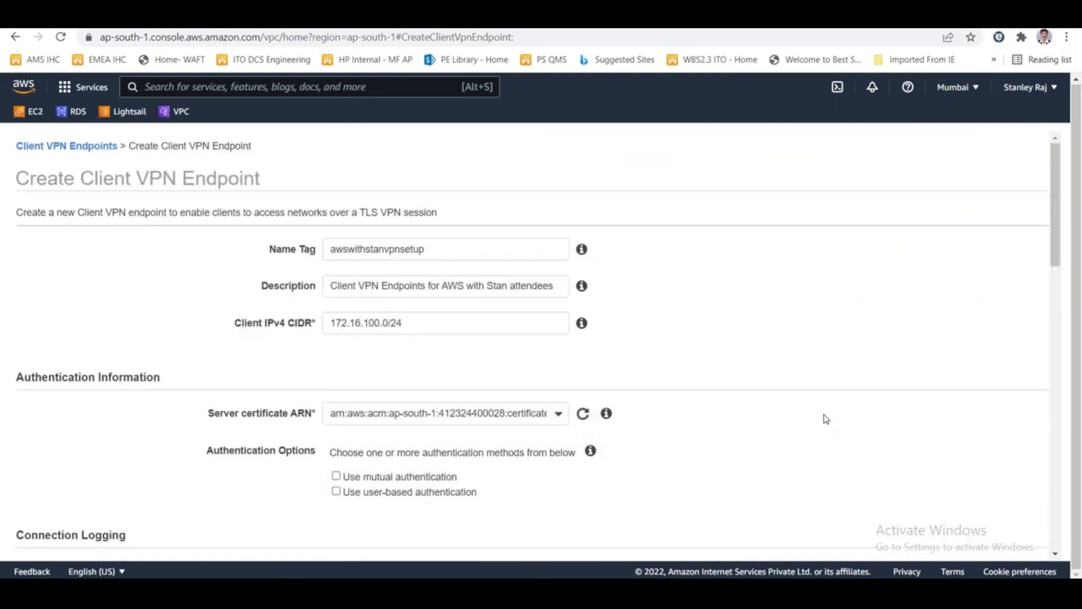
# Try to create the Client VPN endpoint and look through the form for required settings that still need a value
pyautogui.scroll(-4, 878, 354)
pyautogui.scroll(-8, 878, 354)
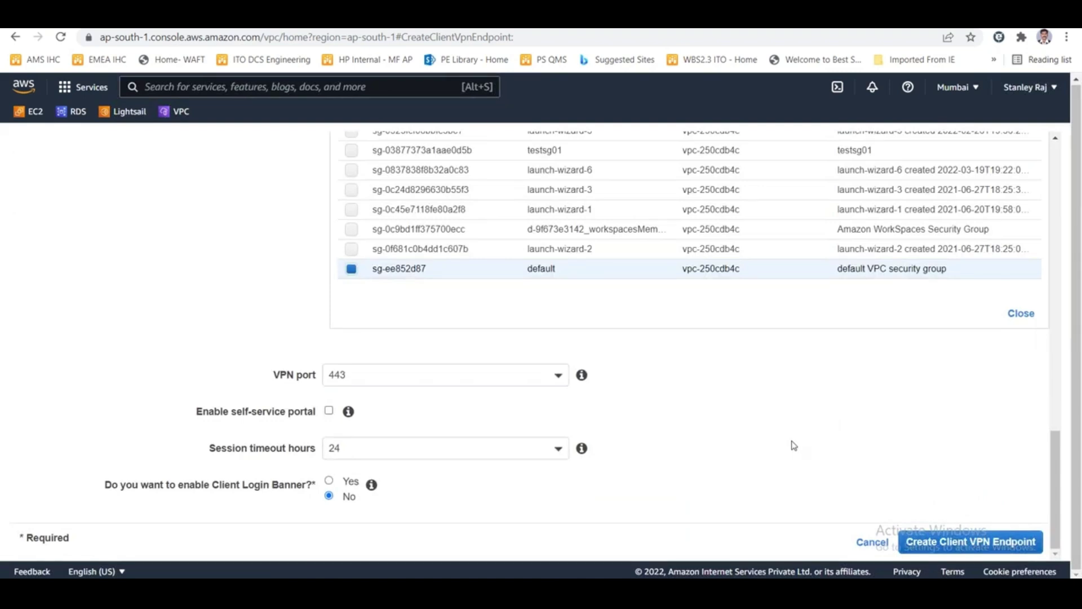
pyautogui.scroll(11, 789, 431)
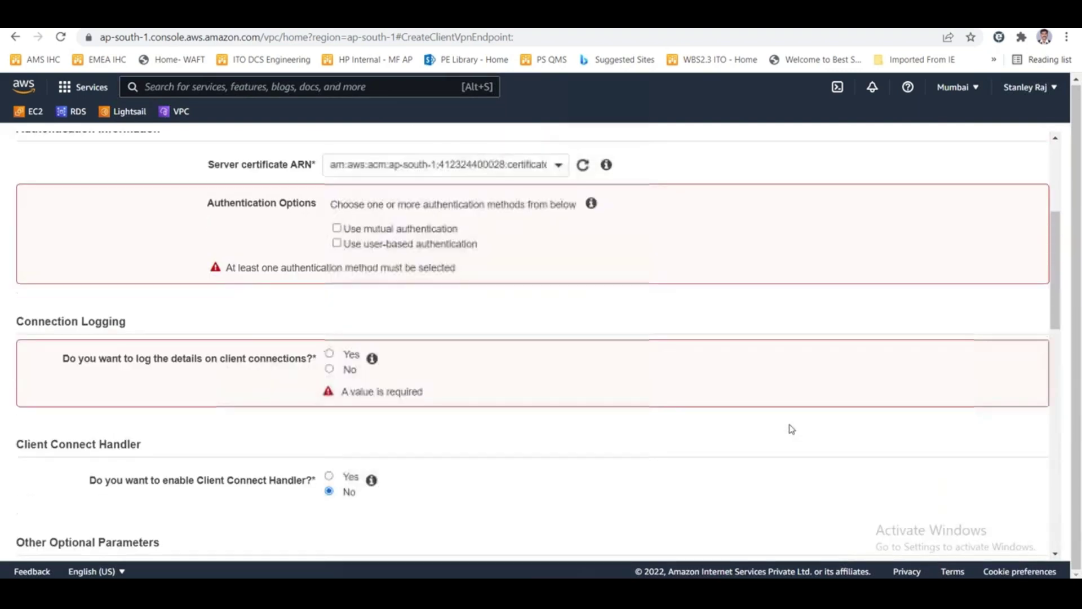
pyautogui.scroll(-5, 790, 429)
pyautogui.scroll(6, 791, 429)
pyautogui.scroll(-4, 790, 429)
pyautogui.scroll(6, 789, 430)
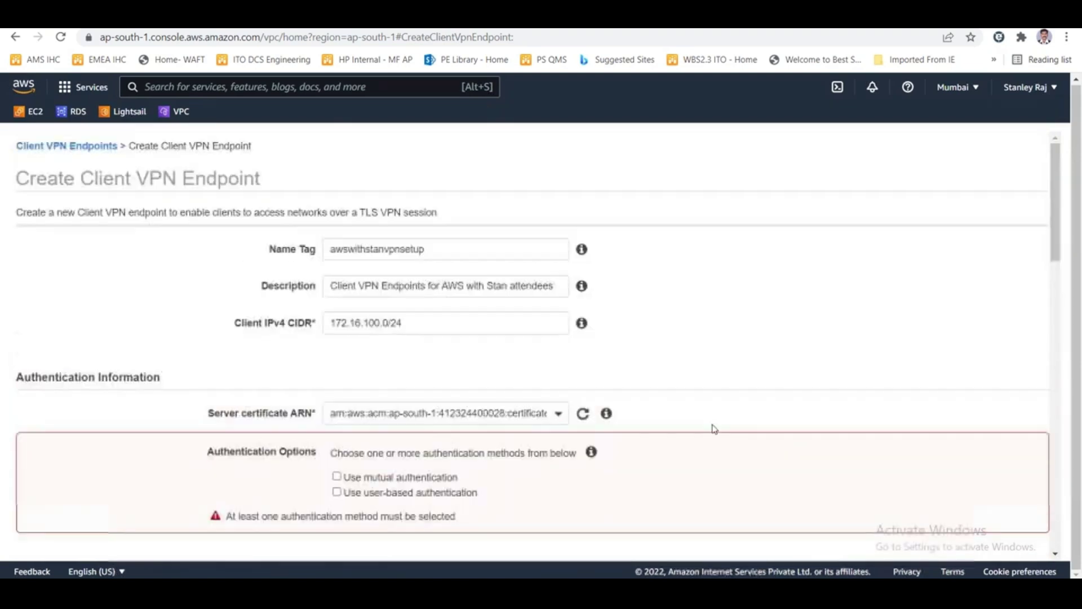
# Enable mutual authentication for the endpoint and choose the imported client1.domain.tld certificate as the client certificate ARN
pyautogui.click(424, 478)
pyautogui.moveTo(1045, 221); pyautogui.dragTo(1052, 293)
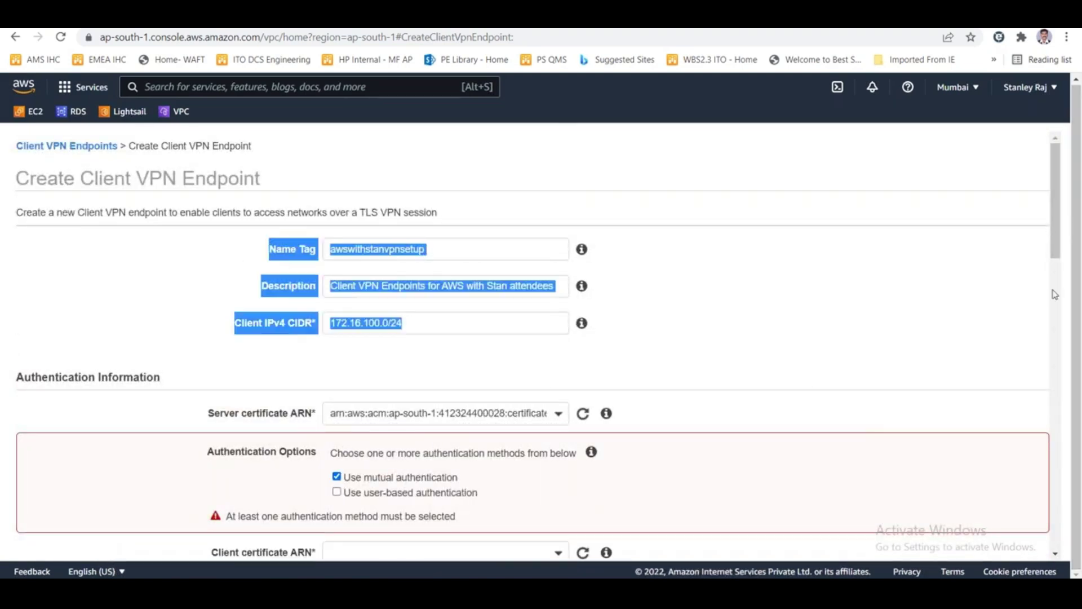
pyautogui.click(993, 286)
pyautogui.moveTo(1052, 238); pyautogui.dragTo(1051, 317)
pyautogui.click(432, 248)
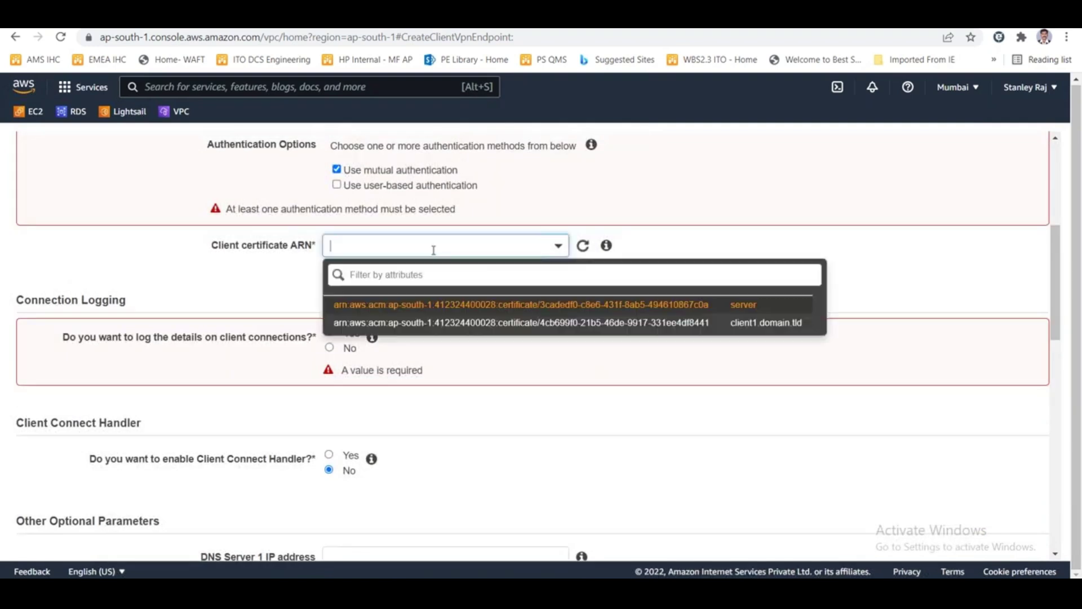
pyautogui.click(593, 327)
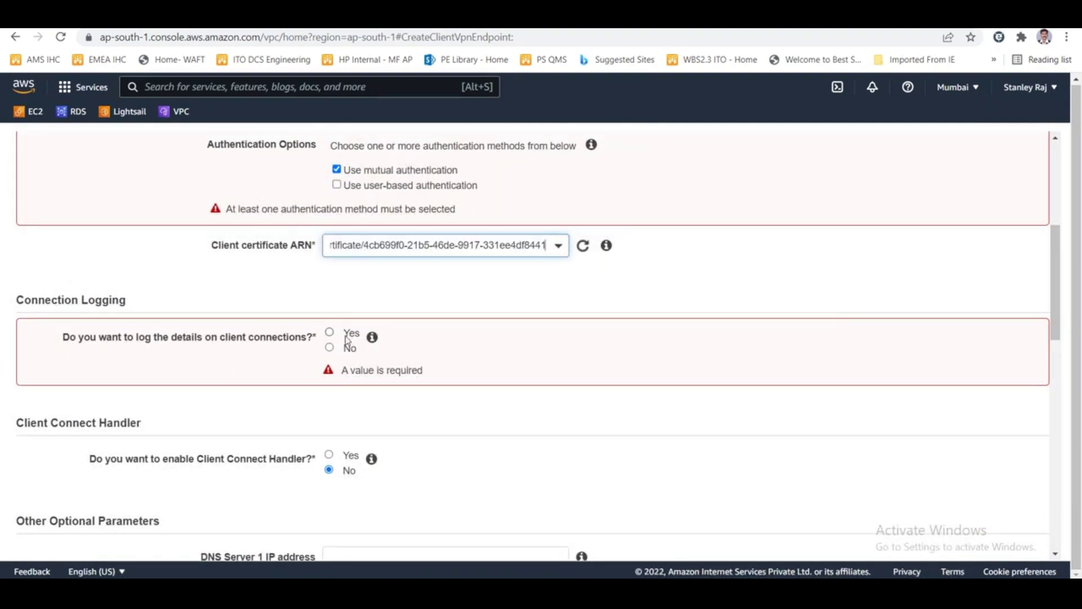
# Set logging of client connection details to No and try to create the Client VPN endpoint
pyautogui.click(331, 348)
pyautogui.scroll(5, 613, 368)
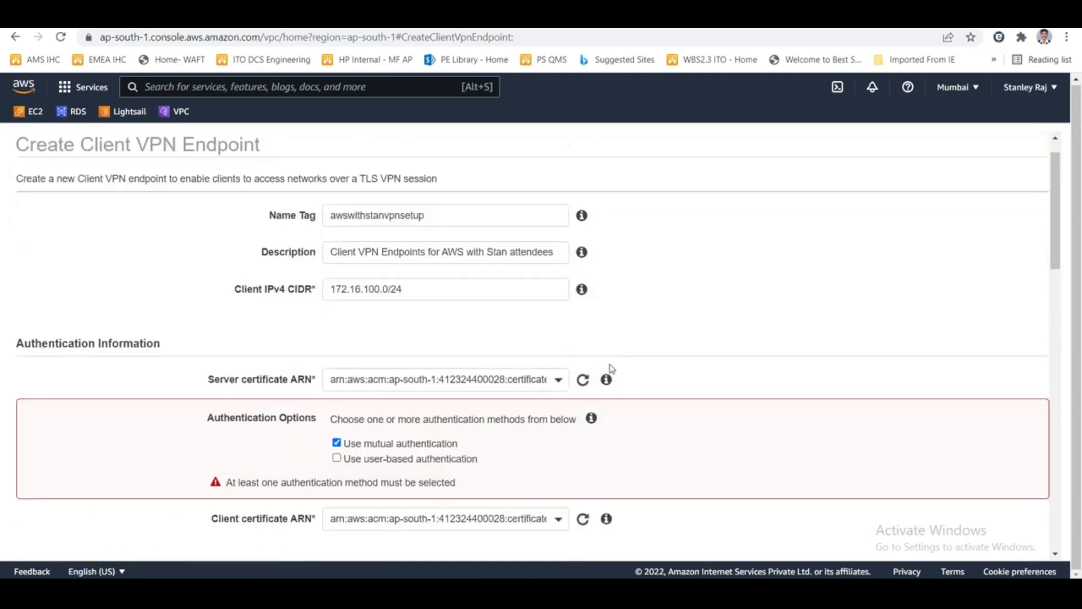
pyautogui.scroll(-15, 612, 369)
pyautogui.press('Return')
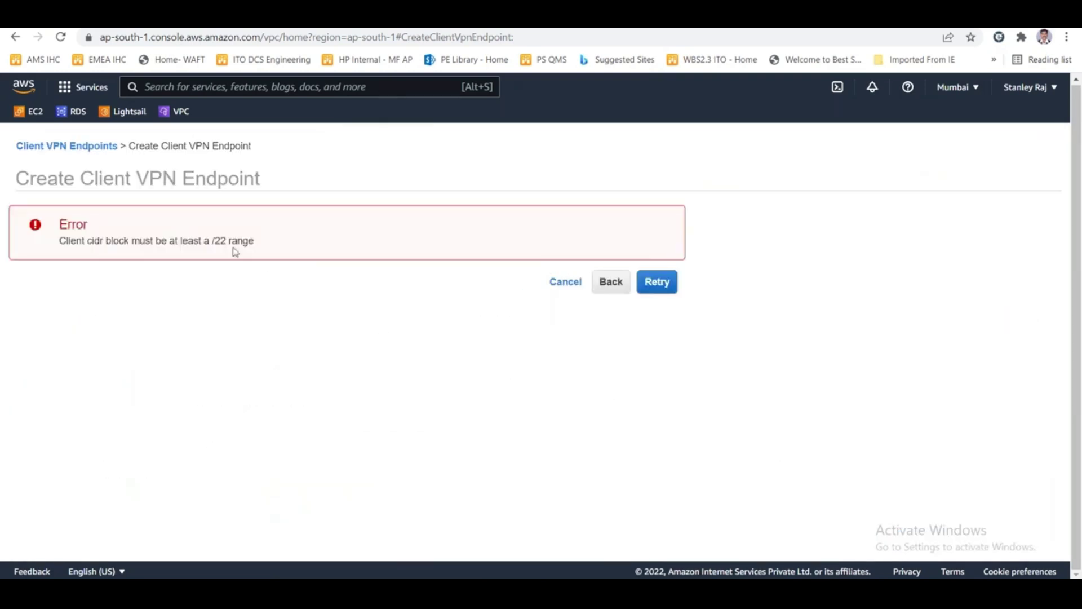
# Go back to the endpoint form, set the client IPv4 CIDR to 172.16.100.0/22, and create the Client VPN endpoint
pyautogui.click(611, 284)
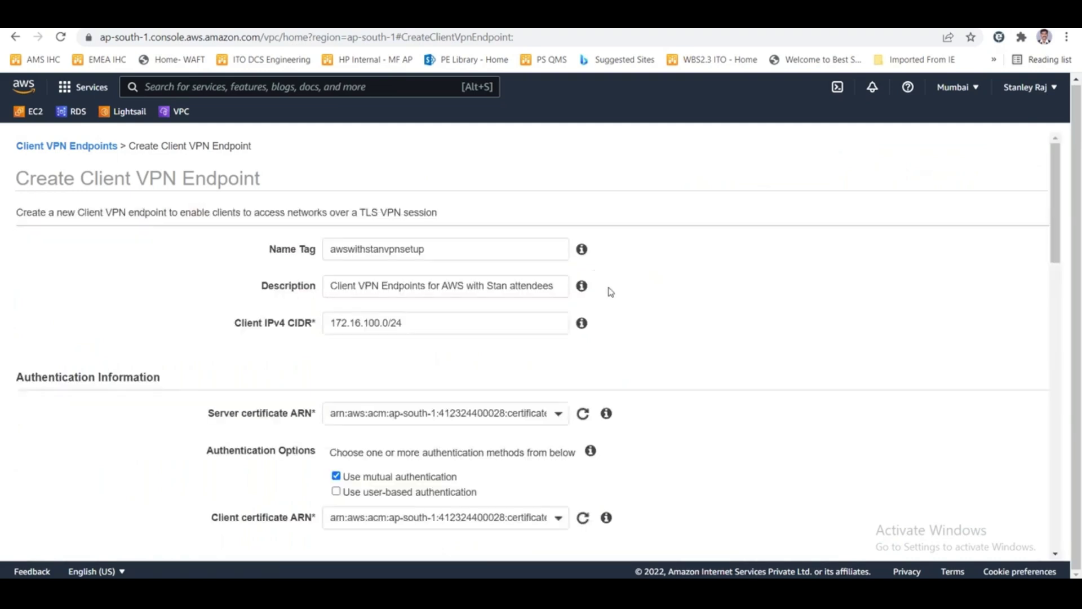
pyautogui.click(421, 323)
pyautogui.write('2')
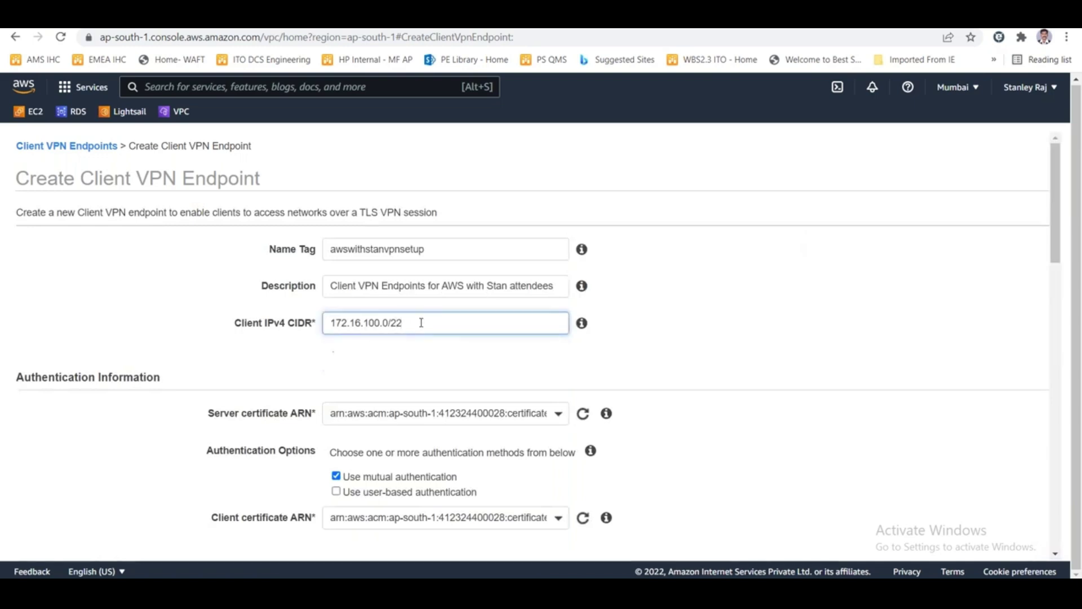
pyautogui.click(879, 327)
pyautogui.scroll(-5, 870, 363)
pyautogui.scroll(-10, 872, 370)
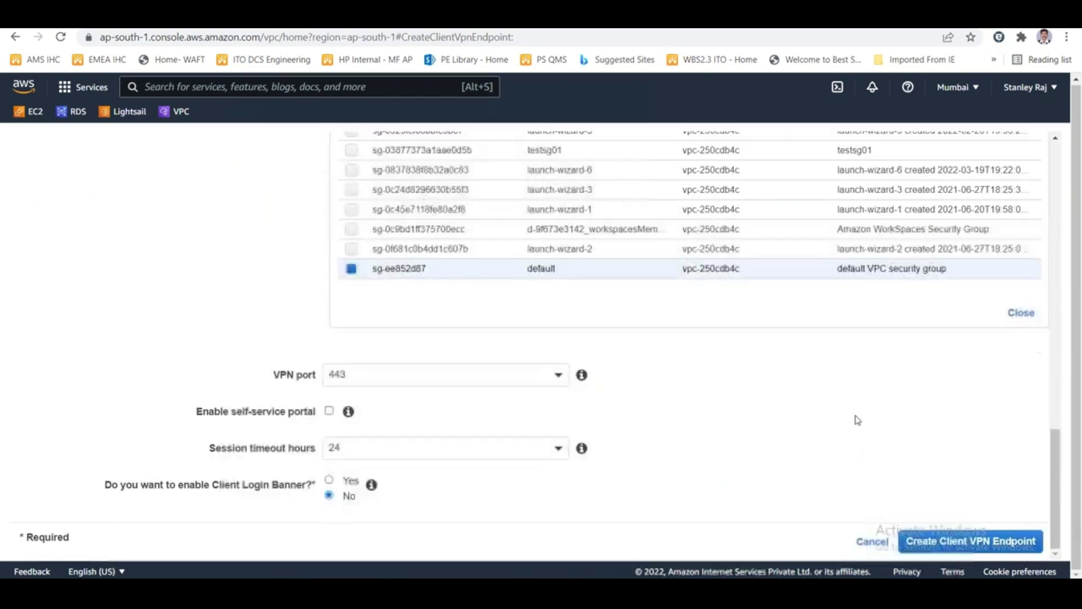
pyautogui.click(957, 540)
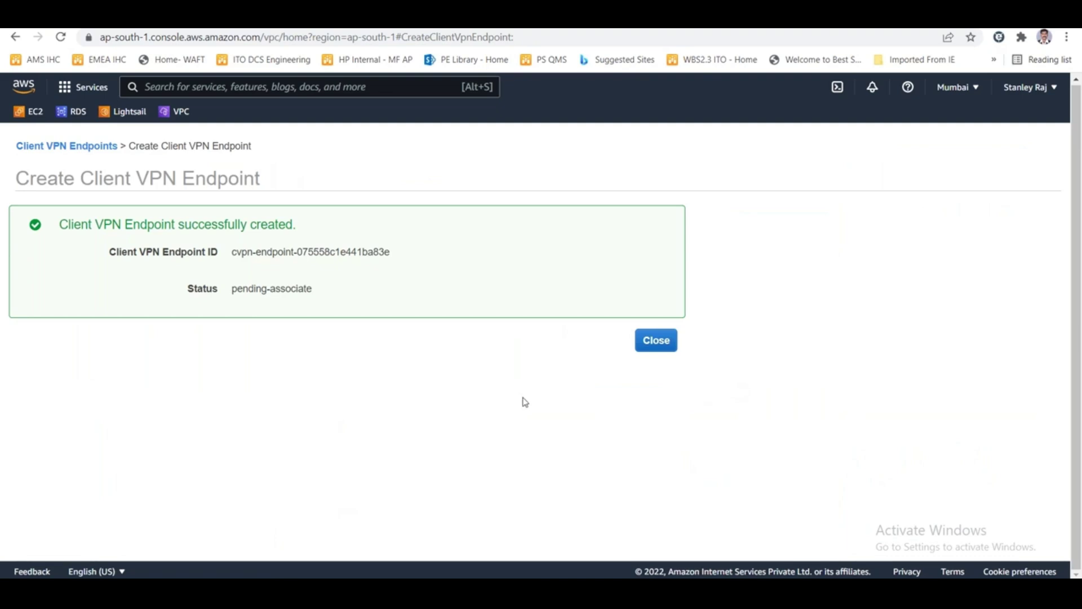
# Switch to the AWS_ROUTE53_19MAR2022 Excel workbook and show the end of the notes on the Client VPN Endpoints sheet
pyautogui.hotkey('alt', 'Tab')
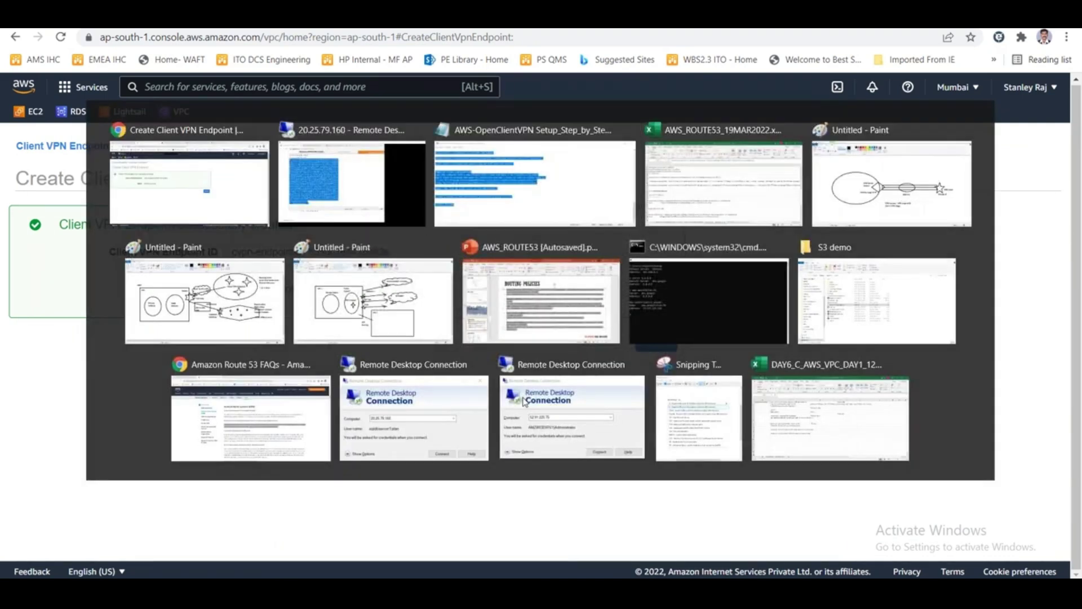
pyautogui.press('Tab')
pyautogui.press('Tab')
pyautogui.click(350, 555)
pyautogui.scroll(-2, 237, 423)
# Enter "Generated server and client certificate using OPENVPN EASYRSA (Certificate Management bundle)" in cell B30 of the Client VPN Endpoints sheet
pyautogui.click(205, 341)
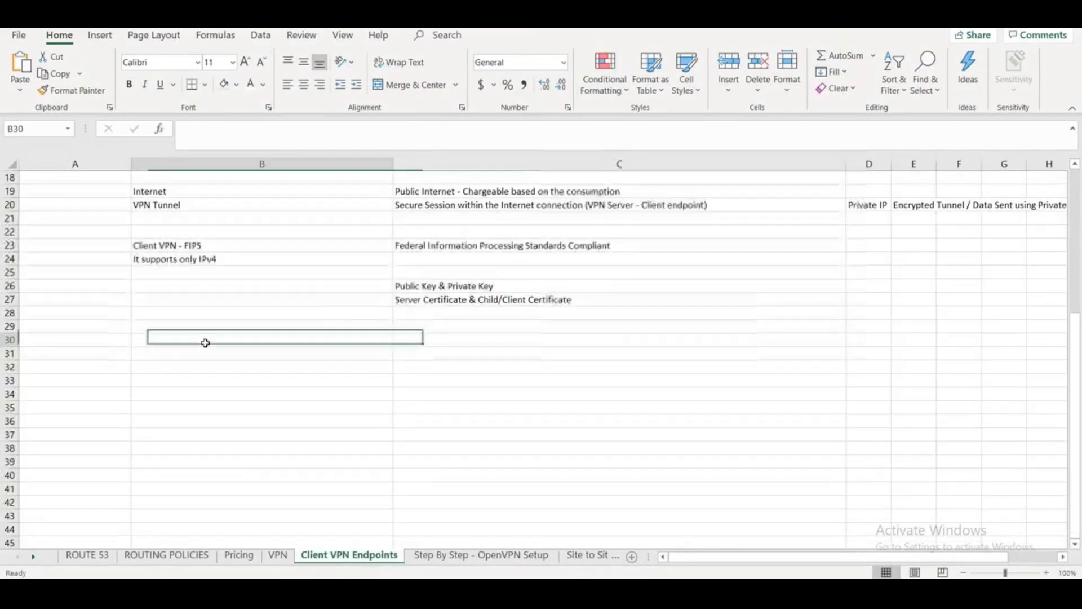
pyautogui.write('Generate')
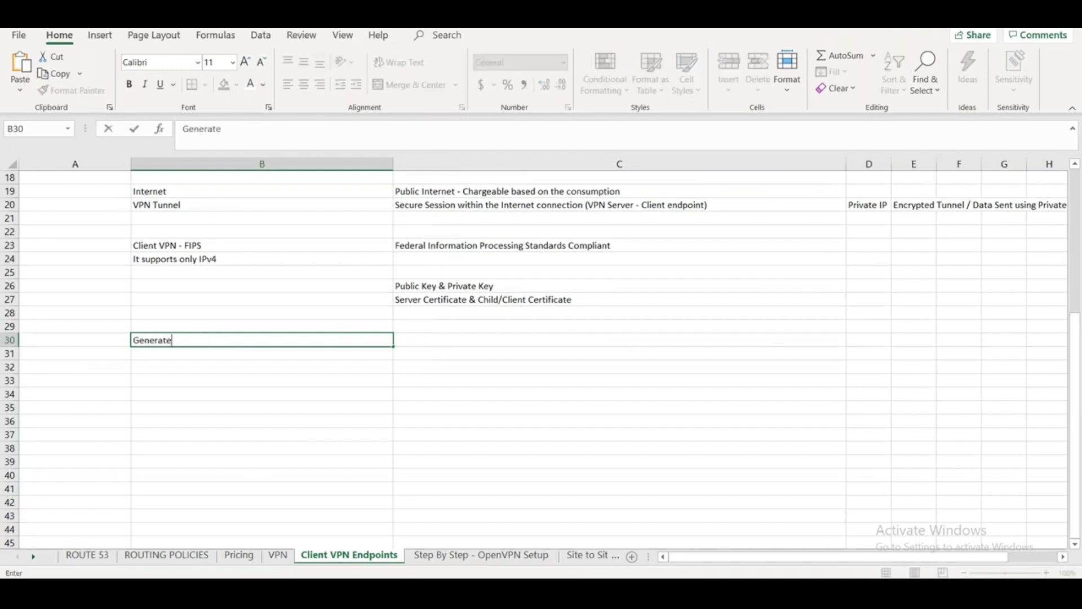
pyautogui.write('d server and clien')
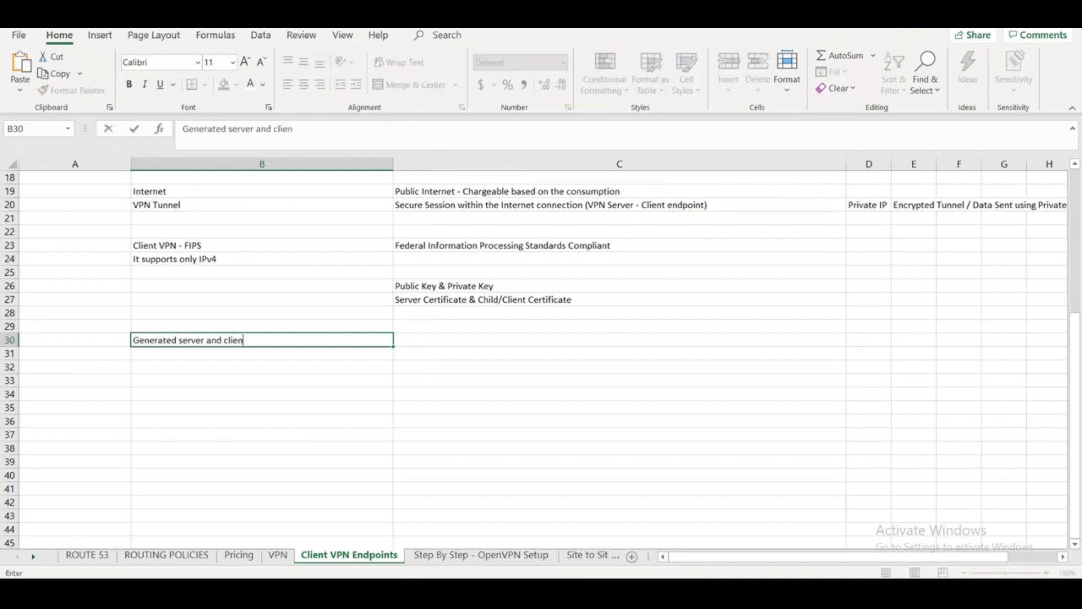
pyautogui.write('t certificate using OPEN ')
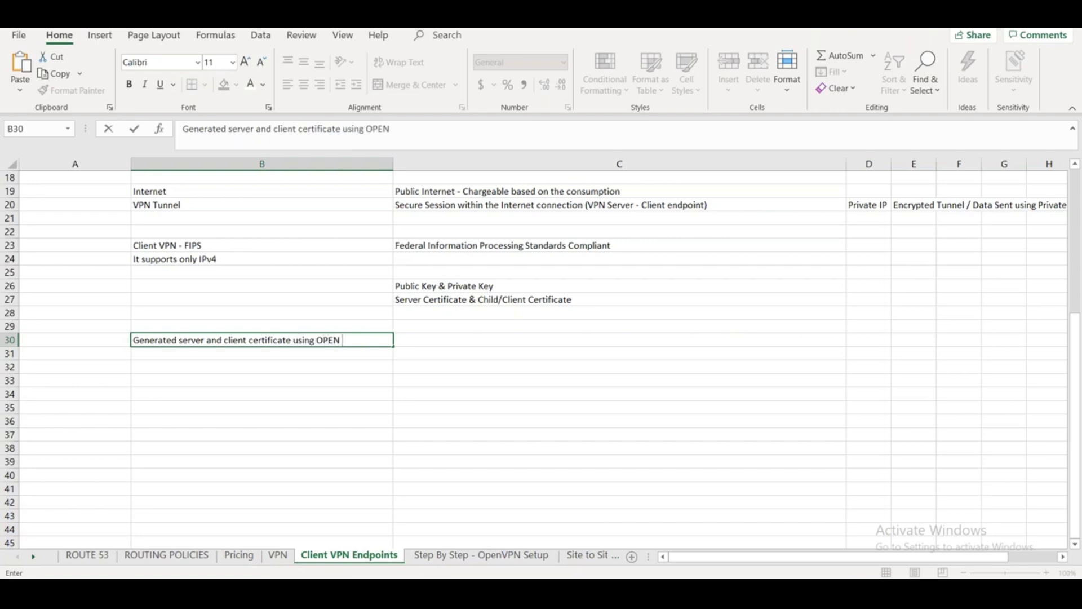
pyautogui.write('PN EASYRA')
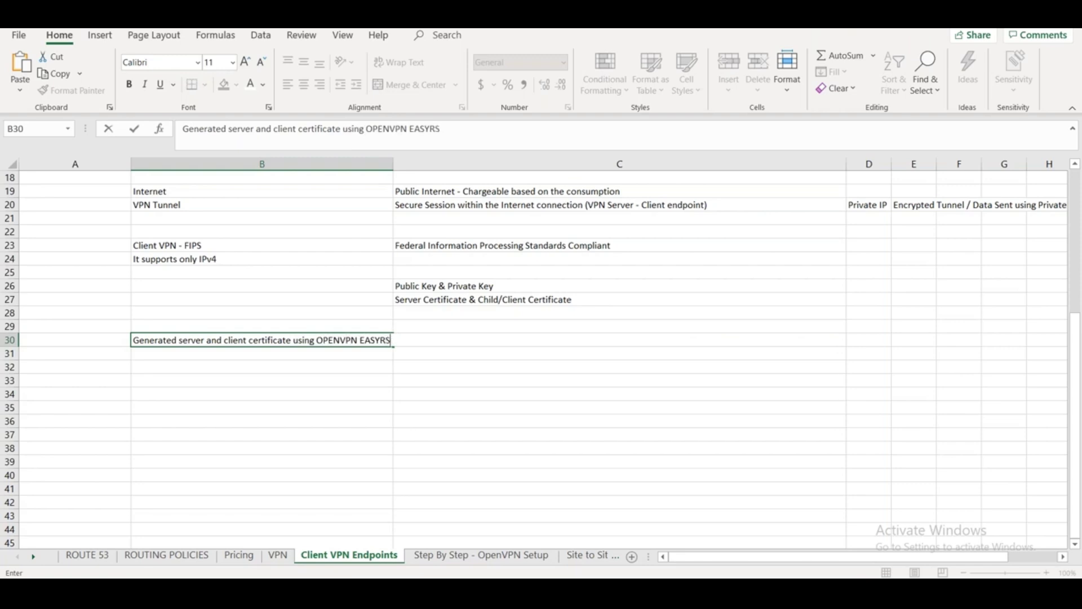
pyautogui.write('A (Certificate Mang')
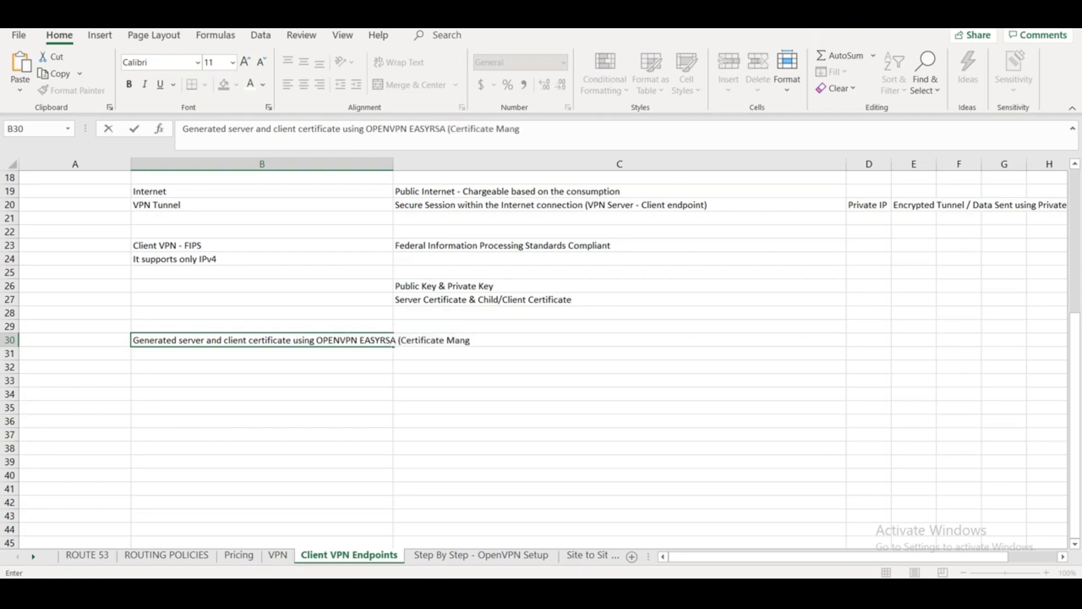
pyautogui.write('agement')
pyautogui.press('BackSpace')
pyautogui.press('BackSpace')
pyautogui.write('nt bi')
pyautogui.write('nd')
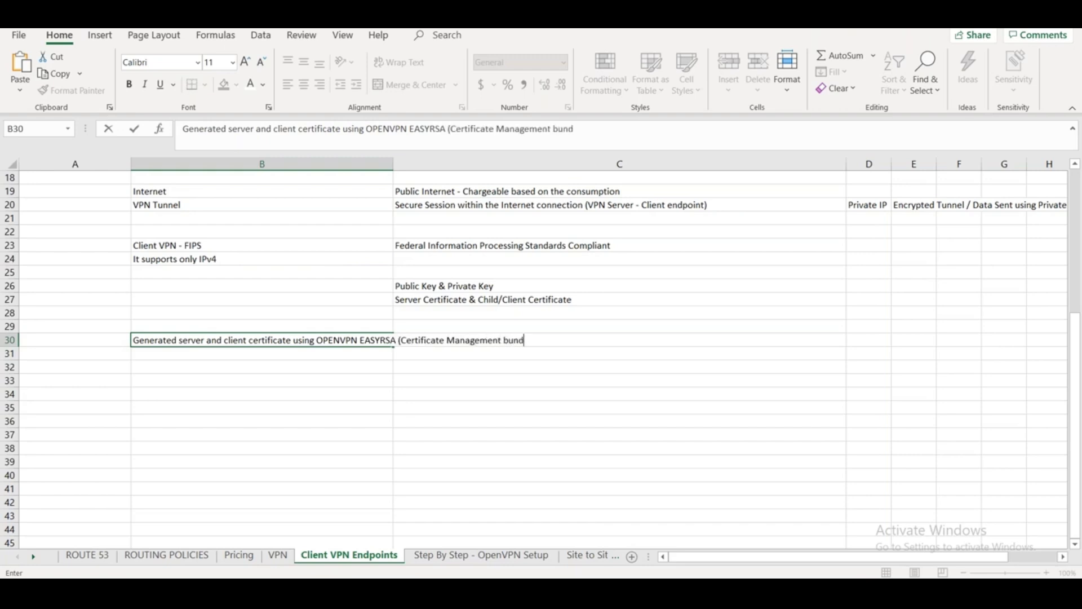
pyautogui.write('le')
# Enter the note "Uploaded the server and client certificate to AWS Certificate Manager" in cell B32
pyautogui.click(173, 364)
pyautogui.write('UPloaded the server')
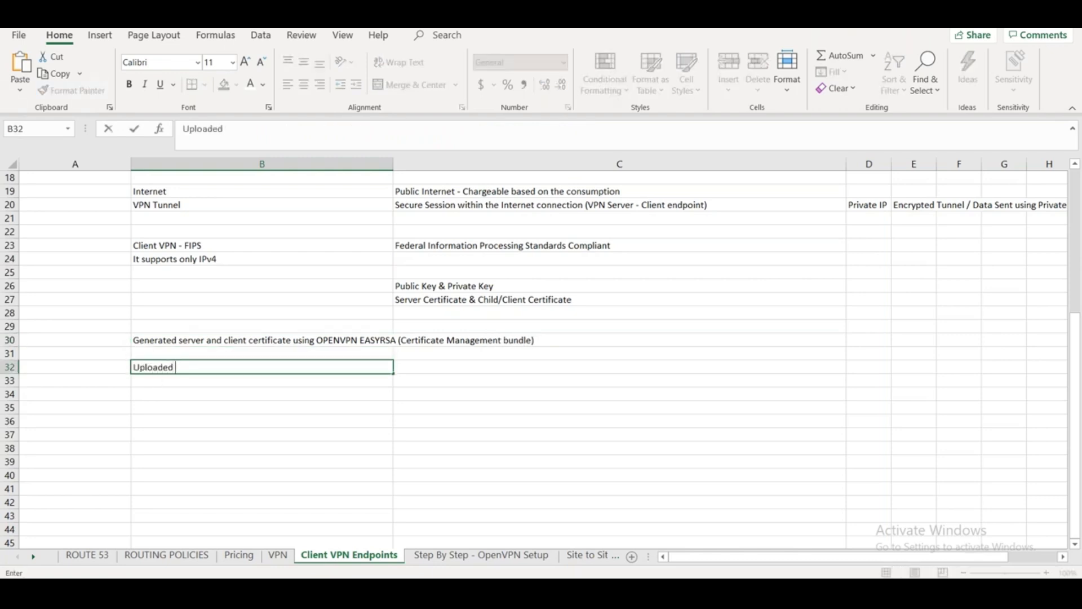
pyautogui.write('client')
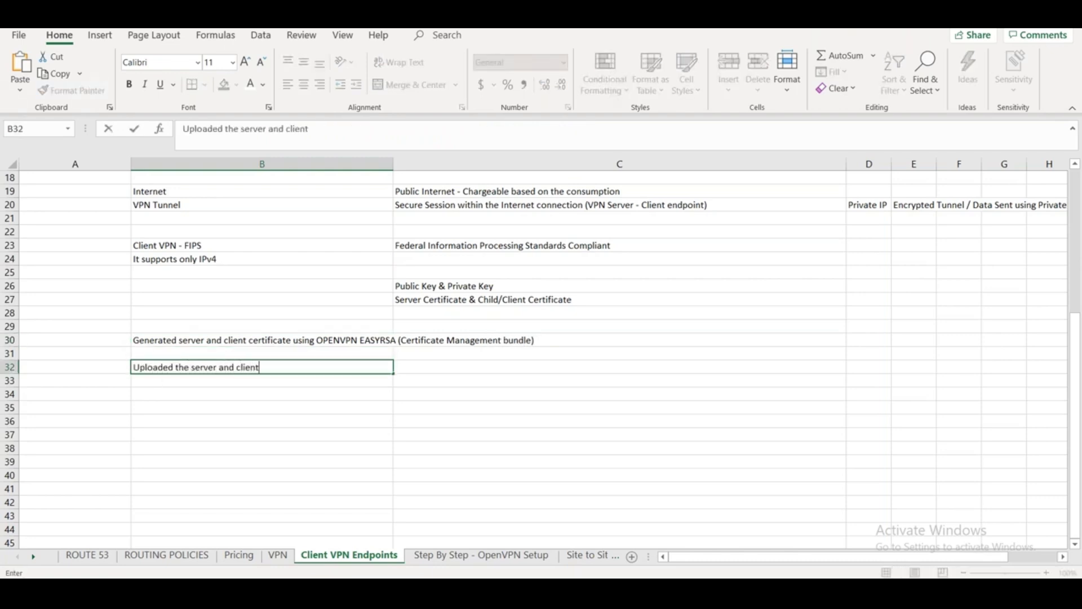
pyautogui.write(' certificate to ')
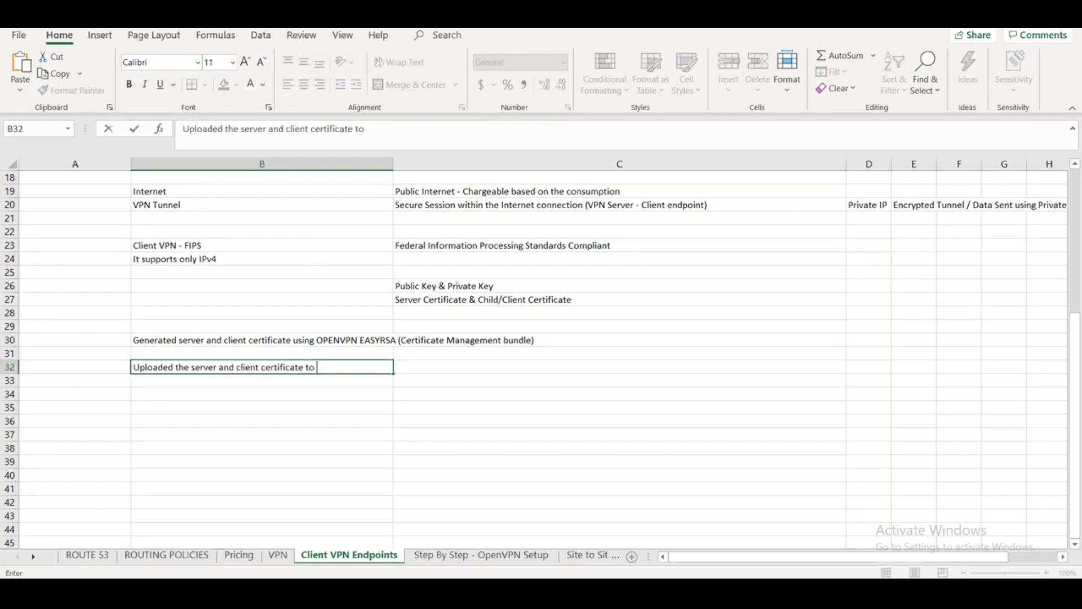
pyautogui.write('AWS Certificate Manager')
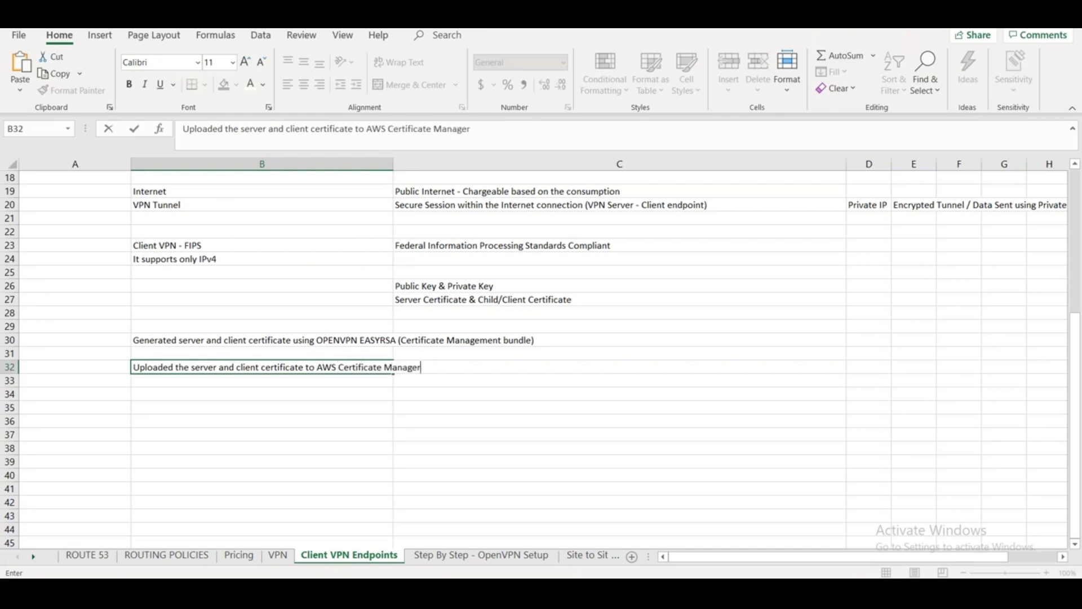
pyautogui.press('Return')
# In cell B34, enter "Created a OpenVPN endpoints for a VPC using server and Client Certificate along with CIDR Range (172.16.100.0/22)"
pyautogui.press('Return')
pyautogui.write('C')
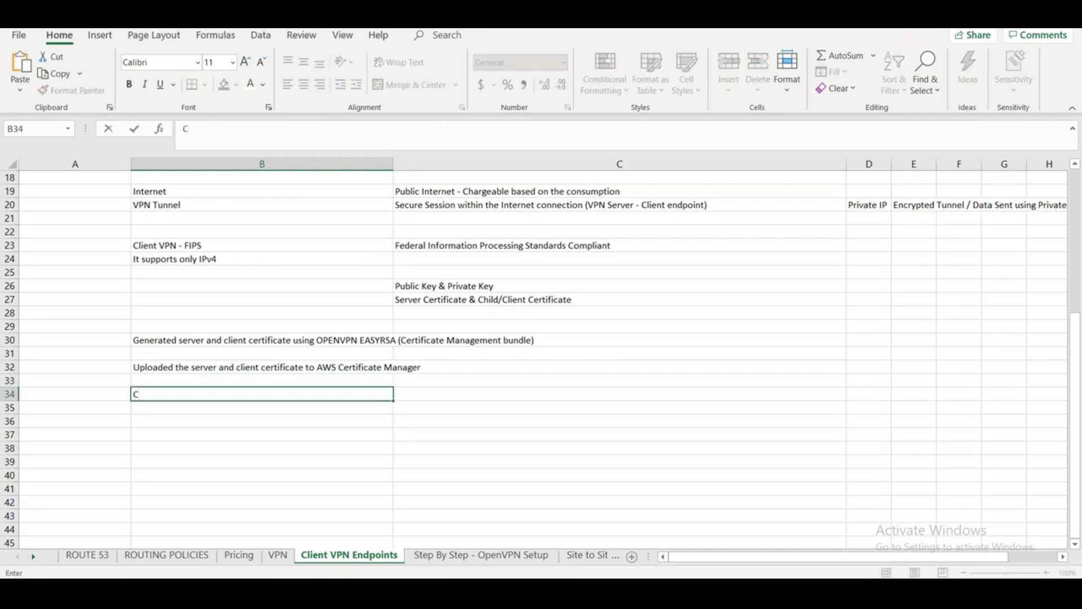
pyautogui.write('reated a OpenVPN ')
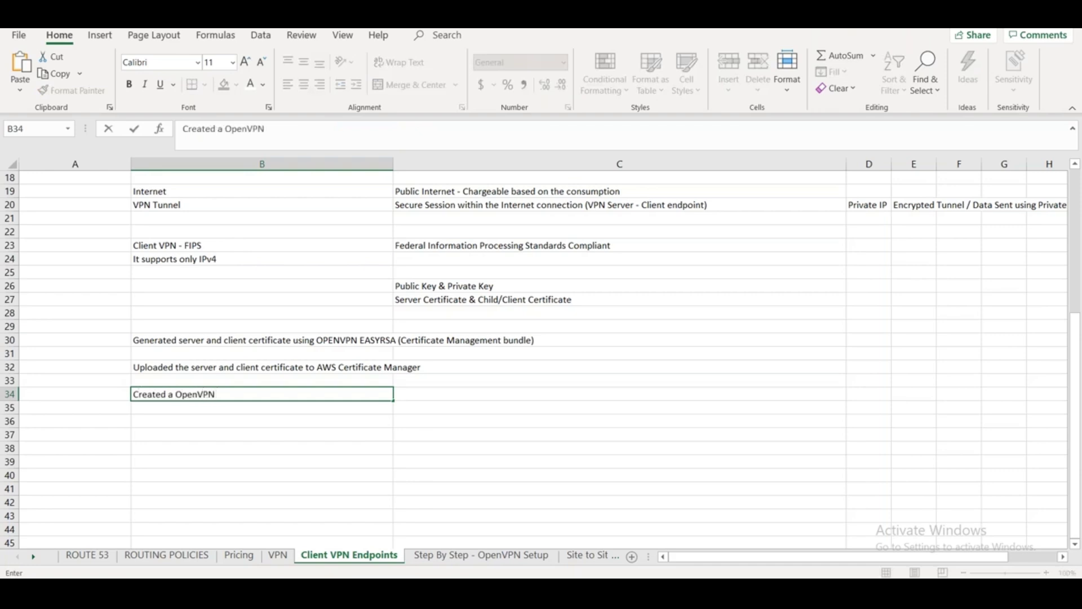
pyautogui.write('endpoints for a VPC ')
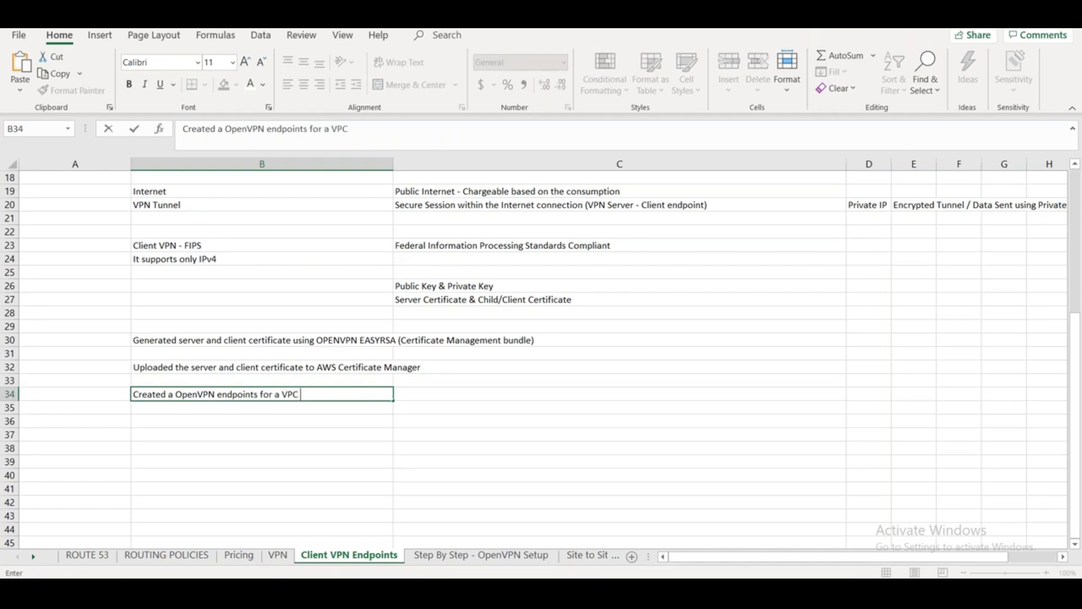
pyautogui.write('usignng server and CLient ')
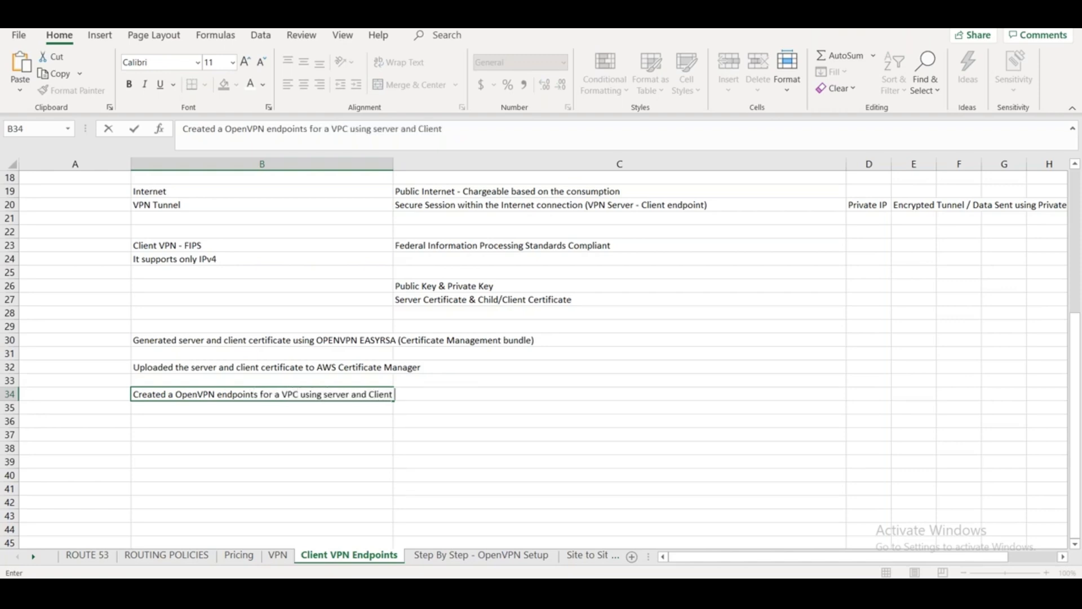
pyautogui.write('Cerf')
pyautogui.write('tificate along w')
pyautogui.write('ith ')
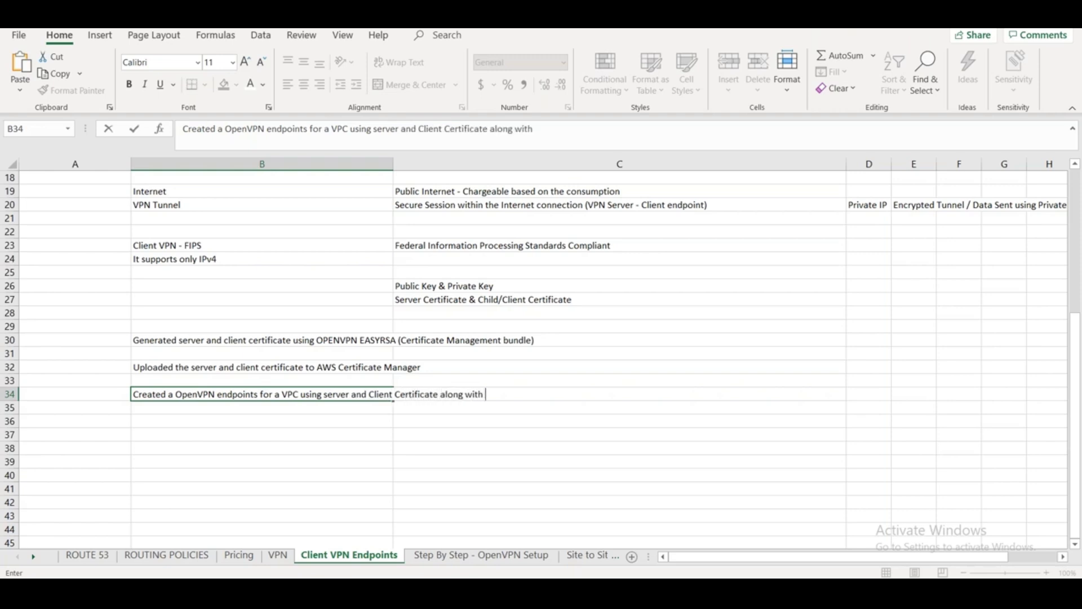
pyautogui.write('IP CID')
pyautogui.press('BackSpace')
pyautogui.press('BackSpace')
pyautogui.press('BackSpace')
pyautogui.write('CIDR Range (172.1')
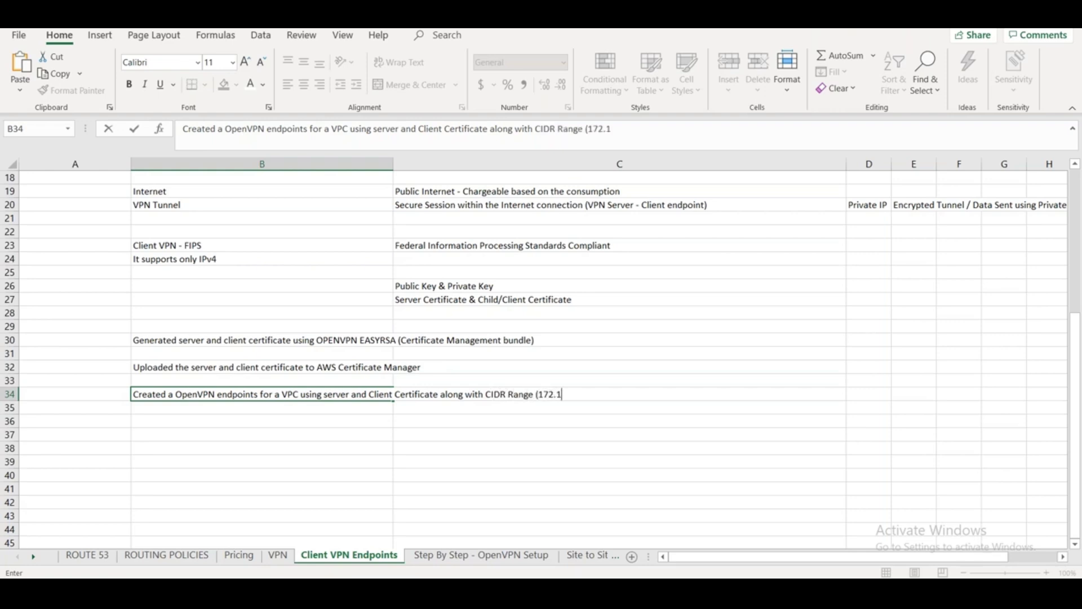
pyautogui.write('6.100.0/22')
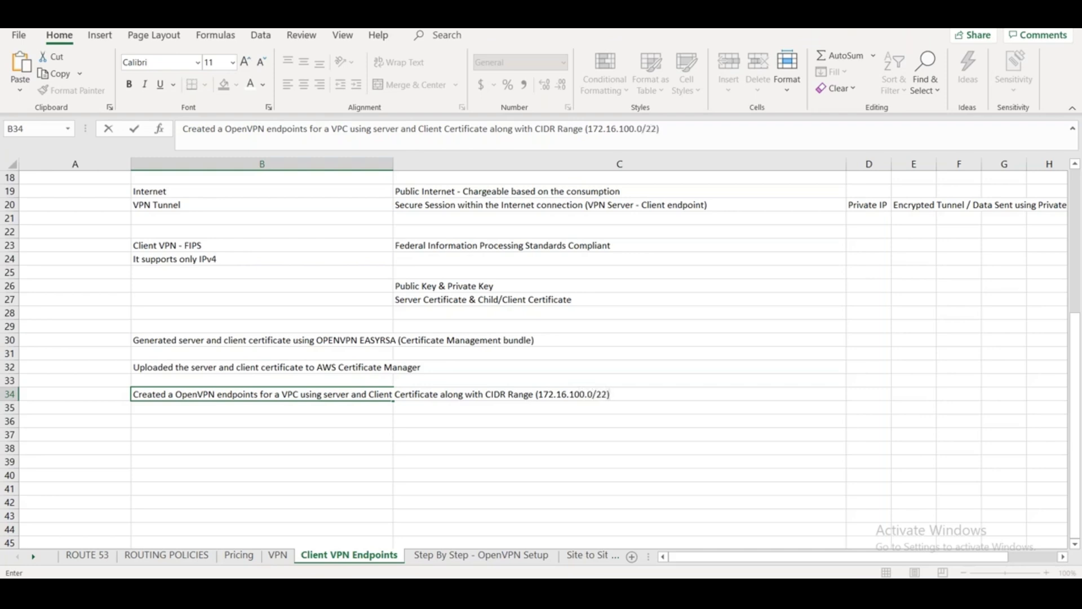
pyautogui.click(375, 460)
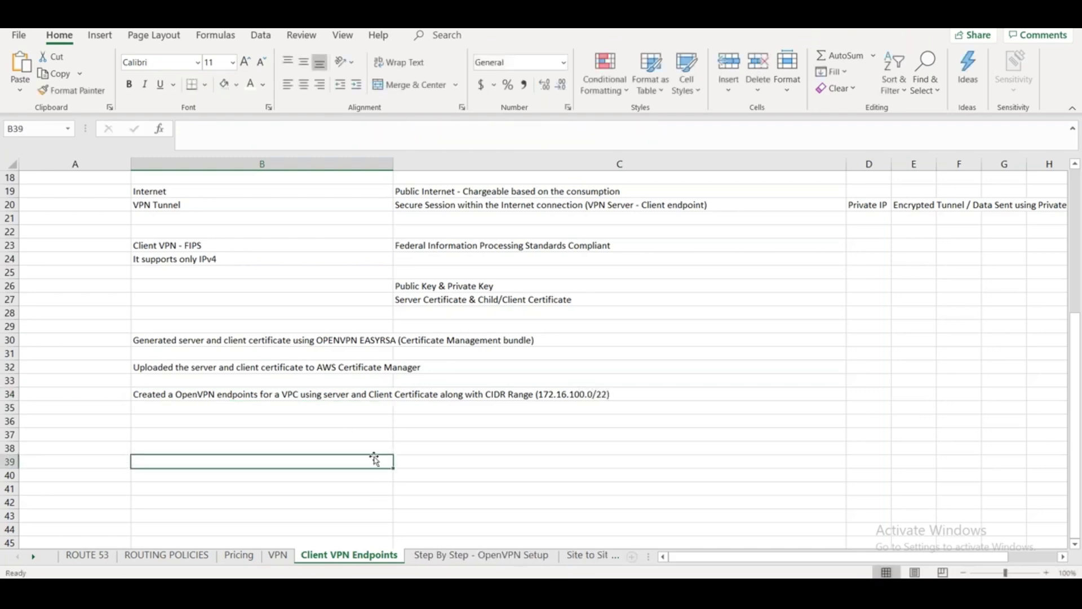
# Return to the AWS console, close the endpoint creation result, and refresh the list of Client VPN endpoints
pyautogui.hotkey('alt', 'Tab')
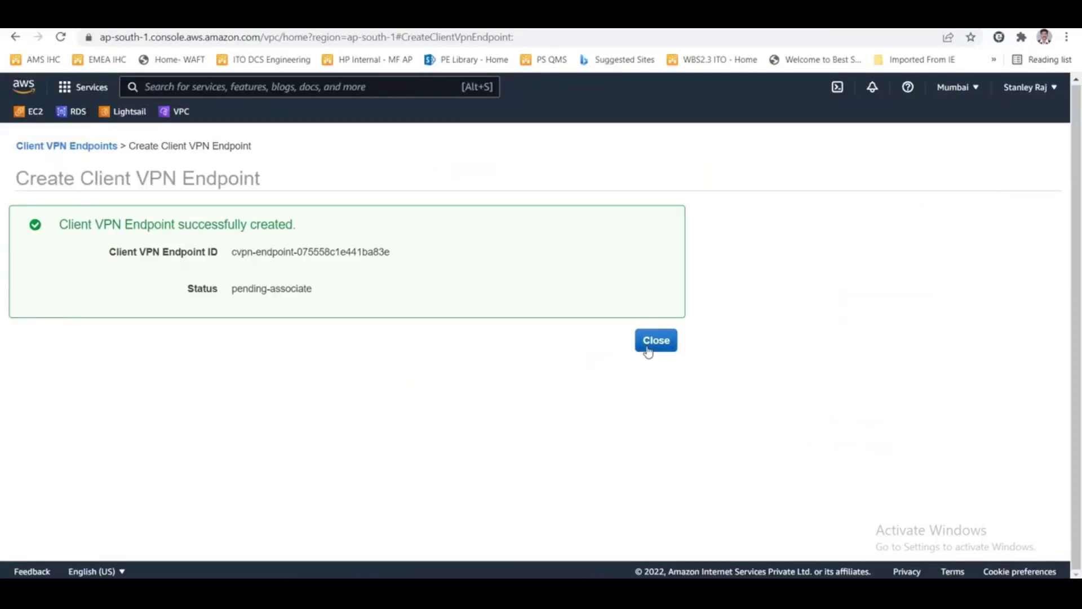
pyautogui.click(647, 344)
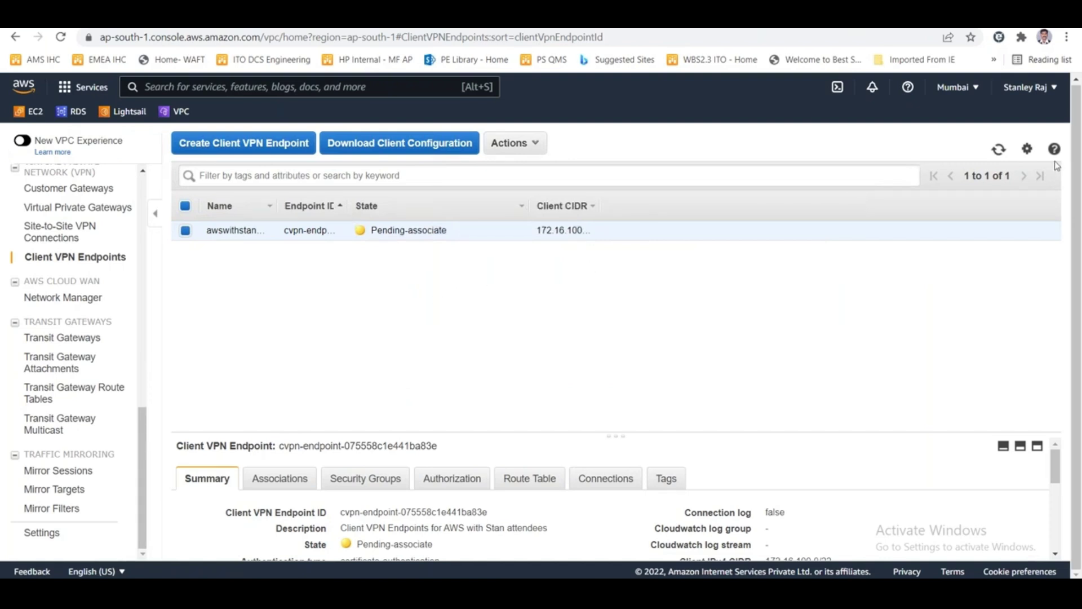
pyautogui.click(999, 150)
# Switch to the Excel notes and review the Step By Step - OpenVPN Setup sheet from the certificate import through the Associations line in B74
pyautogui.hotkey('alt', 'Tab')
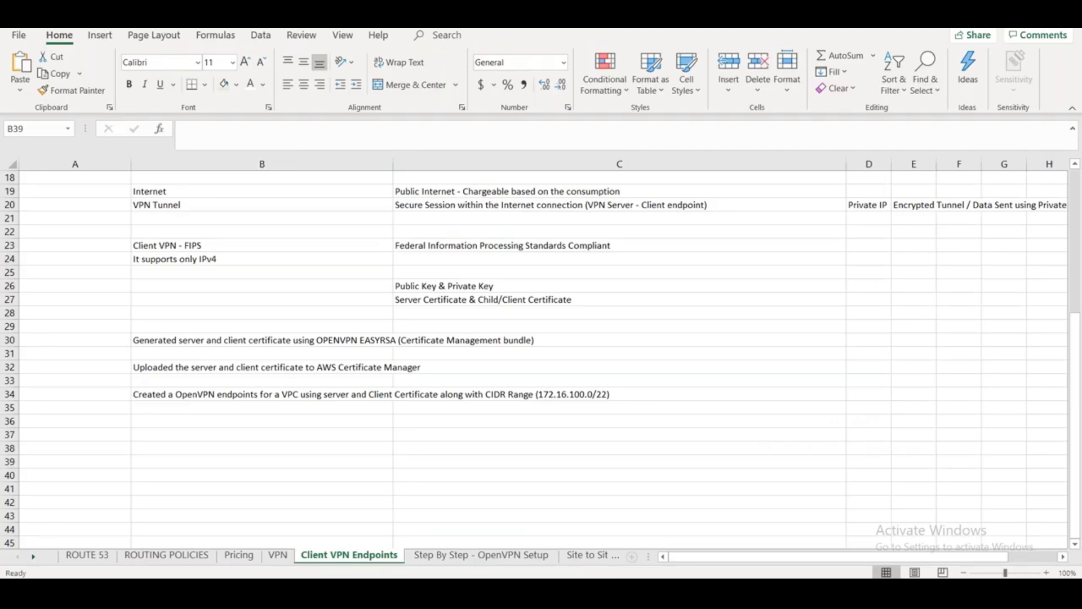
pyautogui.hotkey('alt', 'Tab')
pyautogui.press('Tab')
pyautogui.press('Tab')
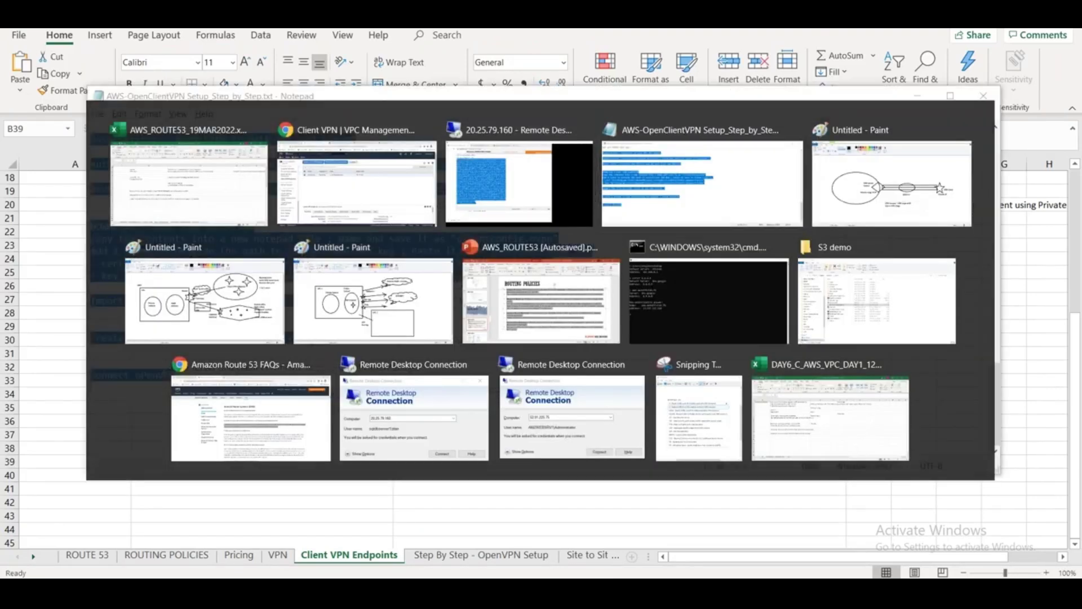
pyautogui.hotkey('alt', 'Tab')
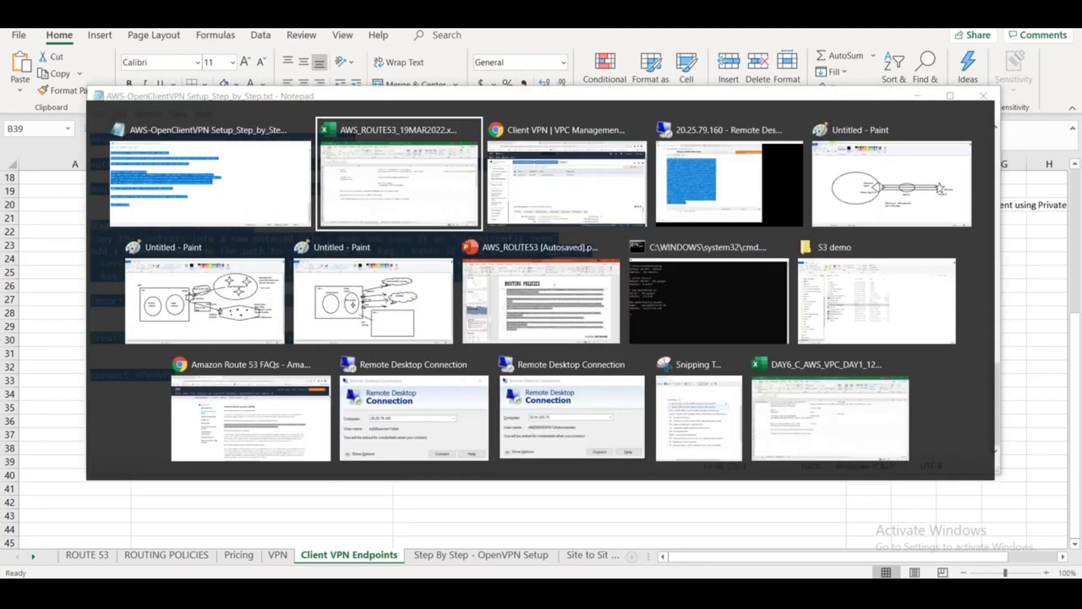
pyautogui.click(433, 542)
pyautogui.click(444, 558)
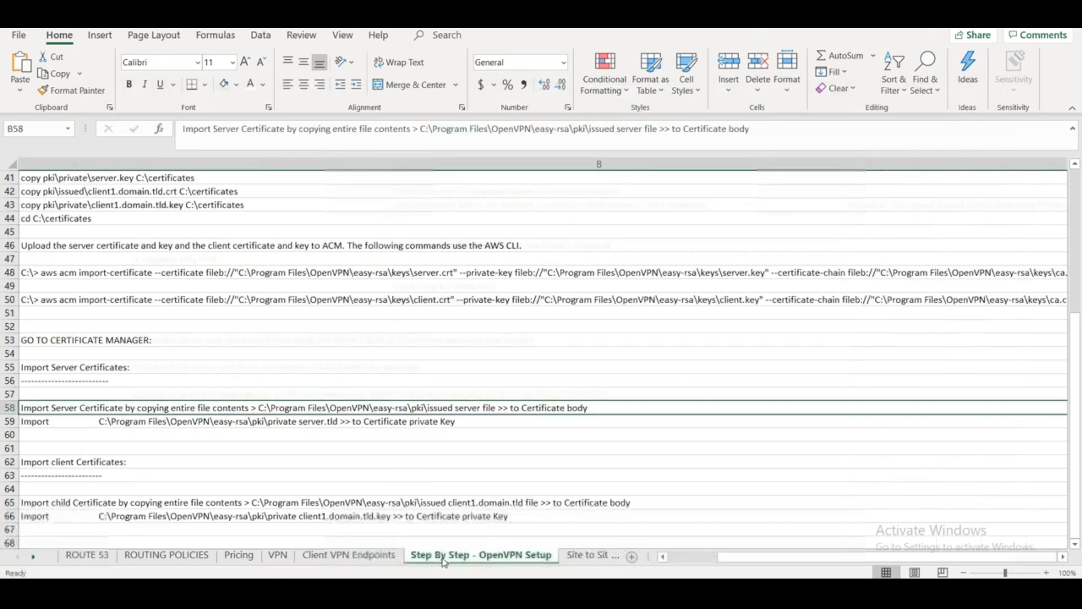
pyautogui.click(116, 340)
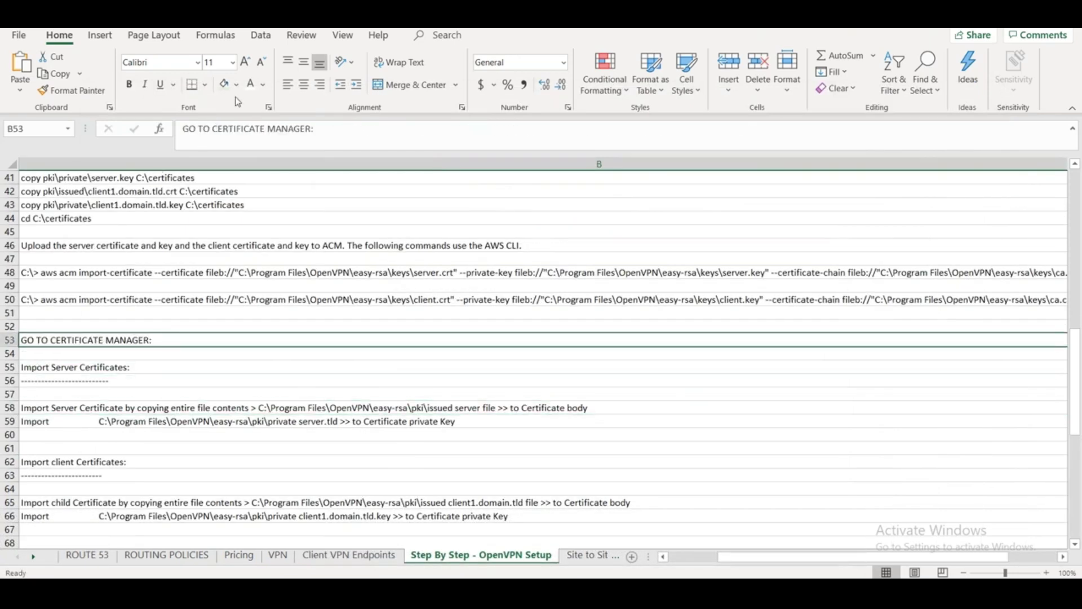
pyautogui.scroll(-6, 220, 387)
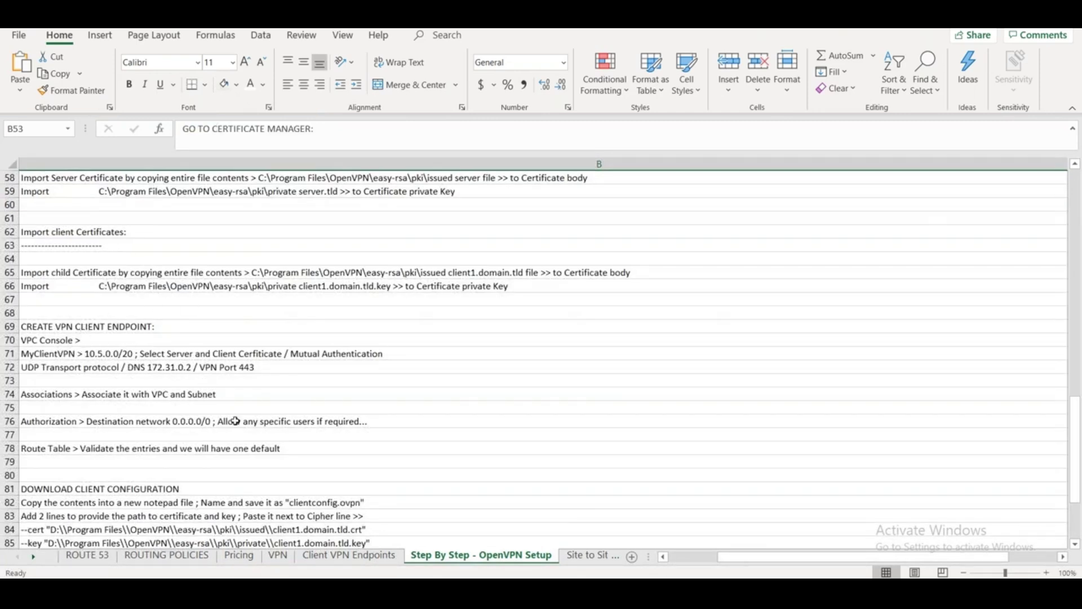
pyautogui.moveTo(1078, 411); pyautogui.dragTo(1078, 430)
pyautogui.click(112, 299)
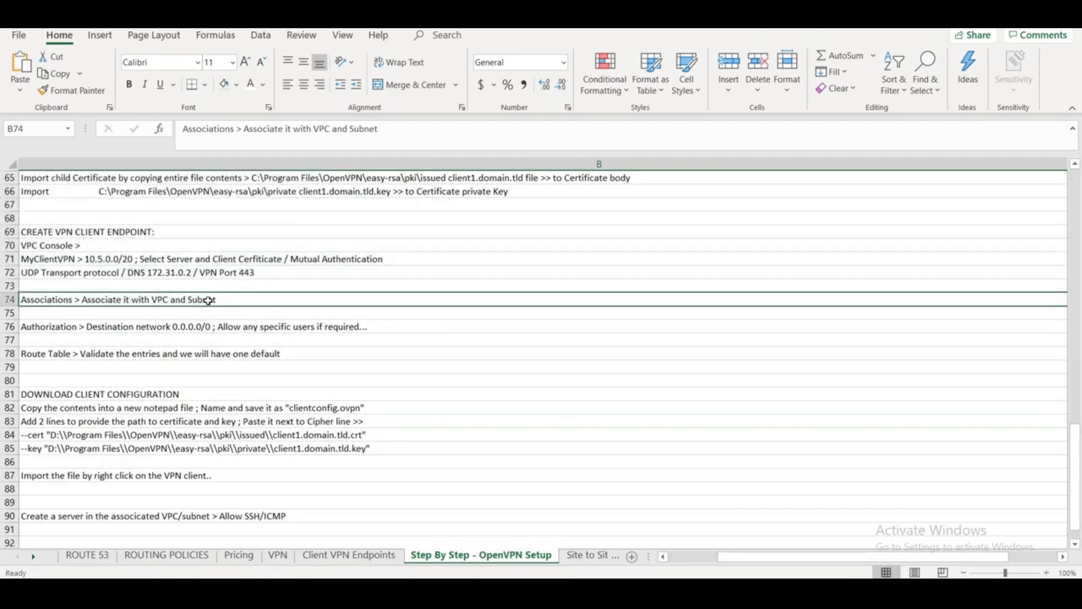
# Return to the AWS console, start a target network association for the Client VPN endpoint, and choose VPC vpc-250cdb4c
pyautogui.hotkey('alt', 'Tab')
pyautogui.hotkey('alt', 'Tab')
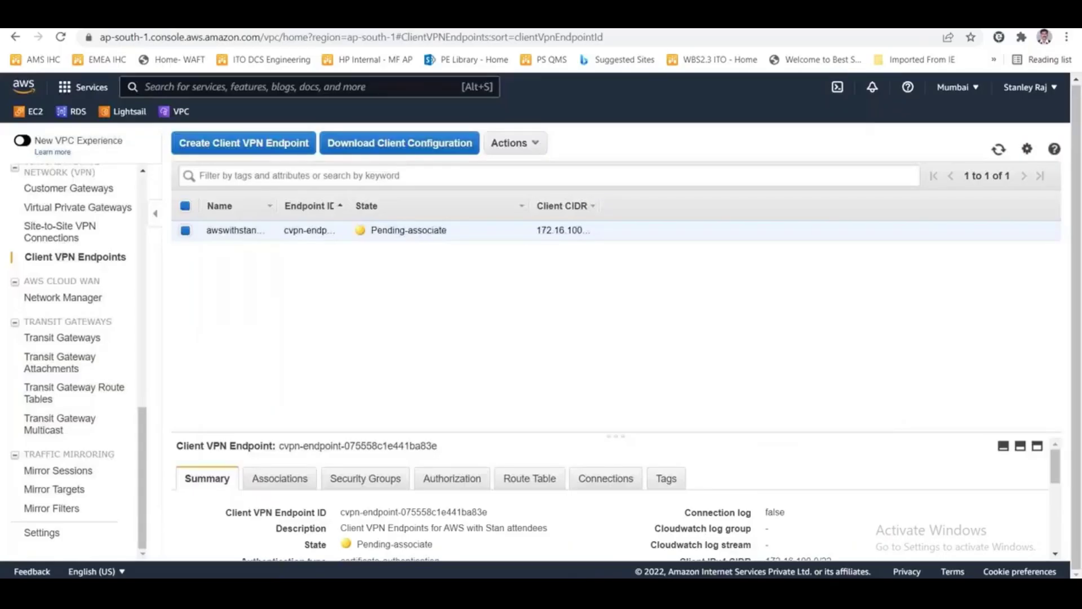
pyautogui.click(280, 478)
pyautogui.moveTo(475, 432); pyautogui.dragTo(488, 300)
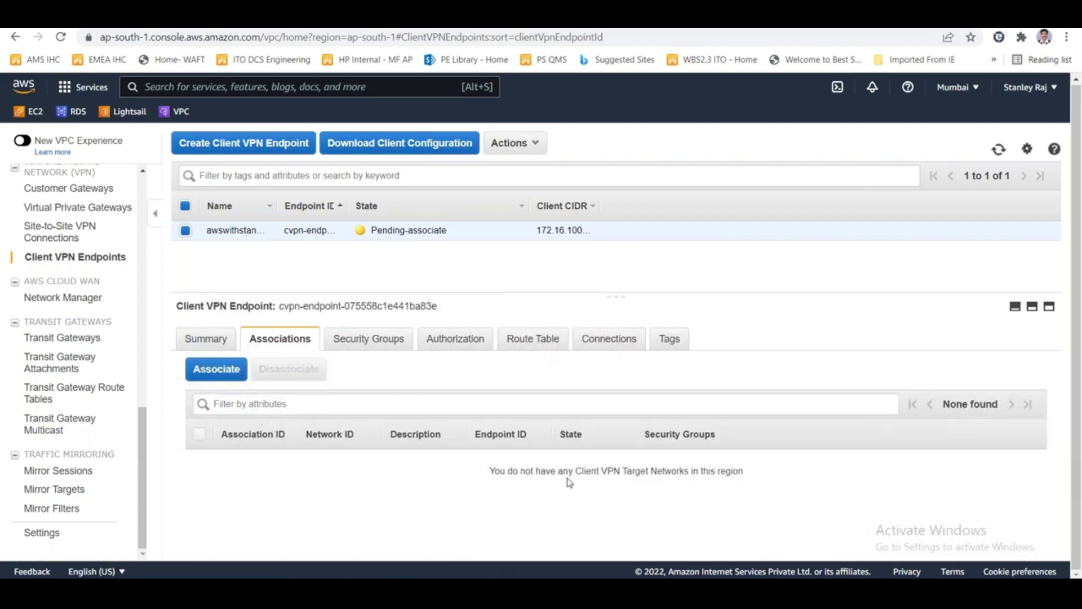
pyautogui.click(239, 376)
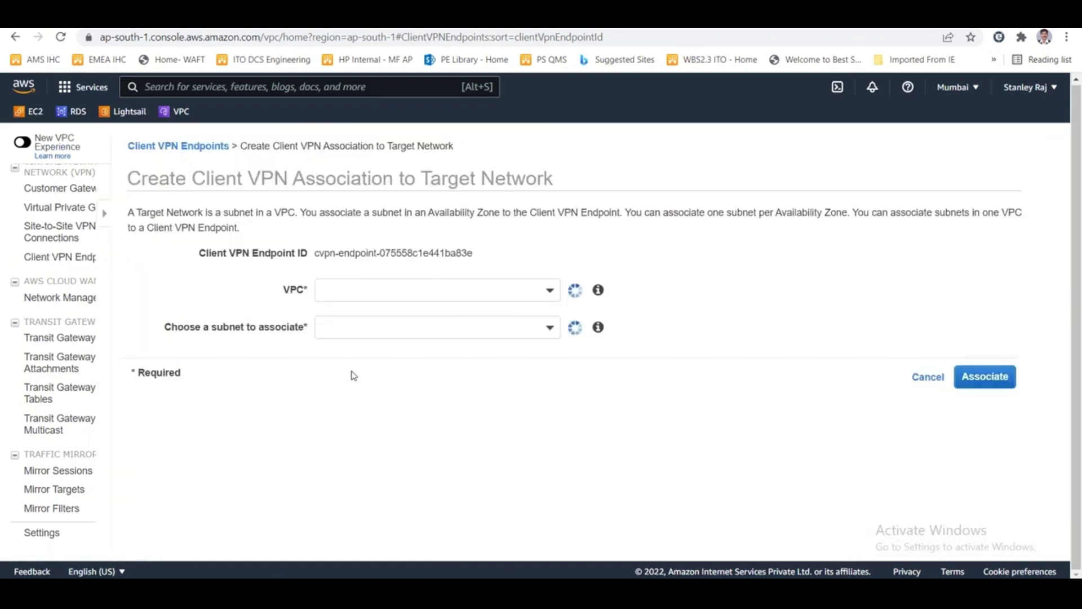
pyautogui.click(278, 288)
pyautogui.click(294, 352)
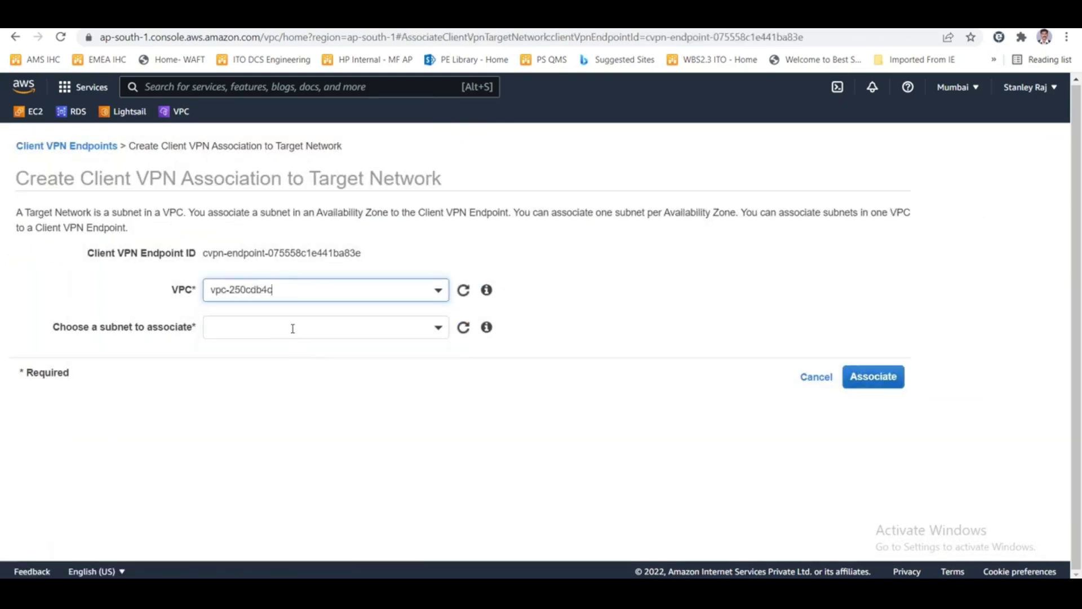
# Choose subnet-7c8e9e36 in ap-south-1b as the subnet to associate, and reload the signed-out EC2 Instances page
pyautogui.click(291, 328)
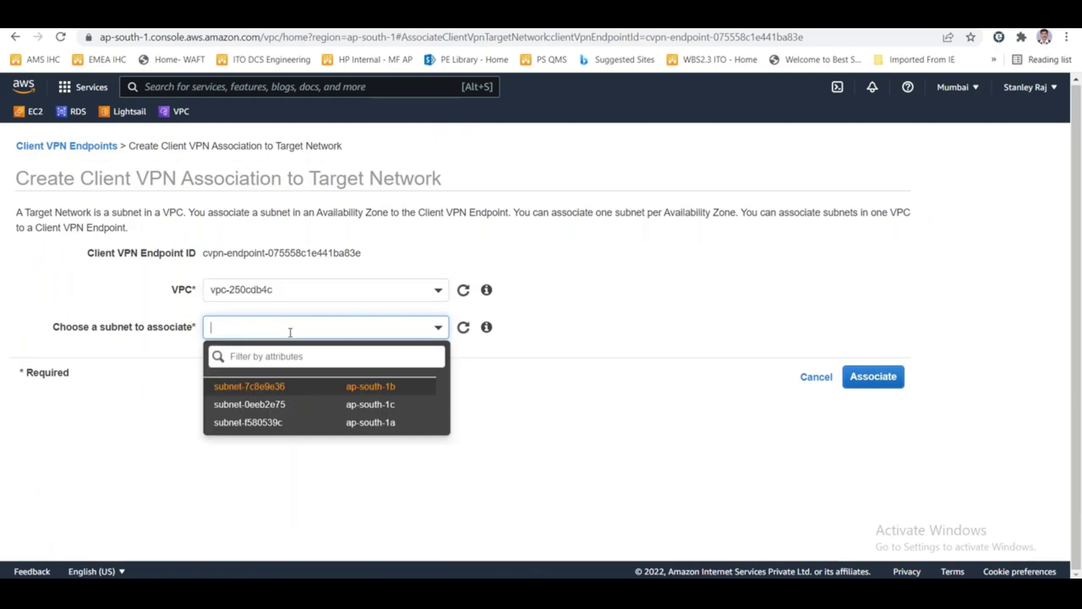
pyautogui.click(318, 388)
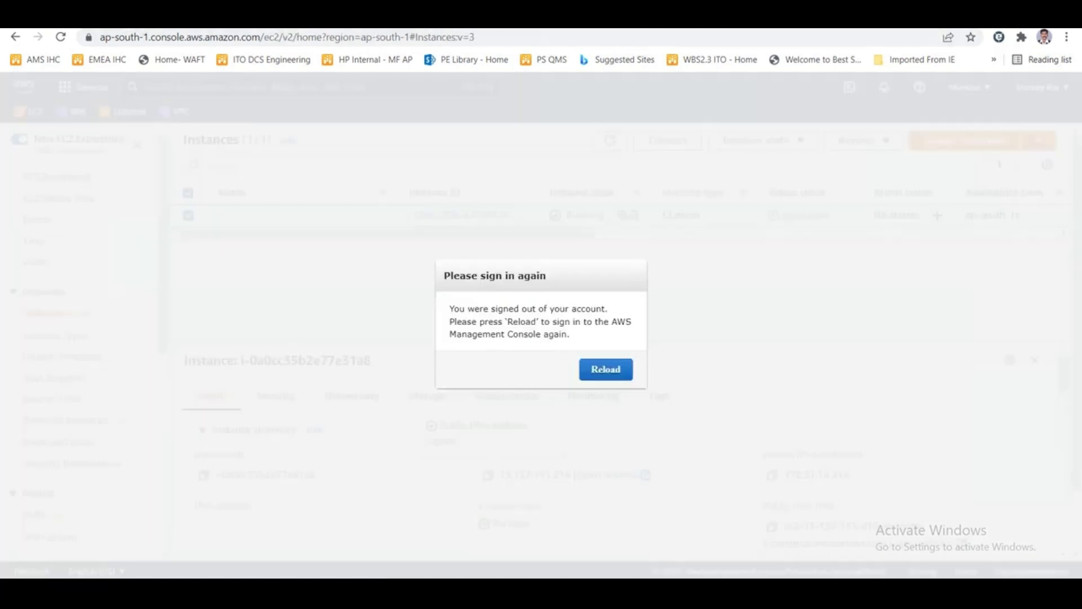
pyautogui.click(609, 373)
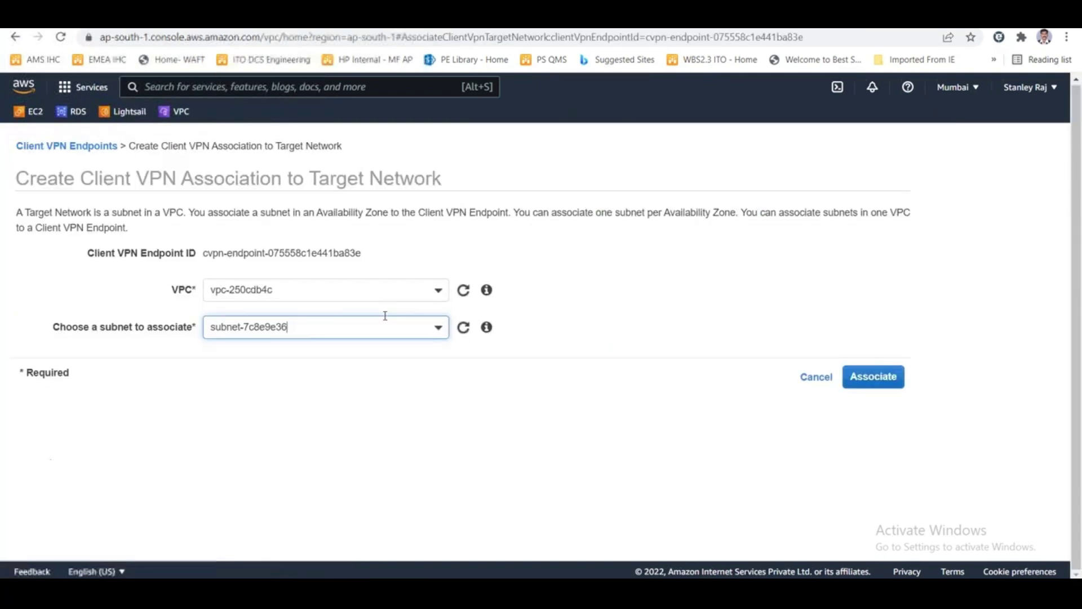
# Submit the subnet association, close its result, and widen the Client CIDR column in the endpoint list
pyautogui.click(884, 379)
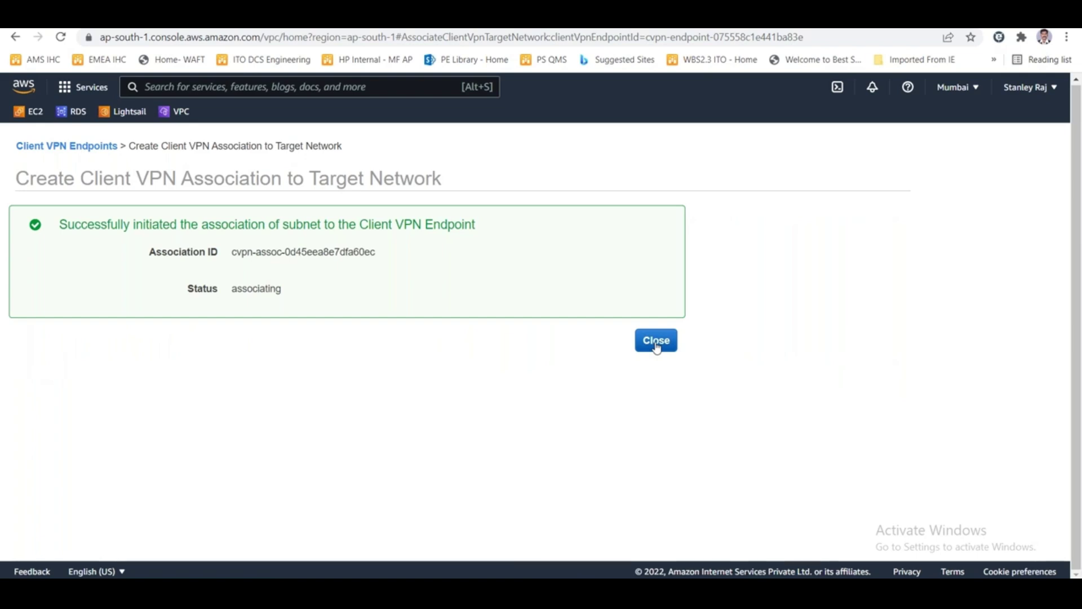
pyautogui.click(656, 341)
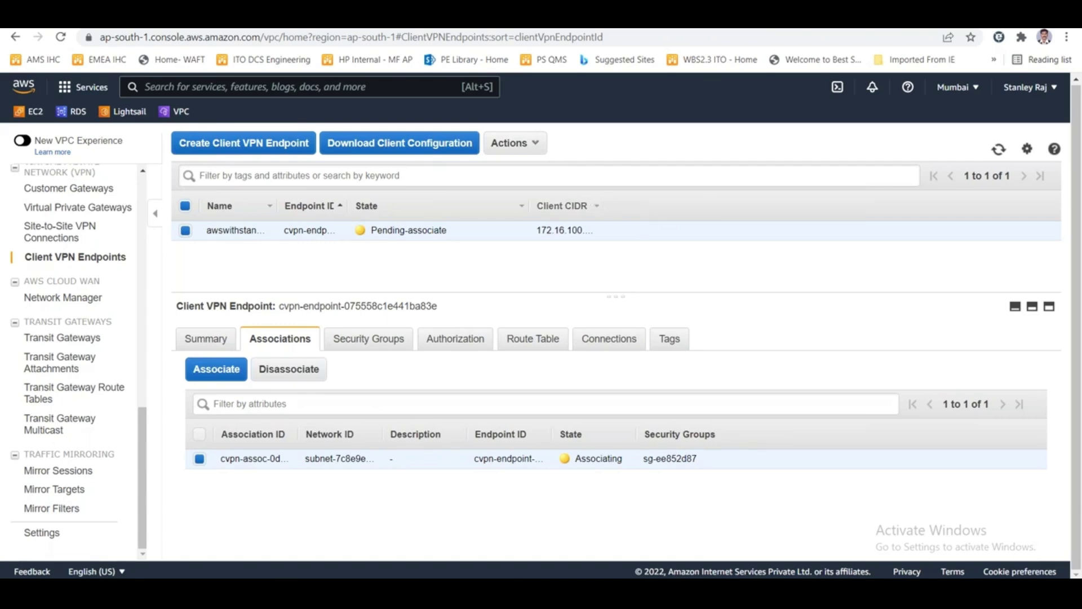
pyautogui.moveTo(604, 206); pyautogui.dragTo(694, 232)
# In the Excel setup sheet, highlight the Associations line in B74 and the Authorization line in B76 with light green fill
pyautogui.hotkey('alt', 'Tab')
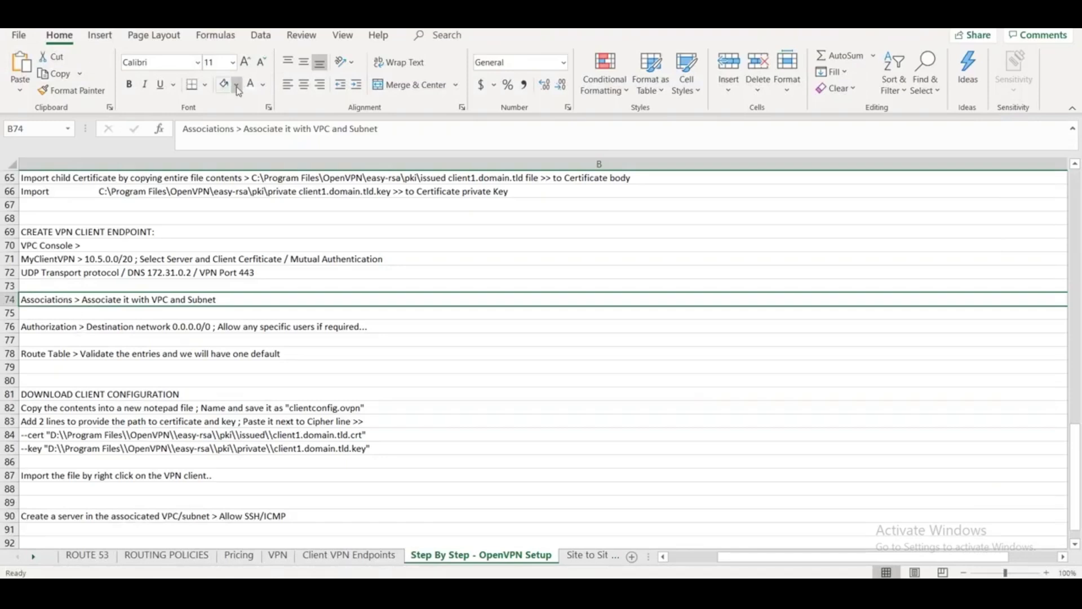
pyautogui.click(224, 86)
pyautogui.click(203, 327)
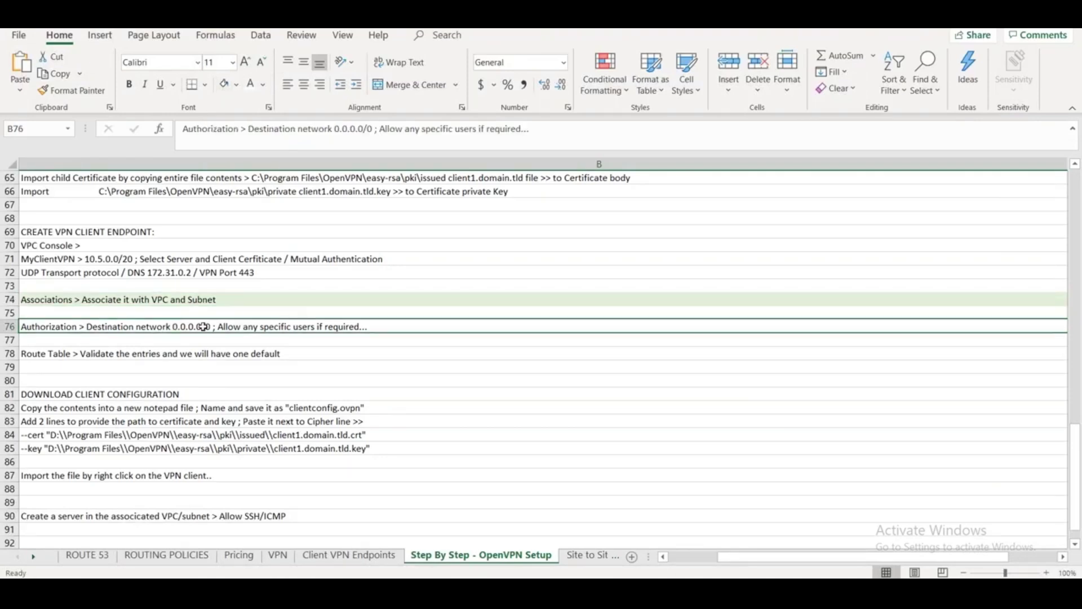
pyautogui.click(225, 85)
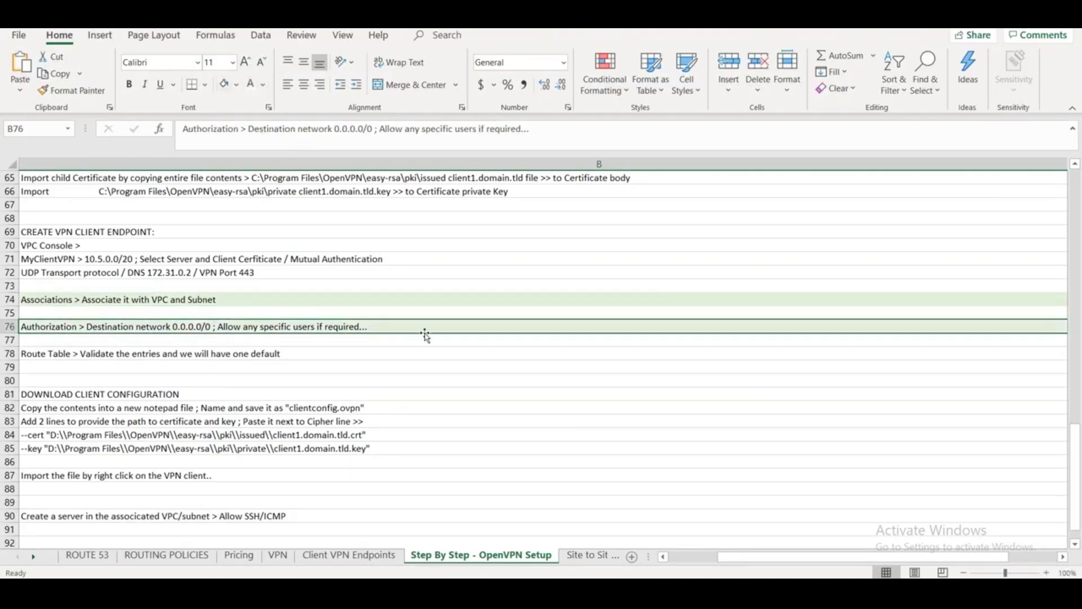
# Back in the AWS console, start an ingress authorization rule for the endpoint with destination network 0.0.0.0/0
pyautogui.hotkey('alt', 'Tab')
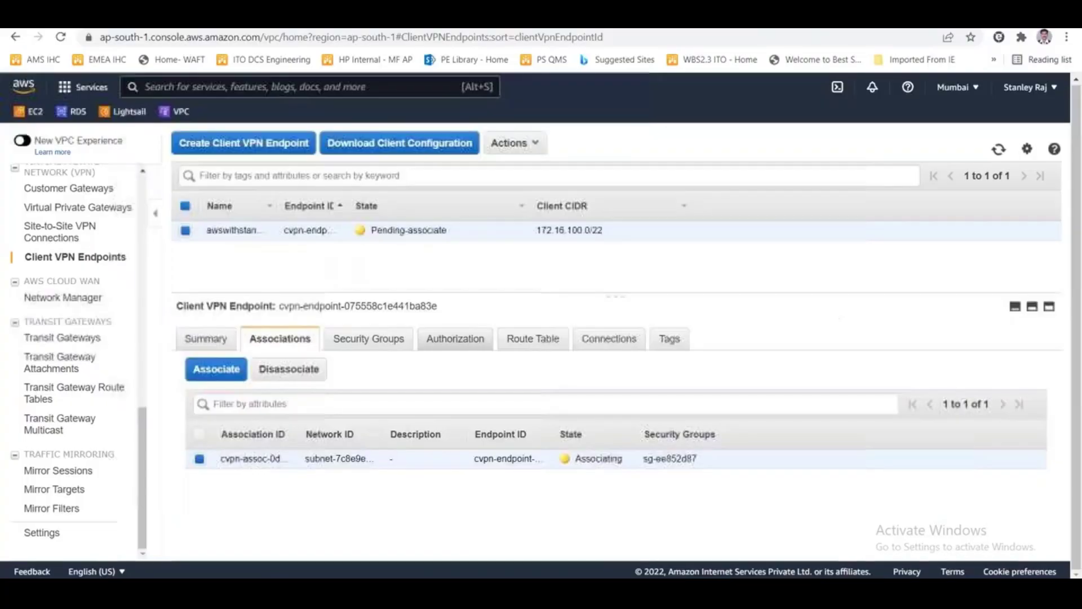
pyautogui.click(459, 345)
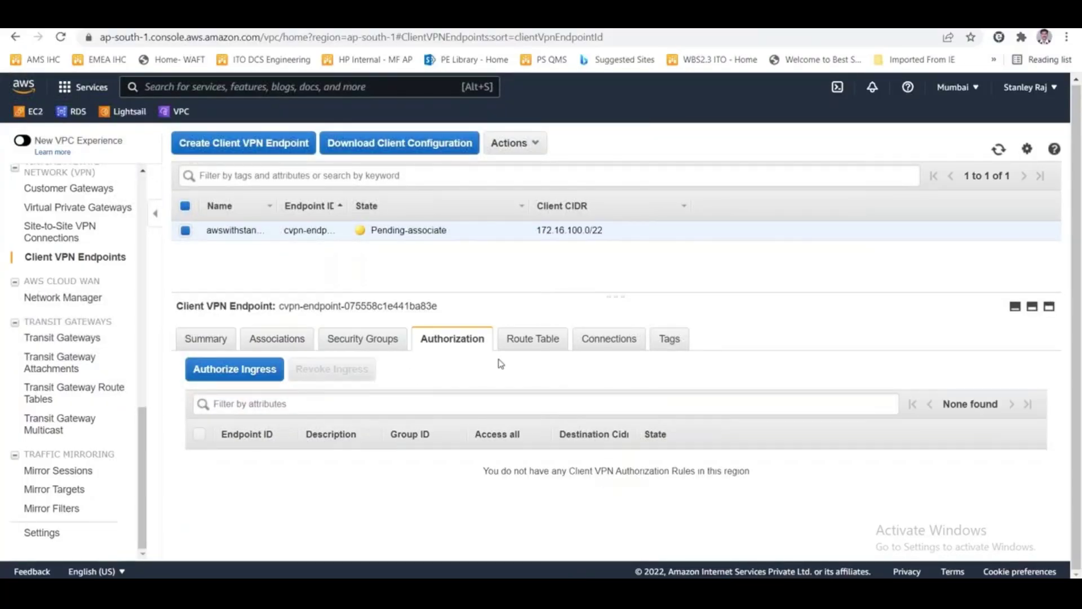
pyautogui.click(255, 375)
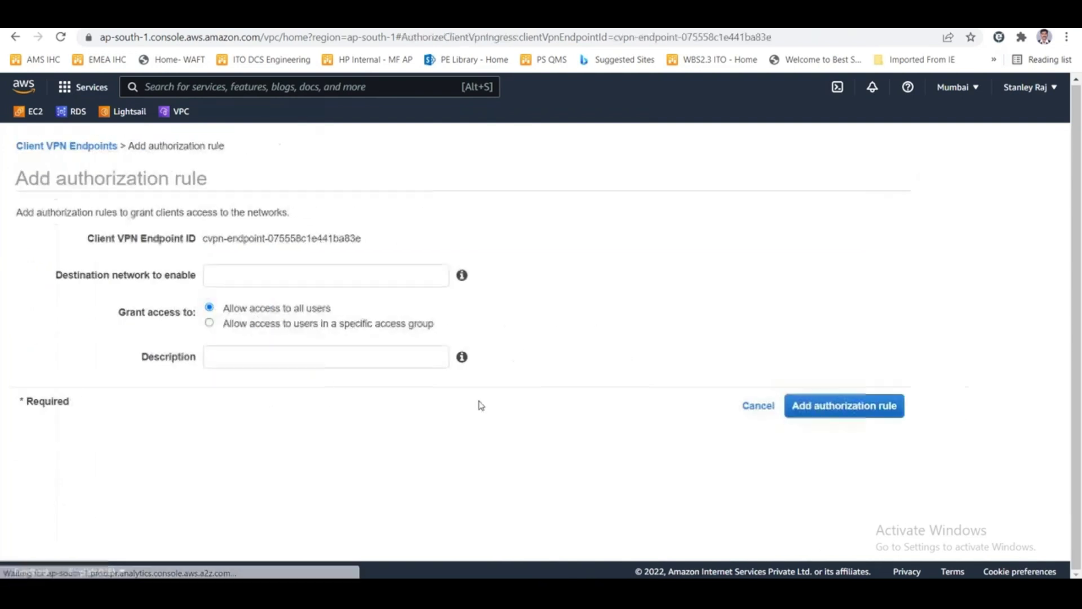
pyautogui.click(277, 270)
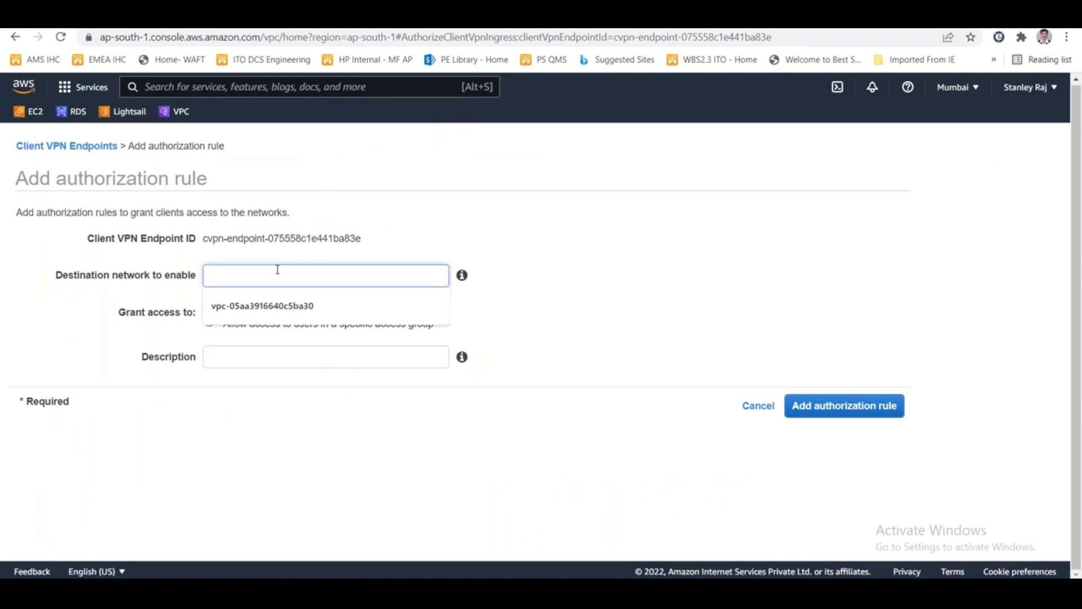
pyautogui.write('0.0.0.0/0')
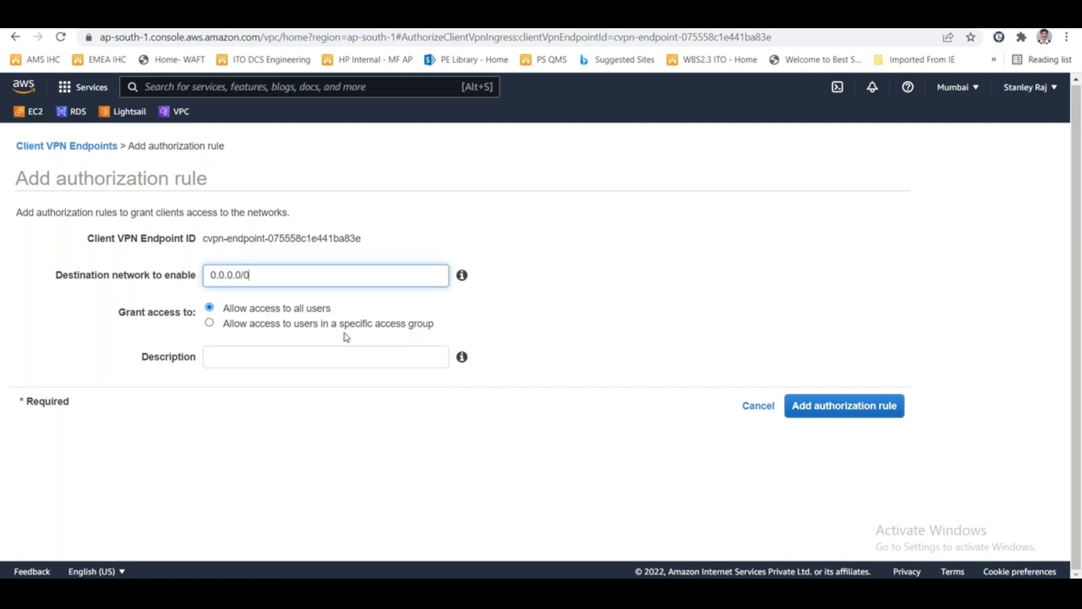
# Describe the authorization rule as "Allowing all internet access", add it to the Client VPN endpoint, and return to the endpoint list
pyautogui.click(289, 356)
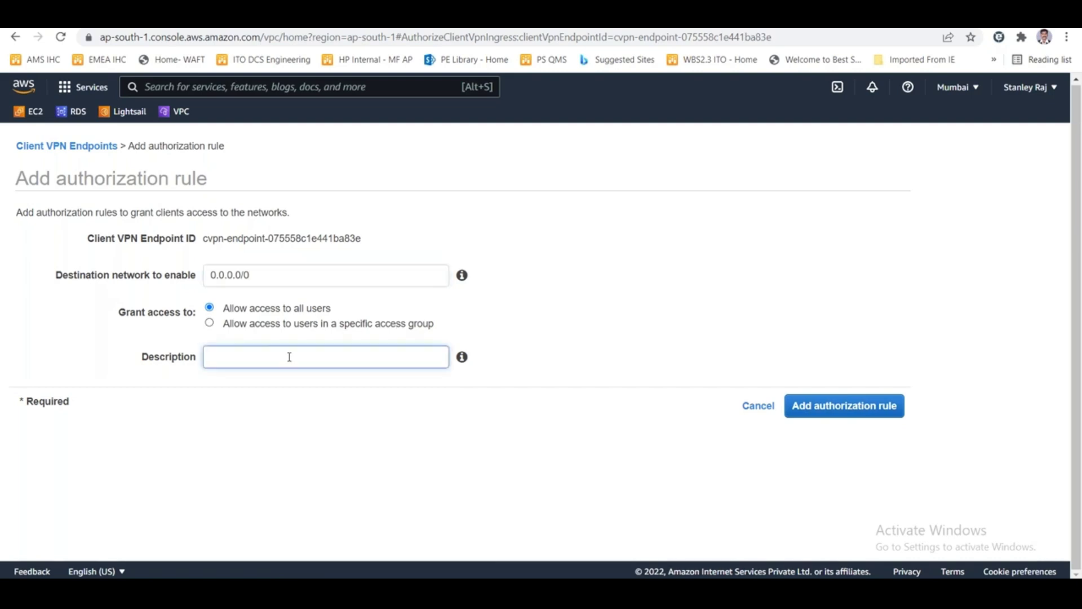
pyautogui.write('Allowing all internet access')
pyautogui.click(868, 407)
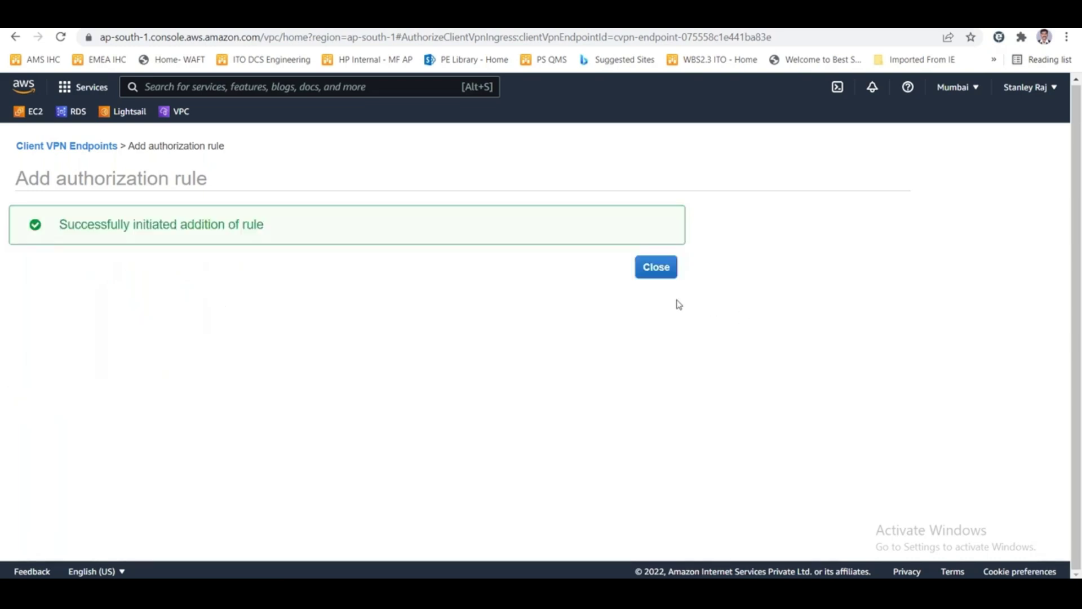
pyautogui.click(643, 269)
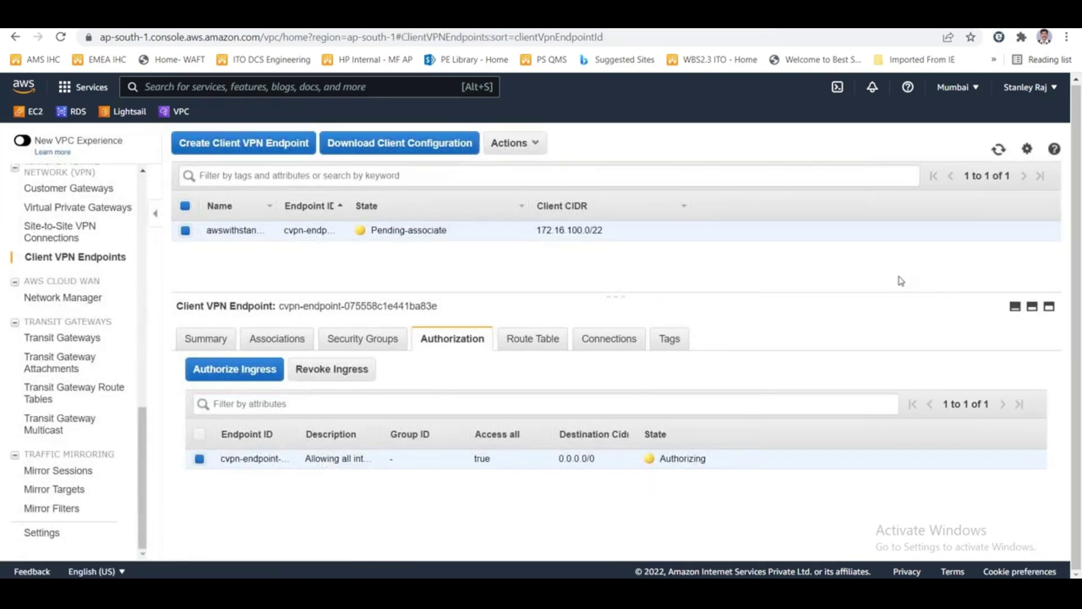
# Check the Client VPN endpoint's route table, associations and summary against the setup notes, and refresh the endpoint status
pyautogui.hotkey('alt', 'Tab')
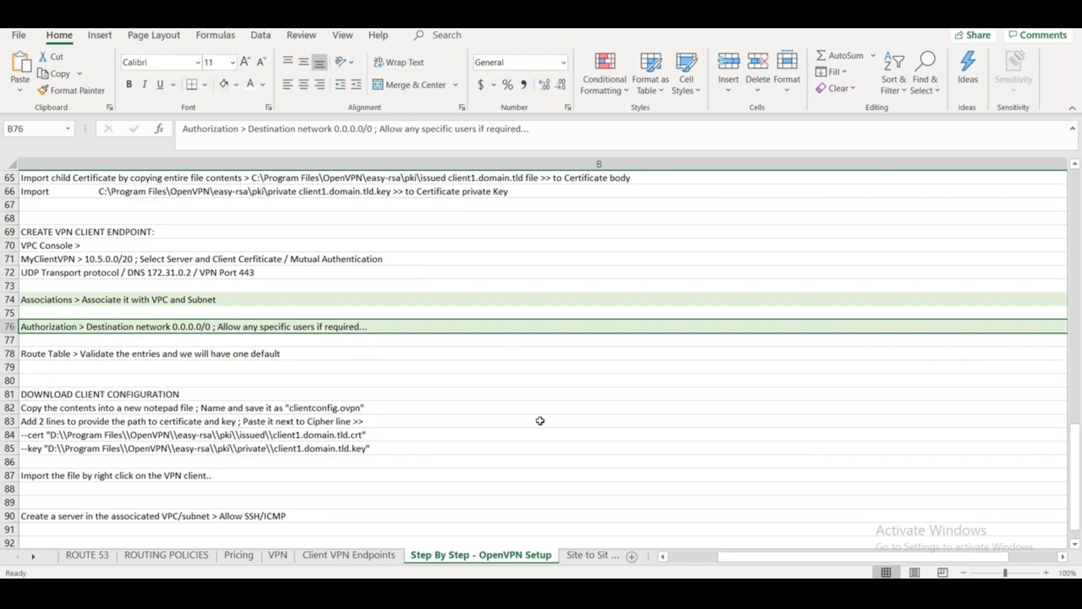
pyautogui.hotkey('alt', 'Tab')
pyautogui.click(524, 340)
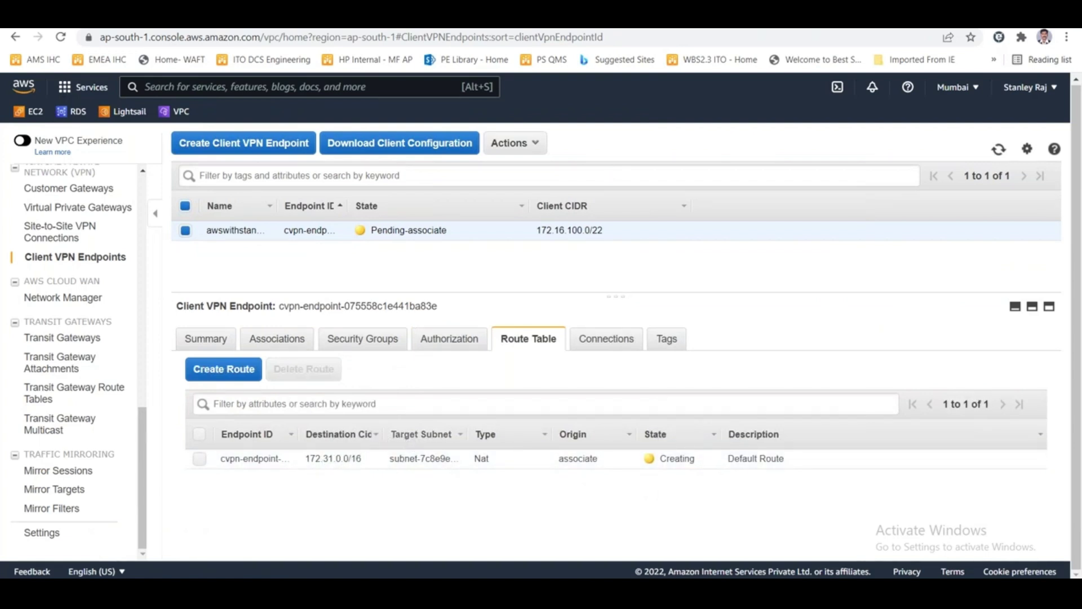
pyautogui.doubleClick(669, 459)
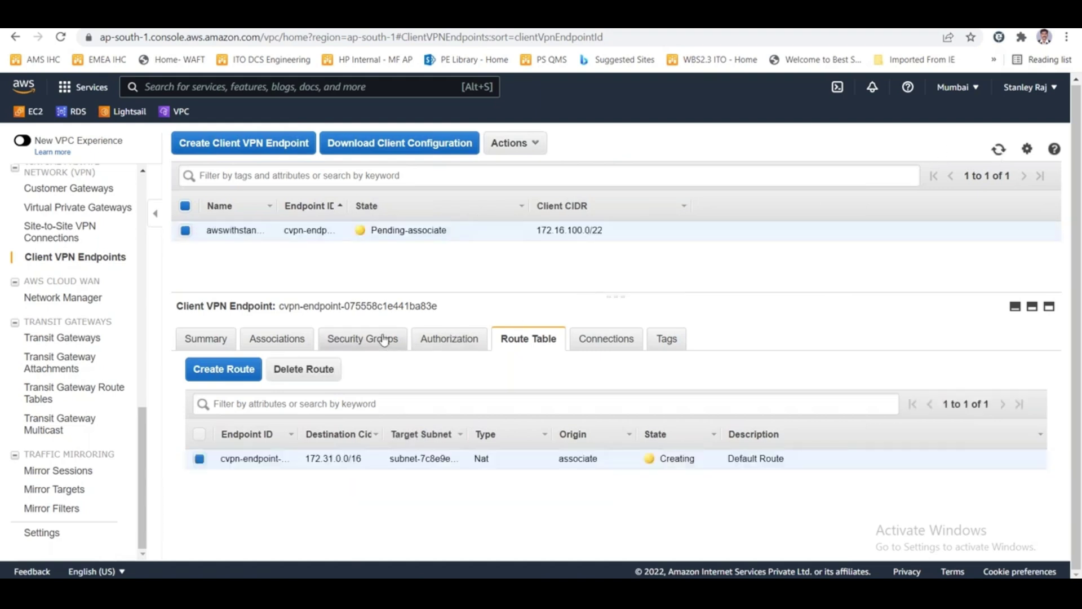
pyautogui.click(285, 337)
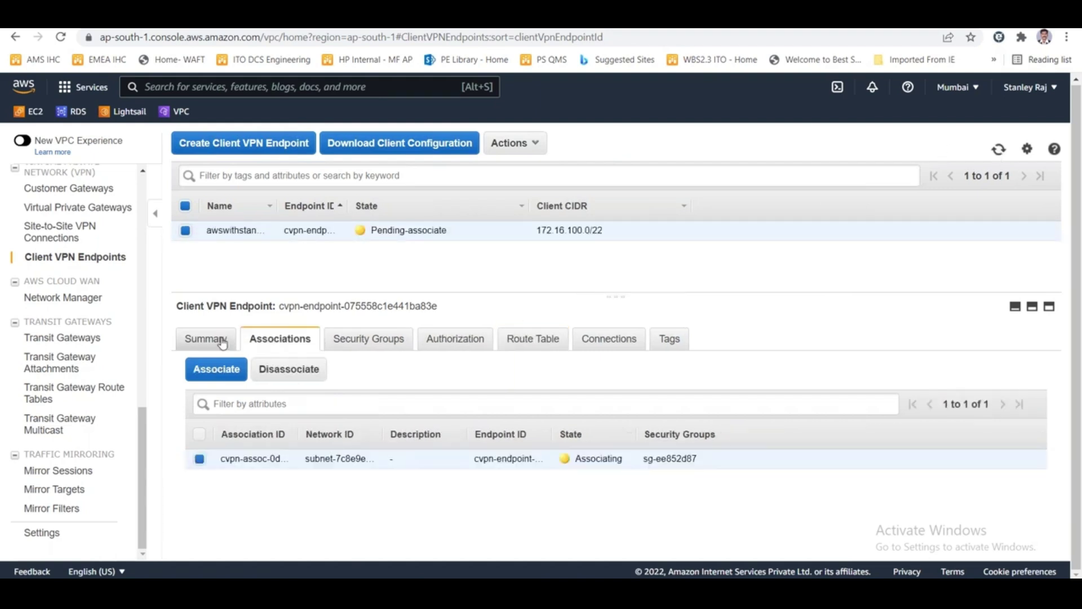
pyautogui.click(223, 343)
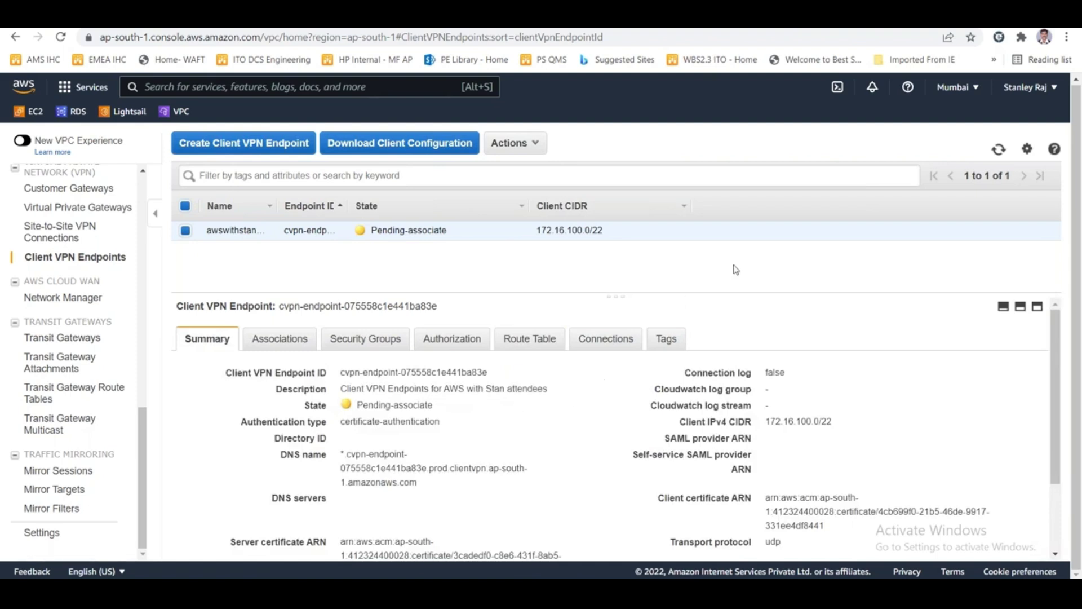
pyautogui.click(1000, 150)
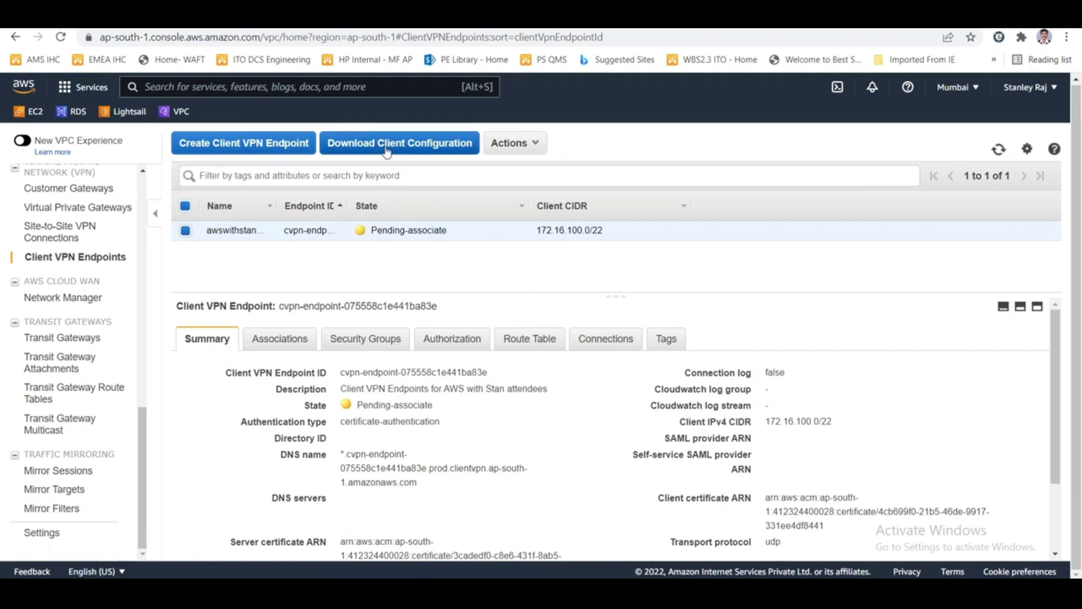
# Switch to the Excel setup notes, shade the Route Table line in row 78 light green, and refresh the AWS endpoint list
pyautogui.hotkey('alt', 'Tab')
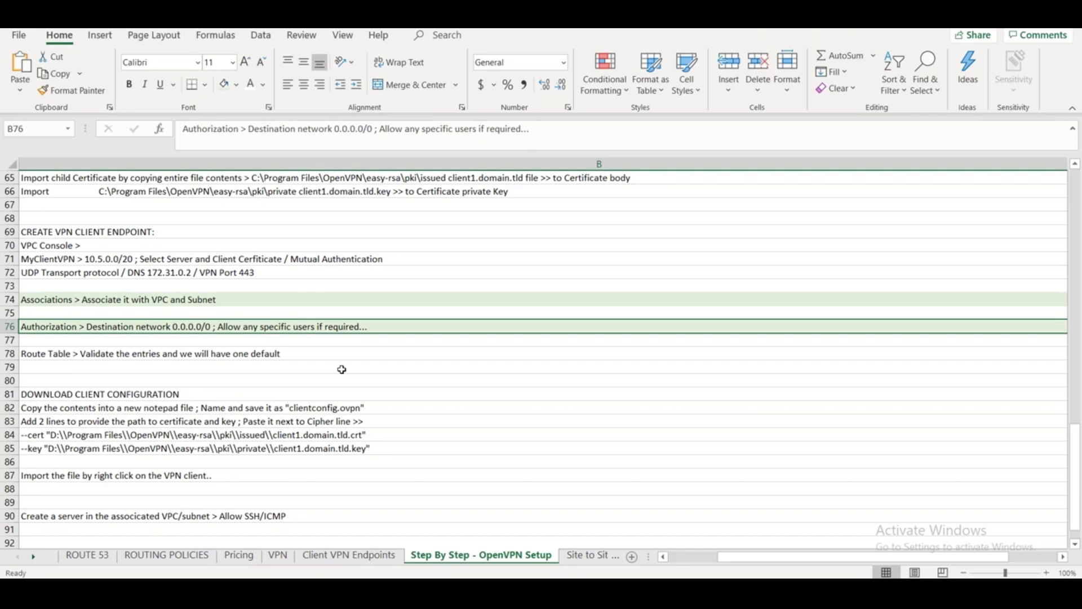
pyautogui.click(332, 358)
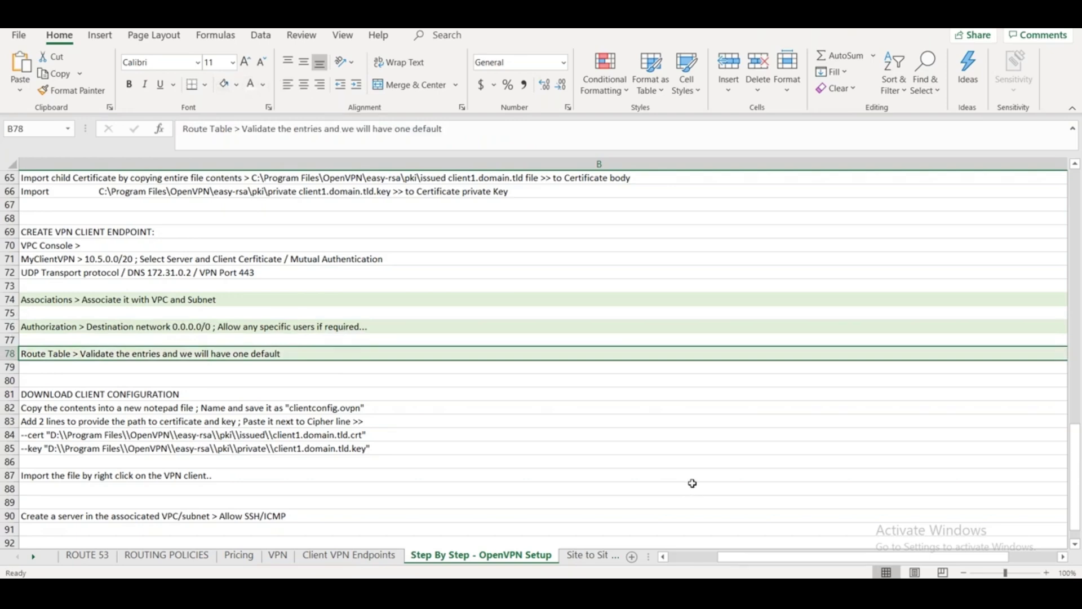
pyautogui.scroll(-6, 686, 473)
pyautogui.scroll(8, 686, 472)
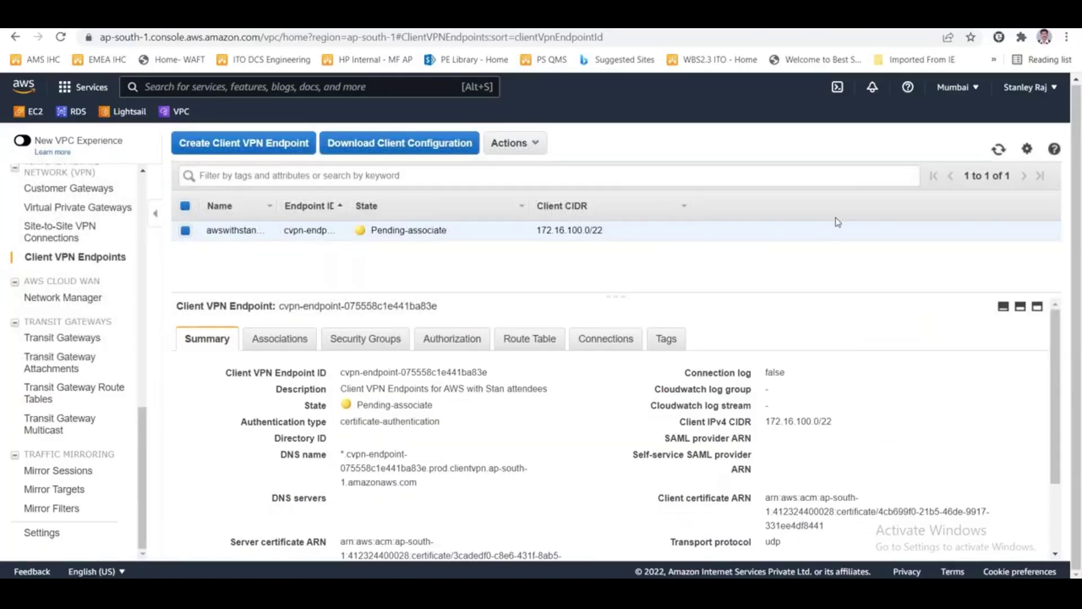
pyautogui.click(999, 150)
pyautogui.click(999, 150)
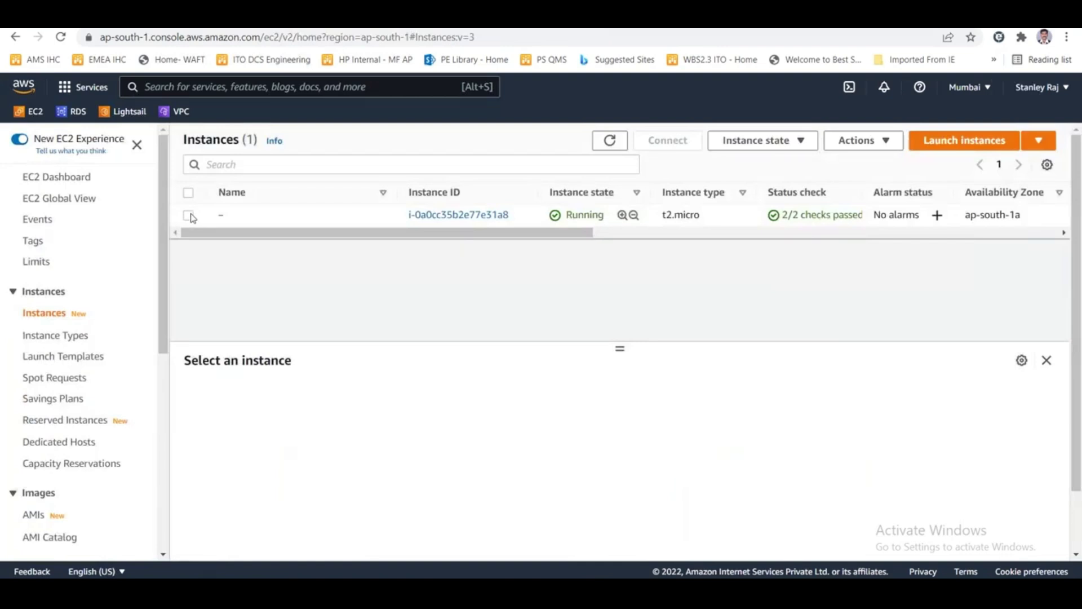
# From the running t2.micro instance's security details in EC2, open the inbound rules of security group launch-wizard-6 for editing
pyautogui.click(190, 215)
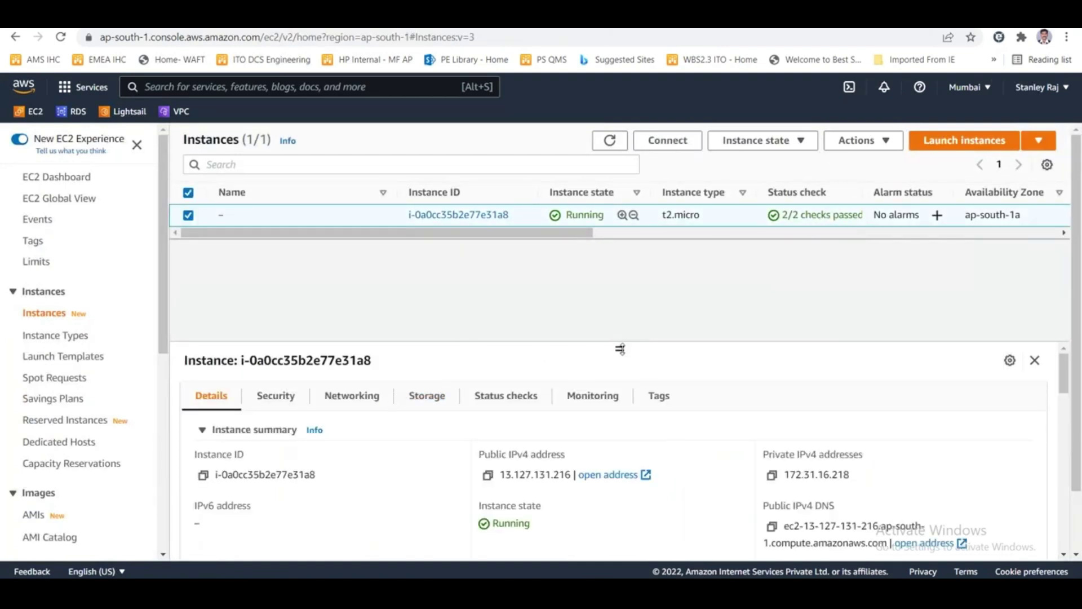
pyautogui.moveTo(621, 347); pyautogui.dragTo(614, 256)
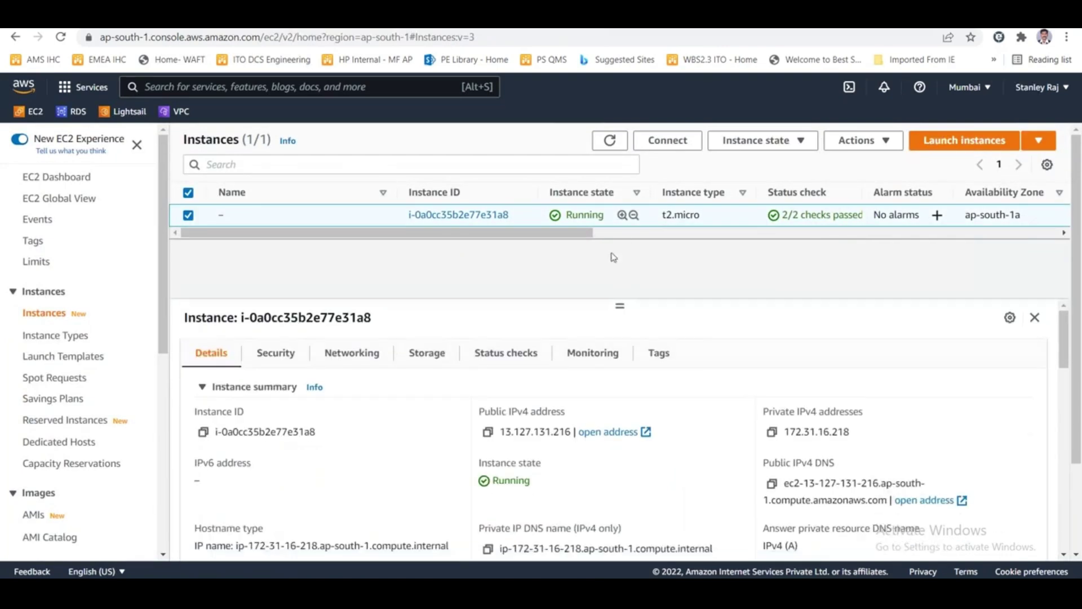
pyautogui.click(276, 353)
pyautogui.scroll(-1, 510, 464)
pyautogui.scroll(-5, 520, 463)
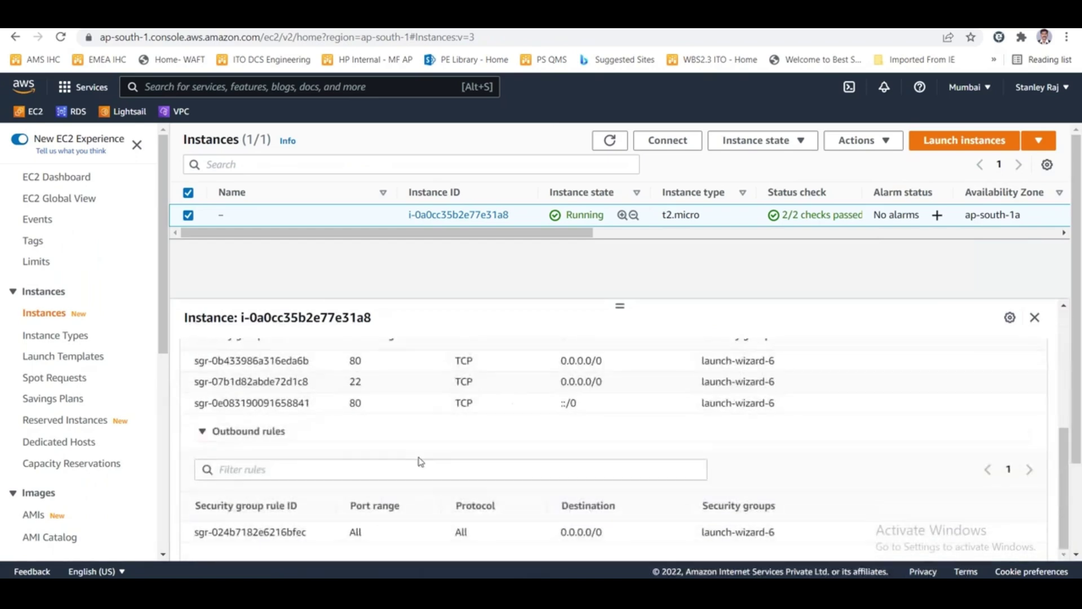
pyautogui.scroll(6, 418, 459)
pyautogui.click(337, 484)
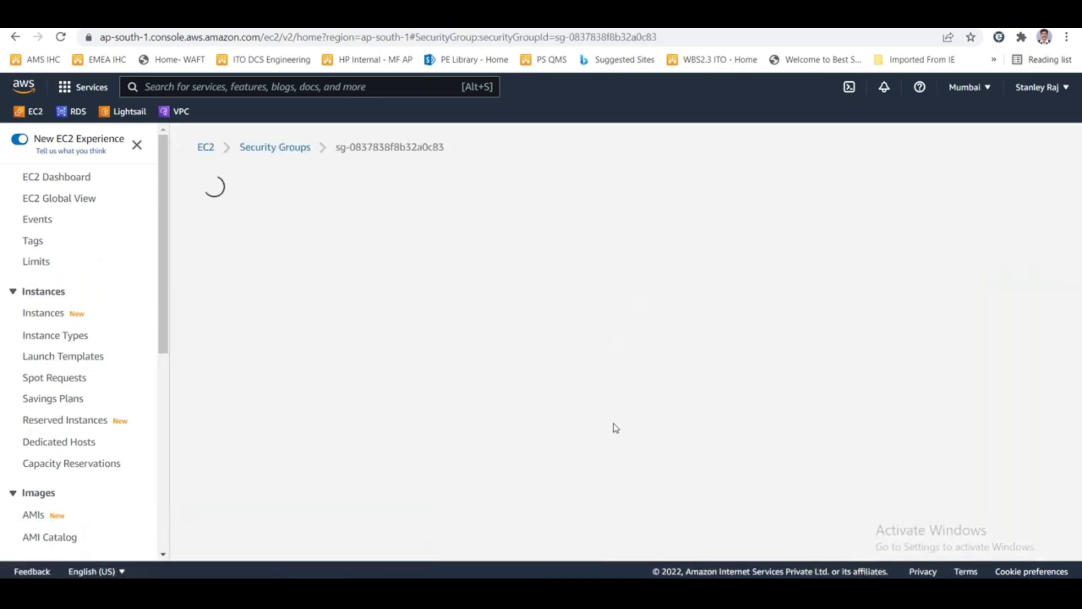
pyautogui.click(961, 521)
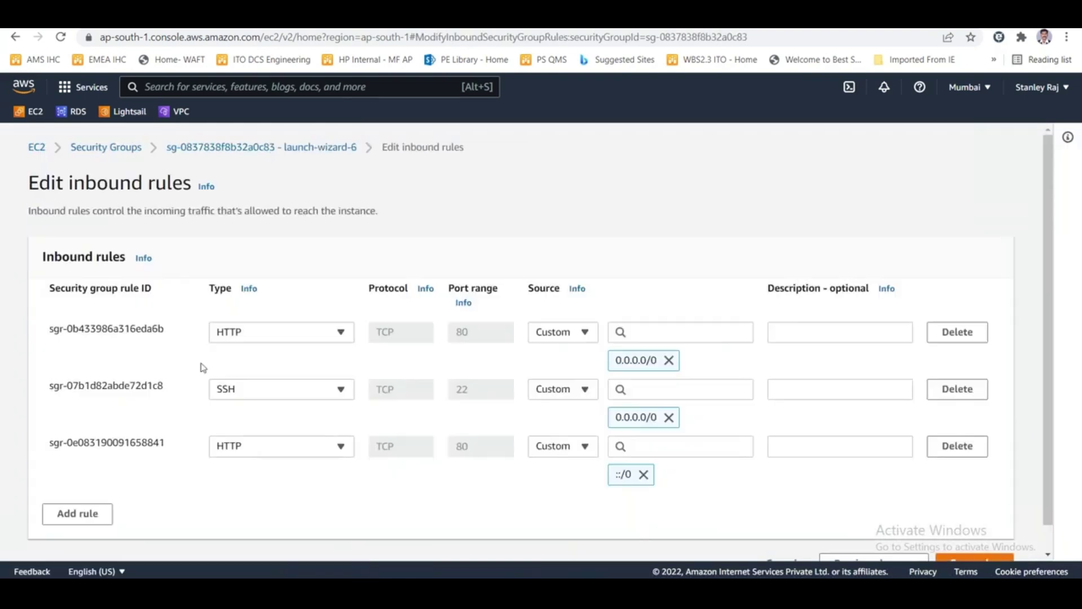
# Change the type of the HTTP inbound rule with source 0.0.0.0/0 to All traffic
pyautogui.click(342, 336)
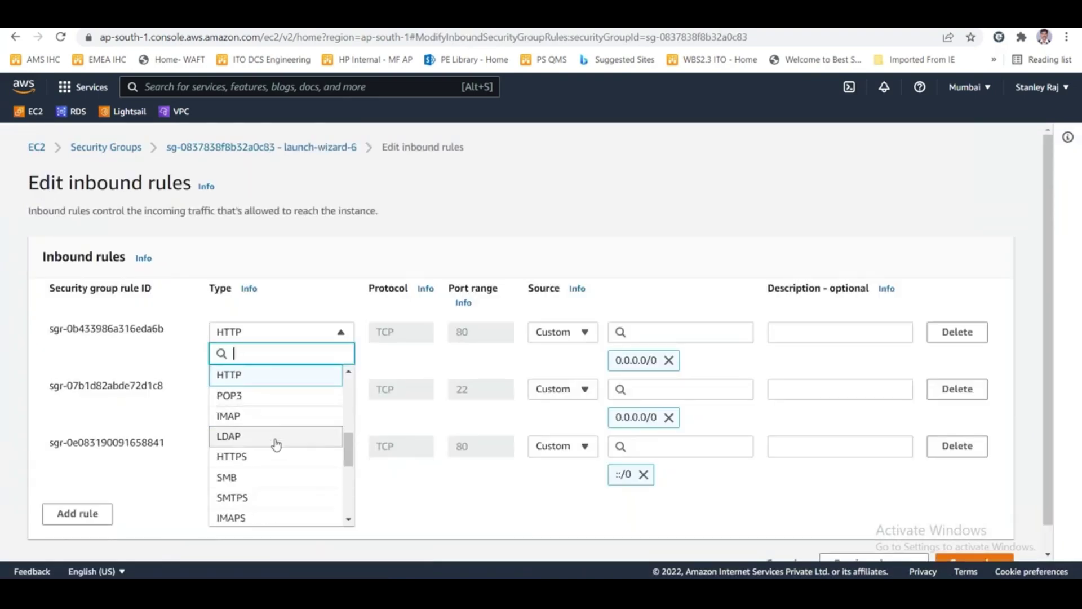
pyautogui.scroll(-3, 293, 456)
pyautogui.scroll(-2, 302, 465)
pyautogui.scroll(10, 293, 466)
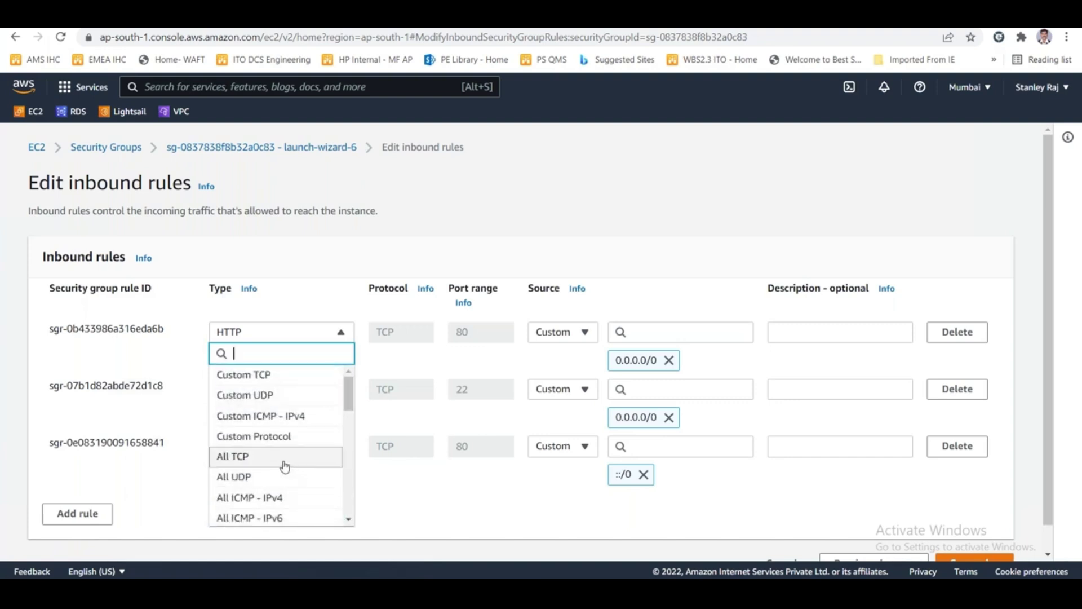
pyautogui.scroll(-8, 285, 466)
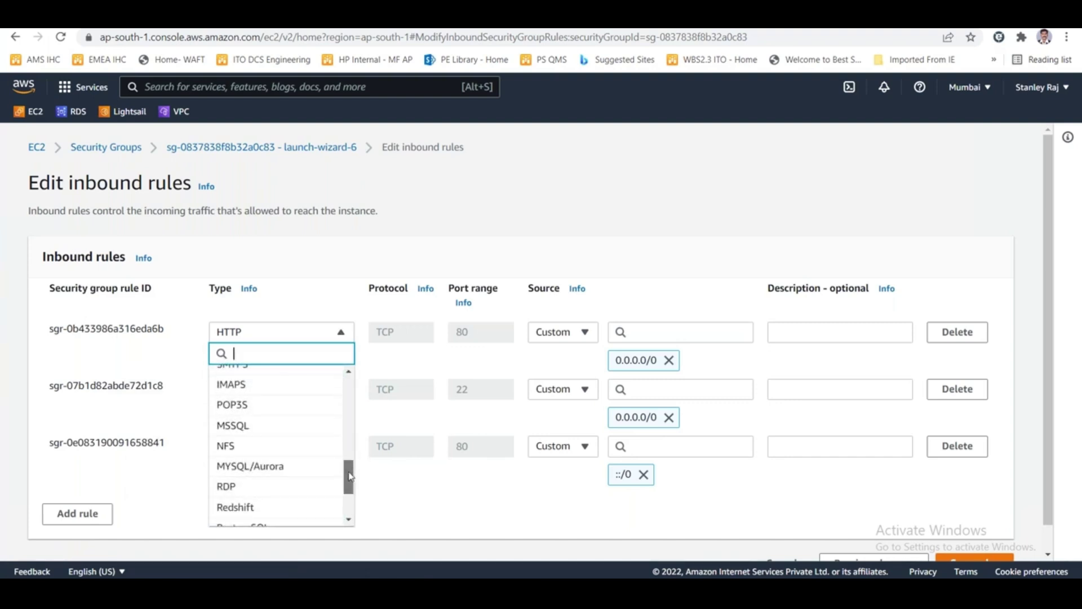
pyautogui.moveTo(351, 474); pyautogui.dragTo(350, 397)
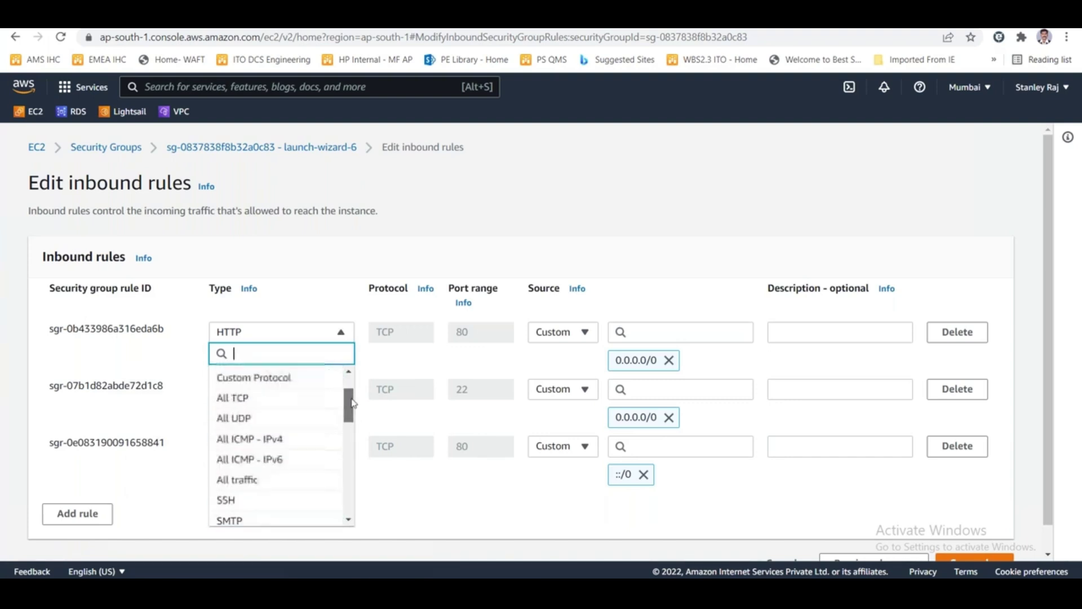
pyautogui.click(291, 471)
# Change the SSH inbound rule's type to All ICMP - IPv4 and save the security group rules
pyautogui.click(276, 388)
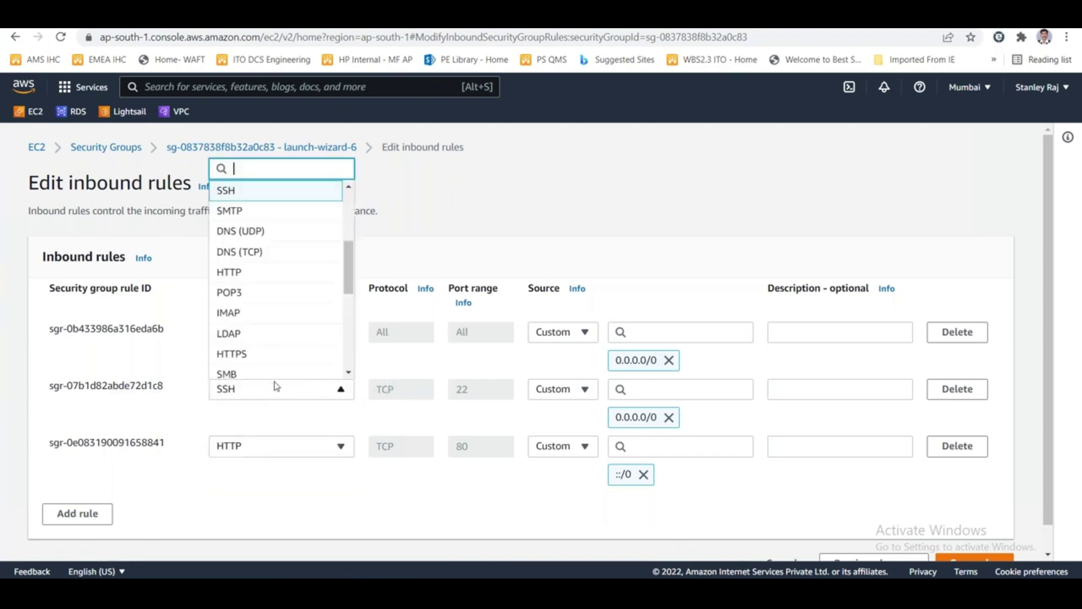
pyautogui.scroll(3, 282, 288)
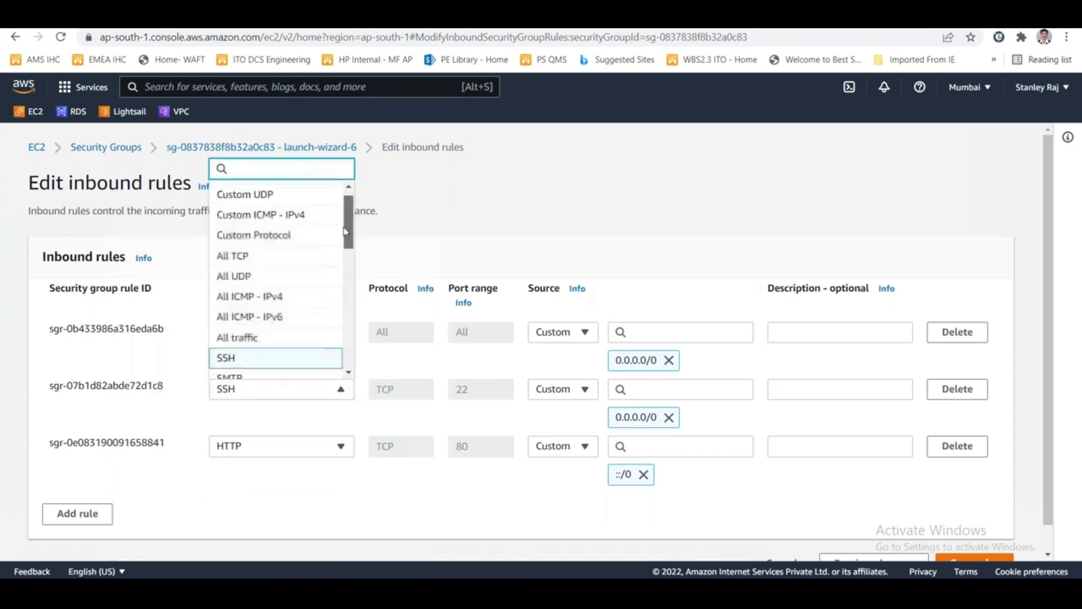
pyautogui.click(284, 296)
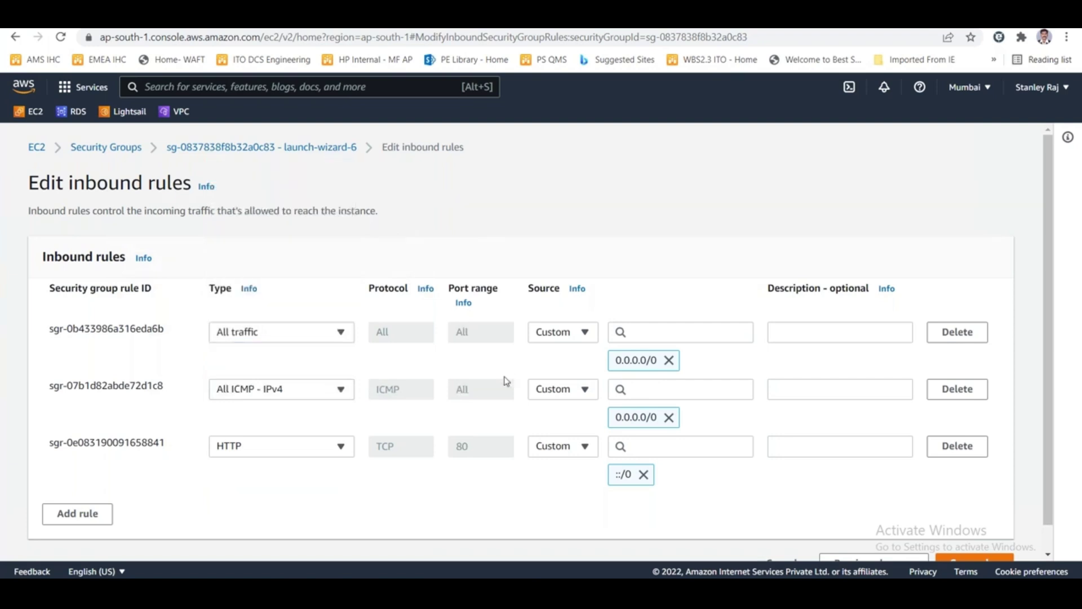
pyautogui.scroll(-1, 1037, 456)
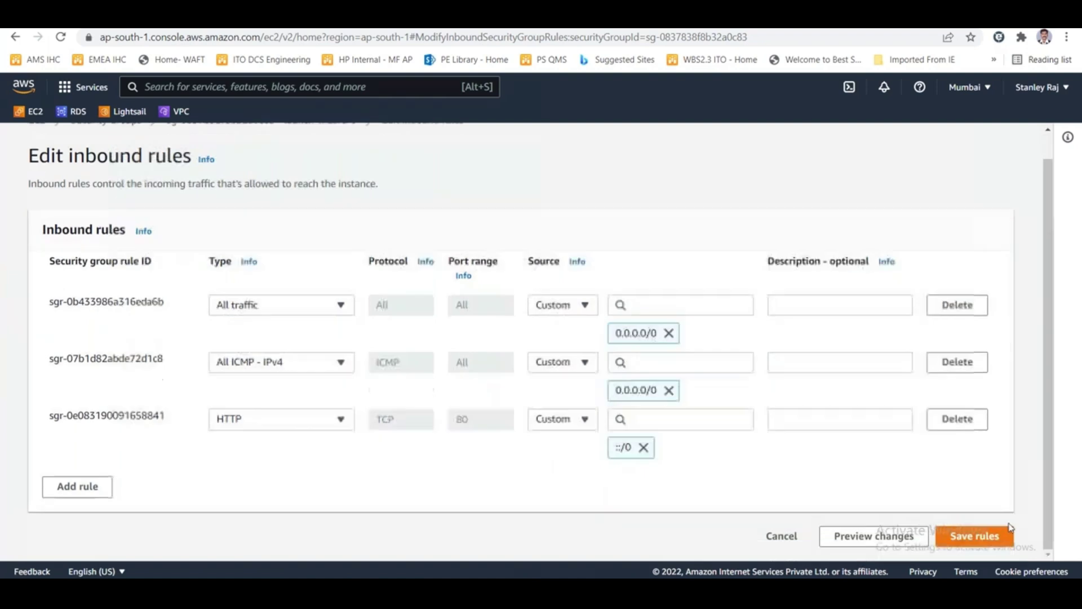
pyautogui.click(979, 536)
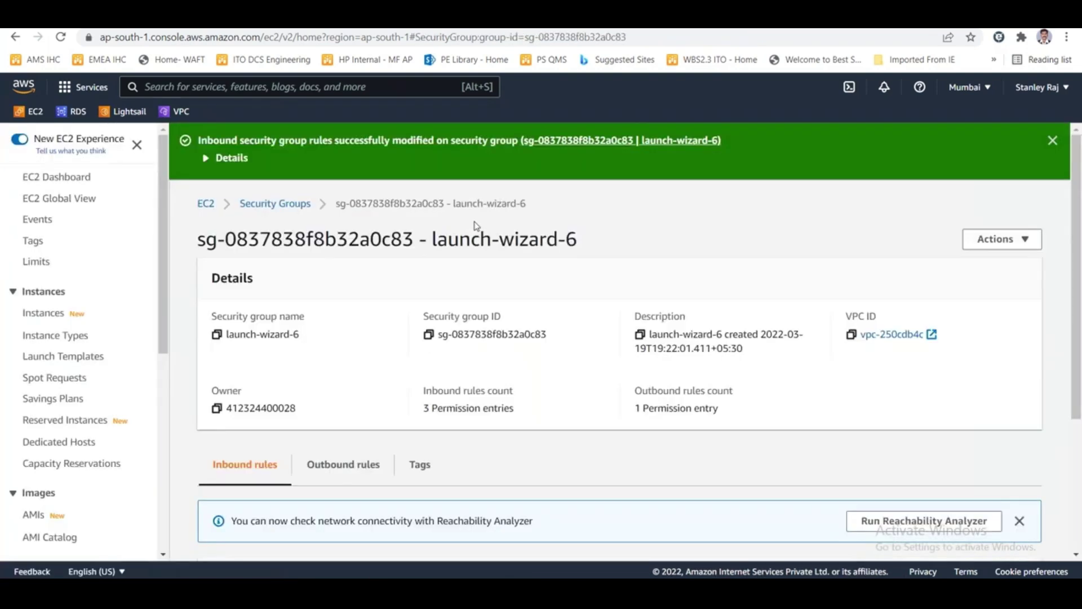
# Return to the EC2 instances list and copy the private IPv4 address from the running instance's details
pyautogui.click(37, 317)
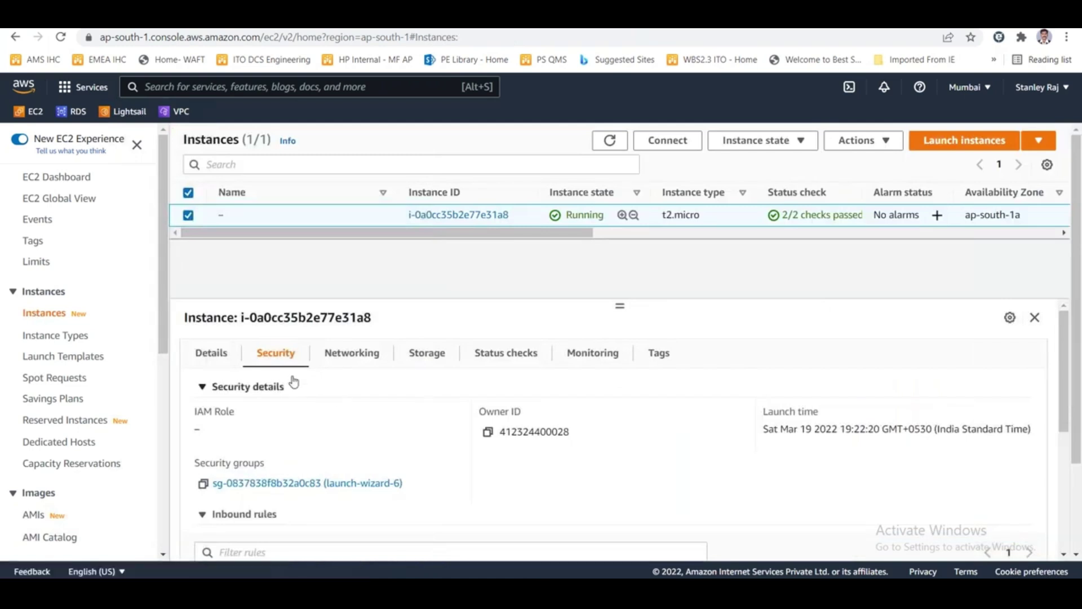
pyautogui.click(207, 357)
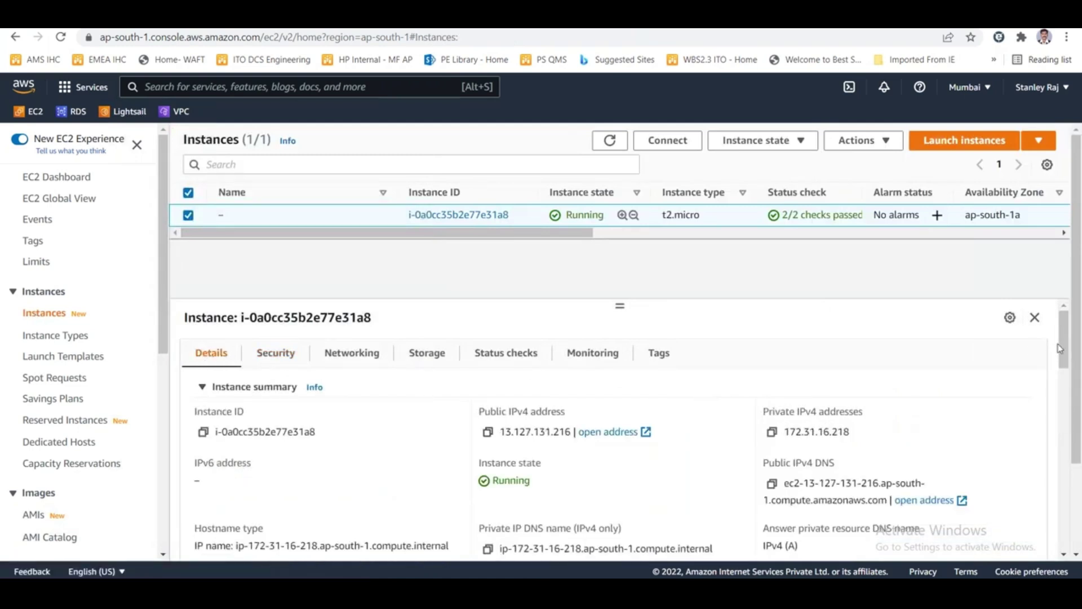
pyautogui.moveTo(1065, 346); pyautogui.dragTo(1070, 359)
pyautogui.click(772, 394)
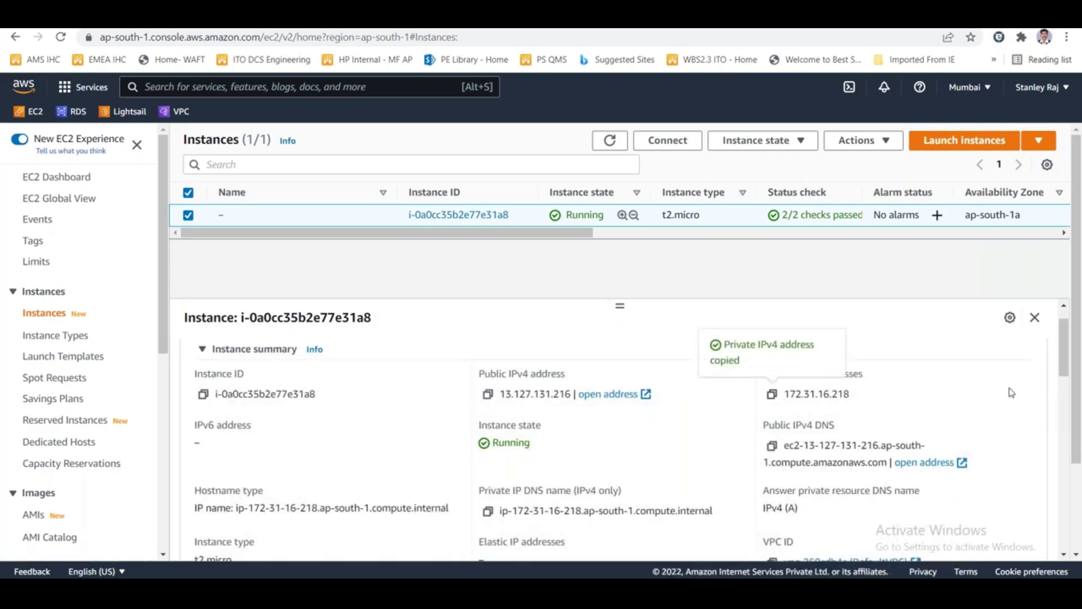
# Switch to the Windows client machine with the OpenVPN files and launch a Command Prompt using cmd
pyautogui.hotkey('alt', 'Tab')
pyautogui.hotkey('alt', 'Tab')
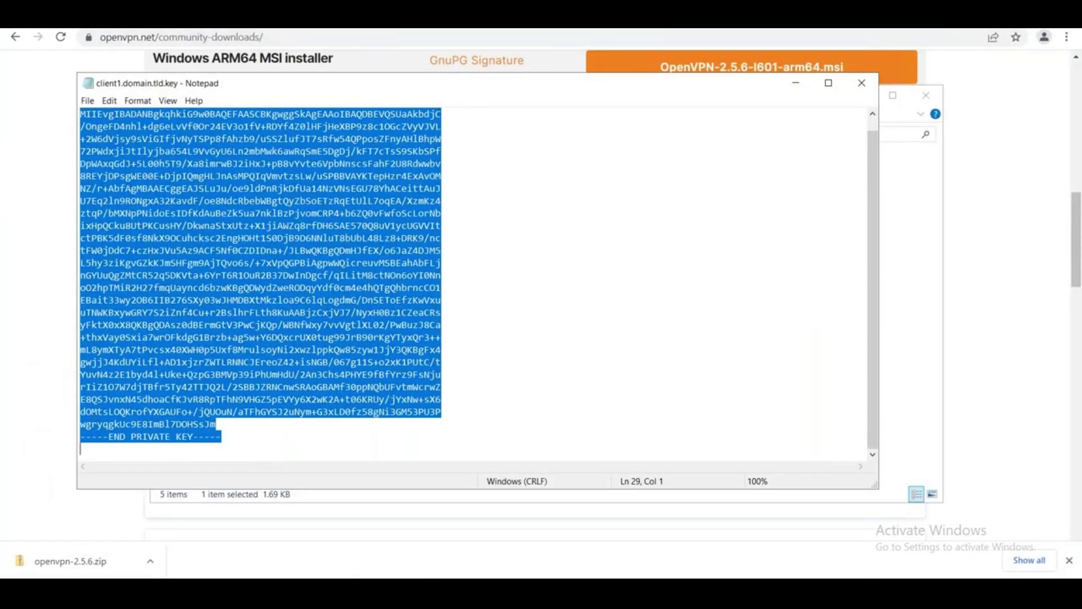
pyautogui.press('super+x')
pyautogui.click(115, 536)
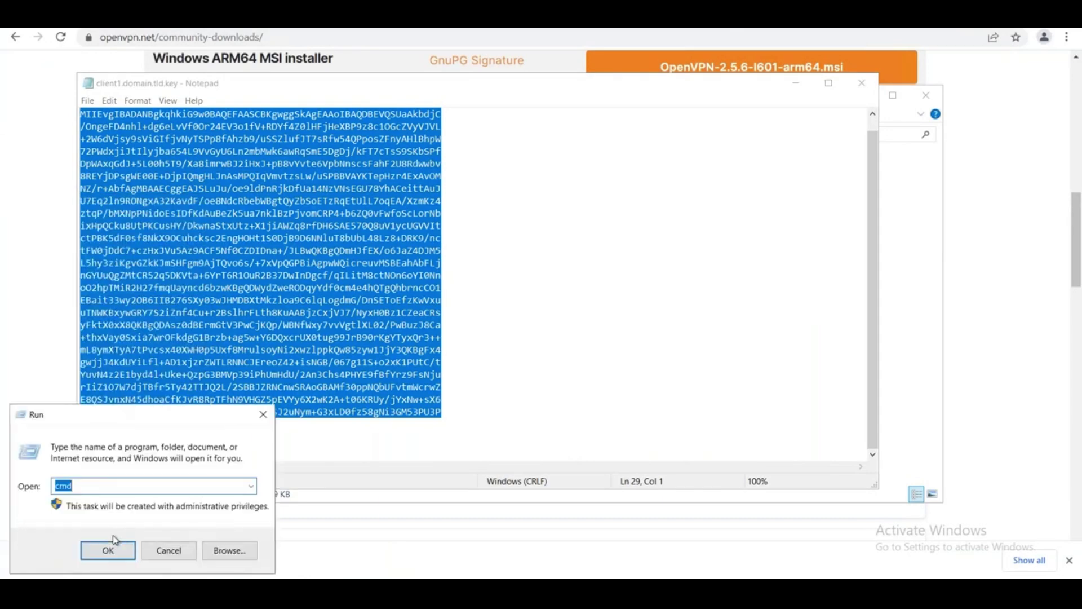
pyautogui.click(115, 541)
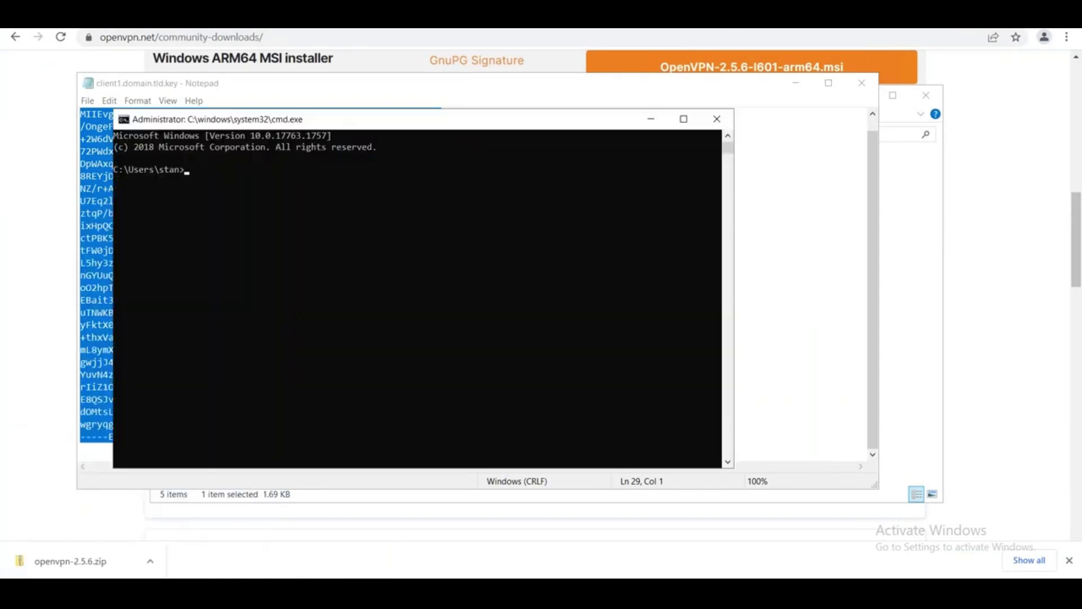
# Run hostname and ipconfig to check the client machine's name and network configuration
pyautogui.write('hostanm')
pyautogui.press('Return')
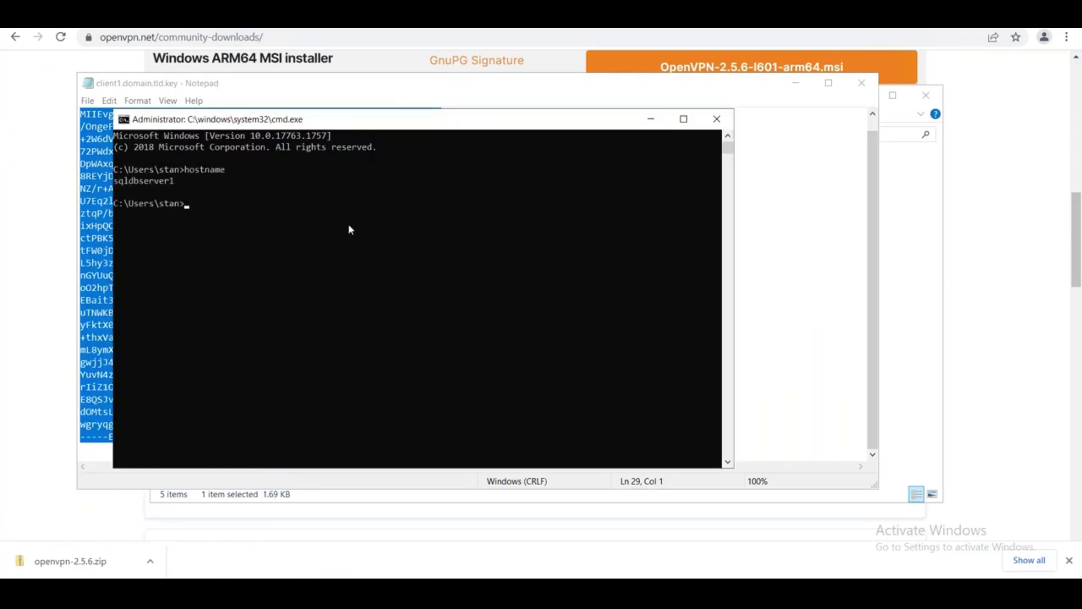
pyautogui.write('ipconfig')
pyautogui.press('Return')
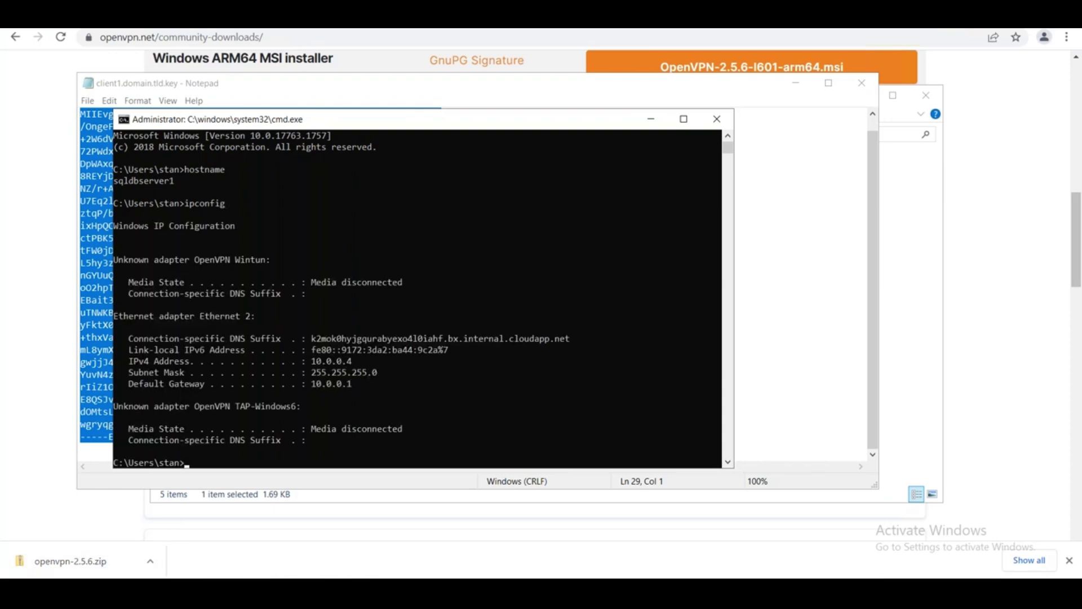
# Open a second Command Prompt, start a continuous ping to 172.31.16.218, and arrange the two prompt windows so both can be reached
pyautogui.press('super+x')
pyautogui.click(67, 530)
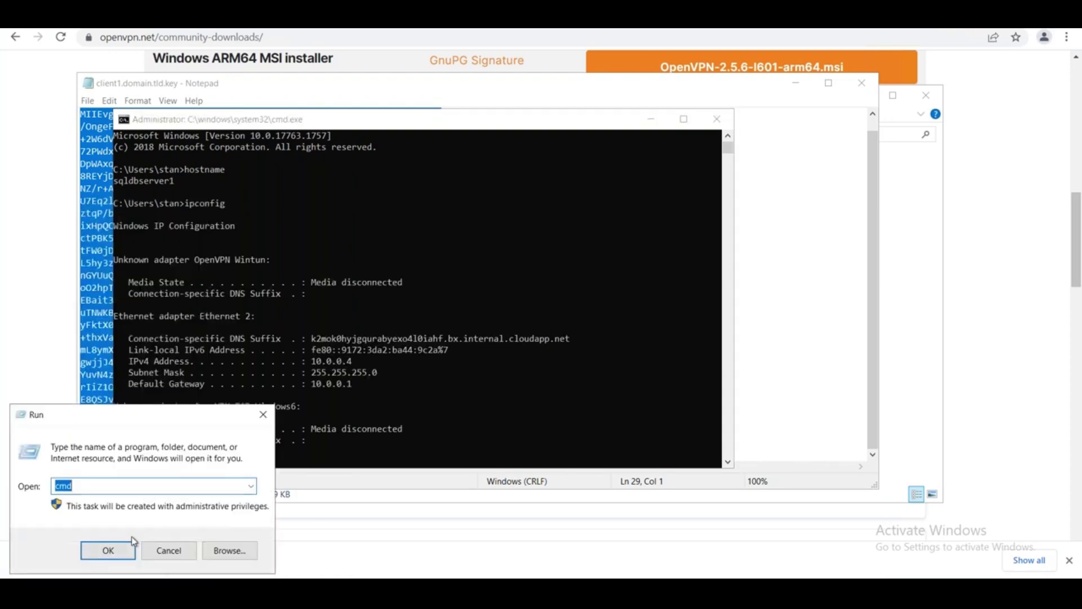
pyautogui.click(128, 547)
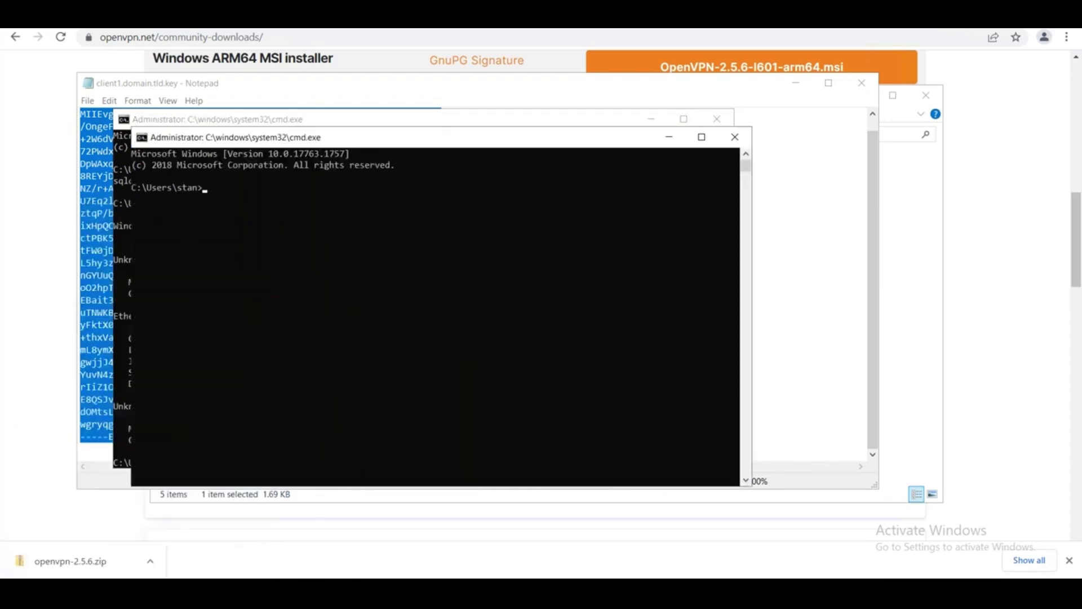
pyautogui.write('ping 172.31.16.218 -t')
pyautogui.press('Return')
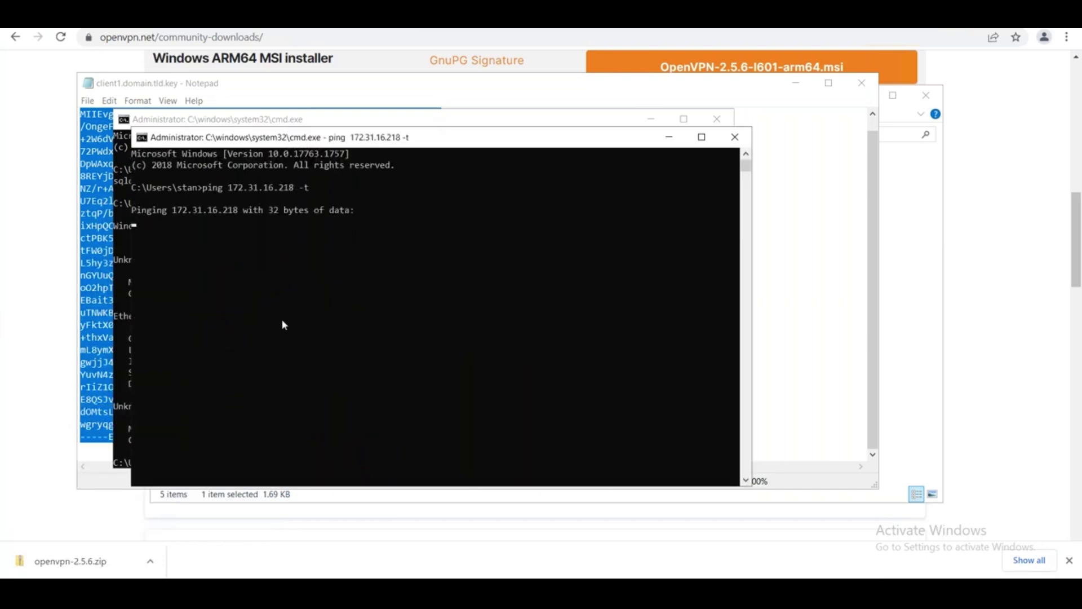
pyautogui.moveTo(503, 145); pyautogui.dragTo(870, 138)
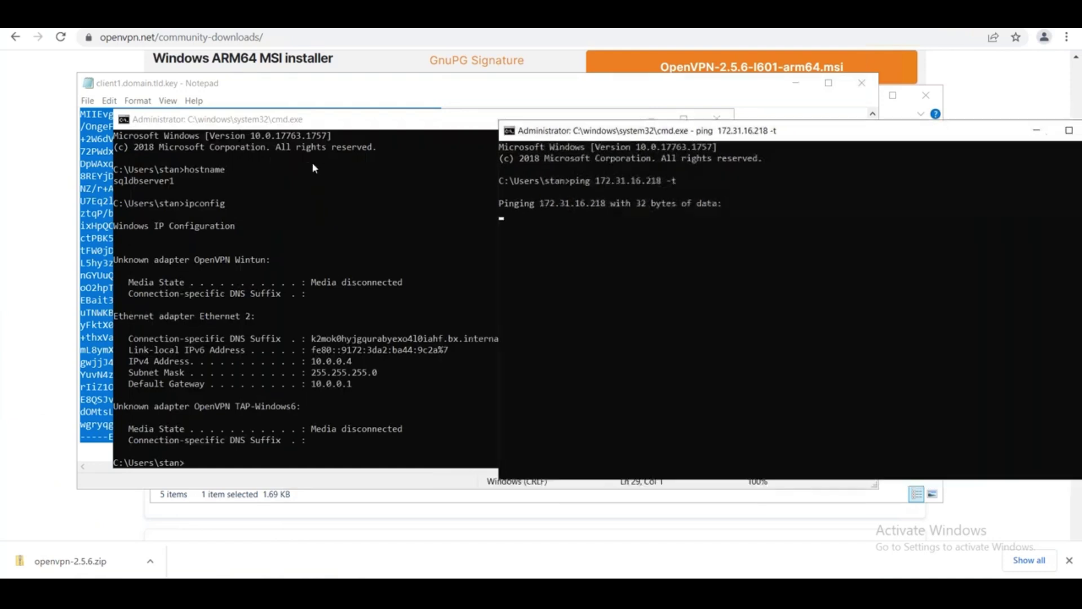
pyautogui.moveTo(330, 133); pyautogui.dragTo(426, 138)
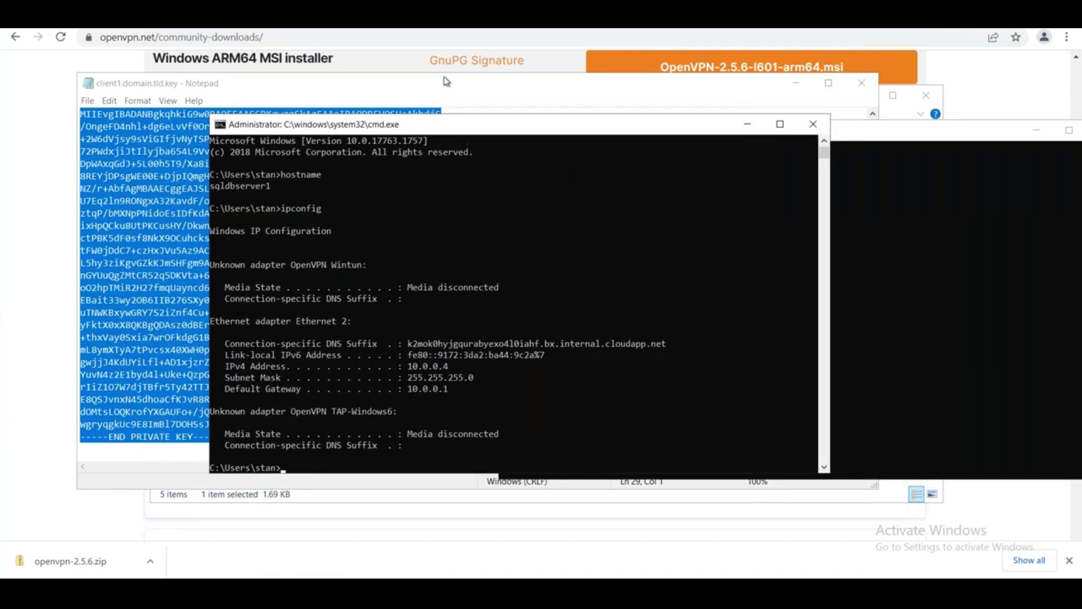
# Close the client1.domain.tld.key file and the browser's downloads bar, and minimize the certificates folder window
pyautogui.click(449, 93)
pyautogui.click(861, 83)
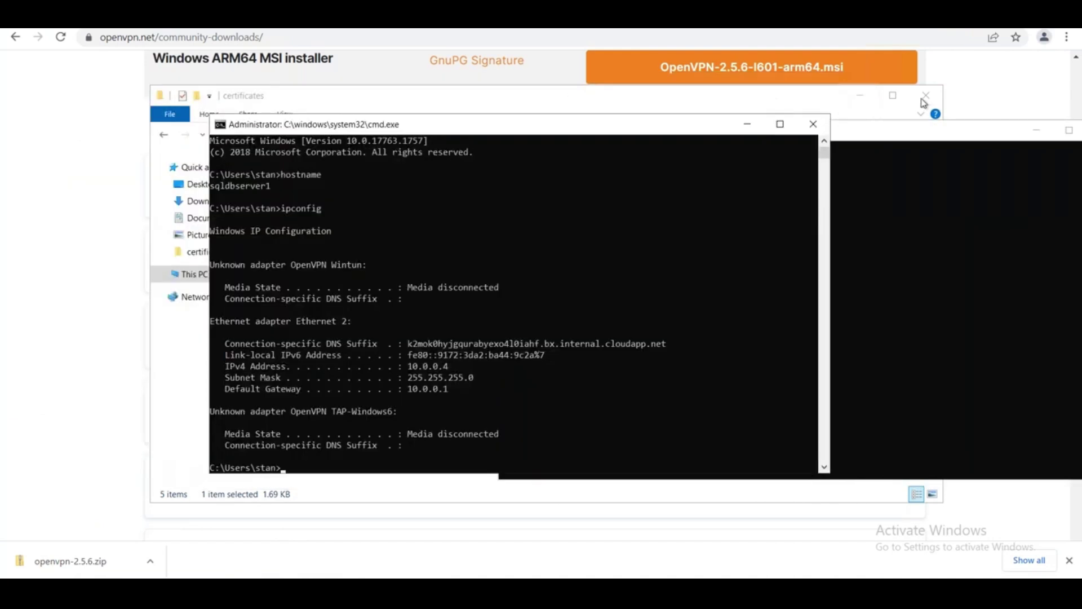
pyautogui.click(780, 99)
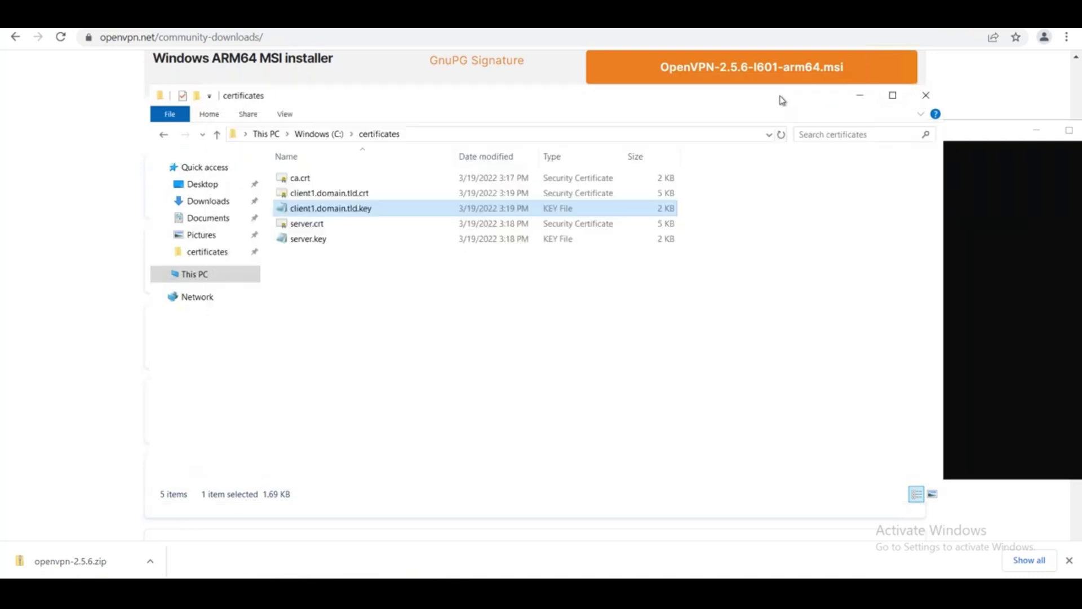
pyautogui.click(865, 101)
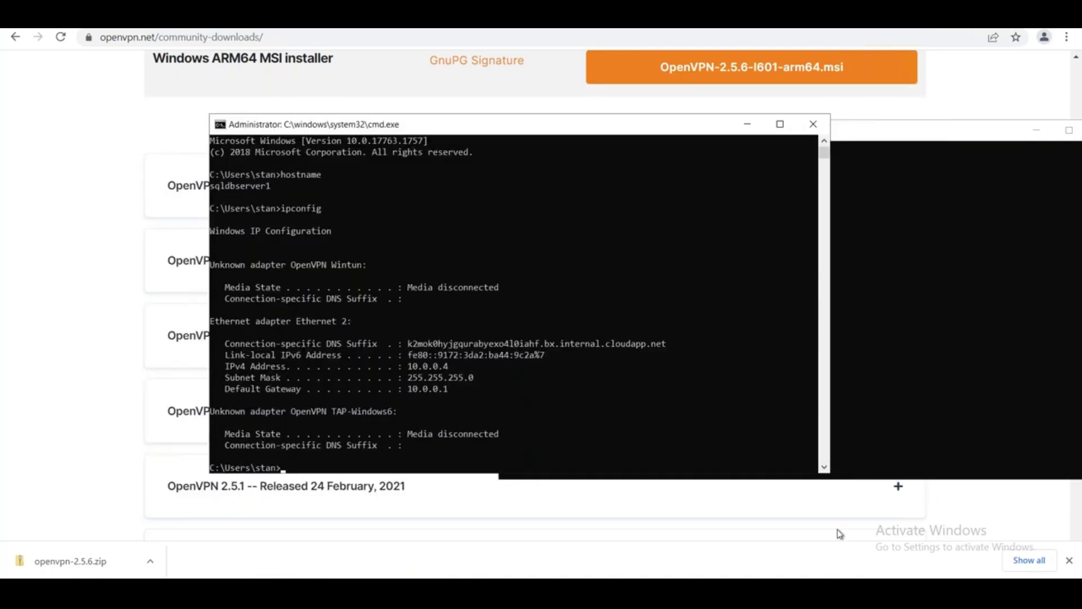
pyautogui.click(1065, 559)
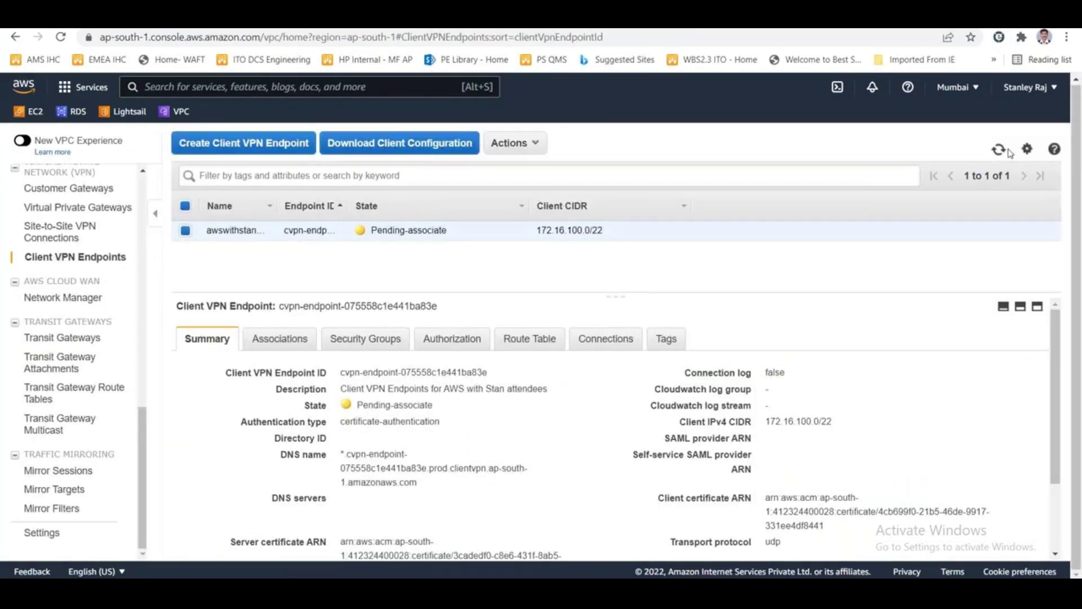
# Refresh the Client VPN endpoints list in the AWS console and check the selected endpoint's subnet association
pyautogui.click(1005, 150)
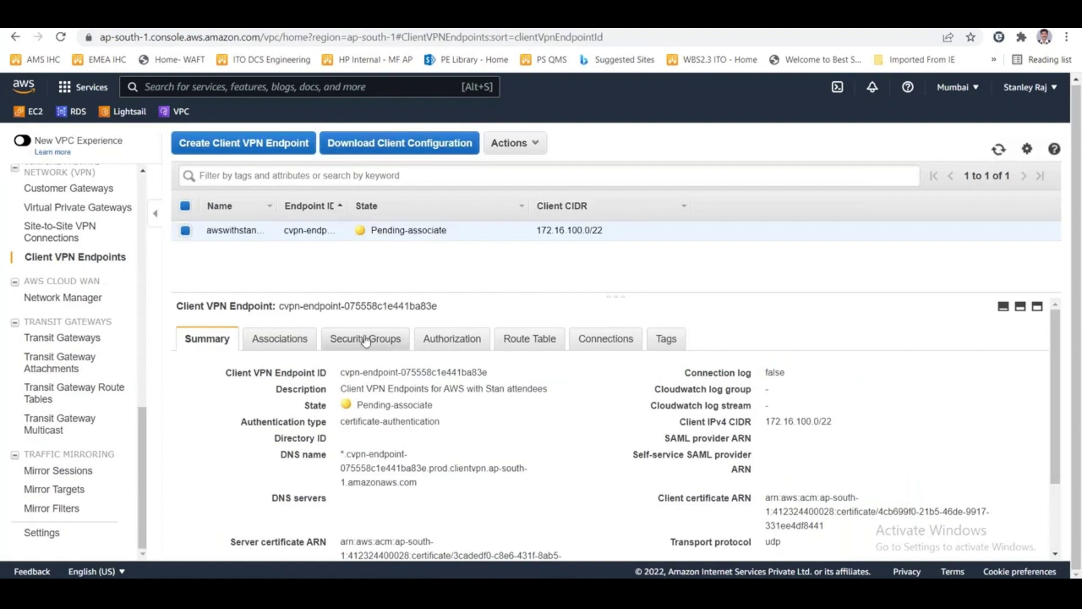
pyautogui.click(284, 342)
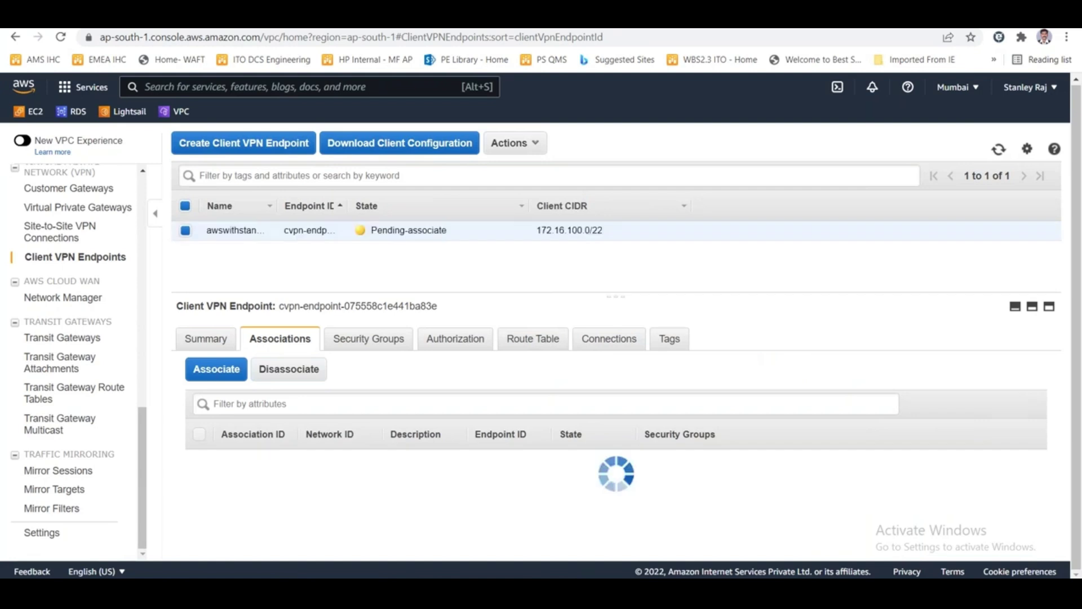
pyautogui.click(517, 145)
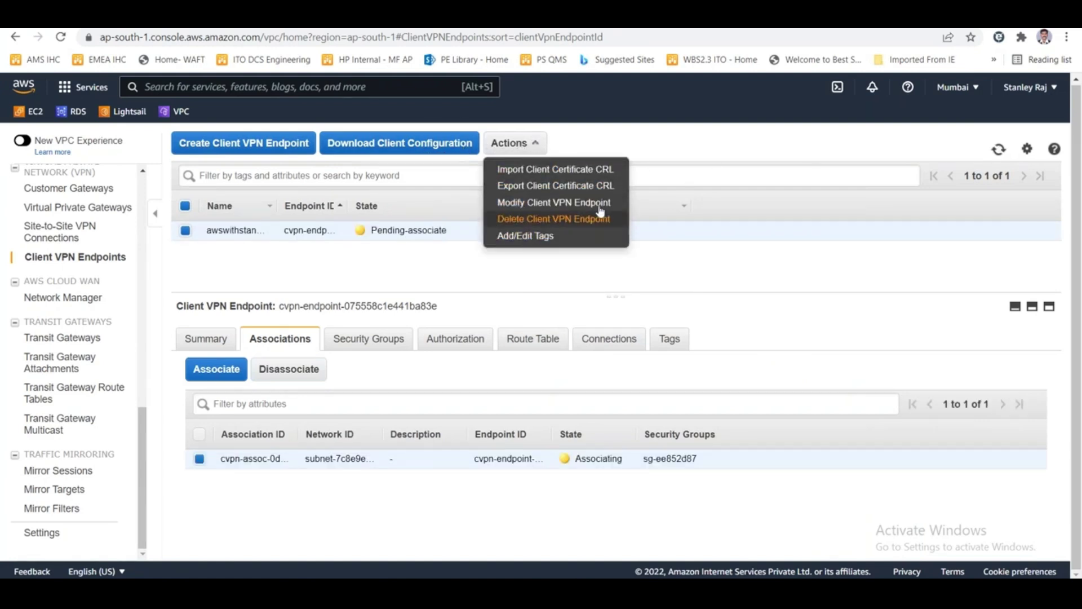
pyautogui.click(670, 154)
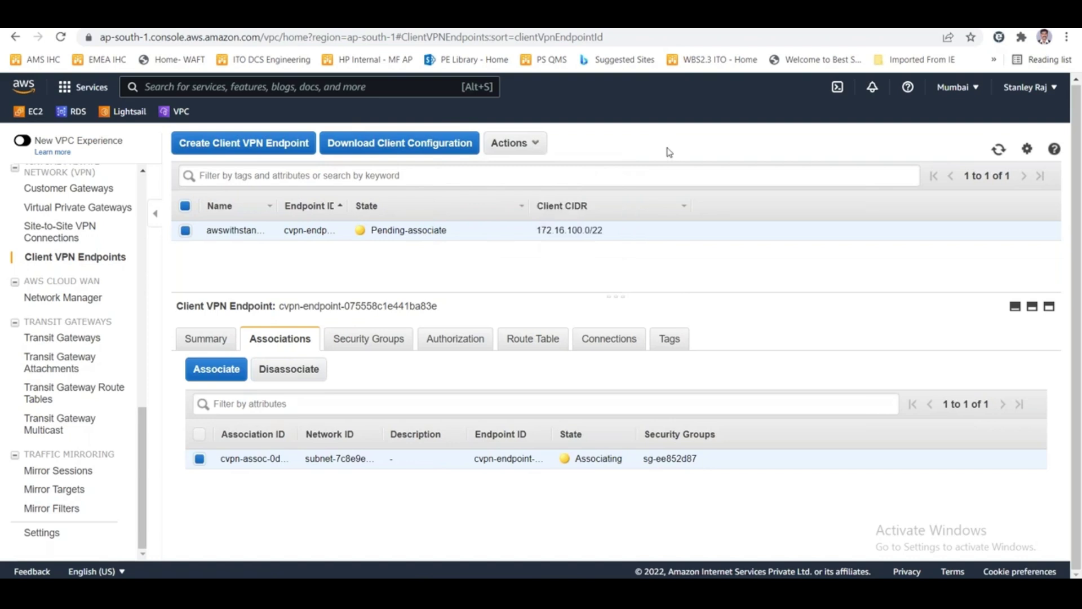
# Download the endpoint's client configuration and copy downloaded-client-config.ovpn from the Downloads folder
pyautogui.click(388, 144)
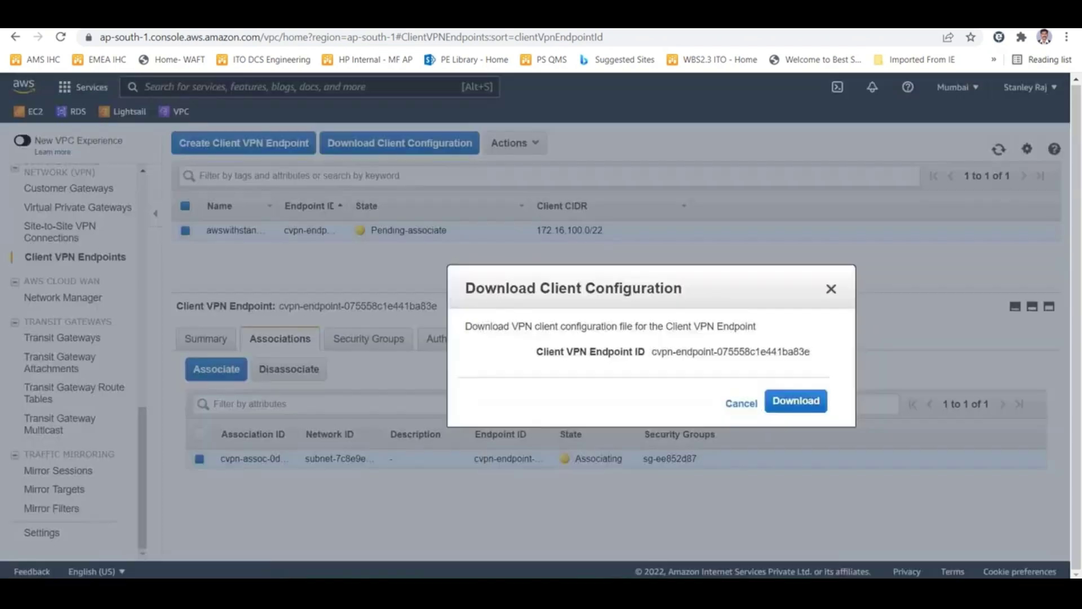
pyautogui.click(796, 401)
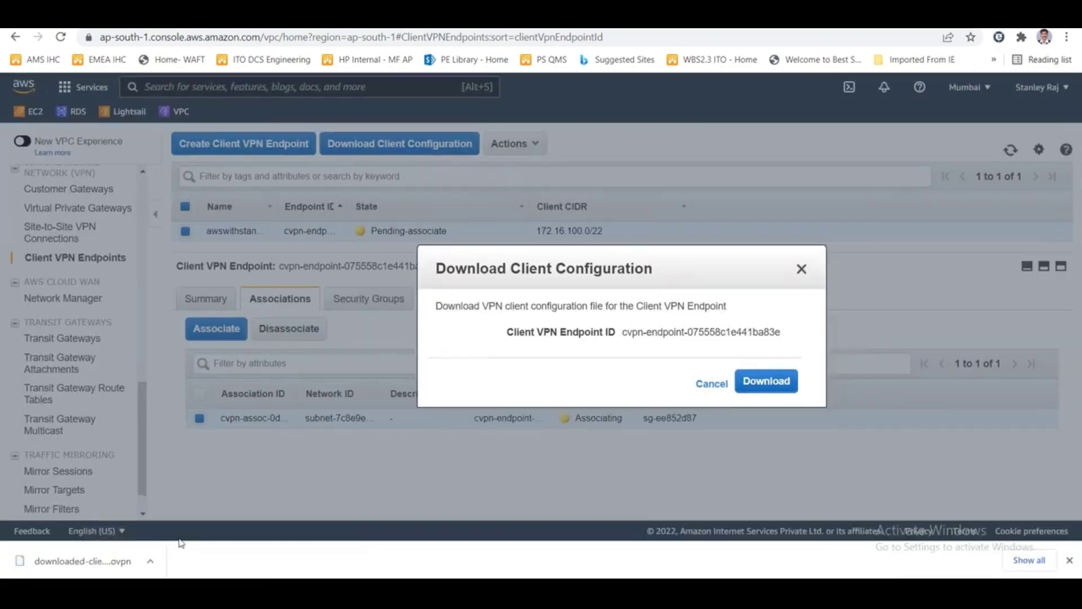
pyautogui.click(150, 561)
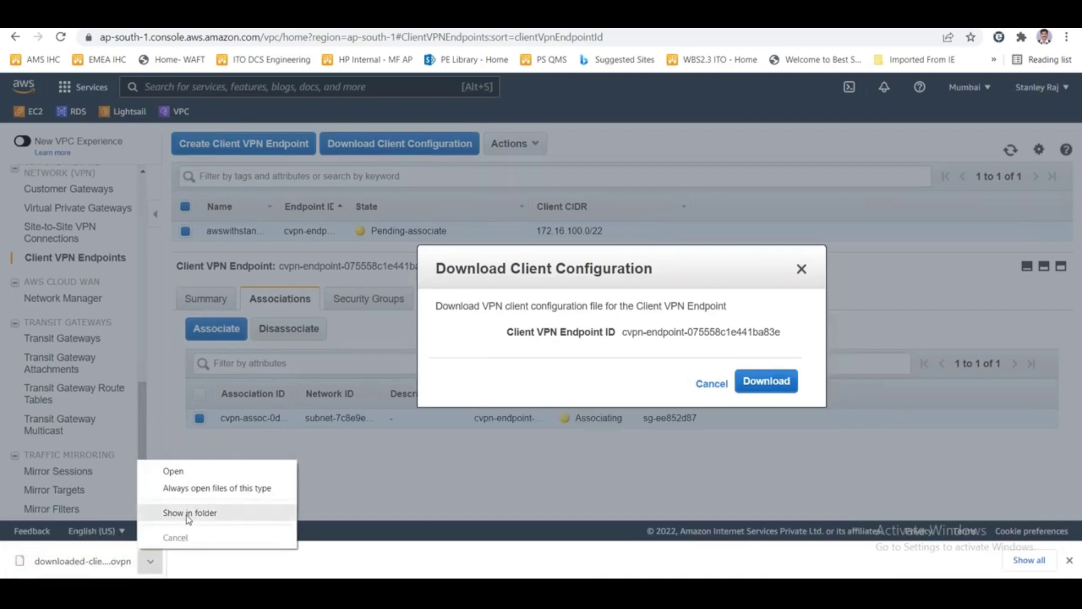
pyautogui.click(186, 513)
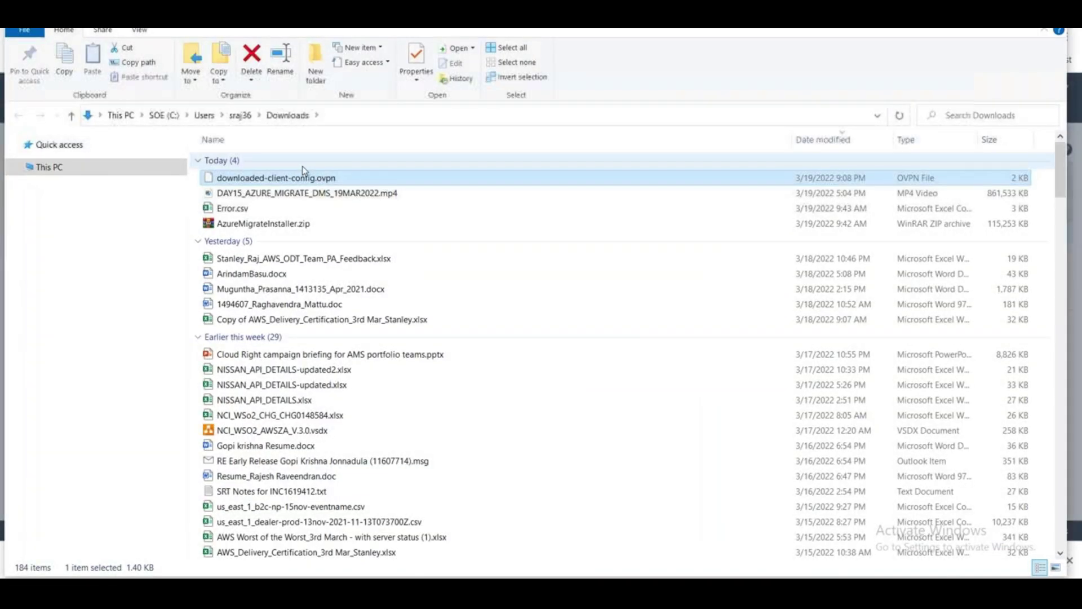
pyautogui.rightClick(303, 177)
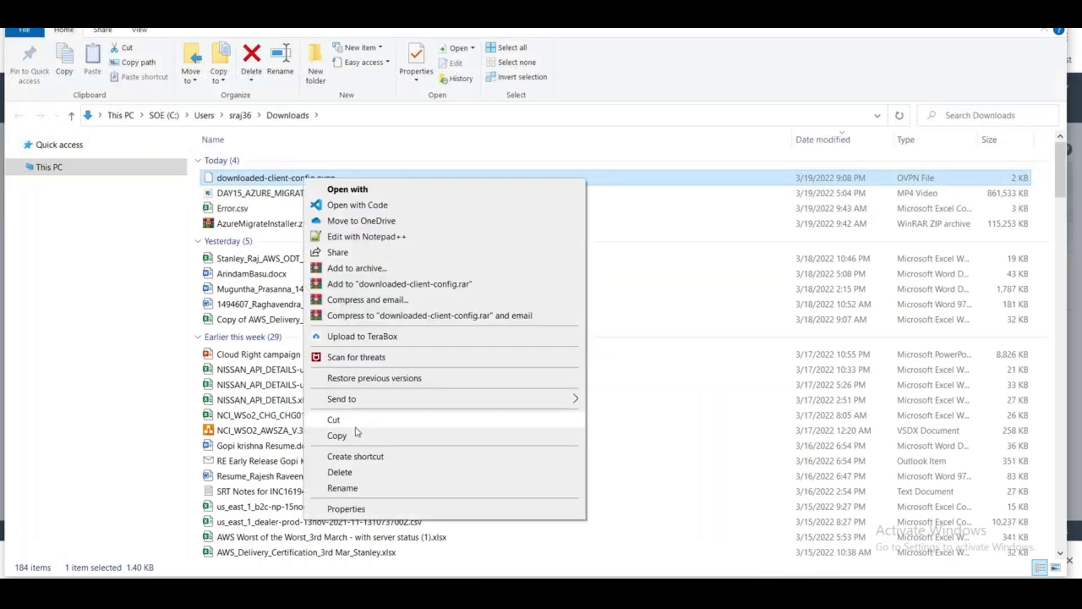
pyautogui.click(386, 437)
# Switch to the Windows client machine and clear its desktop of the server.key, server.crt, PowerShell, nslookup and OpenVPN message windows, keeping the ipconfig and ping prompts
pyautogui.hotkey('alt', 'Tab')
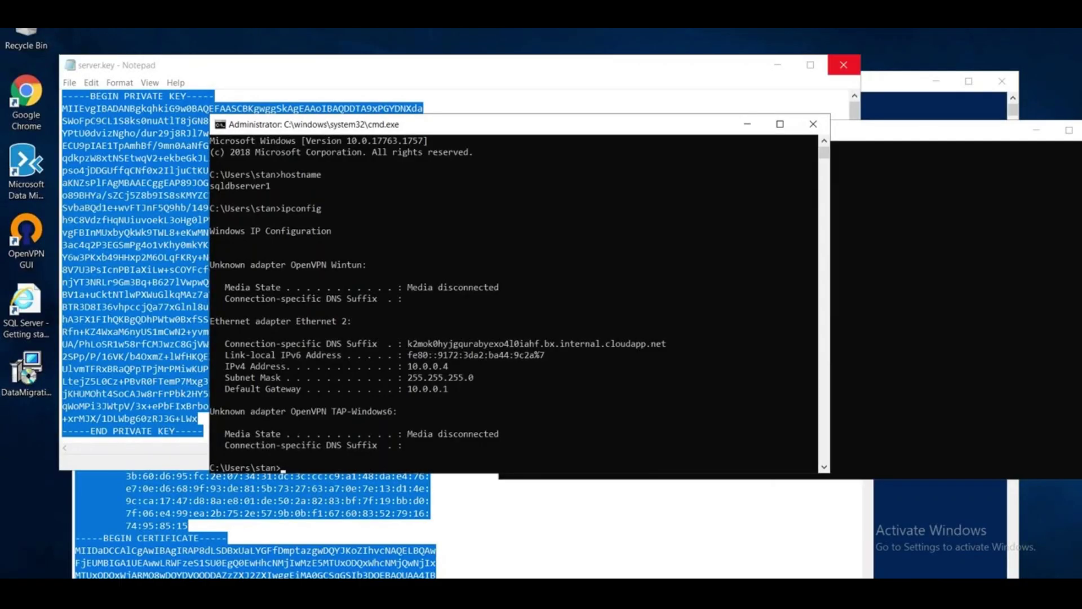
pyautogui.click(843, 65)
pyautogui.click(744, 126)
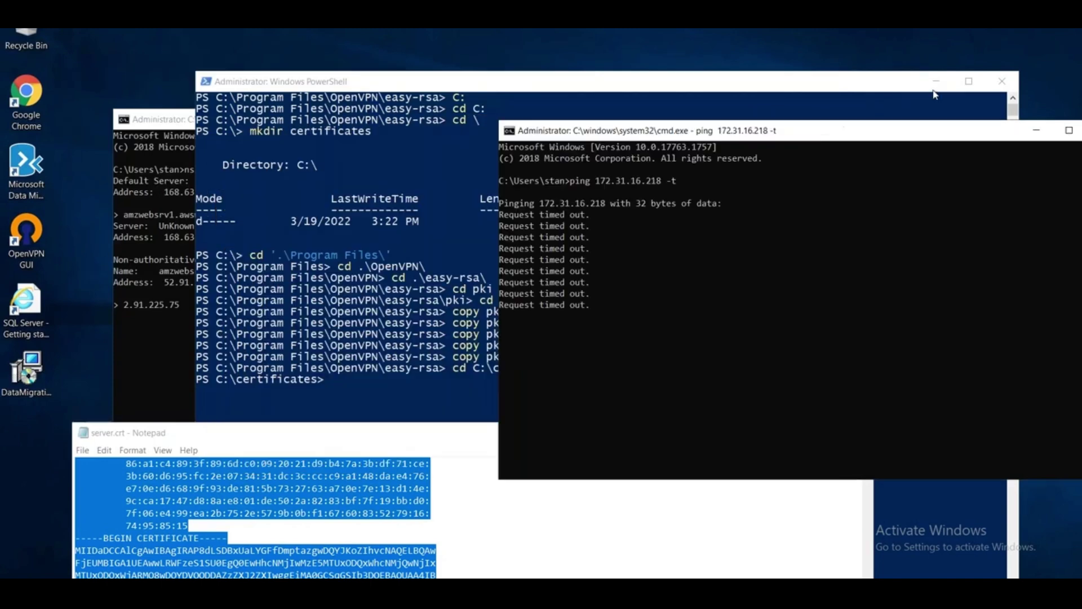
pyautogui.click(935, 83)
pyautogui.click(936, 85)
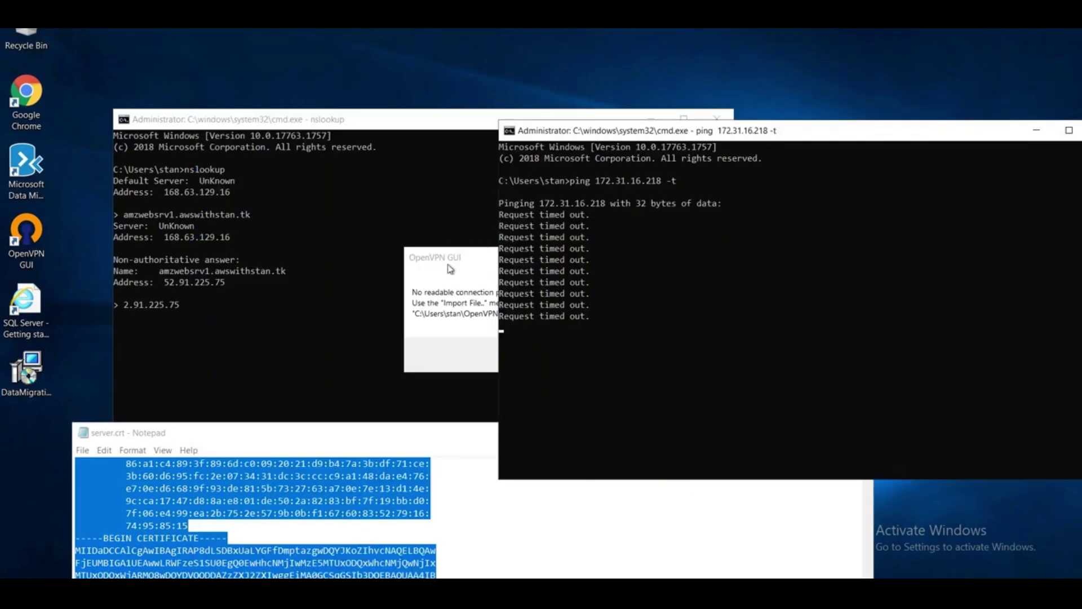
pyautogui.click(676, 260)
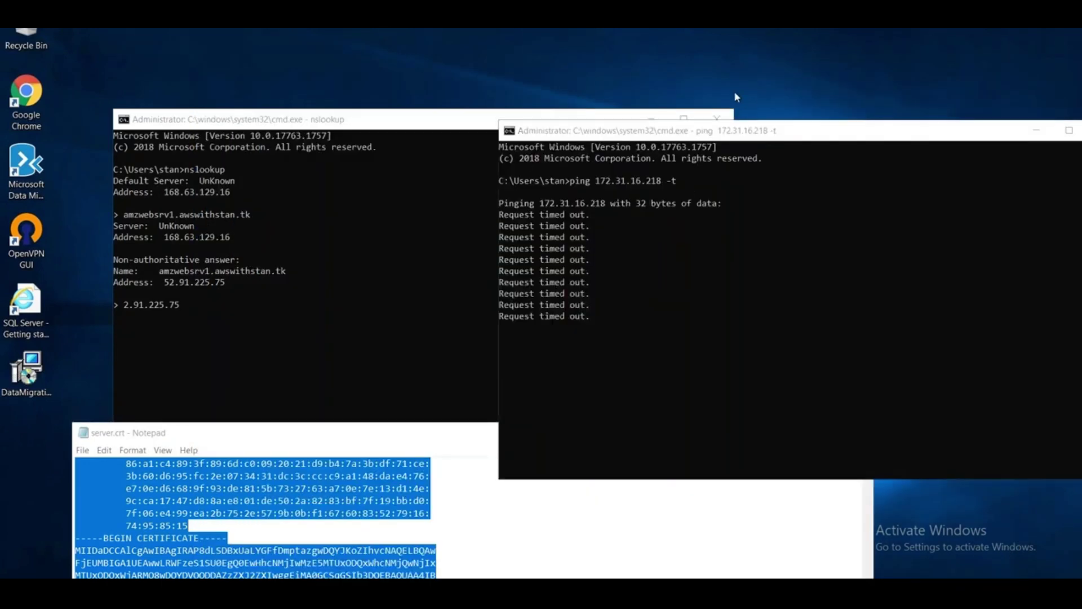
pyautogui.click(311, 136)
pyautogui.click(717, 119)
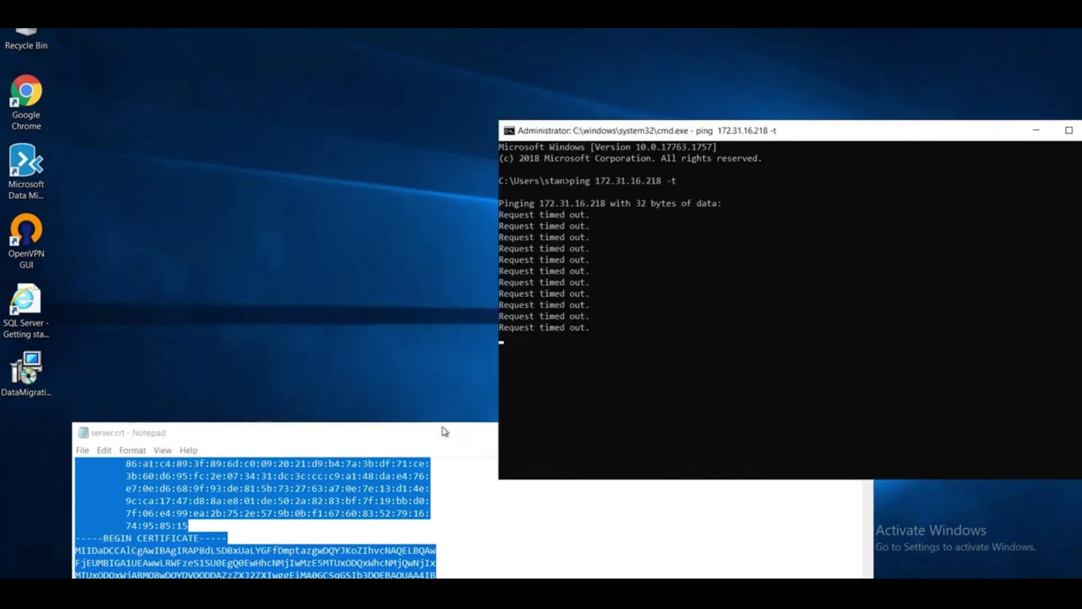
pyautogui.moveTo(444, 431); pyautogui.dragTo(320, 124)
pyautogui.click(731, 126)
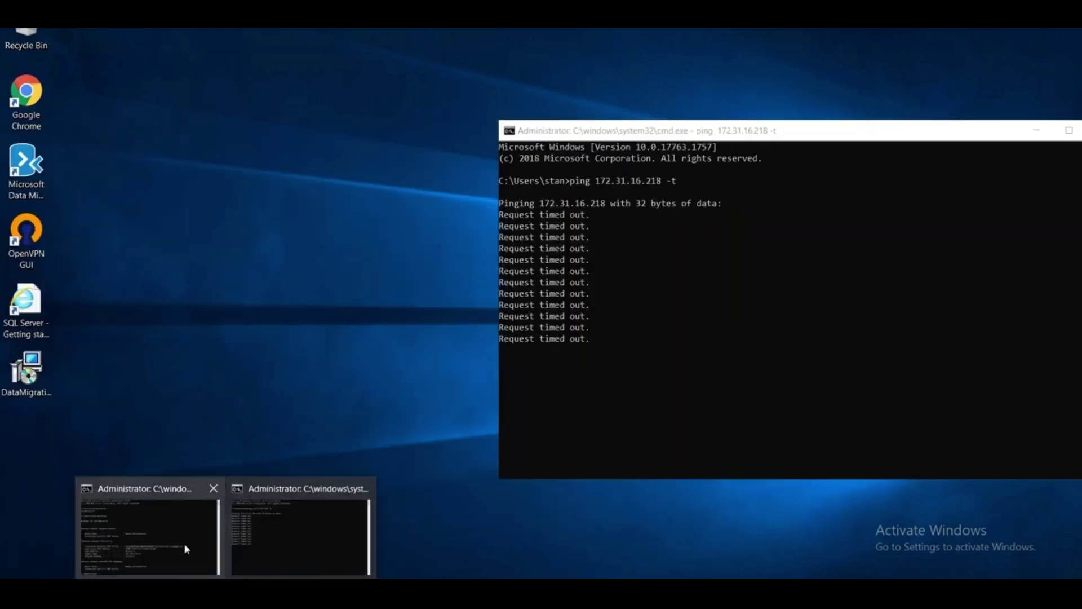
pyautogui.click(186, 548)
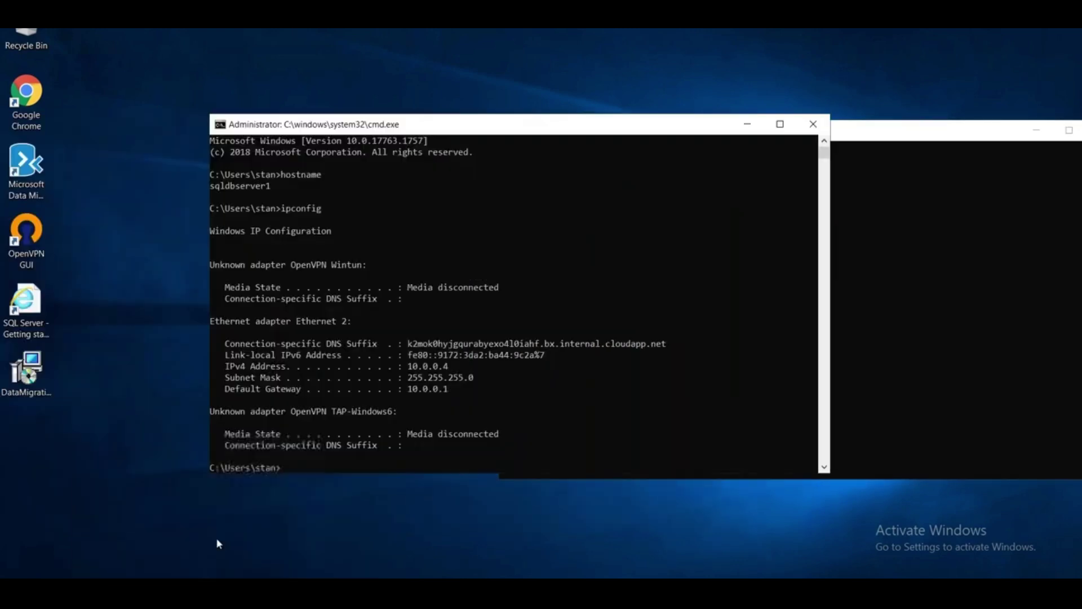
# Paste the copied downloaded-client-config.ovpn file onto the client machine's desktop
pyautogui.rightClick(45, 477)
pyautogui.click(119, 393)
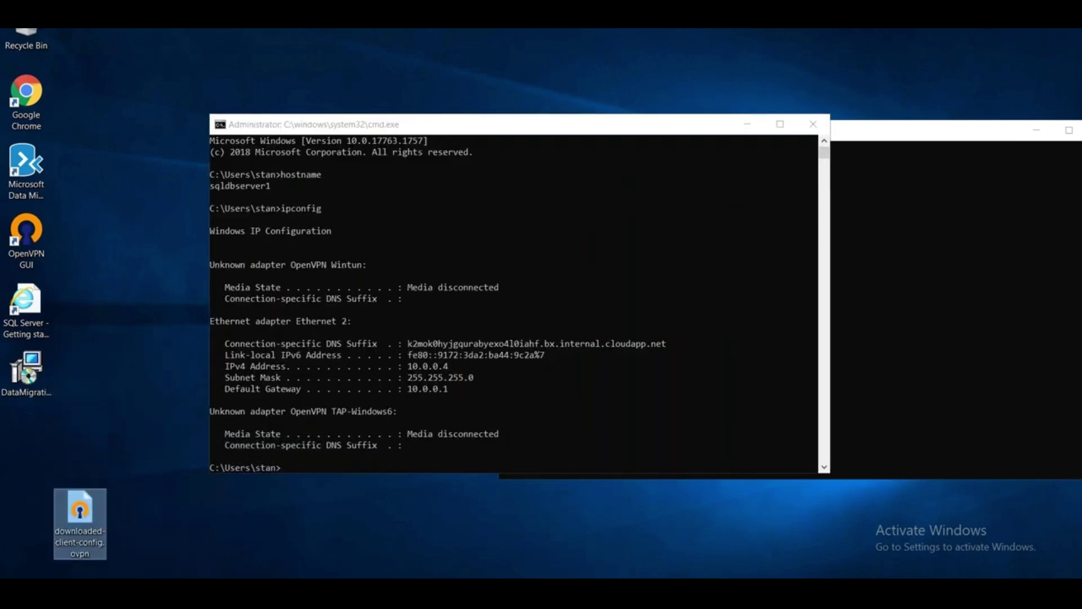
pyautogui.rightClick(48, 518)
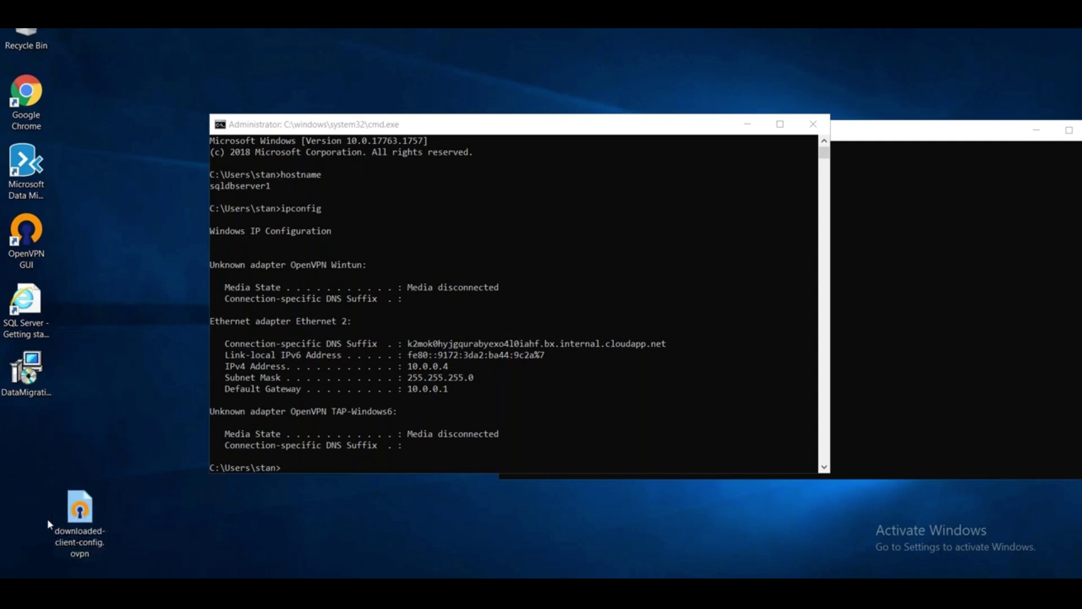
# Open the desktop's downloaded-client-config.ovpn file in Notepad and review its settings and certificate block
pyautogui.rightClick(80, 533)
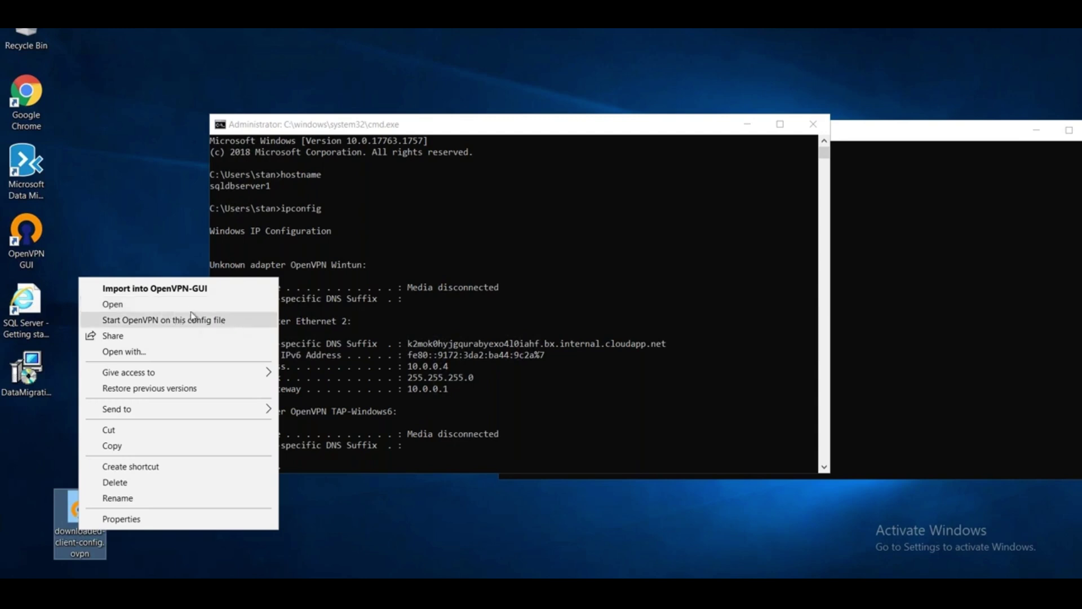
pyautogui.click(216, 353)
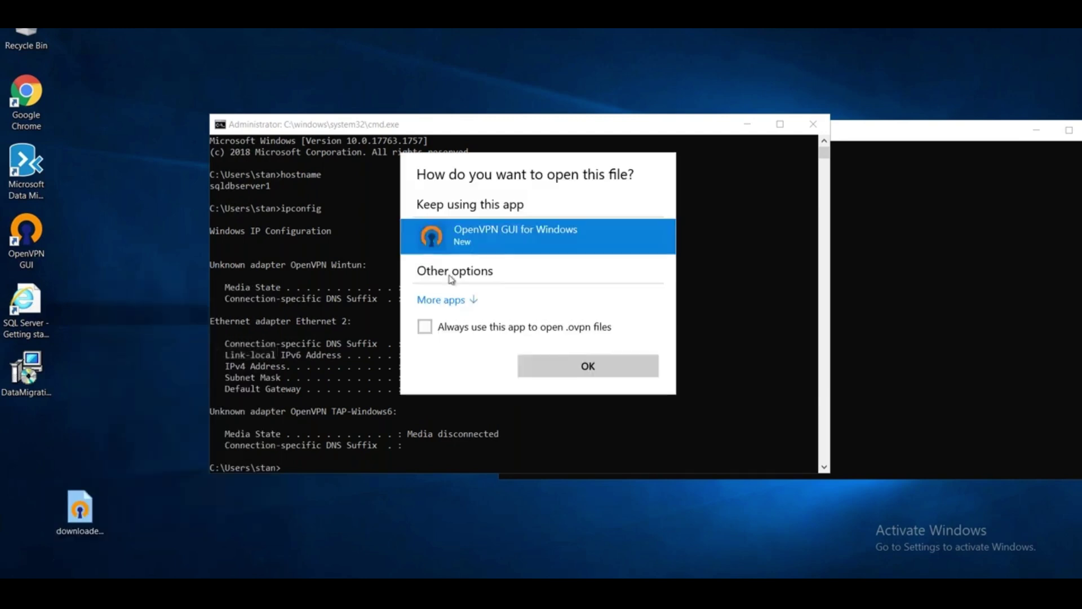
pyautogui.click(455, 300)
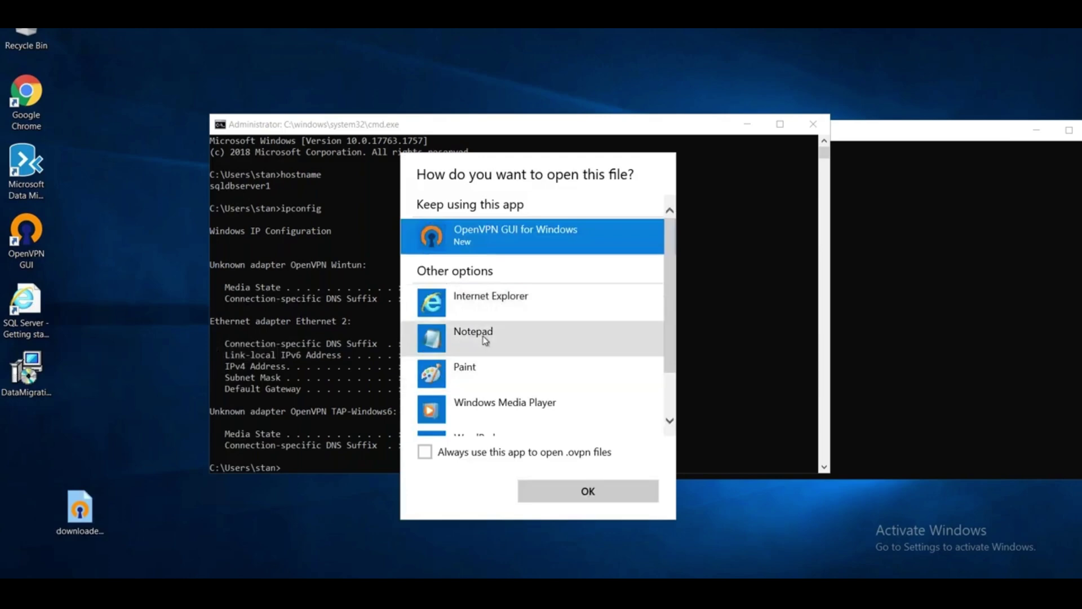
pyautogui.doubleClick(473, 336)
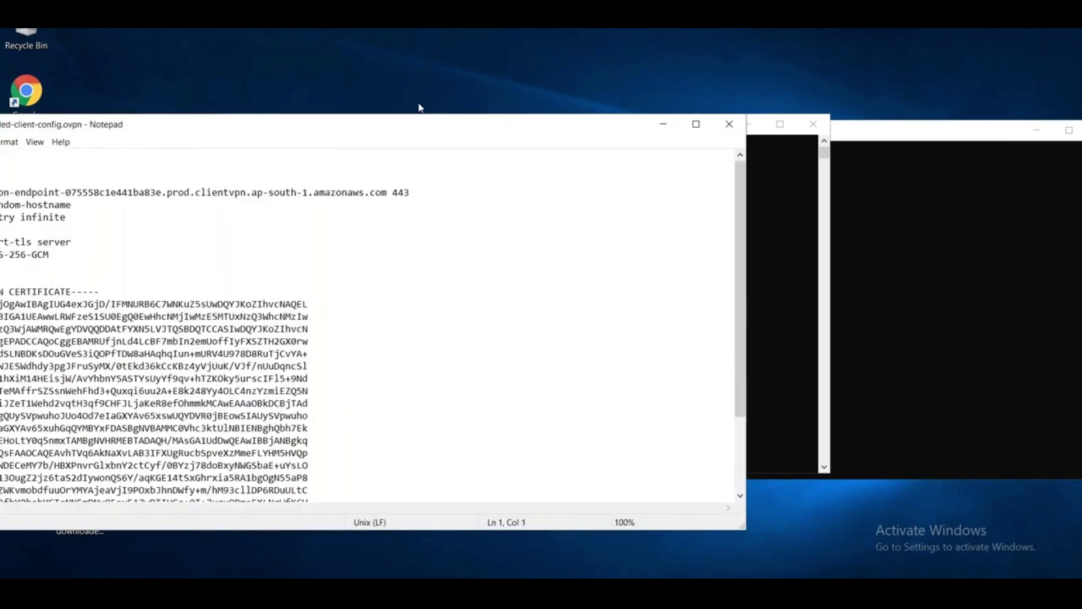
pyautogui.moveTo(334, 120); pyautogui.dragTo(514, 85)
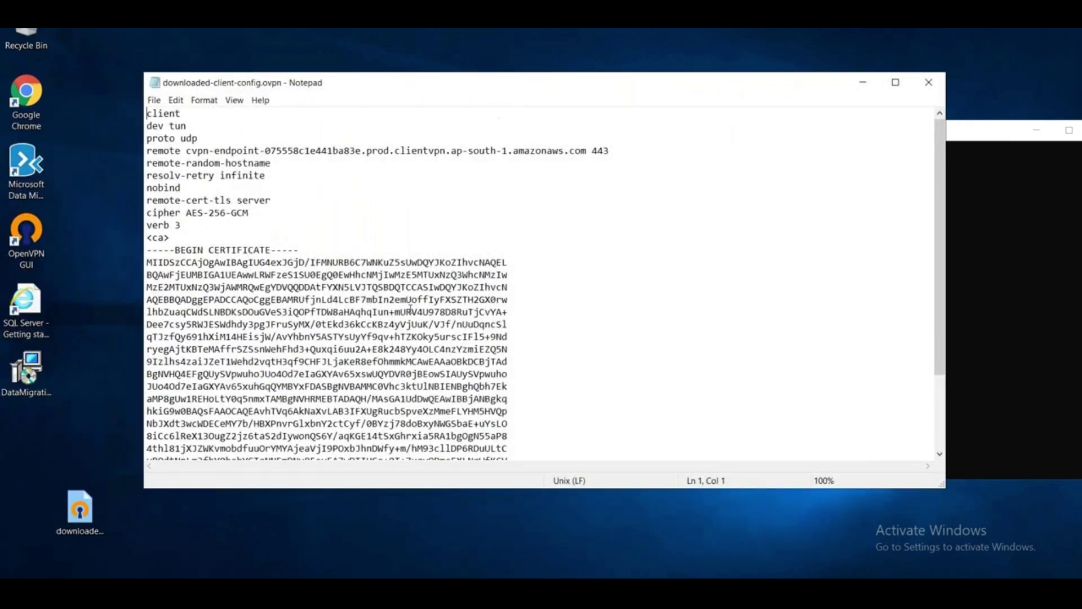
pyautogui.scroll(-3, 416, 329)
pyautogui.scroll(3, 416, 330)
pyautogui.scroll(-3, 416, 330)
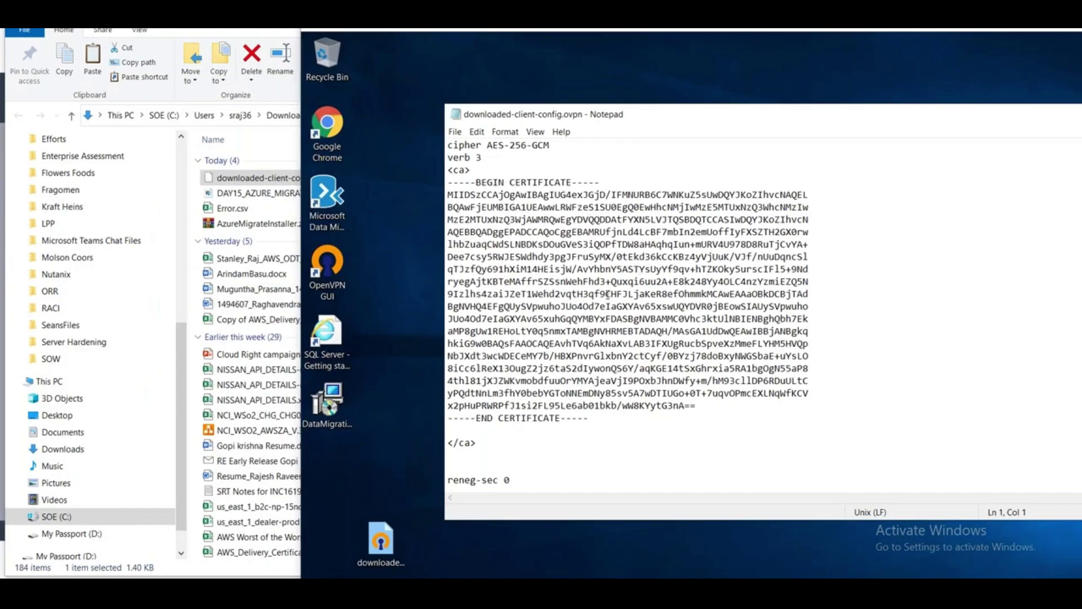
# Switch to the Excel setup notes and copy the --cert and --key path lines in cells B84:B85
pyautogui.hotkey('alt', 'Tab')
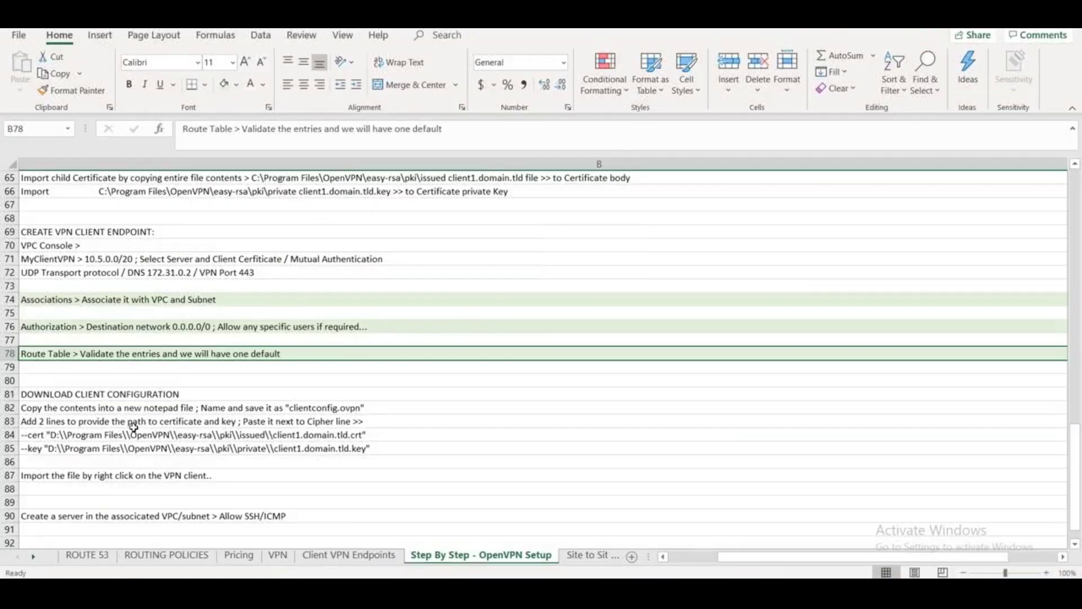
pyautogui.moveTo(131, 435); pyautogui.dragTo(134, 449)
pyautogui.hotkey('ctrl', 'c')
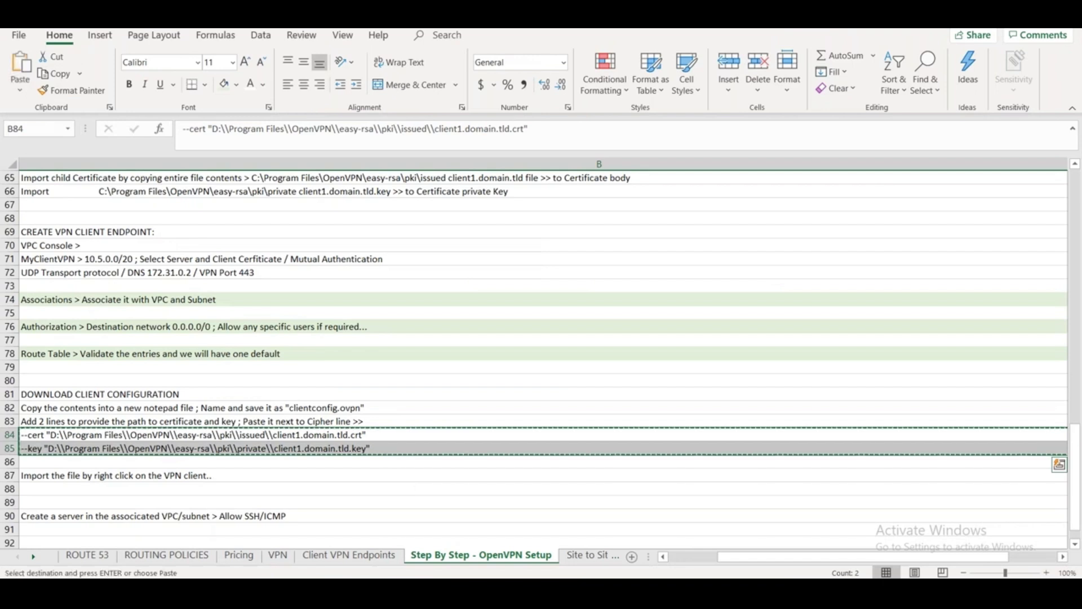
# Return to the client machine's downloaded-client-config.ovpn file and insert the copied --cert and --key path lines directly below the cipher AES-256-GCM line
pyautogui.hotkey('ctrl', 'q')
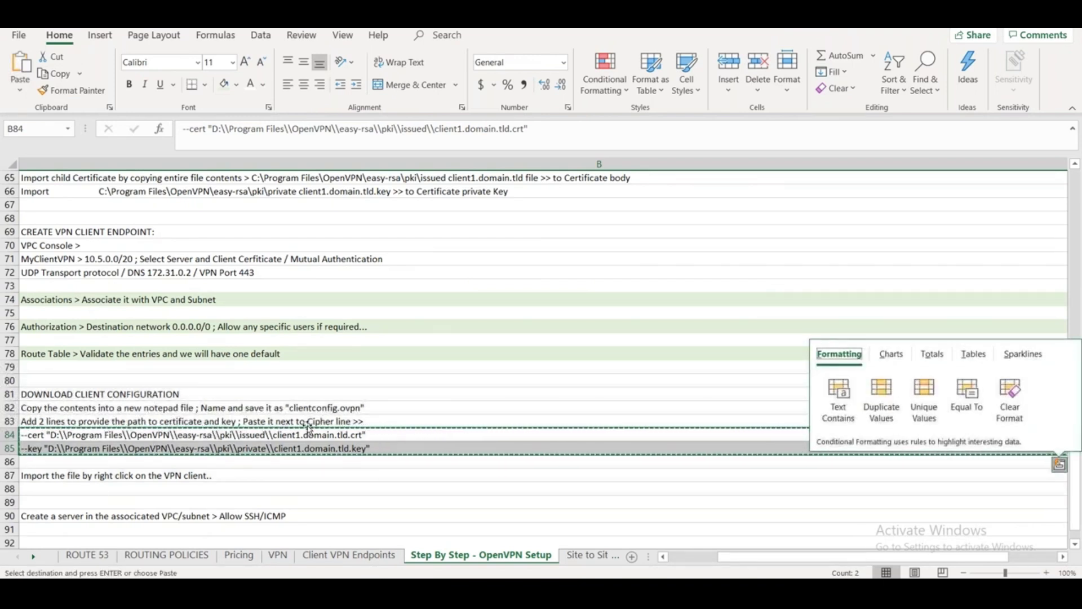
pyautogui.press('Escape')
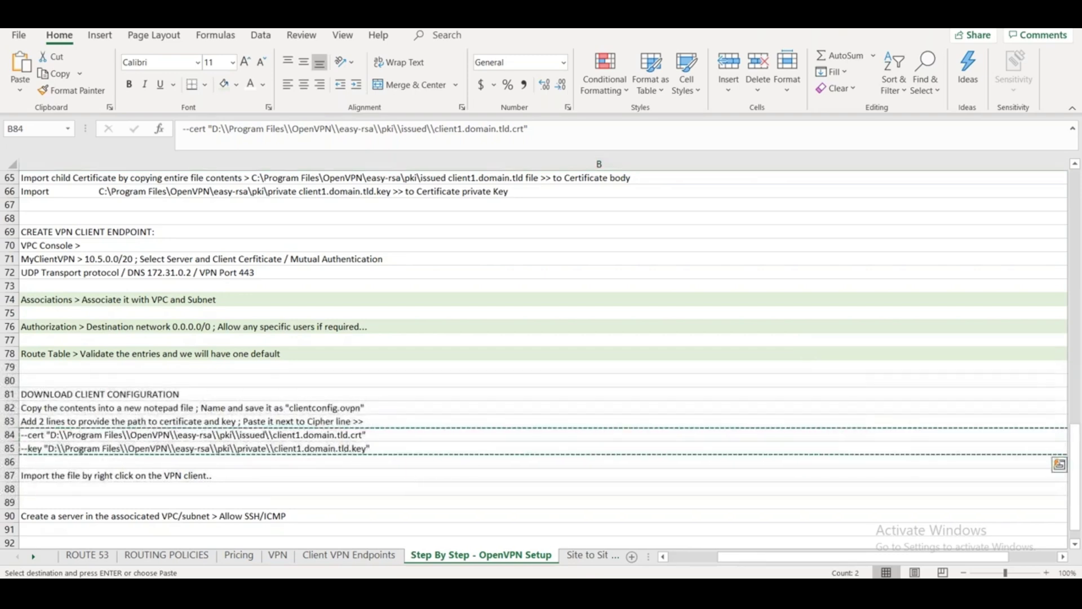
pyautogui.hotkey('alt', 'Tab')
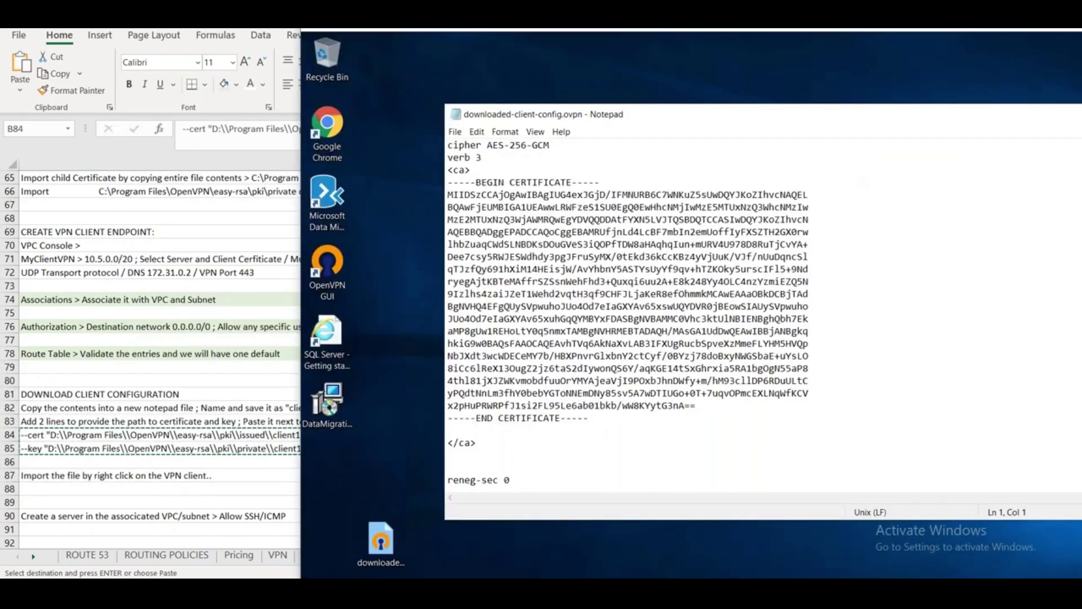
pyautogui.scroll(3, 434, 432)
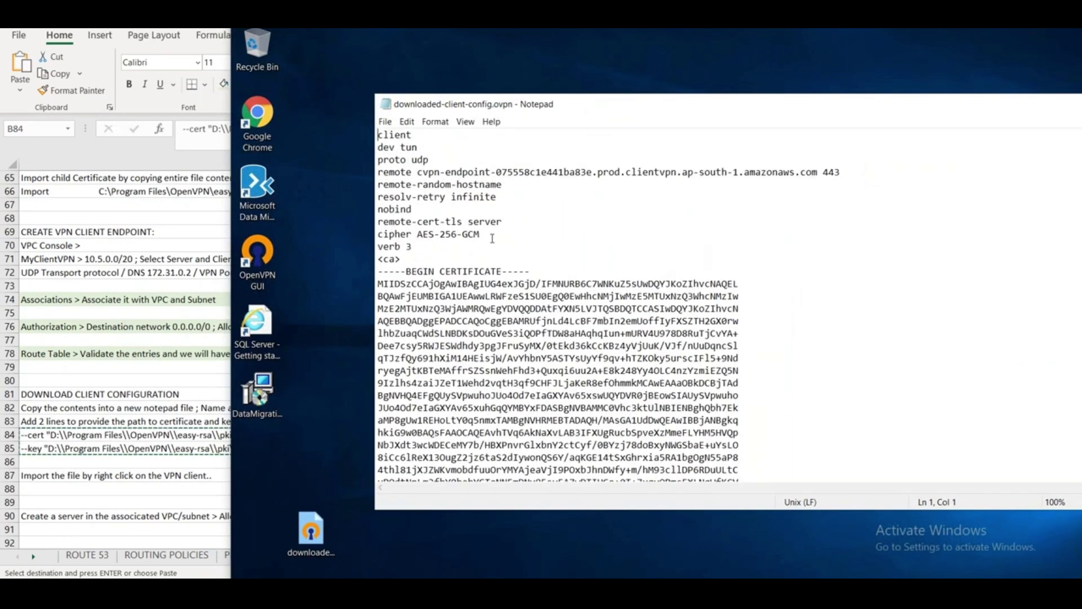
pyautogui.click(492, 238)
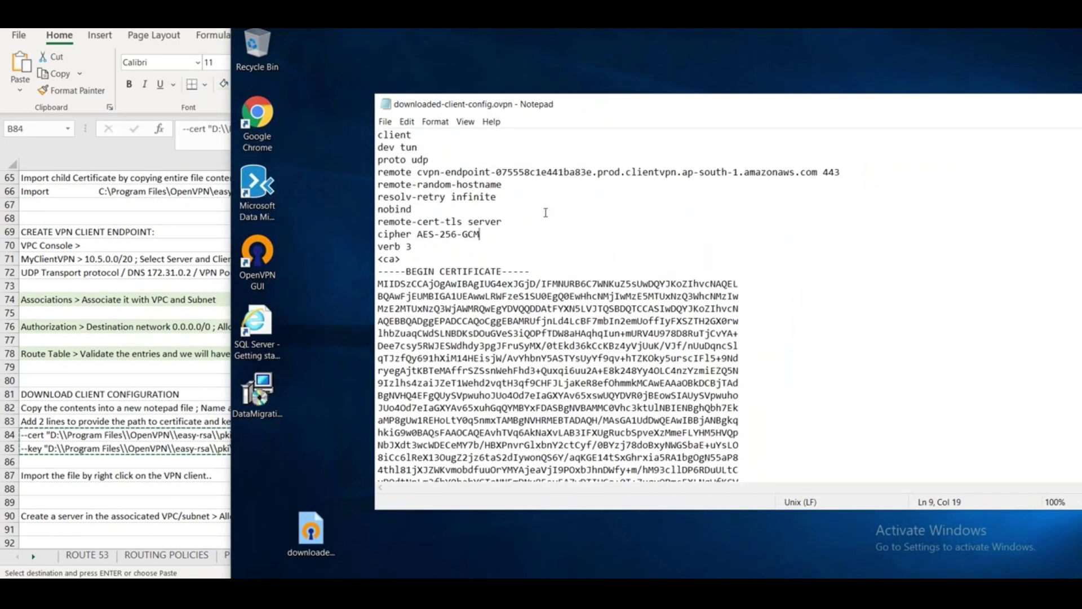
pyautogui.press('Return')
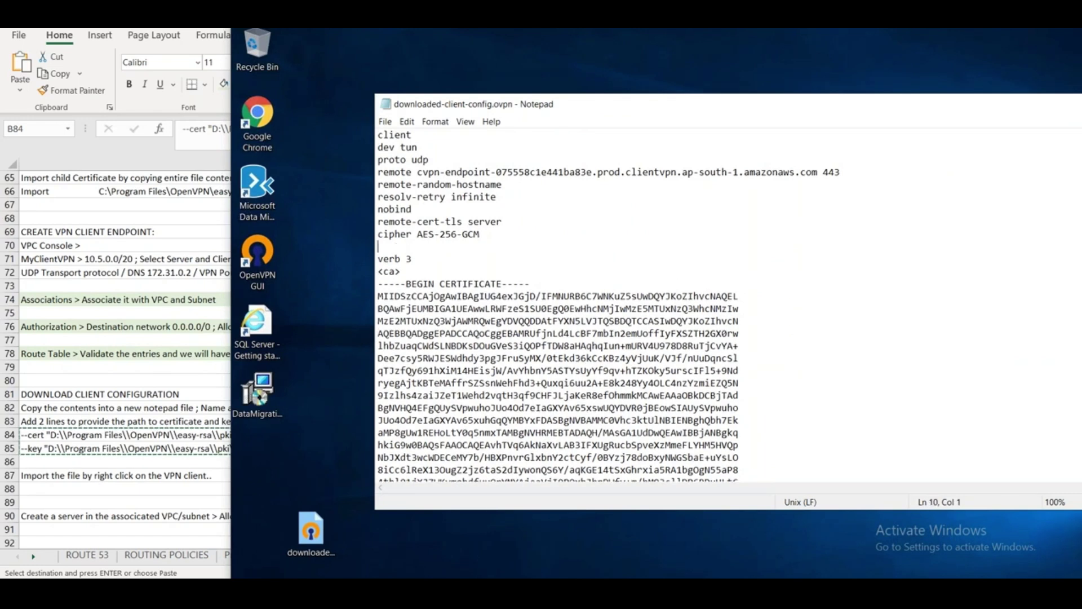
pyautogui.hotkey('ctrl', 'v')
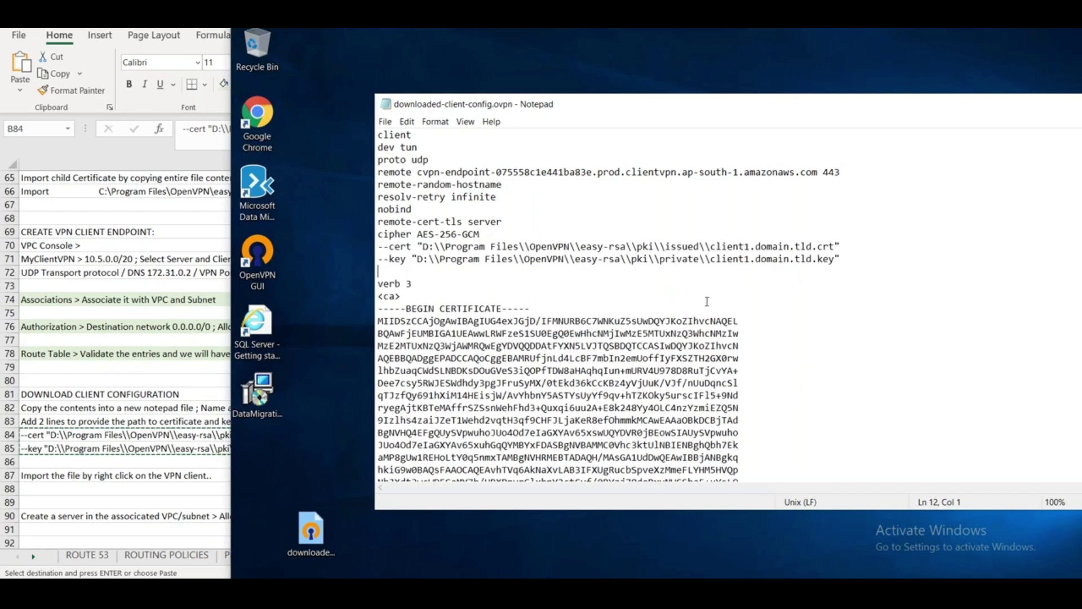
pyautogui.press('BackSpace')
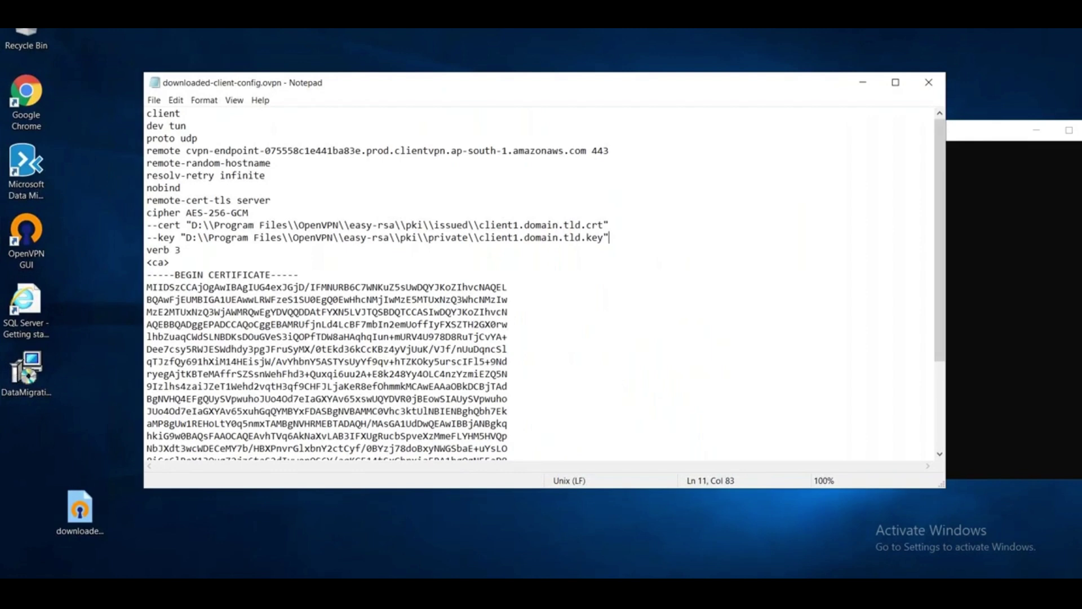
# Arrange the config file beside the certificates folder and change the drive letter to C in both the --cert and --key paths
pyautogui.hotkey('alt', 'Tab')
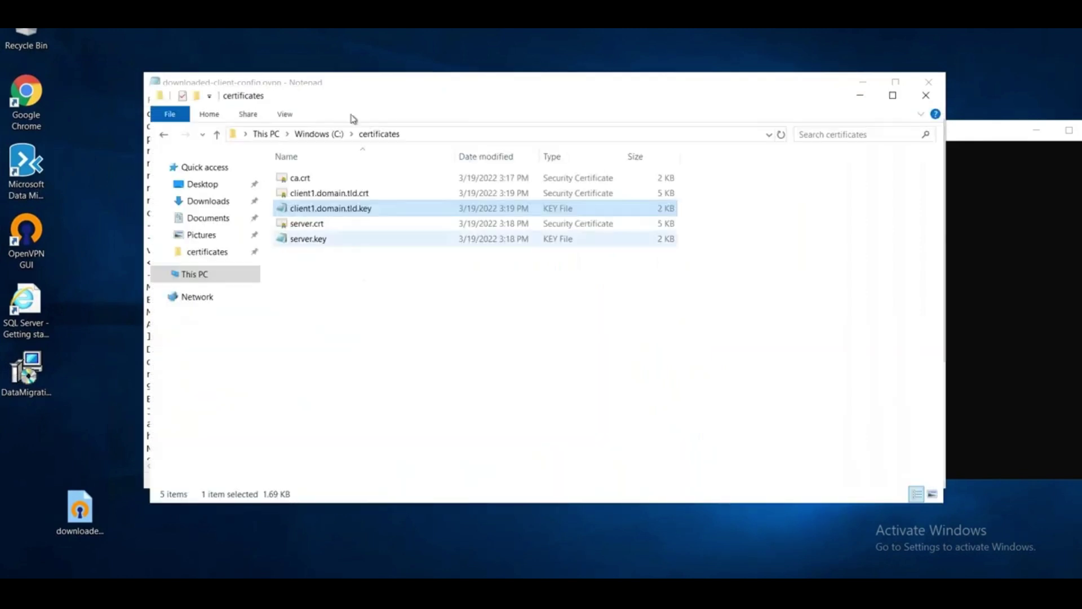
pyautogui.hotkey('alt', 'Tab')
pyautogui.moveTo(665, 137); pyautogui.dragTo(642, 108)
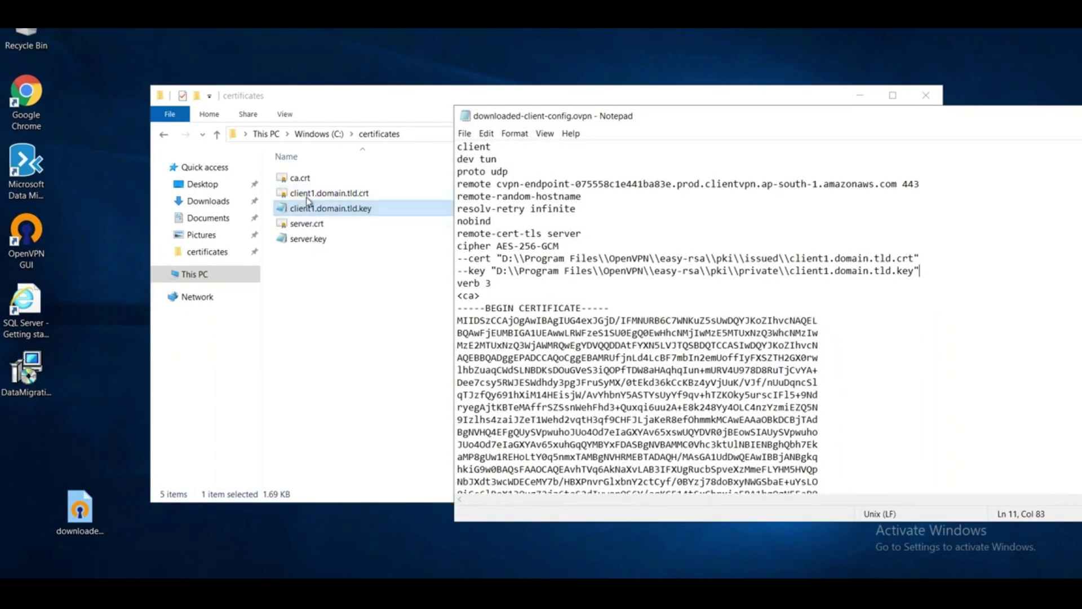
pyautogui.click(509, 258)
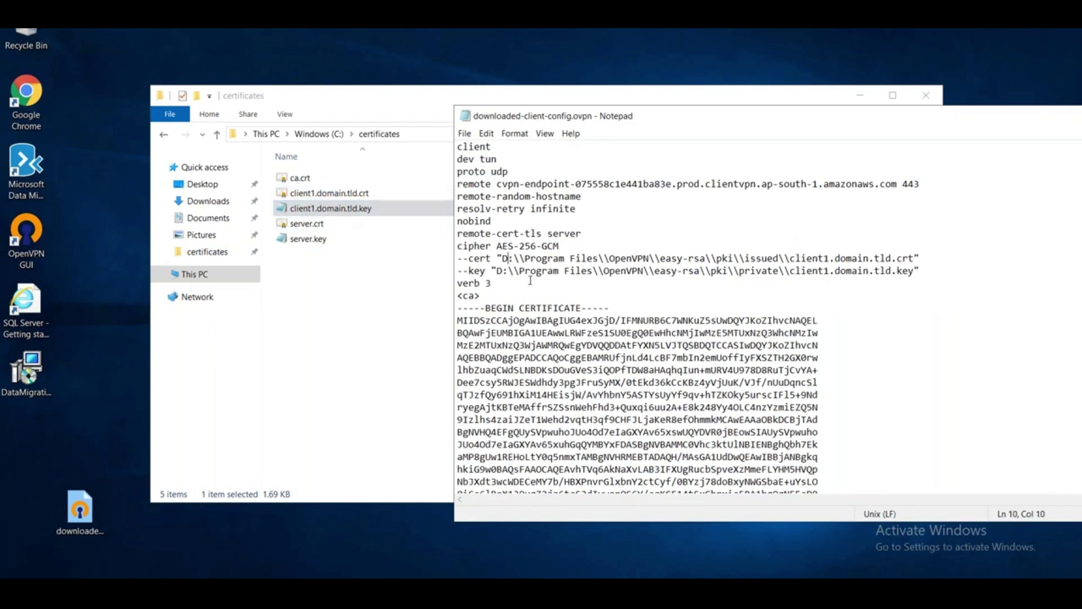
pyautogui.press('BackSpace')
pyautogui.write('C')
pyautogui.click(501, 270)
# Browse to C:\Program Files\OpenVPN\easy-rsa\pki in File Explorer to check the folder path used in the config file
pyautogui.click(194, 275)
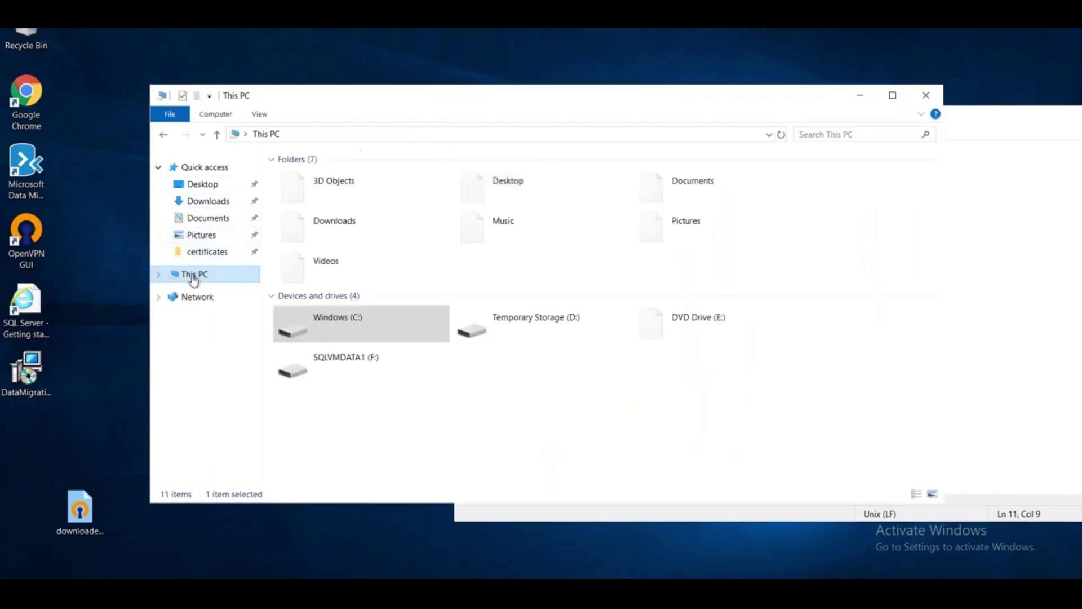
pyautogui.doubleClick(403, 309)
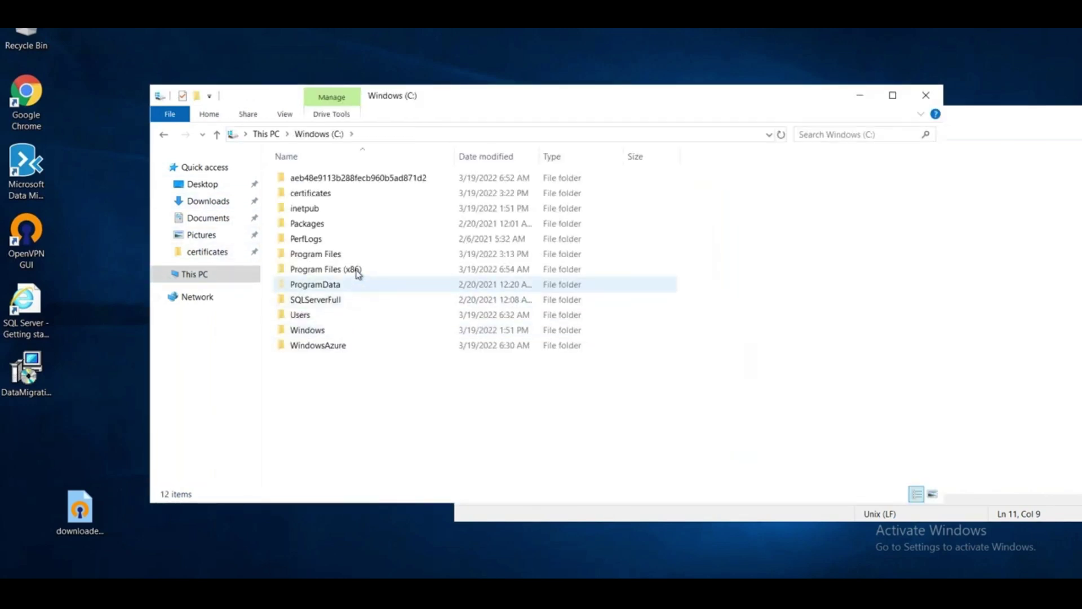
pyautogui.doubleClick(345, 256)
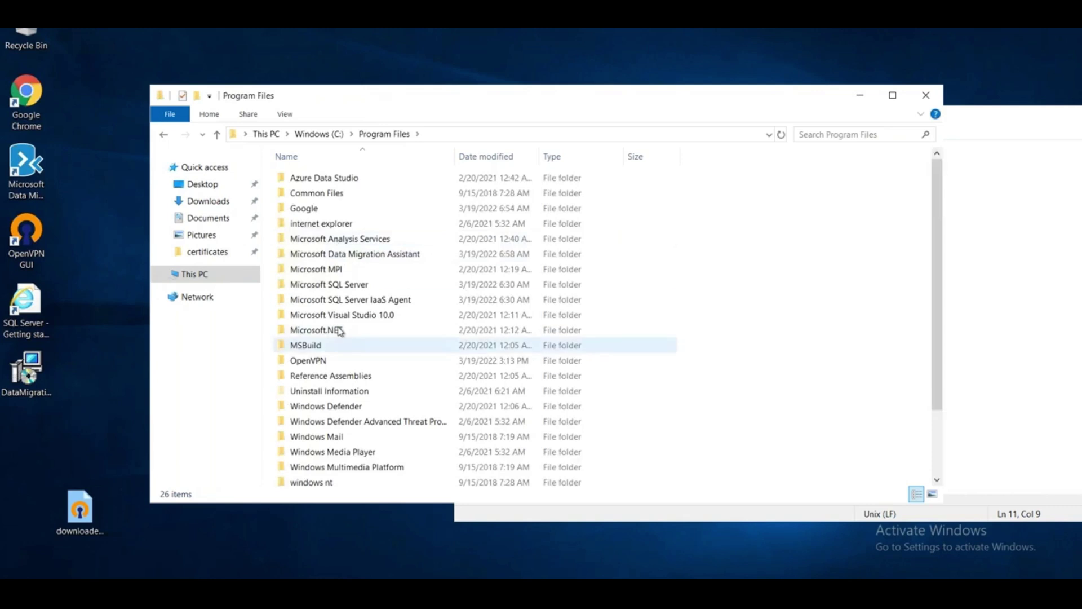
pyautogui.doubleClick(331, 361)
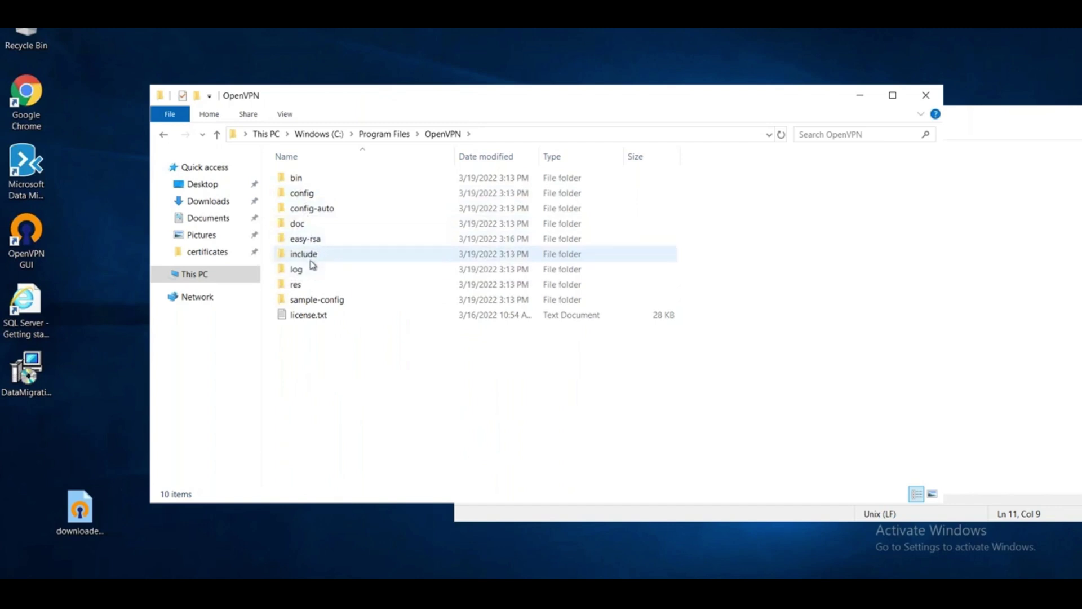
pyautogui.click(1003, 205)
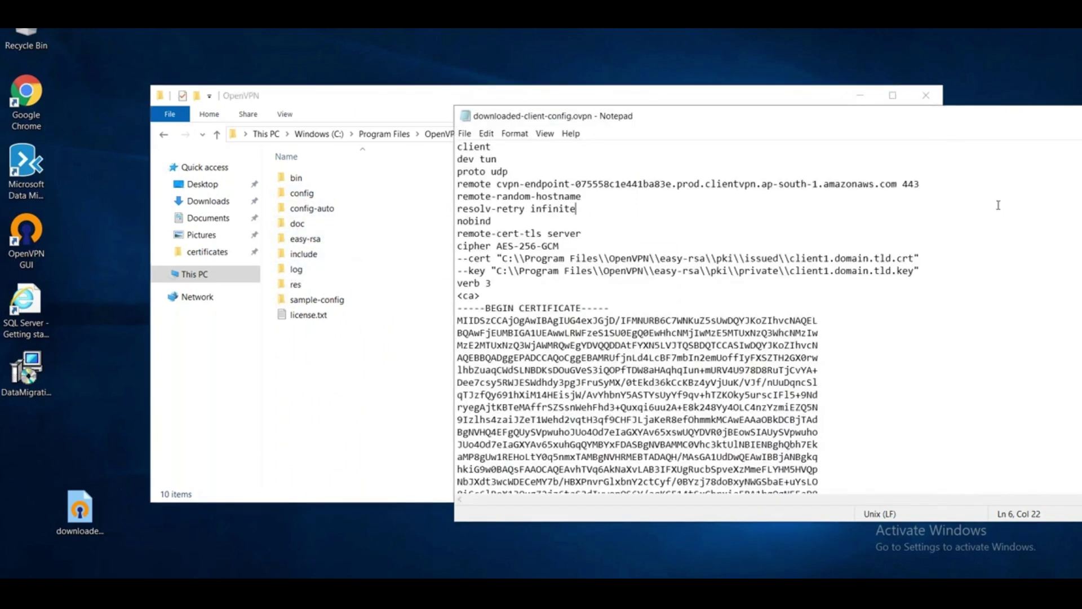
pyautogui.doubleClick(309, 239)
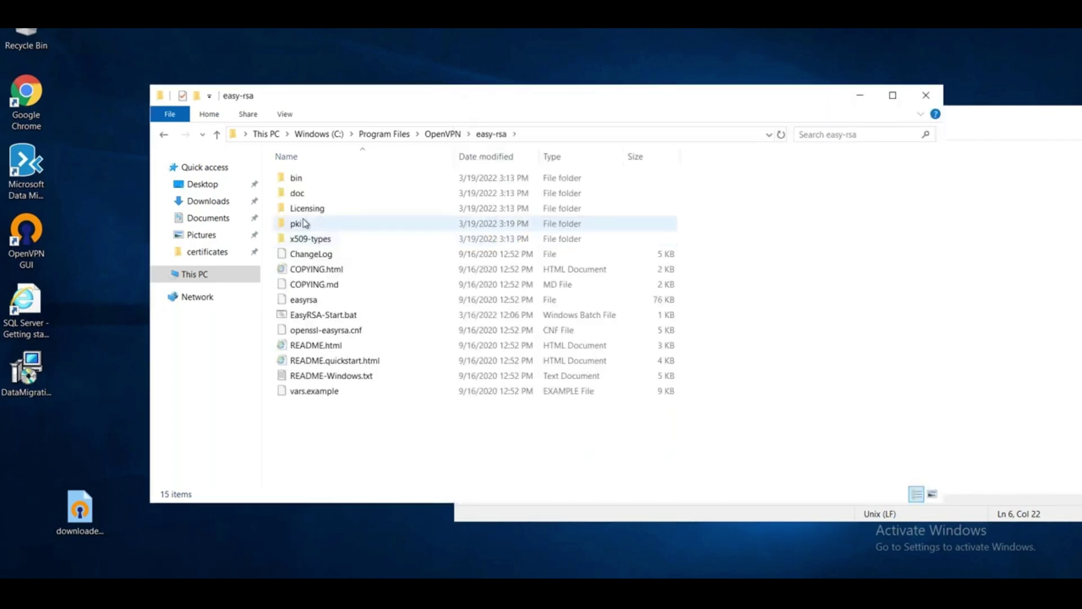
pyautogui.doubleClick(304, 224)
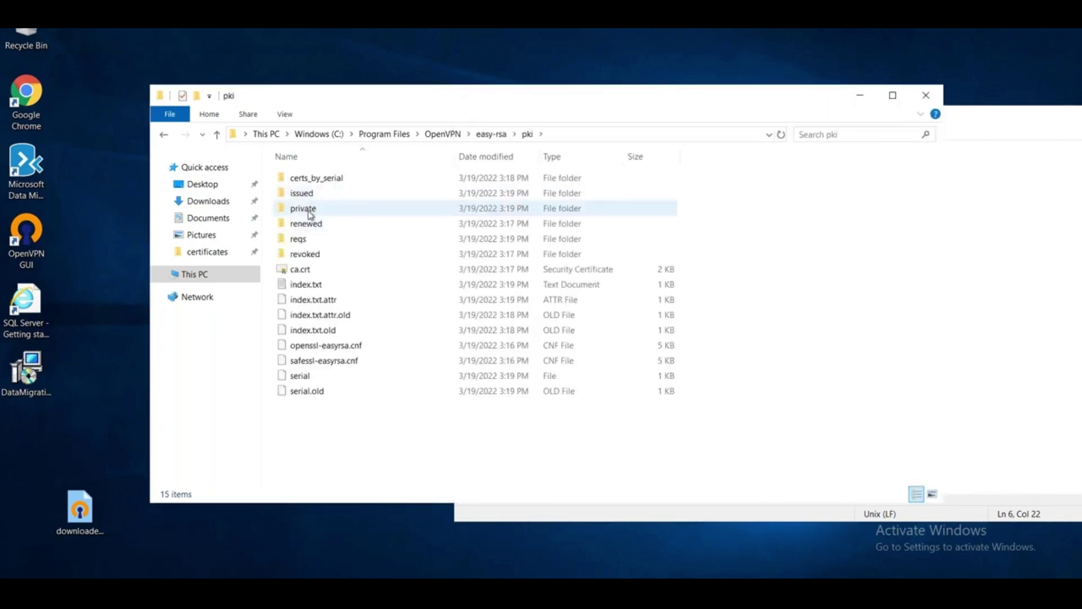
# Check the pki private and issued folders for the client1.domain.tld key and certificate named in the config, and minimize File Explorer
pyautogui.click(1029, 199)
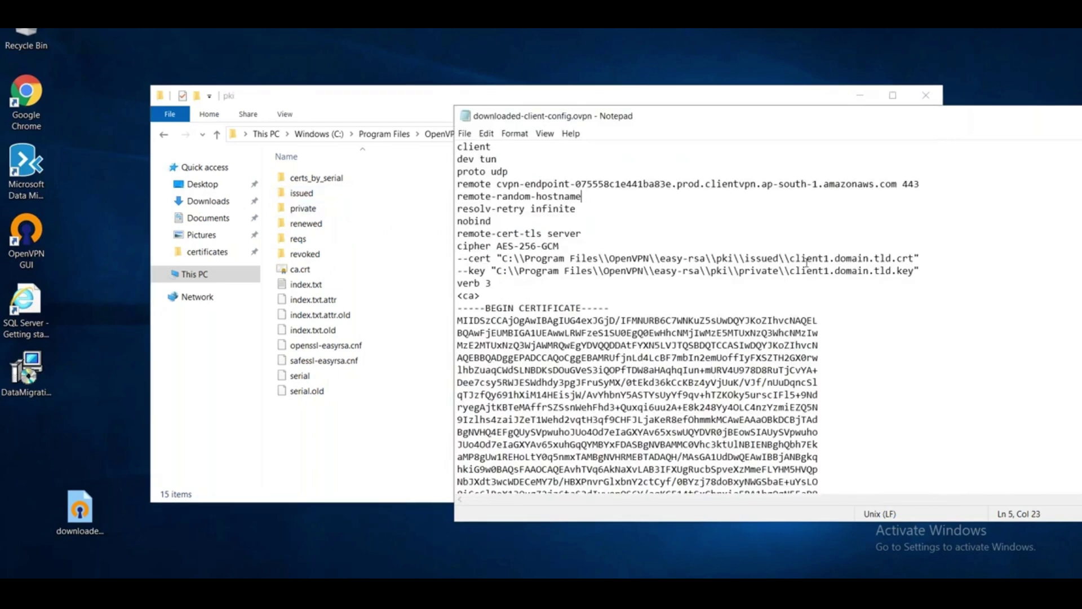
pyautogui.moveTo(784, 258); pyautogui.dragTo(920, 258)
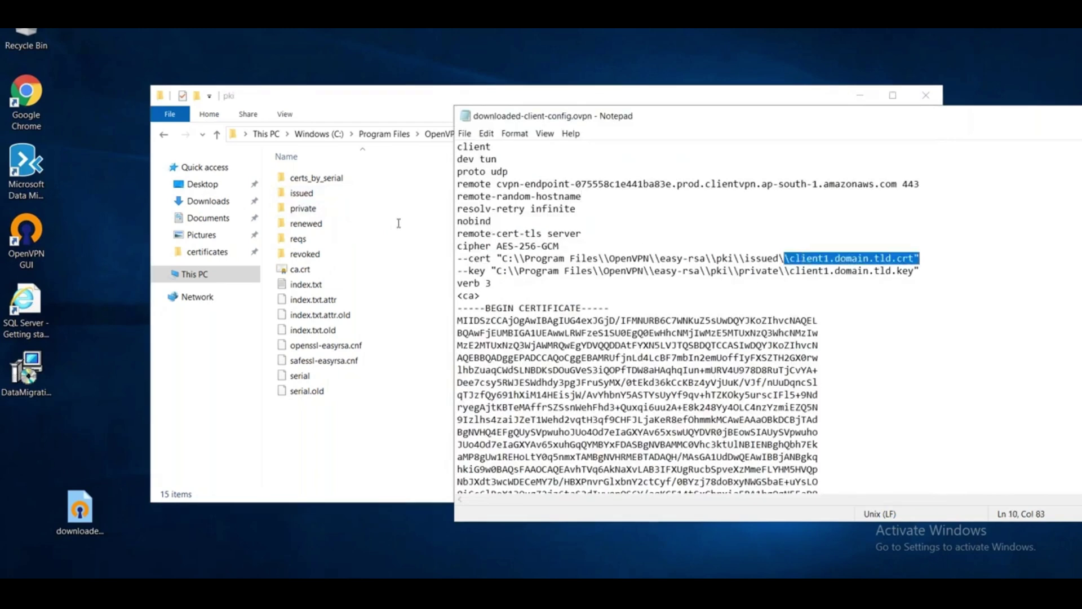
pyautogui.doubleClick(328, 208)
pyautogui.click(331, 193)
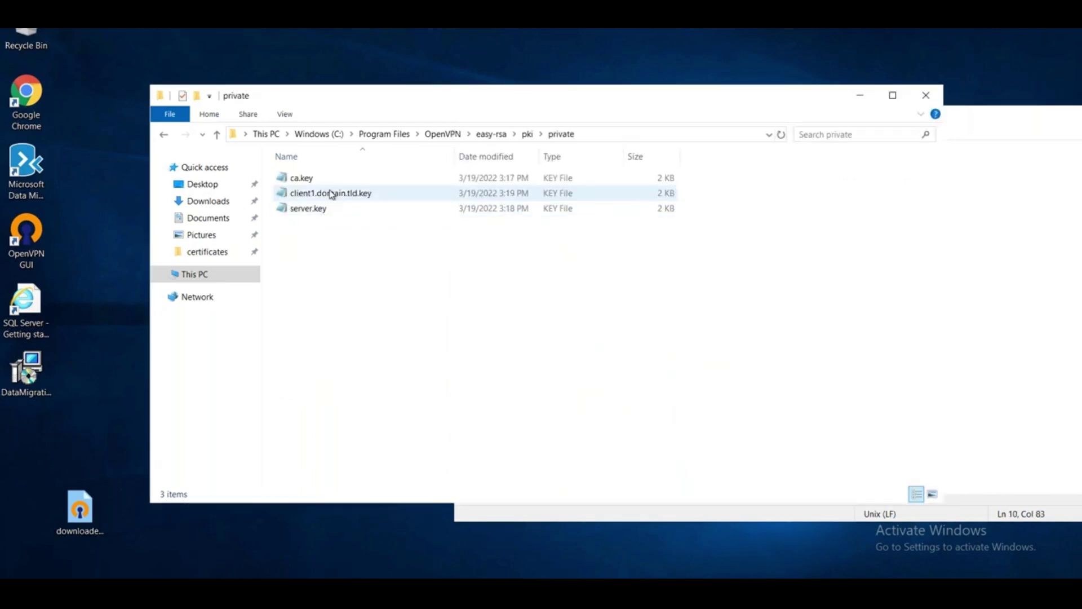
pyautogui.click(164, 134)
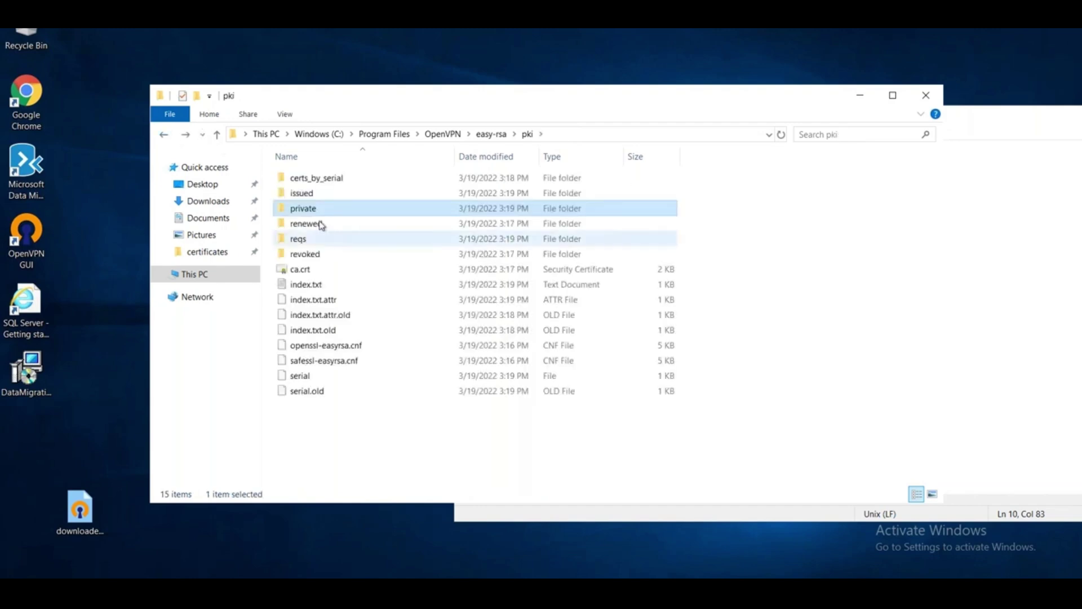
pyautogui.doubleClick(313, 195)
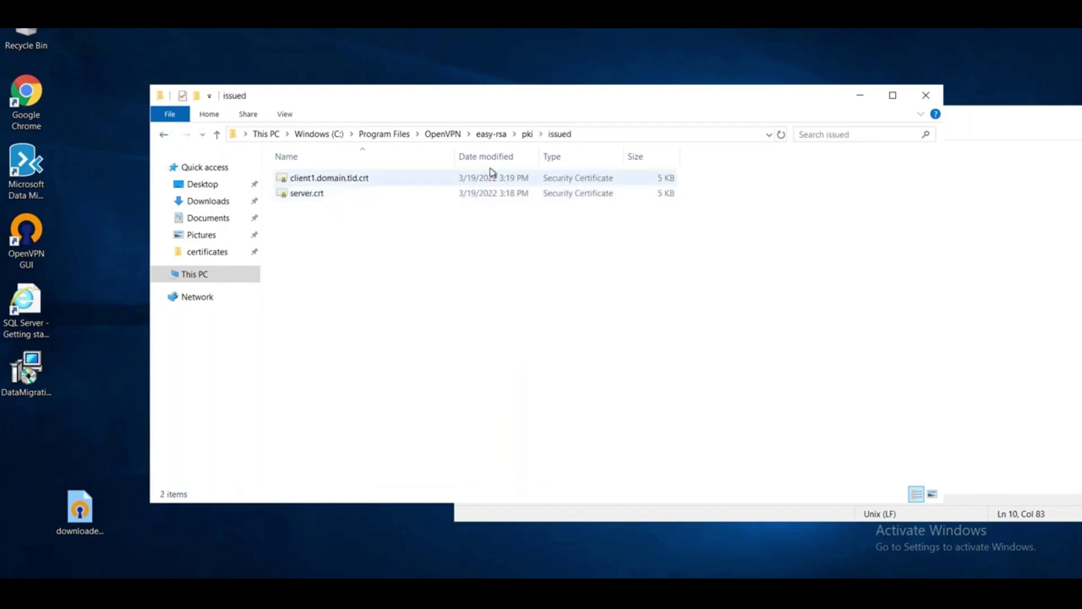
pyautogui.click(860, 95)
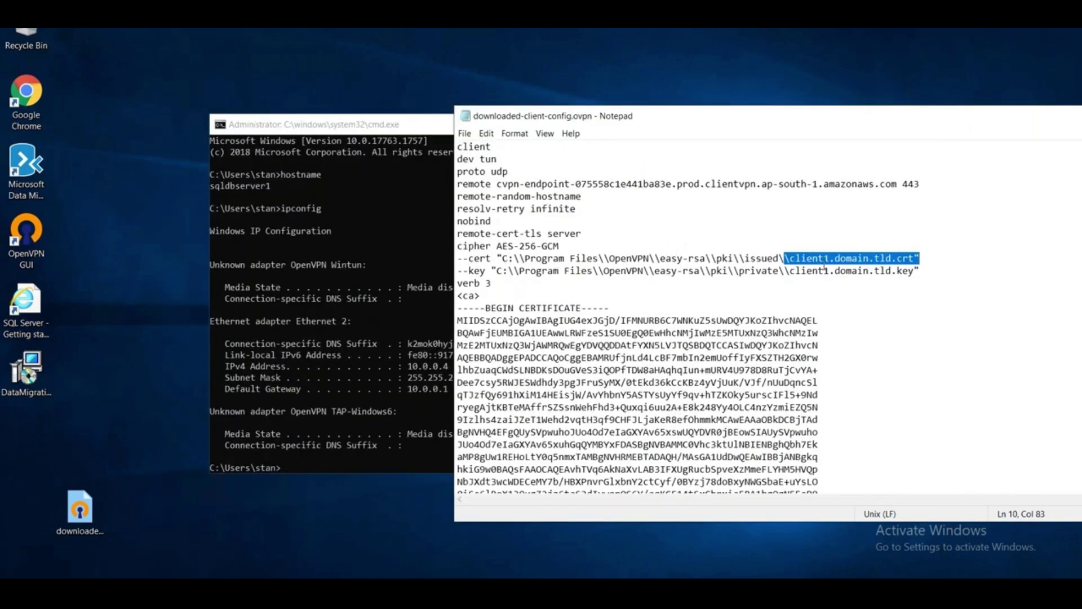
# Save the edited downloaded-client-config.ovpn file, review its remote endpoint address, and close it
pyautogui.moveTo(943, 112); pyautogui.dragTo(571, 89)
pyautogui.click(130, 110)
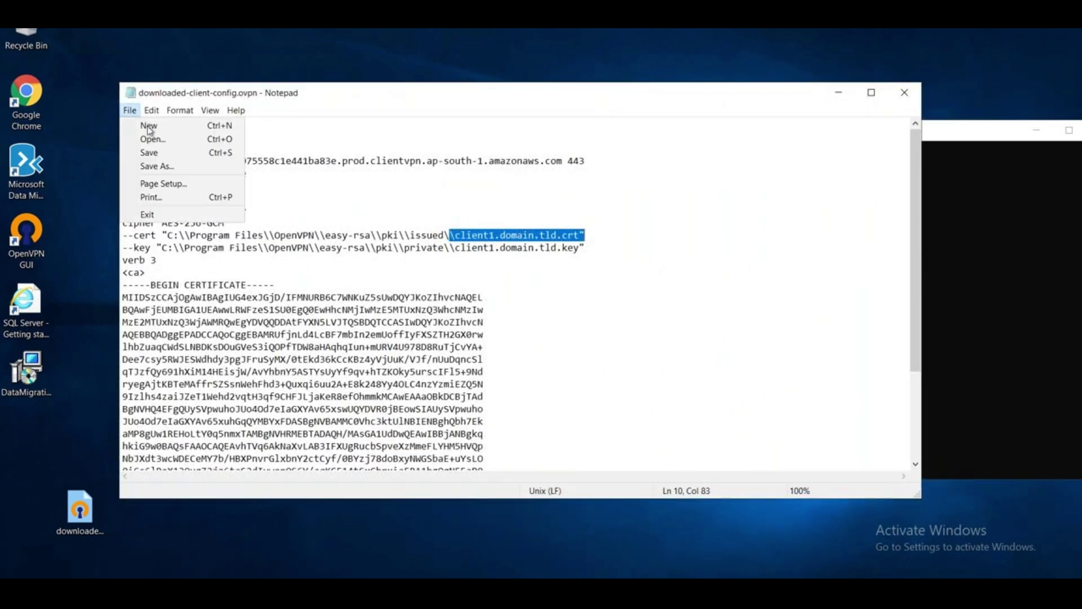
pyautogui.click(149, 152)
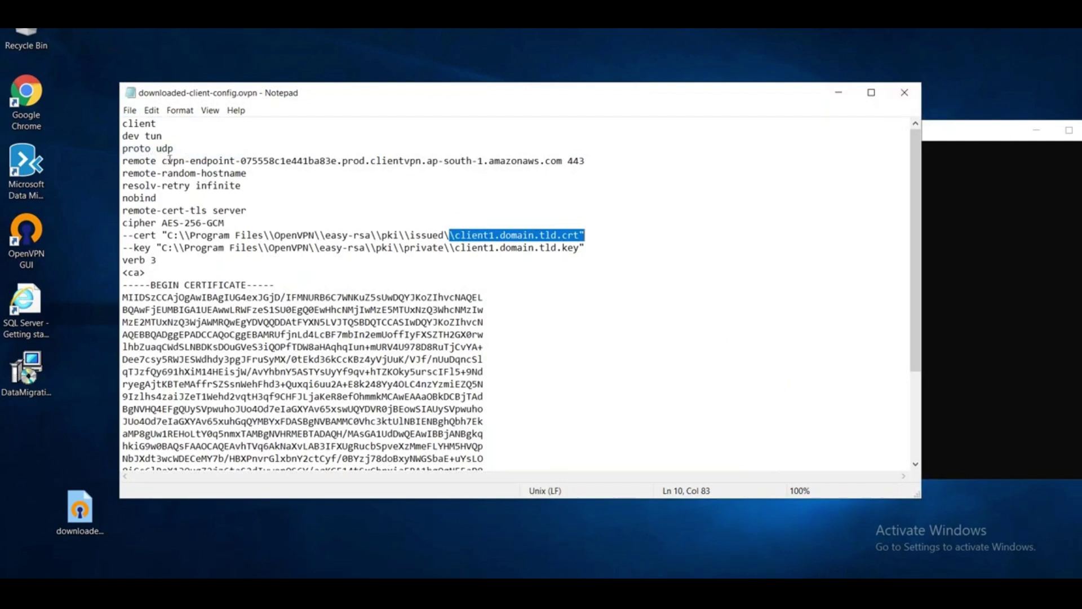
pyautogui.moveTo(163, 161); pyautogui.dragTo(563, 162)
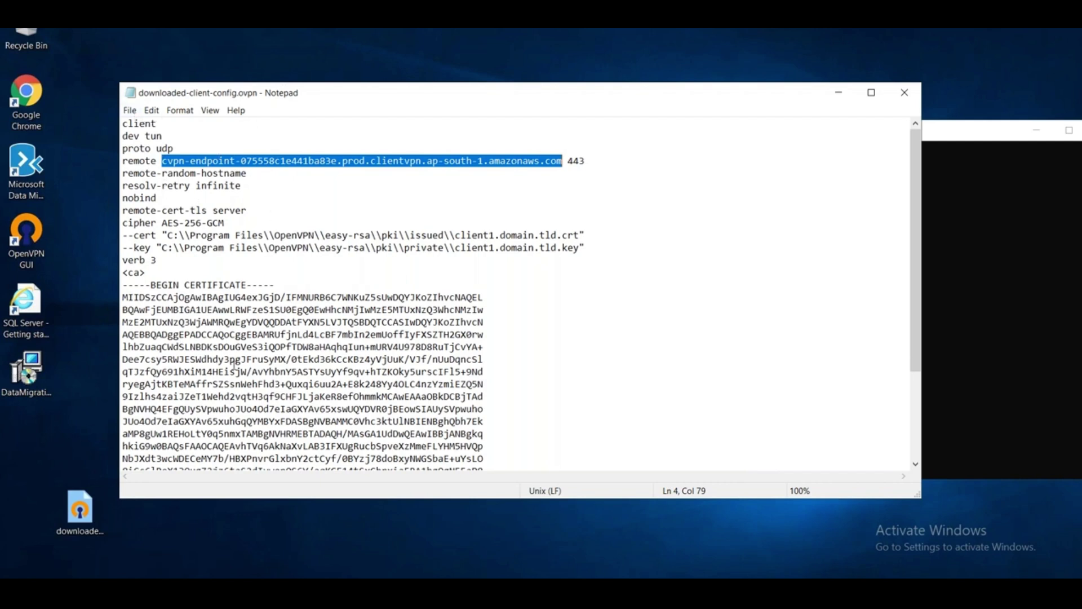
pyautogui.click(905, 92)
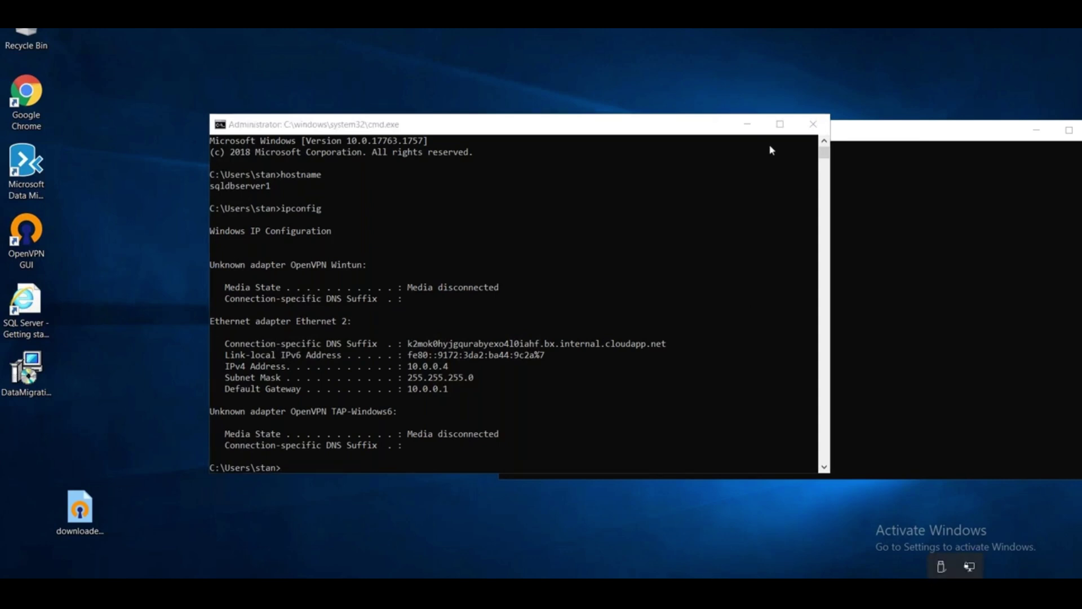
# Import the downloaded-client-config.ovpn file from the desktop into the OpenVPN client
pyautogui.rightClick(967, 568)
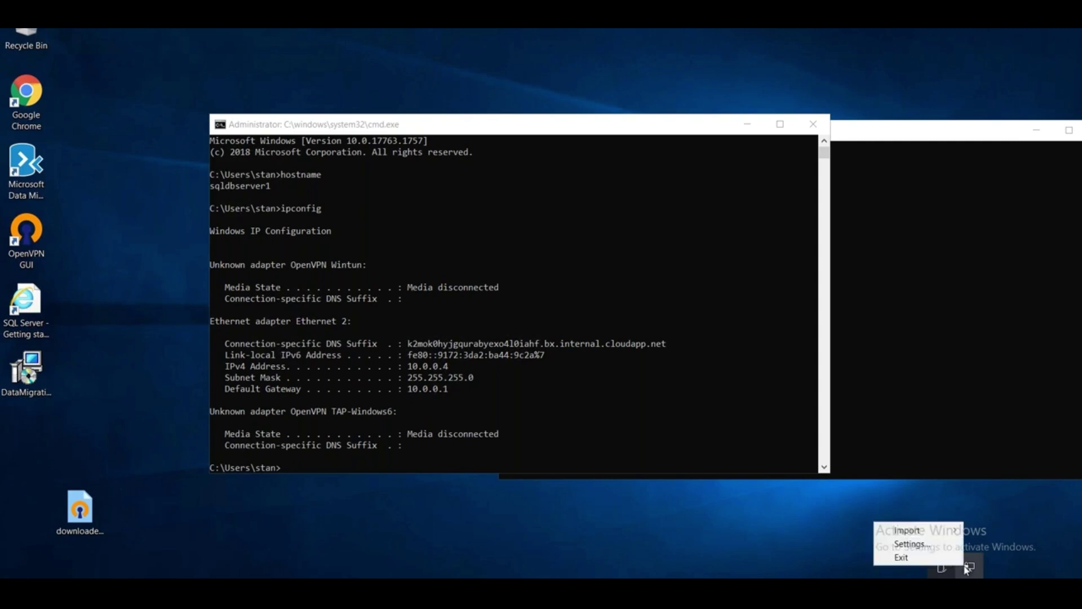
pyautogui.moveTo(914, 535)
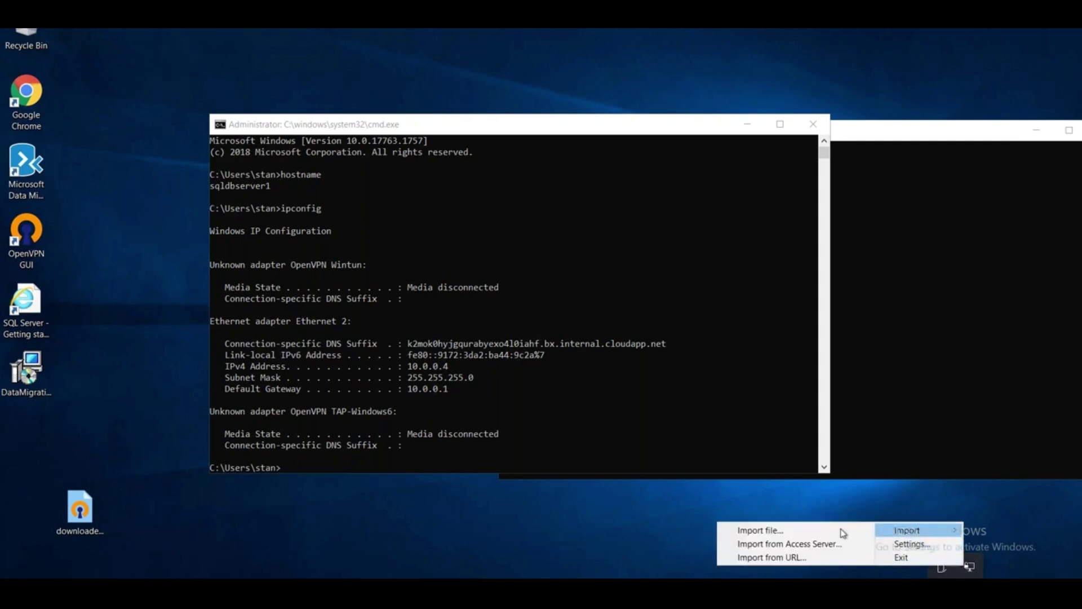
pyautogui.click(786, 530)
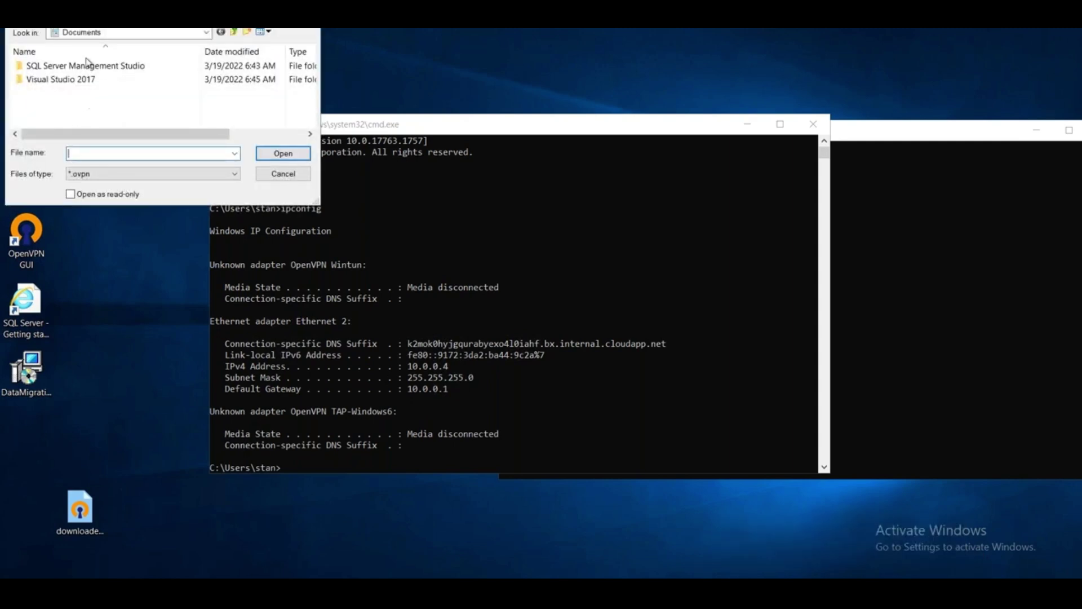
pyautogui.click(280, 94)
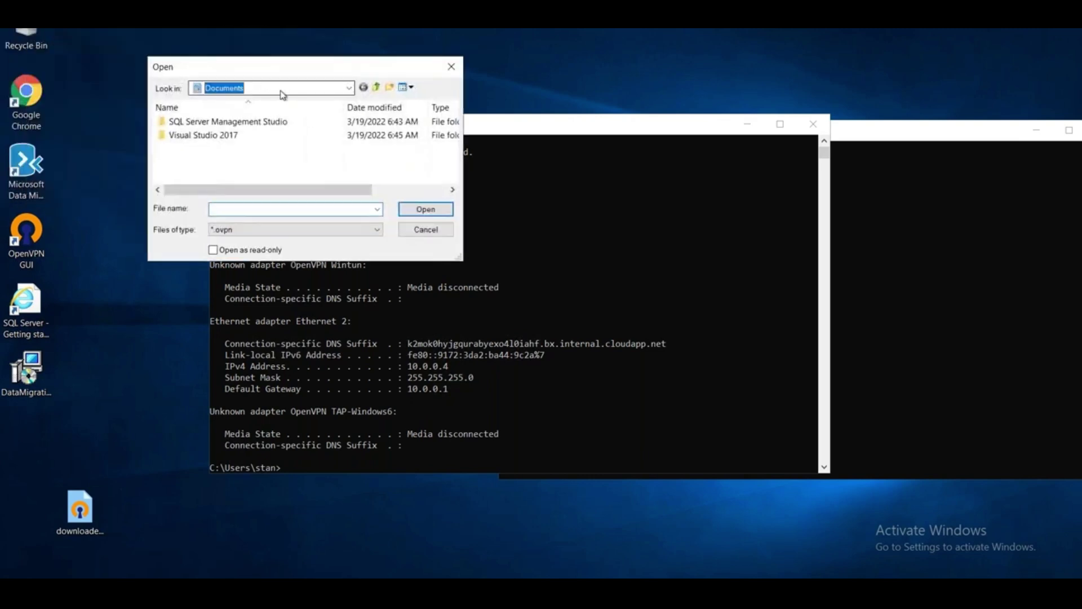
pyautogui.click(216, 117)
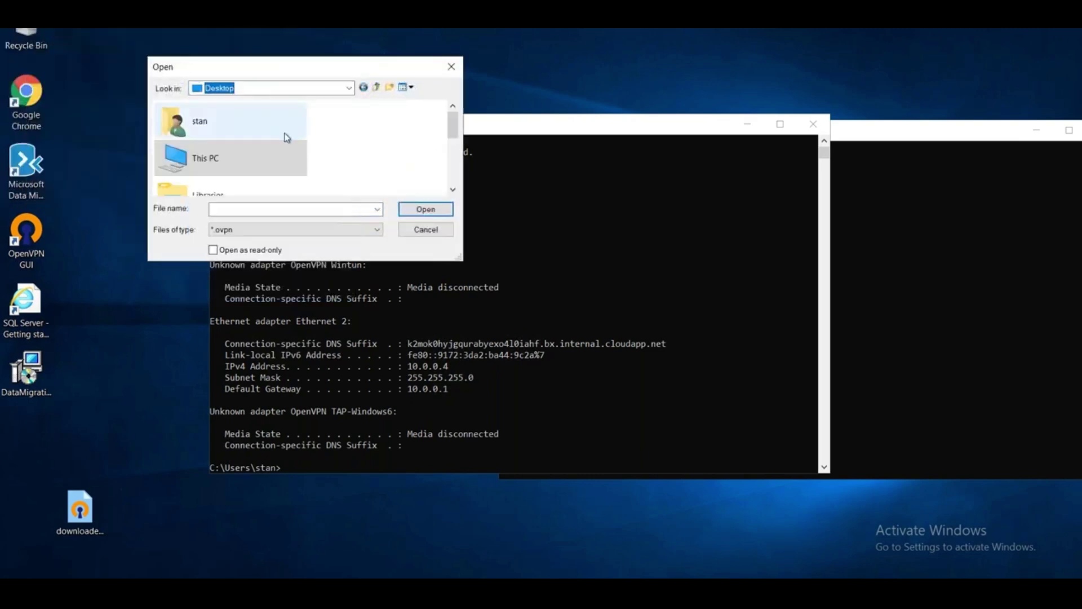
pyautogui.scroll(-3, 370, 157)
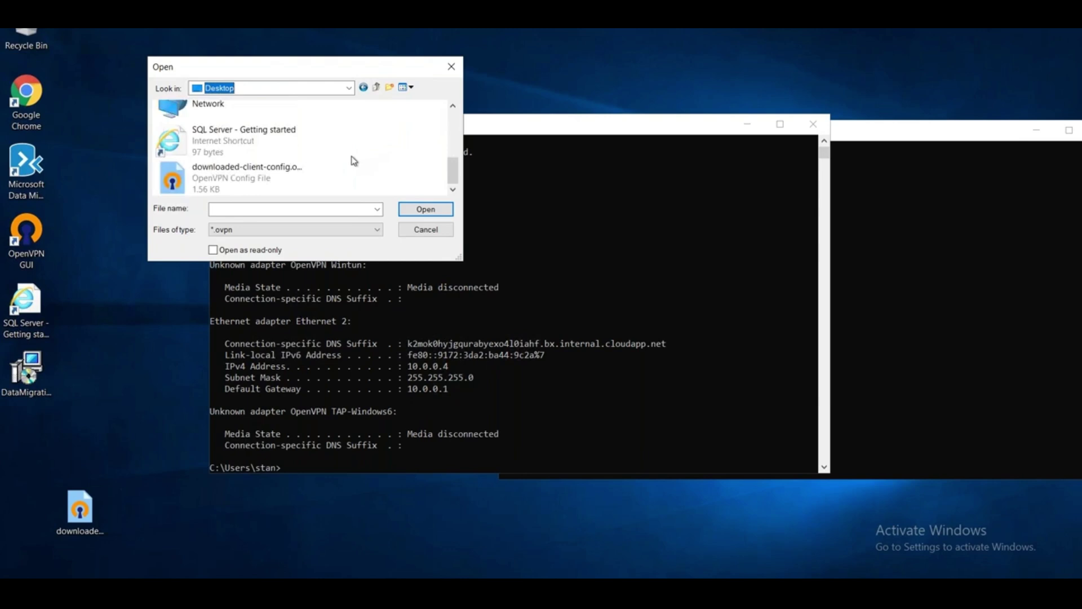
pyautogui.doubleClick(217, 186)
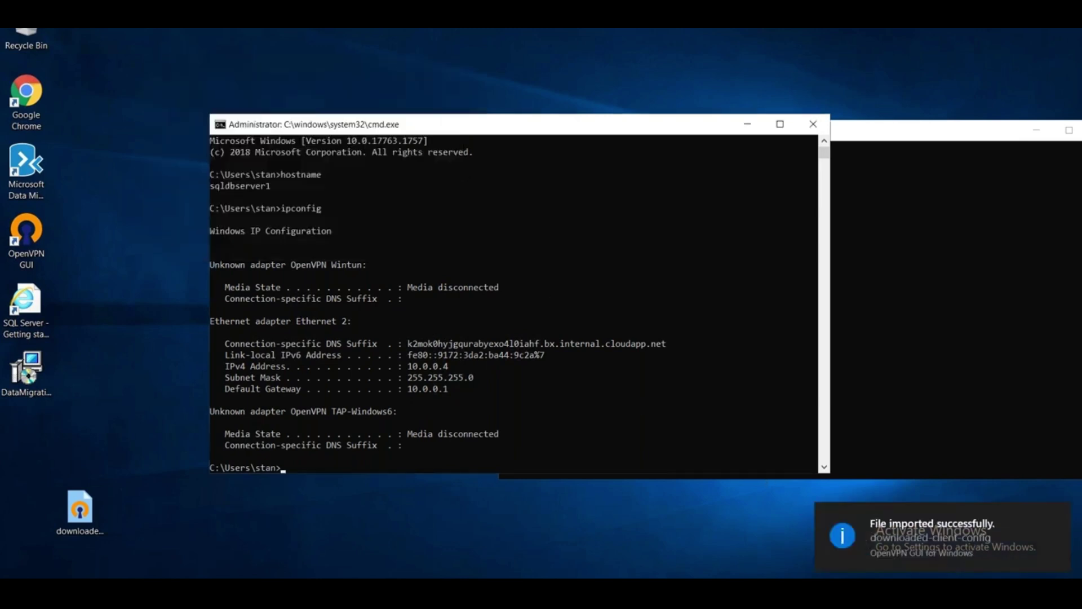
pyautogui.rightClick(958, 592)
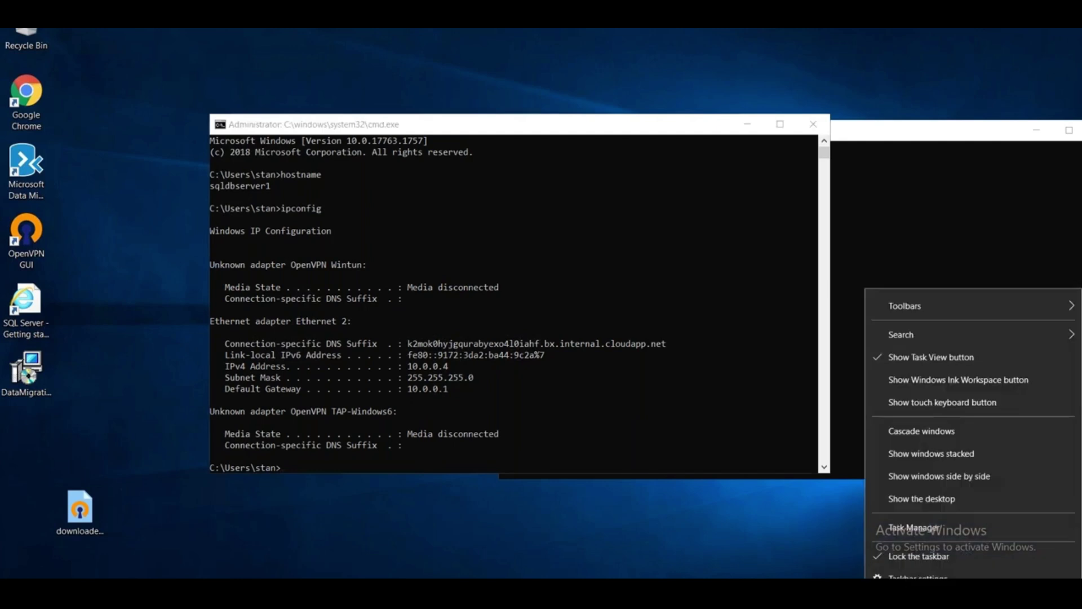
pyautogui.press('Escape')
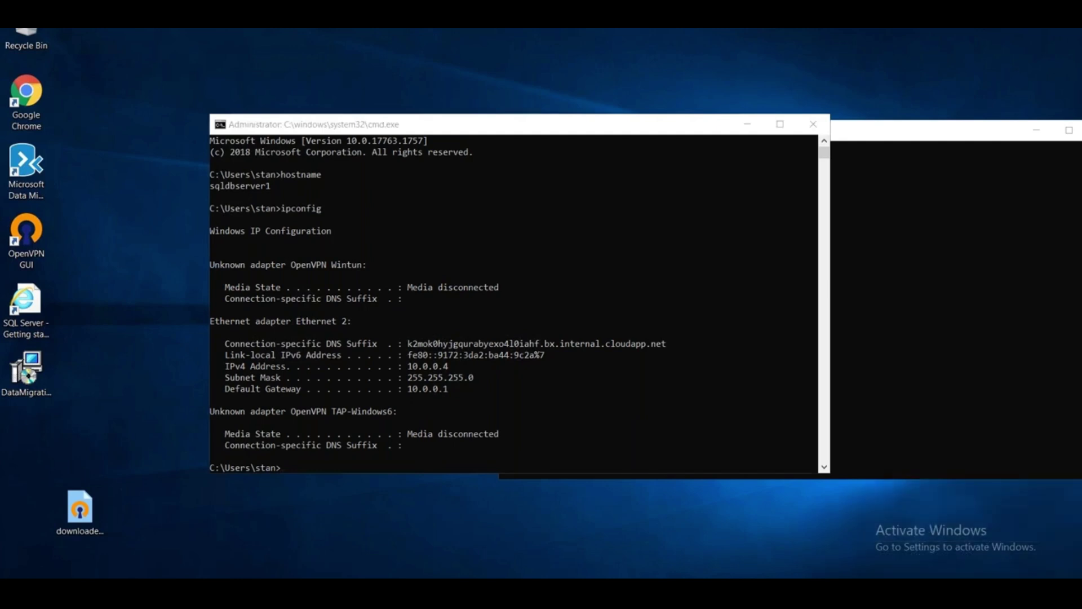
pyautogui.rightClick(1009, 592)
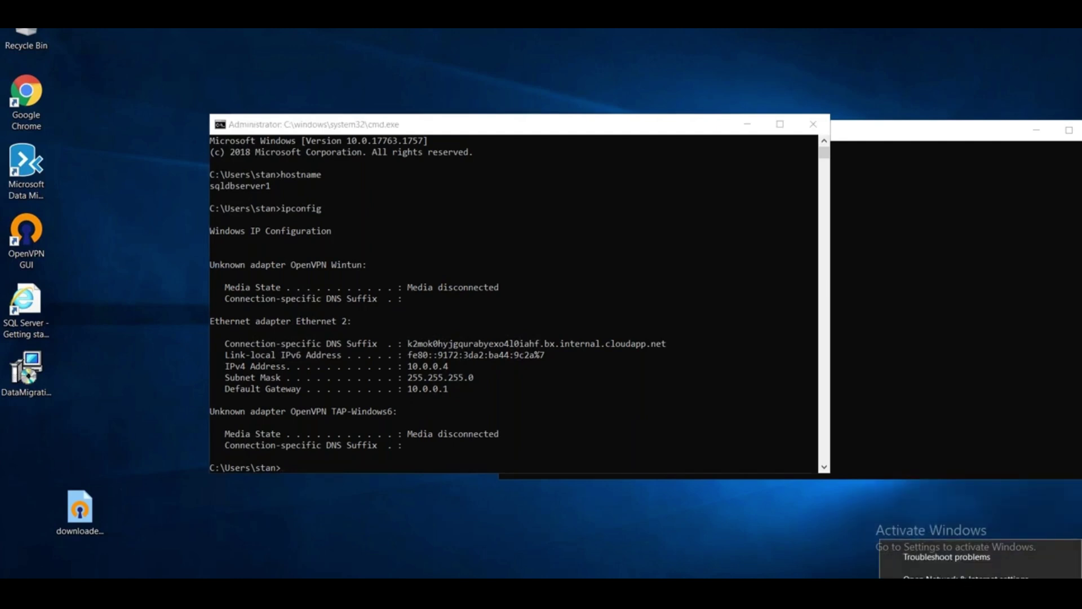
pyautogui.click(1008, 592)
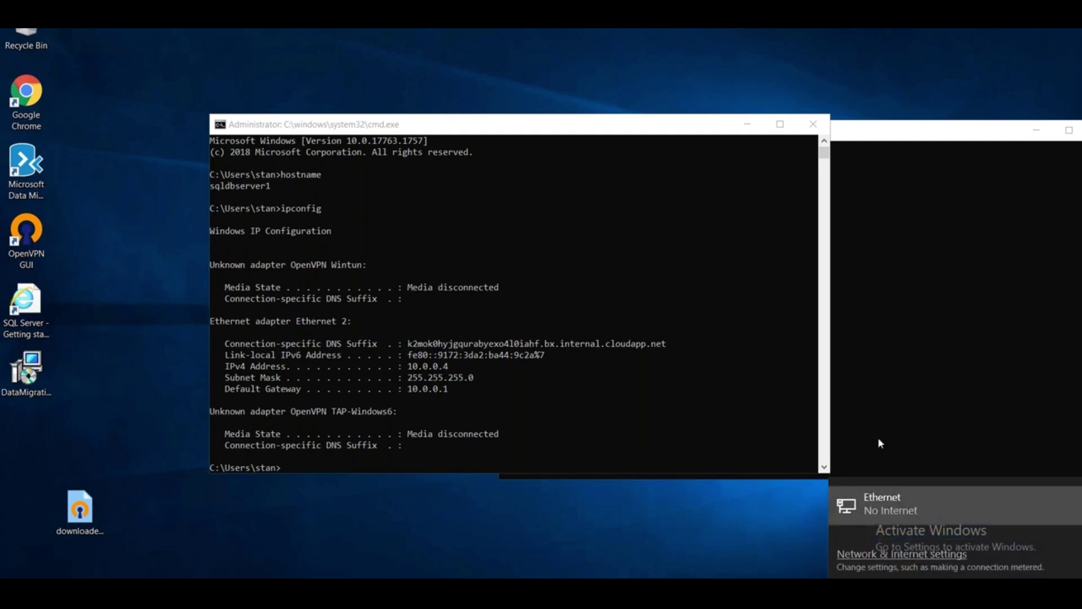
# Open Network Connections with ncpa.cpl and check the status of the OpenVPN TAP-Windows6 and OpenVPN Wintun adapters
pyautogui.press('super+x')
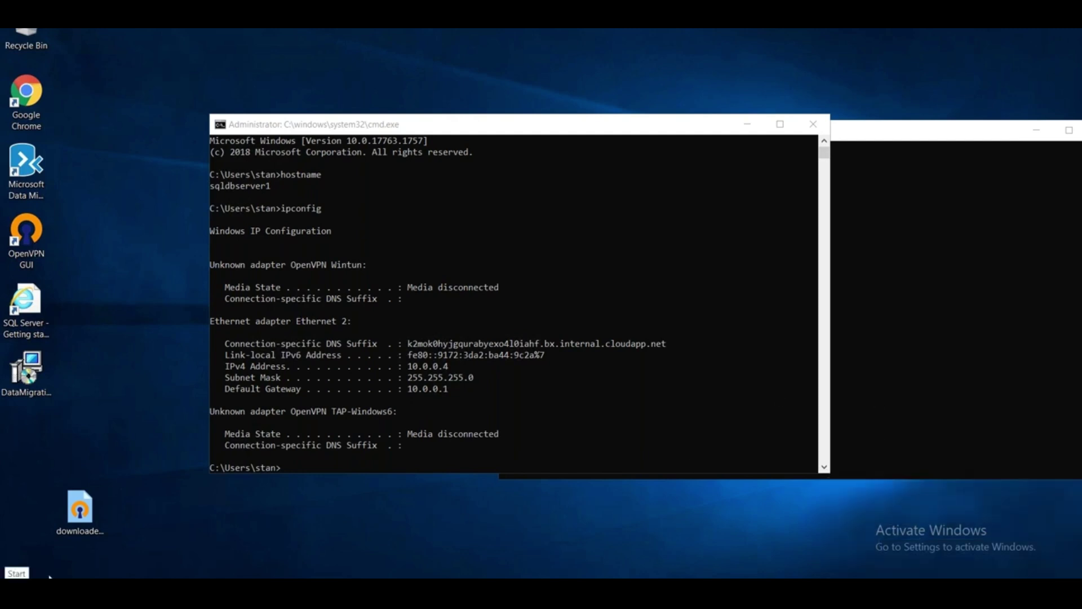
pyautogui.click(63, 525)
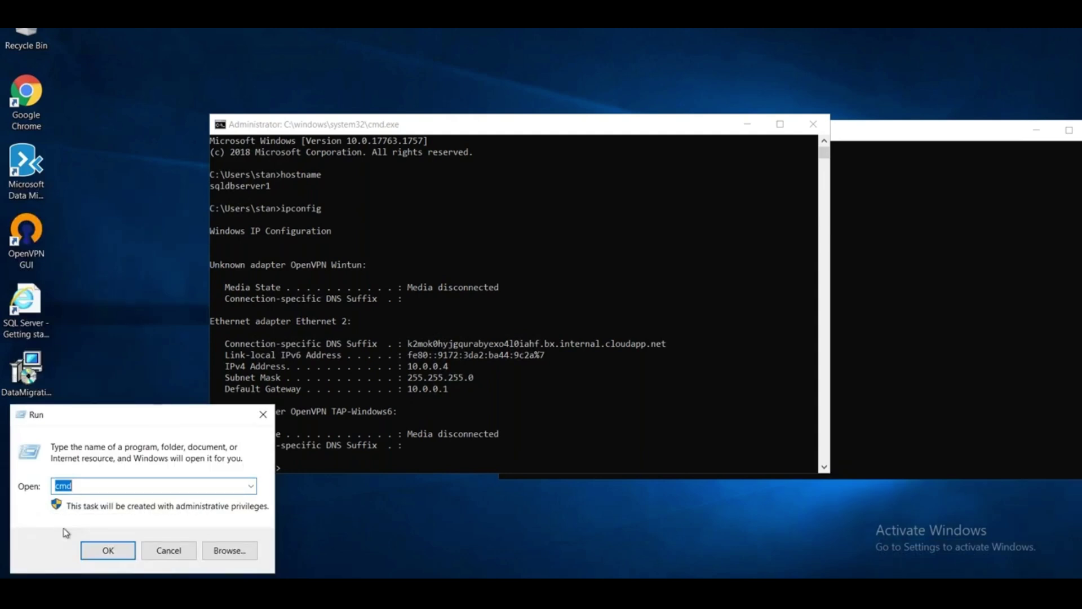
pyautogui.write('ncpa.cpl')
pyautogui.press('Return')
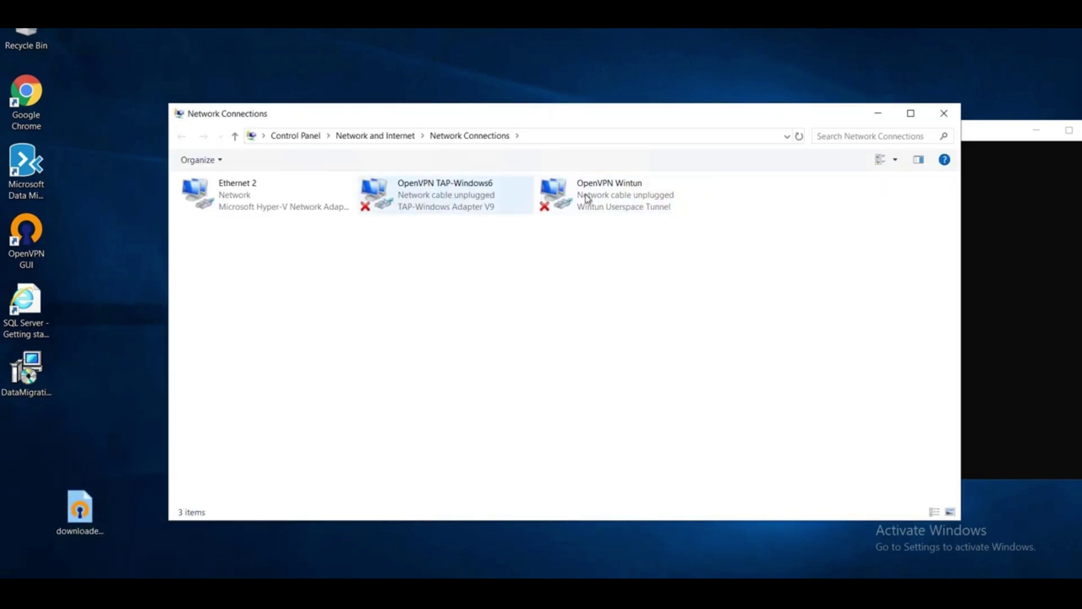
pyautogui.rightClick(557, 203)
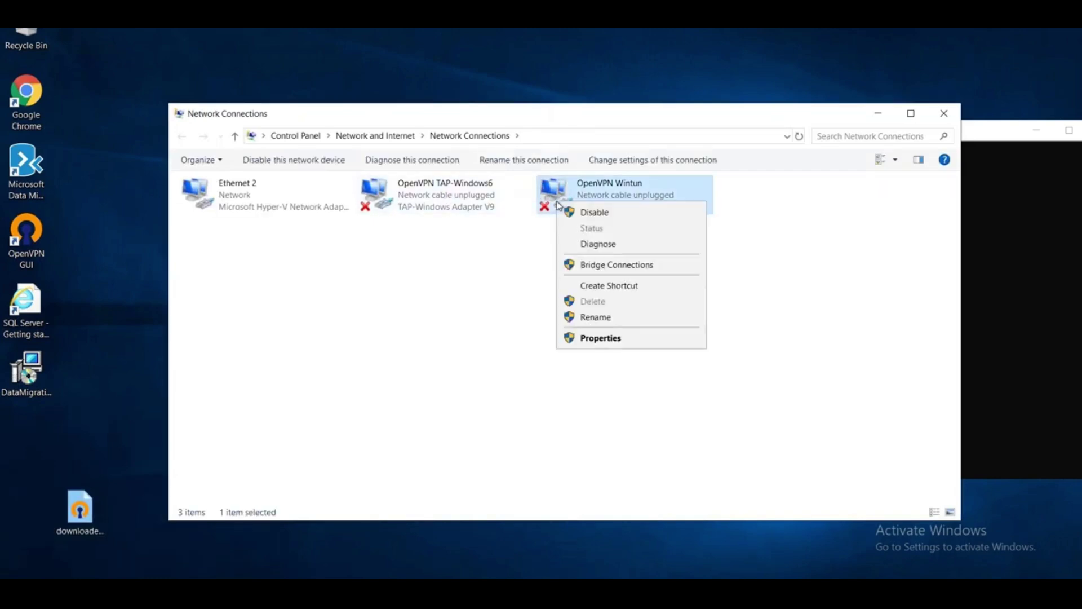
pyautogui.rightClick(451, 207)
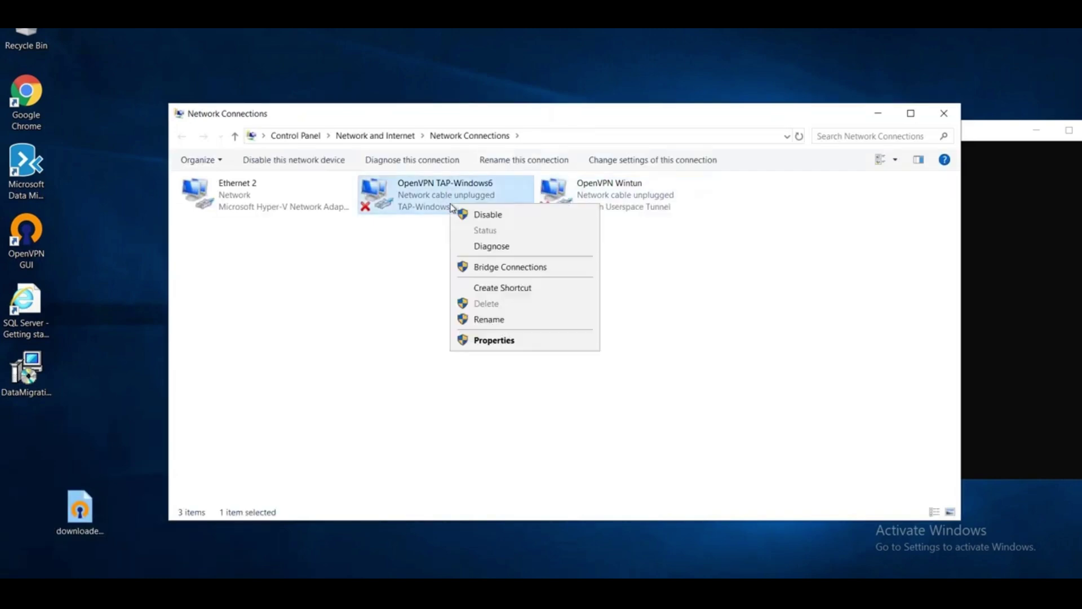
pyautogui.click(383, 363)
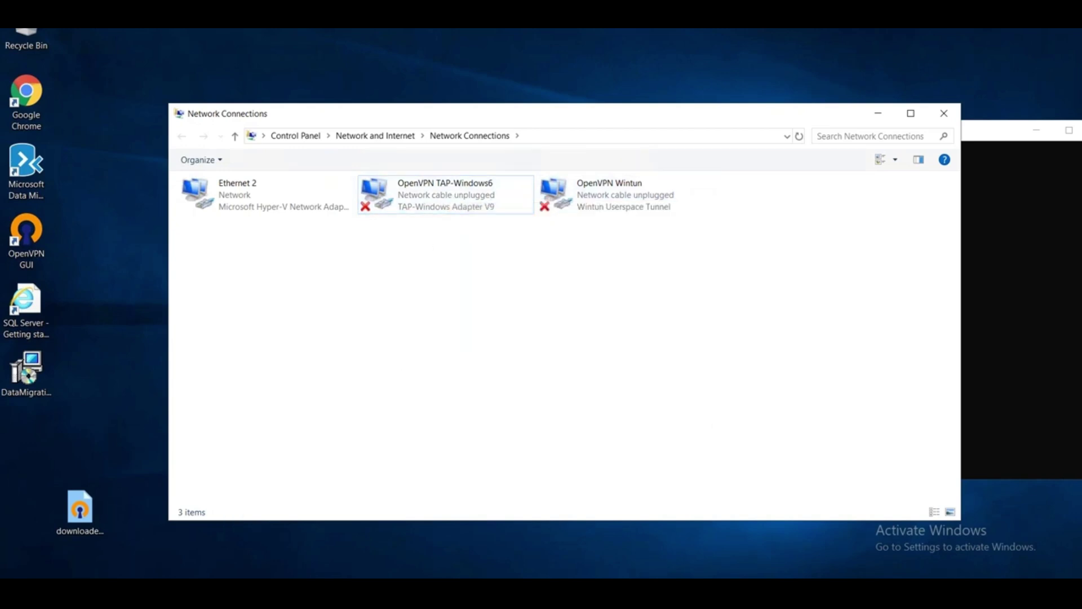
# Connect OpenVPN with the imported downloaded-client-config profile and check the running ping to 172.31.16.218
pyautogui.click(970, 567)
pyautogui.rightClick(969, 567)
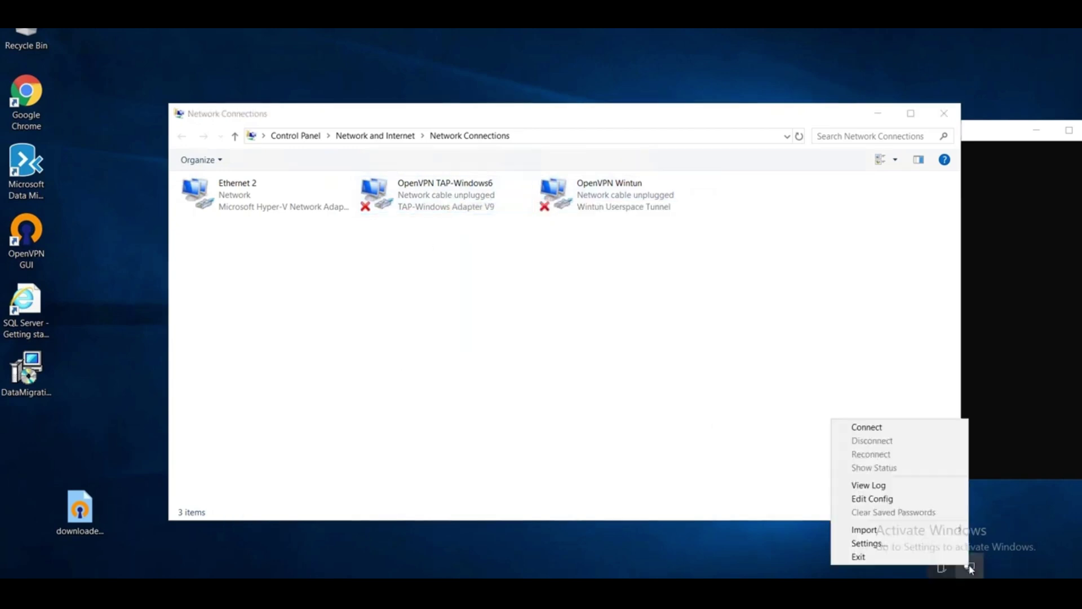
pyautogui.click(868, 427)
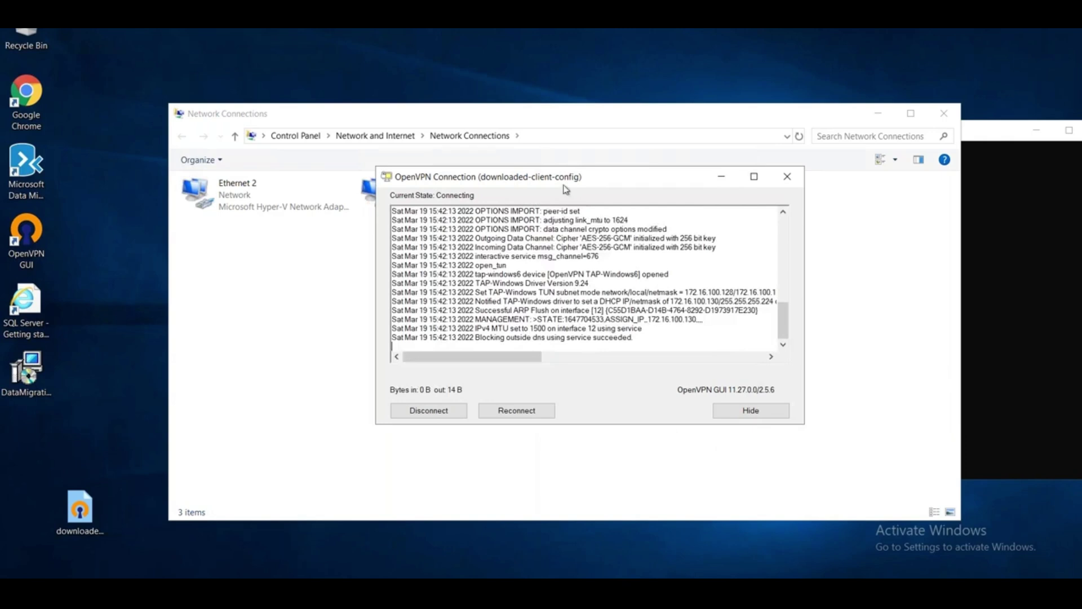
pyautogui.moveTo(562, 181); pyautogui.dragTo(537, 299)
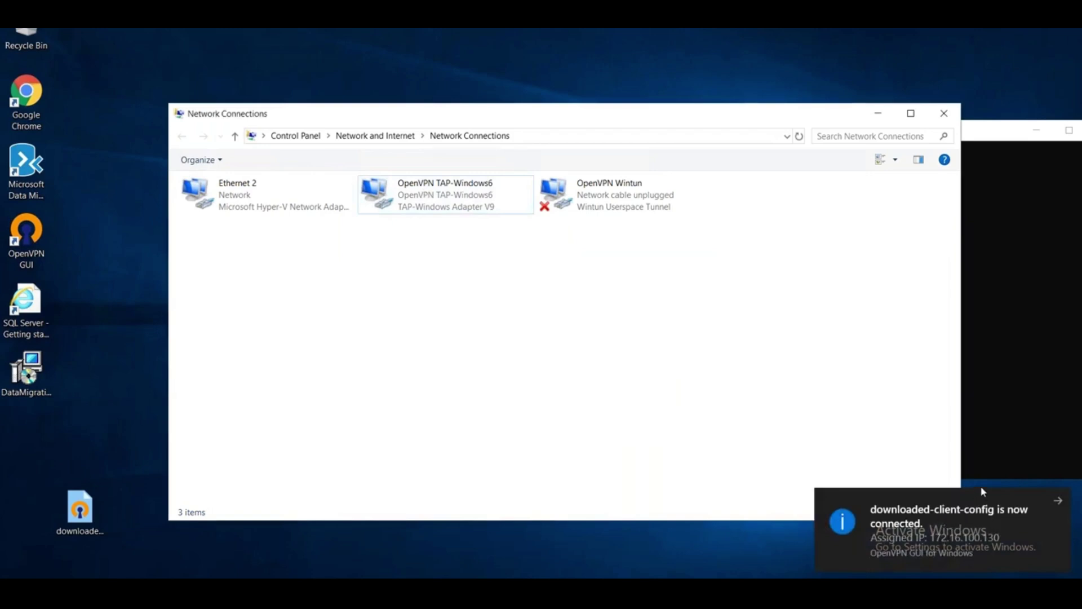
pyautogui.click(993, 346)
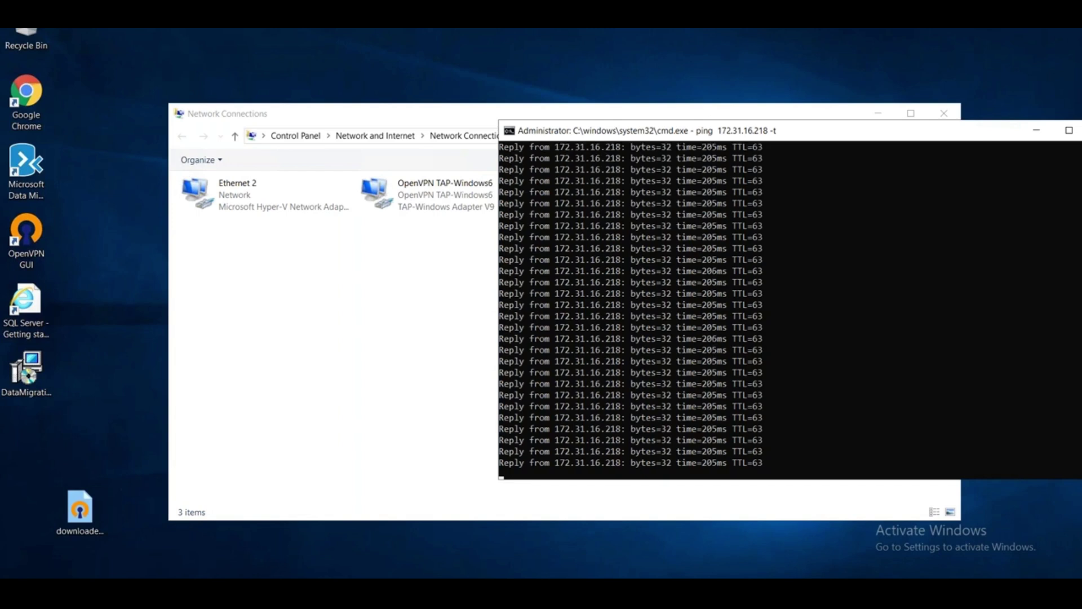
# Run ipconfig /all in a new command prompt and examine the OpenVPN TAP-Windows6 adapter's DHCP server address
pyautogui.moveTo(226, 592)
pyautogui.click(164, 535)
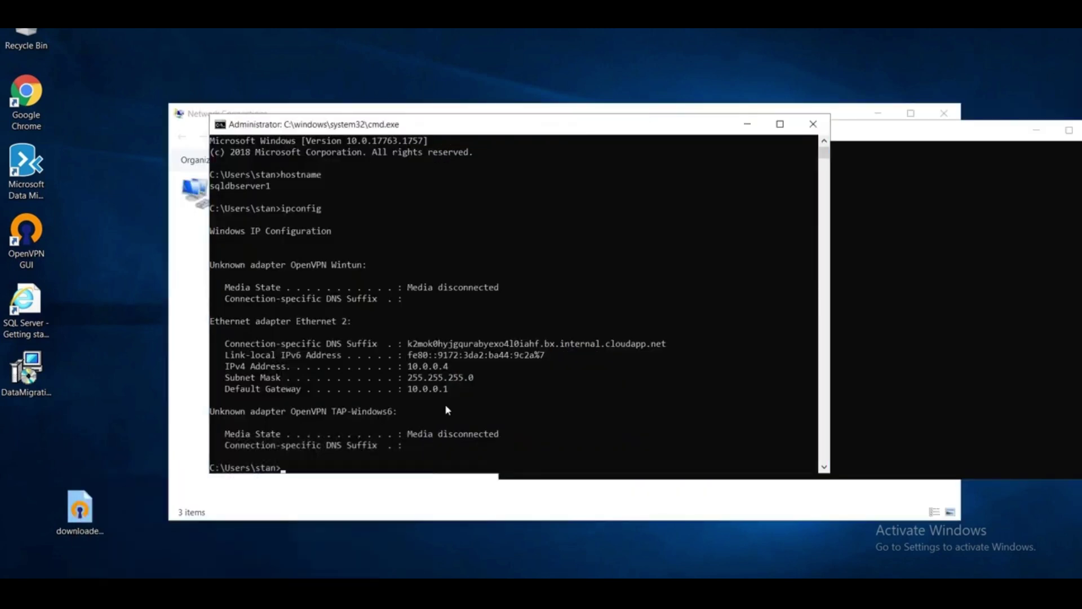
pyautogui.press('super+x')
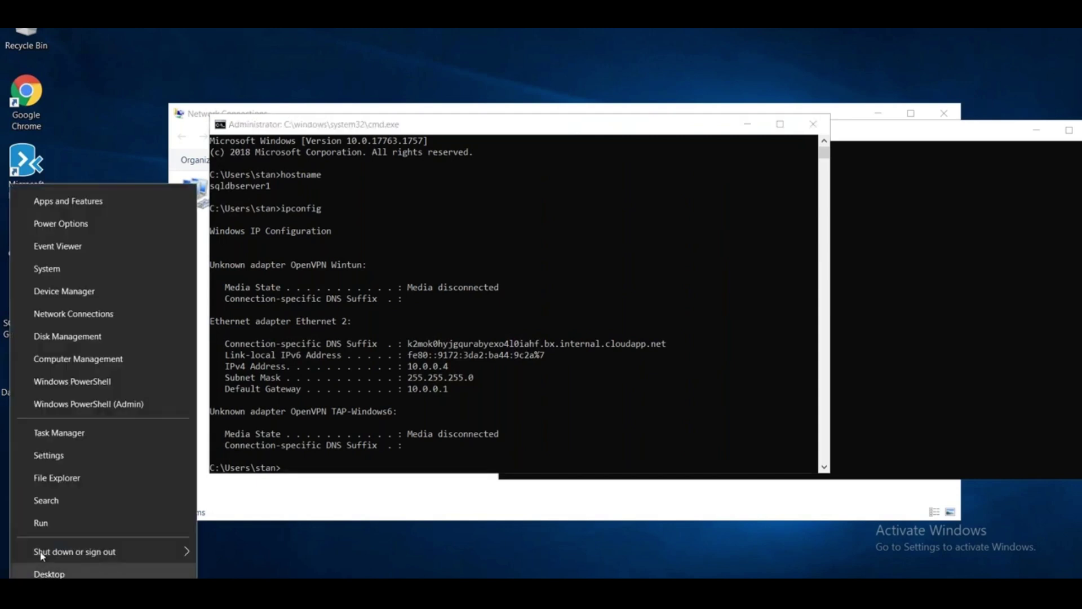
pyautogui.click(59, 520)
pyautogui.write('cmd')
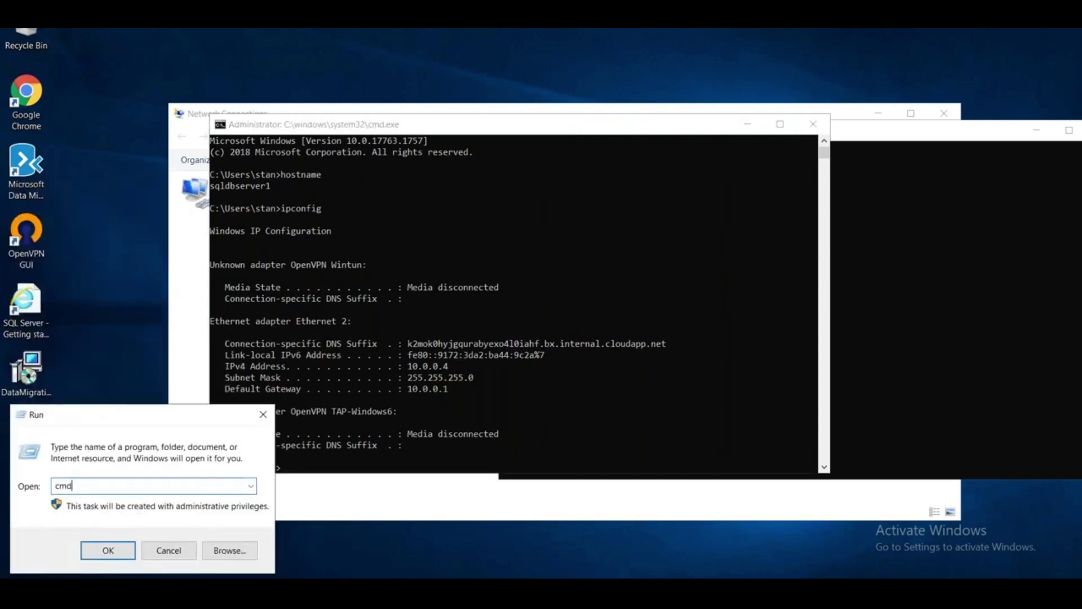
pyautogui.press('Return')
pyautogui.write('ipconfig /all')
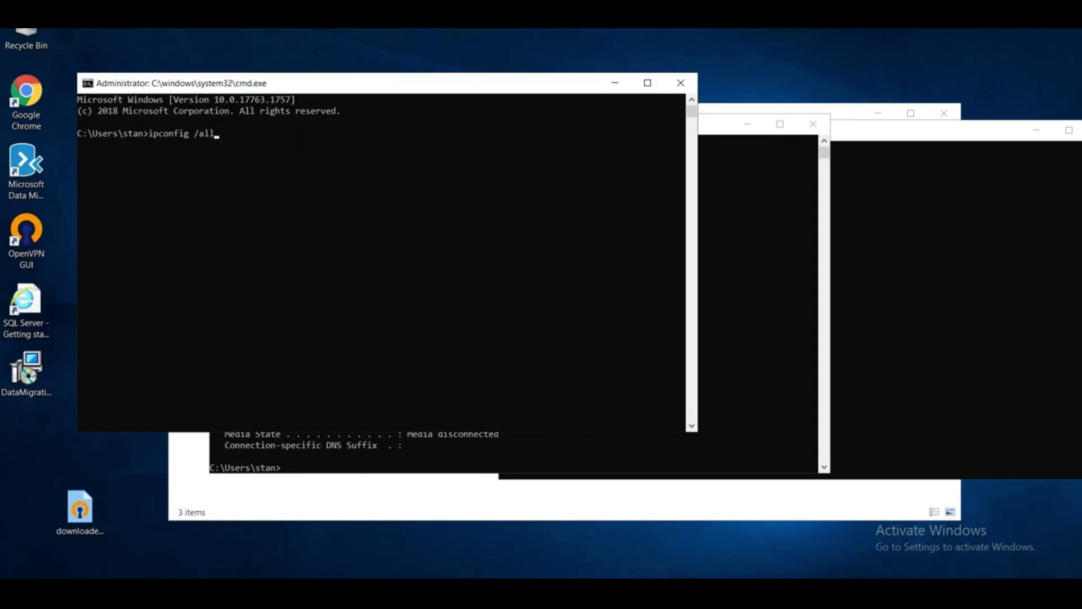
pyautogui.press('Return')
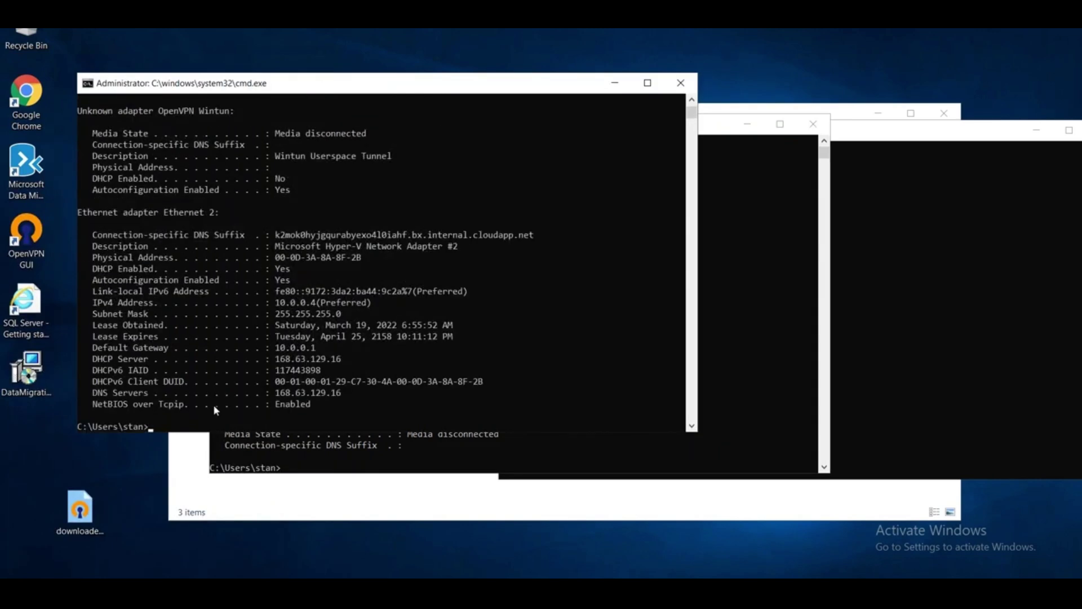
pyautogui.scroll(5, 312, 325)
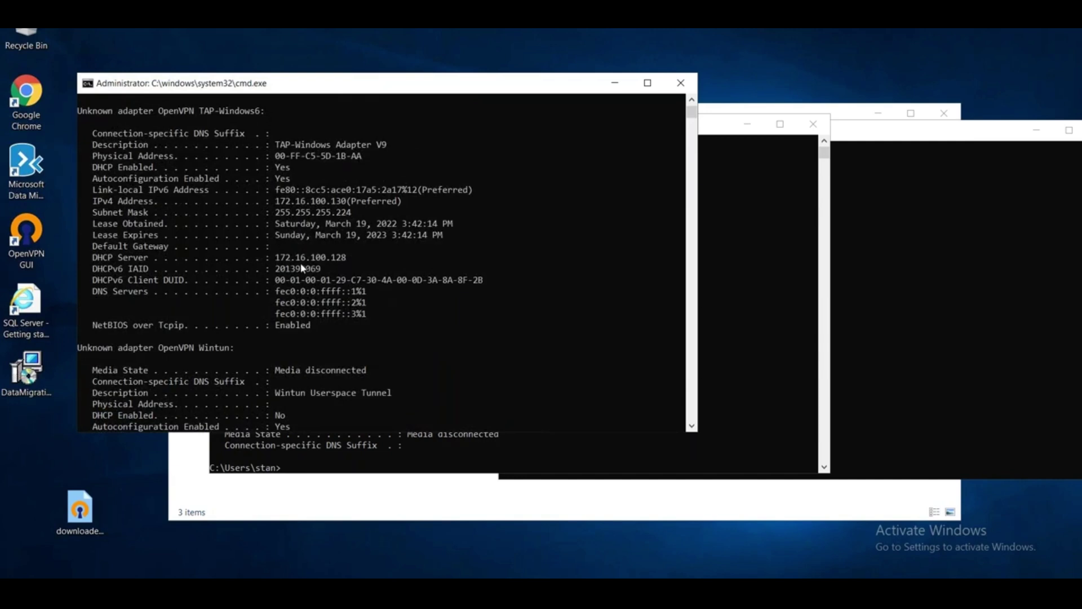
pyautogui.moveTo(277, 257); pyautogui.dragTo(327, 258)
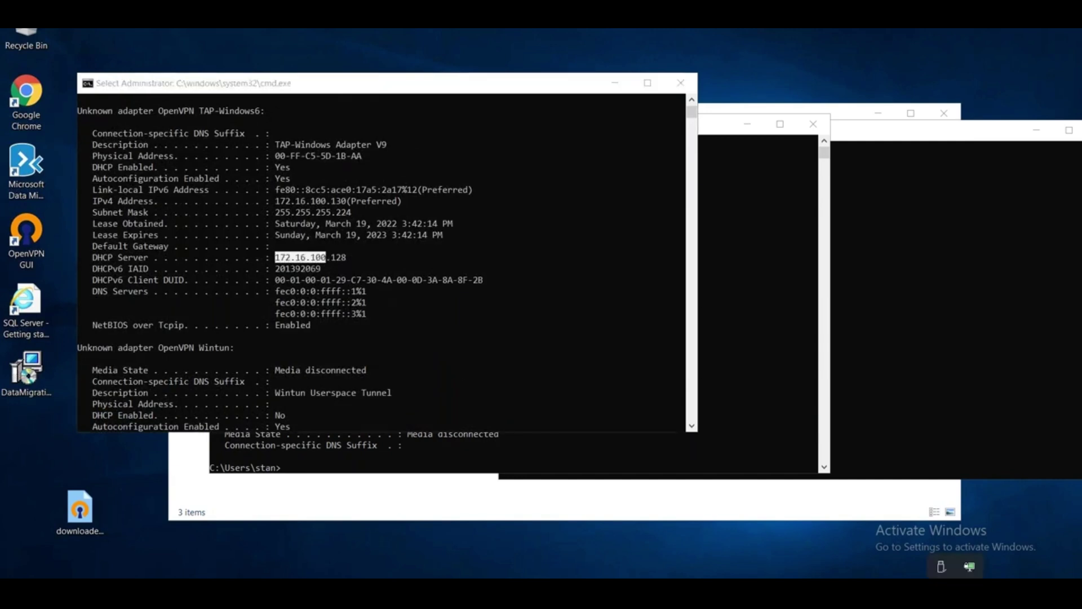
# Disconnect the OpenVPN connection and check how the running ping to 172.31.16.218 responds
pyautogui.rightClick(969, 569)
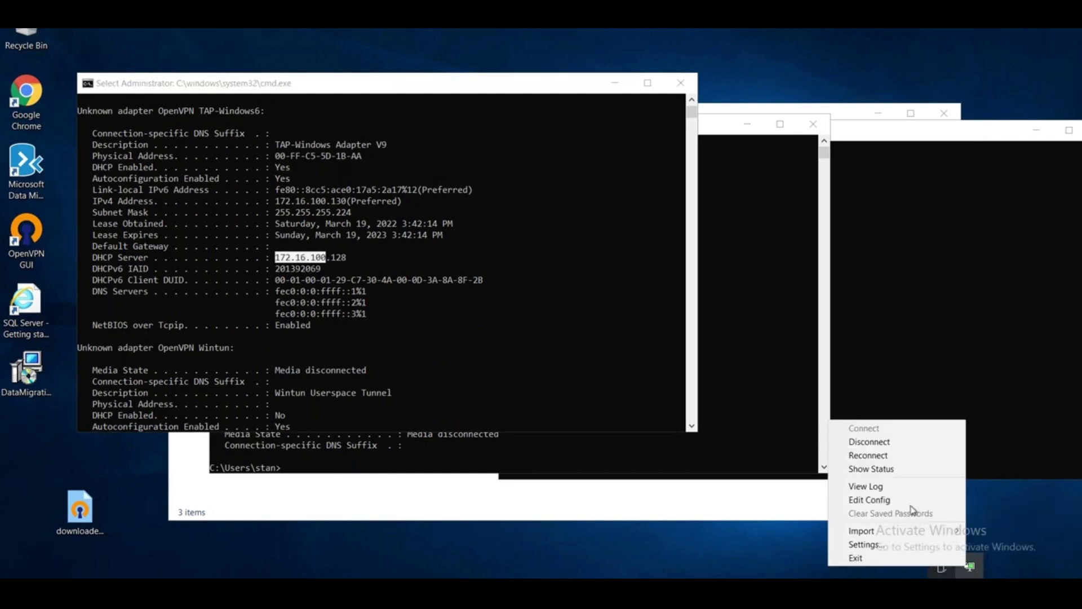
pyautogui.click(886, 442)
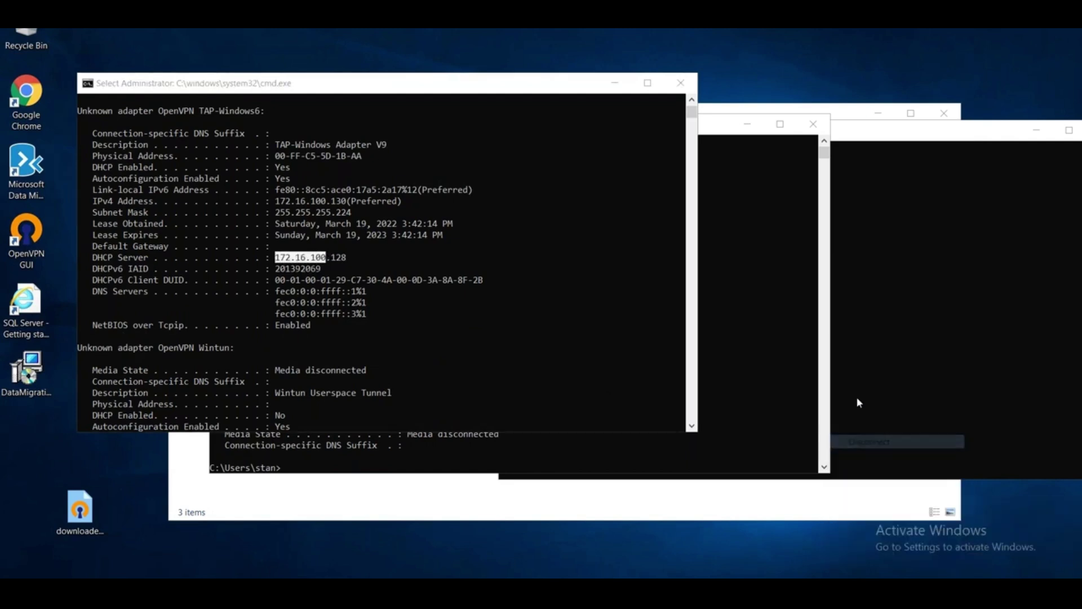
pyautogui.click(926, 314)
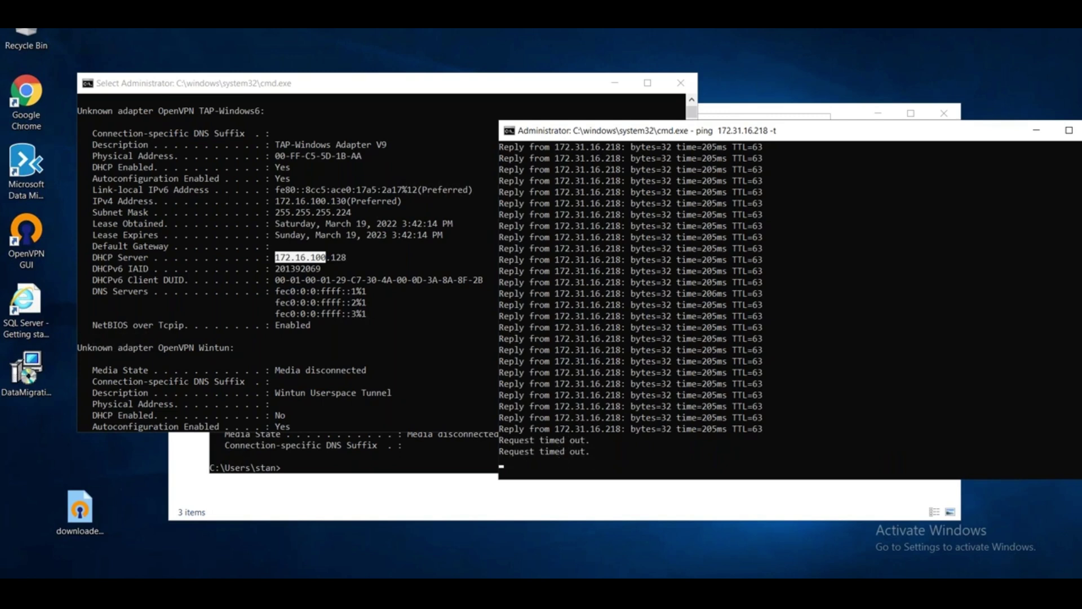
# Reconnect OpenVPN with the downloaded-client-config profile
pyautogui.click(956, 586)
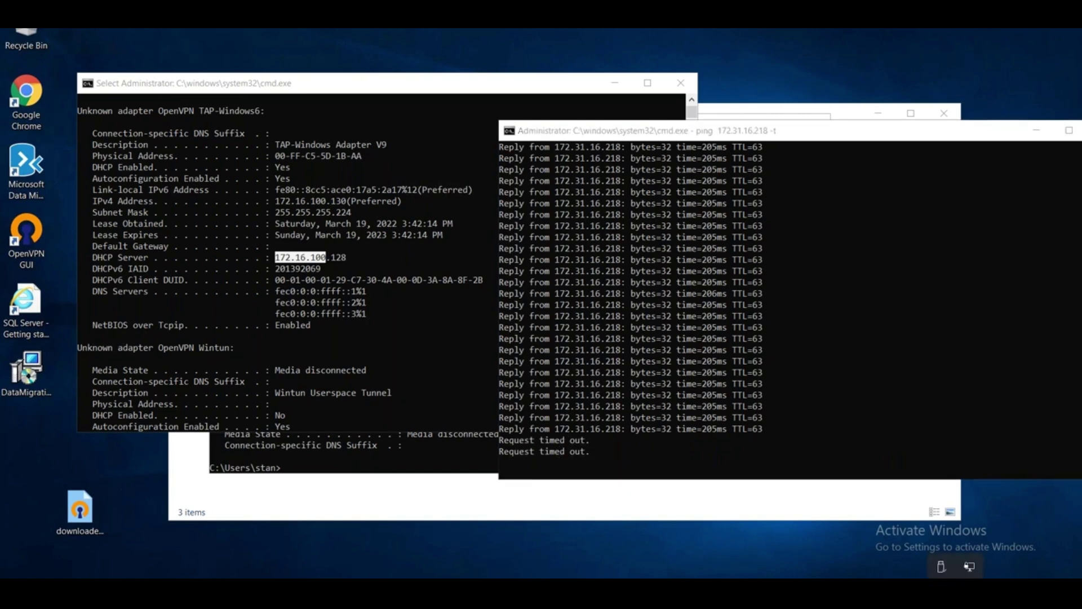
pyautogui.rightClick(969, 568)
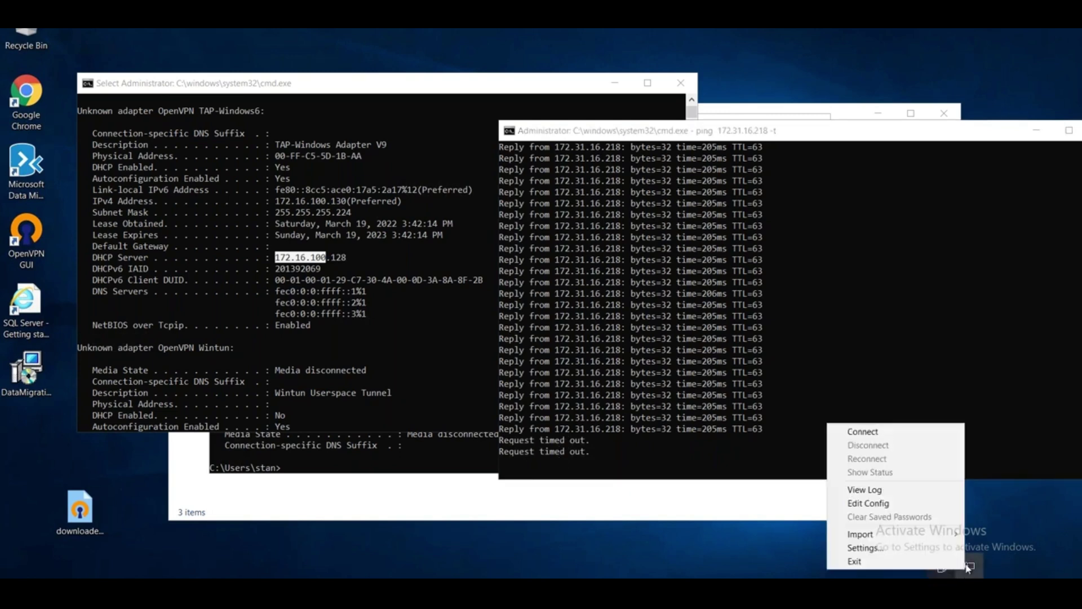
pyautogui.click(883, 432)
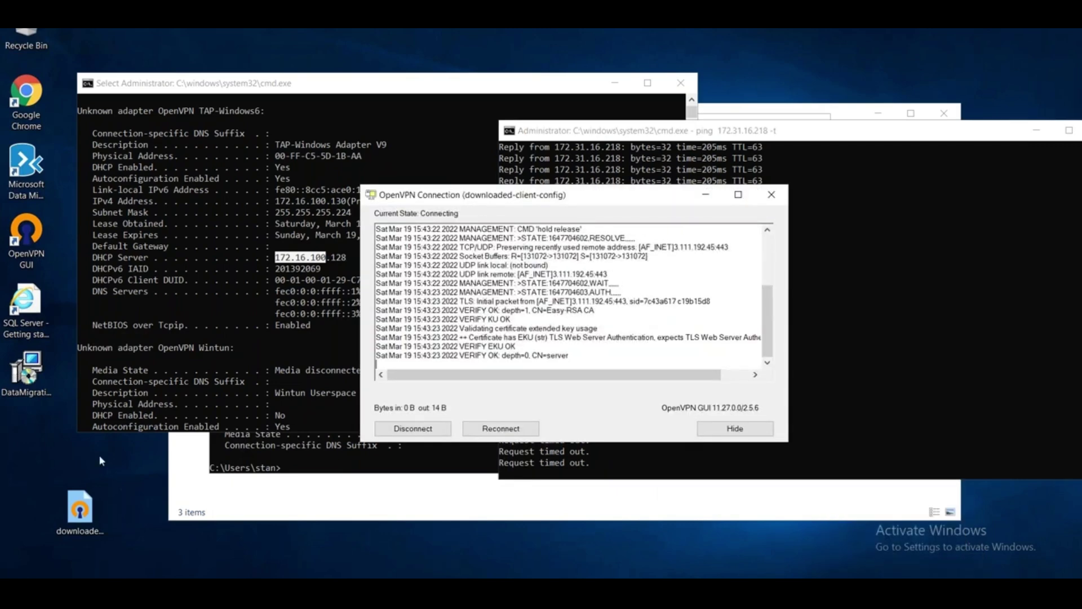
# Try a Remote Desktop connection to 172.31.16.218 over the VPN, and close the connection windows
pyautogui.rightClick(11, 589)
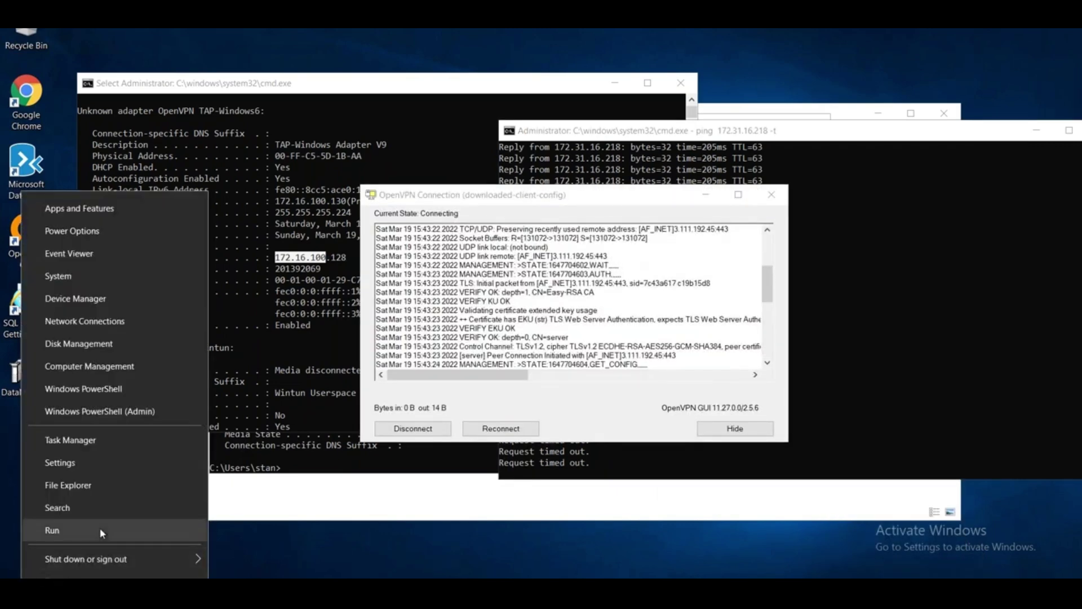
pyautogui.click(52, 530)
pyautogui.write('cmd')
pyautogui.press('Return')
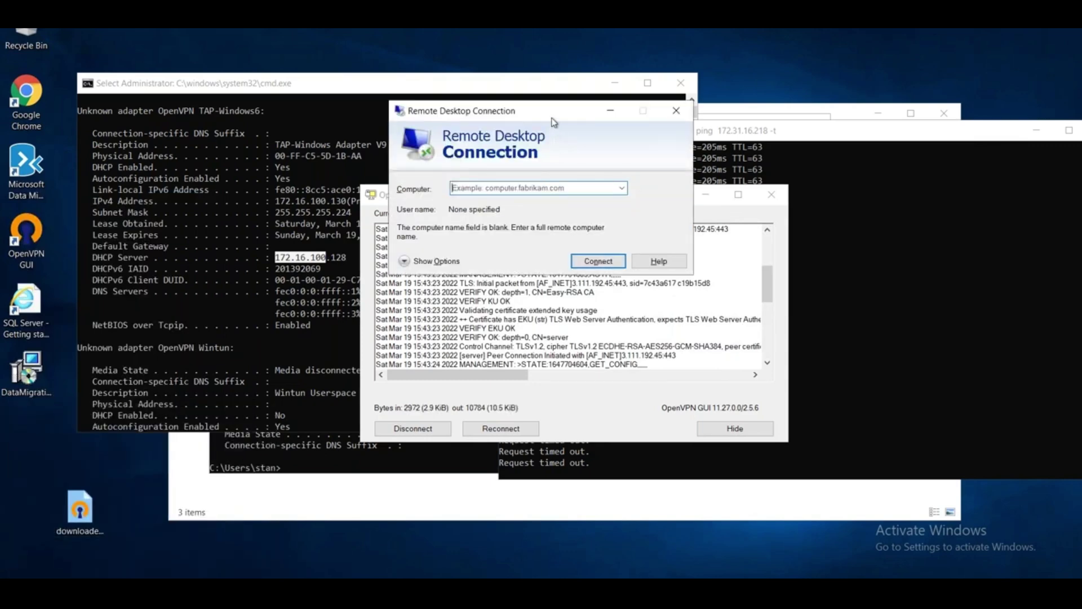
pyautogui.moveTo(548, 116); pyautogui.dragTo(232, 222)
pyautogui.write('172.1')
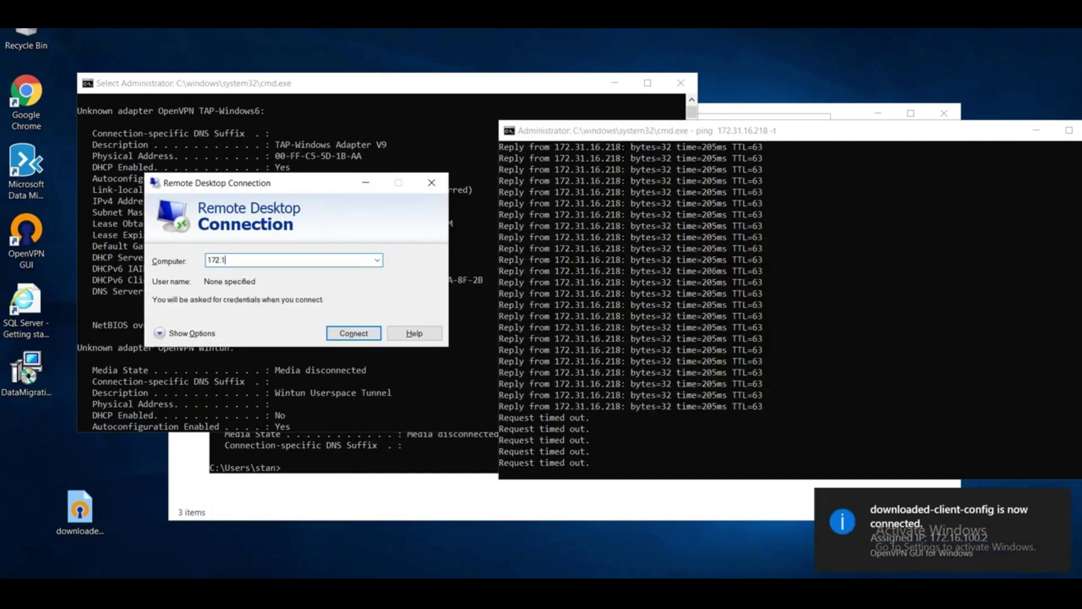
pyautogui.press('BackSpace')
pyautogui.write('.31')
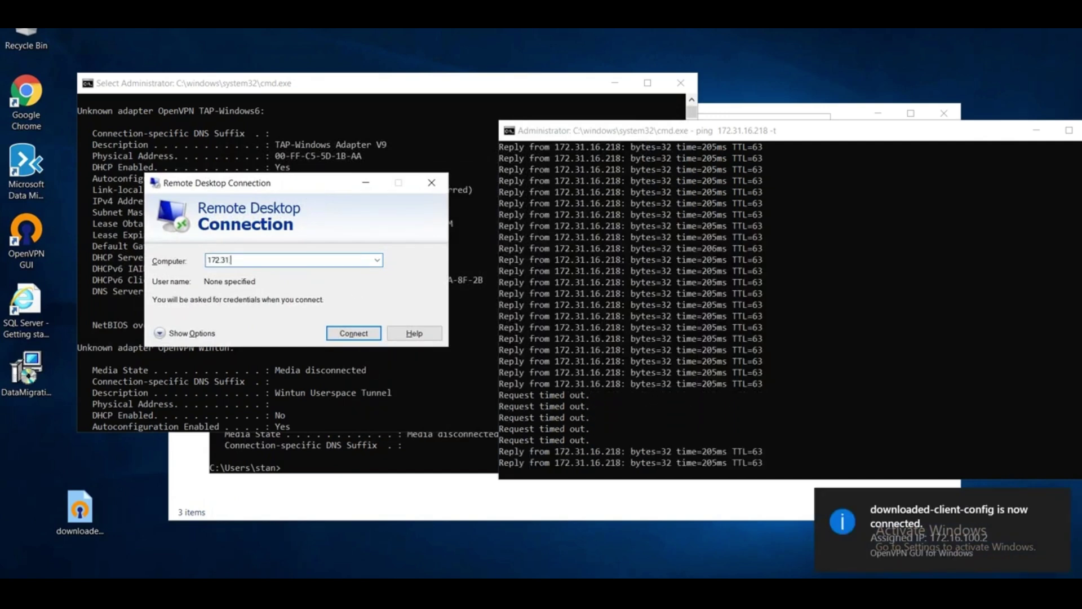
pyautogui.write('.16.218')
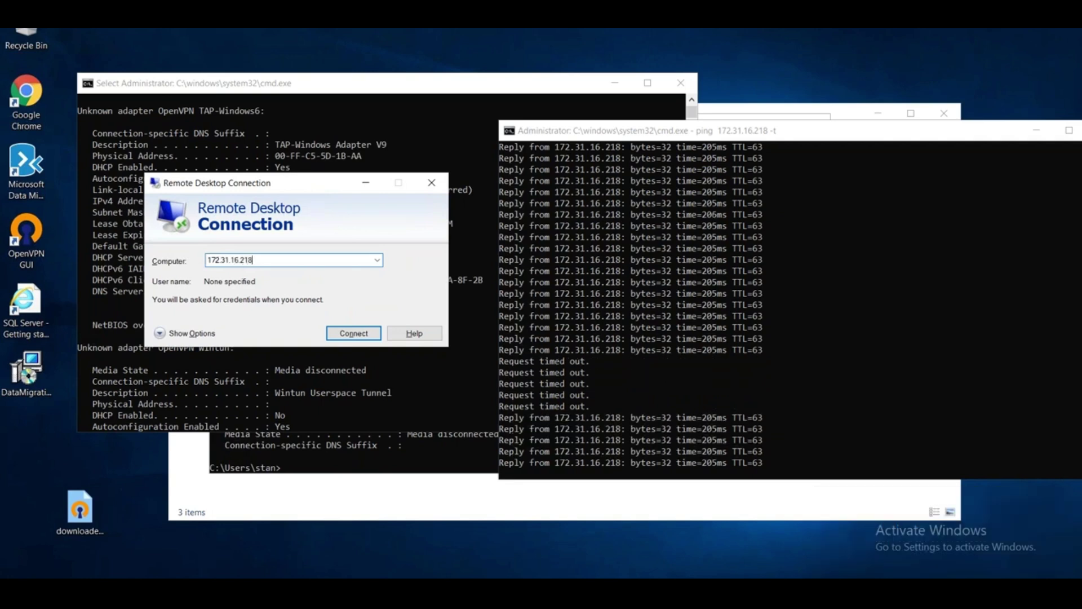
pyautogui.press('Return')
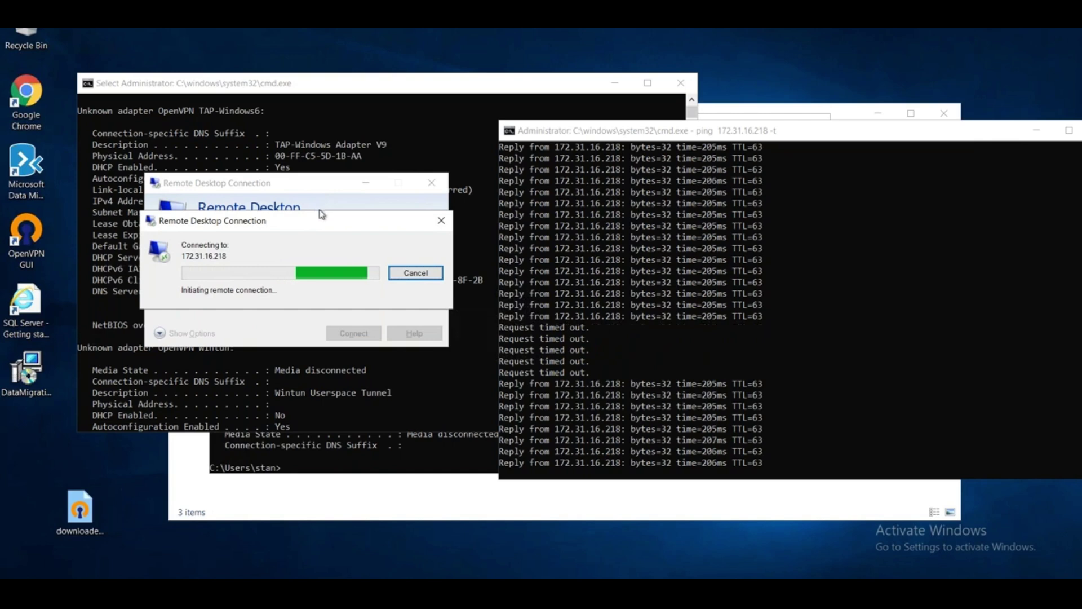
pyautogui.click(441, 220)
pyautogui.click(432, 183)
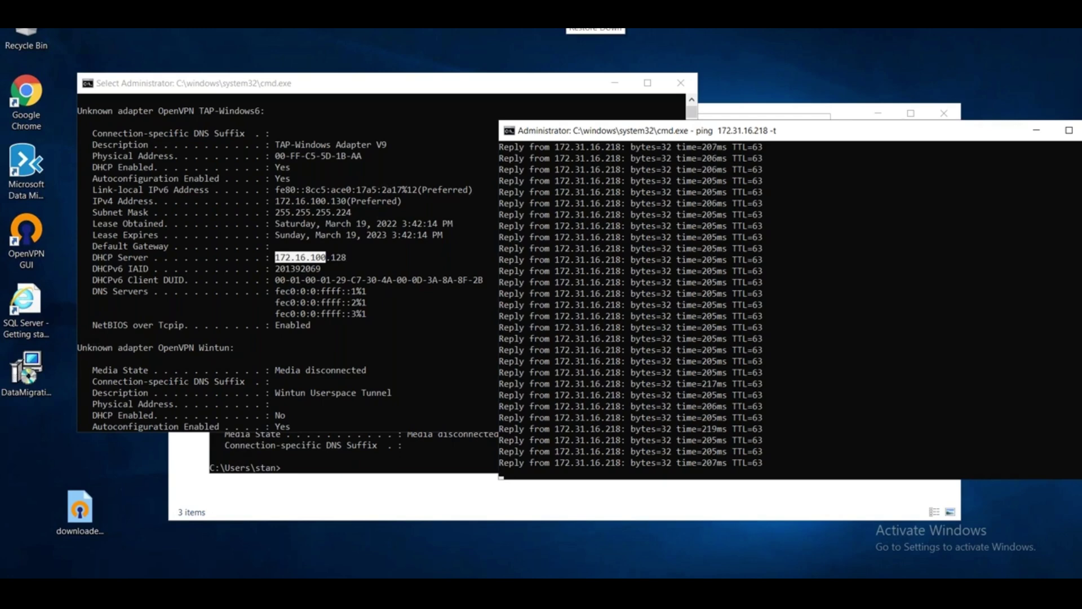
# Restore the full-screen remote session down to a window that uncovers the Excel notes
pyautogui.click(569, 20)
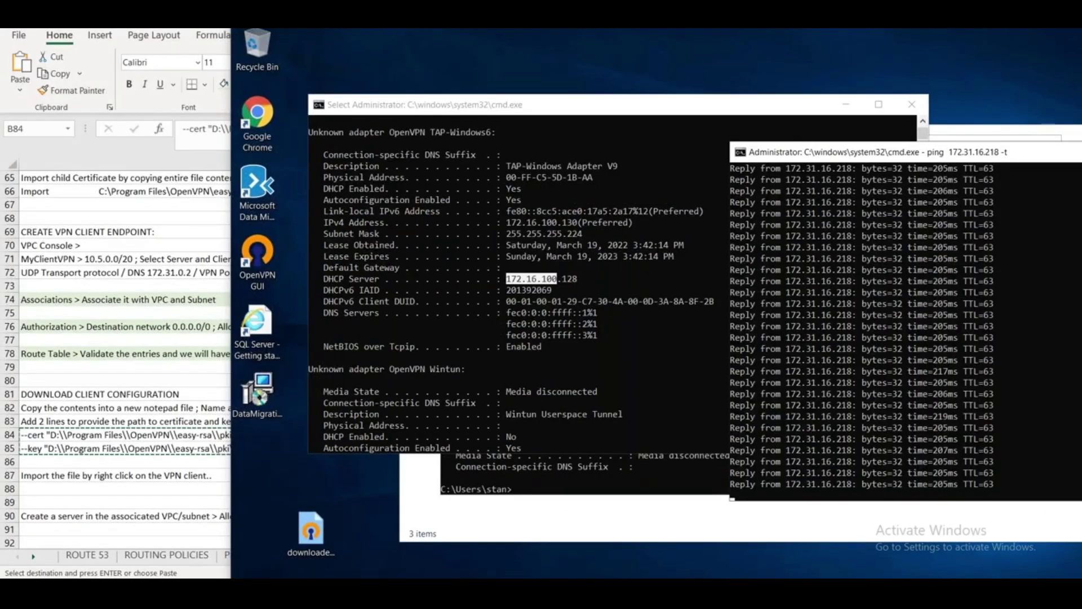
# Move the remote session window over the Excel notes and copy the downloaded-client-config.ovpn file from its desktop
pyautogui.moveTo(569, 20); pyautogui.dragTo(350, 20)
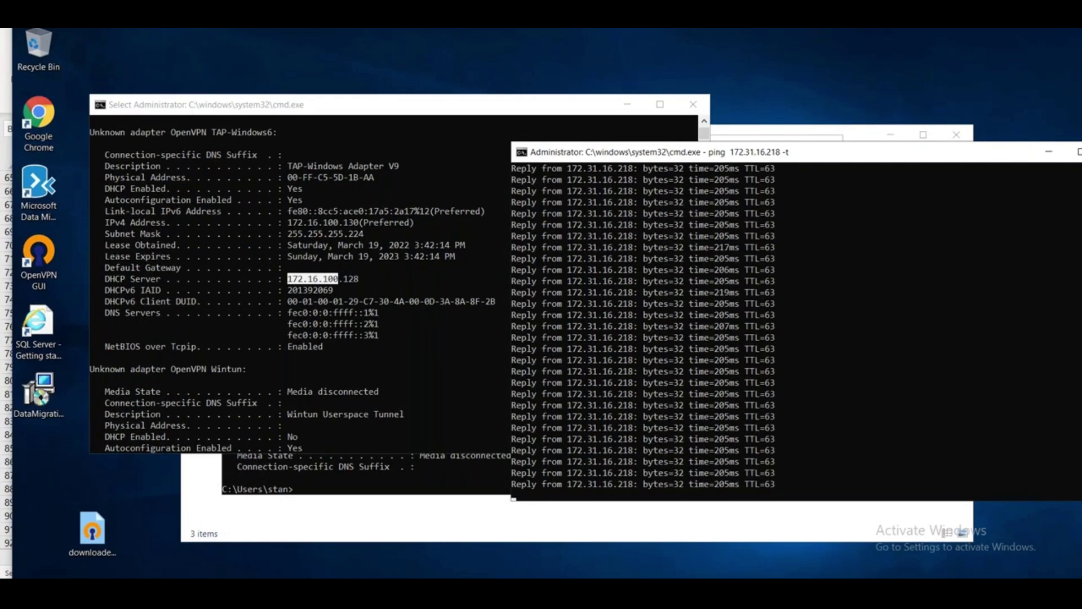
pyautogui.click(102, 536)
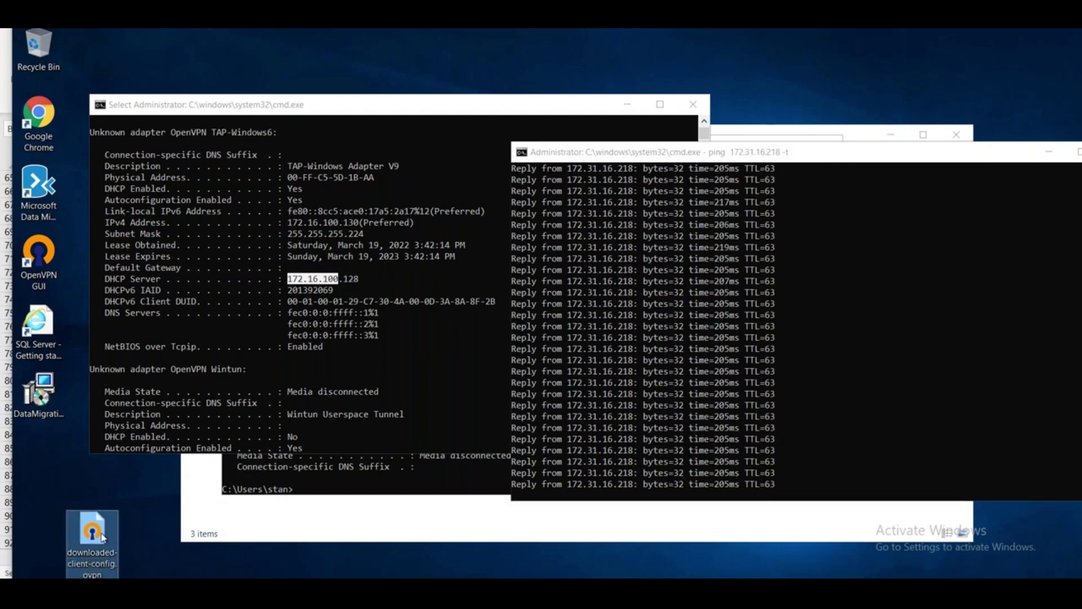
pyautogui.rightClick(102, 537)
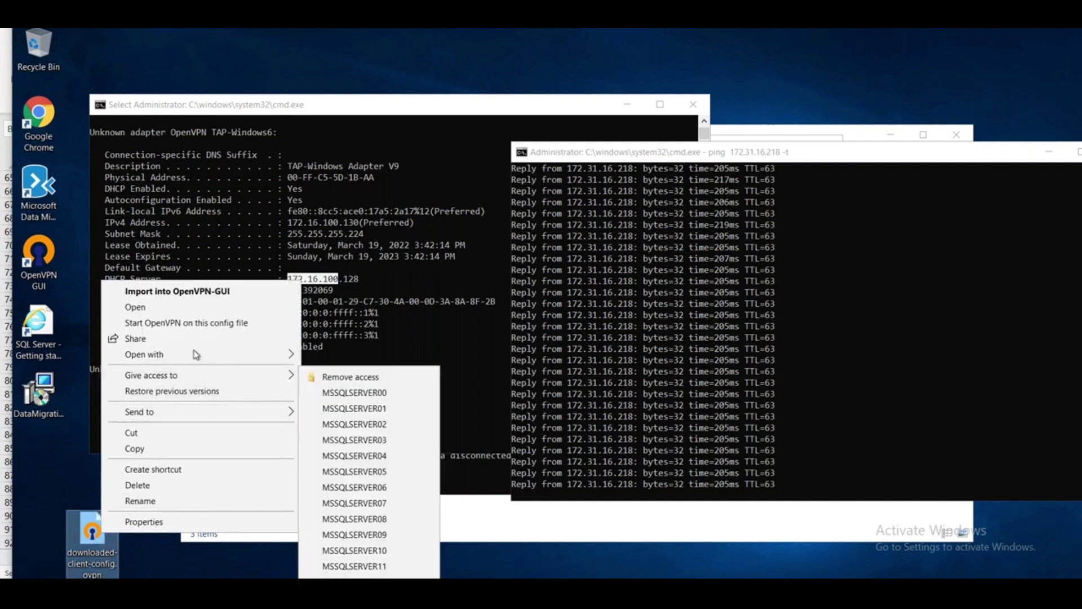
pyautogui.moveTo(196, 355)
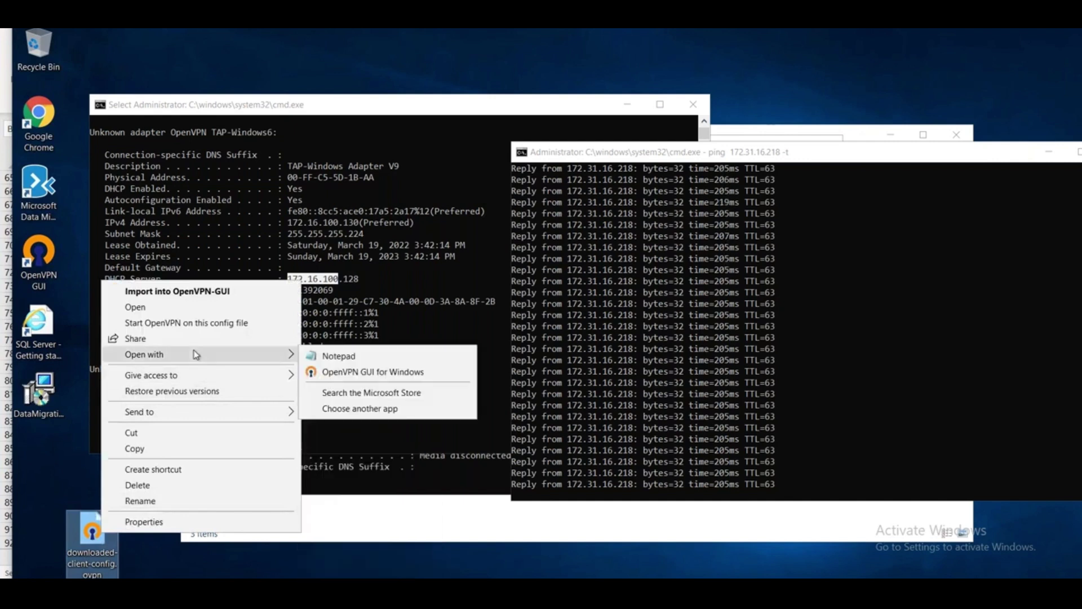
pyautogui.click(171, 450)
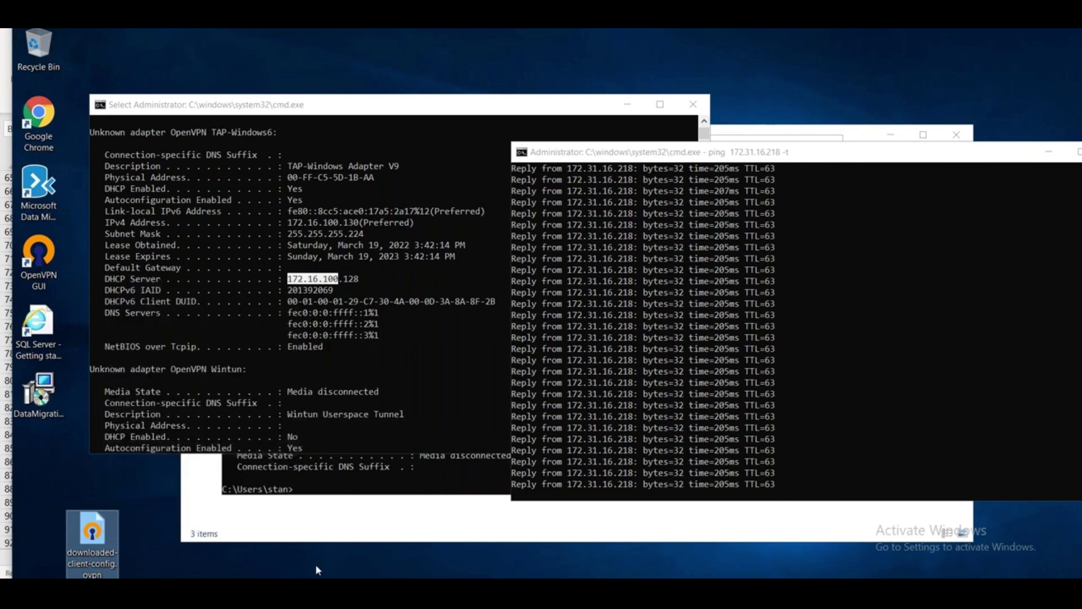
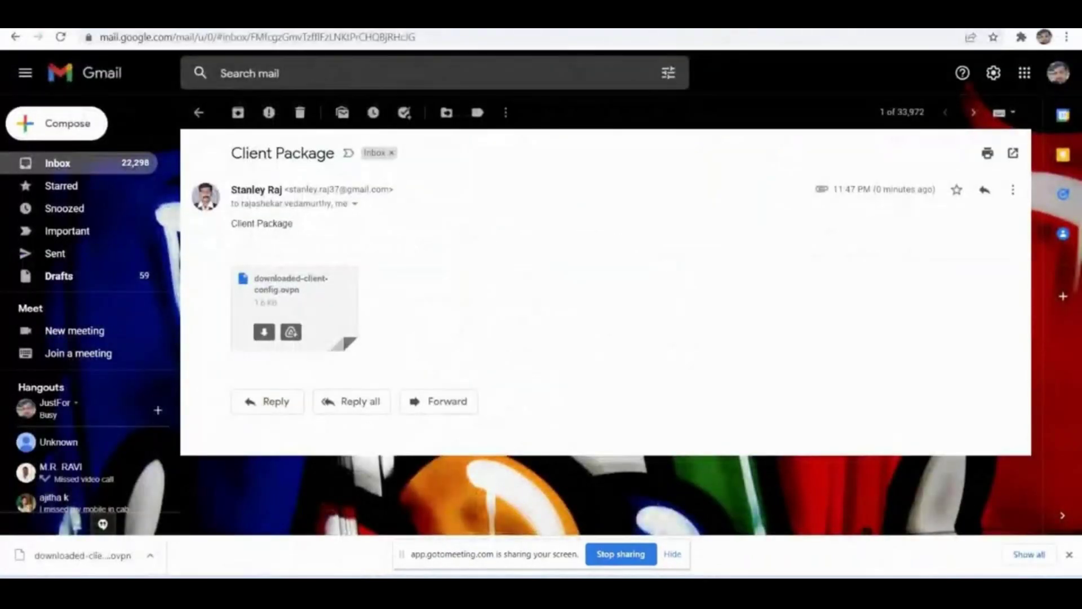
# Switch to the GoToMeeting chat and open the shared openvpn.net/community-downloads link in a new browser tab
pyautogui.hotkey('alt', 'Tab')
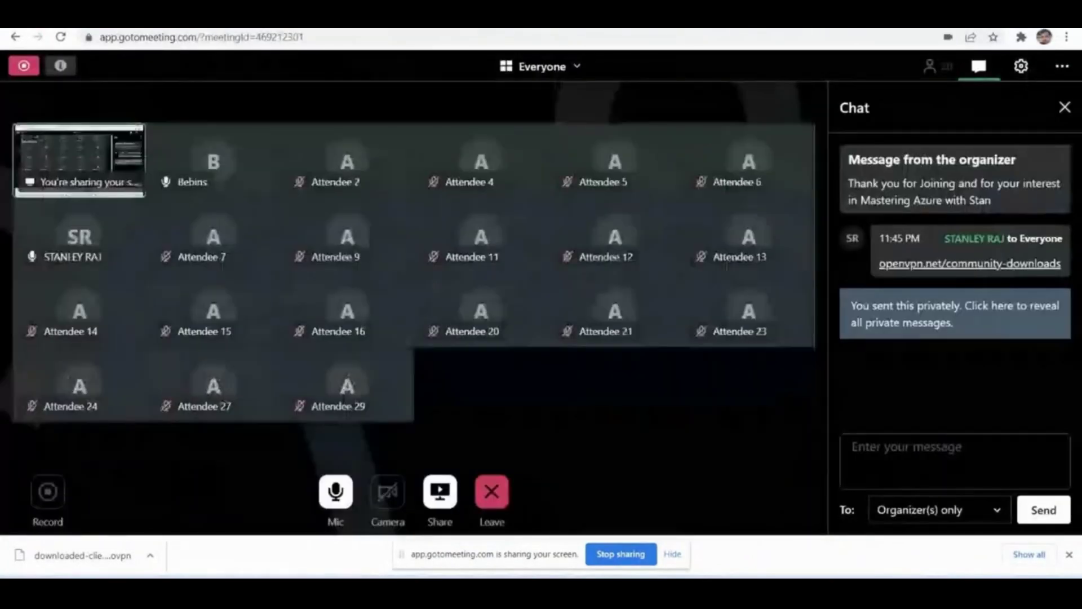
pyautogui.rightClick(971, 263)
pyautogui.click(902, 276)
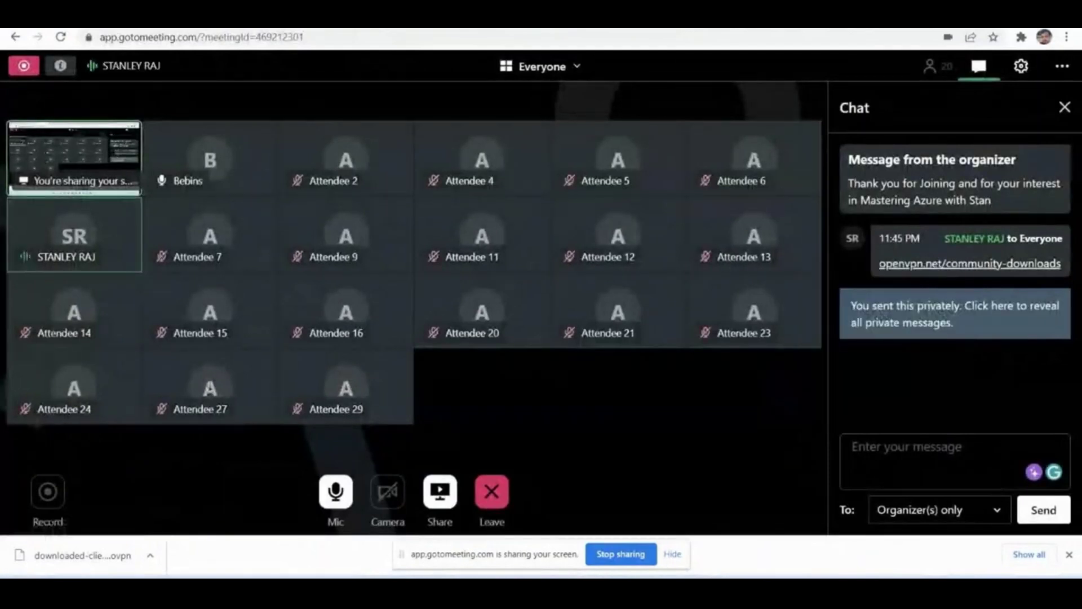
pyautogui.hotkey('ctrl', 'Tab')
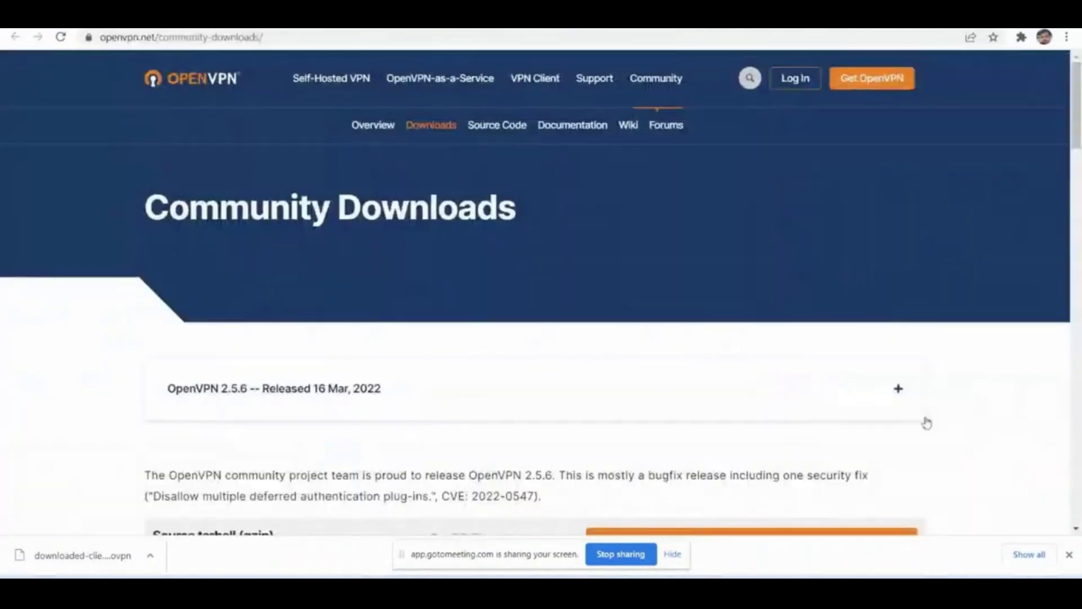
# Accept all cookies on the downloads page and download the Windows 64-bit MSI installer OpenVPN-2.5.6-I601-amd64.msi
pyautogui.scroll(-7, 733, 338)
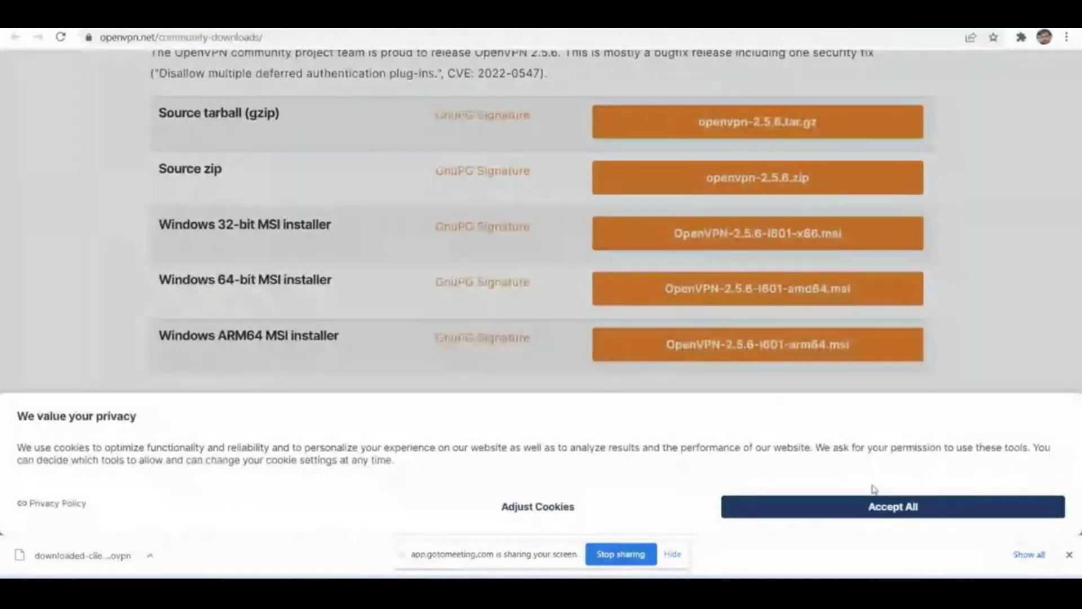
pyautogui.click(875, 509)
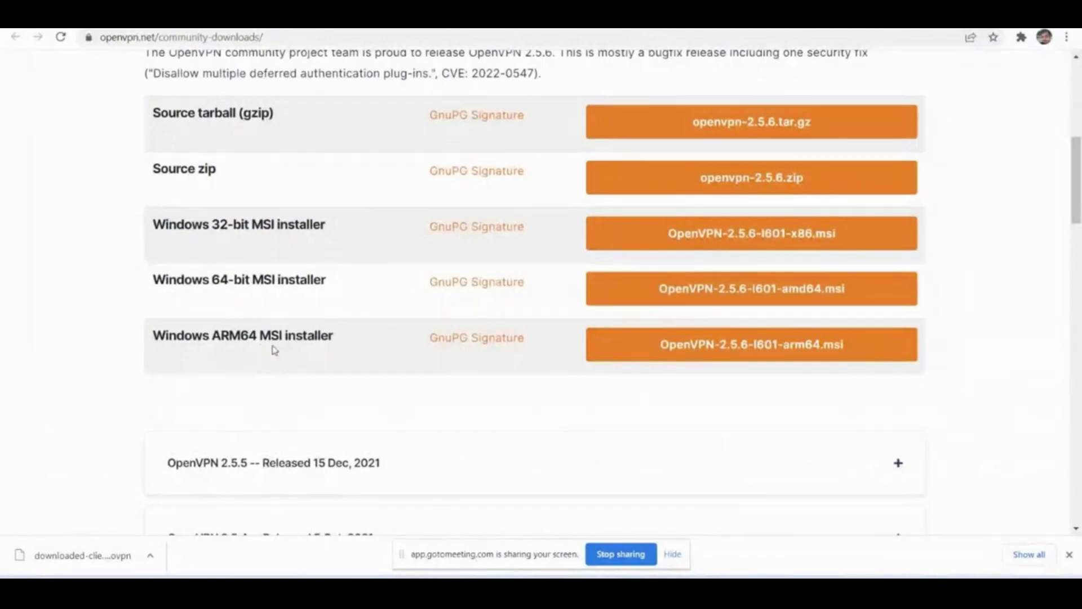
pyautogui.click(754, 301)
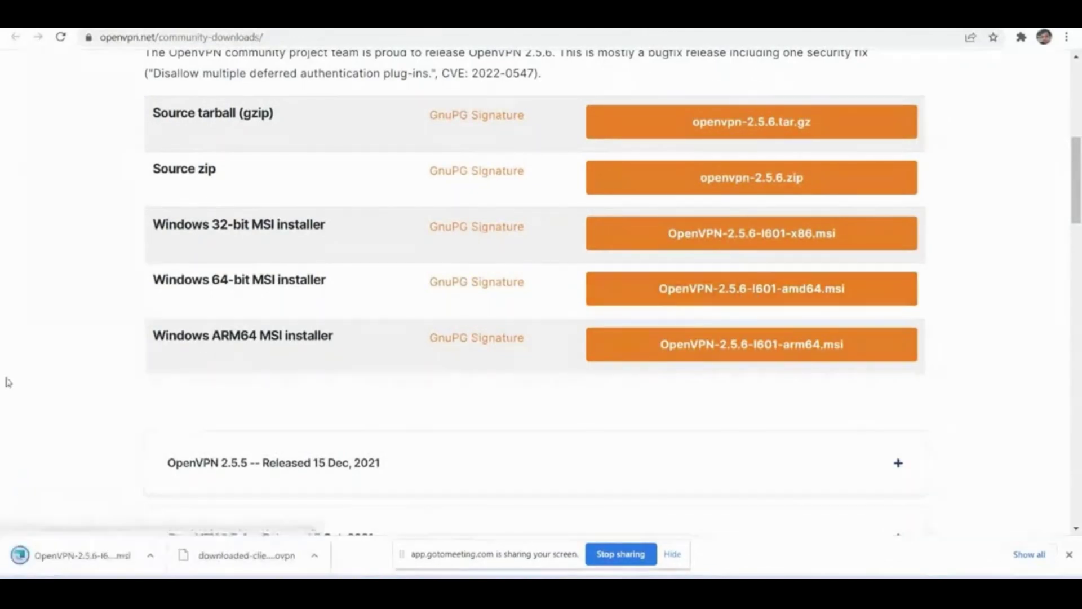
# Install OpenVPN 2.5.6 from the downloaded installer through custom setup with the default features, dismissing the dialogs that come up
pyautogui.click(84, 557)
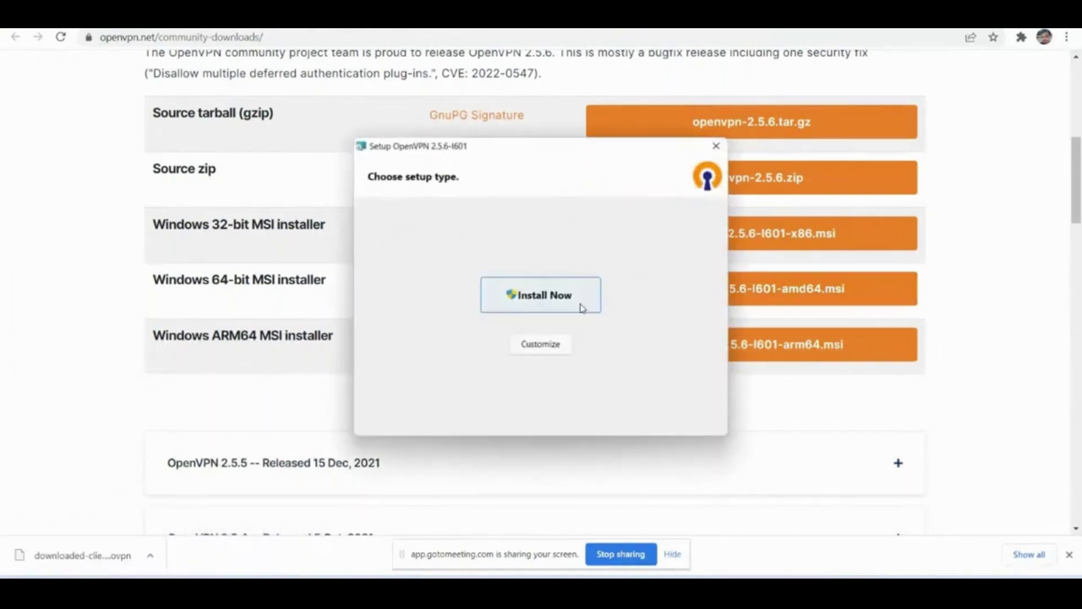
pyautogui.click(540, 345)
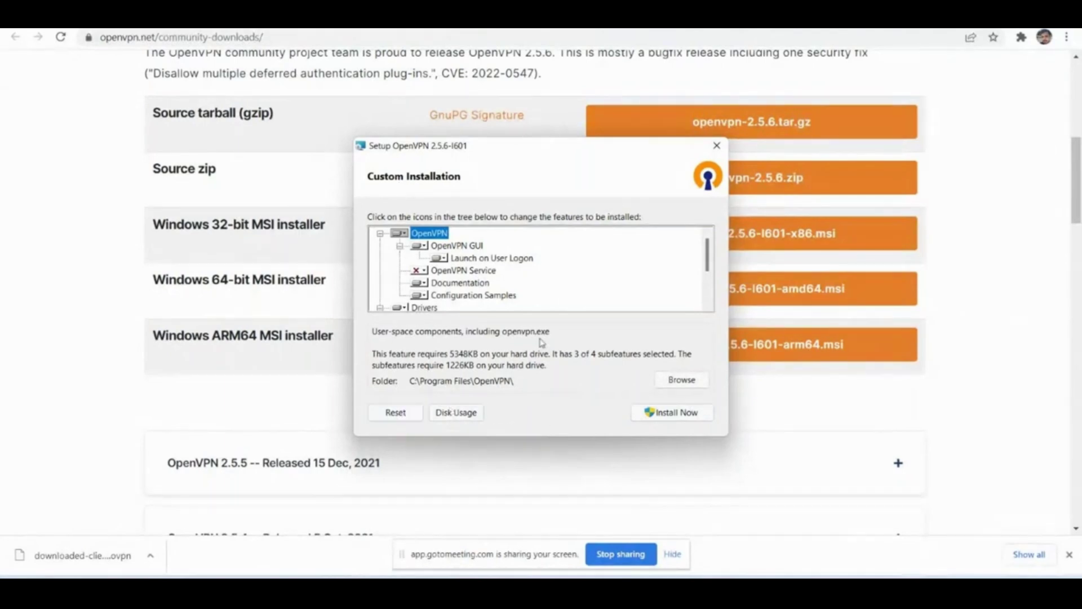
pyautogui.click(671, 416)
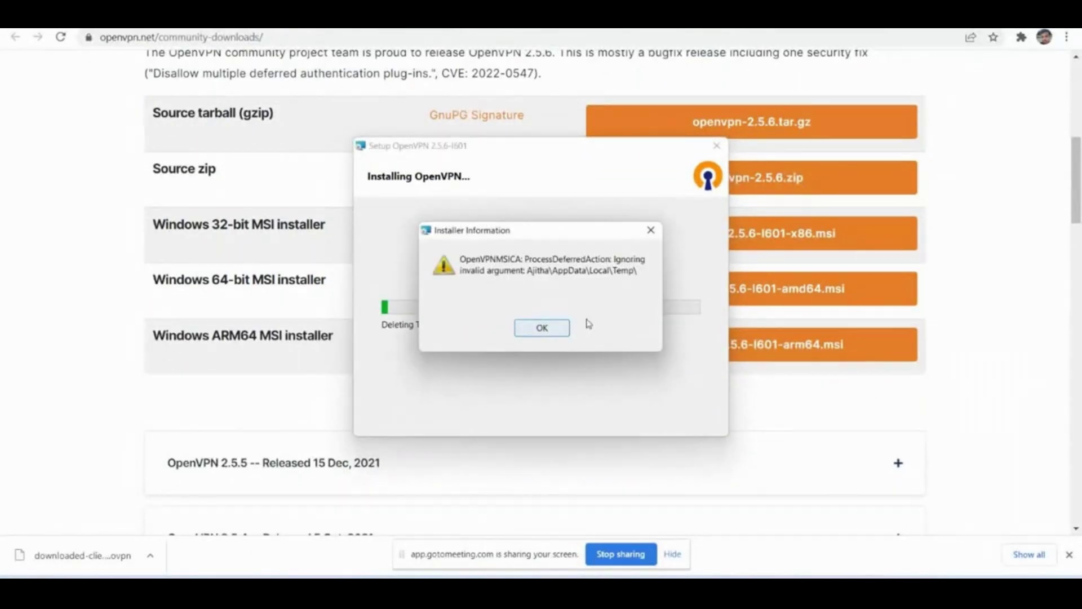
pyautogui.click(543, 328)
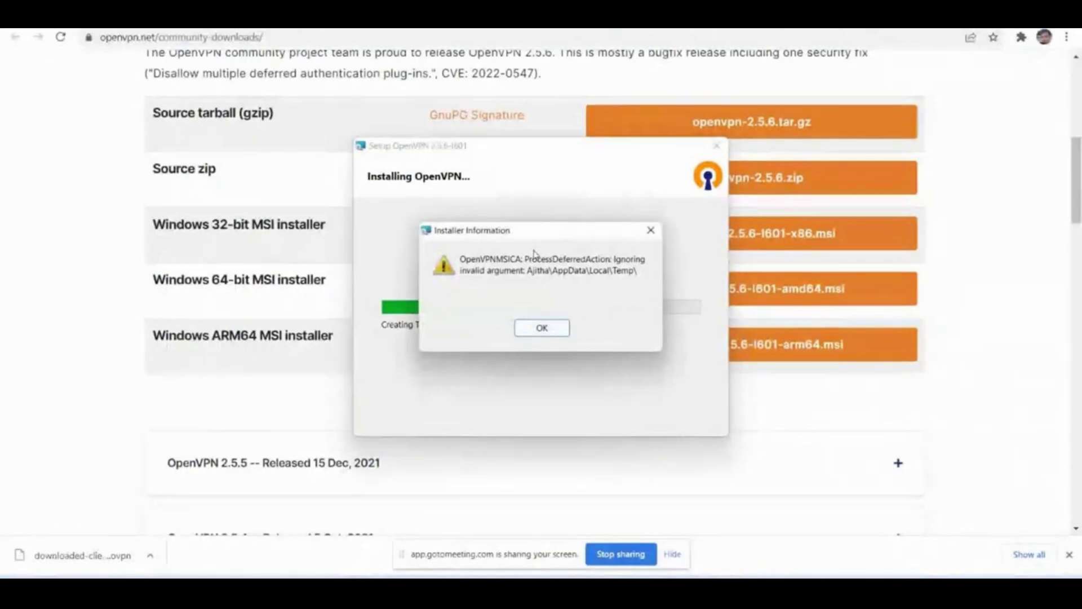
pyautogui.click(549, 328)
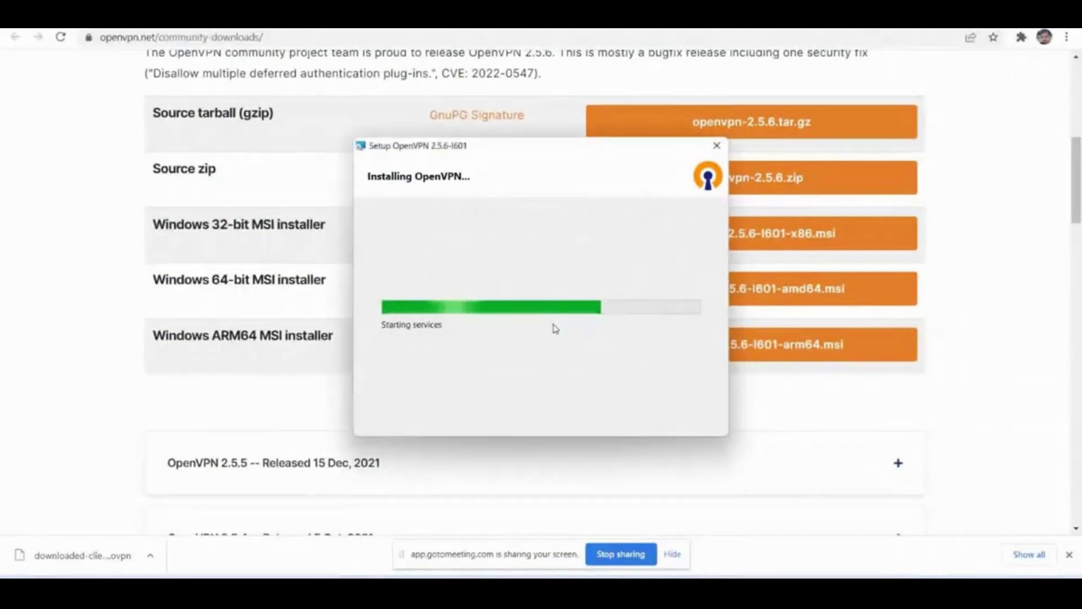
pyautogui.click(542, 328)
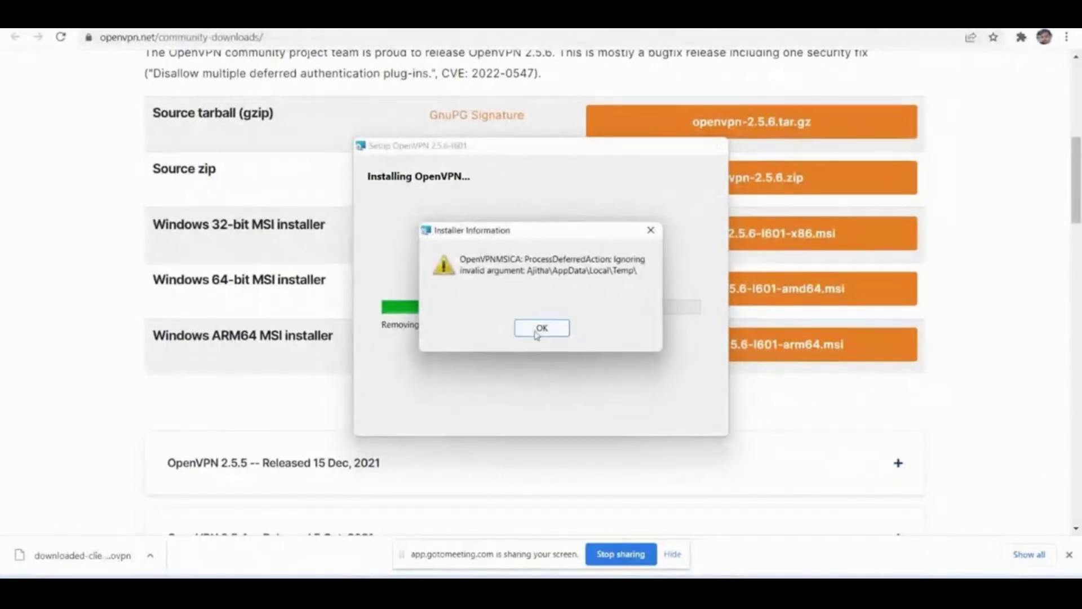
pyautogui.click(540, 329)
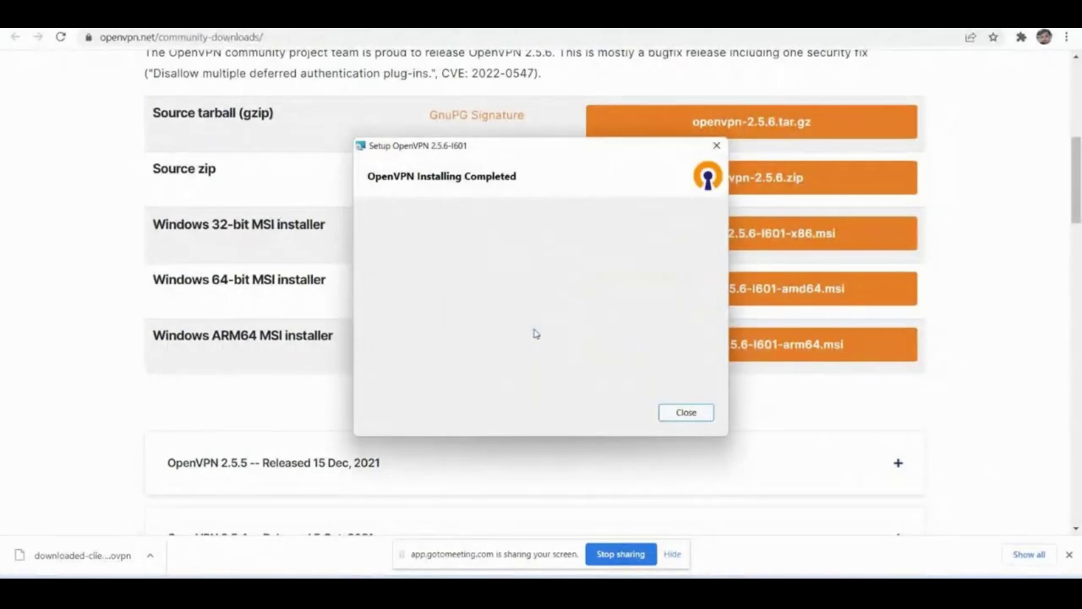
pyautogui.click(688, 412)
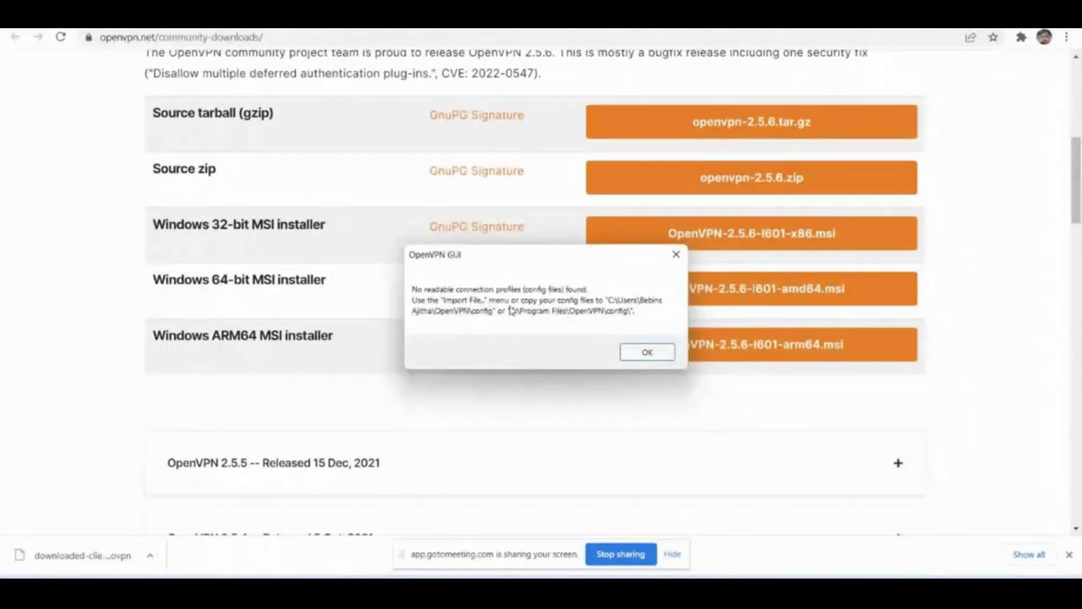
pyautogui.click(663, 359)
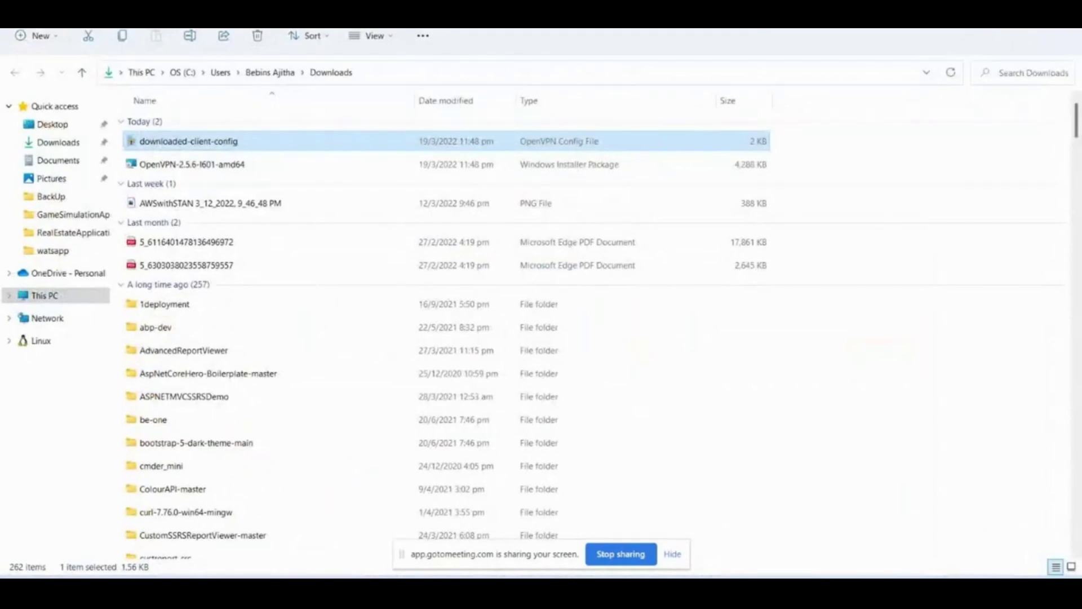
# Hide the screen-sharing notice and import the downloaded-client-config file from the Downloads folder into OpenVPN GUI
pyautogui.hotkey('alt', 'Tab')
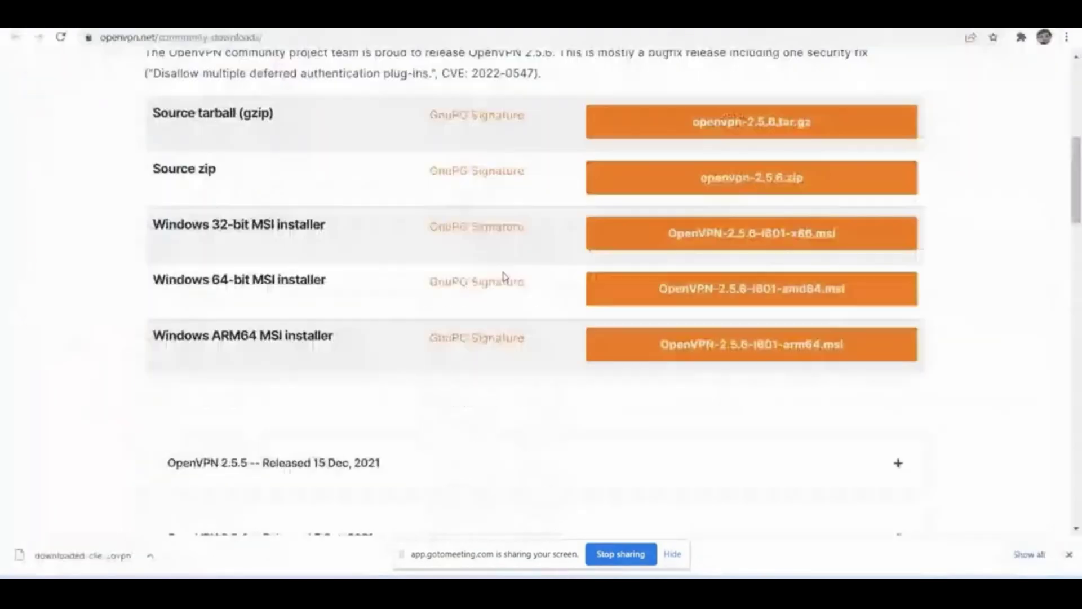
pyautogui.click(675, 555)
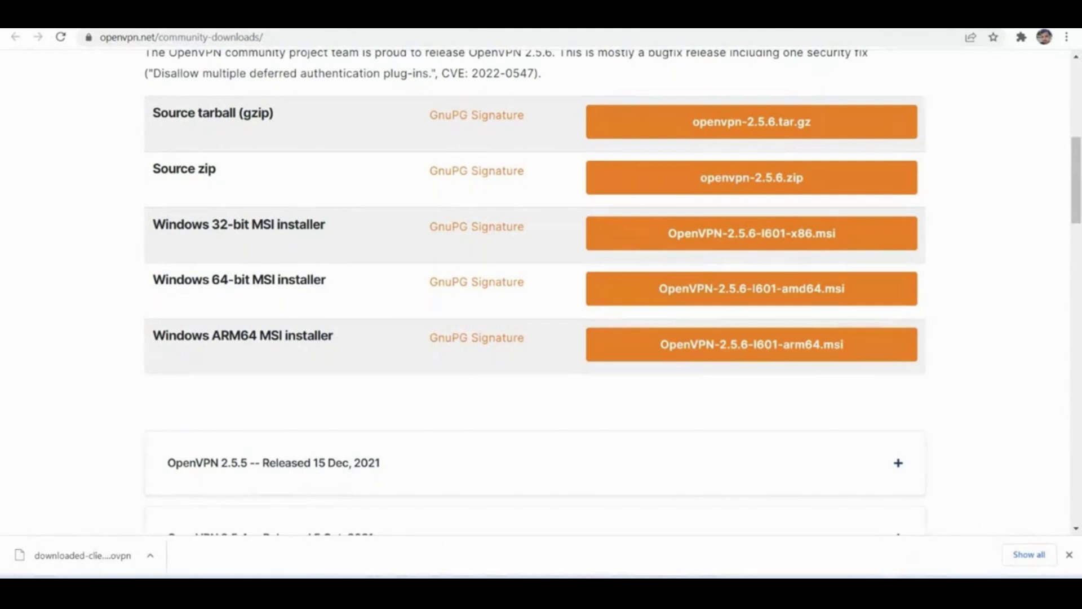
pyautogui.rightClick(800, 589)
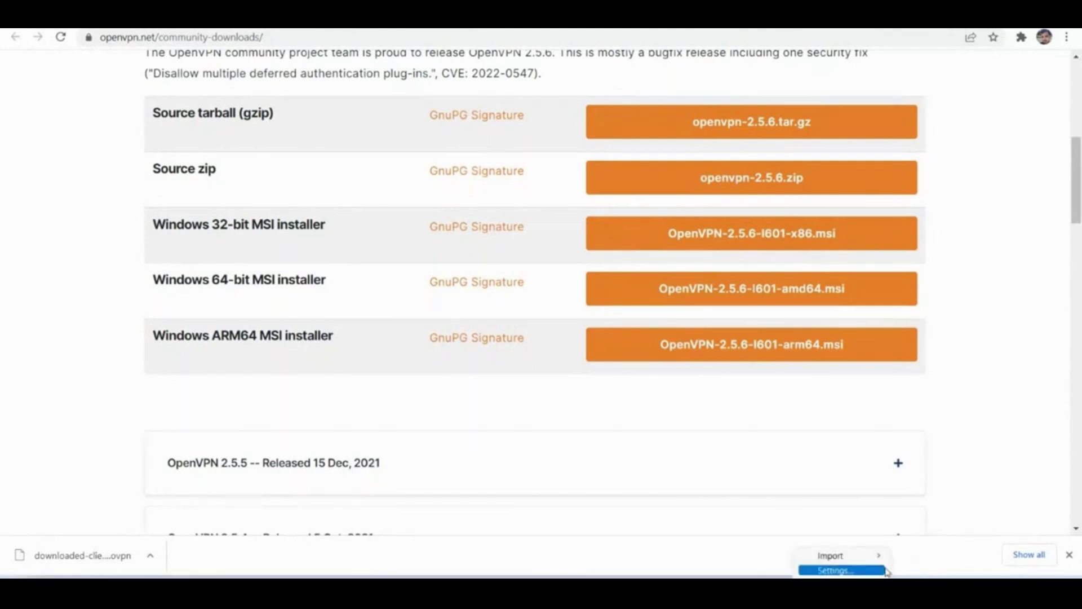
pyautogui.moveTo(872, 558)
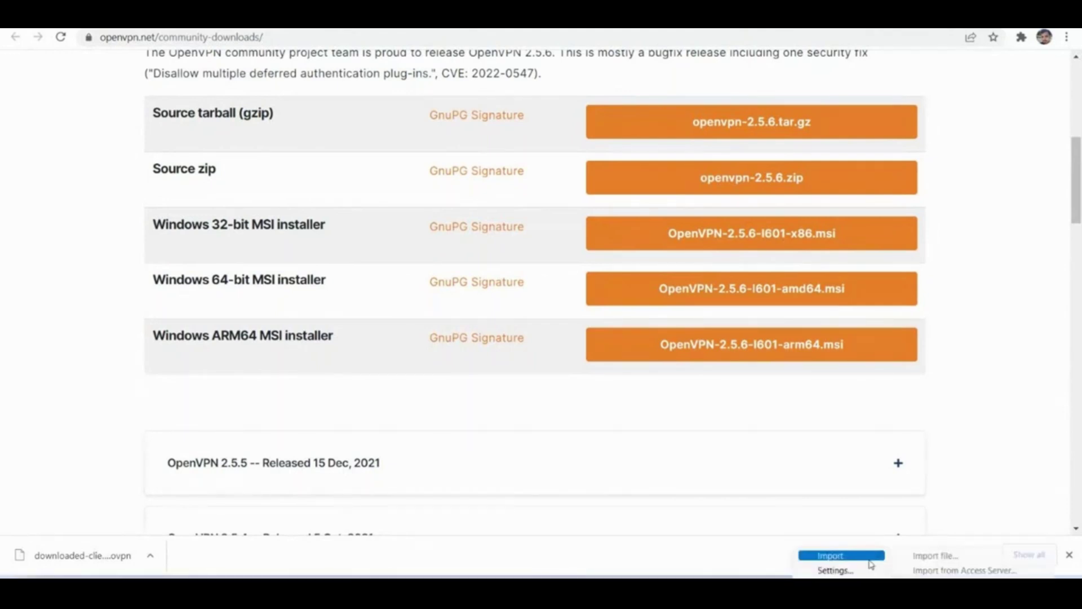
pyautogui.click(922, 558)
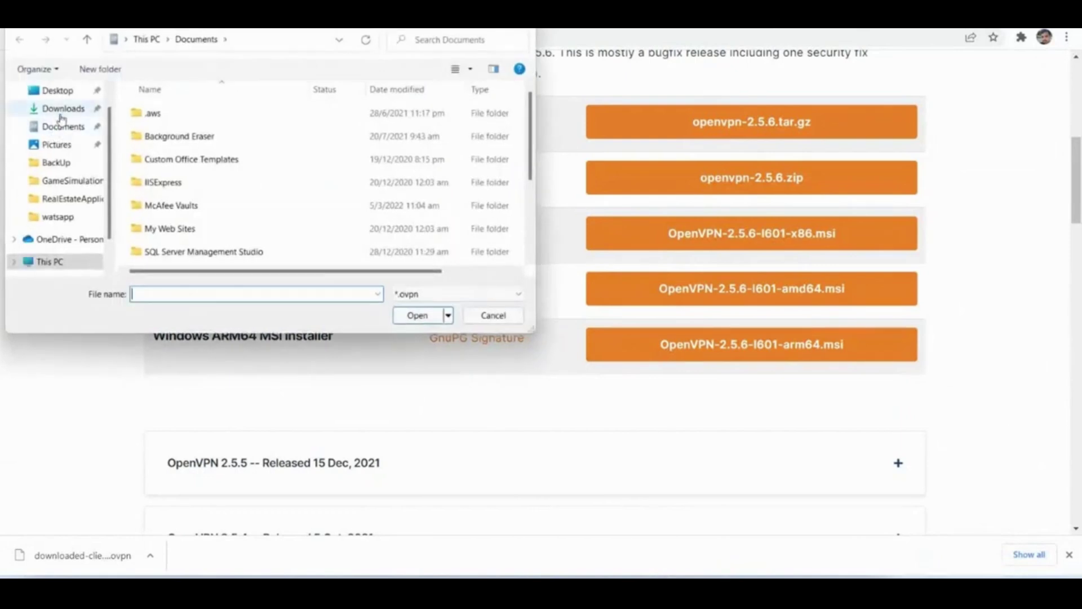
pyautogui.click(61, 110)
pyautogui.click(220, 119)
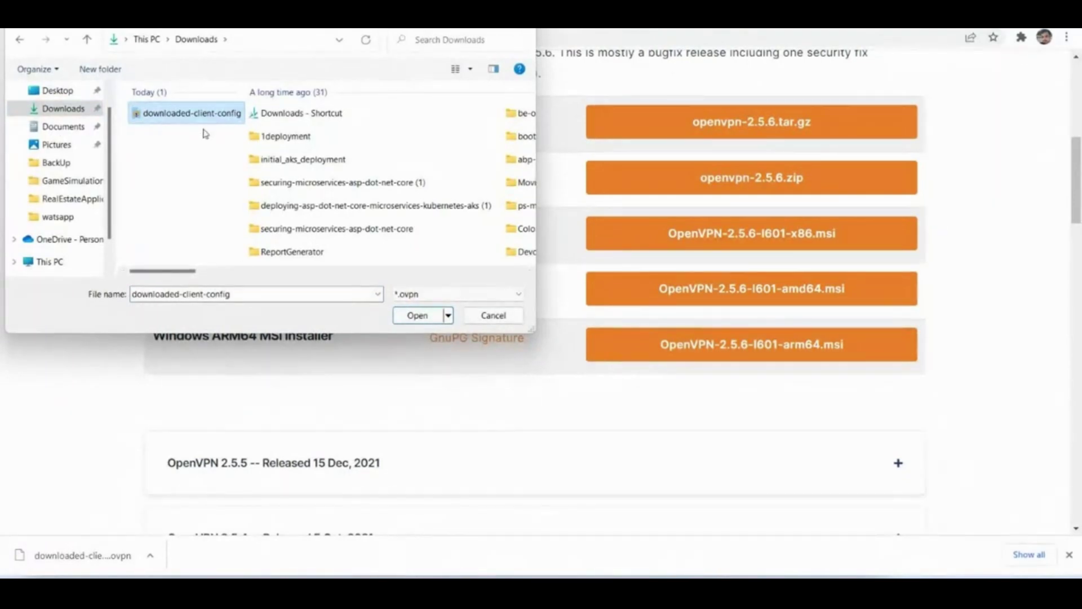
pyautogui.click(420, 320)
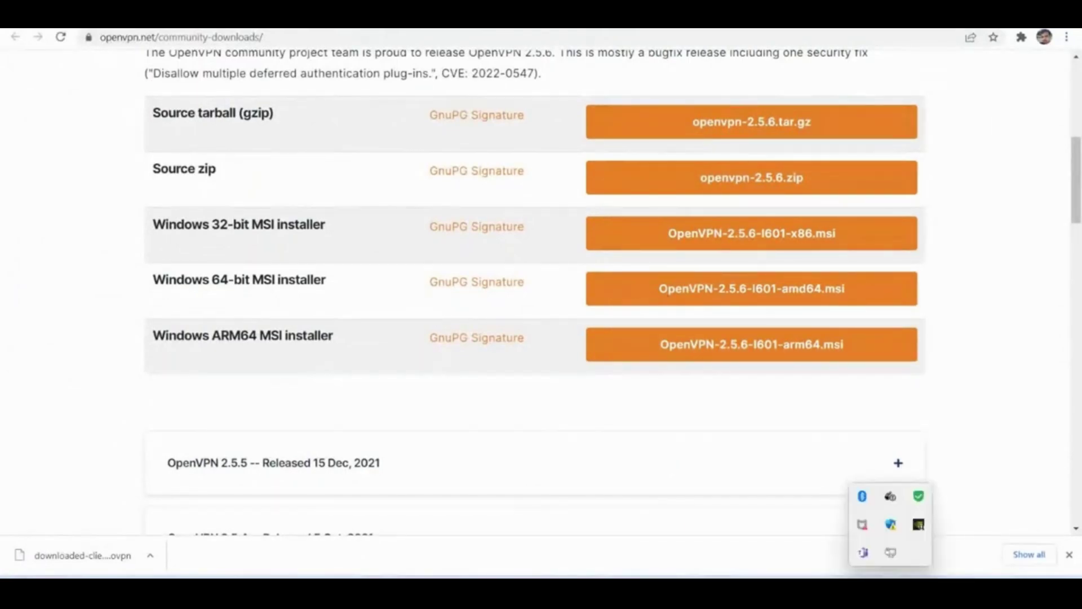
# Try twice to connect OpenVPN GUI with the imported downloaded-client-config profile, dismissing the dialog after each attempt
pyautogui.rightClick(890, 552)
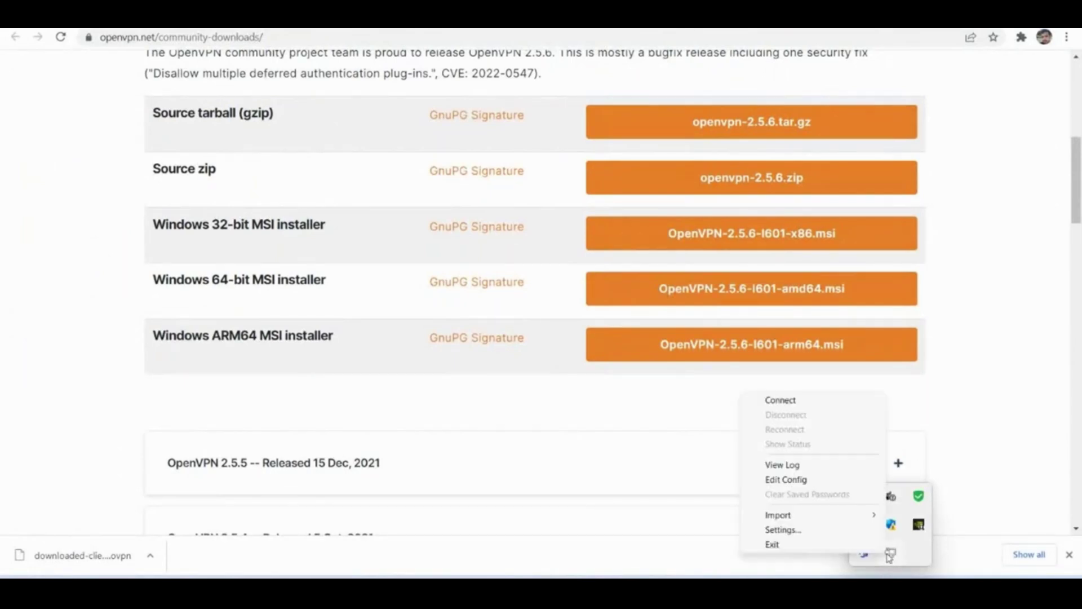
pyautogui.click(792, 397)
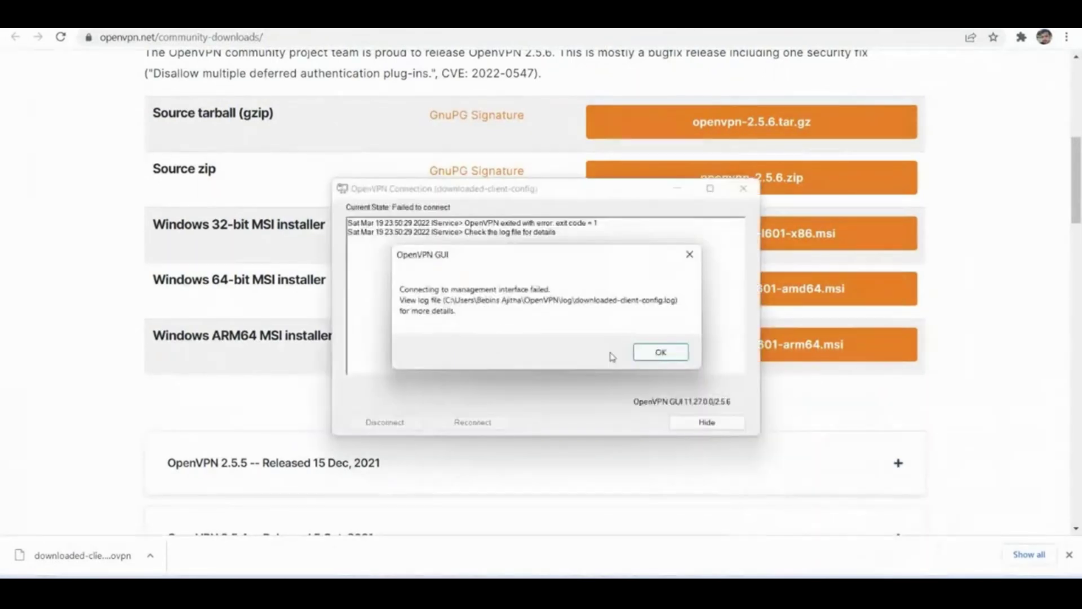
pyautogui.click(657, 354)
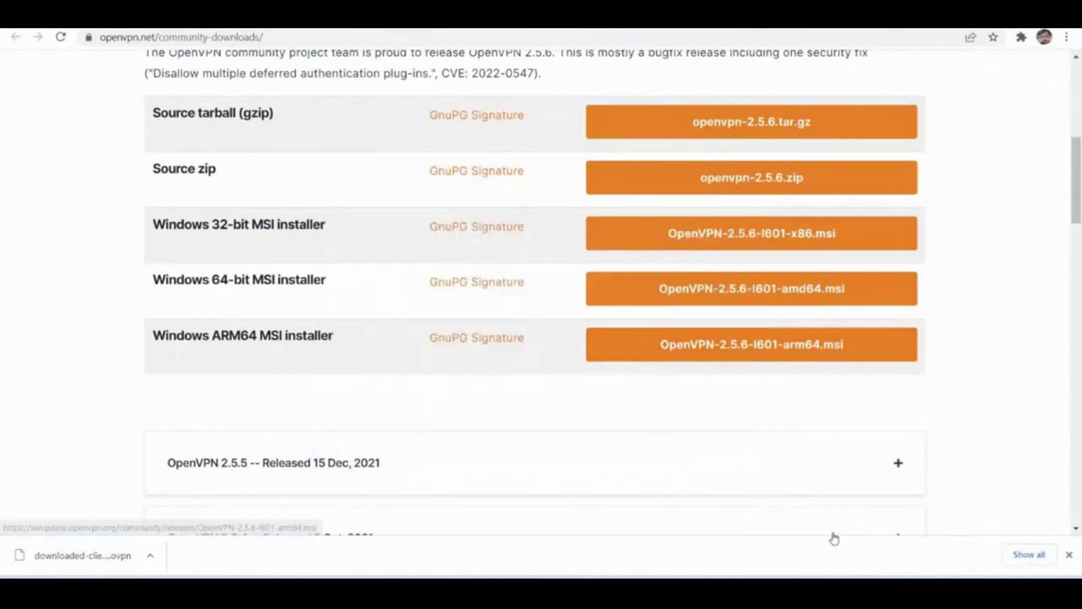
pyautogui.click(890, 576)
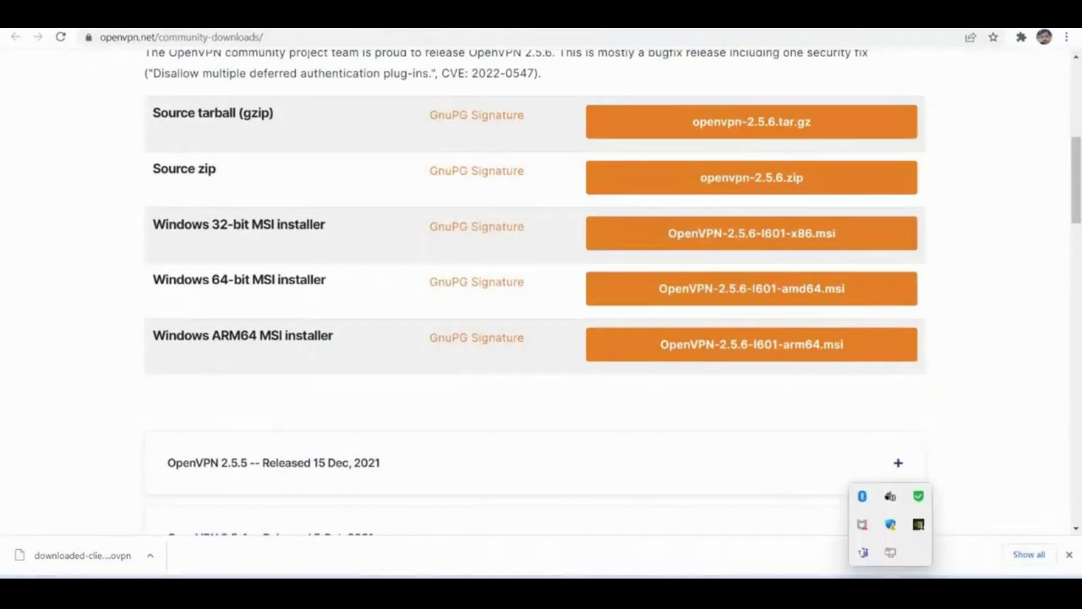
pyautogui.rightClick(891, 496)
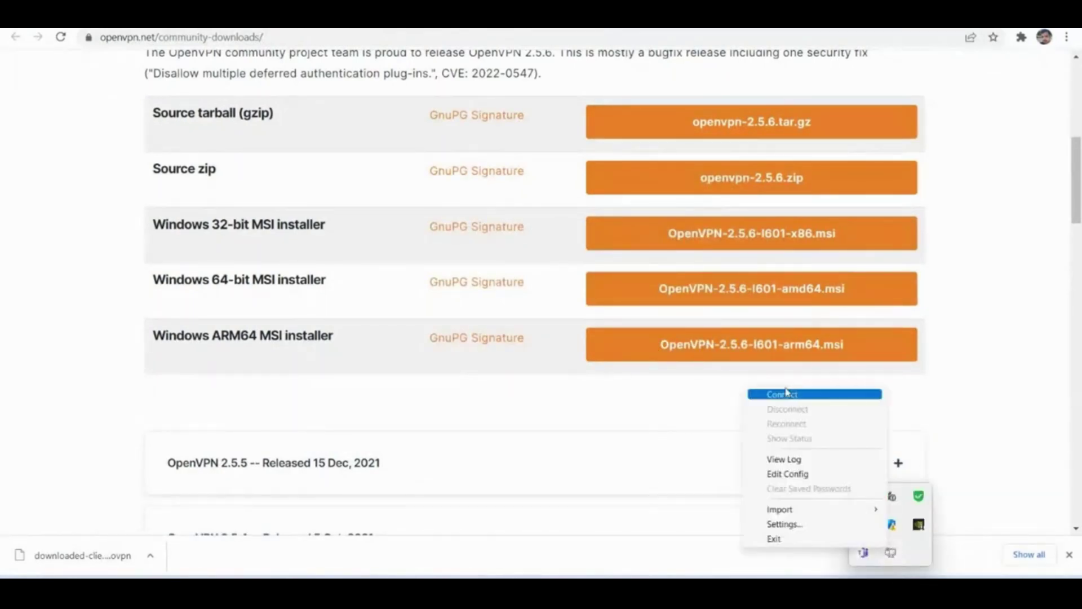
pyautogui.click(787, 394)
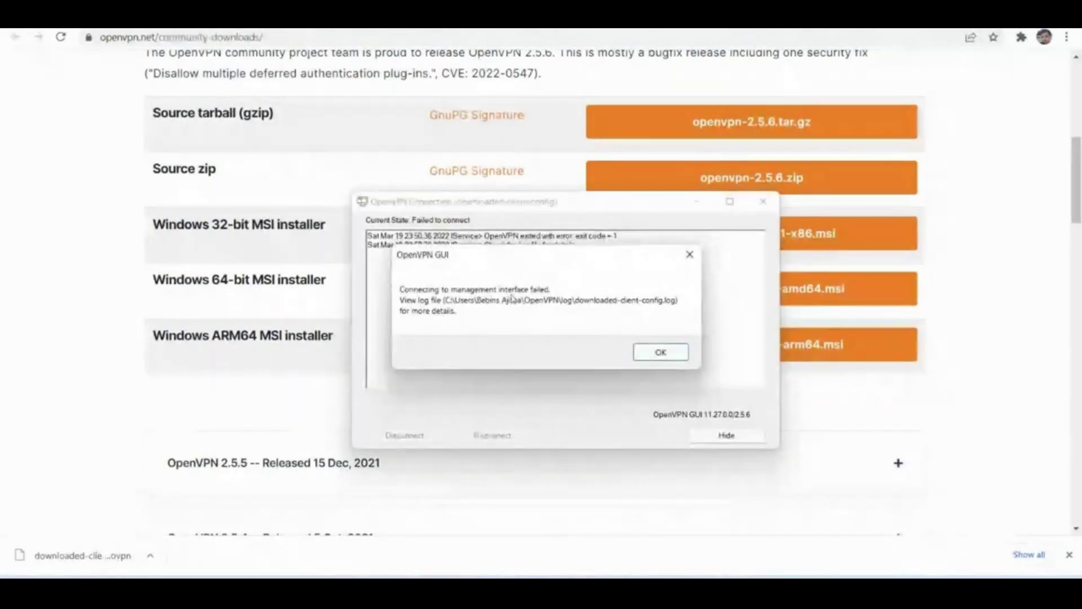
pyautogui.click(660, 353)
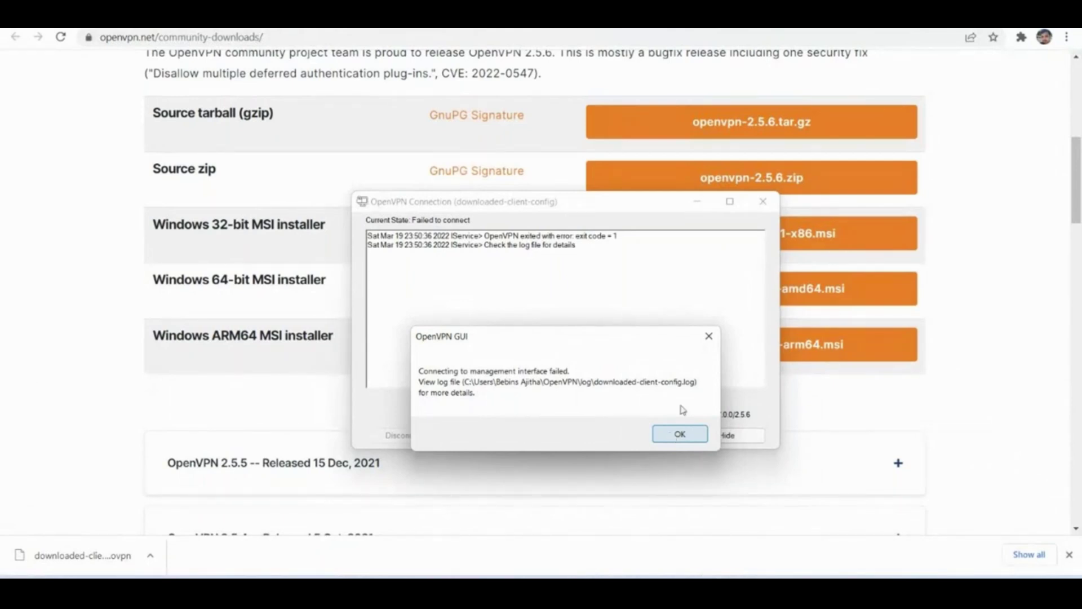
# Dismiss the OpenVPN GUI connection error and return from the Client Package message to the Gmail inbox list
pyautogui.click(708, 336)
pyautogui.click(704, 343)
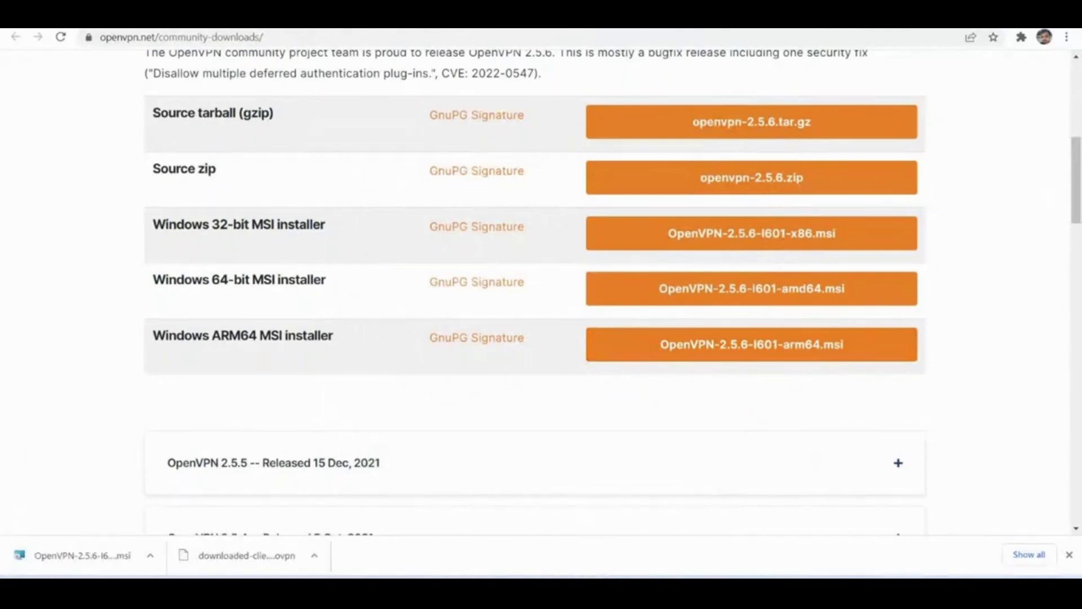
pyautogui.hotkey('ctrl', 'Tab')
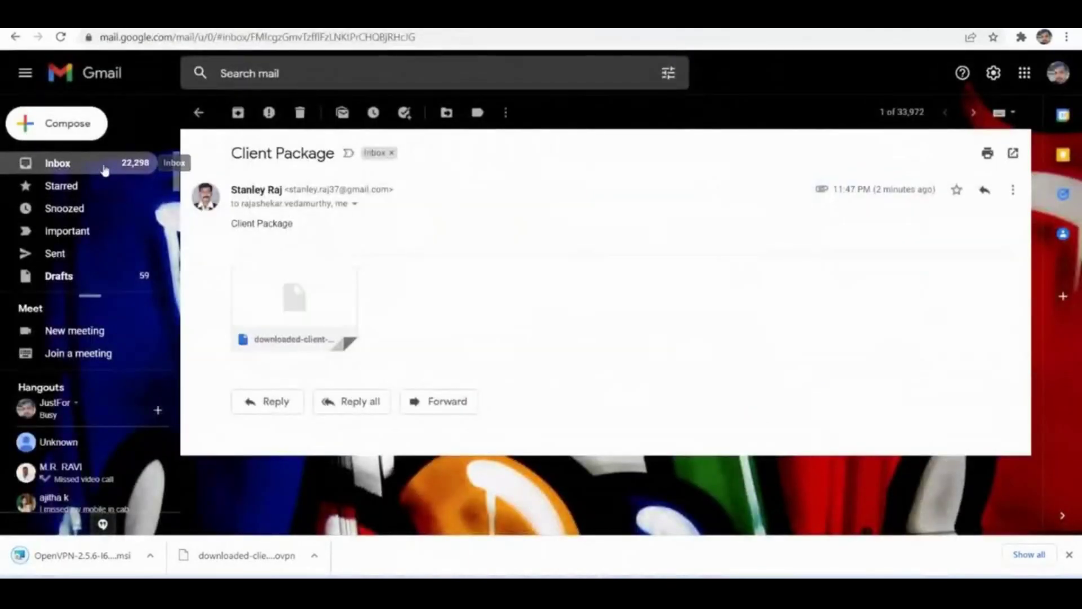
pyautogui.click(104, 169)
pyautogui.click(249, 116)
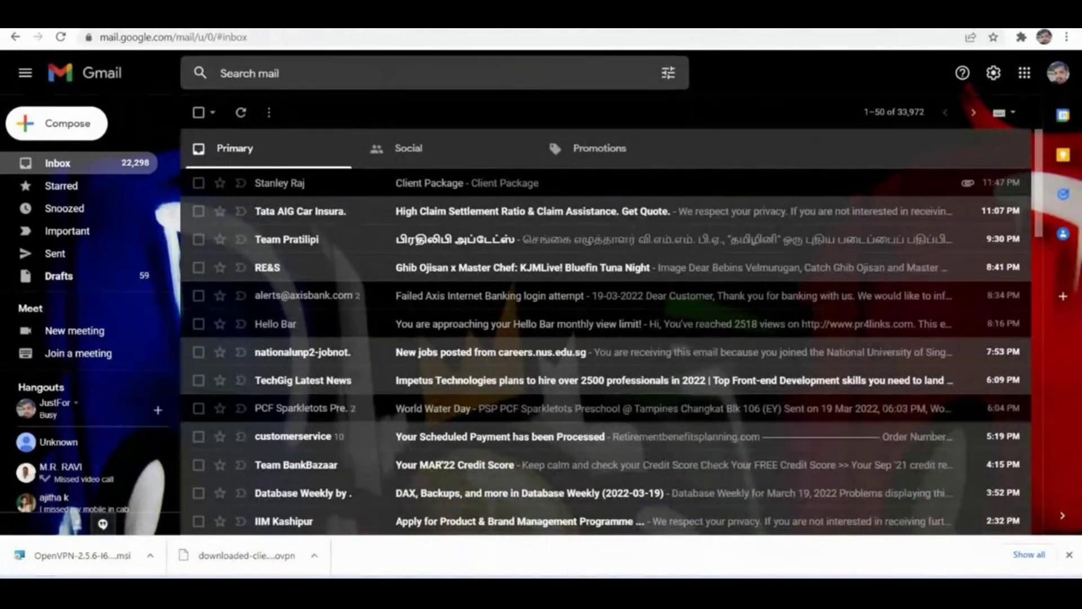
# Return to the OpenVPN community downloads page and close the browser's download bar
pyautogui.hotkey('ctrl', 'Tab')
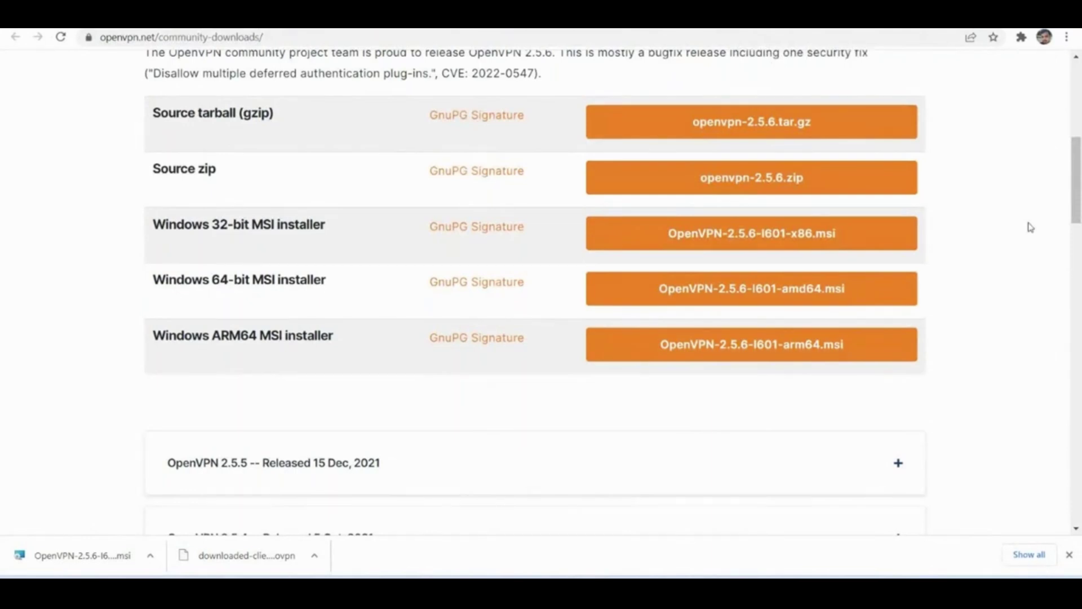
pyautogui.click(1069, 555)
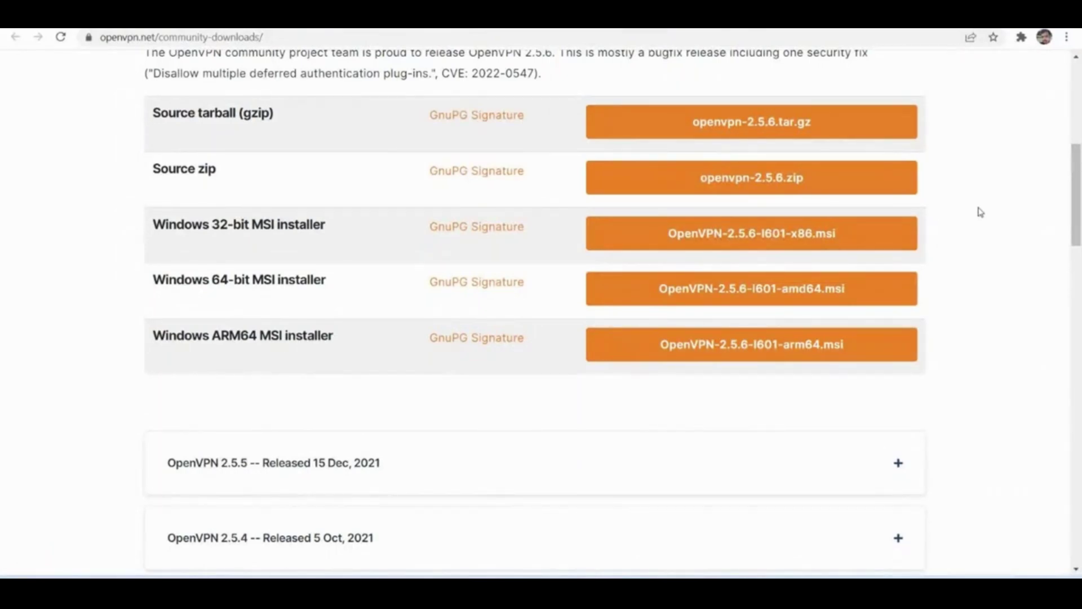
pyautogui.scroll(7, 980, 212)
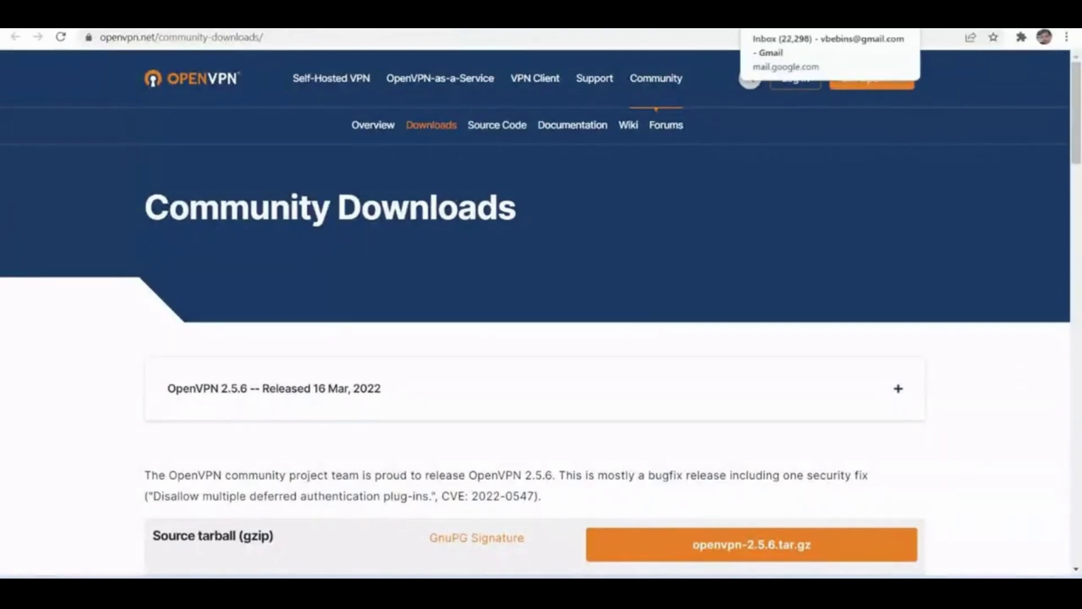
# Switch from Gmail to Google Drive and open the shared AWS-ENG-EVNG-FEB-2022 folder
pyautogui.click(789, 14)
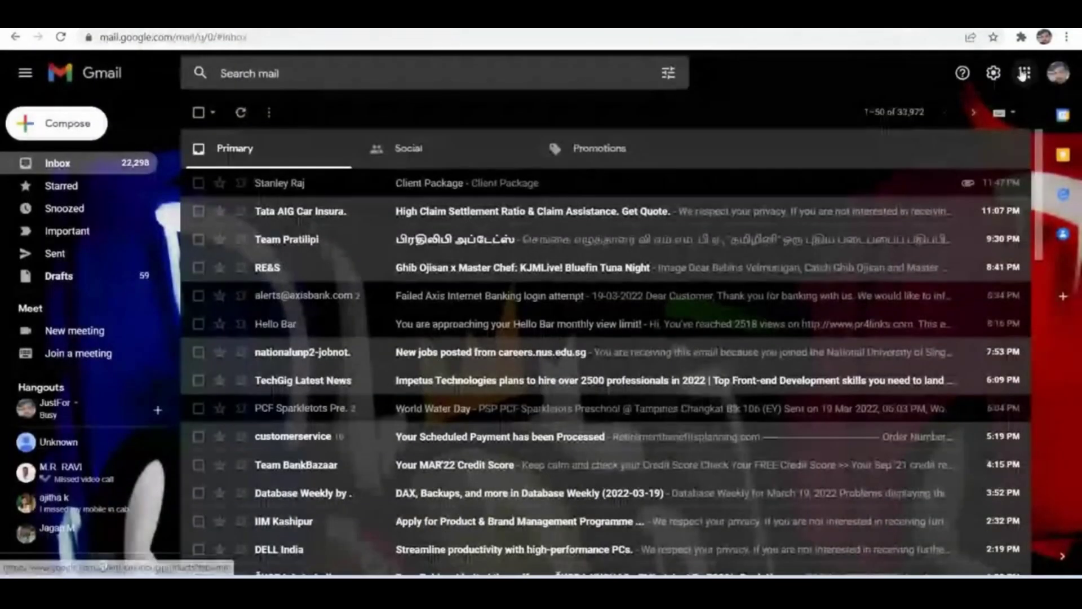
pyautogui.click(993, 72)
pyautogui.click(1034, 198)
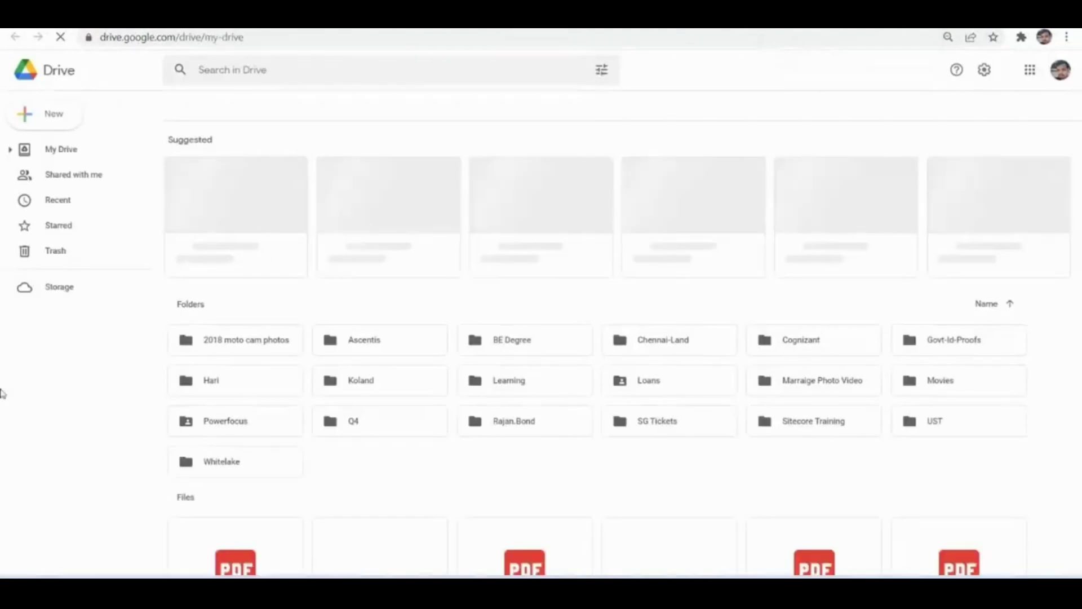
pyautogui.click(79, 203)
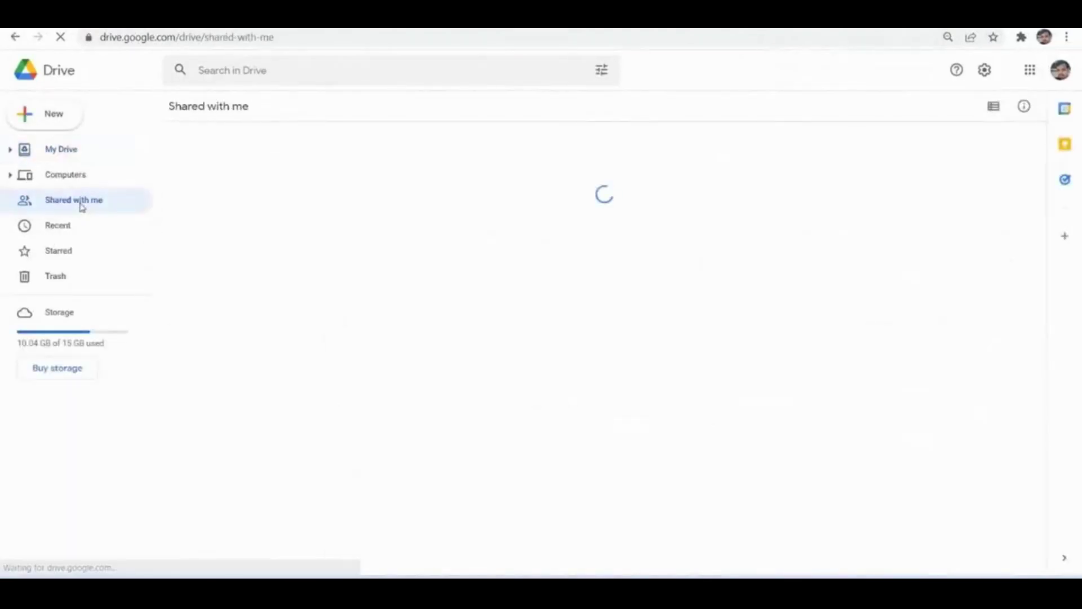
pyautogui.scroll(-4, 572, 387)
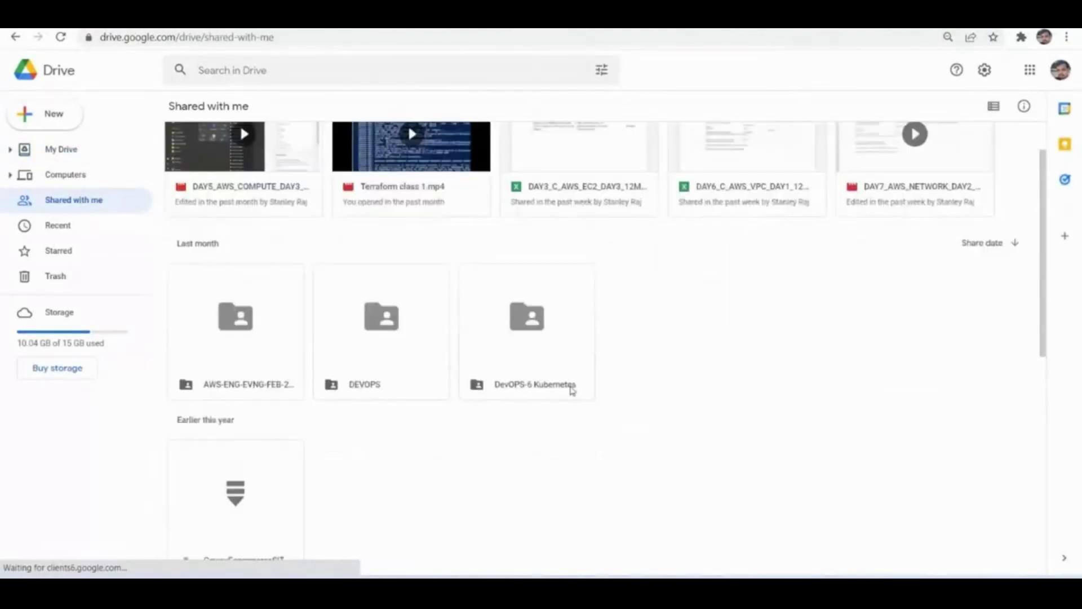
pyautogui.scroll(4, 326, 252)
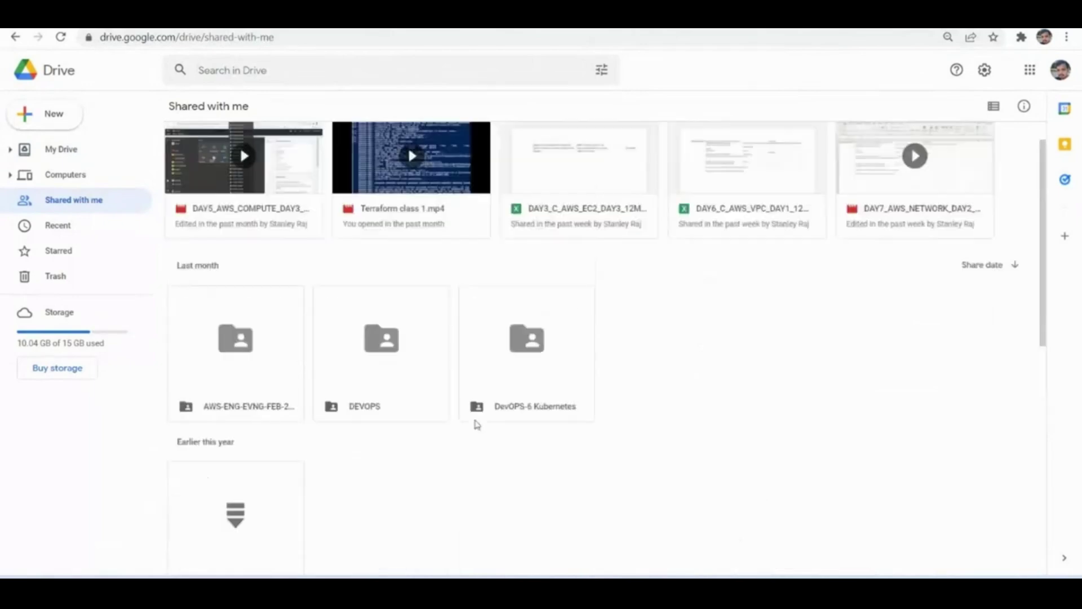
pyautogui.scroll(-2, 969, 422)
pyautogui.scroll(-8, 969, 423)
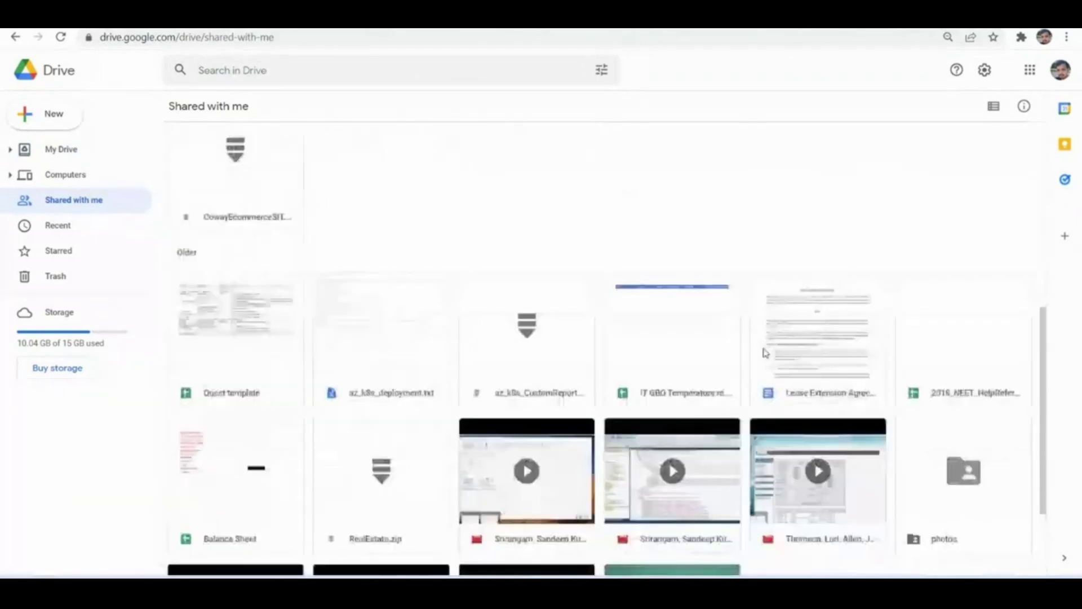
pyautogui.scroll(10, 800, 398)
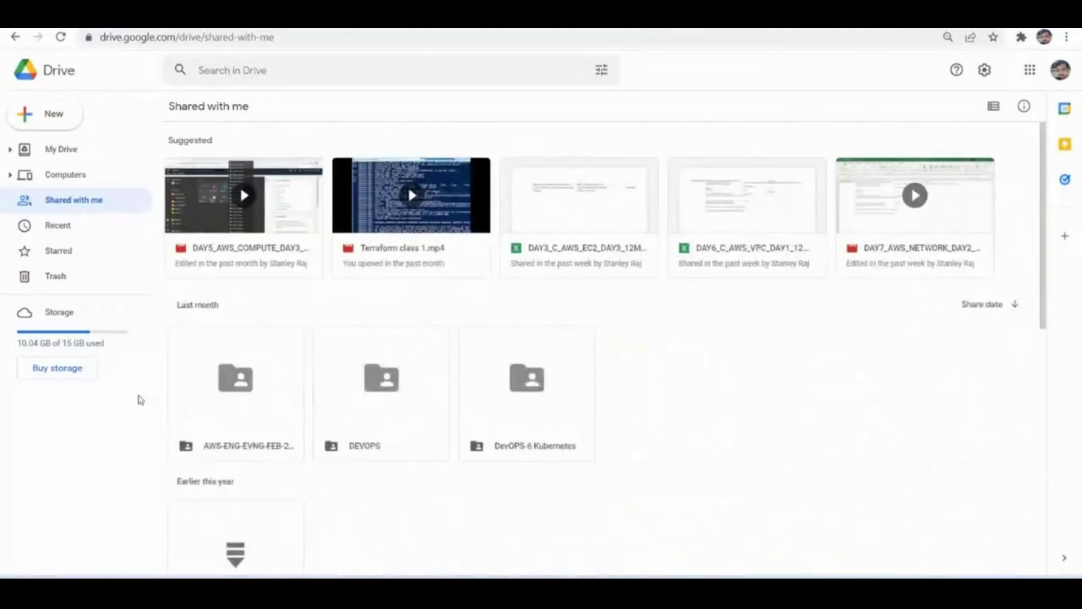
pyautogui.doubleClick(206, 381)
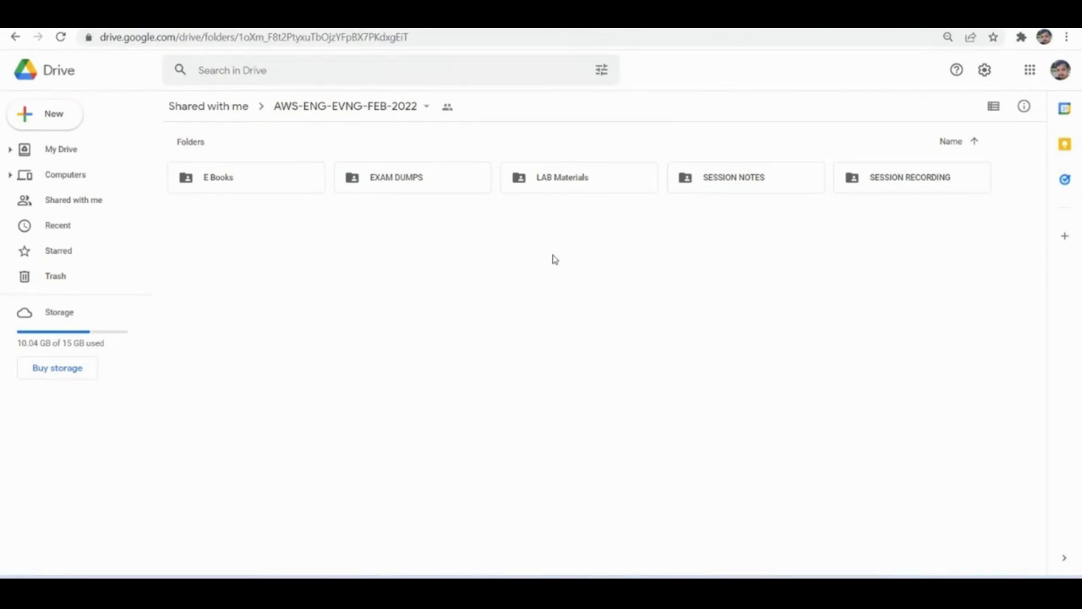
# Reload the shared AWS-ENG-EVNG-FEB-2022 folder and download OpenVPN.zip from it
pyautogui.click(60, 37)
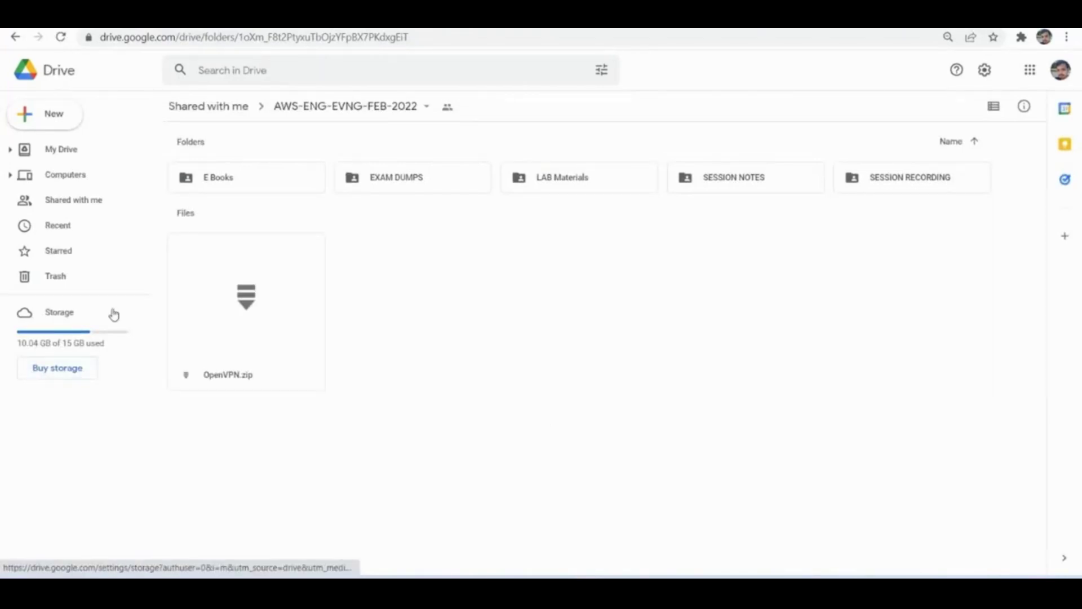
pyautogui.rightClick(243, 298)
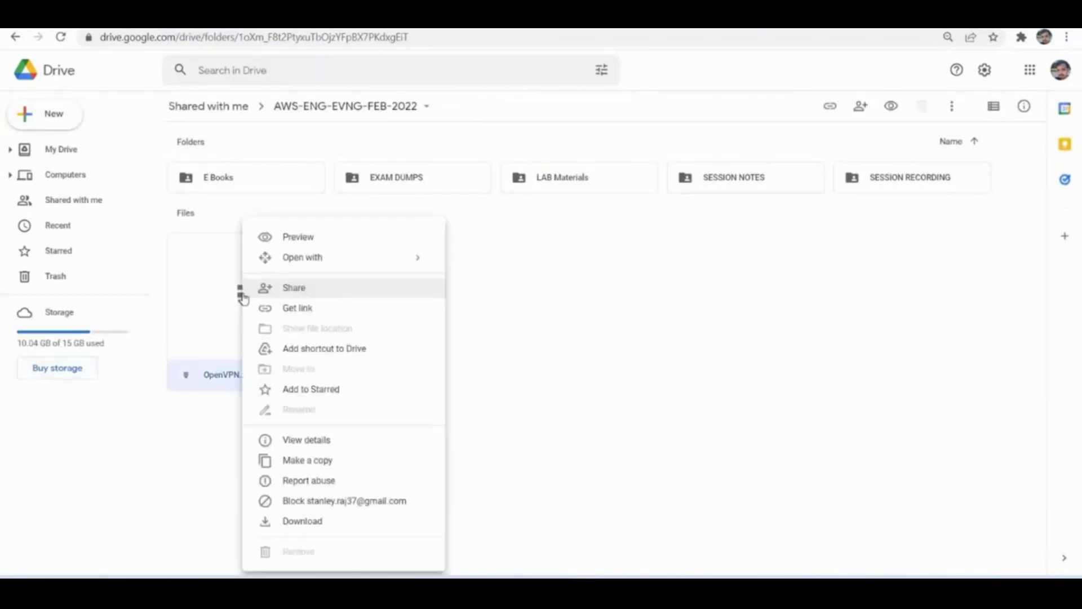
pyautogui.click(312, 521)
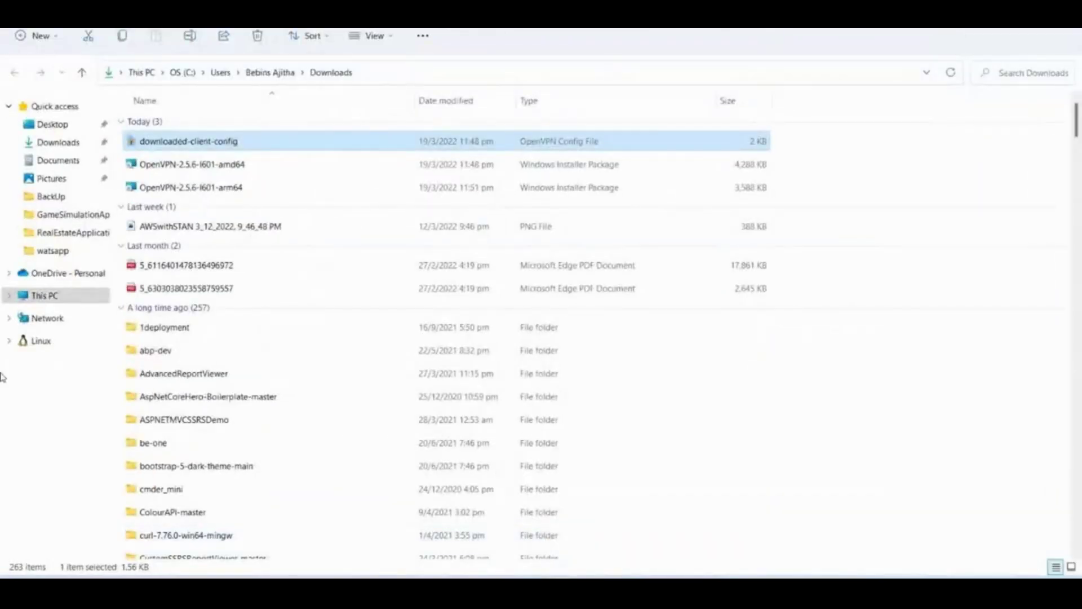
# Refresh the local Downloads folder, then reveal the downloaded OpenVPN.zip there from Chrome's download list
pyautogui.click(933, 139)
pyautogui.rightClick(932, 147)
pyautogui.click(1020, 160)
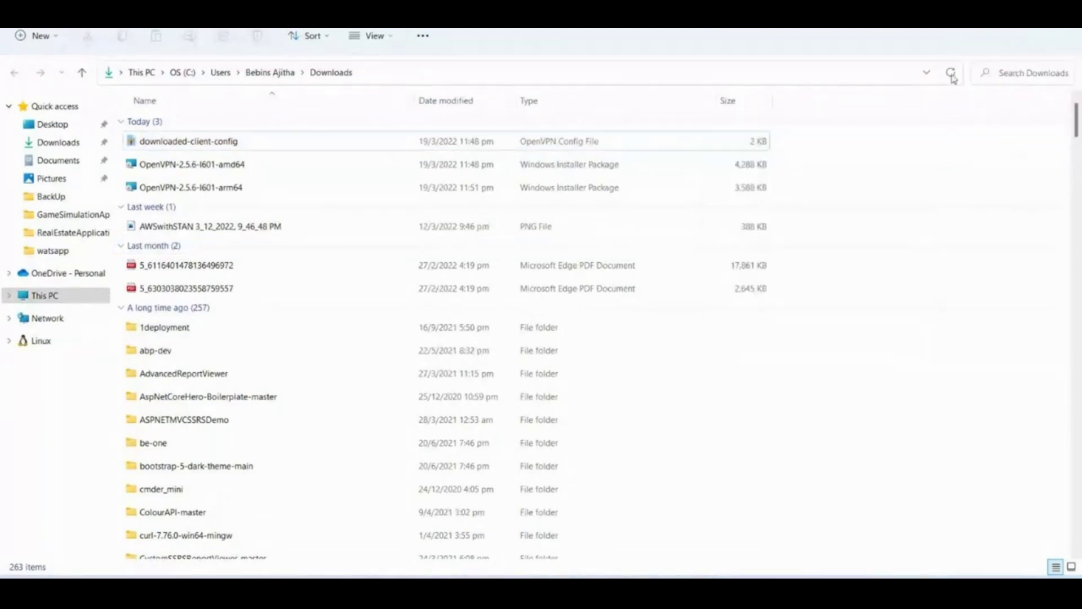
pyautogui.click(951, 74)
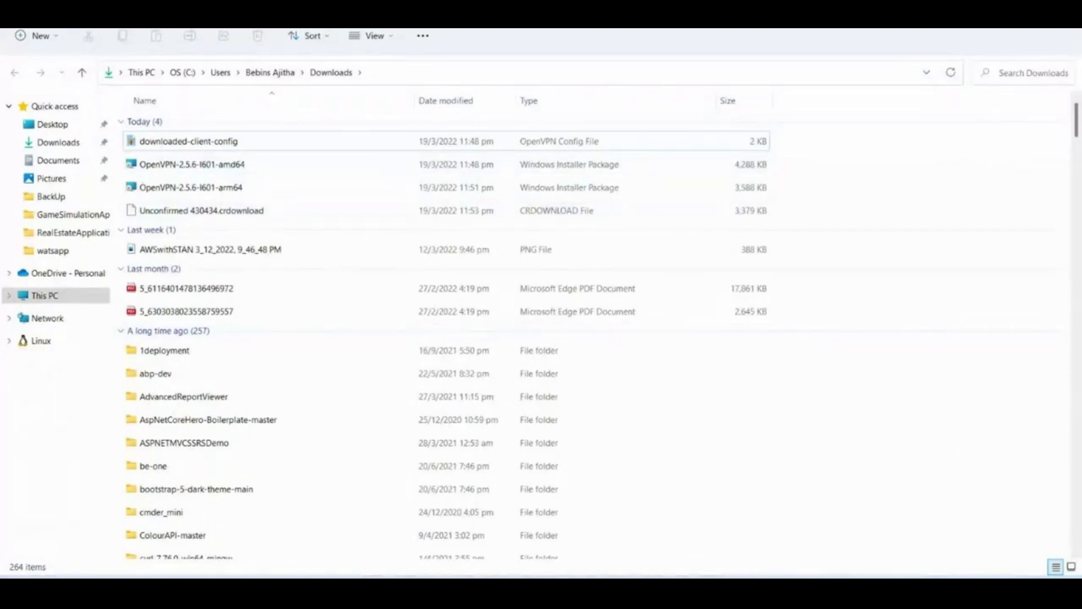
pyautogui.click(527, 530)
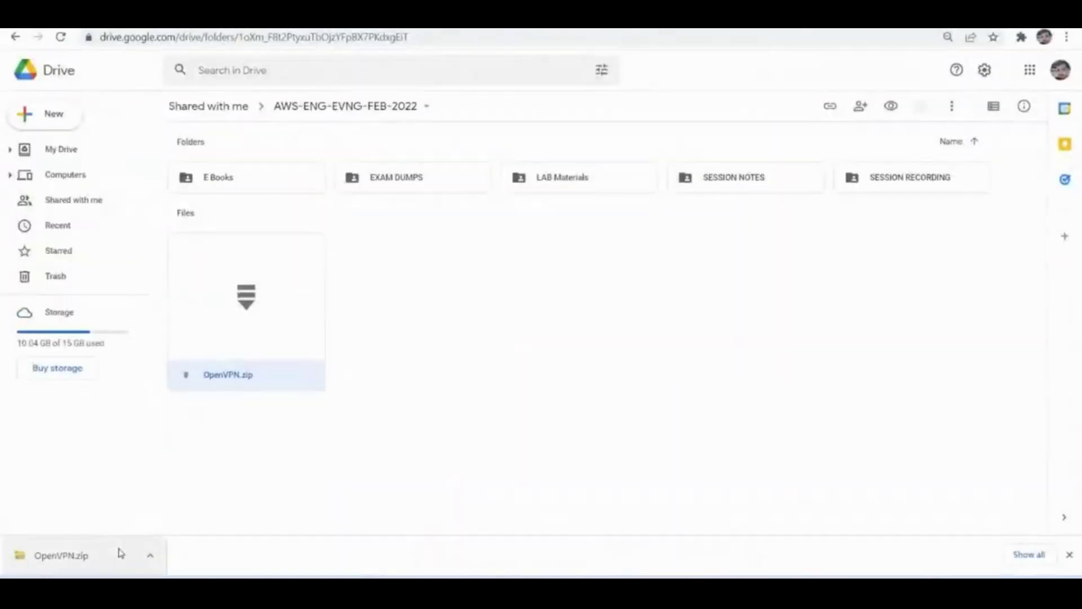
pyautogui.click(1029, 554)
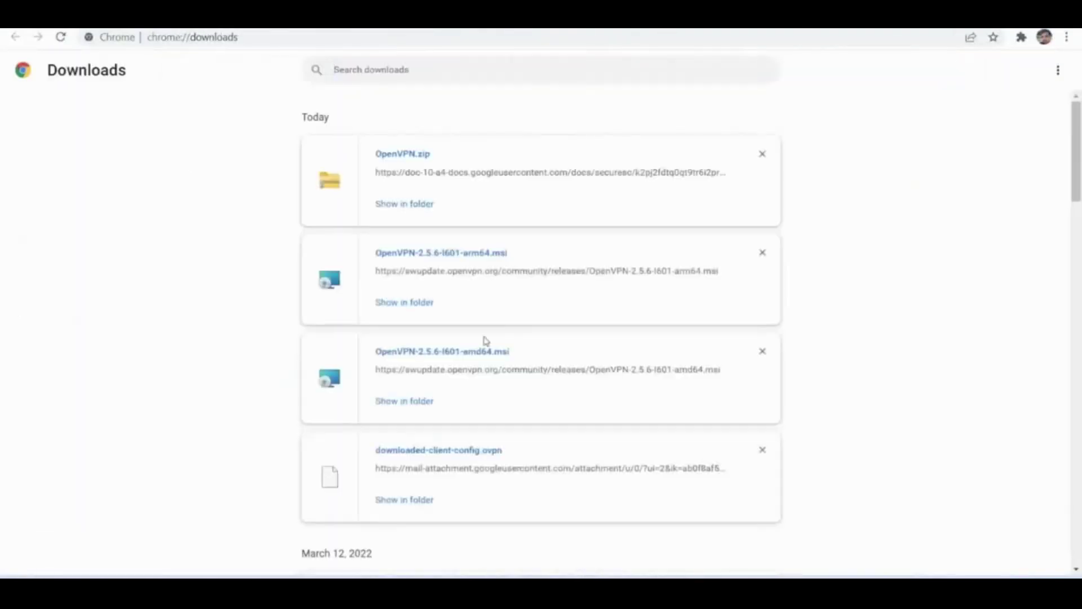
pyautogui.click(410, 203)
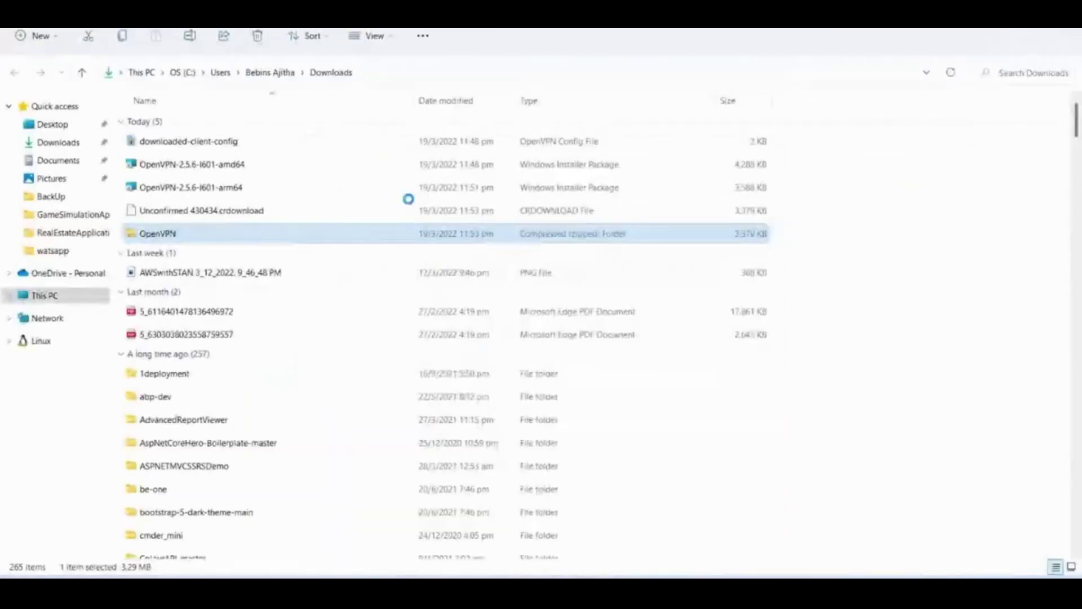
# Copy the OpenVPN zip file and open the OpenVPN folder under Program Files on the C: drive
pyautogui.rightClick(174, 235)
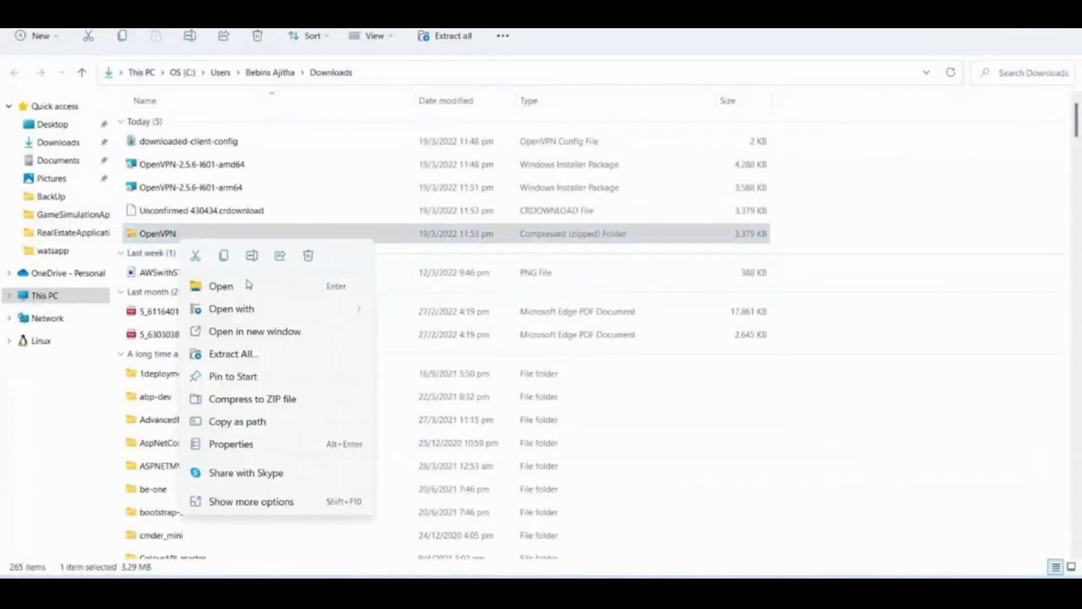
pyautogui.click(226, 257)
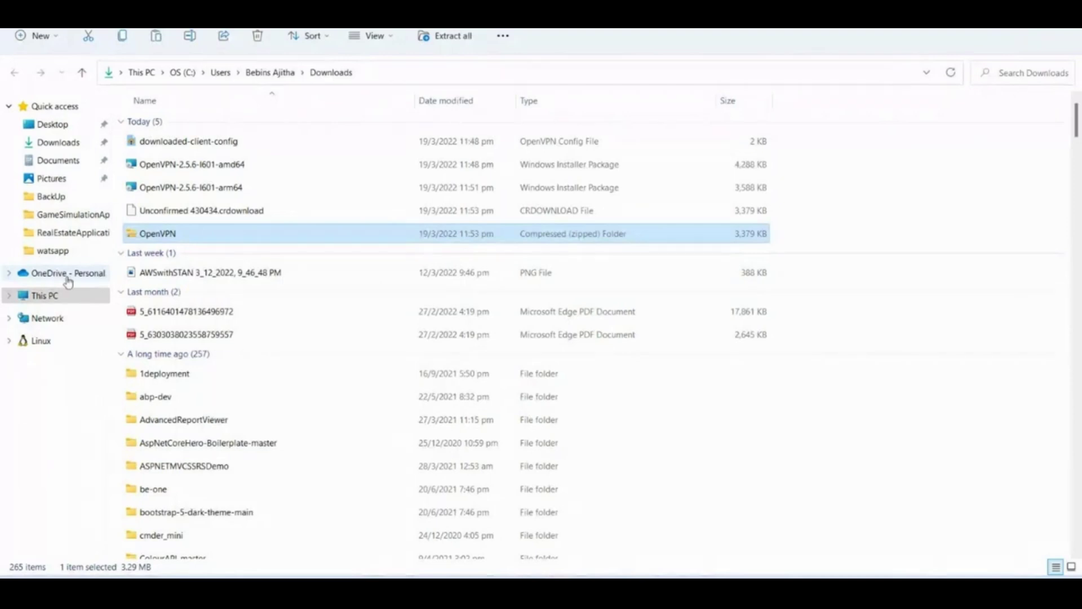
pyautogui.click(42, 296)
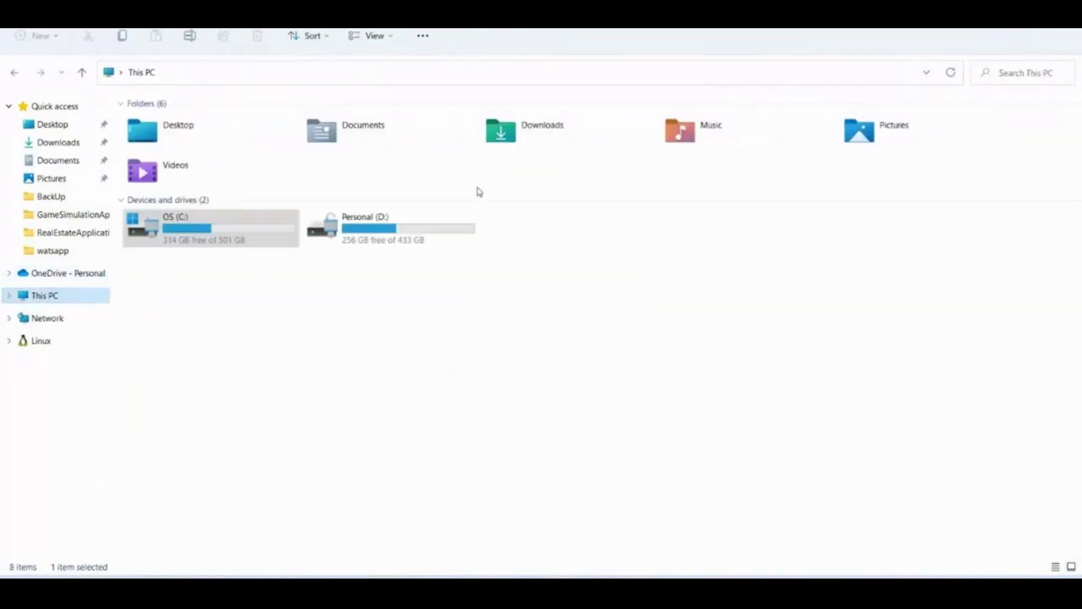
pyautogui.doubleClick(210, 241)
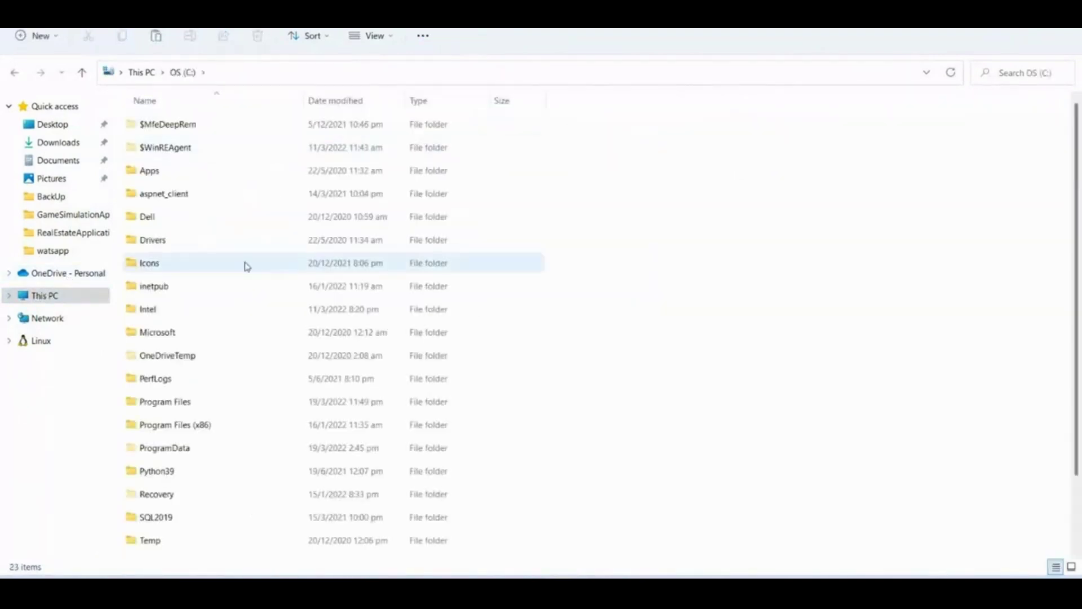
pyautogui.scroll(-2, 244, 265)
pyautogui.doubleClick(195, 319)
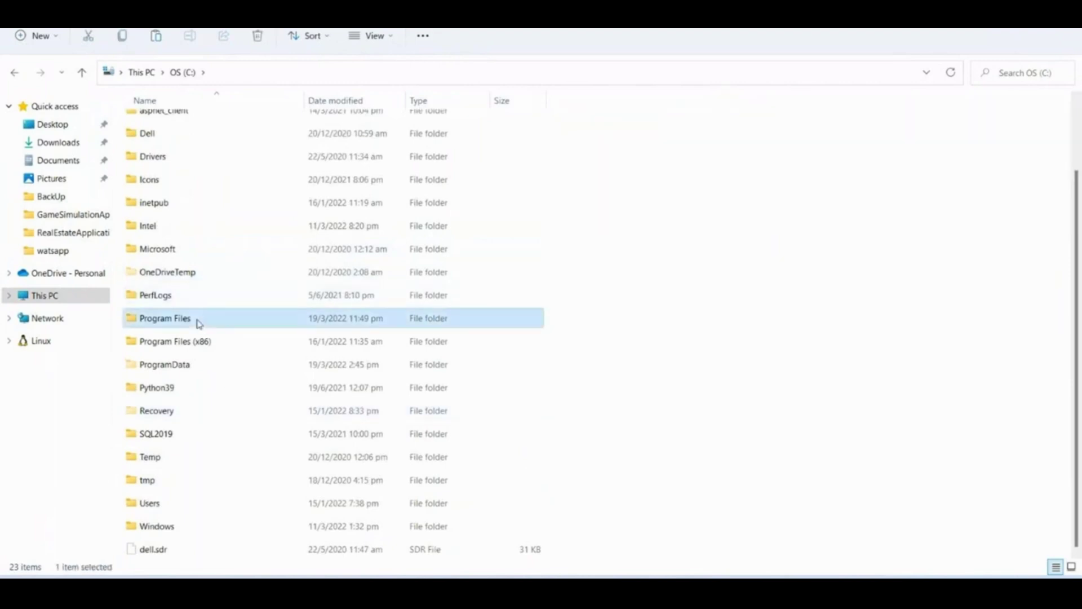
pyautogui.click(177, 319)
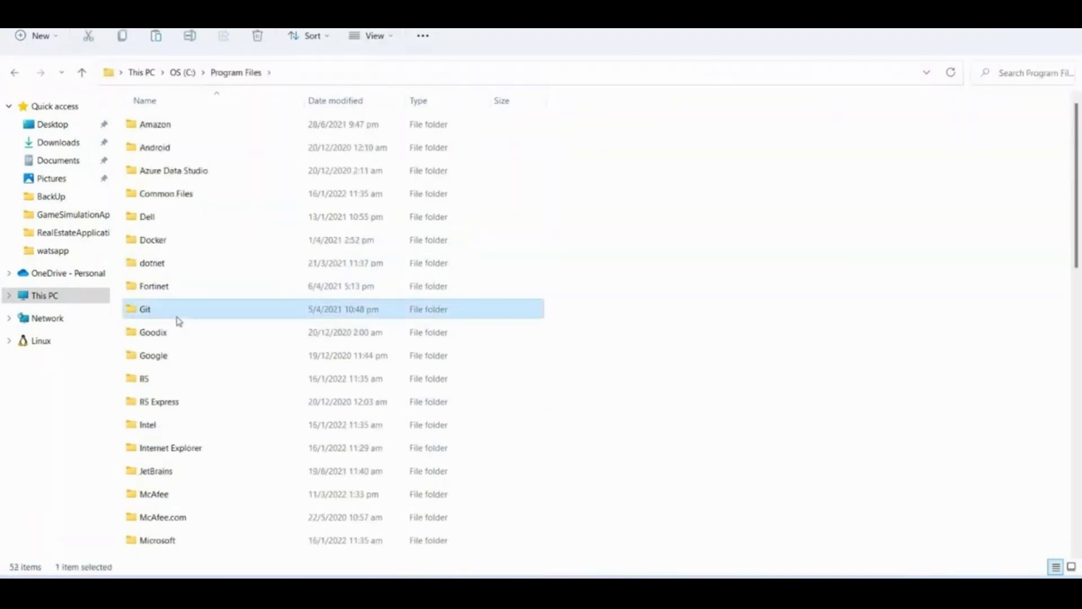
pyautogui.write('op')
pyautogui.doubleClick(186, 202)
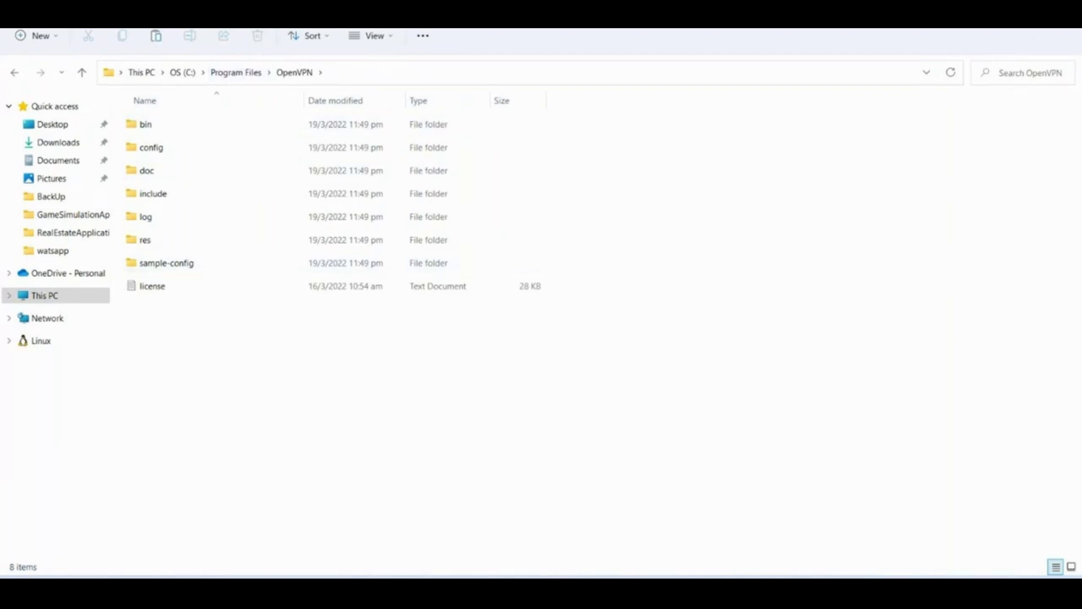
# Return to the Downloads folder and extract the OpenVPN zip into Downloads\OpenVPN, showing the extracted files on completion
pyautogui.hotkey('alt', 'Tab')
pyautogui.hotkey('alt', 'Tab')
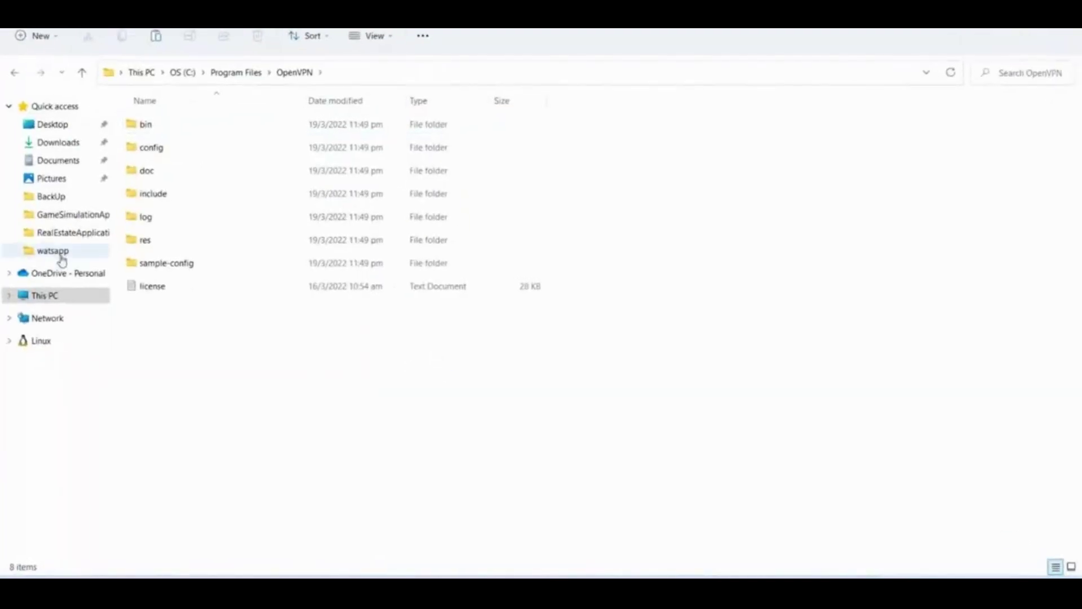
pyautogui.click(62, 142)
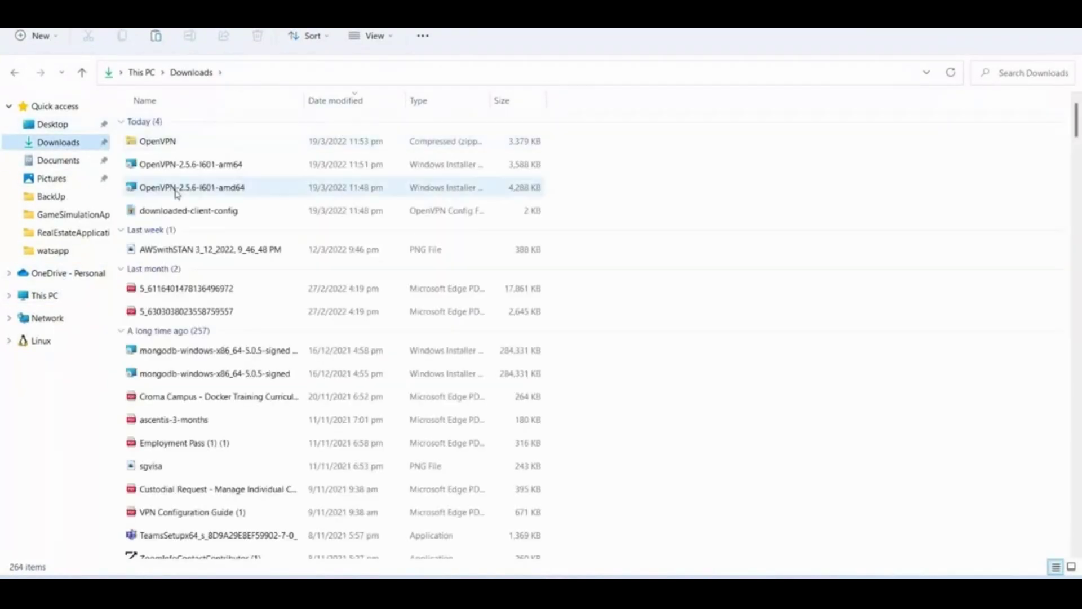
pyautogui.rightClick(163, 143)
pyautogui.click(245, 256)
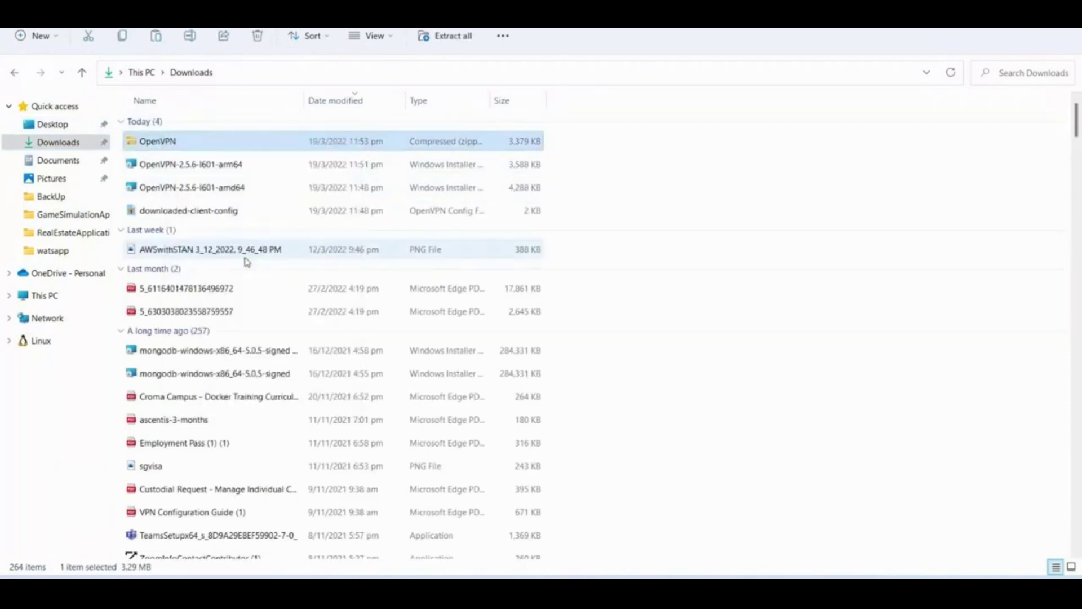
pyautogui.click(665, 438)
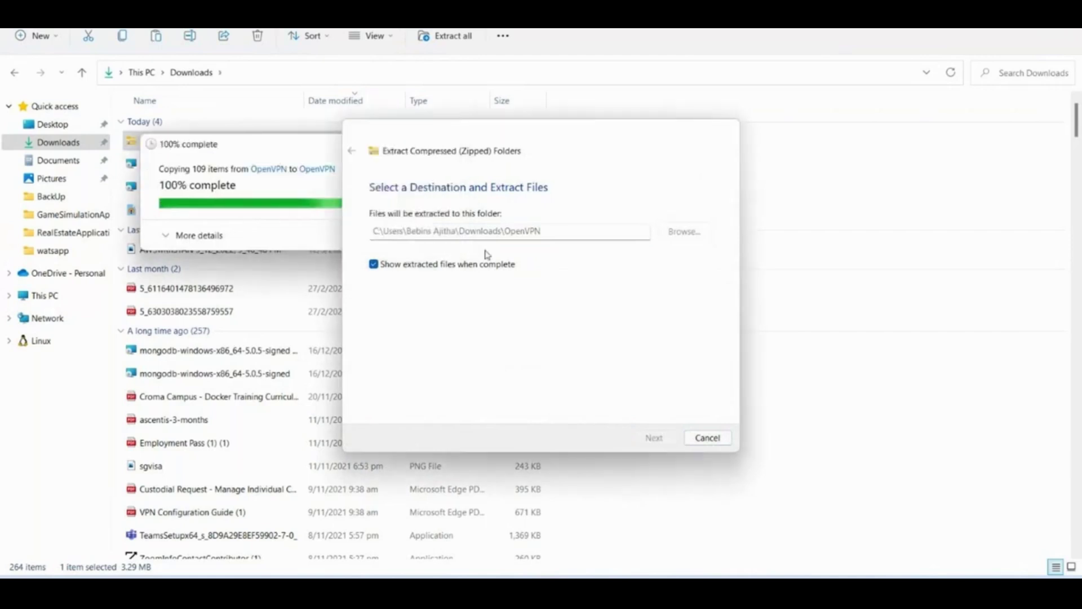
# Copy the easy-rsa folder from Downloads\OpenVPN\OpenVPN into C:\Program Files\OpenVPN, granting administrator permission
pyautogui.doubleClick(166, 127)
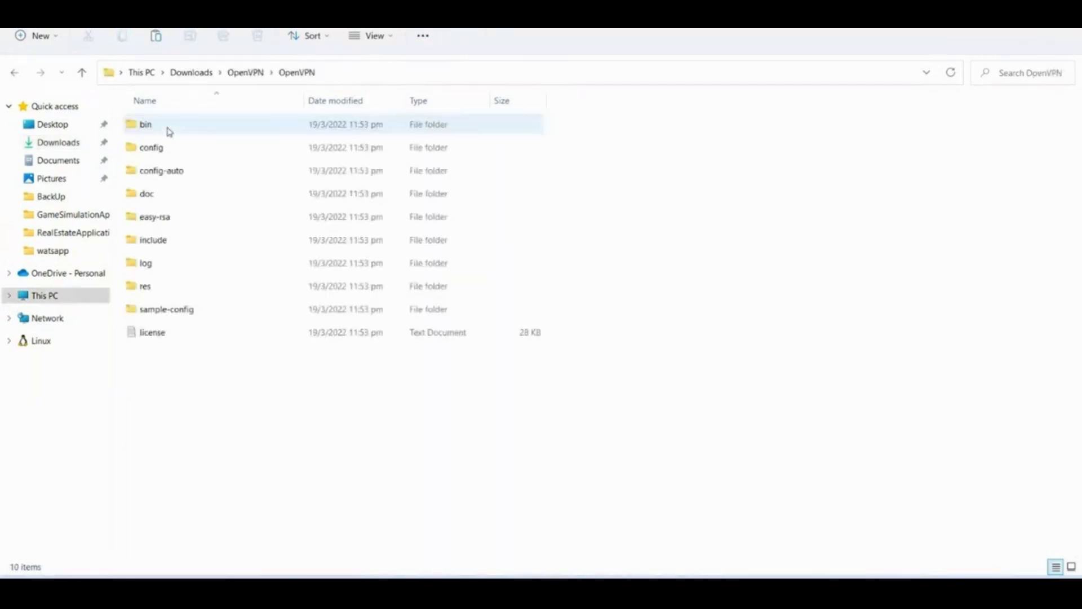
pyautogui.rightClick(175, 222)
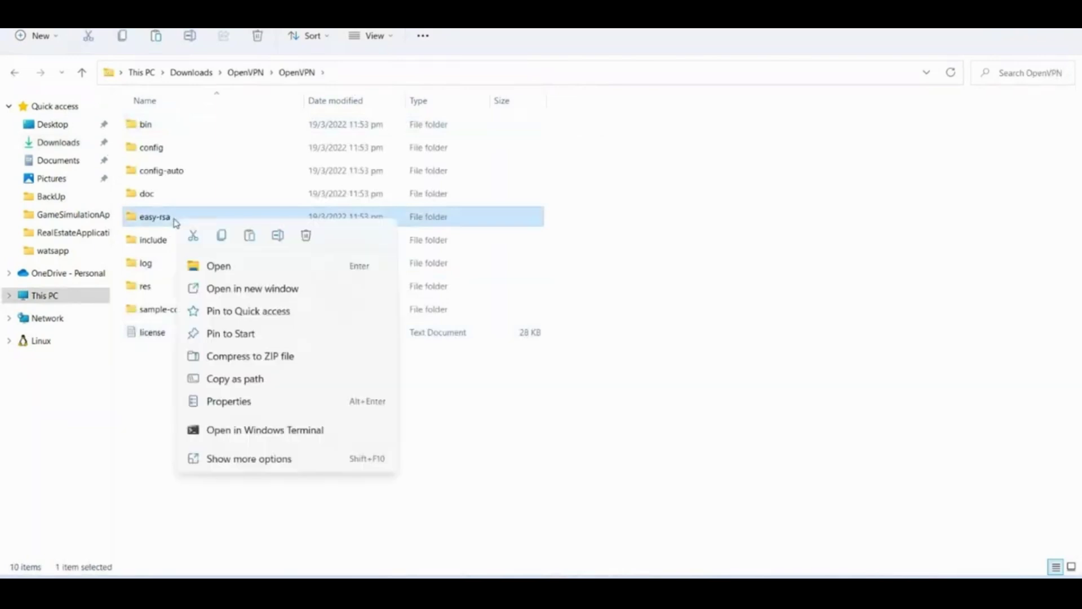
pyautogui.click(223, 236)
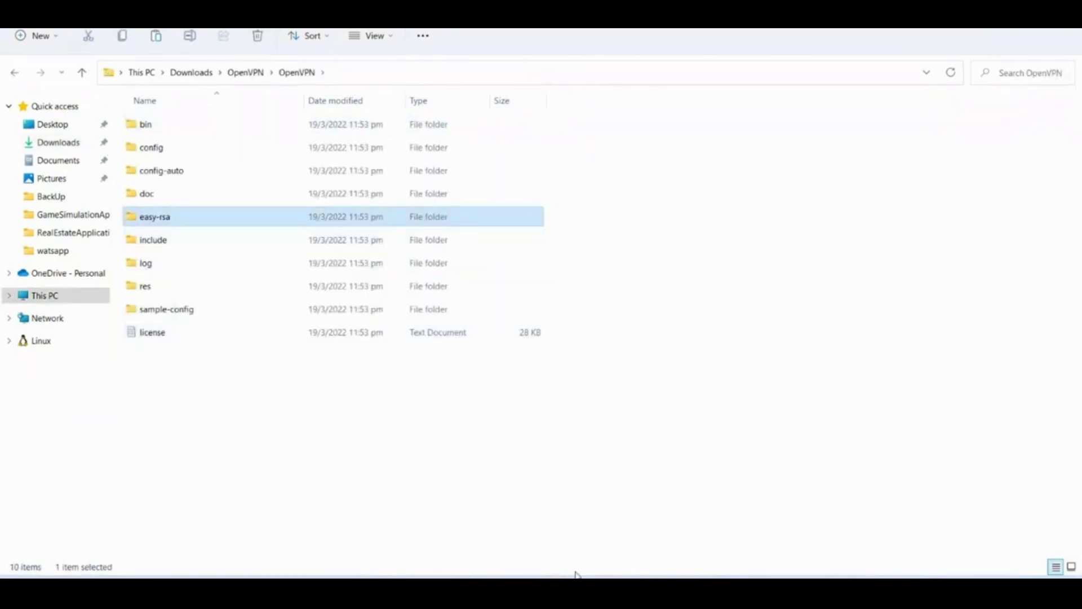
pyautogui.click(452, 525)
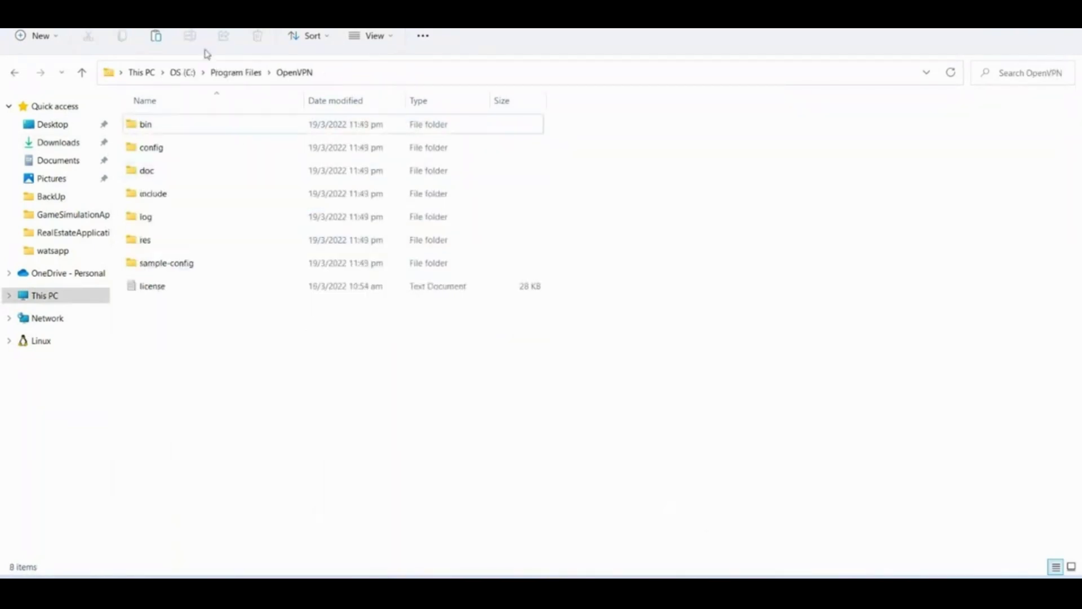
pyautogui.rightClick(231, 357)
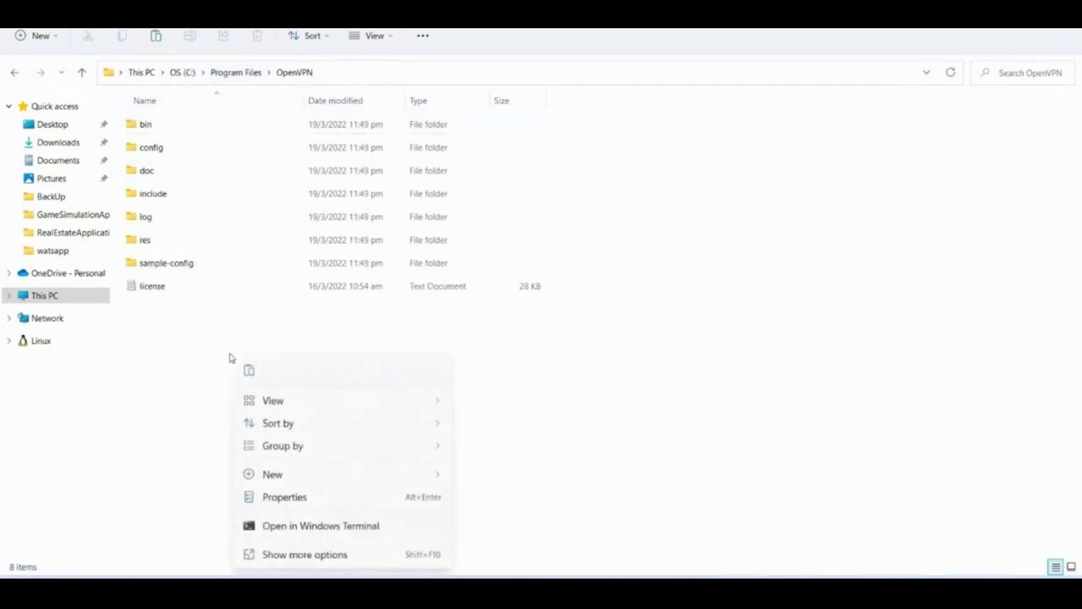
pyautogui.click(249, 371)
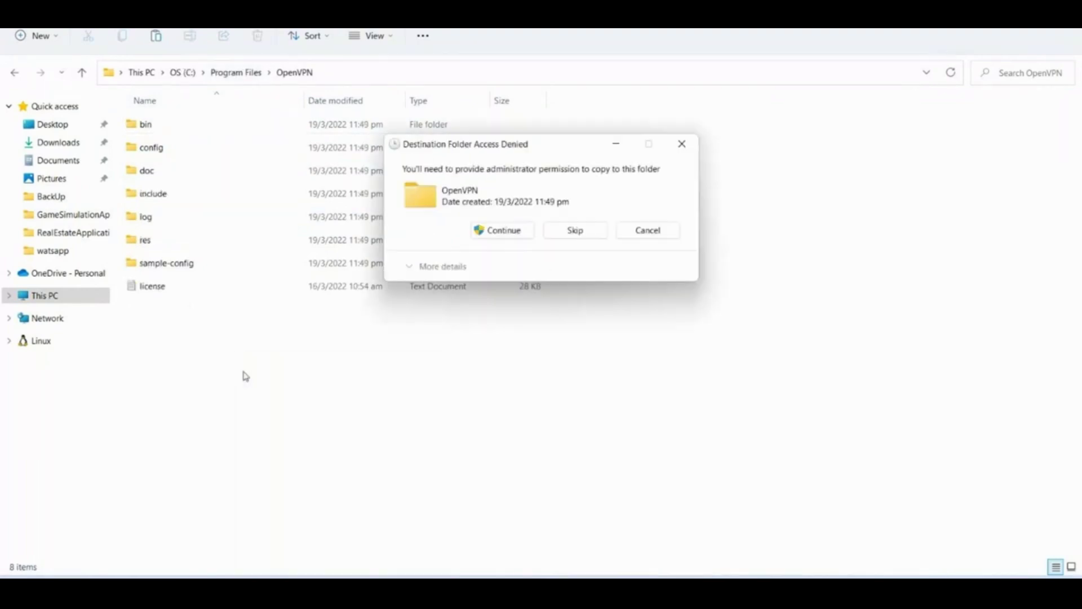
pyautogui.click(506, 233)
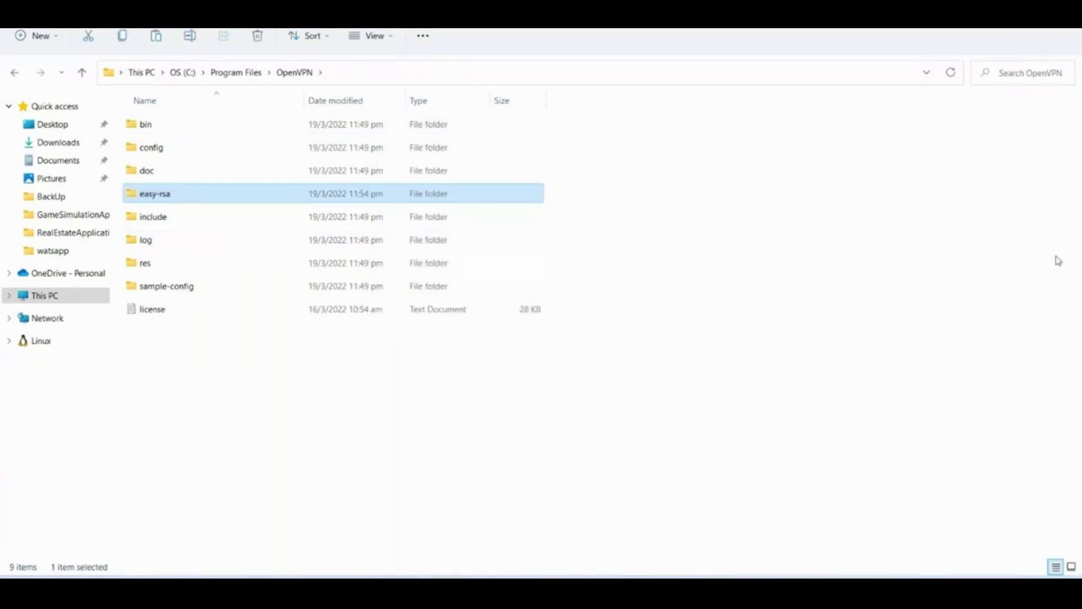
# Refresh the Program Files\OpenVPN folder, connect OpenVPN GUI to the VPN, and check its connection status
pyautogui.click(856, 180)
pyautogui.rightClick(856, 180)
pyautogui.click(811, 251)
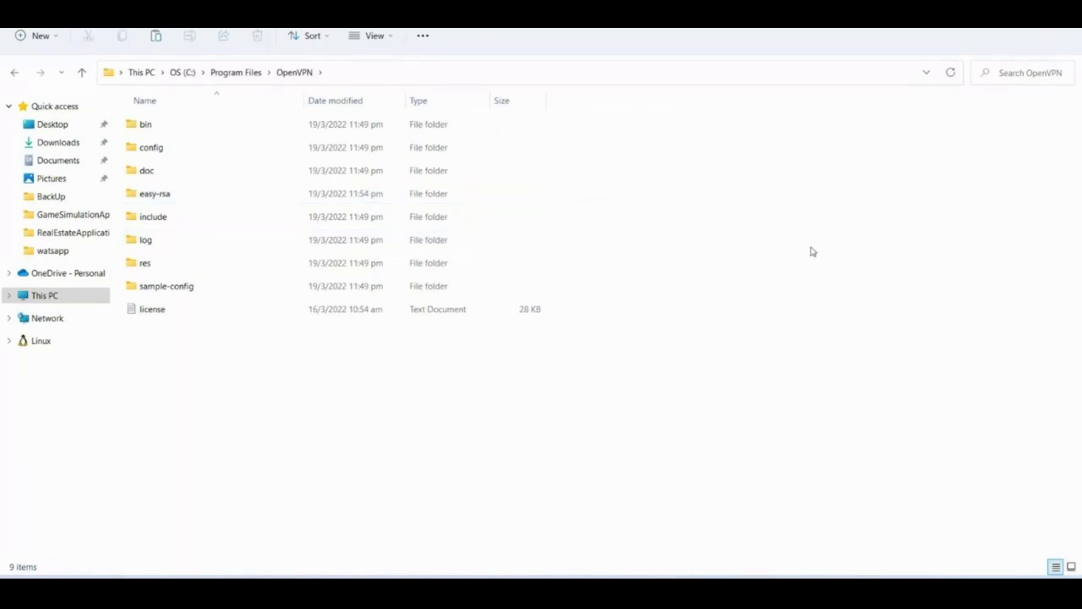
pyautogui.click(953, 72)
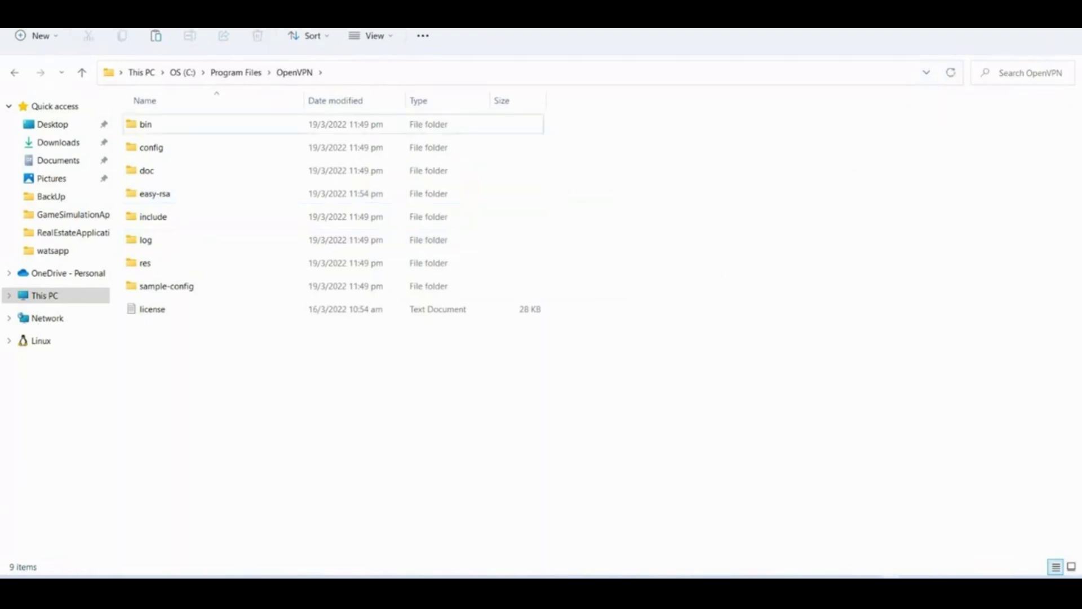
pyautogui.click(890, 591)
pyautogui.rightClick(891, 552)
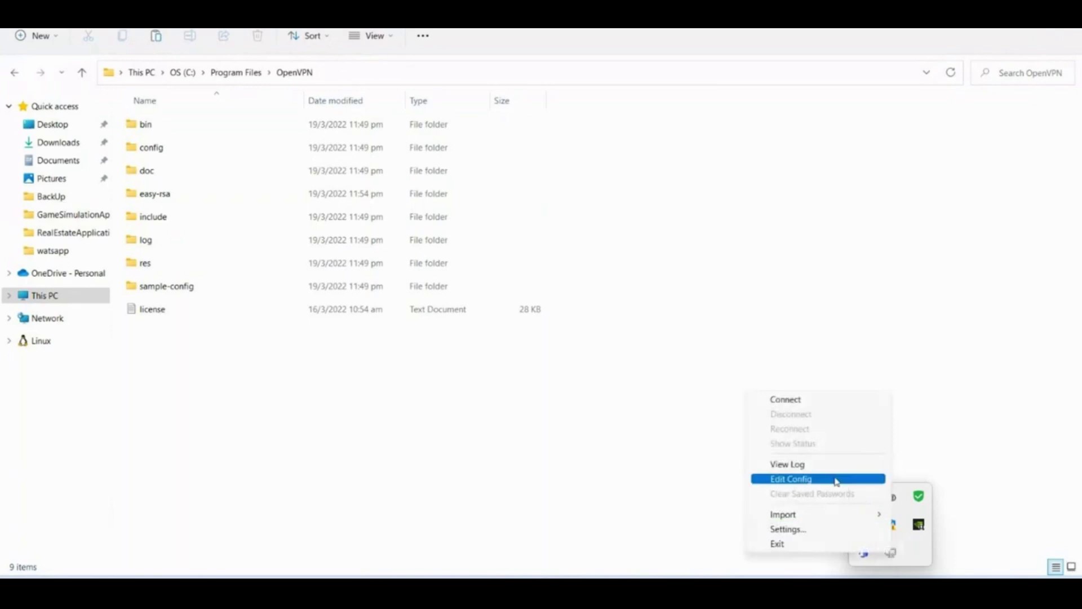
pyautogui.click(821, 402)
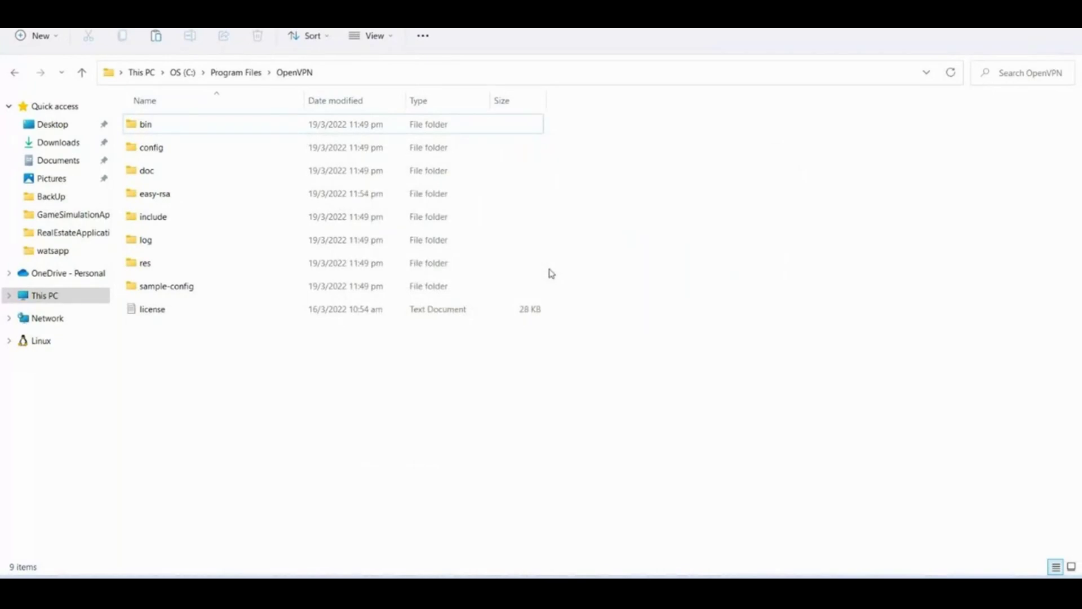
pyautogui.click(890, 586)
pyautogui.moveTo(891, 557)
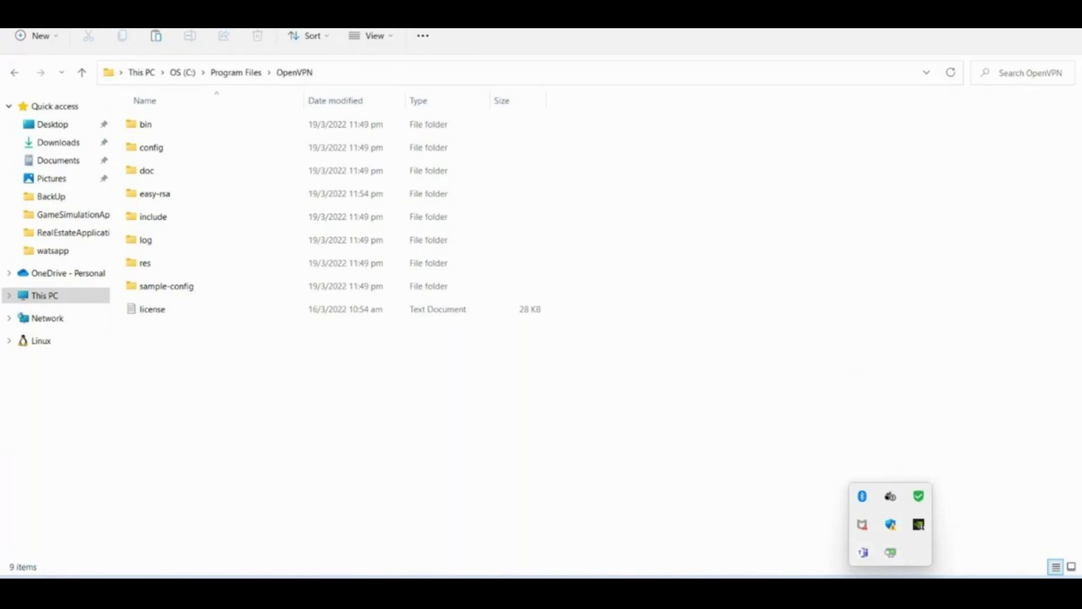
# Open Command Prompt as administrator and ping 172.31.16.218 over the VPN
pyautogui.moveTo(418, 592)
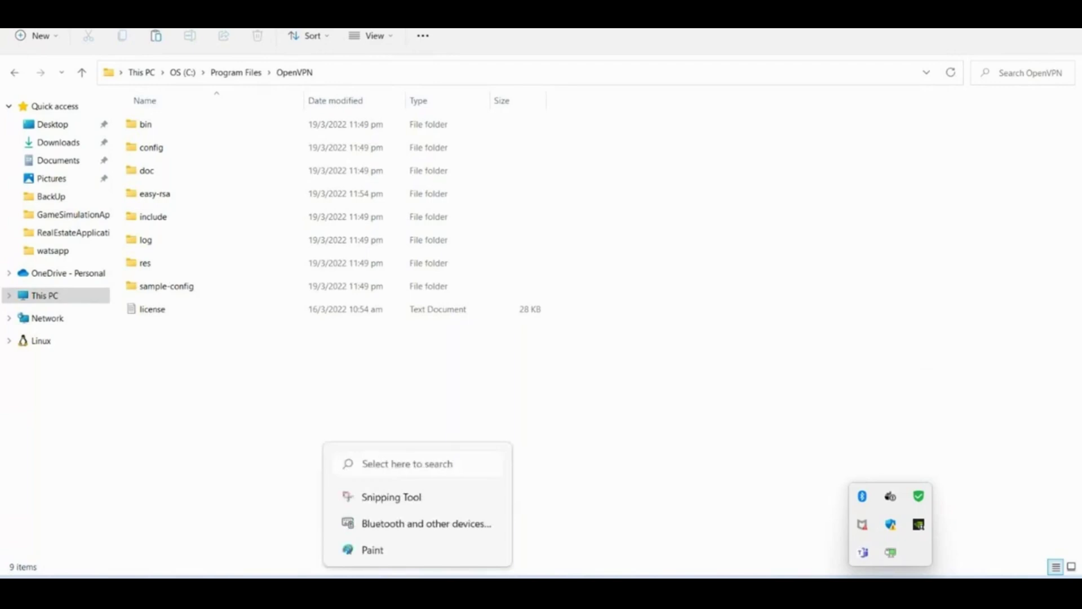
pyautogui.click(418, 592)
pyautogui.write('comm')
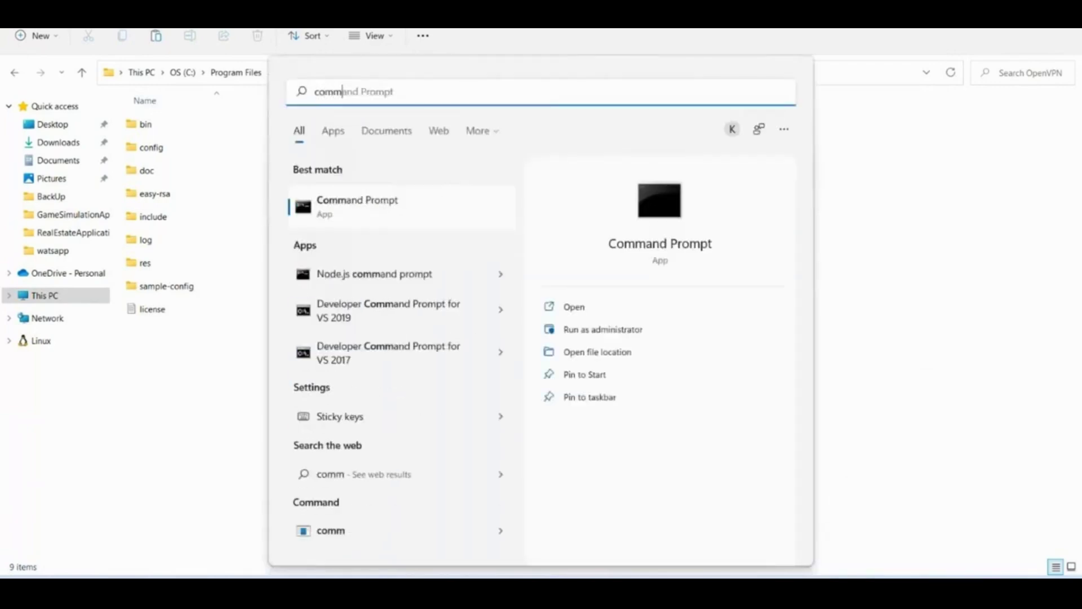
pyautogui.rightClick(337, 218)
pyautogui.click(403, 238)
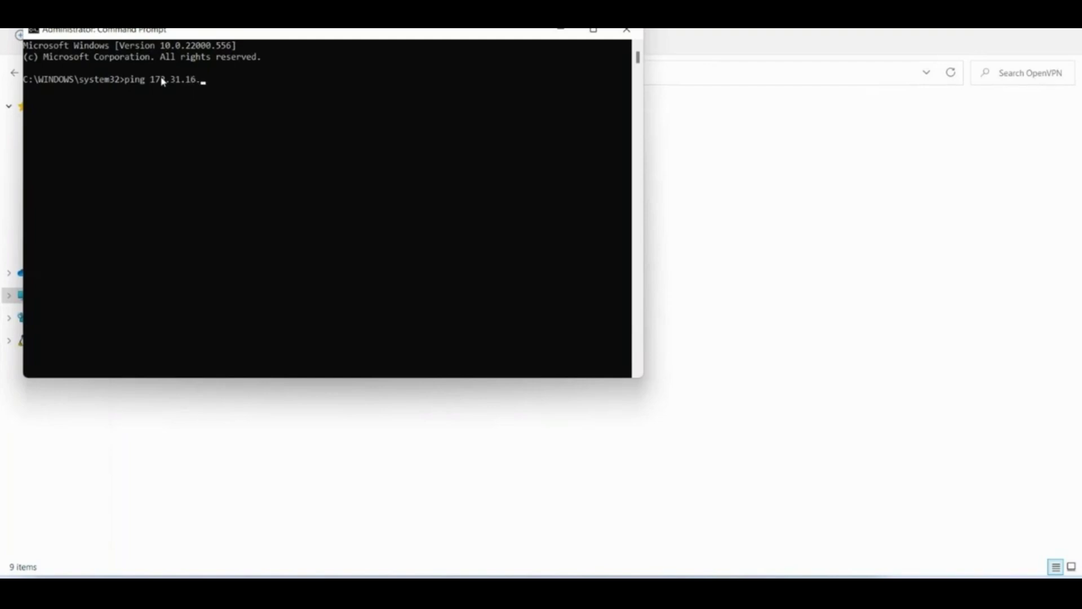
pyautogui.press('Return')
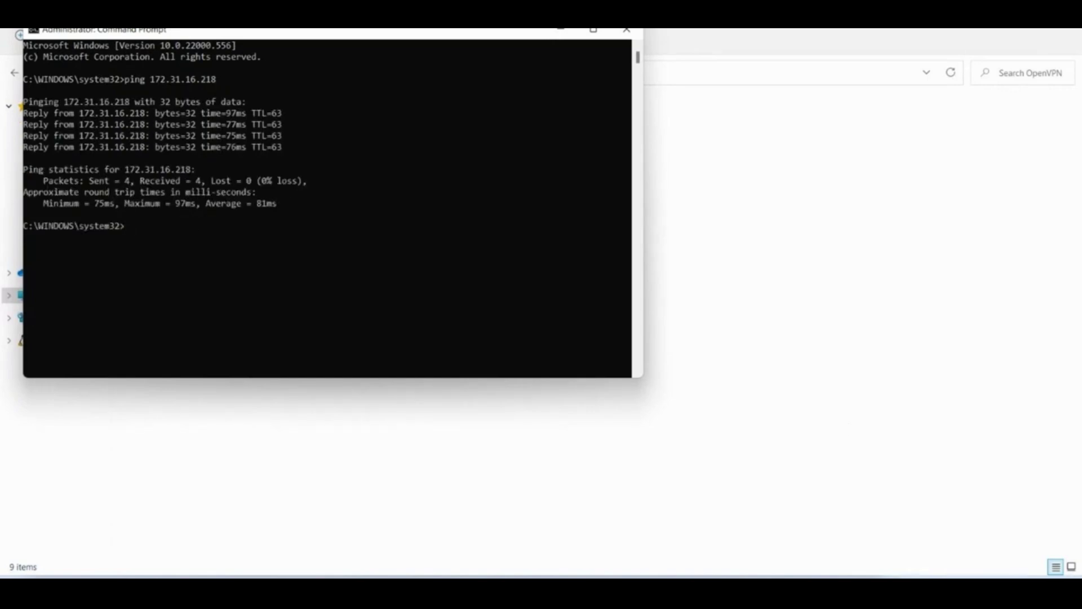
# Disconnect the OpenVPN connection and ping 172.31.16.218 again without the VPN
pyautogui.click(890, 591)
pyautogui.rightClick(890, 553)
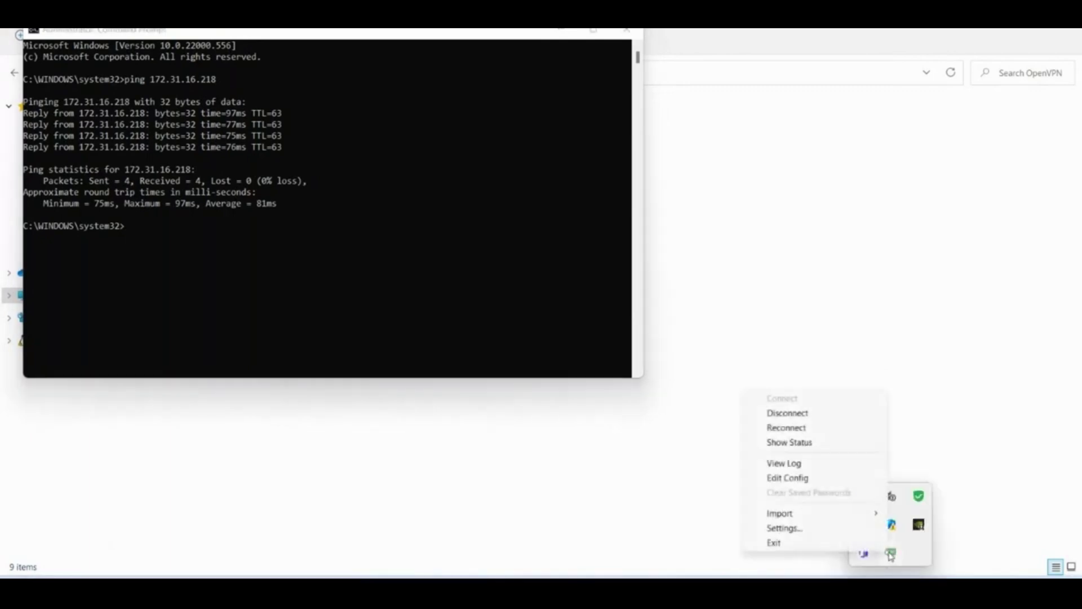
pyautogui.click(806, 416)
pyautogui.click(161, 226)
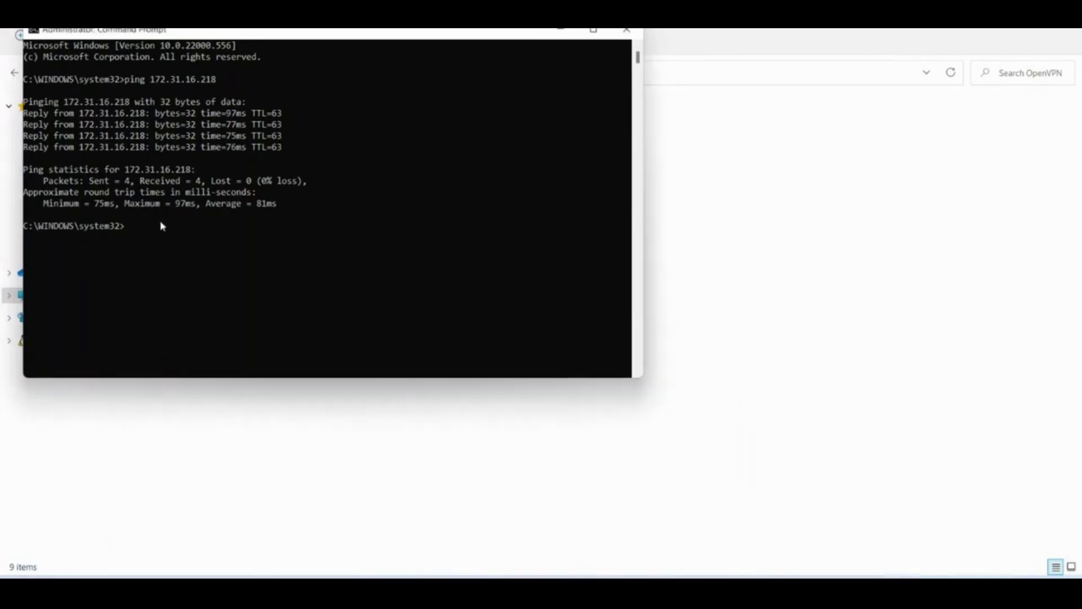
pyautogui.write('ping 172.31.16.218')
pyautogui.press('Return')
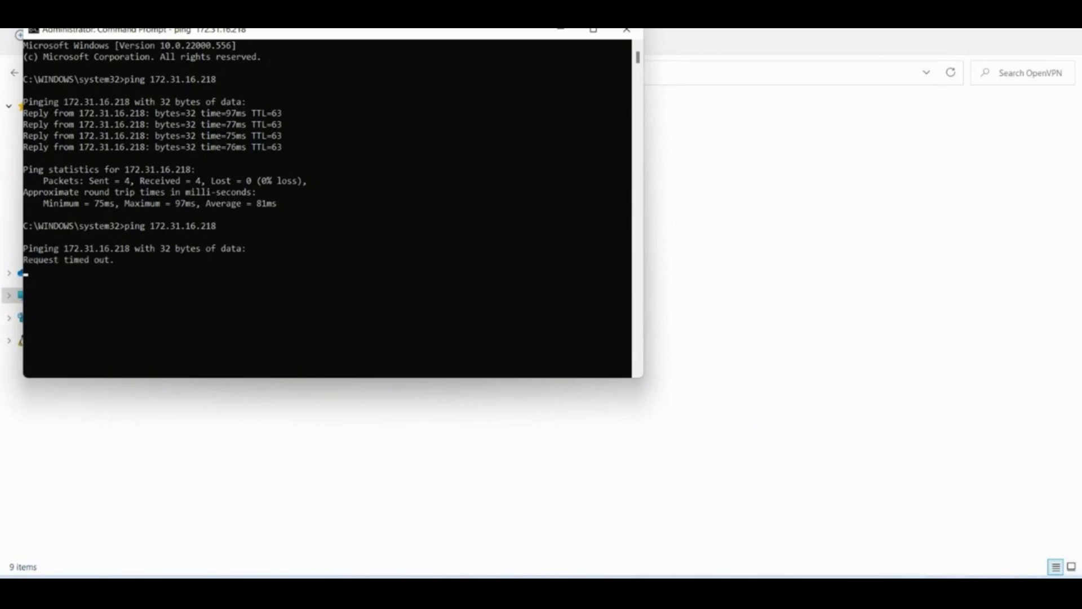
# Connect OpenVPN again and repeat the ping to 172.31.16.218 in Command Prompt
pyautogui.click(891, 592)
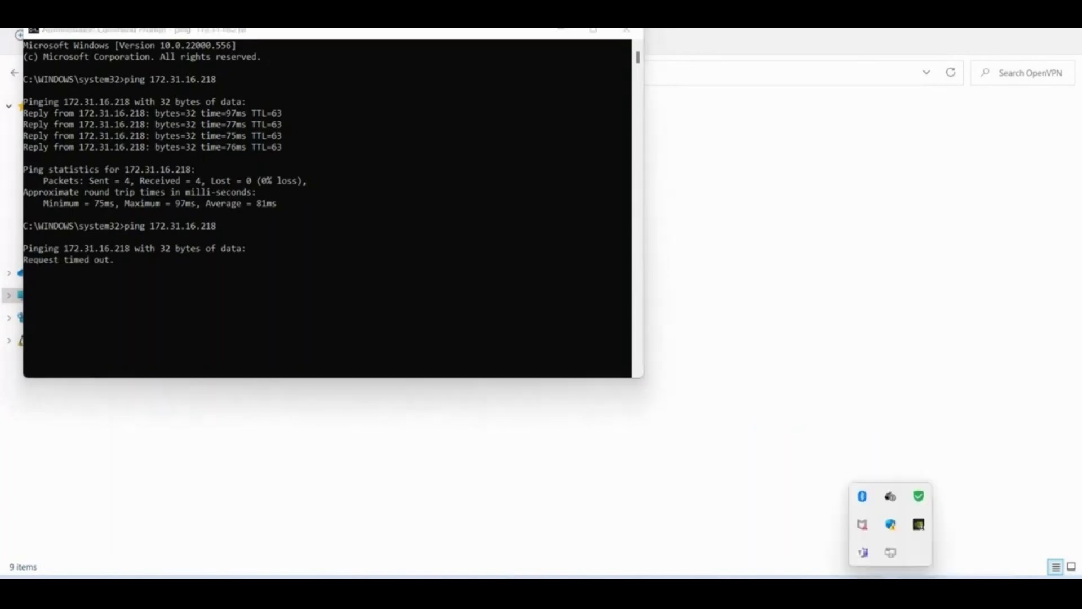
pyautogui.rightClick(891, 555)
pyautogui.click(812, 401)
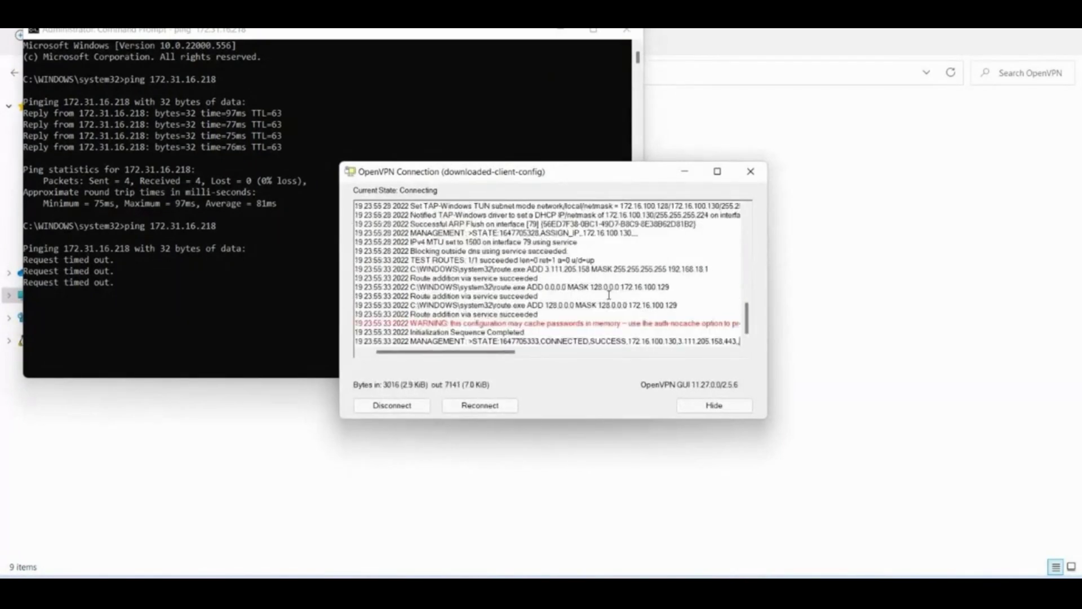
pyautogui.click(144, 316)
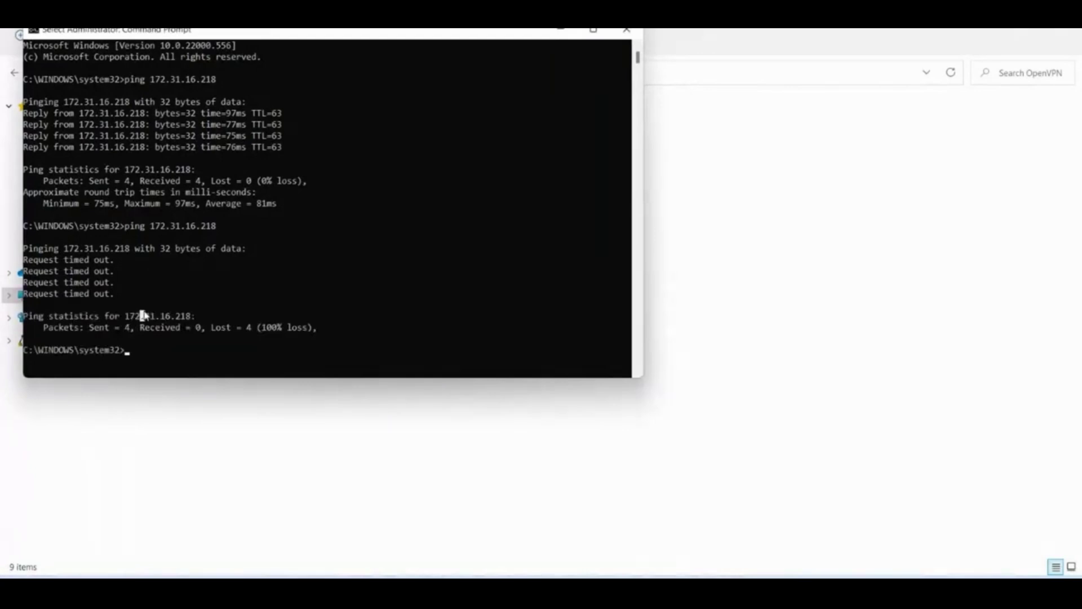
pyautogui.press('Escape')
pyautogui.press('Up')
pyautogui.press('Return')
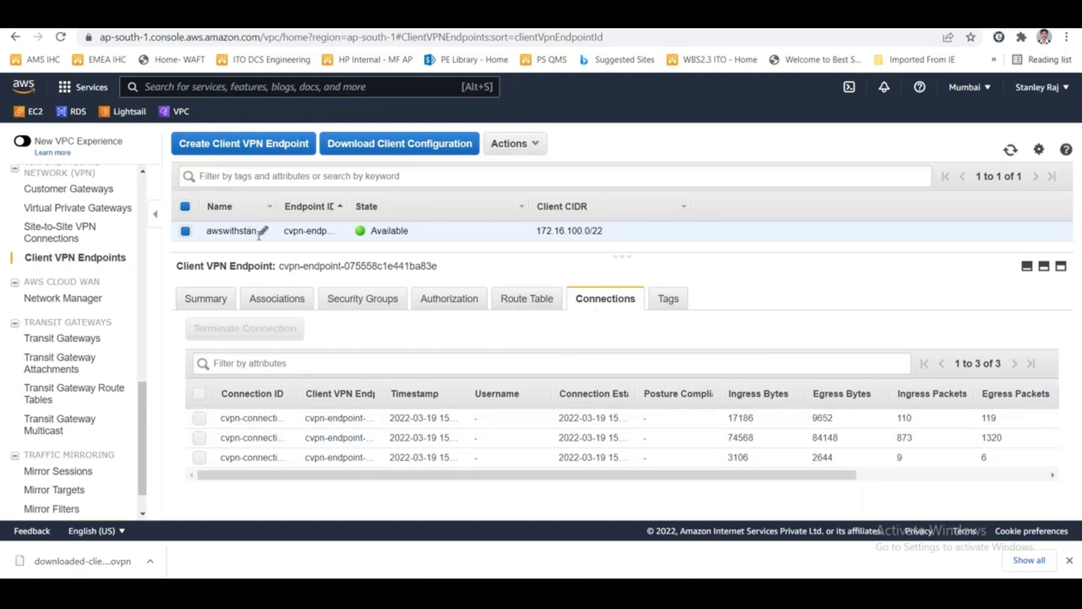
# In the AWS console, widen the Connection ID and Connection Established Time columns and examine each connection's client IP and status
pyautogui.moveTo(299, 393); pyautogui.dragTo(339, 389)
pyautogui.moveTo(689, 393); pyautogui.dragTo(747, 390)
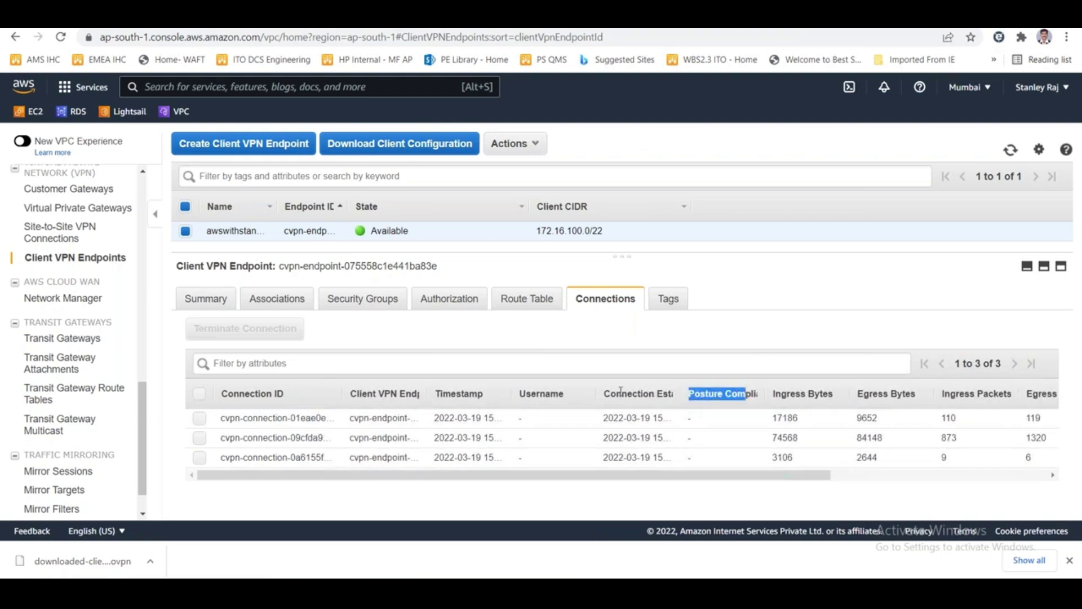
pyautogui.moveTo(683, 395); pyautogui.dragTo(750, 391)
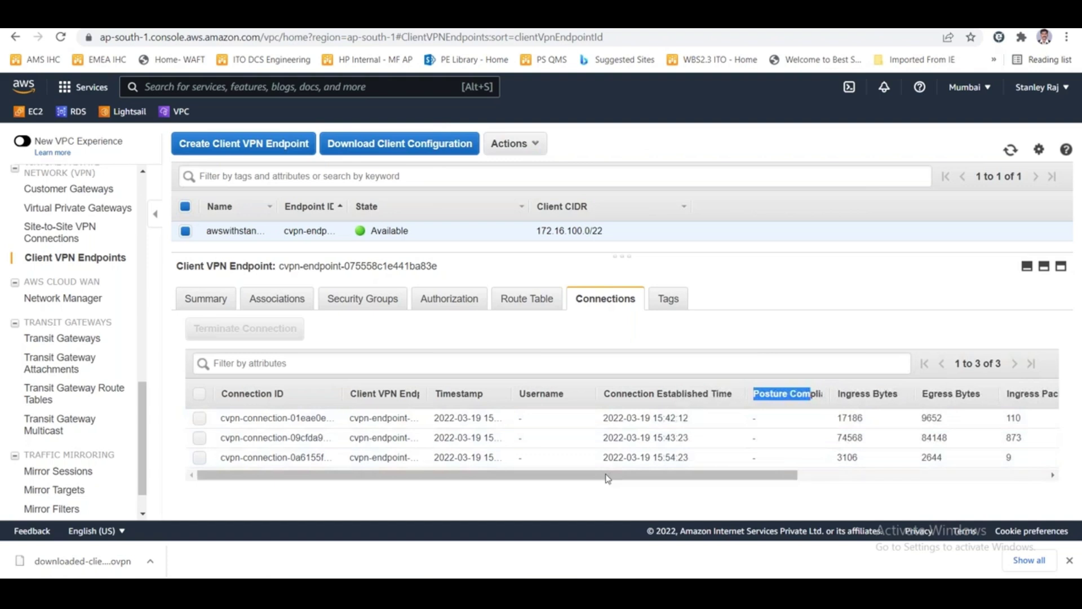
pyautogui.moveTo(792, 475); pyautogui.dragTo(1059, 478)
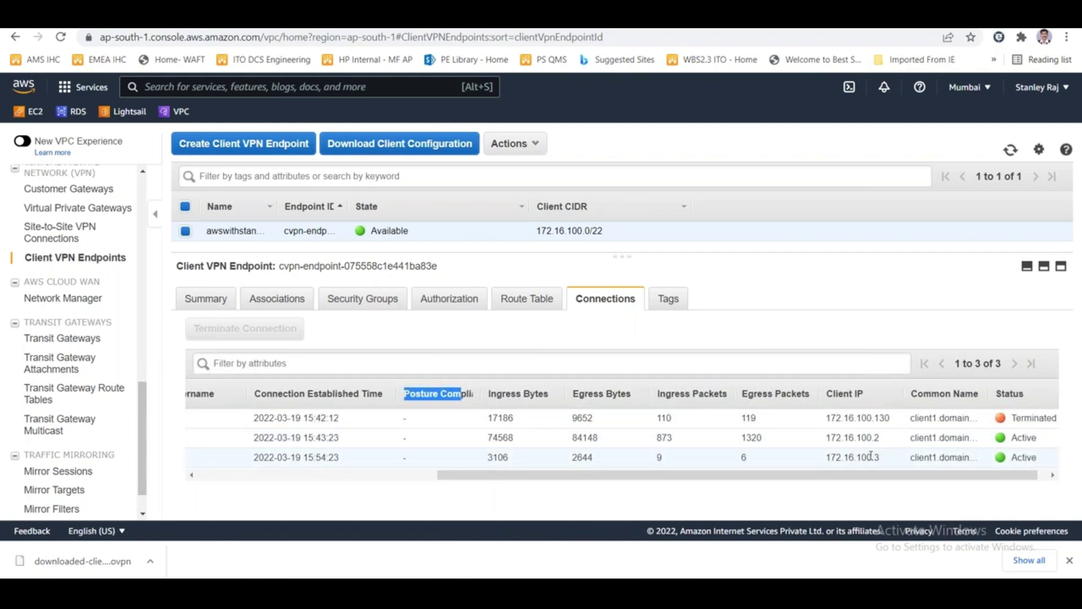
# Try to terminate the VPN connection with client IP 172.16.100.3, returning to the connections list and deselecting it
pyautogui.click(849, 457)
pyautogui.moveTo(614, 476); pyautogui.dragTo(349, 488)
pyautogui.click(239, 330)
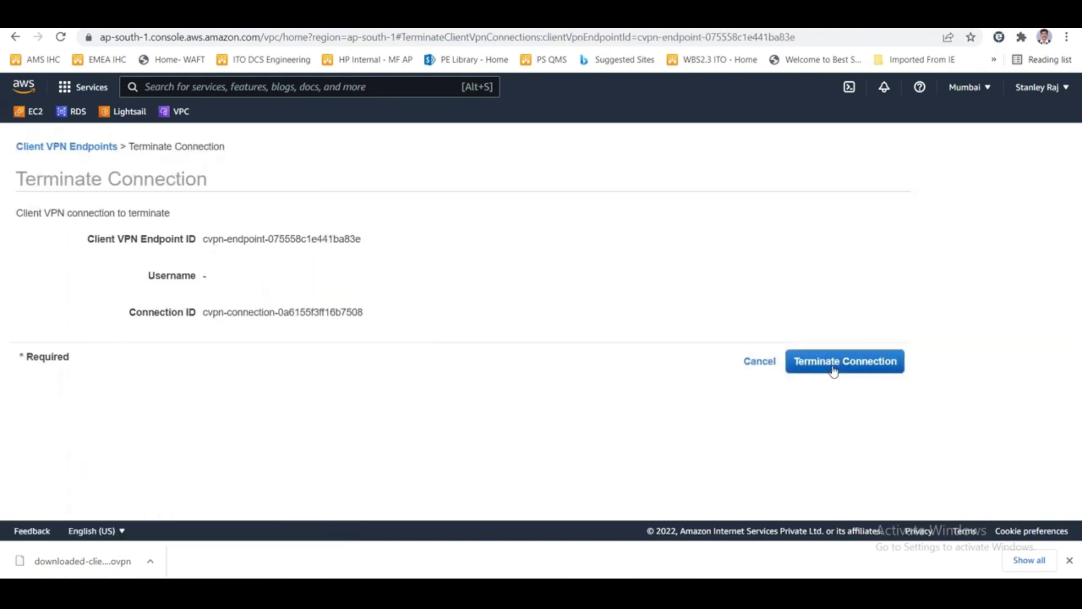
pyautogui.click(834, 368)
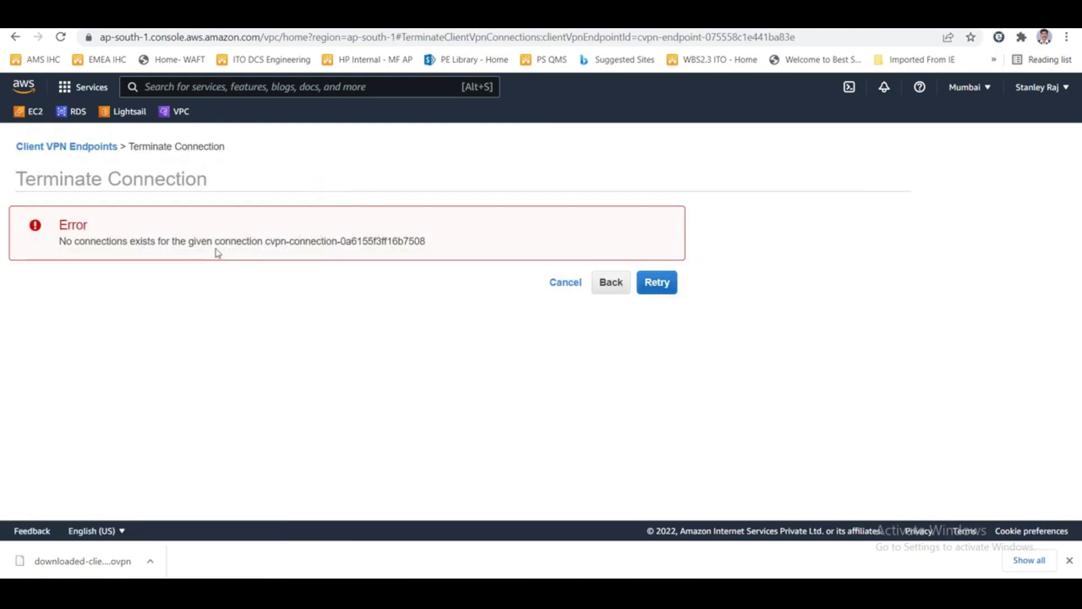
pyautogui.click(602, 282)
pyautogui.moveTo(788, 356); pyautogui.dragTo(811, 370)
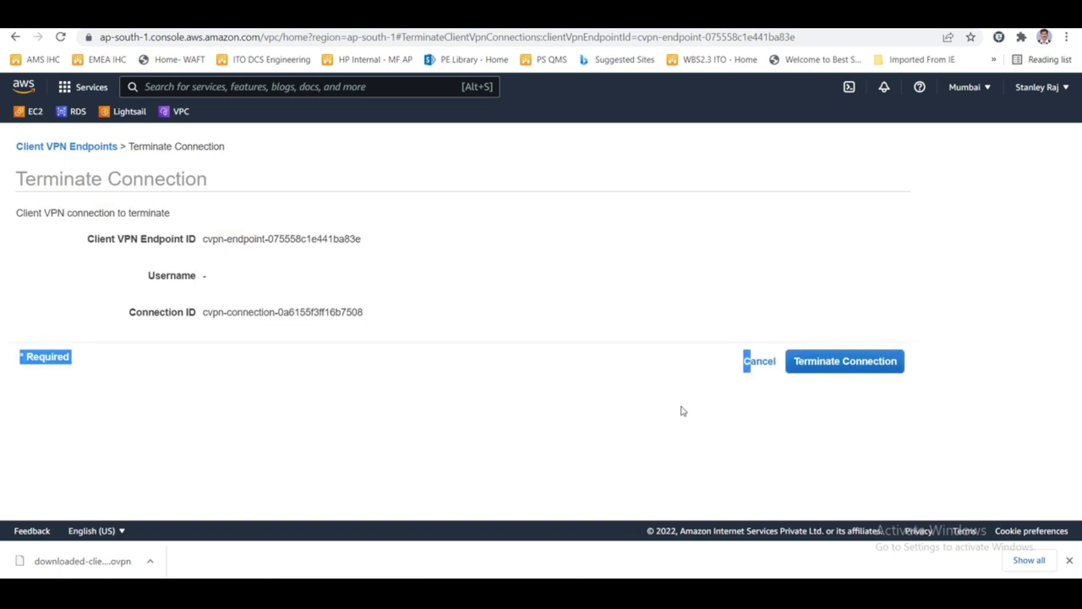
pyautogui.click(755, 361)
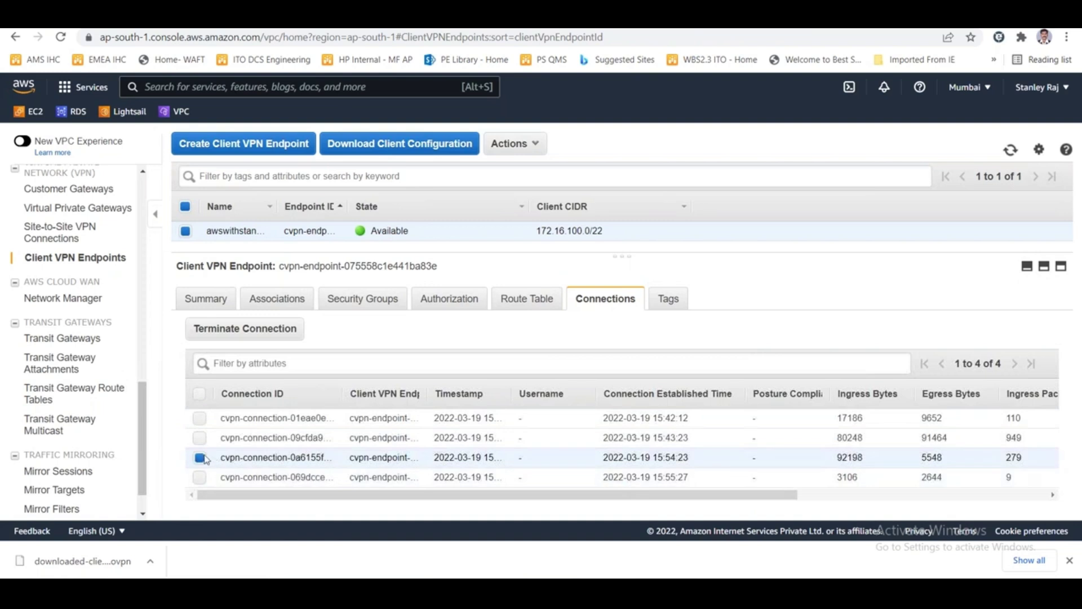
pyautogui.click(200, 457)
# Refresh the Client VPN endpoint and examine each connection's client IP and status, including 172.16.100.2
pyautogui.moveTo(616, 495); pyautogui.dragTo(865, 498)
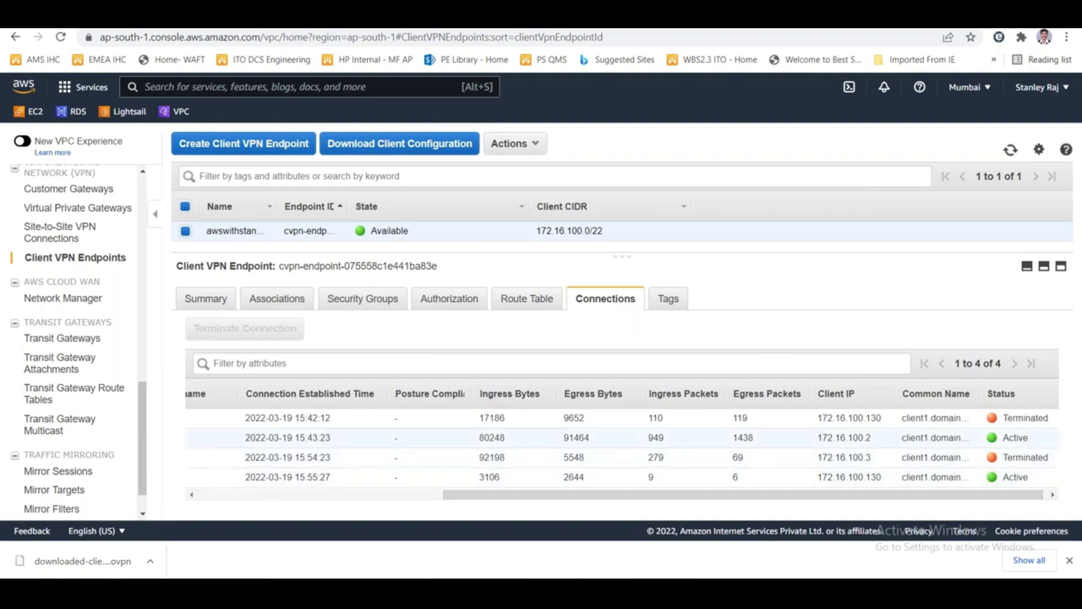
pyautogui.click(1011, 151)
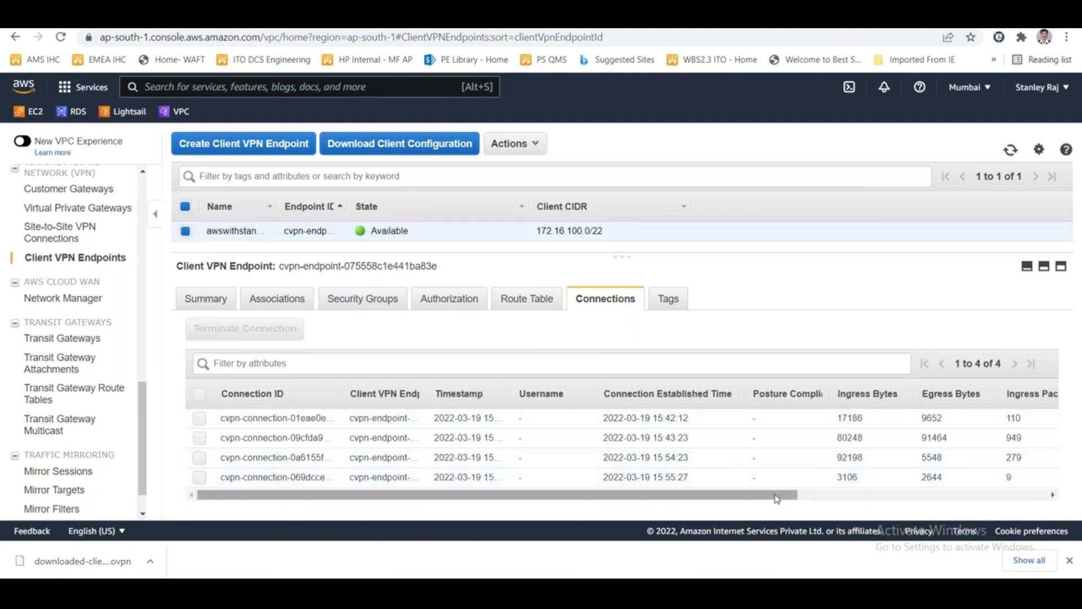
pyautogui.moveTo(783, 495); pyautogui.dragTo(1055, 497)
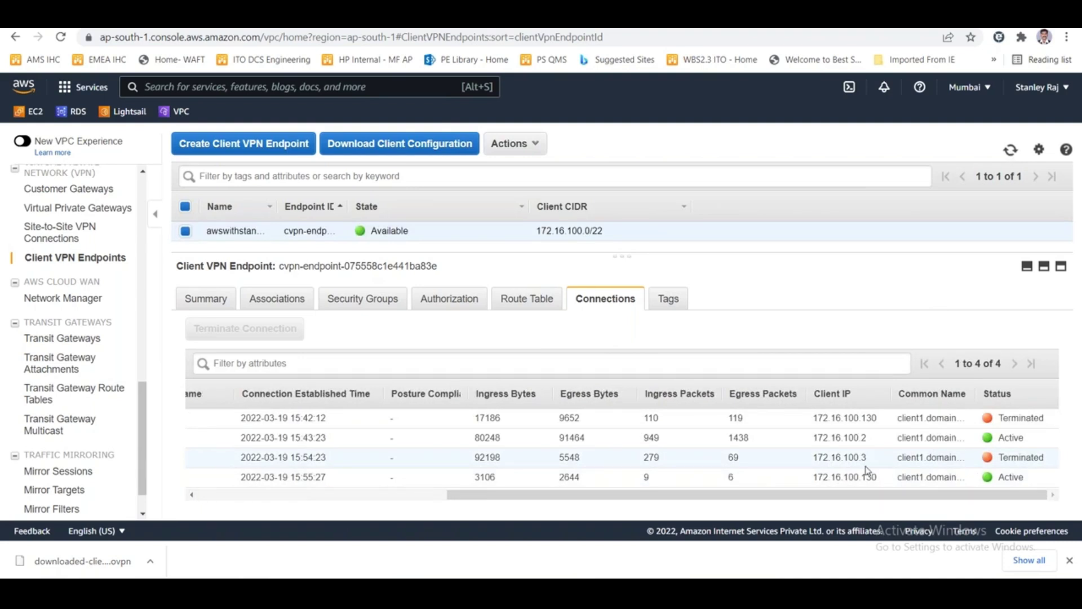
pyautogui.moveTo(877, 442); pyautogui.dragTo(811, 439)
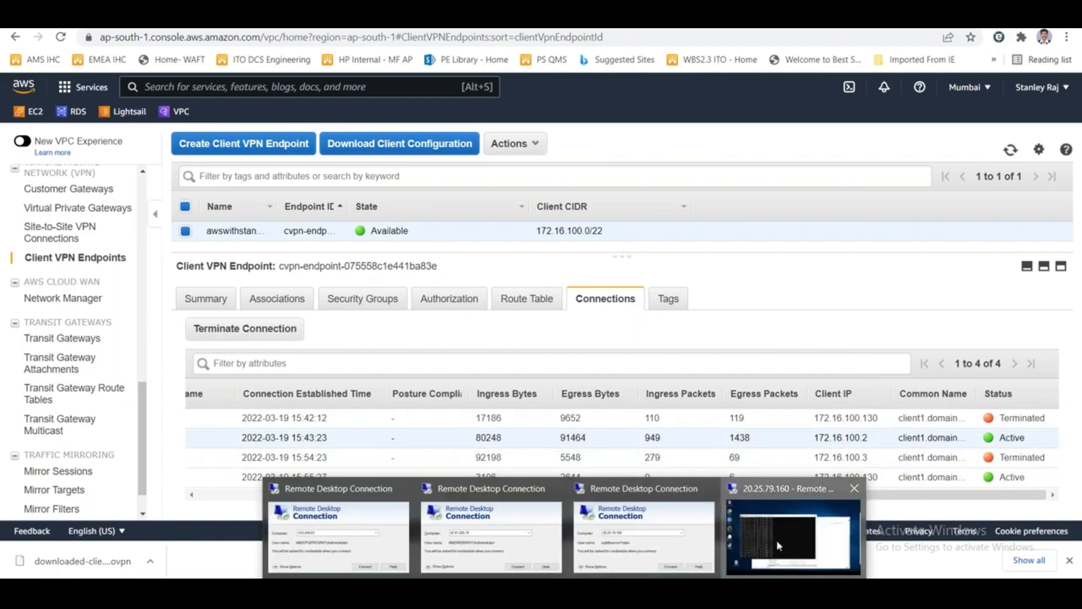
# In the remote desktop's Command Prompt, run ipconfig /all again and examine the OpenVPN TAP adapter's IPv4 address
pyautogui.click(789, 530)
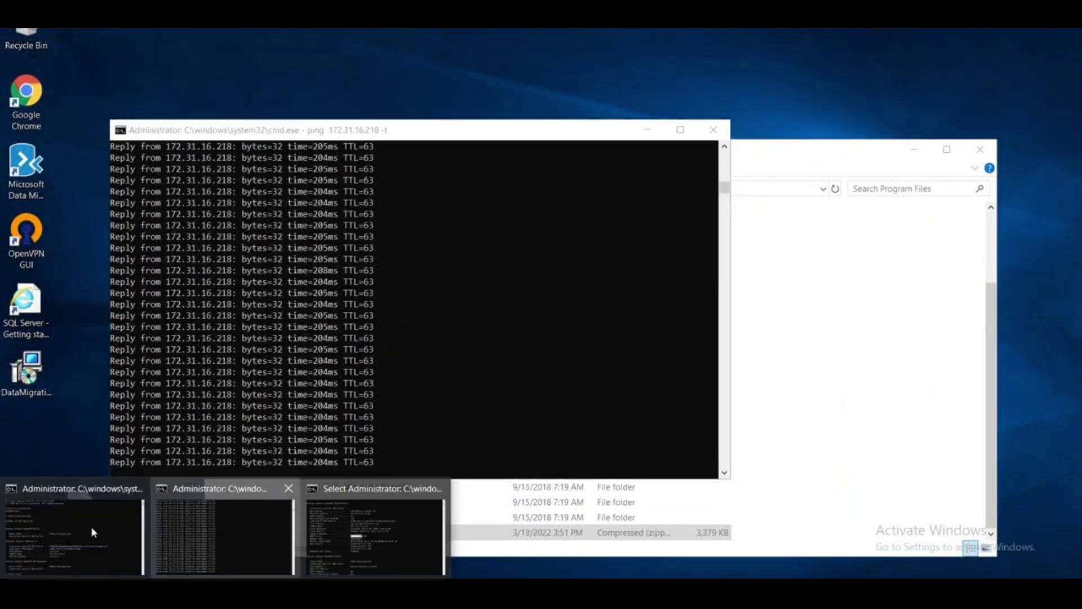
pyautogui.click(91, 525)
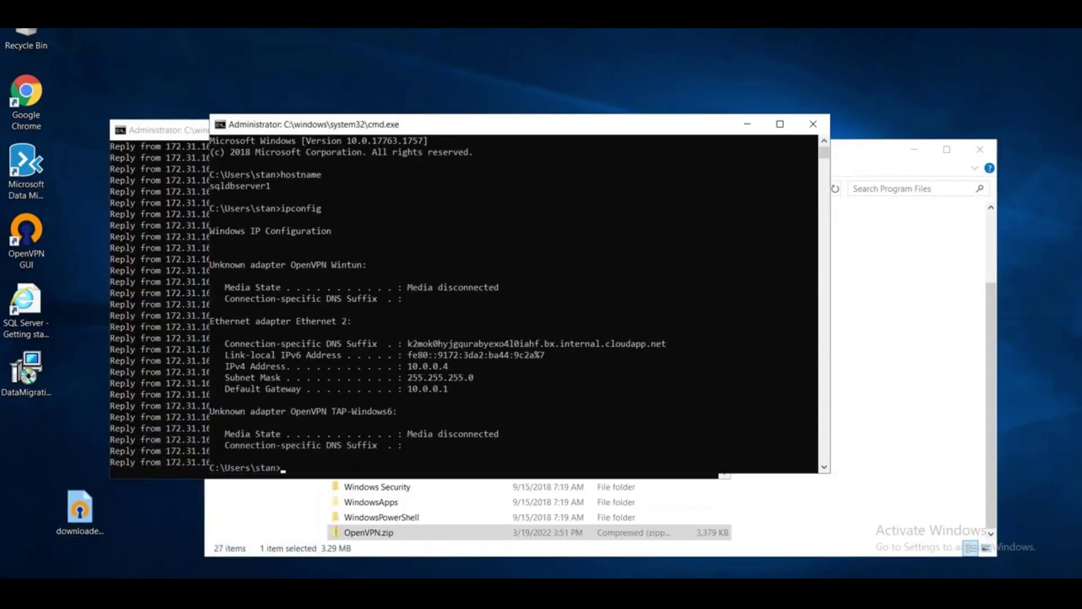
pyautogui.click(366, 524)
pyautogui.click(349, 259)
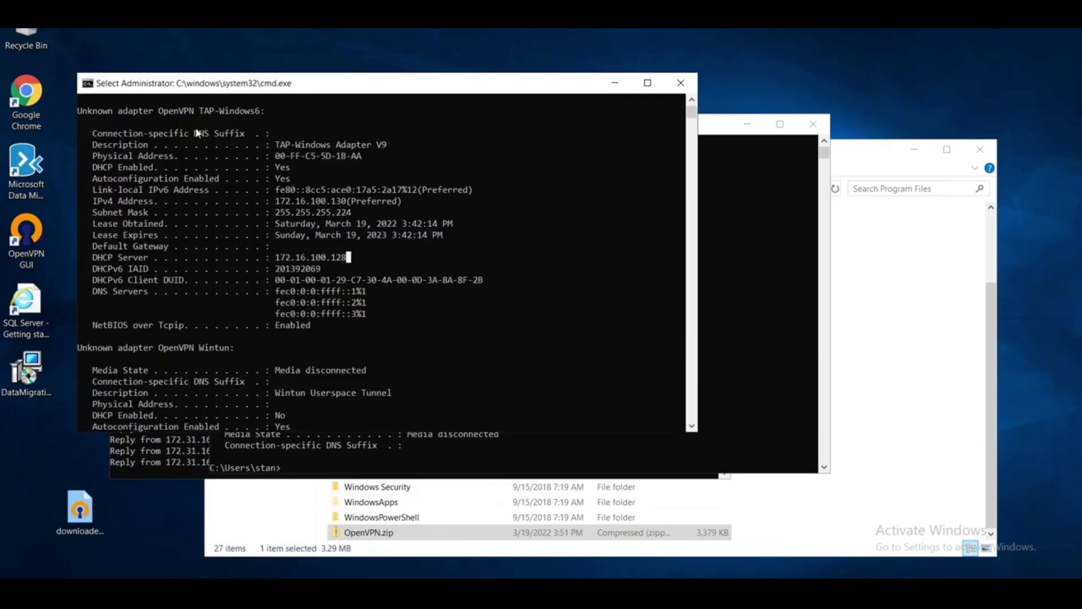
pyautogui.click(268, 291)
pyautogui.press('Escape')
pyautogui.press('Up')
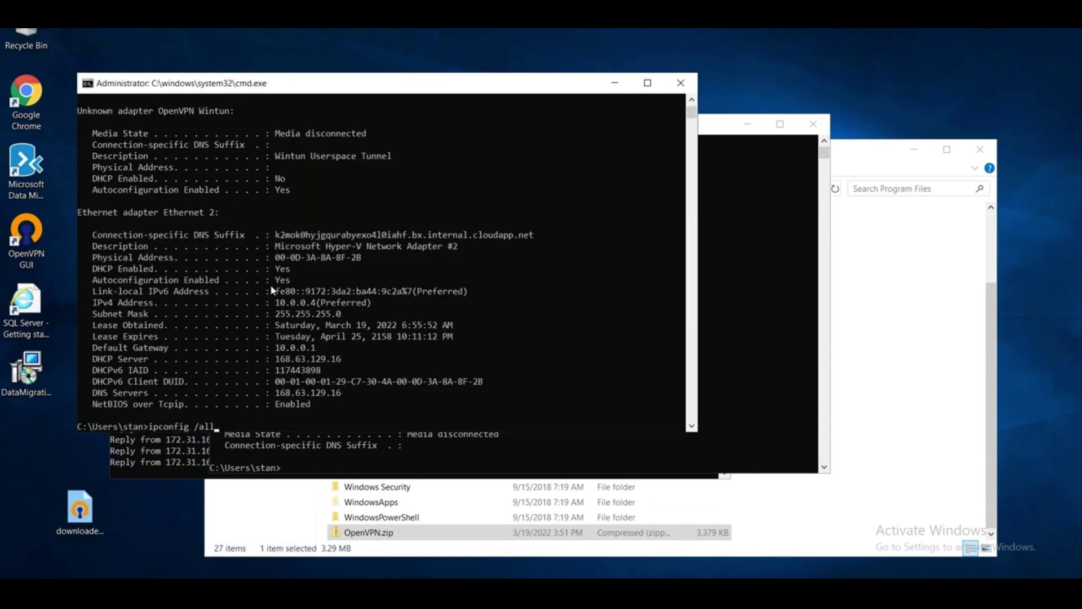
pyautogui.press('Return')
pyautogui.scroll(5, 462, 321)
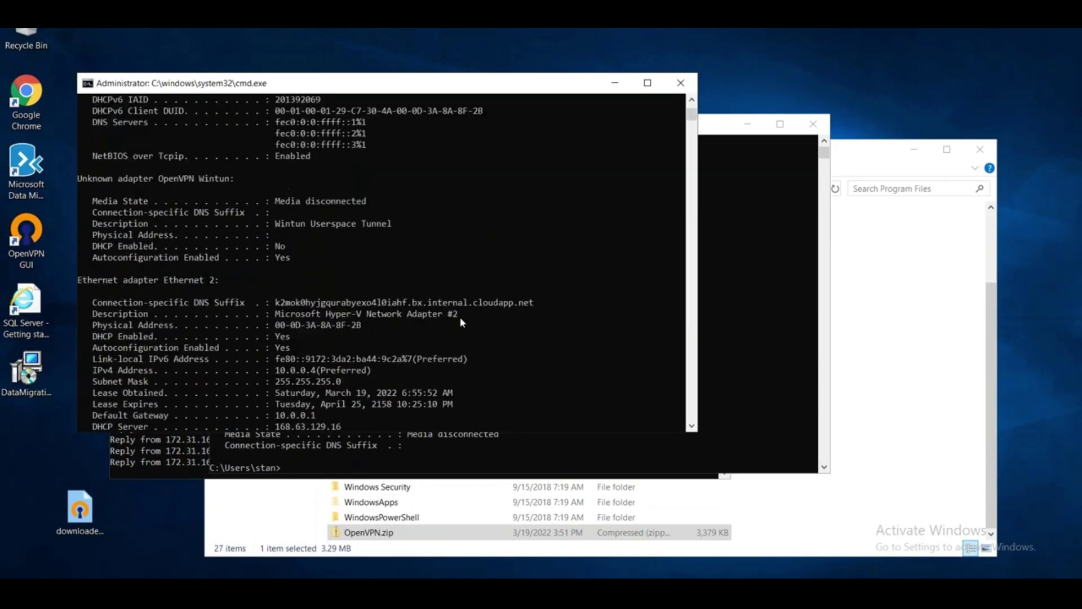
pyautogui.scroll(2, 457, 322)
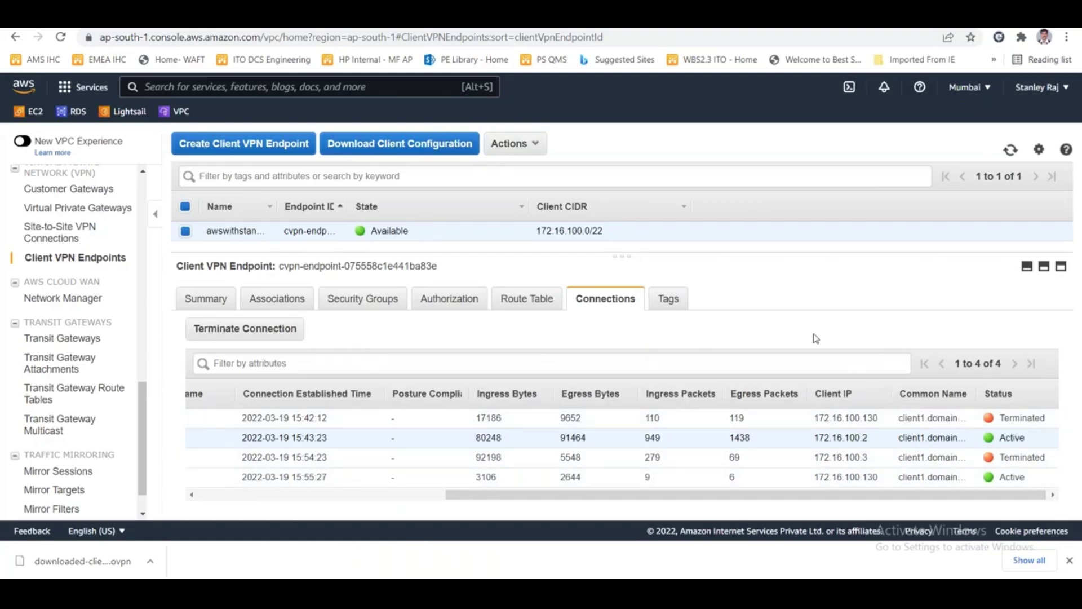
# In the AWS console, refresh the Client VPN connections and terminate the connection with client IP 172.16.100.2
pyautogui.click(1009, 153)
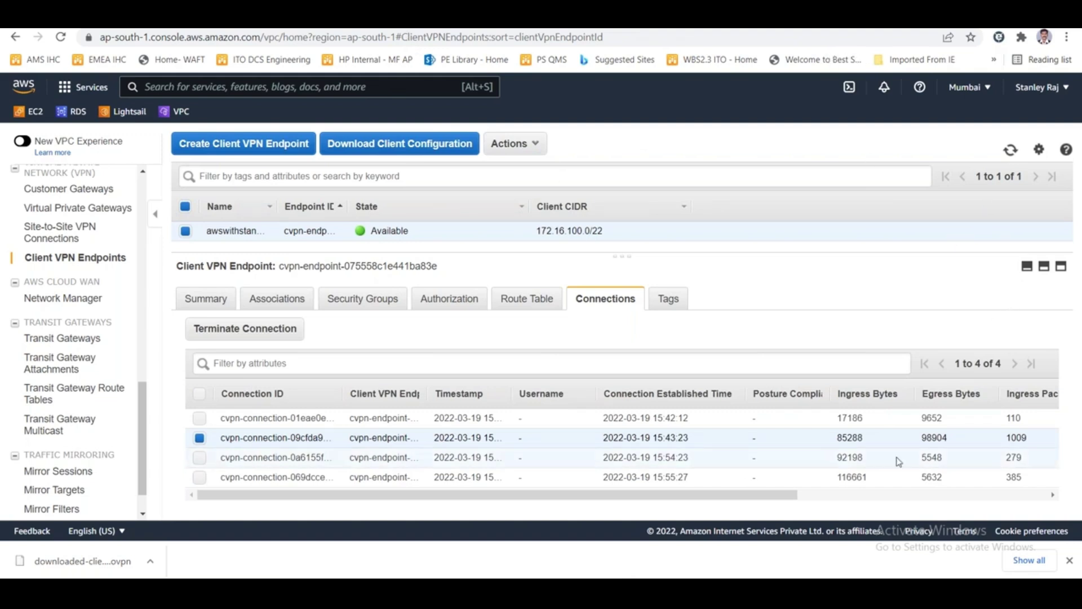
pyautogui.moveTo(750, 497); pyautogui.dragTo(1035, 494)
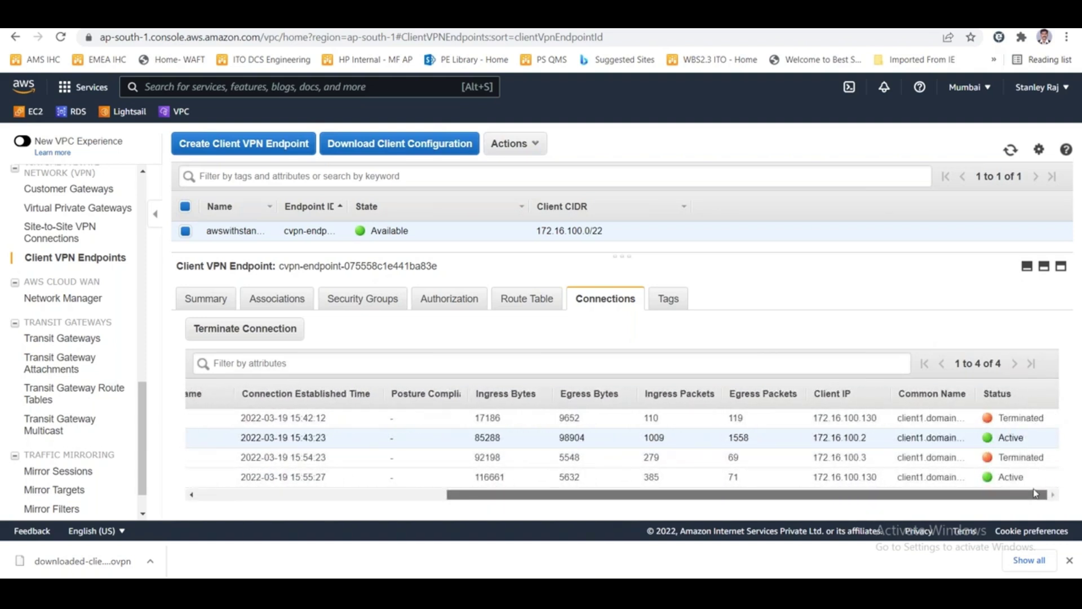
pyautogui.moveTo(1035, 493); pyautogui.dragTo(635, 501)
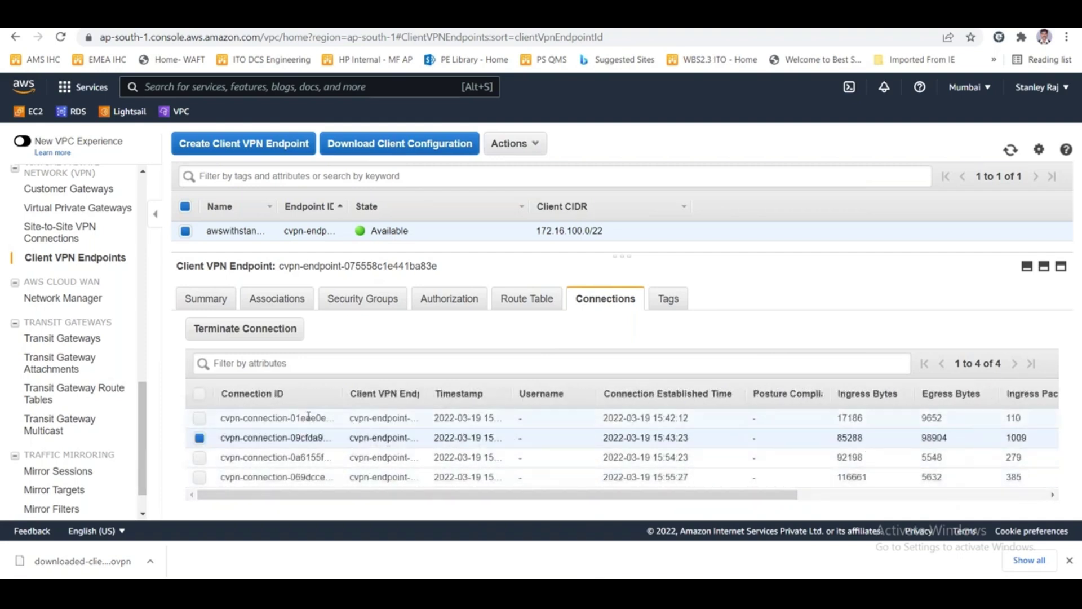
pyautogui.click(245, 328)
pyautogui.click(838, 362)
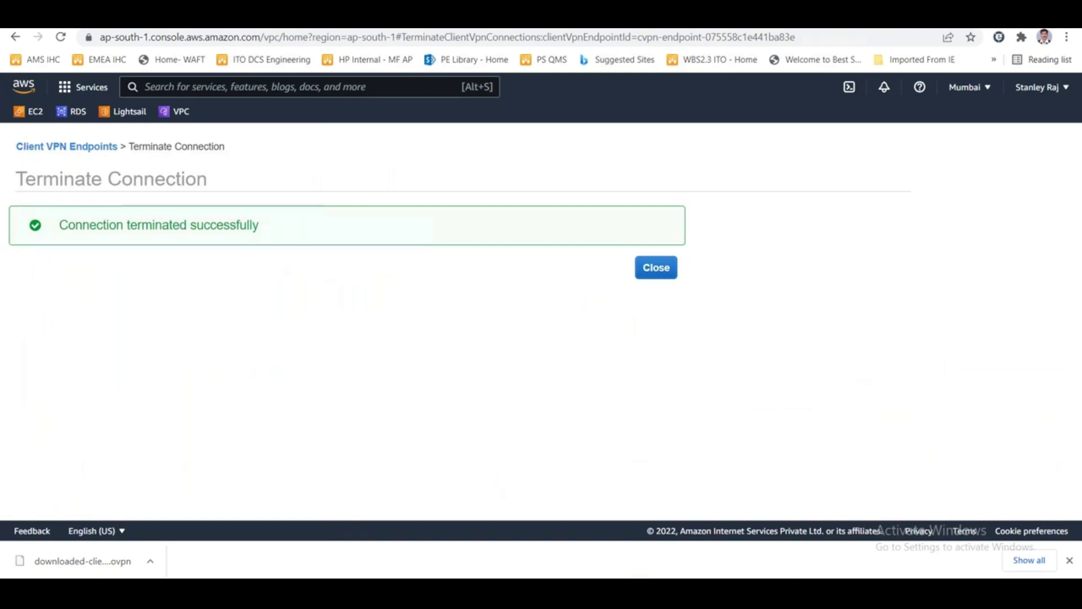
# Switch to the remote desktop and rerun ipconfig /all in Command Prompt to check its VPN adapter
pyautogui.click(801, 546)
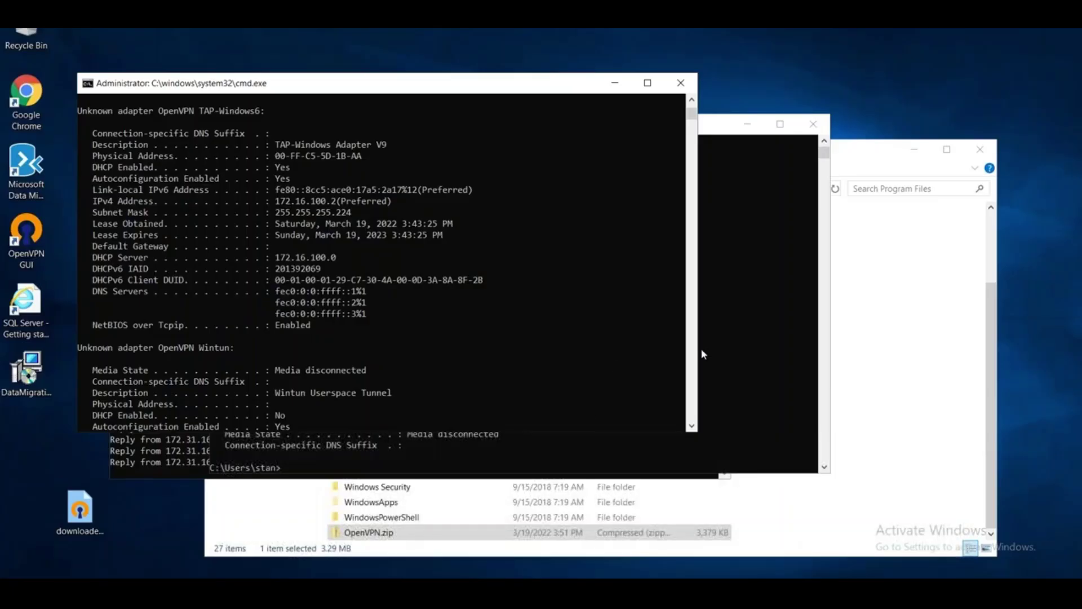
pyautogui.click(546, 324)
pyautogui.press('Escape')
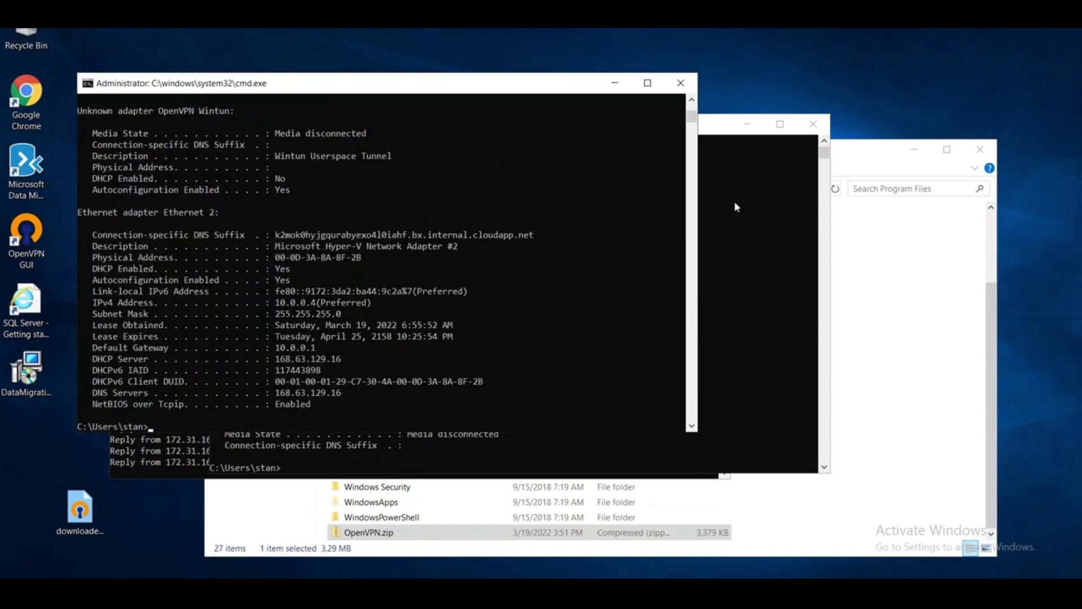
# Return to the AWS Client VPN connections list and examine each connection's client IP and status
pyautogui.hotkey('alt', 'Tab')
pyautogui.click(661, 272)
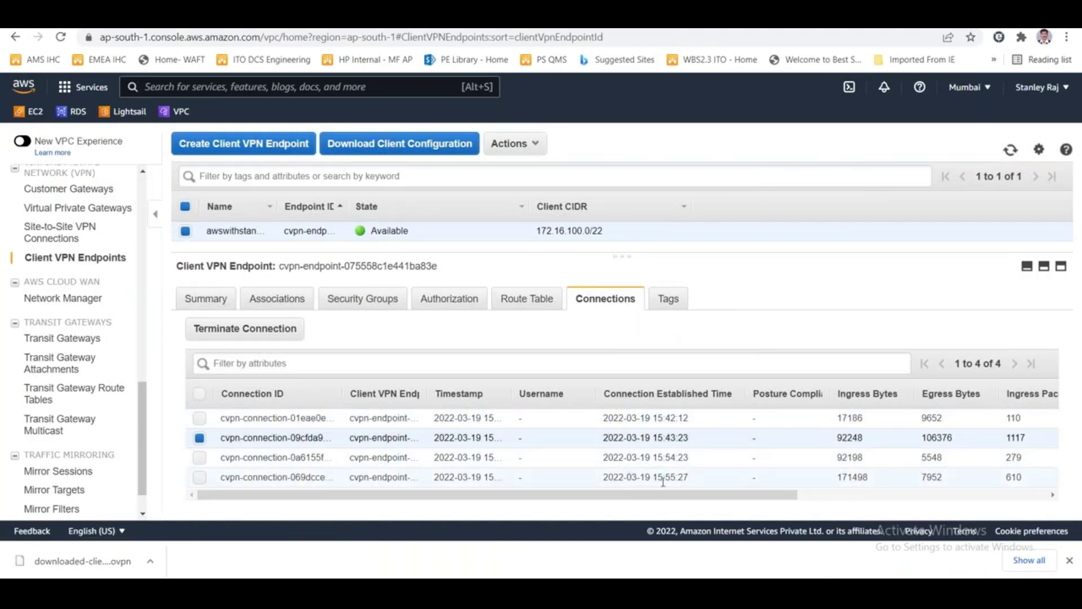
pyautogui.moveTo(504, 496); pyautogui.dragTo(755, 497)
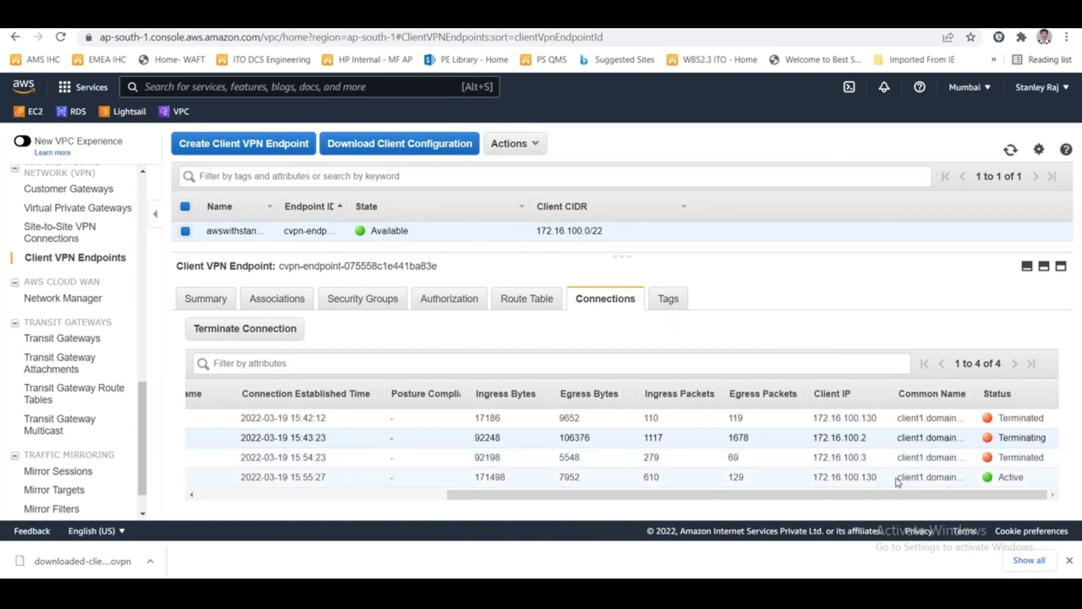
pyautogui.moveTo(900, 496); pyautogui.dragTo(734, 477)
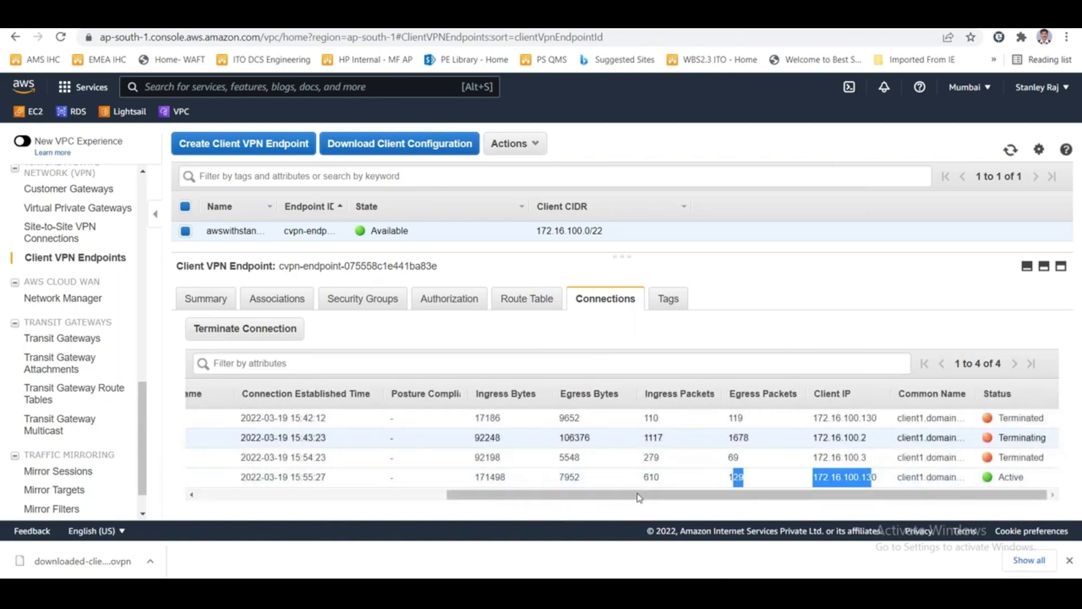
pyautogui.moveTo(636, 497); pyautogui.dragTo(386, 497)
# Terminate only the VPN connection with client IP 172.16.100.130, established at 15:55:27, and return to the connections list
pyautogui.click(199, 476)
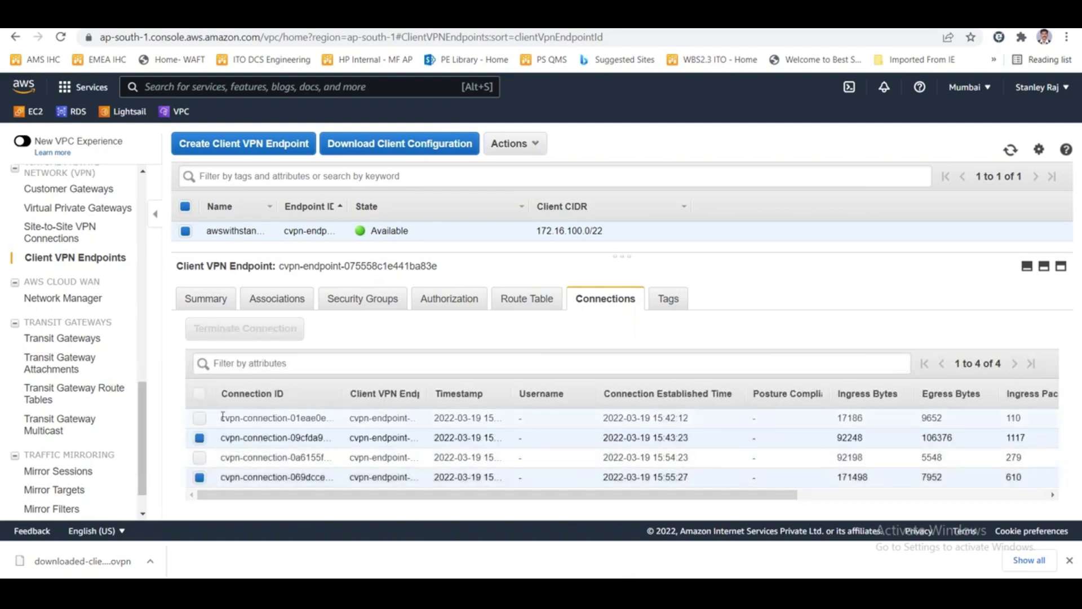
pyautogui.click(199, 437)
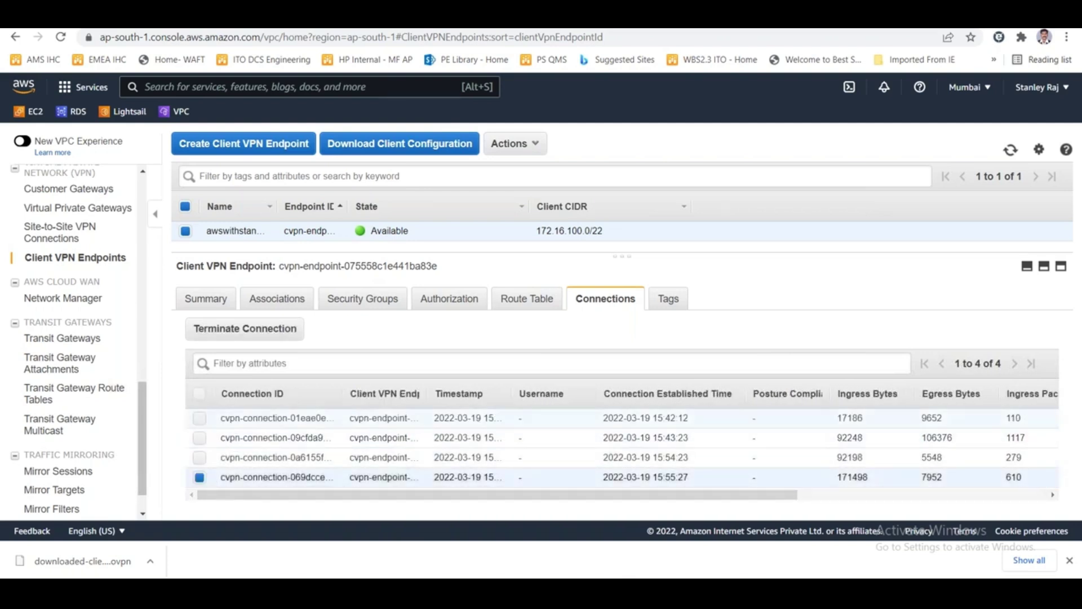
pyautogui.click(270, 329)
pyautogui.click(941, 361)
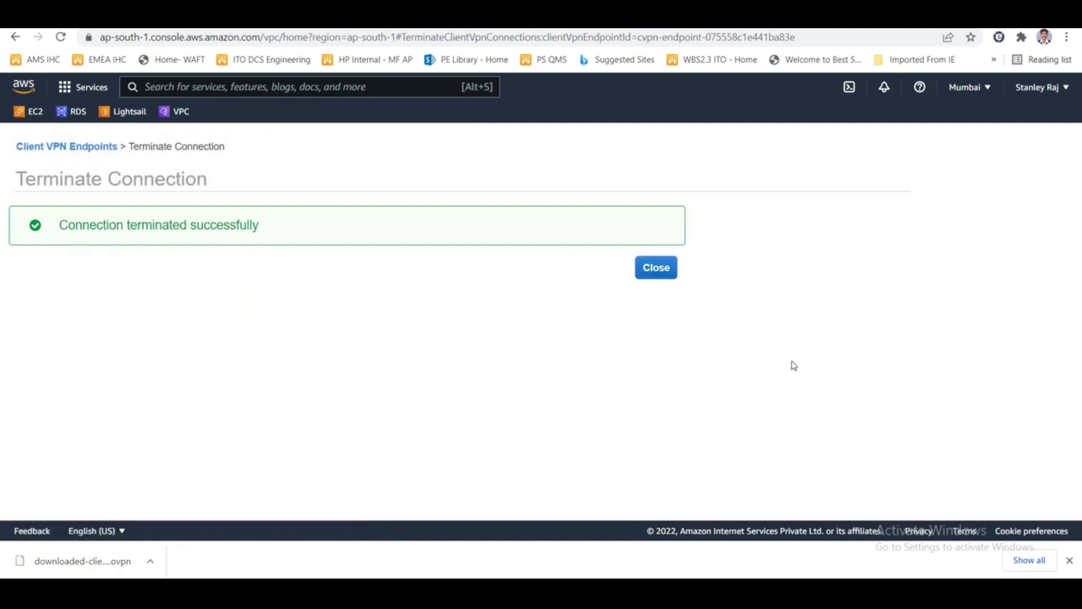
pyautogui.click(659, 269)
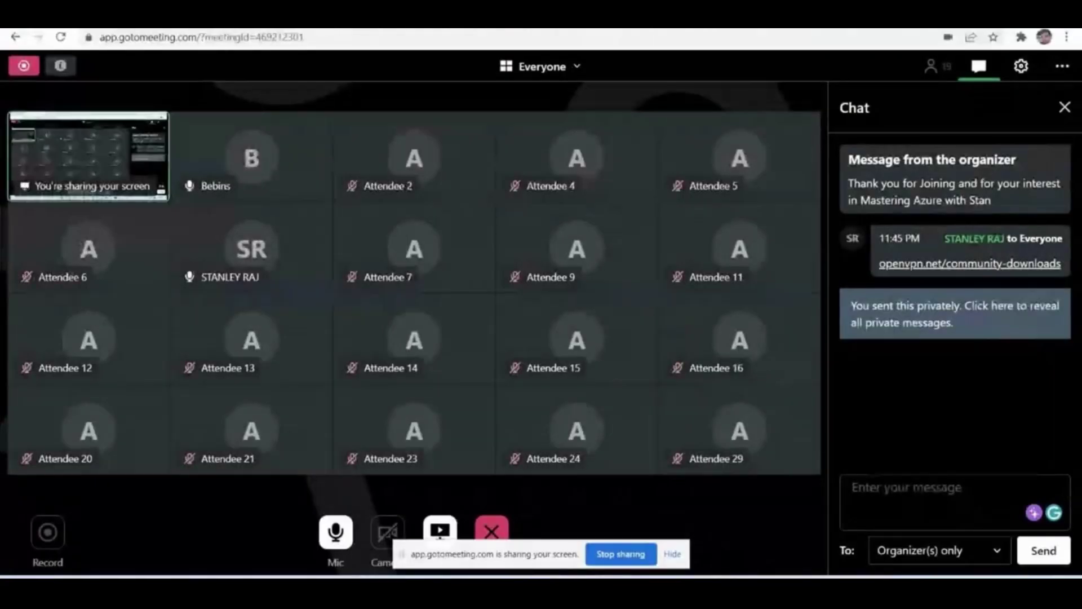
# On the attendee's computer, review the existing ipconfig /all output in Command Prompt and highlight the OpenVPN TAP adapter's IPv4 address
pyautogui.hotkey('alt', 'Tab')
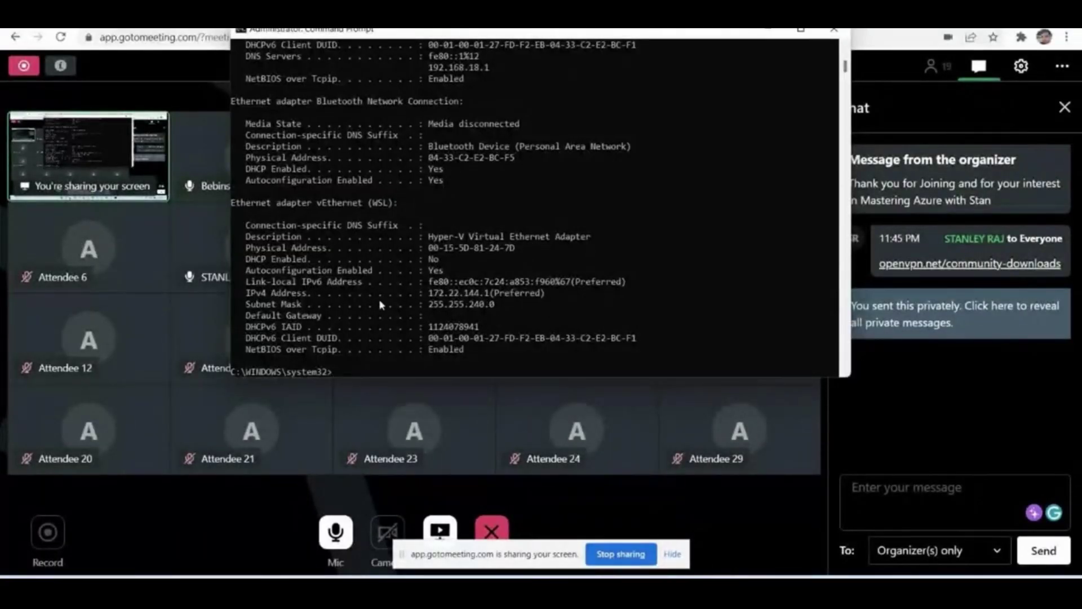
pyautogui.moveTo(422, 294); pyautogui.dragTo(488, 298)
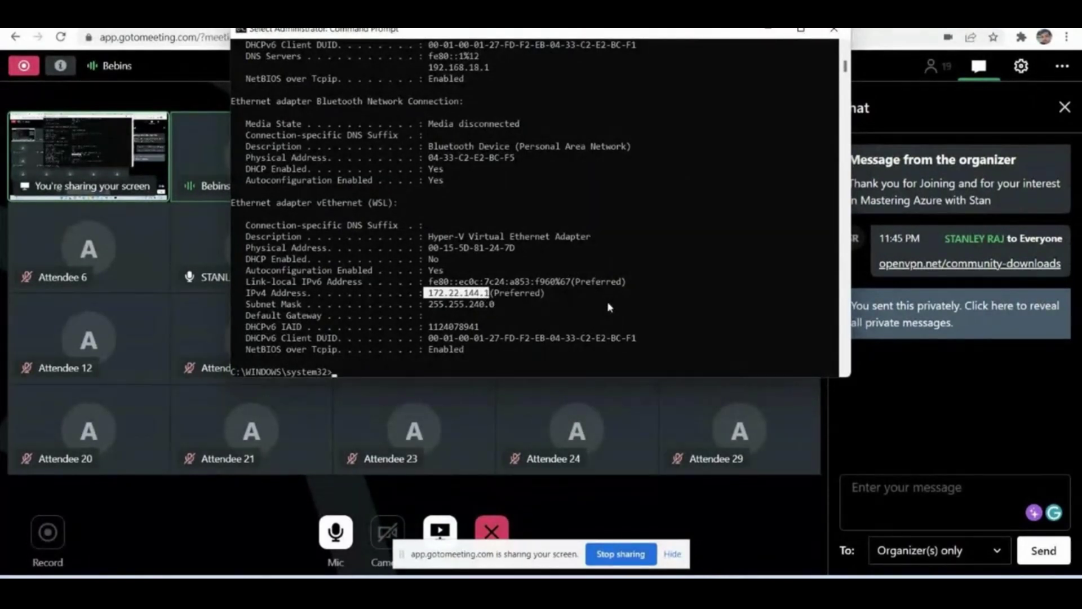
pyautogui.hotkey('ctrl', 'c')
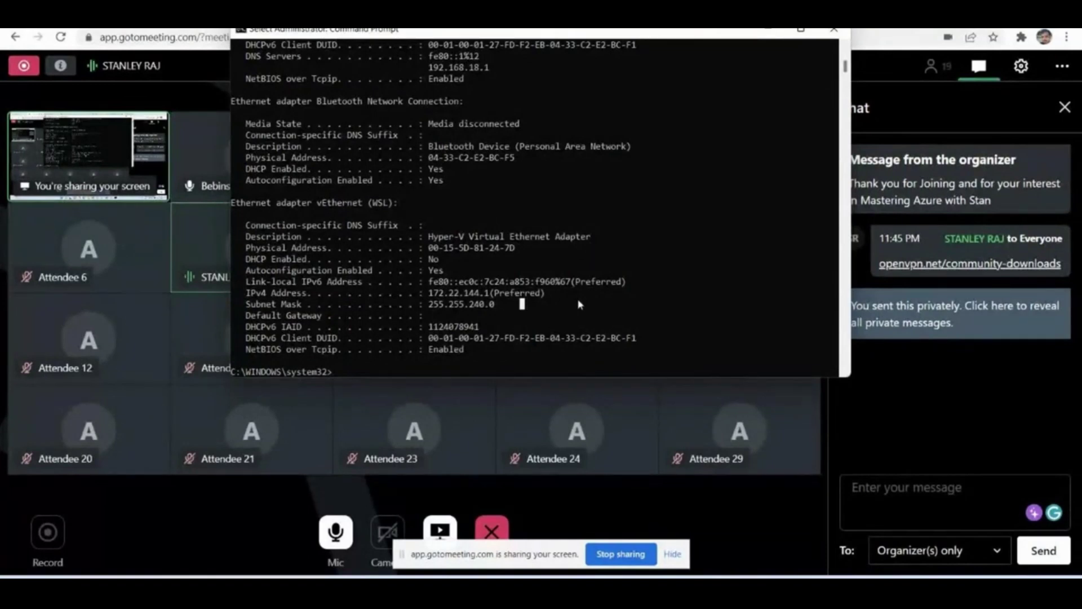
pyautogui.scroll(-1, 579, 305)
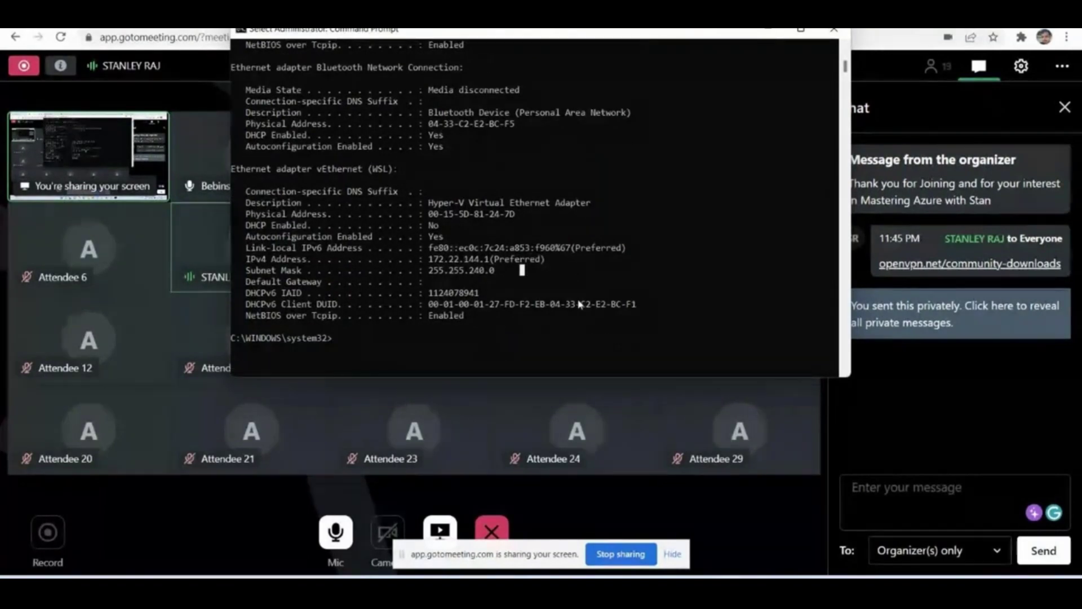
pyautogui.scroll(3, 580, 304)
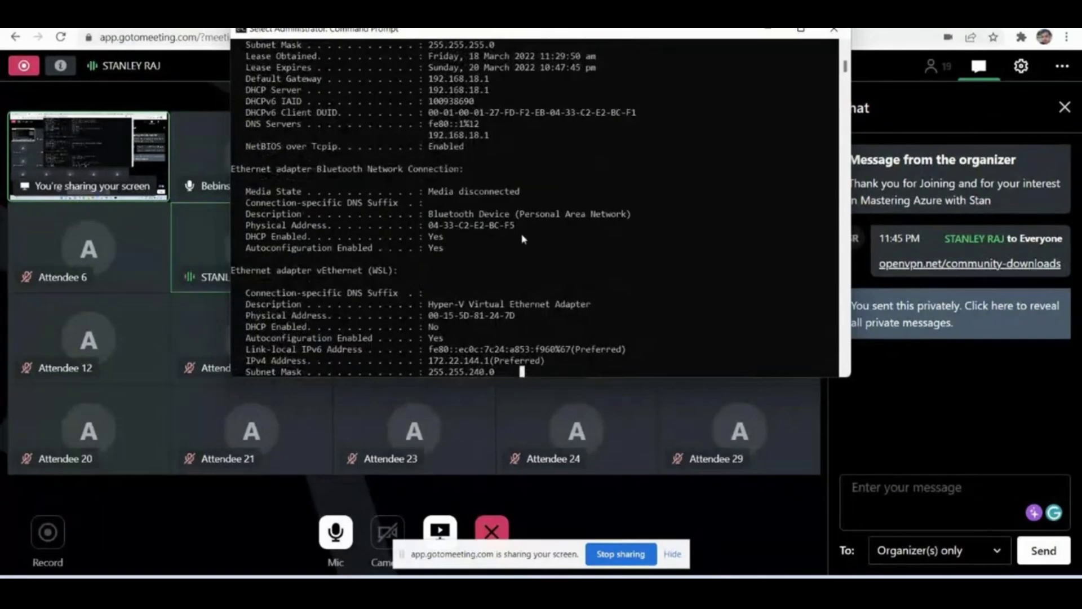
pyautogui.scroll(-6, 420, 278)
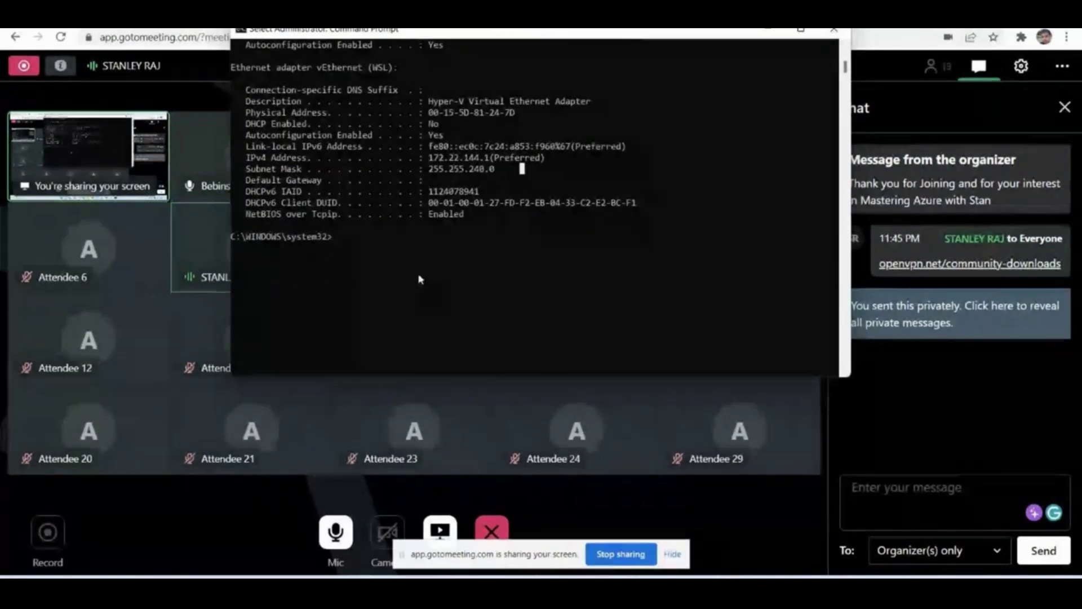
pyautogui.scroll(18, 420, 278)
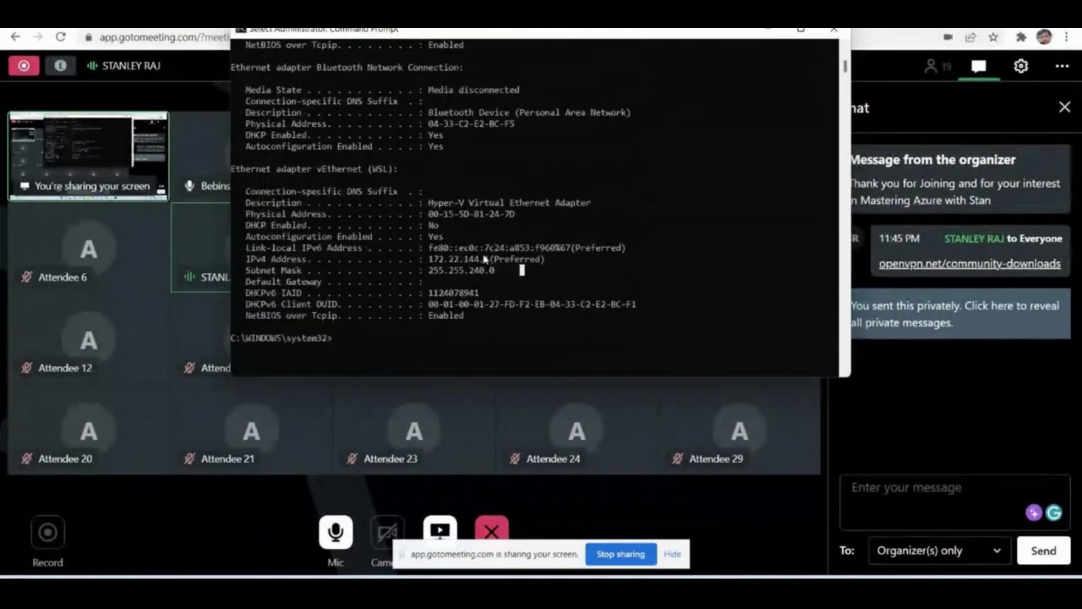
pyautogui.scroll(1, 485, 259)
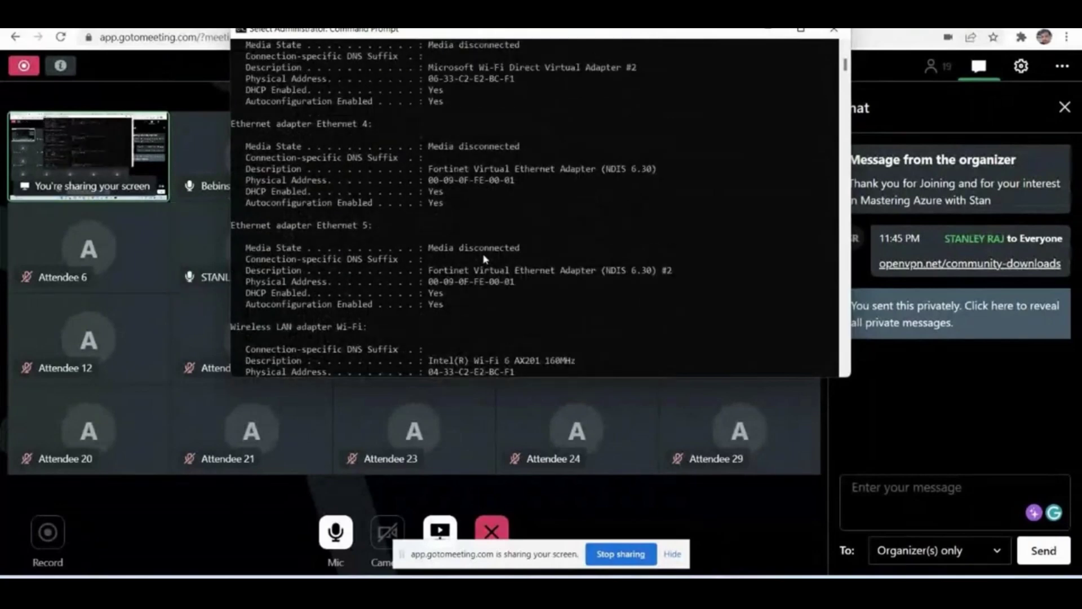
pyautogui.scroll(3, 485, 259)
pyautogui.scroll(15, 485, 260)
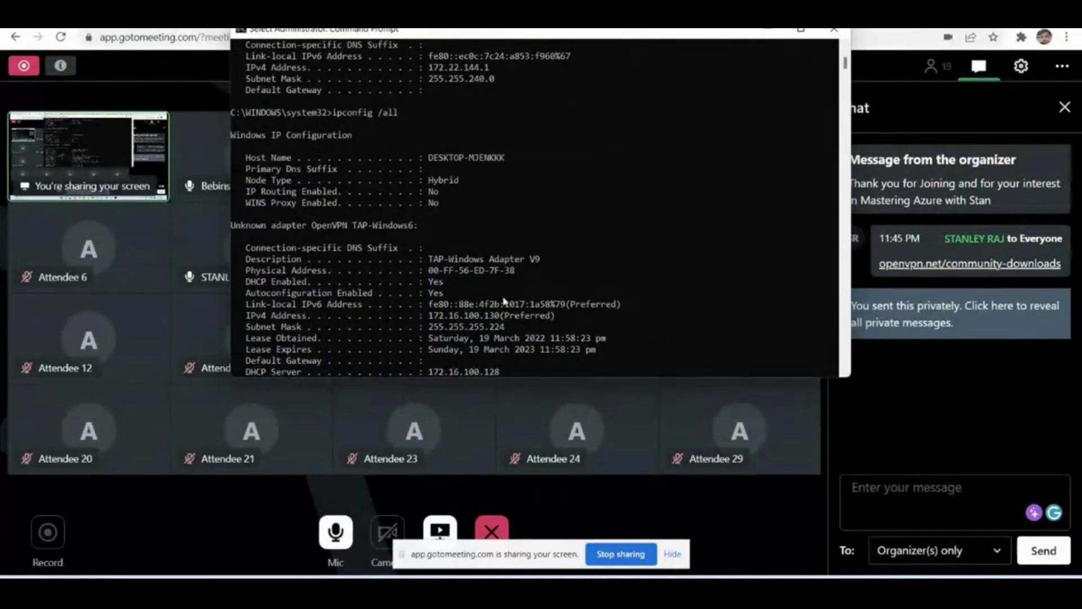
pyautogui.moveTo(430, 316); pyautogui.dragTo(559, 322)
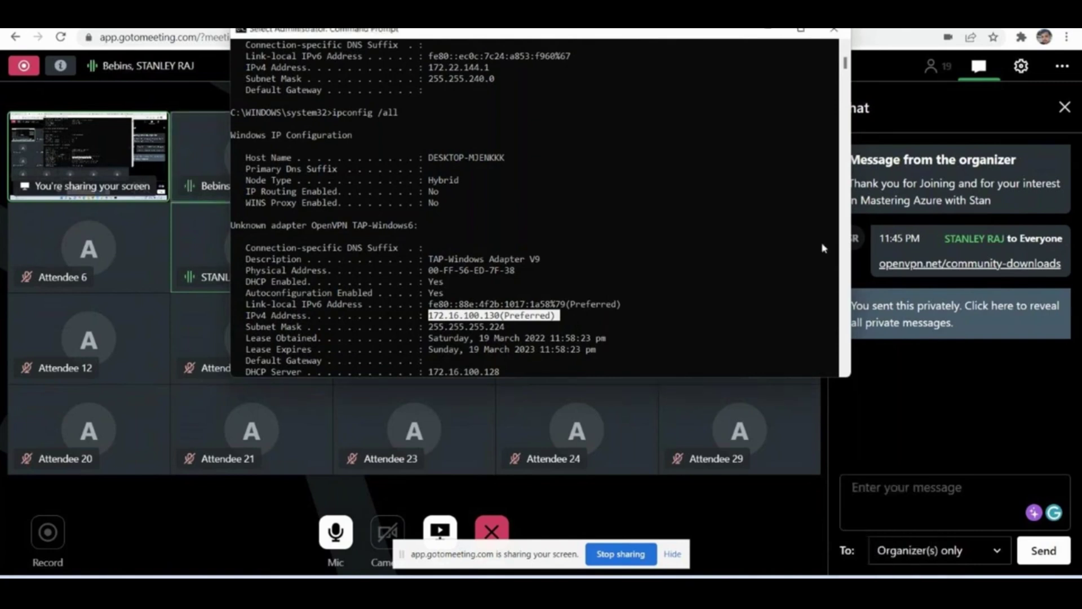
# Check OpenVPN GUI's connection status, and rerun ipconfig /all to highlight the OpenVPN TAP adapter's IPv4 address and examine its lease
pyautogui.click(890, 586)
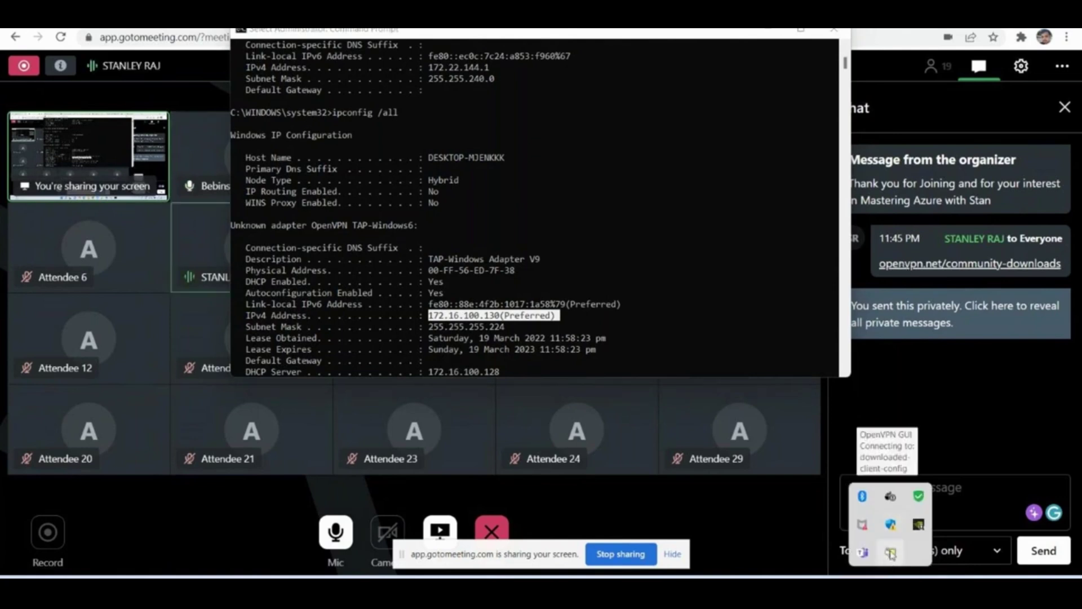
pyautogui.click(551, 365)
pyautogui.scroll(-2, 549, 361)
pyautogui.scroll(-15, 550, 361)
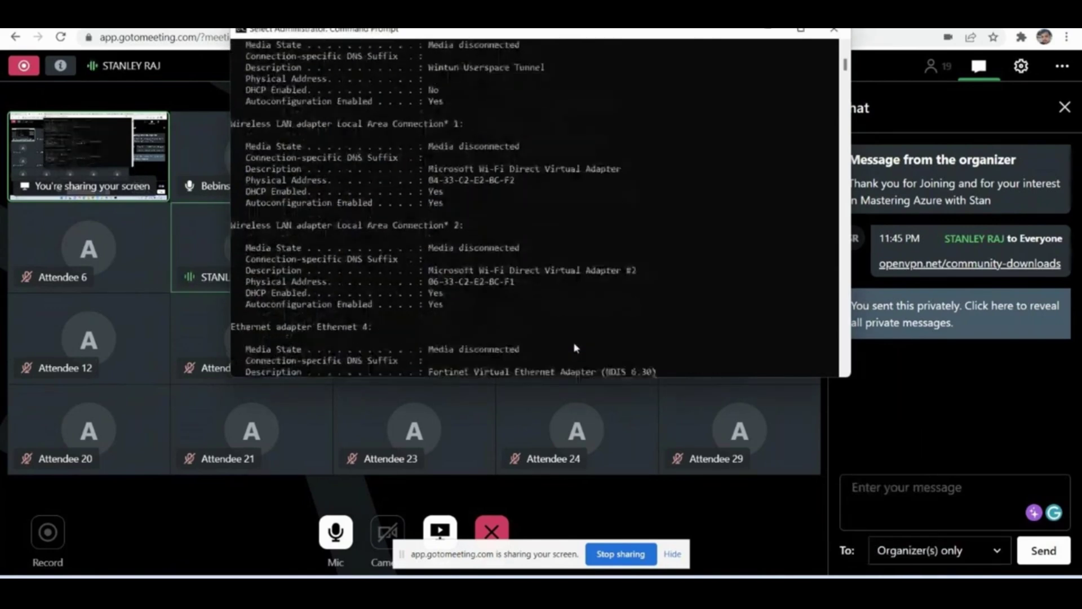
pyautogui.press('Up')
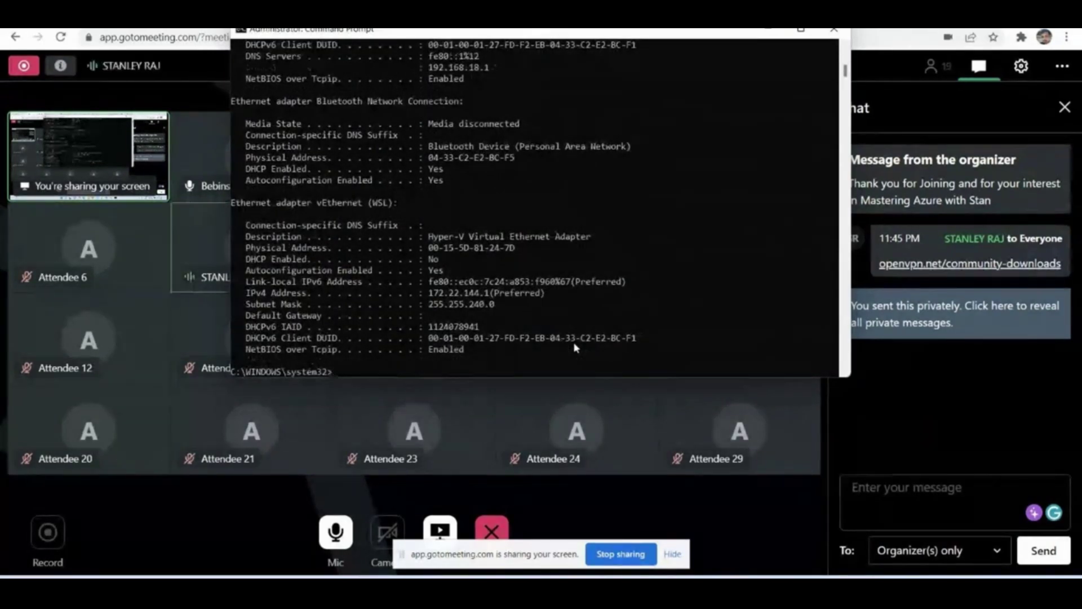
pyautogui.press('Return')
pyautogui.scroll(7, 540, 326)
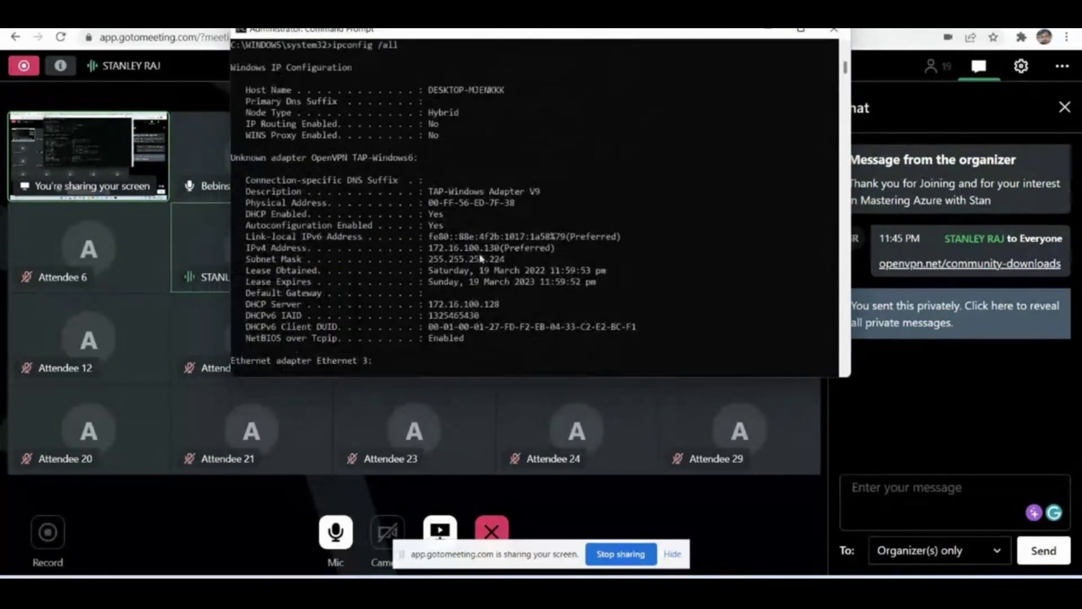
pyautogui.moveTo(424, 248); pyautogui.dragTo(560, 253)
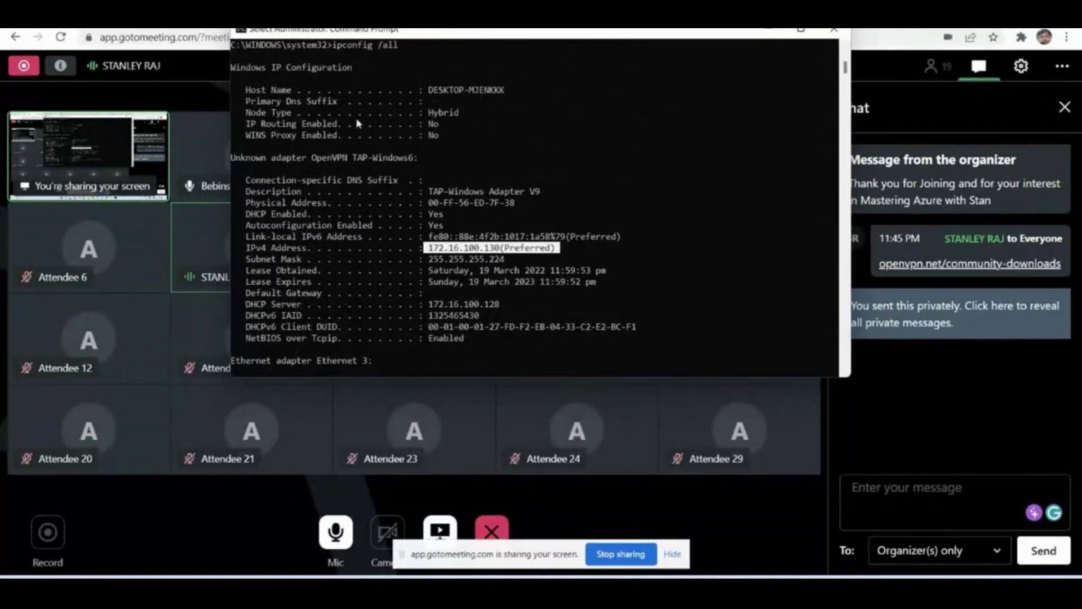
pyautogui.scroll(-1, 501, 257)
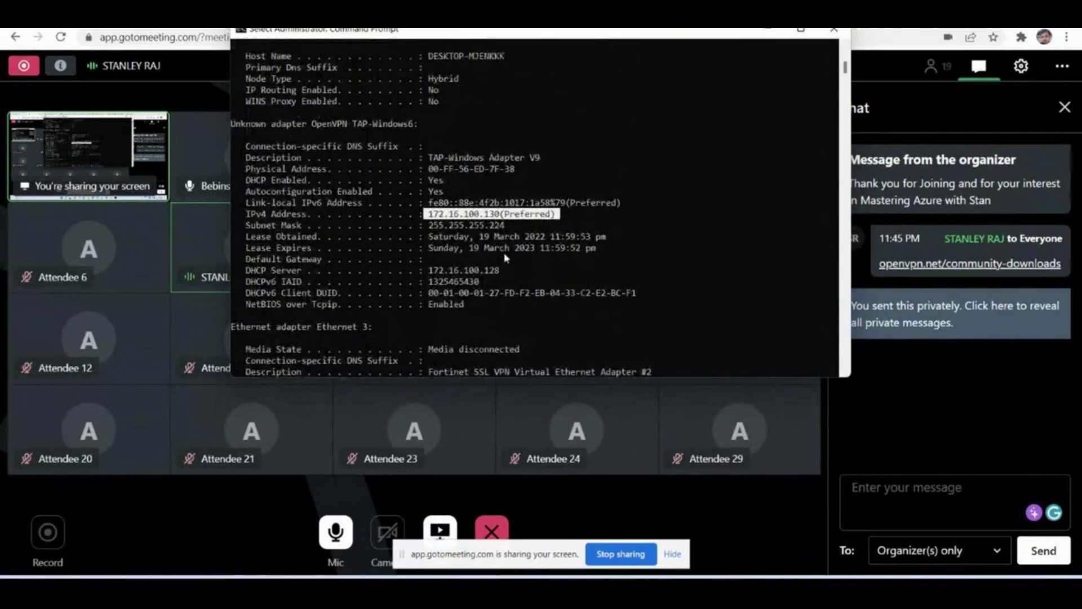
# Examine the remaining network adapters in the ipconfig /all output and return to the command prompt
pyautogui.scroll(-4, 505, 257)
pyautogui.scroll(3, 505, 257)
pyautogui.scroll(-12, 505, 257)
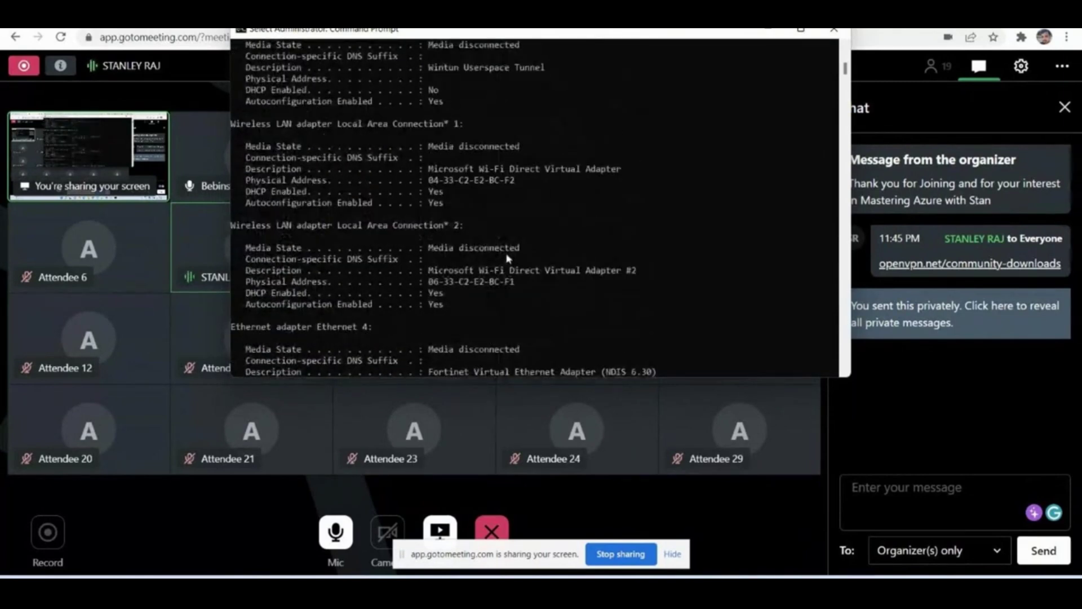
pyautogui.scroll(5, 508, 258)
pyautogui.scroll(8, 508, 258)
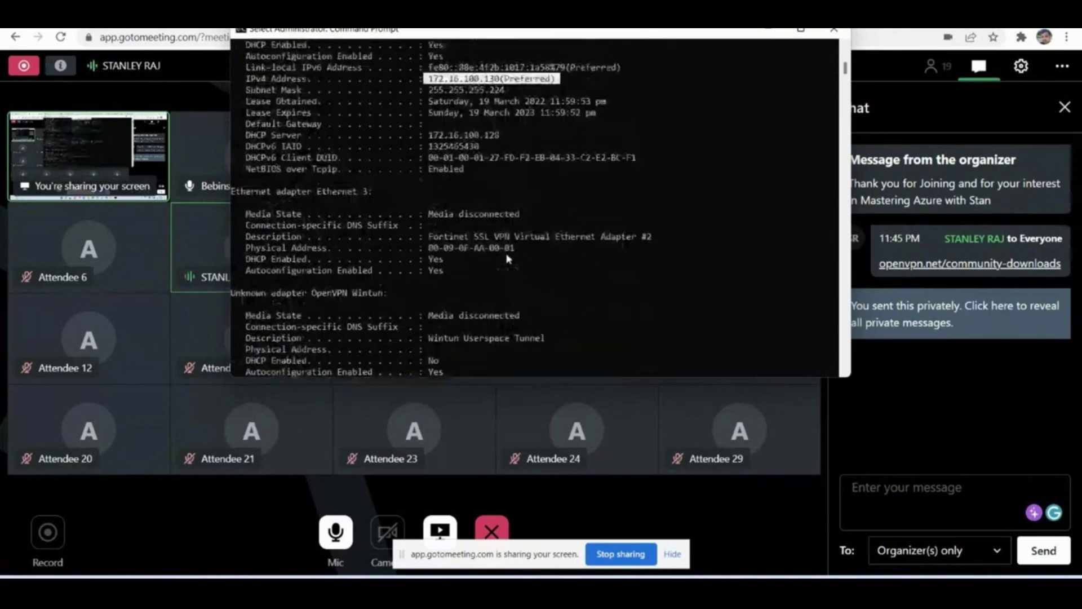
pyautogui.scroll(-19, 525, 258)
pyautogui.scroll(-10, 507, 258)
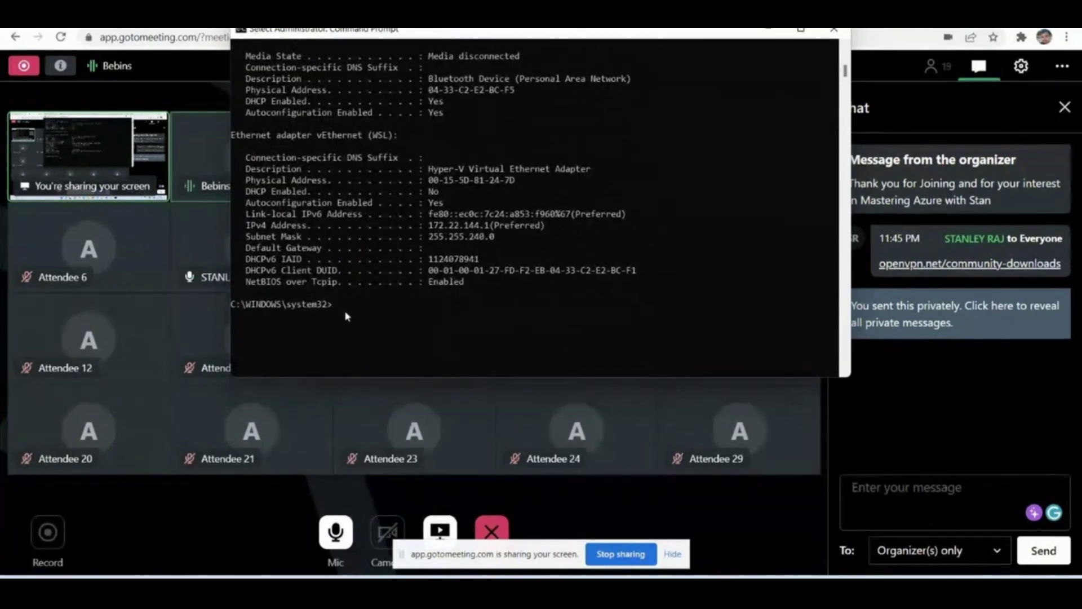
# Open Windows Network Connections with ncpa.cpl and examine the status of the OpenVPN TAP-Windows6 adapter
pyautogui.write('n')
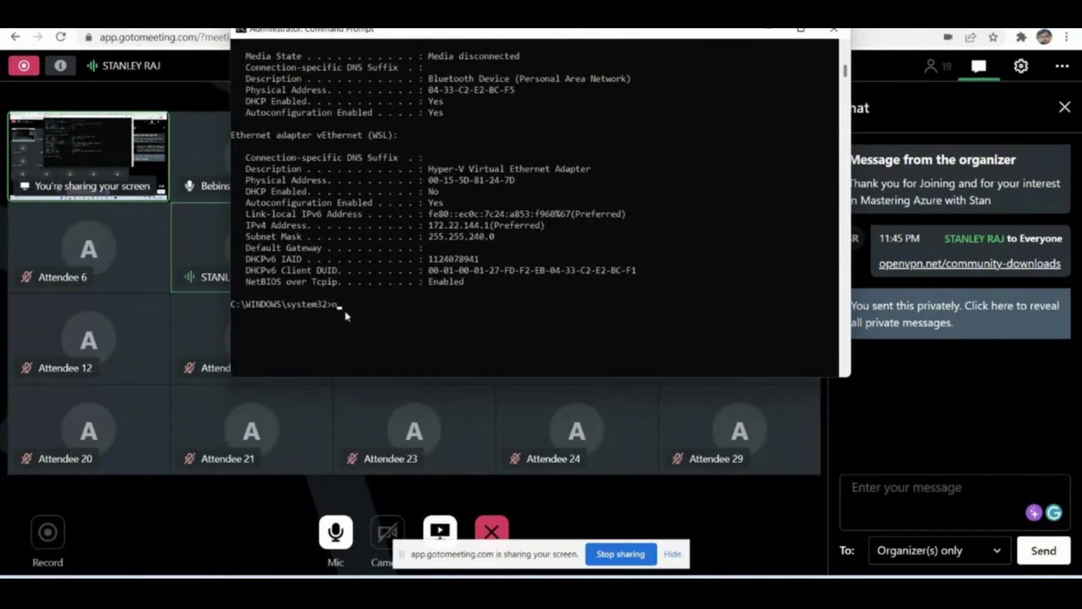
pyautogui.write('cpa')
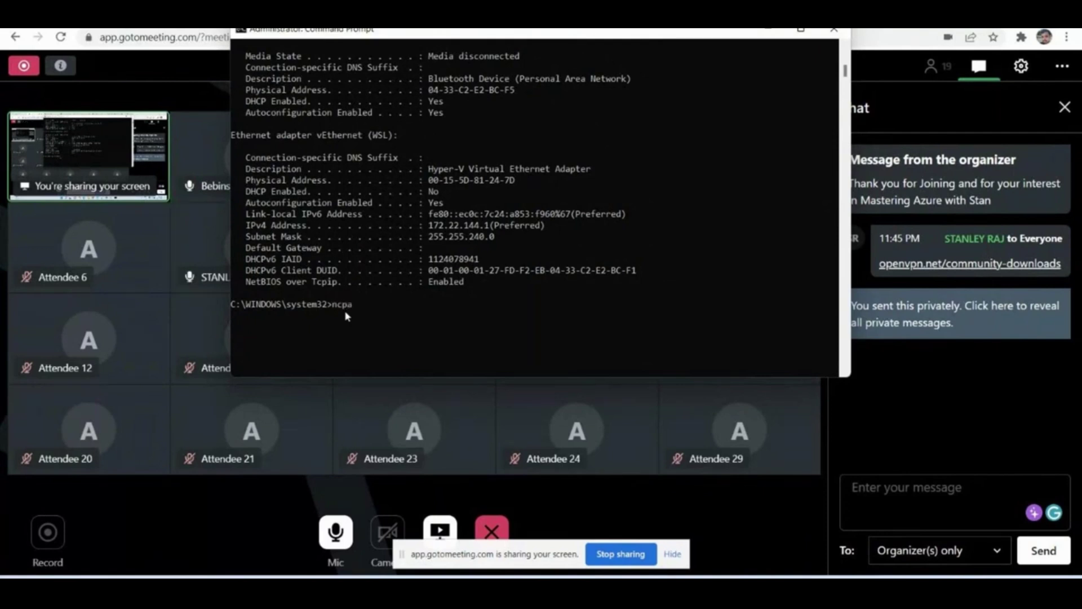
pyautogui.write('.cpl')
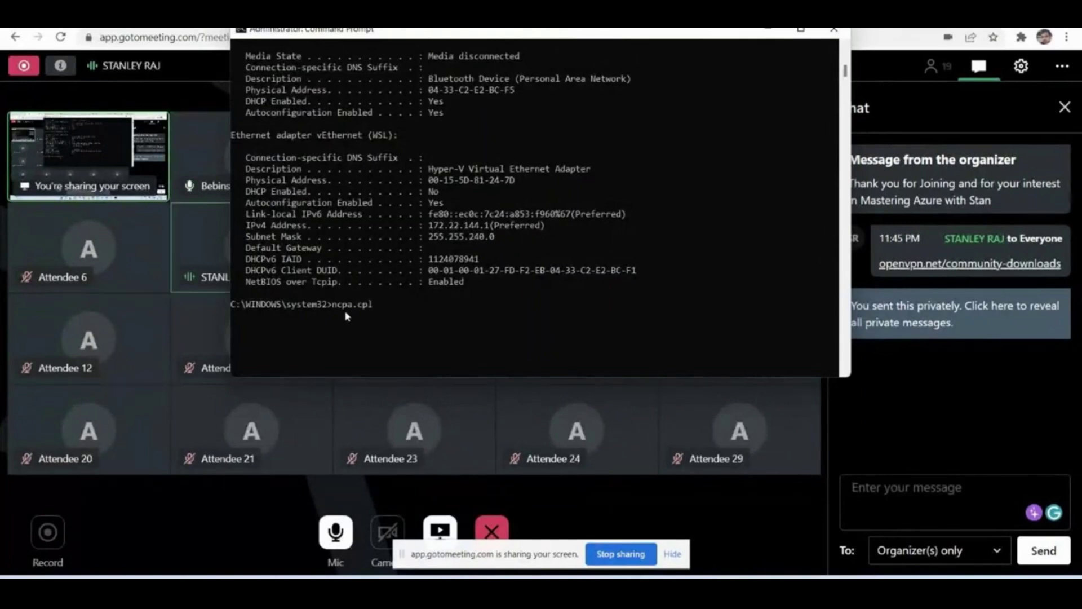
pyautogui.press('Return')
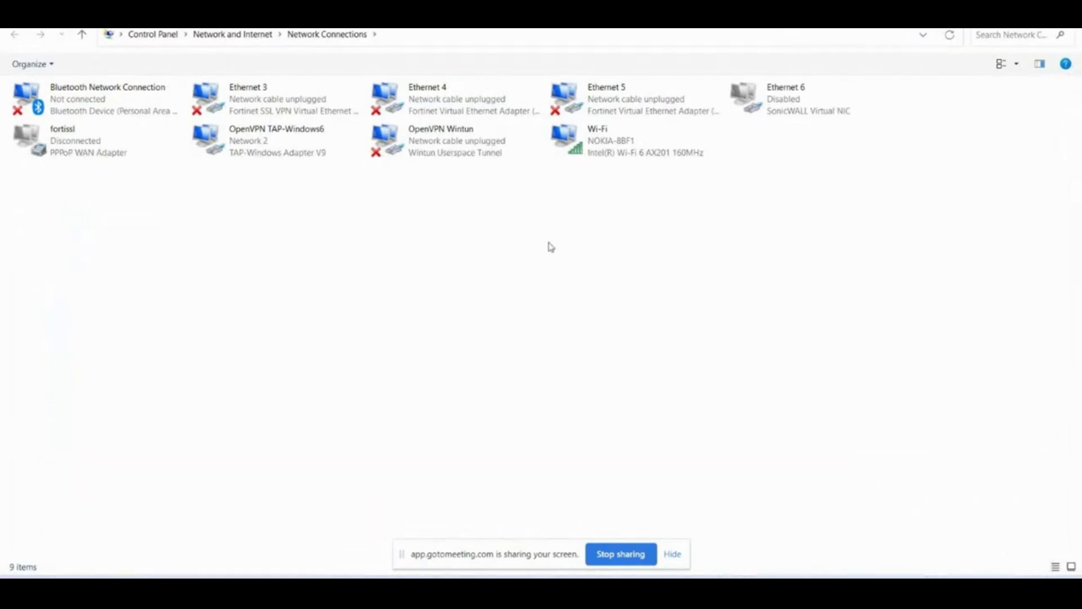
pyautogui.rightClick(327, 150)
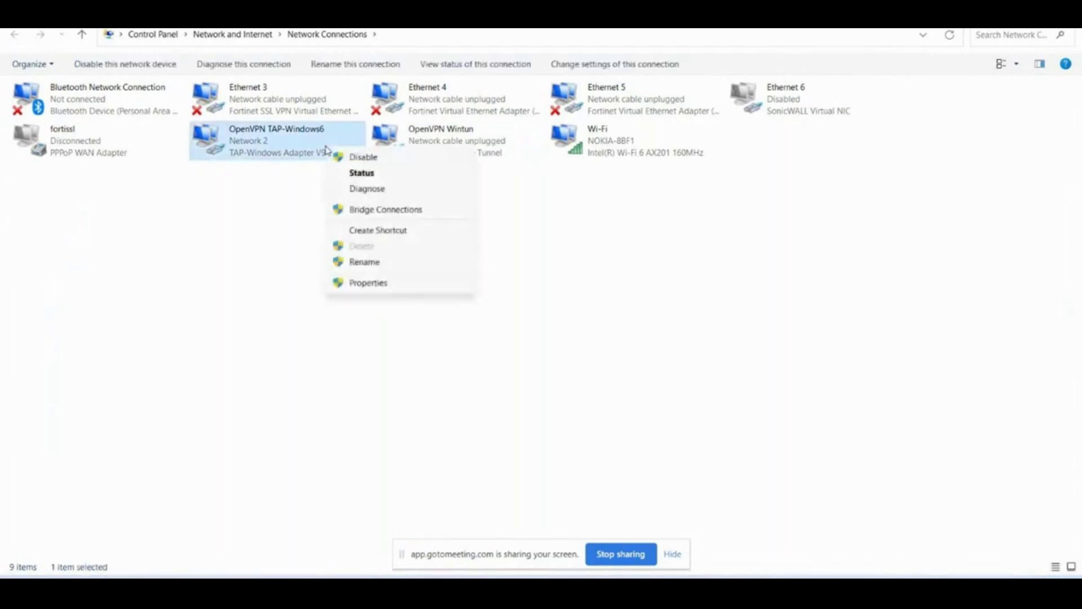
pyautogui.click(365, 173)
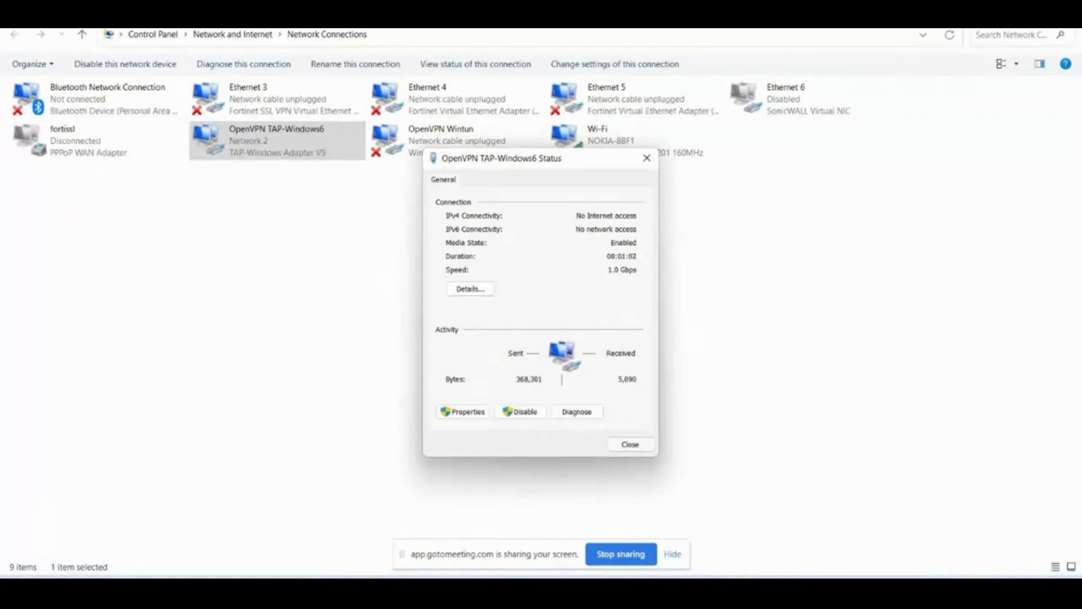
pyautogui.press('super+a')
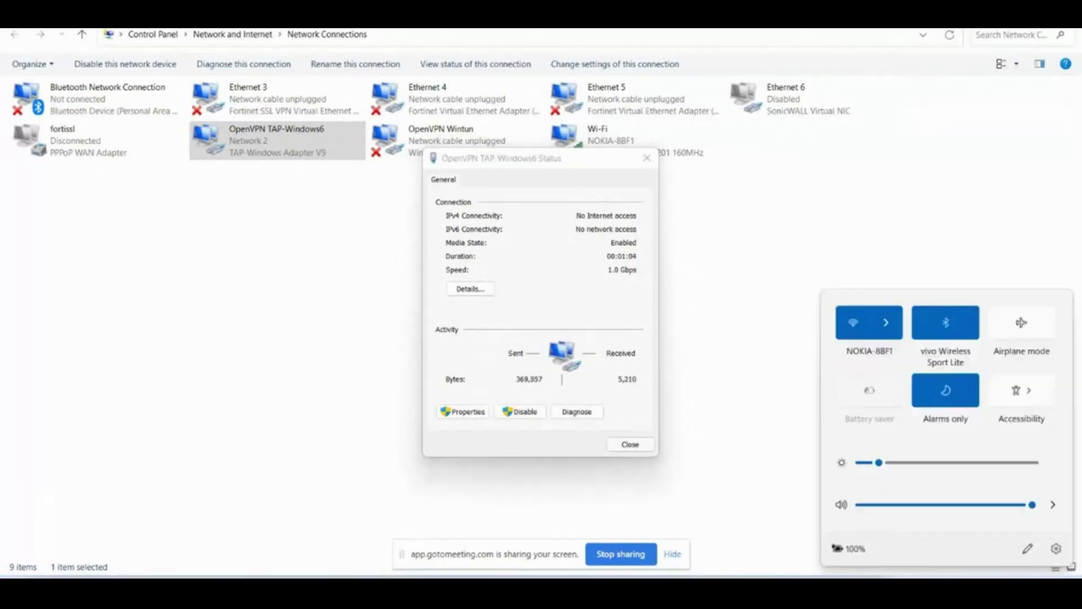
pyautogui.click(760, 254)
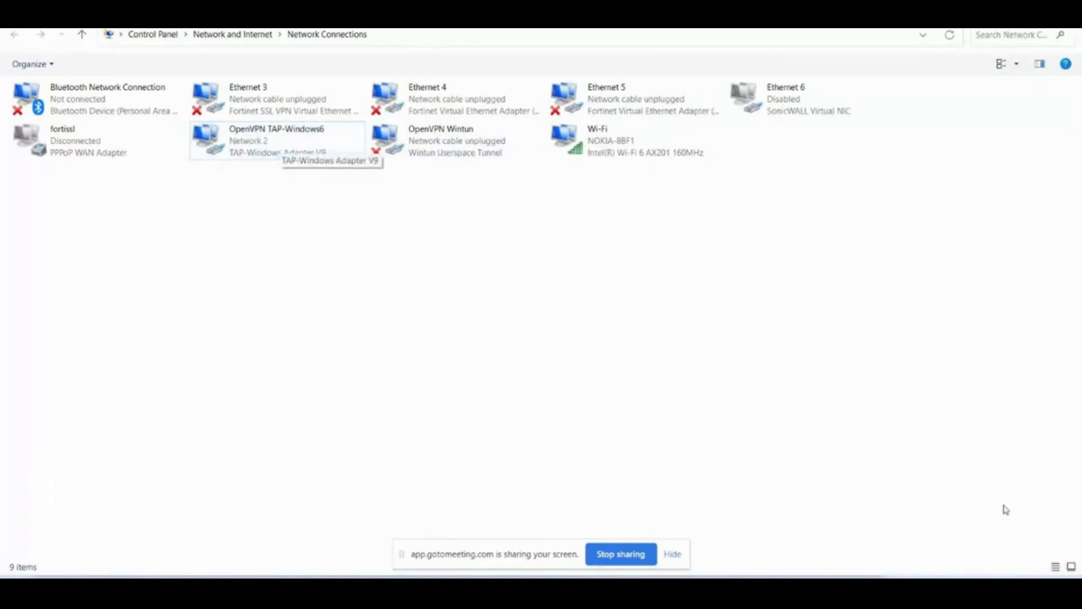
pyautogui.rightClick(353, 216)
pyautogui.click(383, 274)
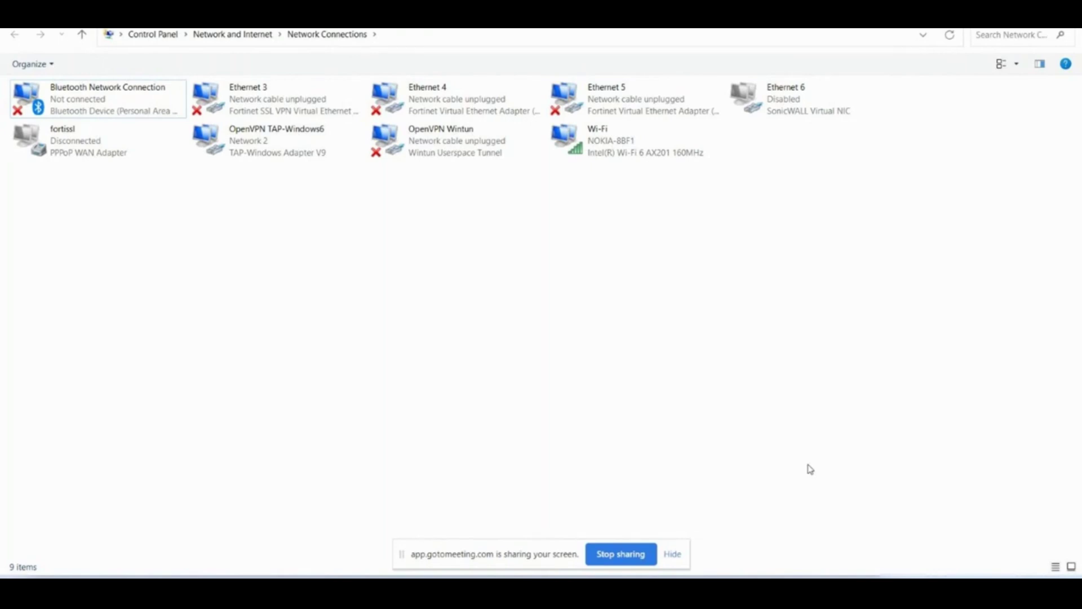
pyautogui.rightClick(302, 262)
pyautogui.click(348, 316)
# Open the OpenVPN GUI settings, review the general options, and leave them without saving
pyautogui.click(888, 586)
pyautogui.rightClick(889, 552)
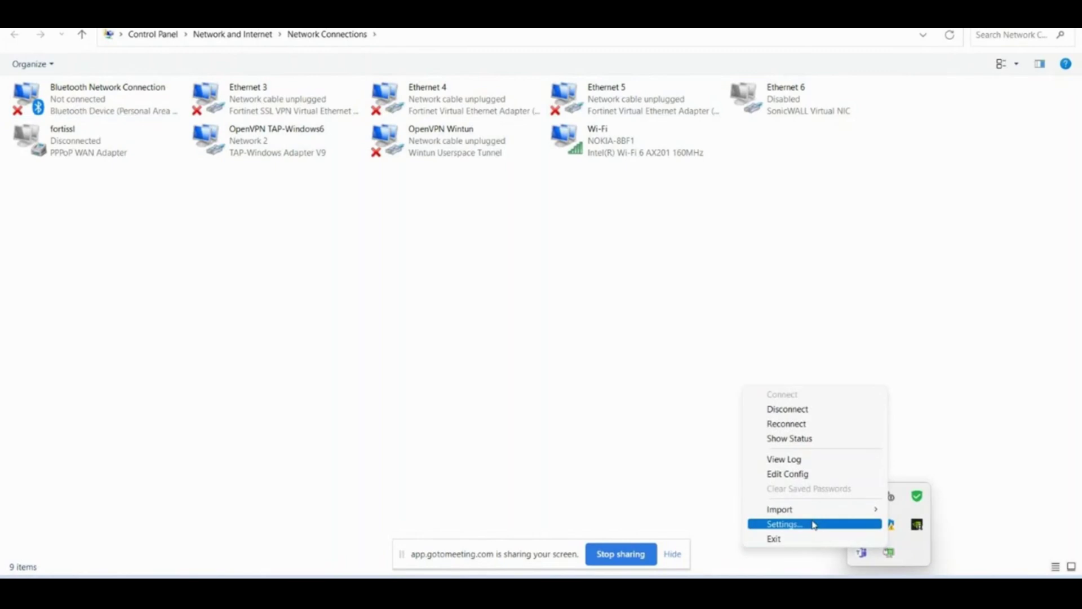
pyautogui.click(795, 525)
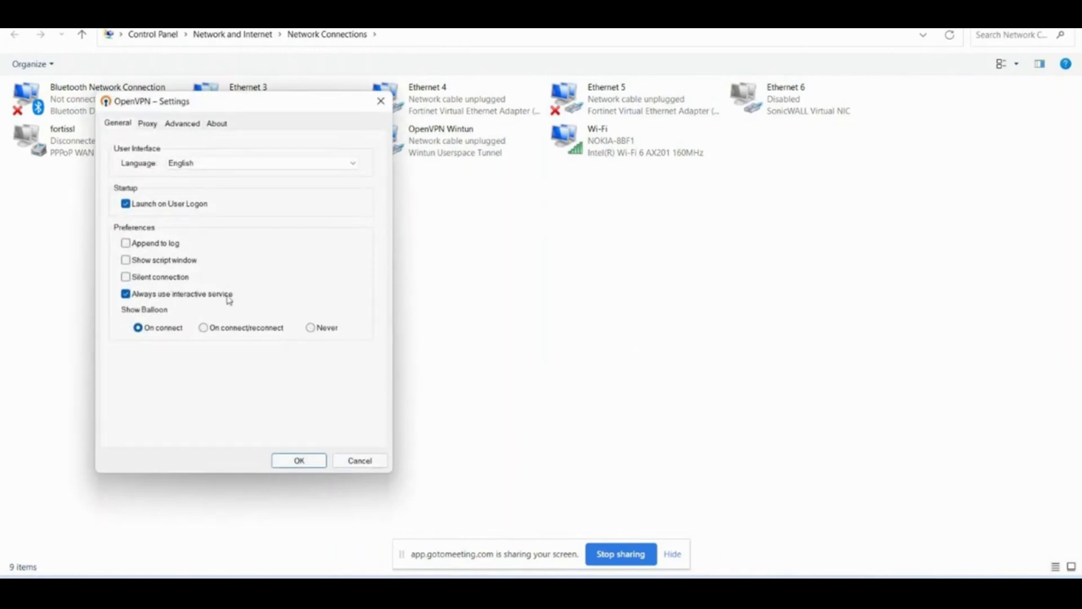
pyautogui.click(371, 461)
pyautogui.click(889, 592)
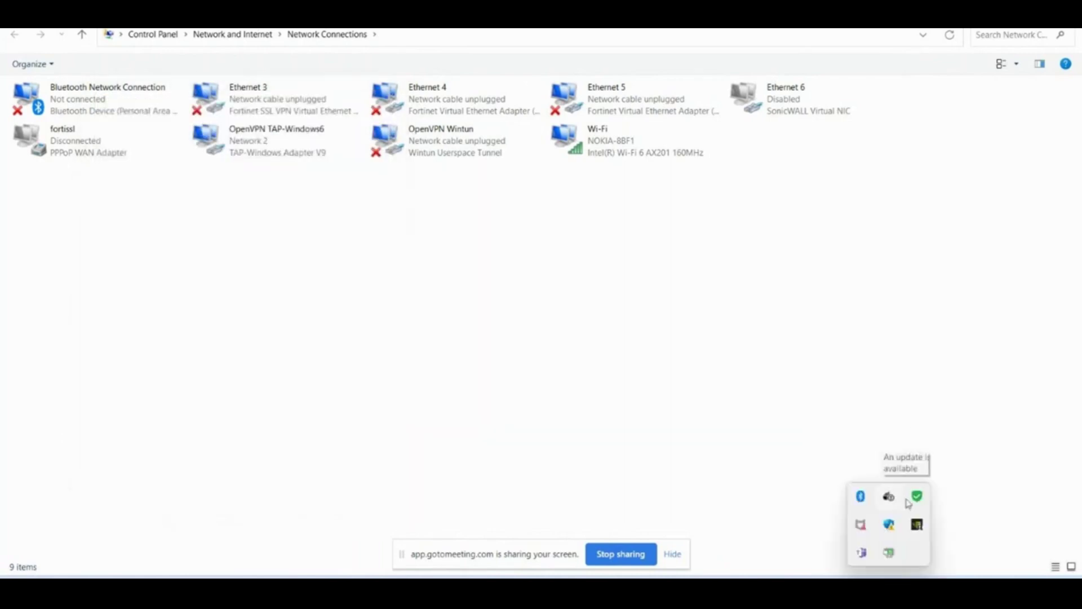
pyautogui.click(994, 506)
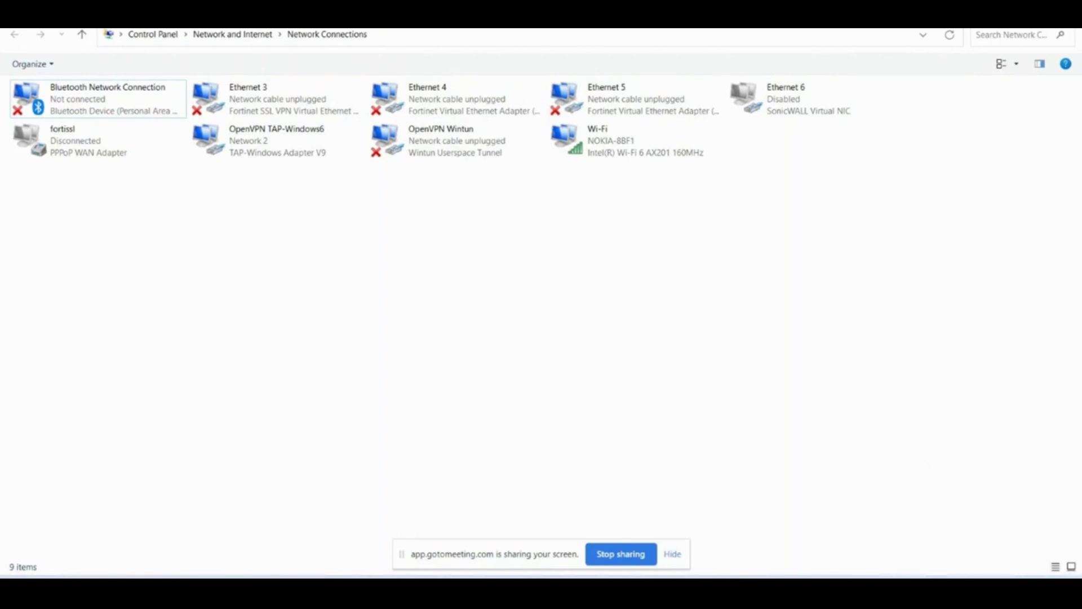
# Disconnect the VPN session in OpenVPN GUI, check its connection state, and stop sharing the attendee's screen
pyautogui.click(889, 589)
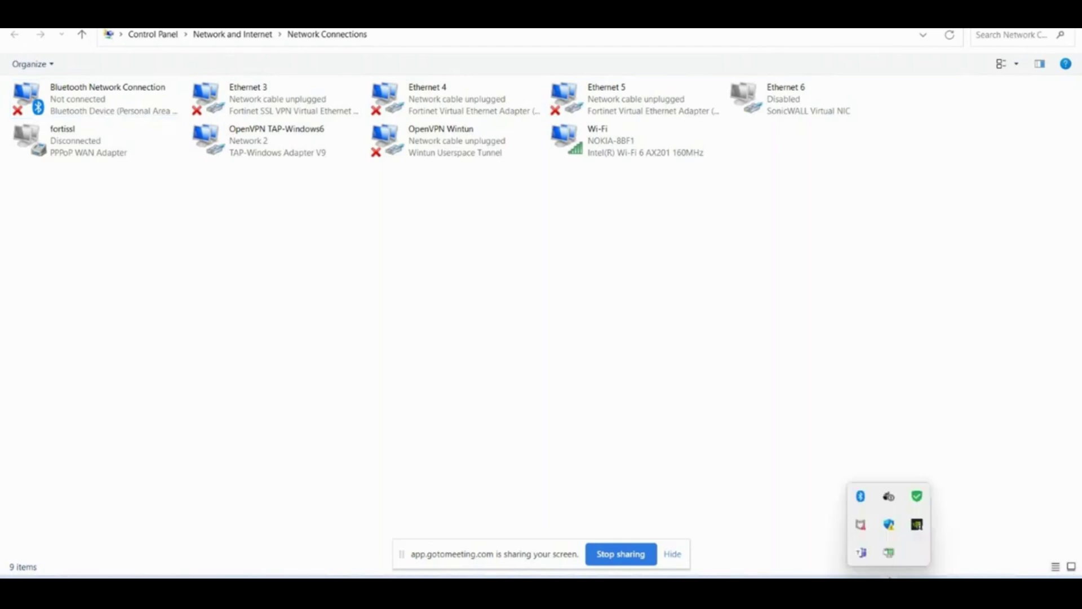
pyautogui.rightClick(890, 554)
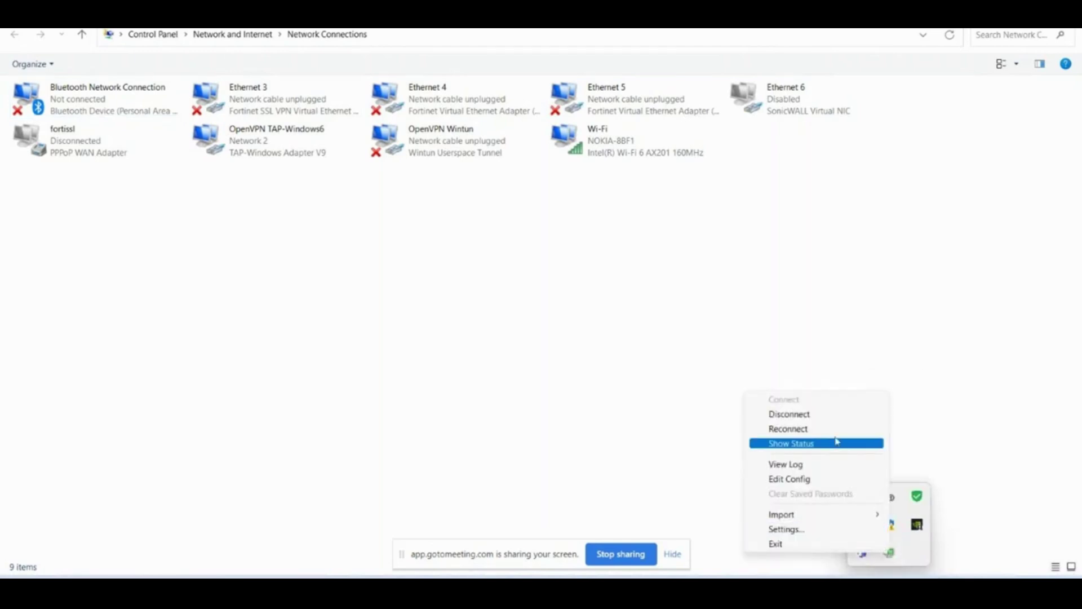
pyautogui.click(827, 419)
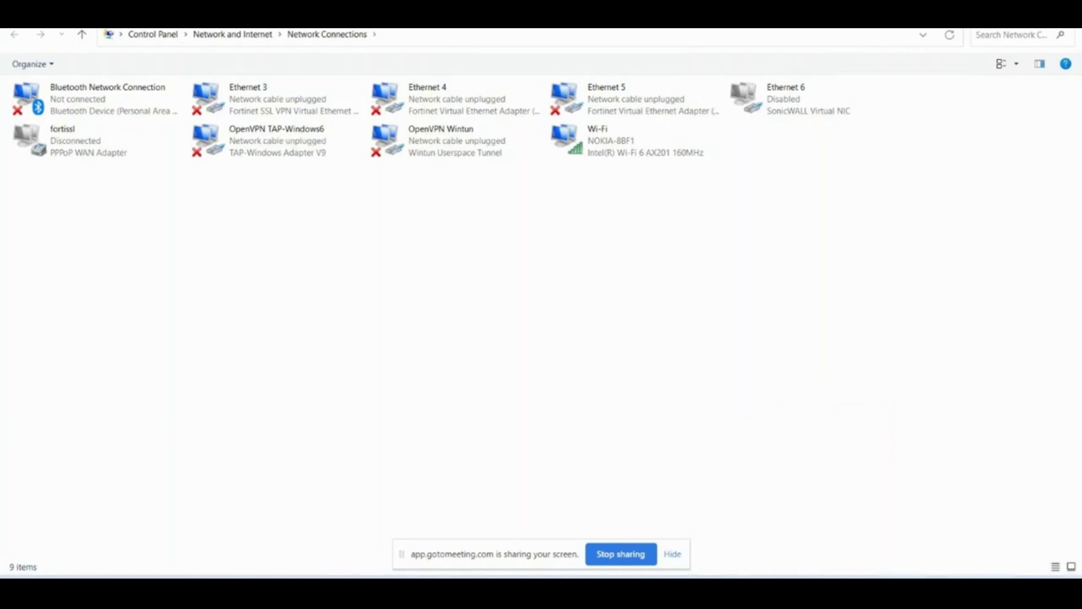
pyautogui.click(889, 589)
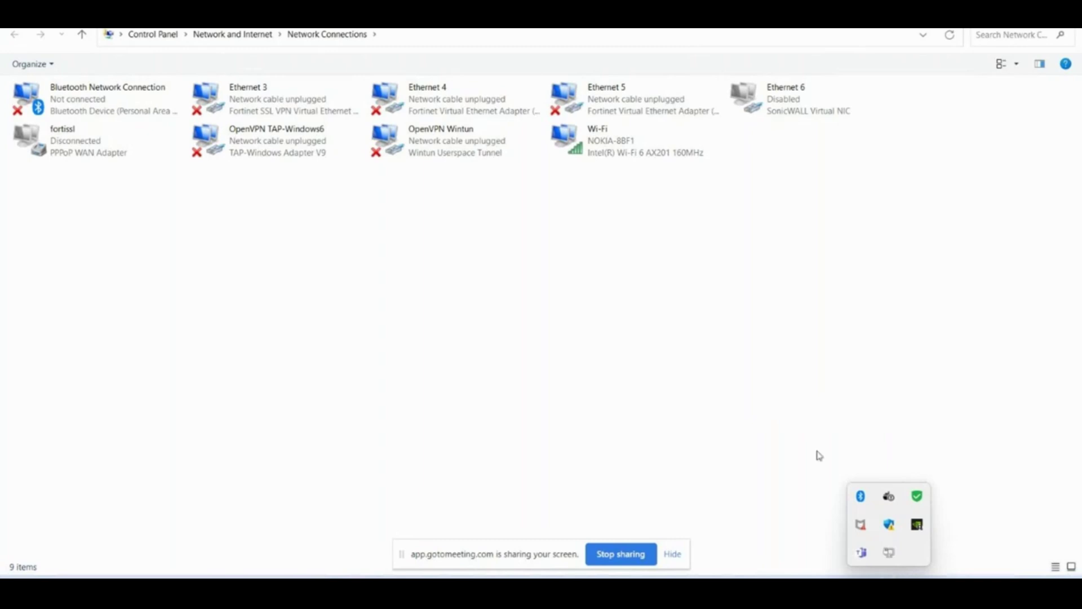
pyautogui.click(640, 554)
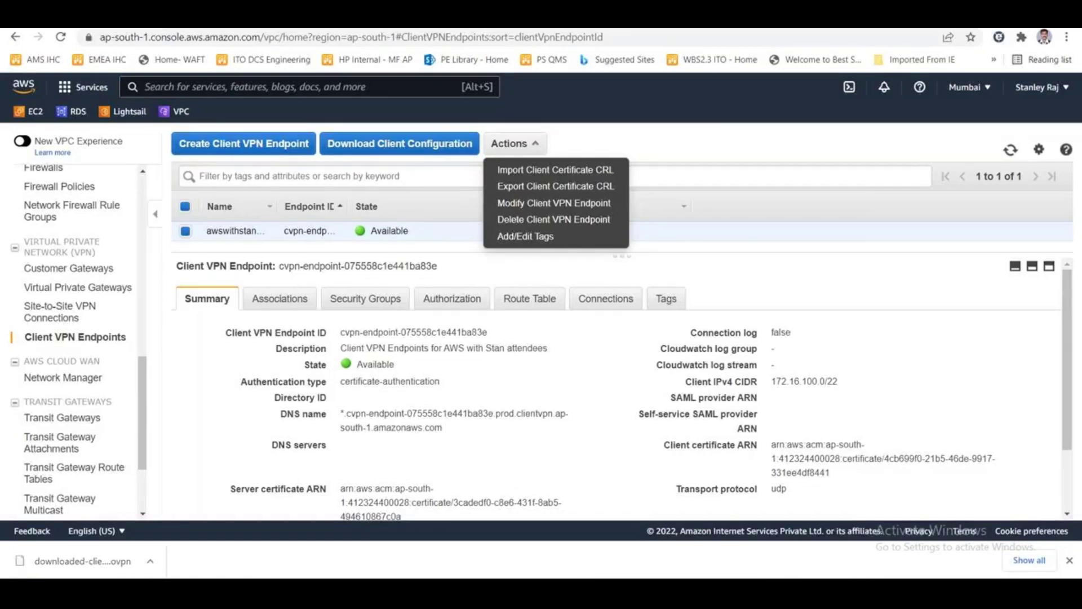
# Try to delete the Client VPN endpoint with client CIDR 172.16.100.0/22 in the AWS VPC console
pyautogui.click(525, 145)
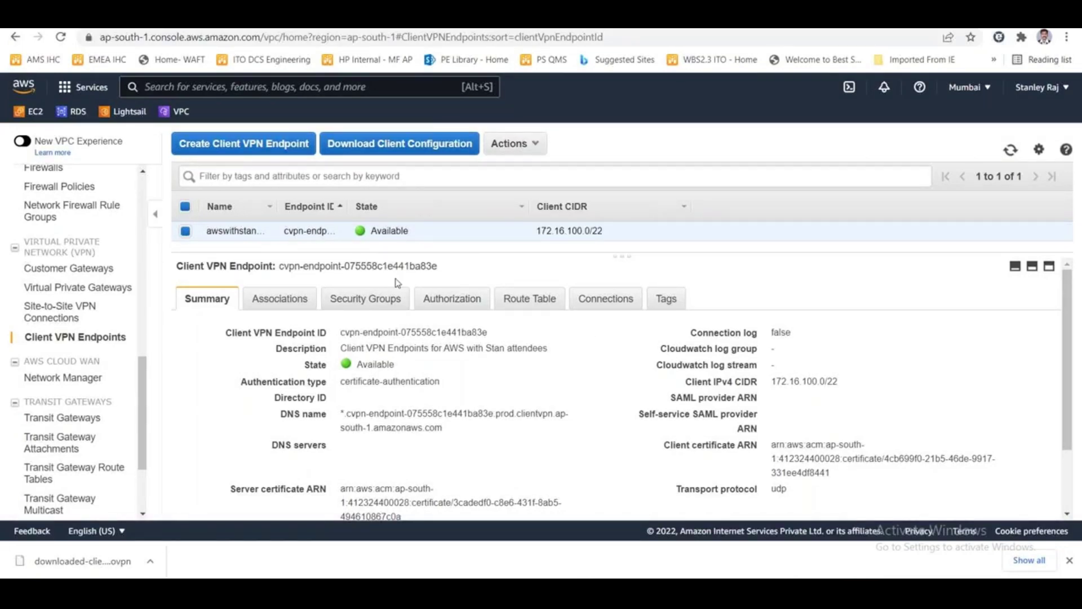
pyautogui.click(522, 148)
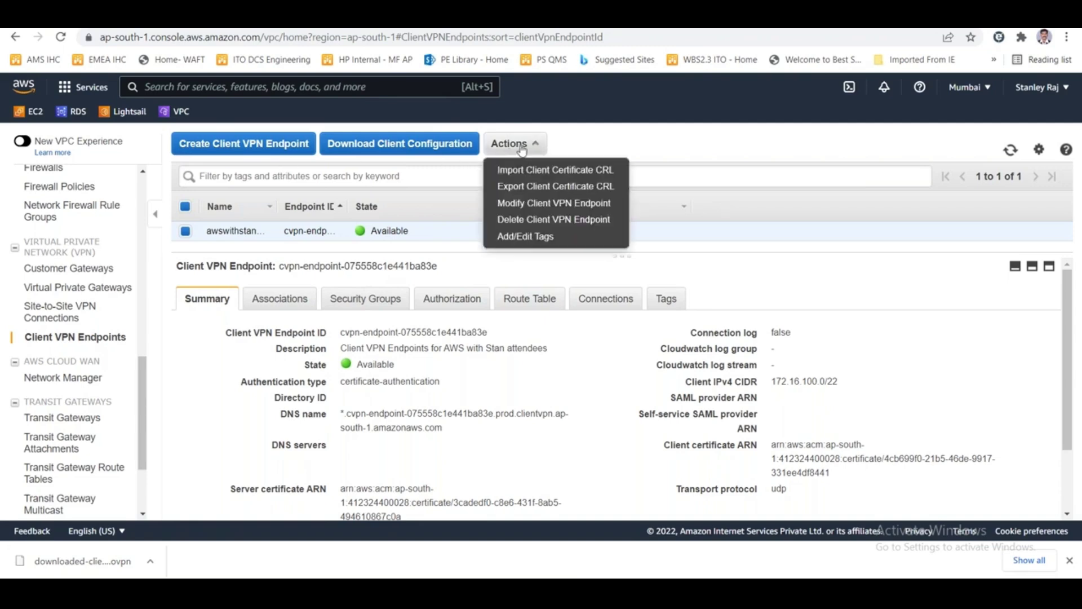
pyautogui.click(532, 219)
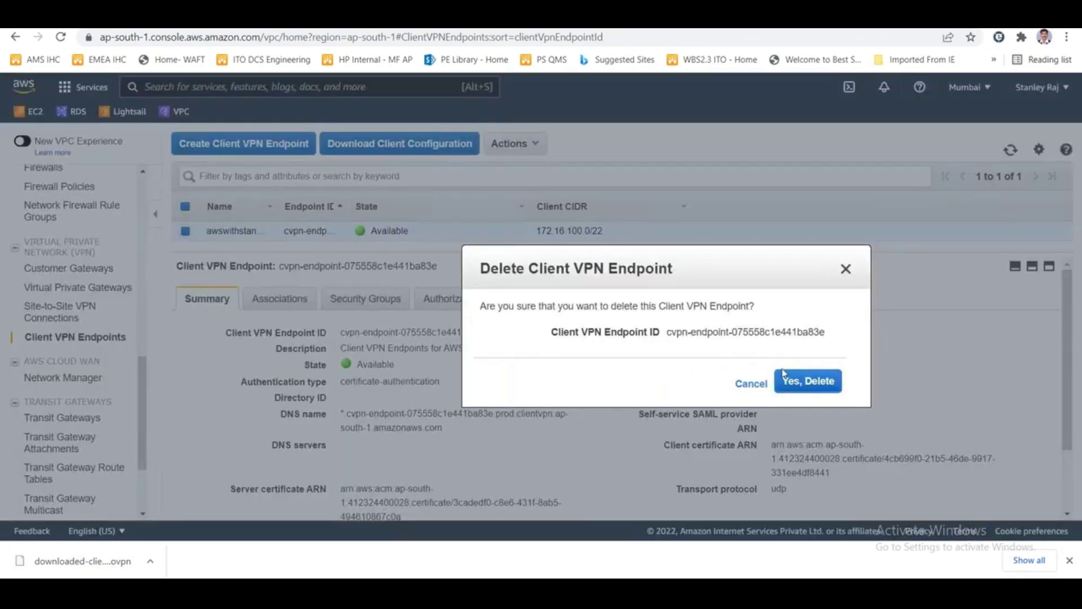
pyautogui.moveTo(674, 339)
pyautogui.moveTo(667, 334); pyautogui.dragTo(821, 328)
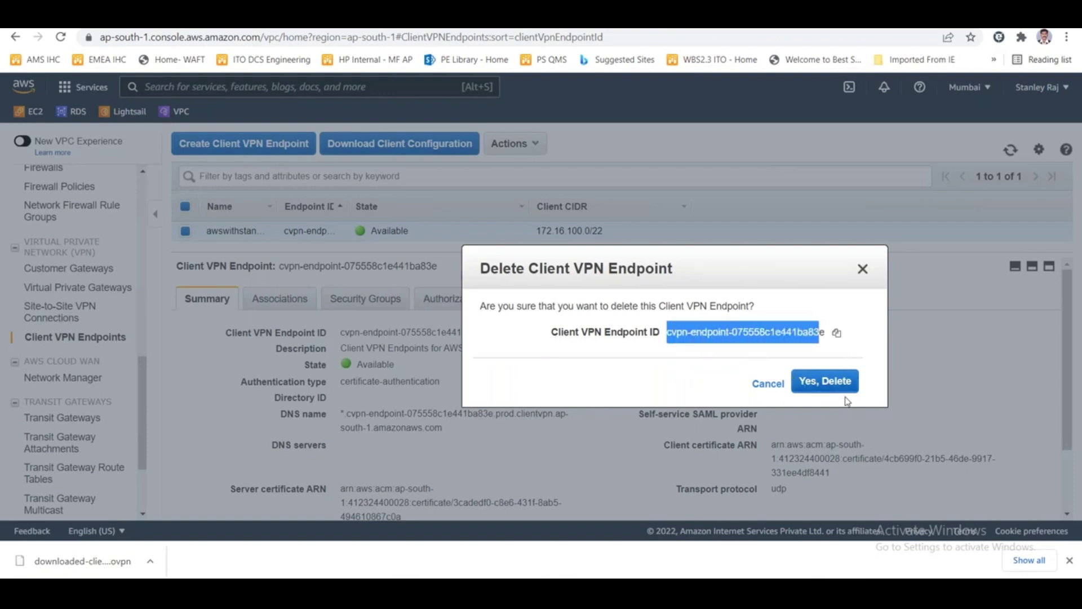
pyautogui.click(826, 386)
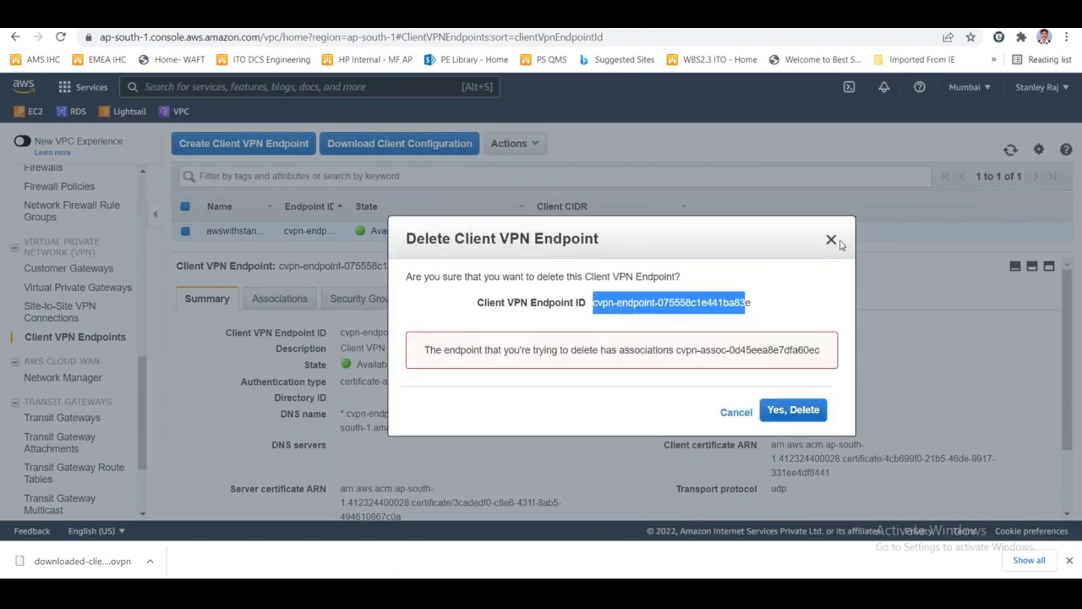
pyautogui.click(831, 239)
# Disassociate the target network from the Client VPN endpoint and confirm the disassociation
pyautogui.click(276, 298)
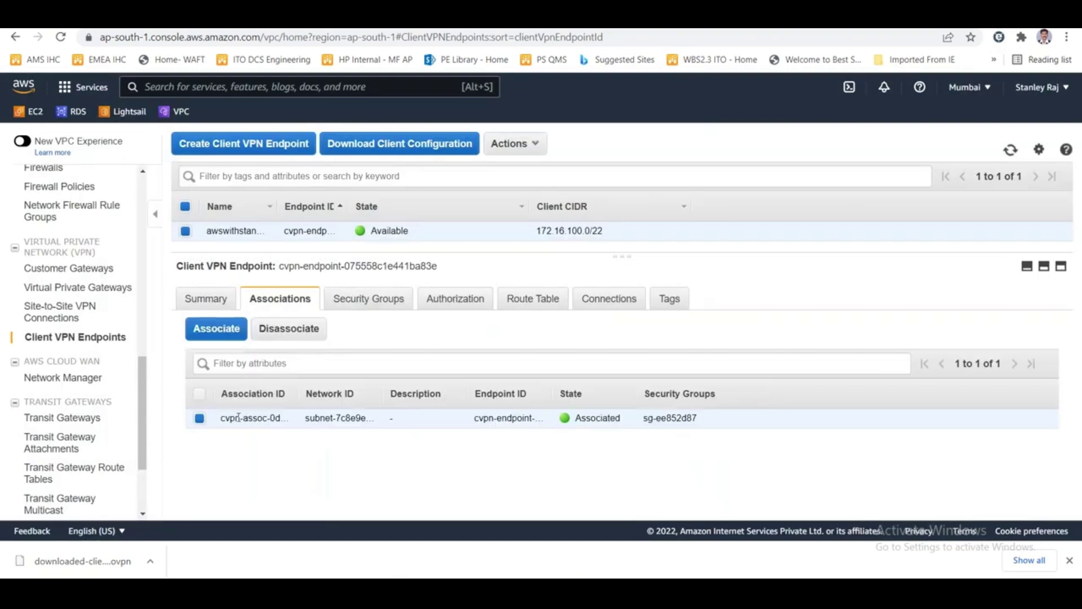
pyautogui.click(290, 332)
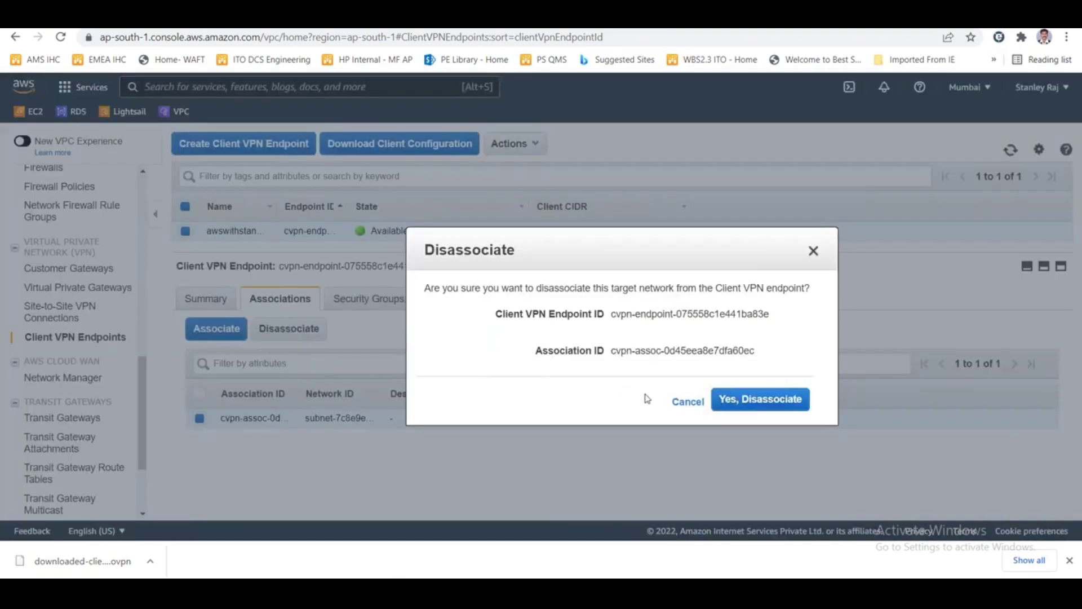
pyautogui.click(750, 401)
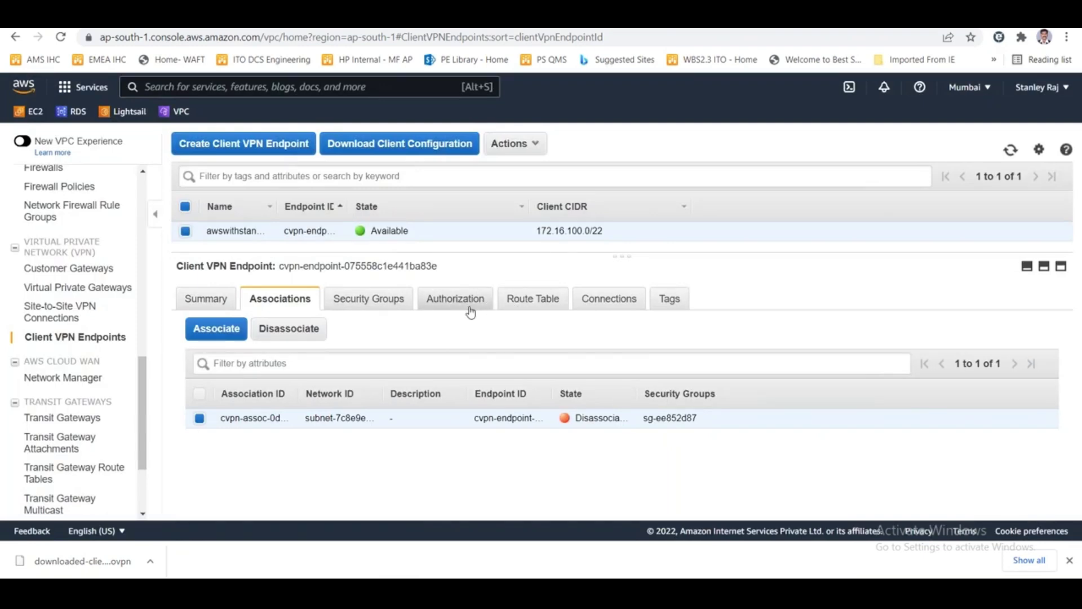
# Review the Client VPN endpoint's connections, and delete the endpoint
pyautogui.click(605, 301)
pyautogui.scroll(-1, 486, 454)
pyautogui.scroll(-2, 486, 454)
pyautogui.scroll(3, 486, 455)
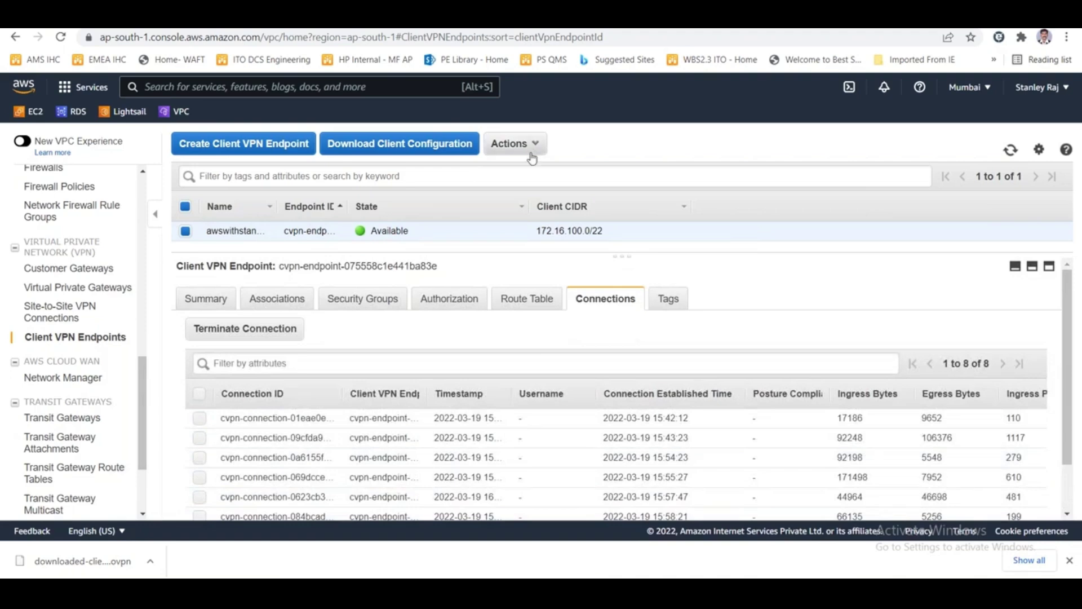
pyautogui.click(531, 158)
pyautogui.click(549, 221)
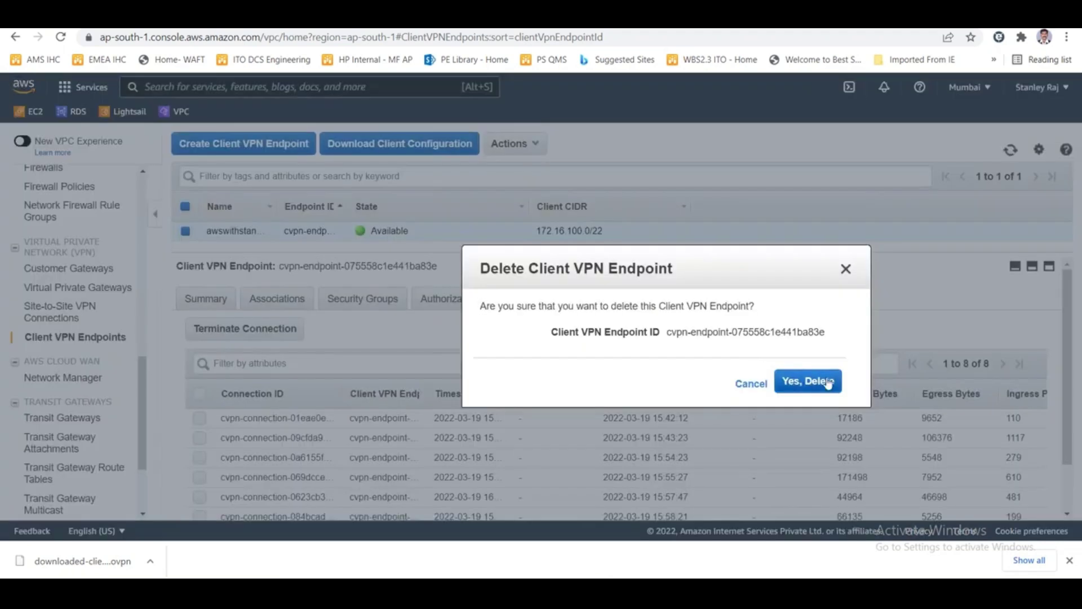
pyautogui.click(827, 383)
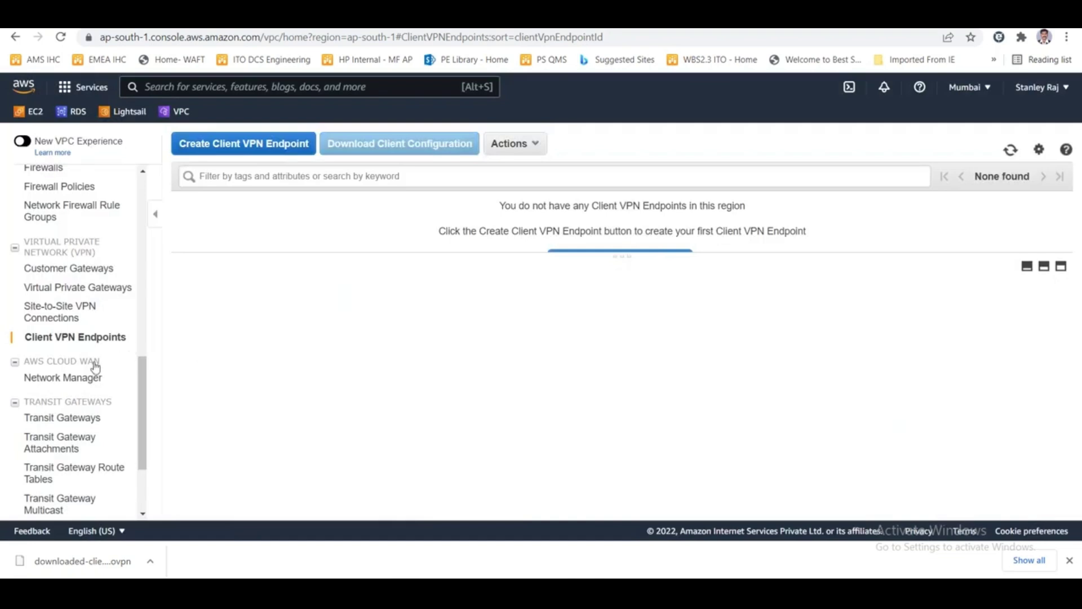
pyautogui.scroll(8, 93, 367)
pyautogui.scroll(-10, 93, 367)
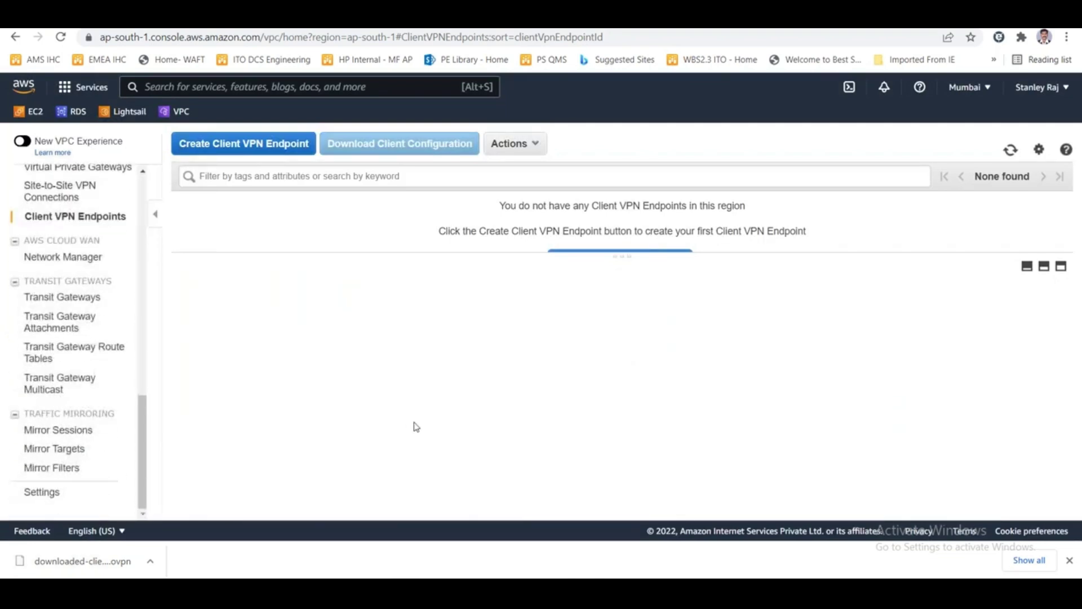
# Switch to the AWS_ROUTE53 Excel workbook containing the Step By Step - OpenVPN Setup notes
pyautogui.hotkey('alt', 'Tab')
pyautogui.hotkey('alt', 'Tab')
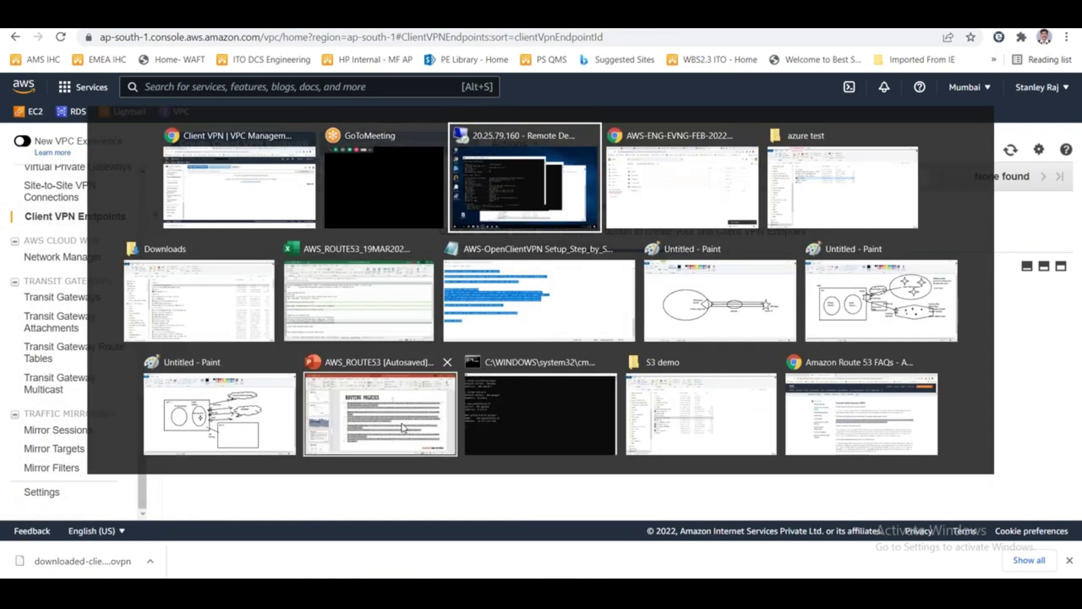
pyautogui.hotkey('alt', 'Tab')
pyautogui.hotkey('alt', 'Tab')
pyautogui.hotkey('alt', 'Tab')
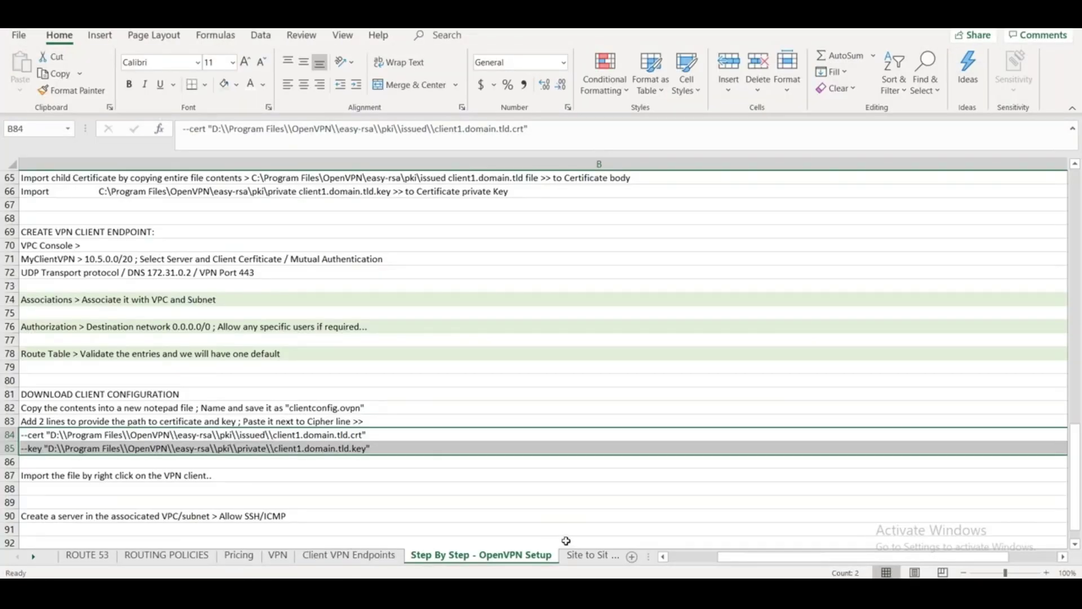
# Look through the Site to Site VPN, ROUTE 53, ROUTING POLICIES and Client VPN Endpoints sheets of the workbook
pyautogui.click(583, 560)
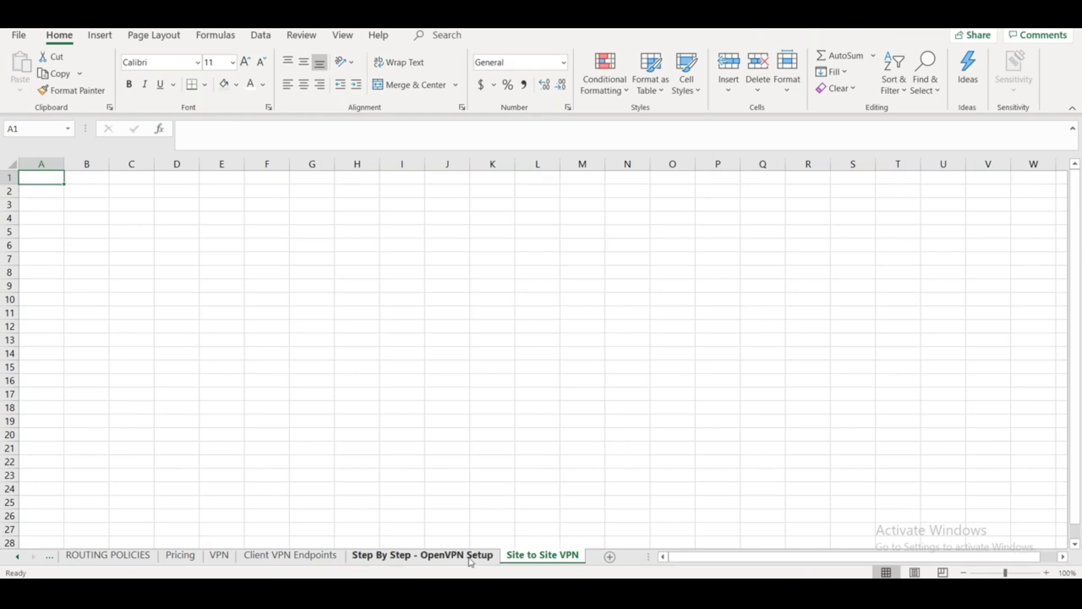
pyautogui.click(471, 558)
pyautogui.click(16, 560)
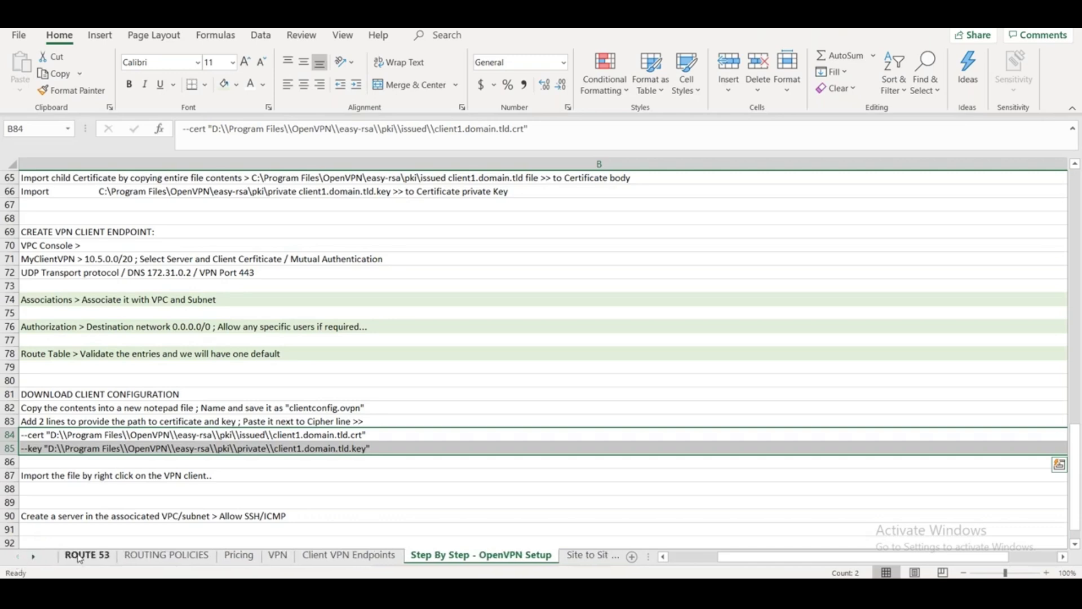
pyautogui.click(79, 556)
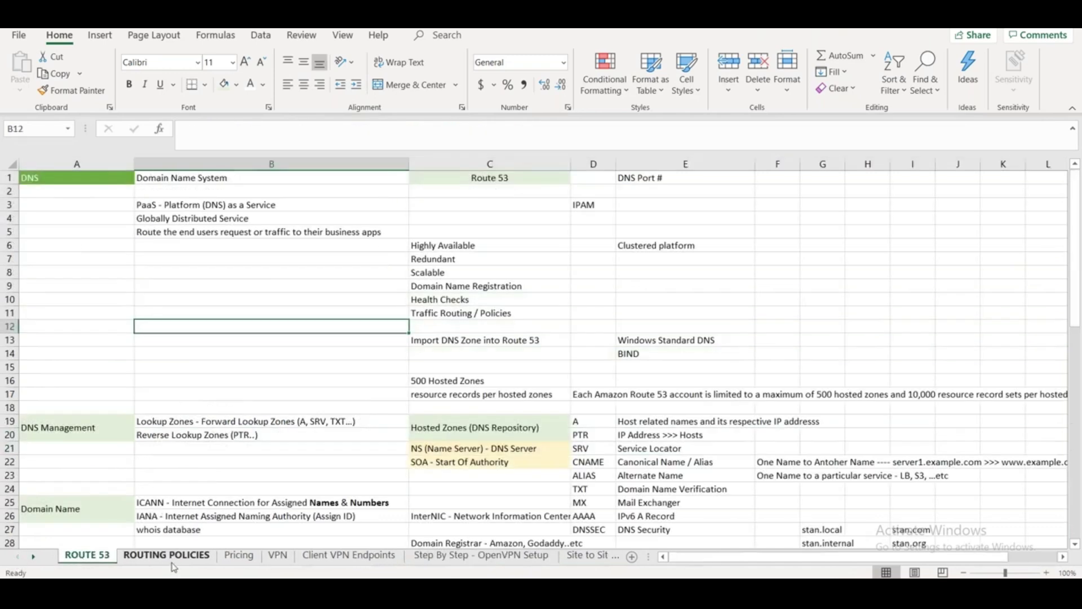
pyautogui.click(169, 557)
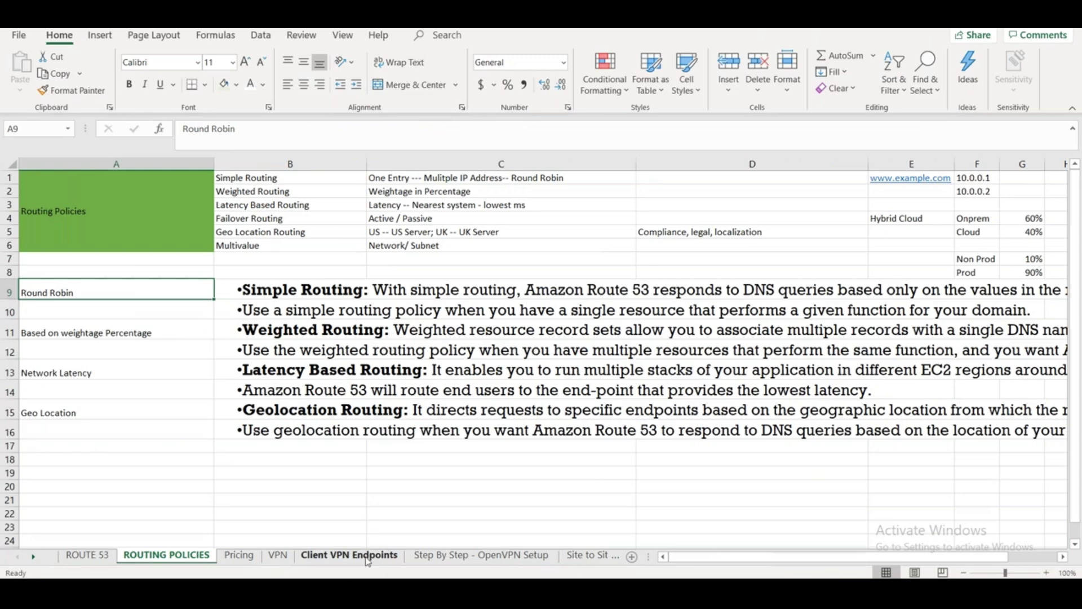
pyautogui.click(367, 558)
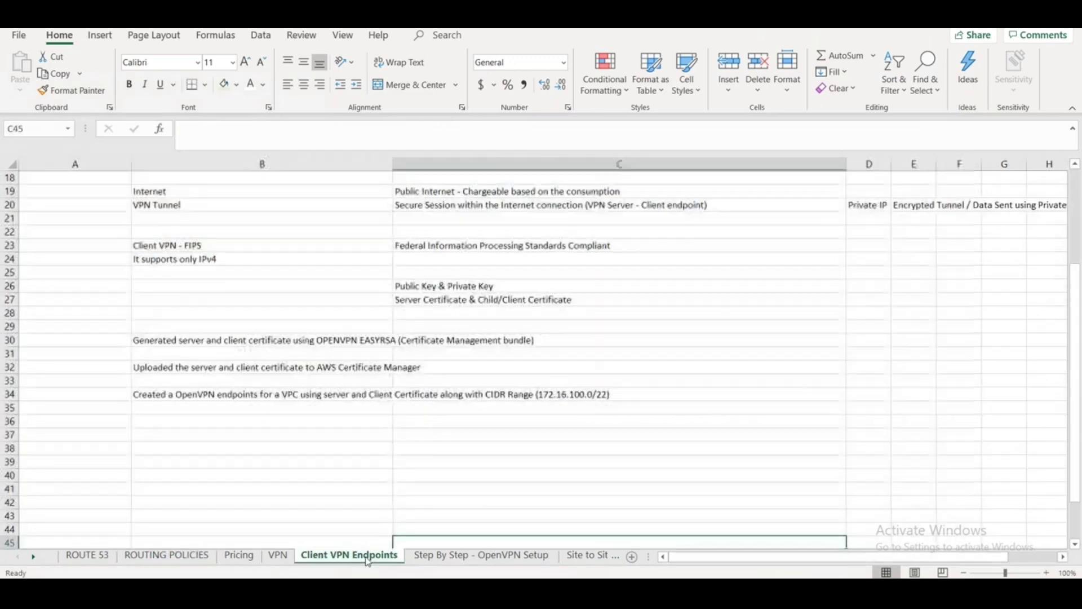
# Review the certificate generation commands on the Step By Step - OpenVPN Setup sheet and highlight the cell B27 note about repeating the step per client
pyautogui.click(453, 564)
pyautogui.scroll(18, 213, 455)
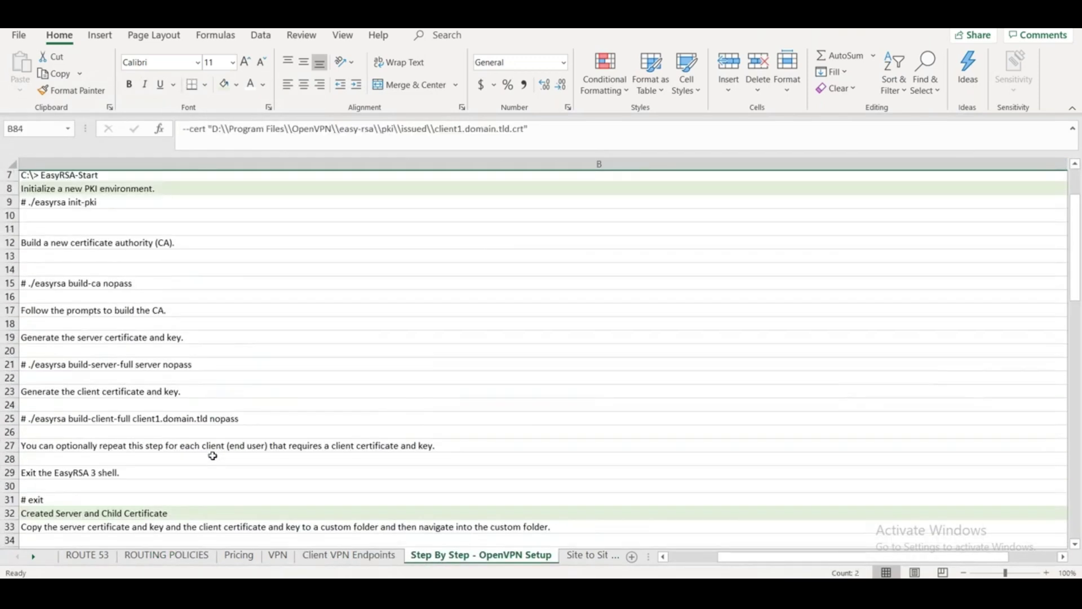
pyautogui.scroll(2, 220, 434)
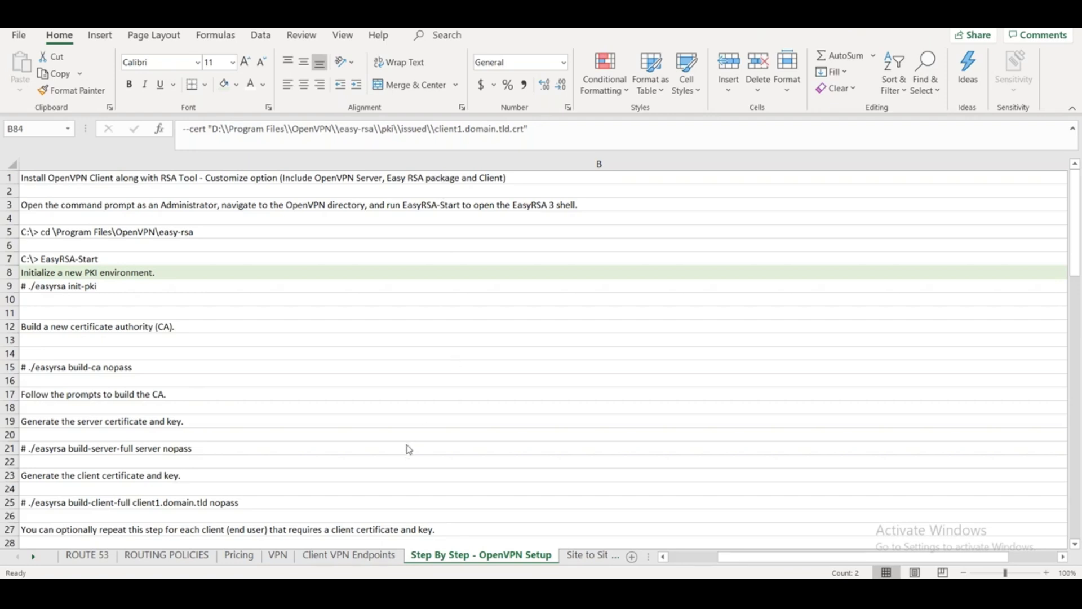
pyautogui.scroll(-6, 365, 452)
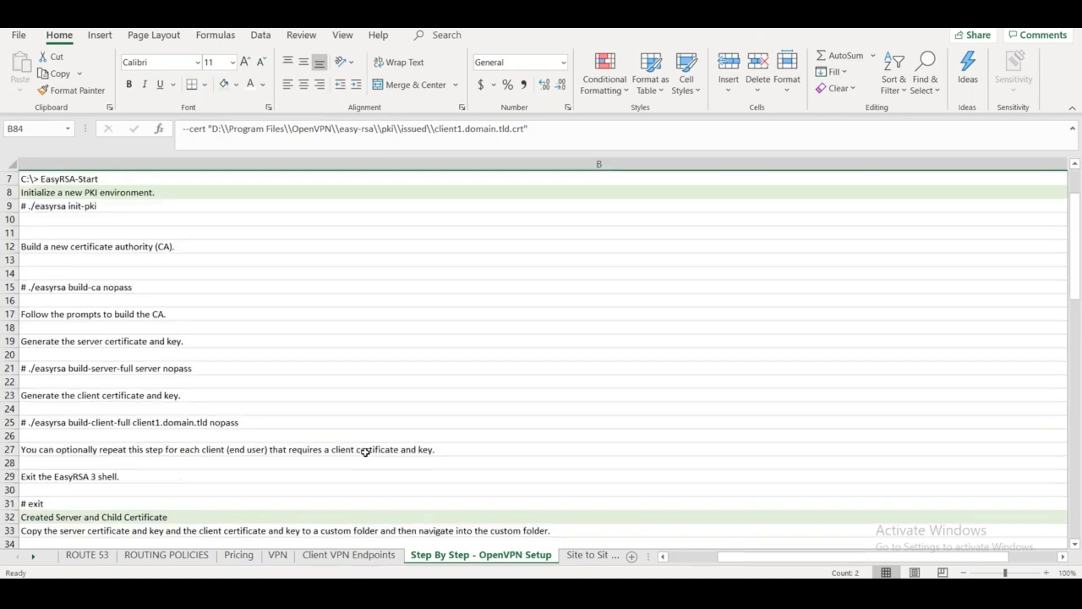
pyautogui.click(103, 273)
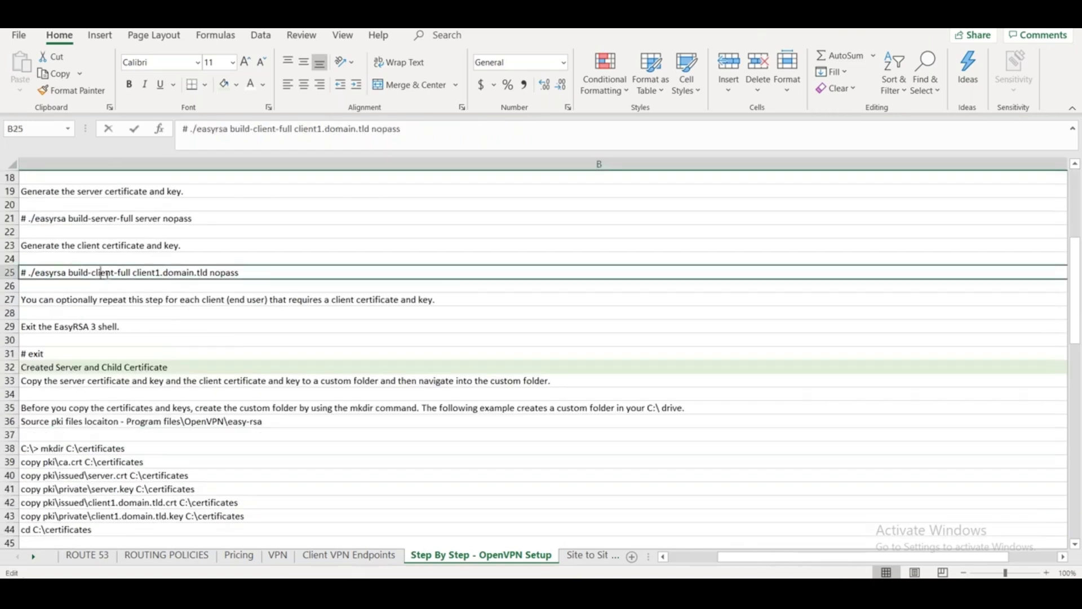
pyautogui.click(107, 299)
pyautogui.doubleClick(456, 301)
pyautogui.moveTo(456, 300); pyautogui.dragTo(15, 289)
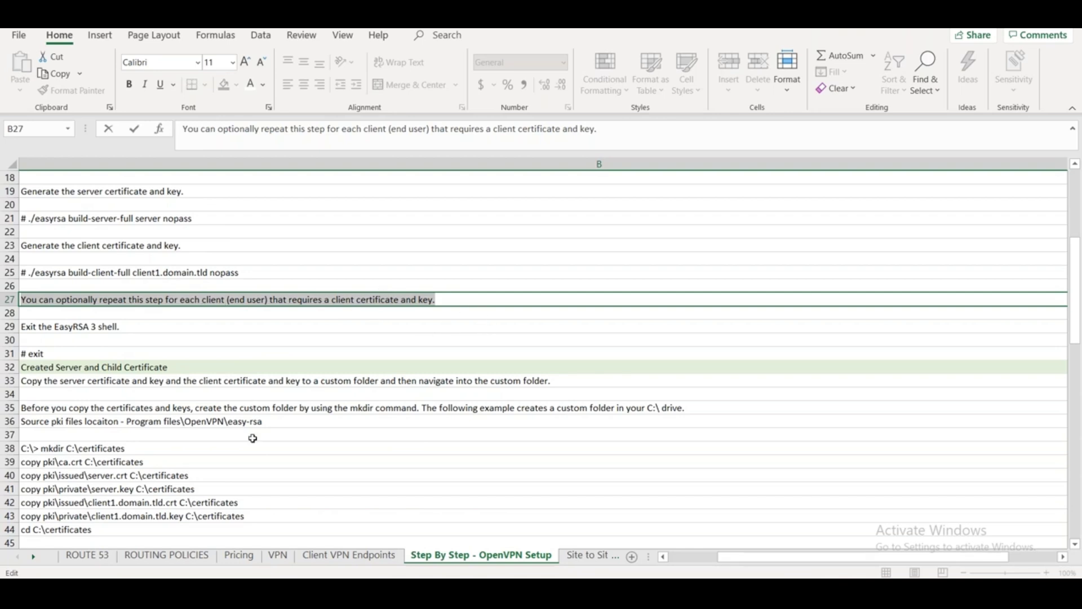
# Return to the Client VPN Endpoints sheet and review its notes on features and certificates
pyautogui.click(362, 555)
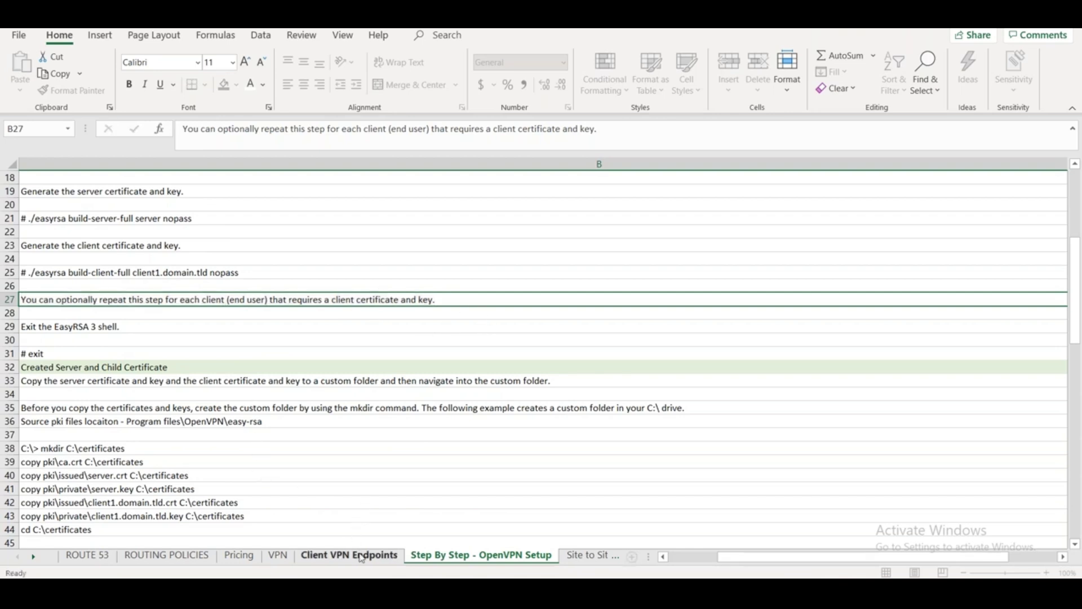
pyautogui.scroll(6, 311, 430)
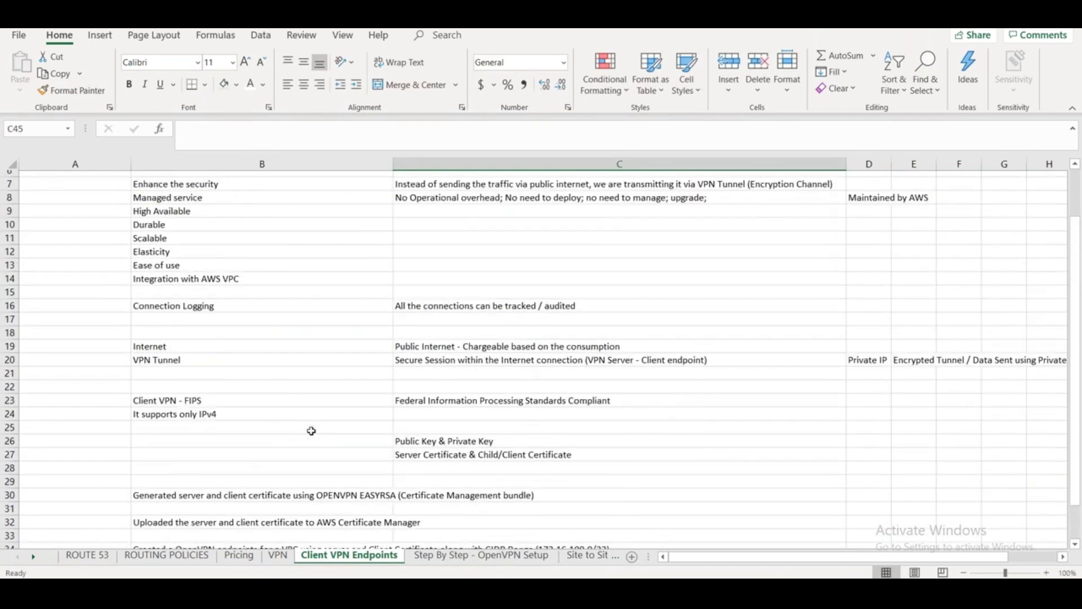